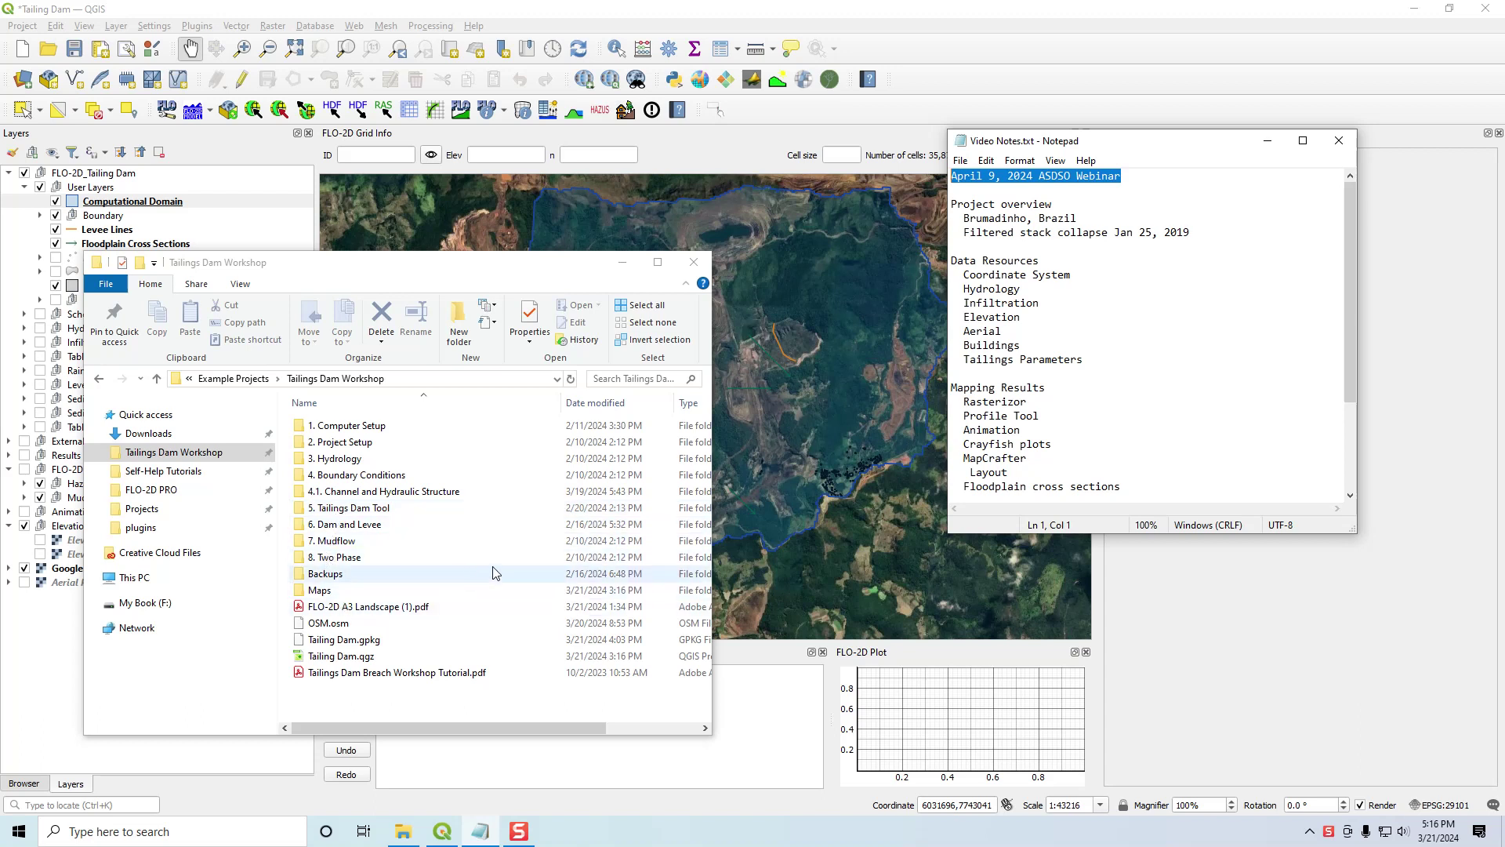
- Clear the file browser and notes windows off the map, then expand the Results group and display Hydrology Final Depth
left_click(623, 263)
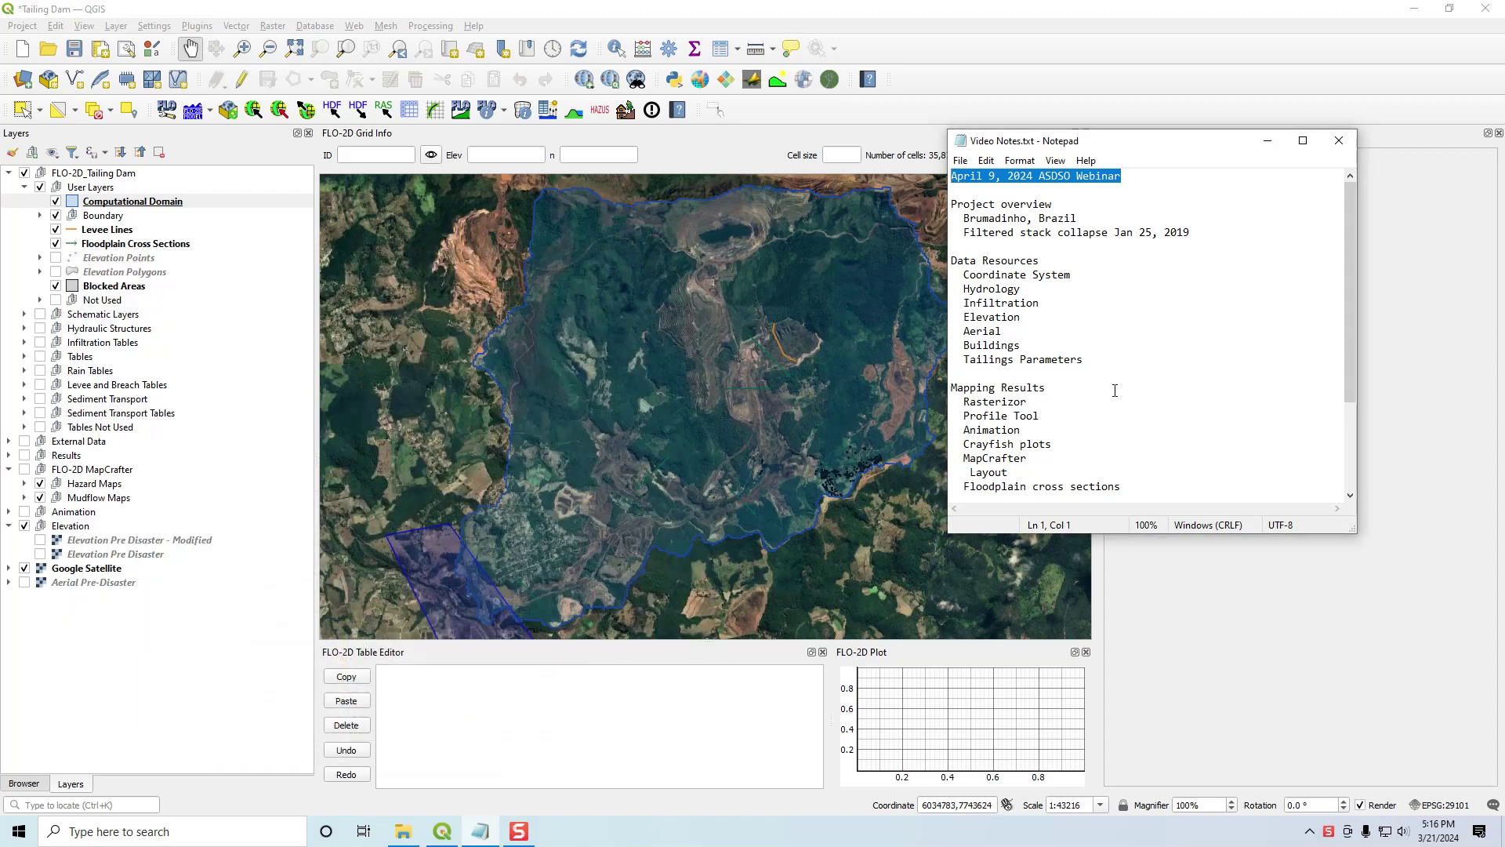
left_click_drag(1173, 147, 1504, 211)
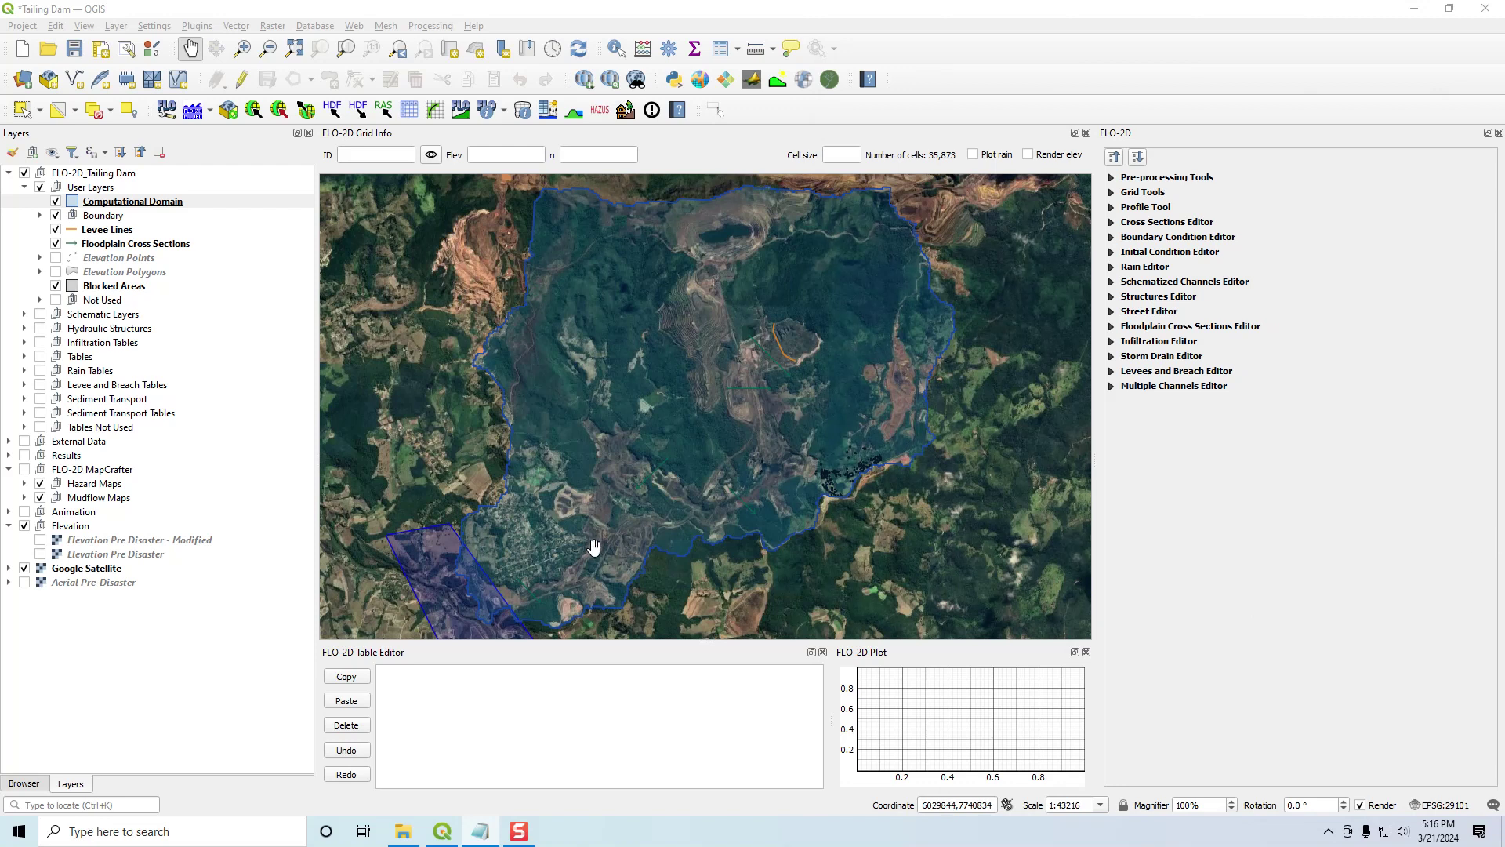
left_click(8, 454)
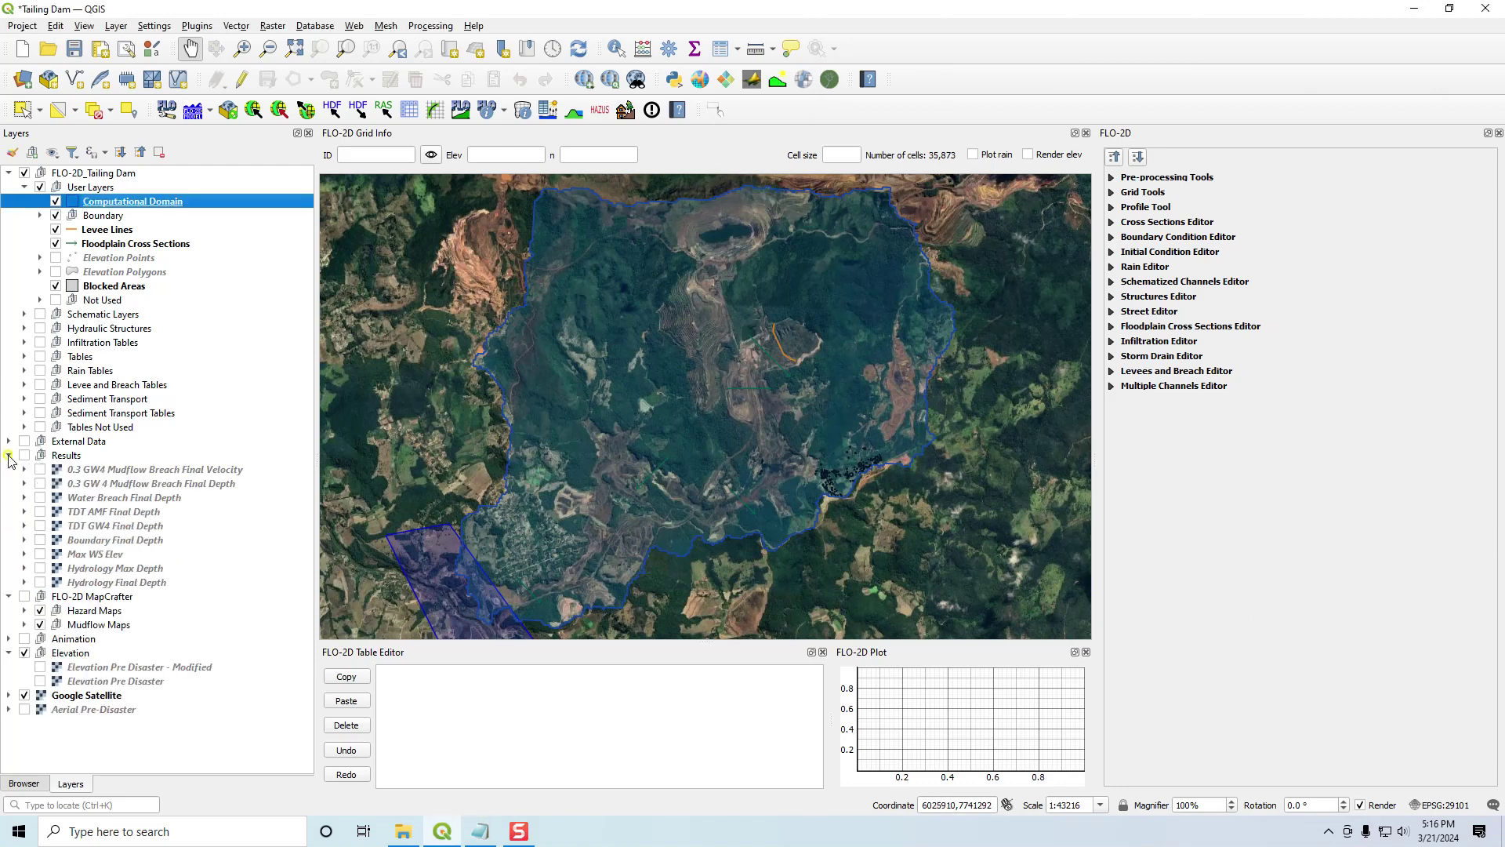
left_click(59, 458)
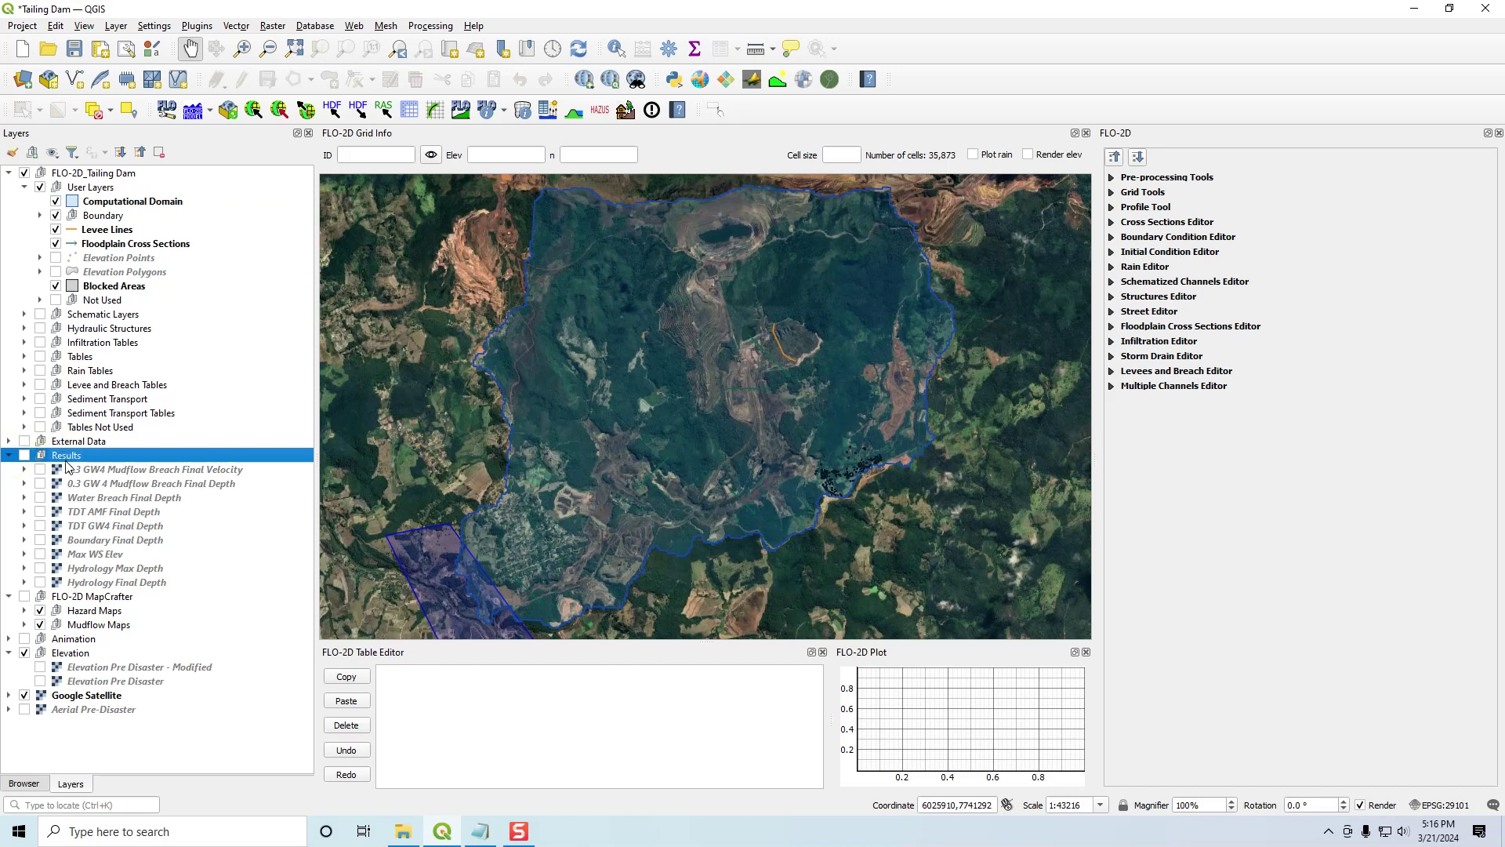
left_click(40, 583)
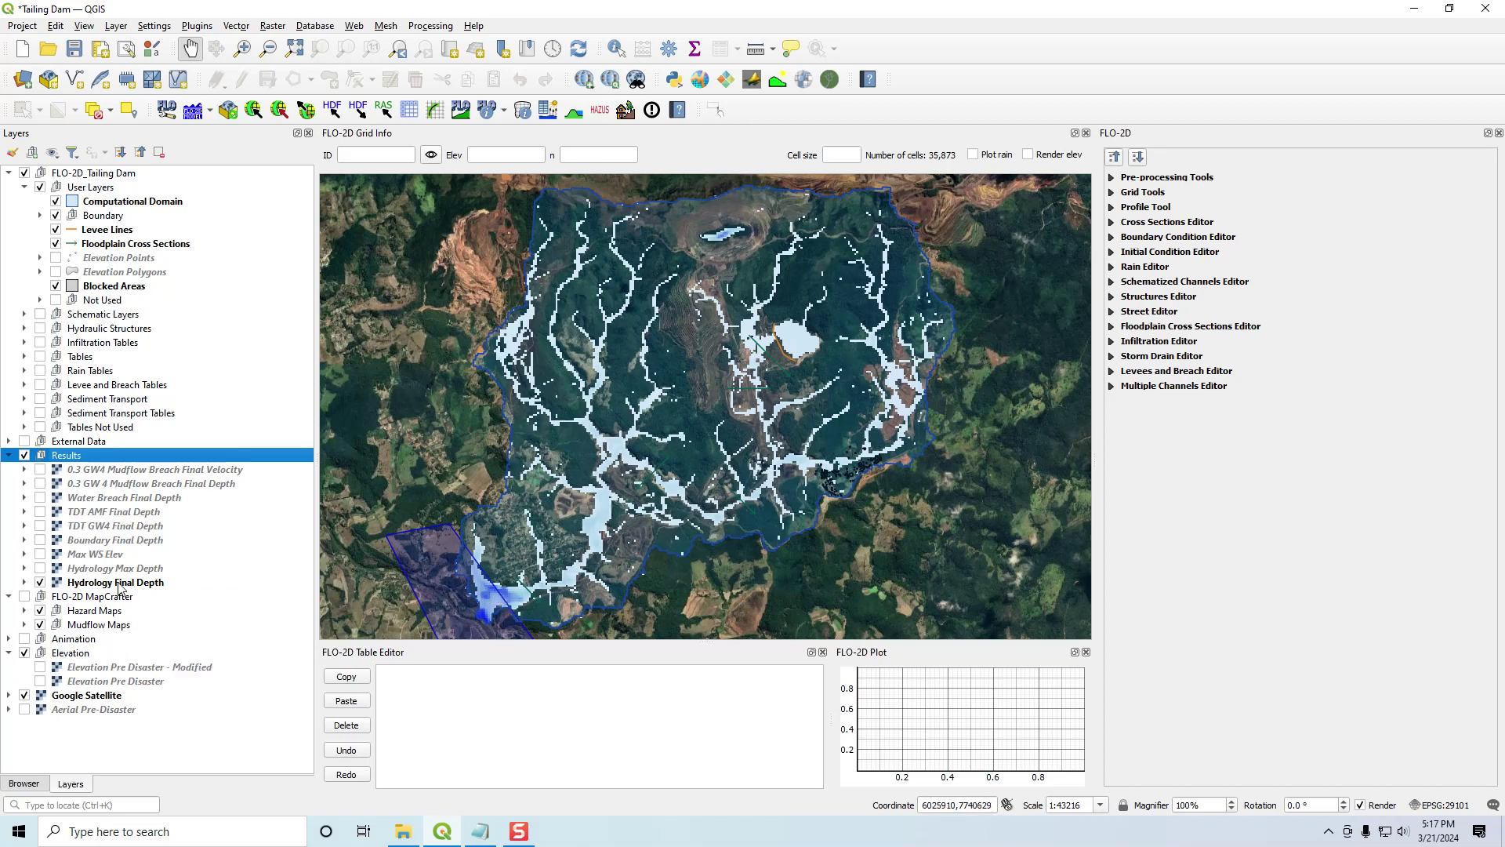
mouse_move(119, 589)
- Open the FLO-2D Rasterizor and choose DEPTH.OUT from the 3. Hydrology > Export Hydrology folder as its input file
left_click(805, 81)
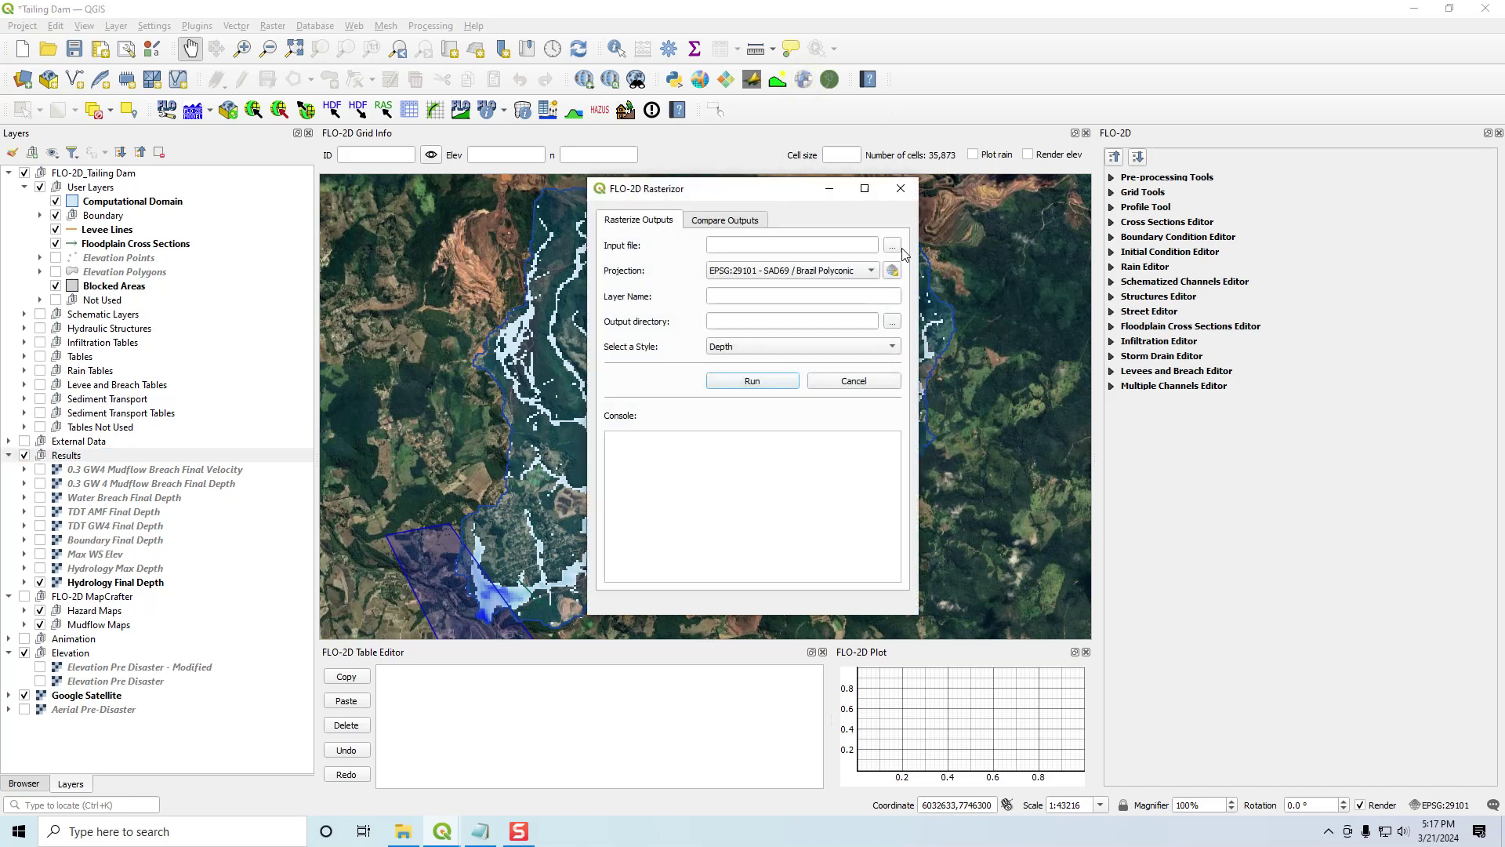
left_click(893, 246)
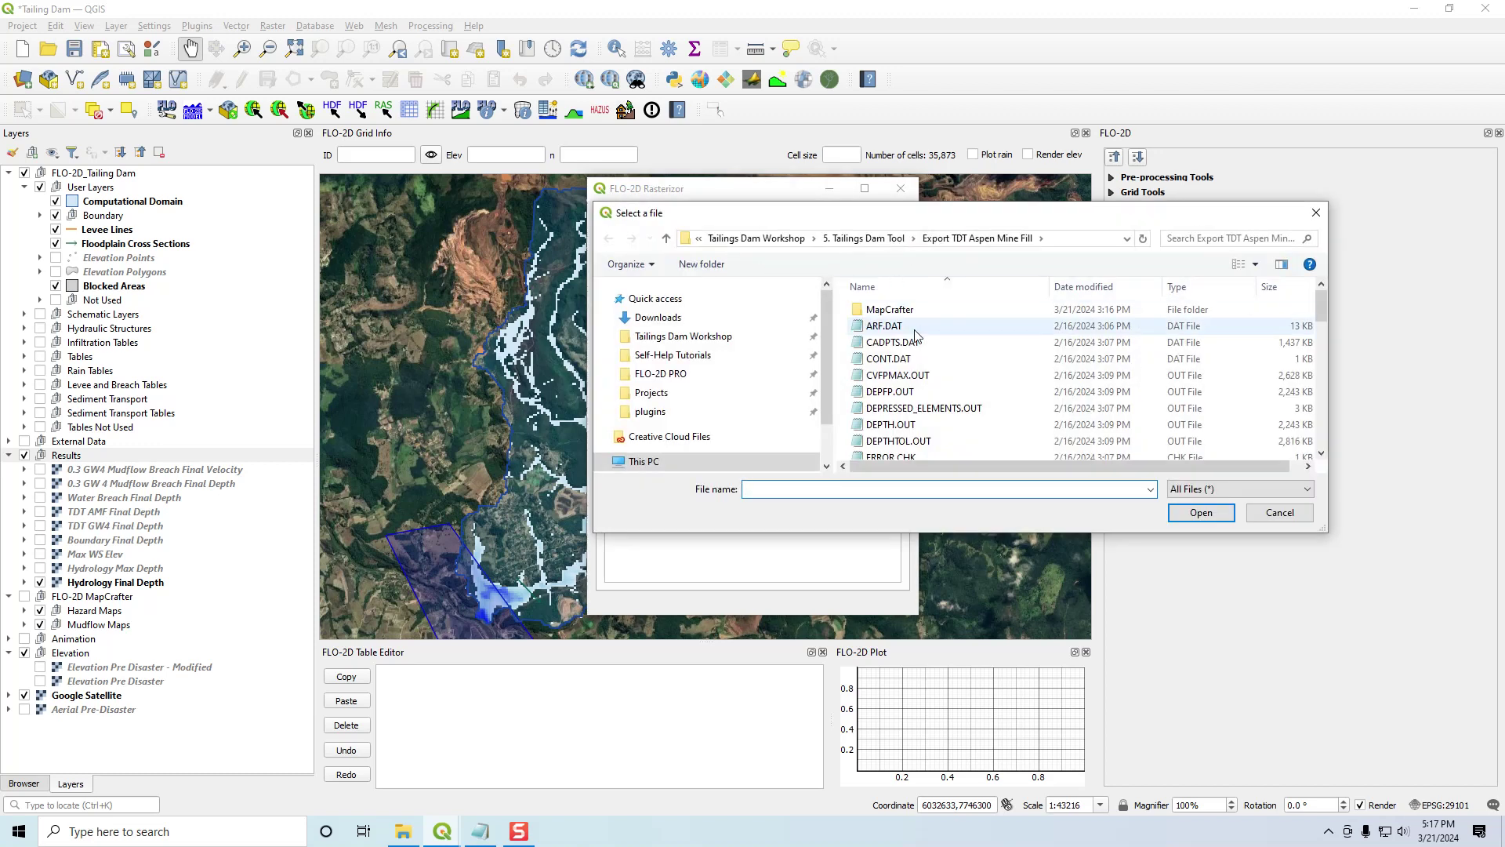
left_click(873, 239)
left_click(802, 238)
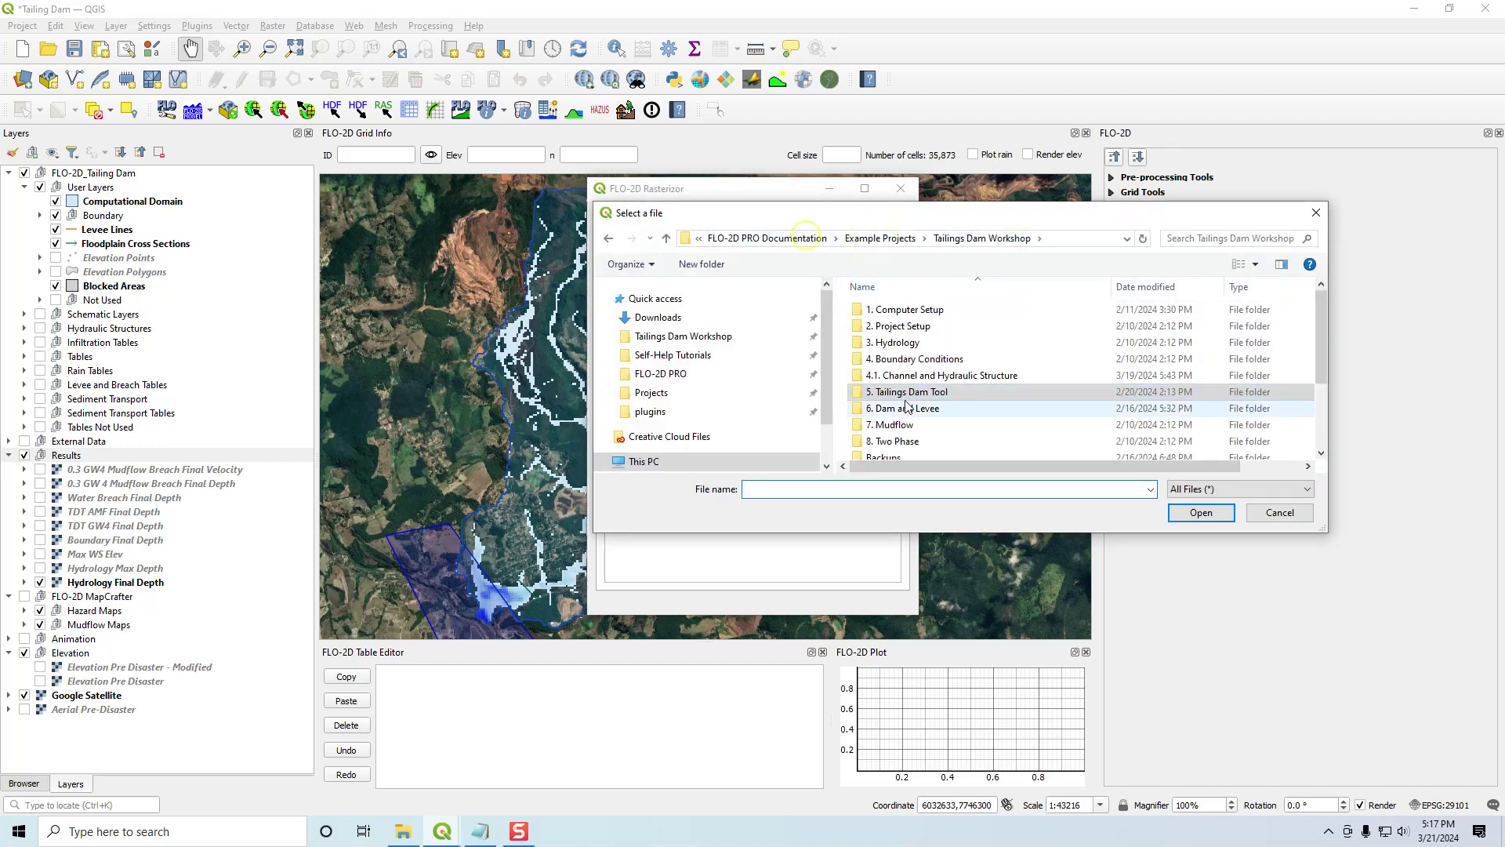
double_click(891, 342)
left_click(894, 327)
double_click(893, 326)
left_click(901, 391)
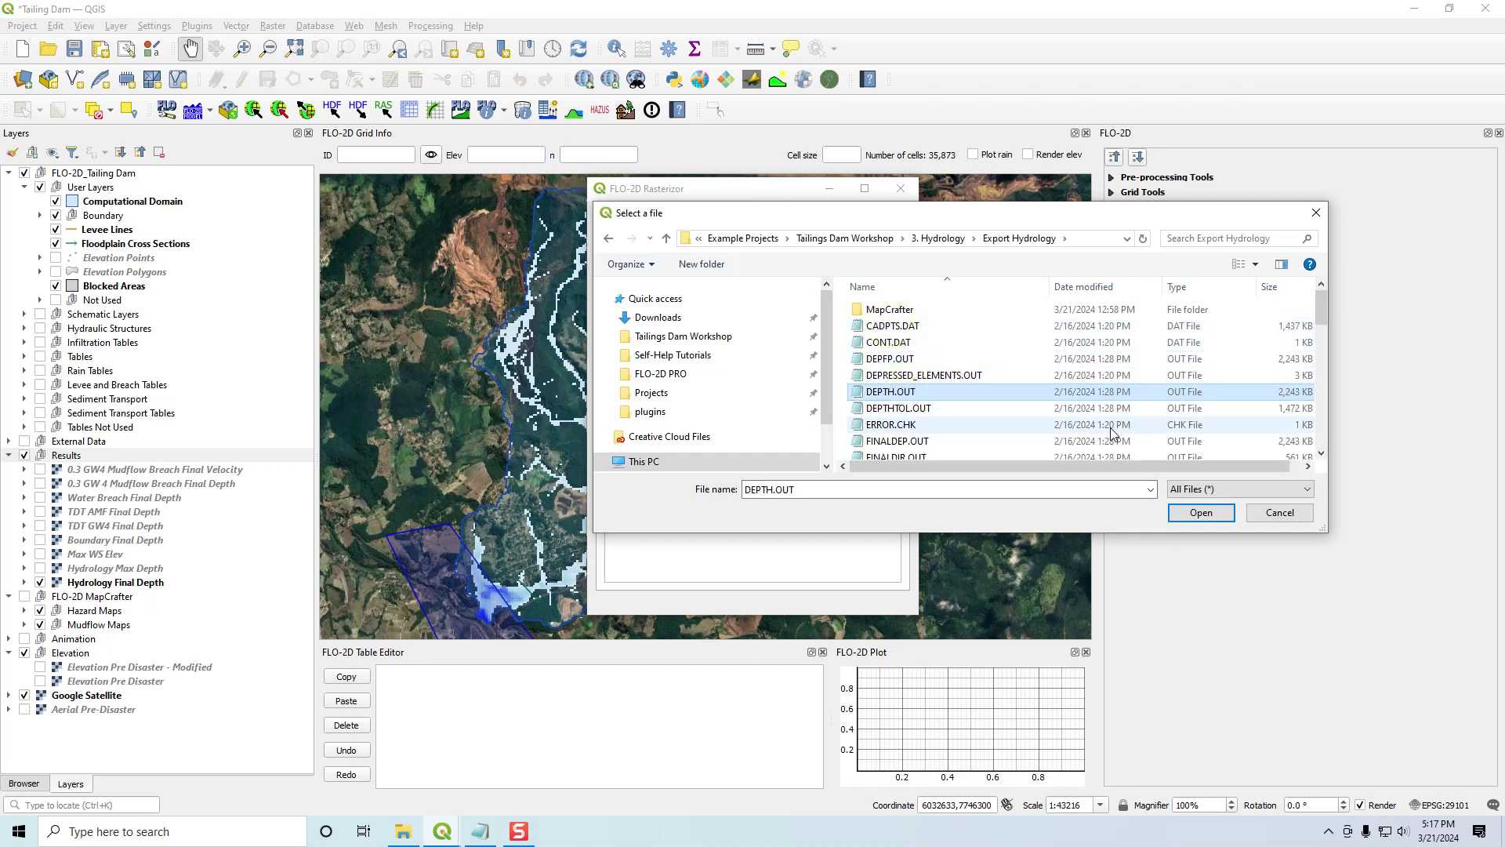
left_click(1201, 512)
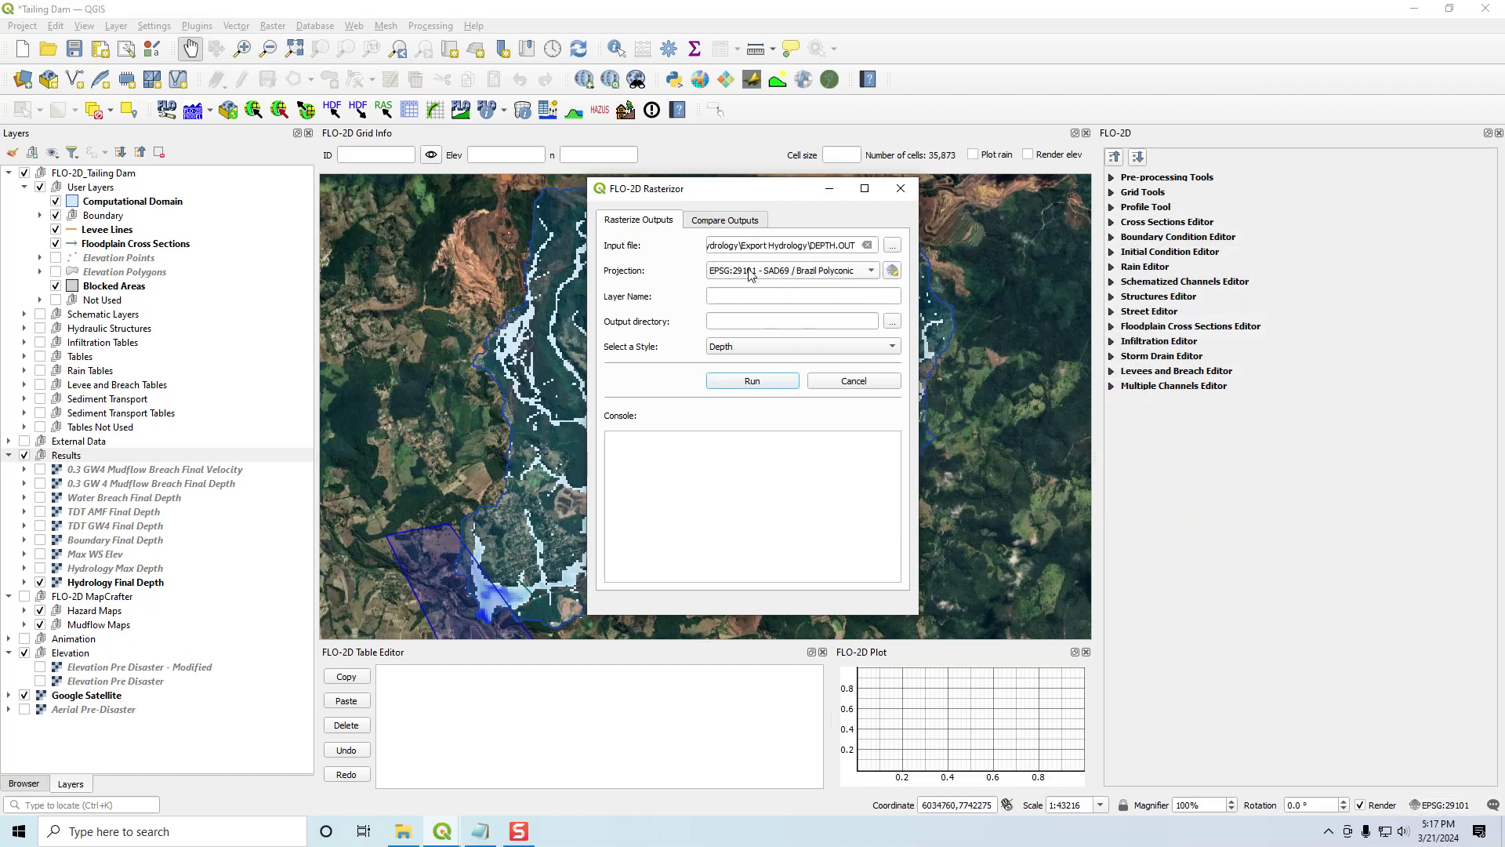
- Remove the old Hydrology Max Depth layer from Results and enter Hydrology Max Depth as the new raster's layer name
left_click(735, 294)
right_click(140, 574)
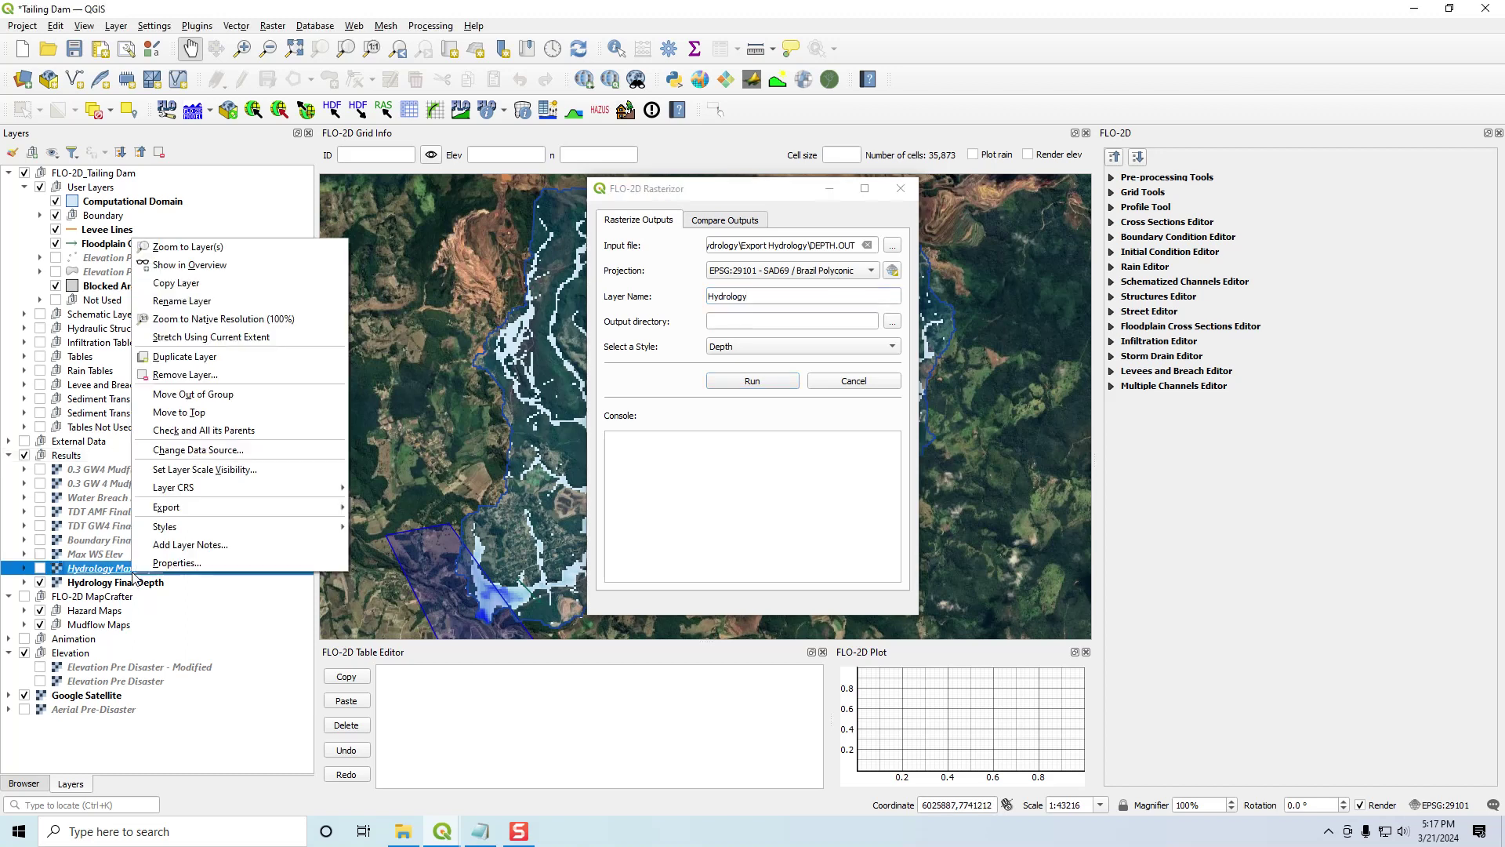
left_click(139, 575)
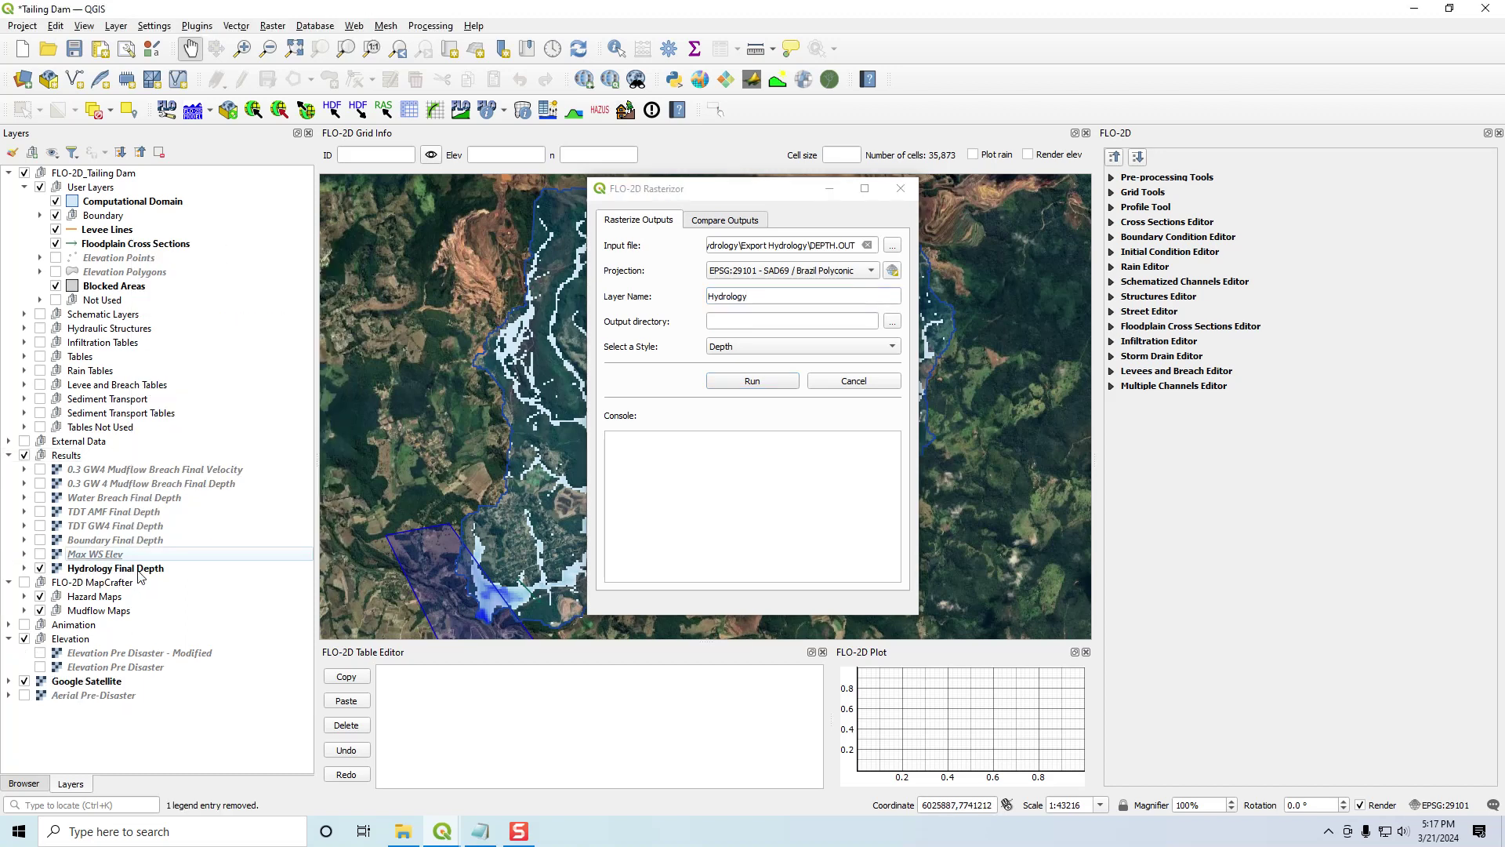
left_click(758, 298)
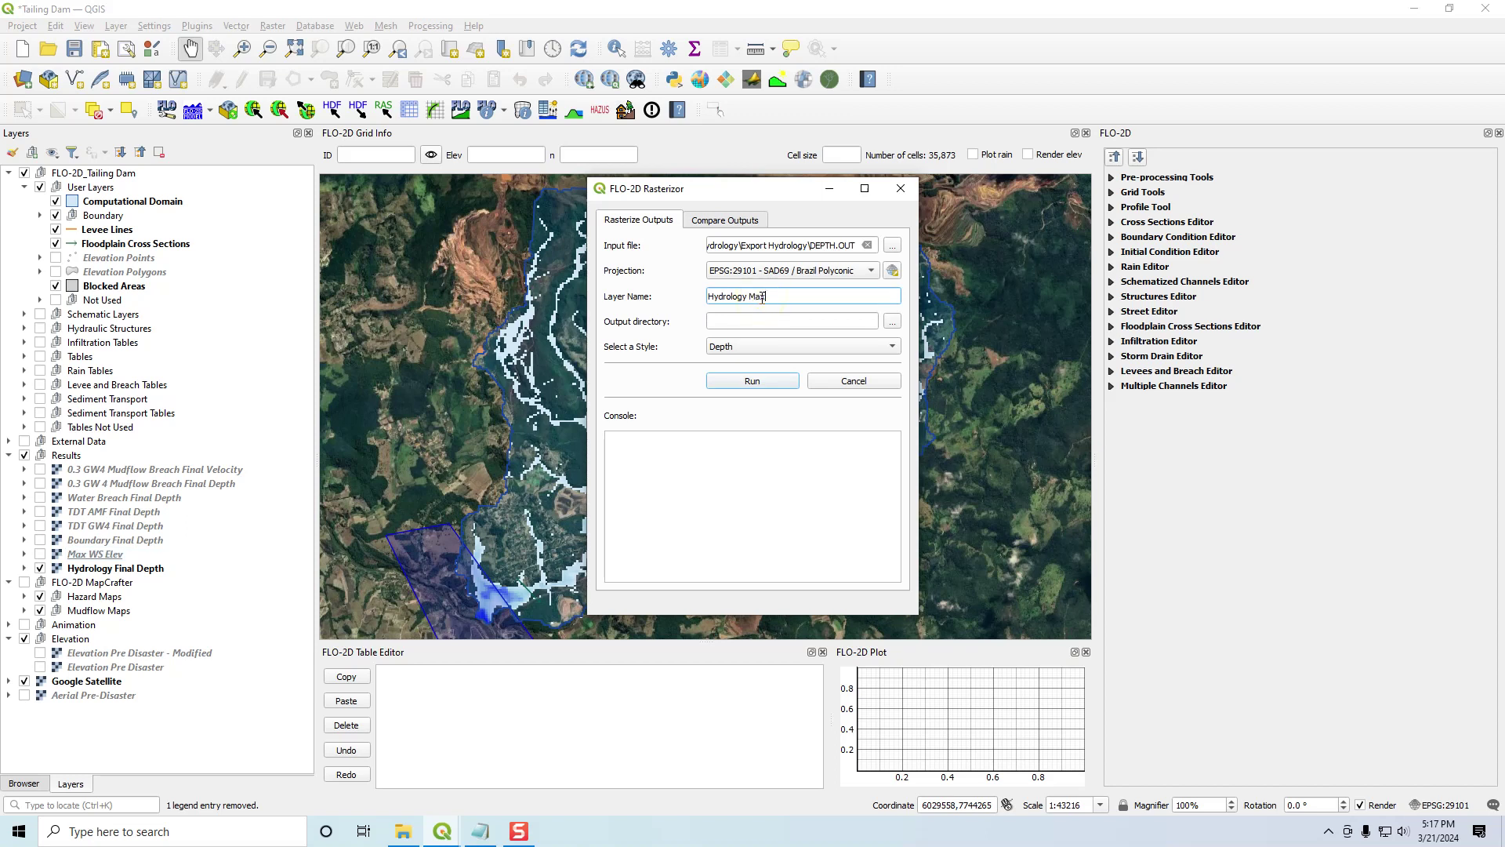
type("h")
- Set the output directory to the workshop's Maps folder, rasterize the output with the Depth style, and close the Rasterizor
left_click(892, 322)
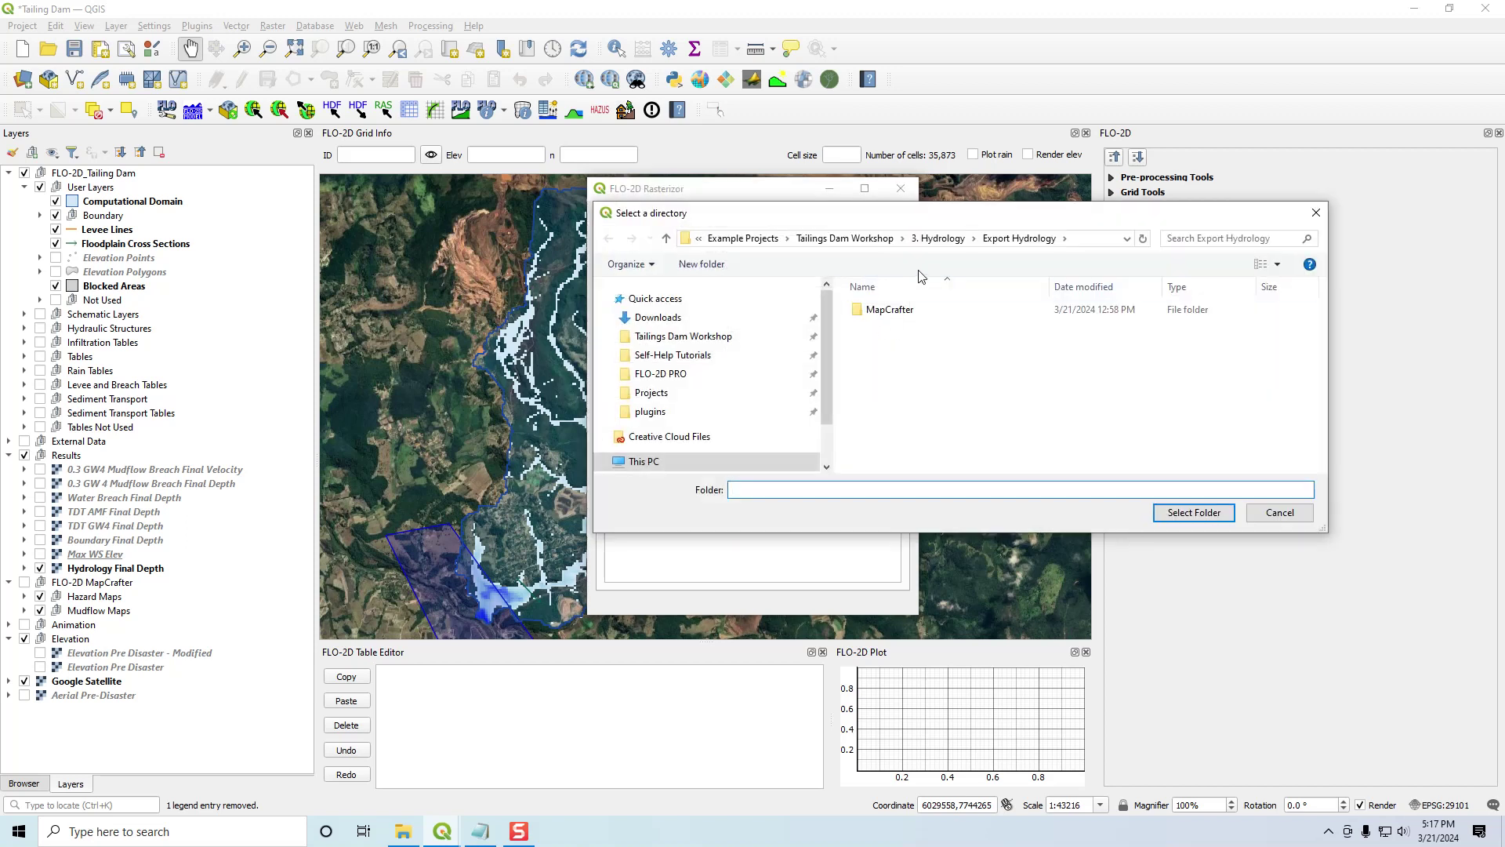
left_click(862, 239)
scroll(898, 459, "down", 1)
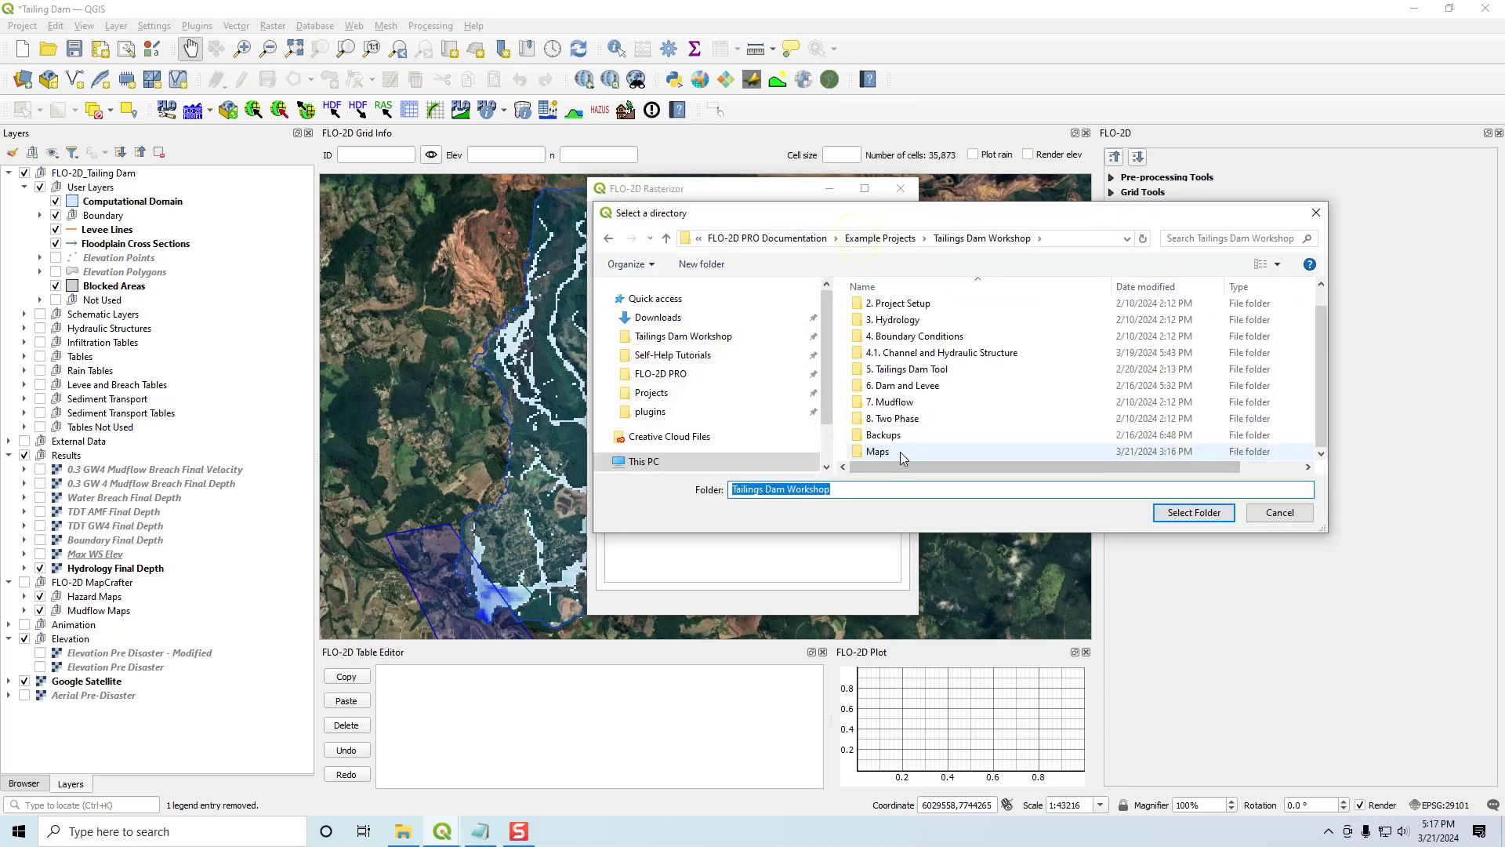
left_click(886, 452)
left_click(1194, 511)
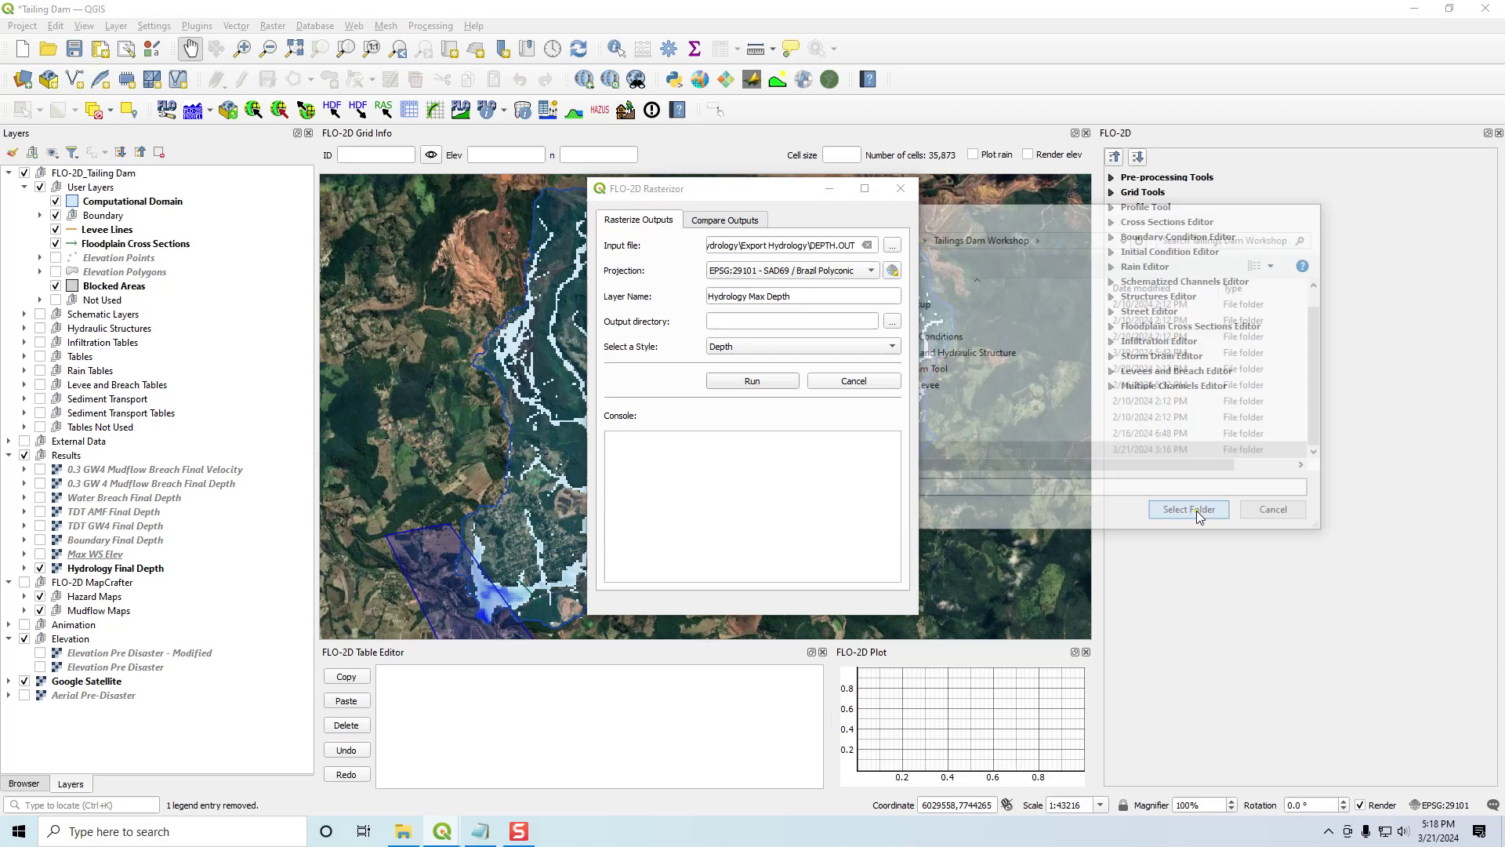
left_click(740, 382)
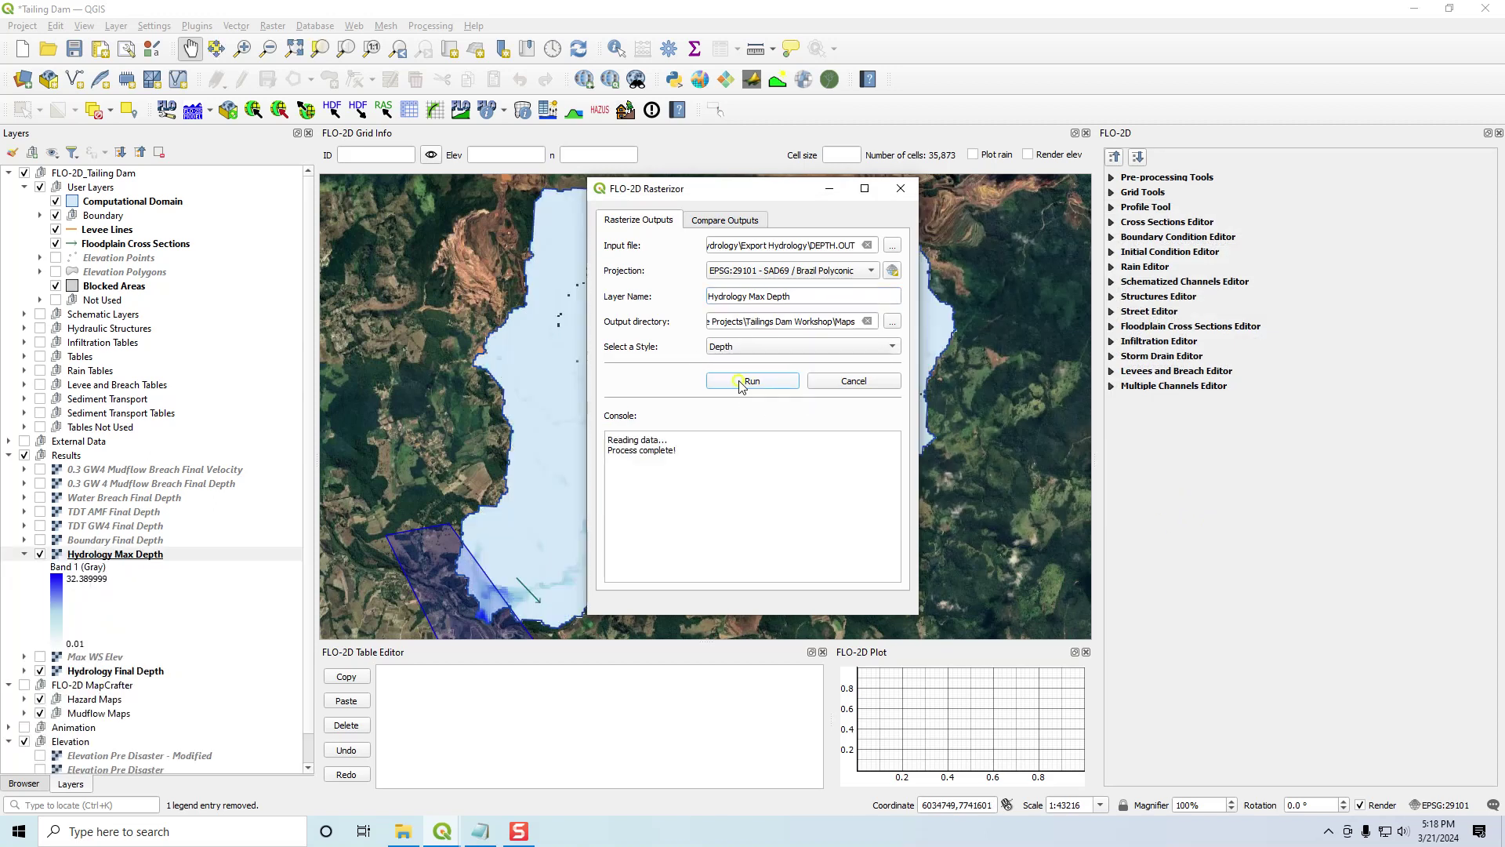
left_click(860, 382)
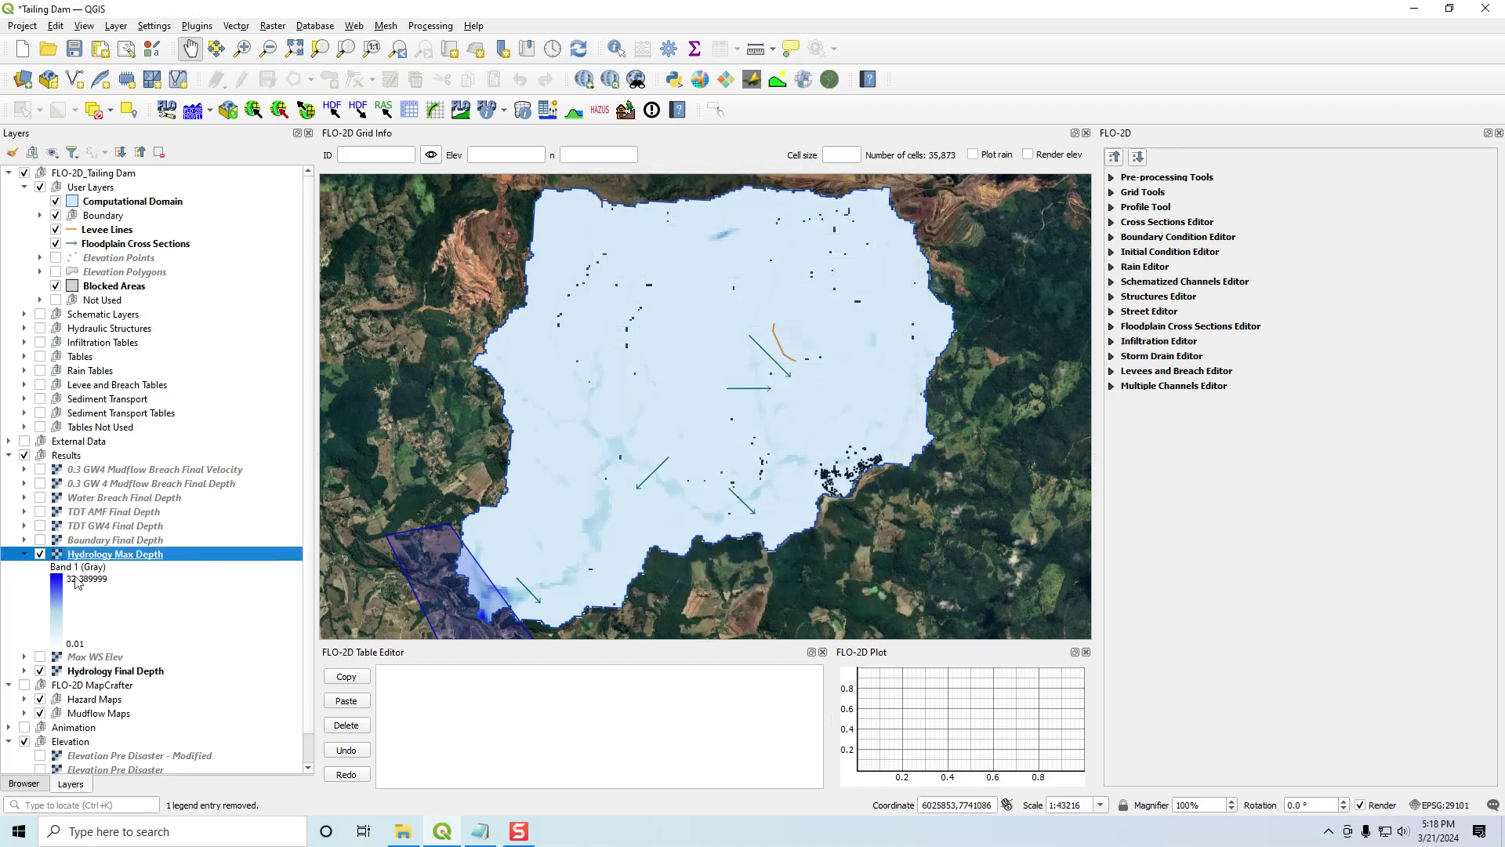
- Collapse the Hydrology Max Depth legend and toggle that layer's visibility to compare it with Hydrology Final Depth
left_click(24, 554)
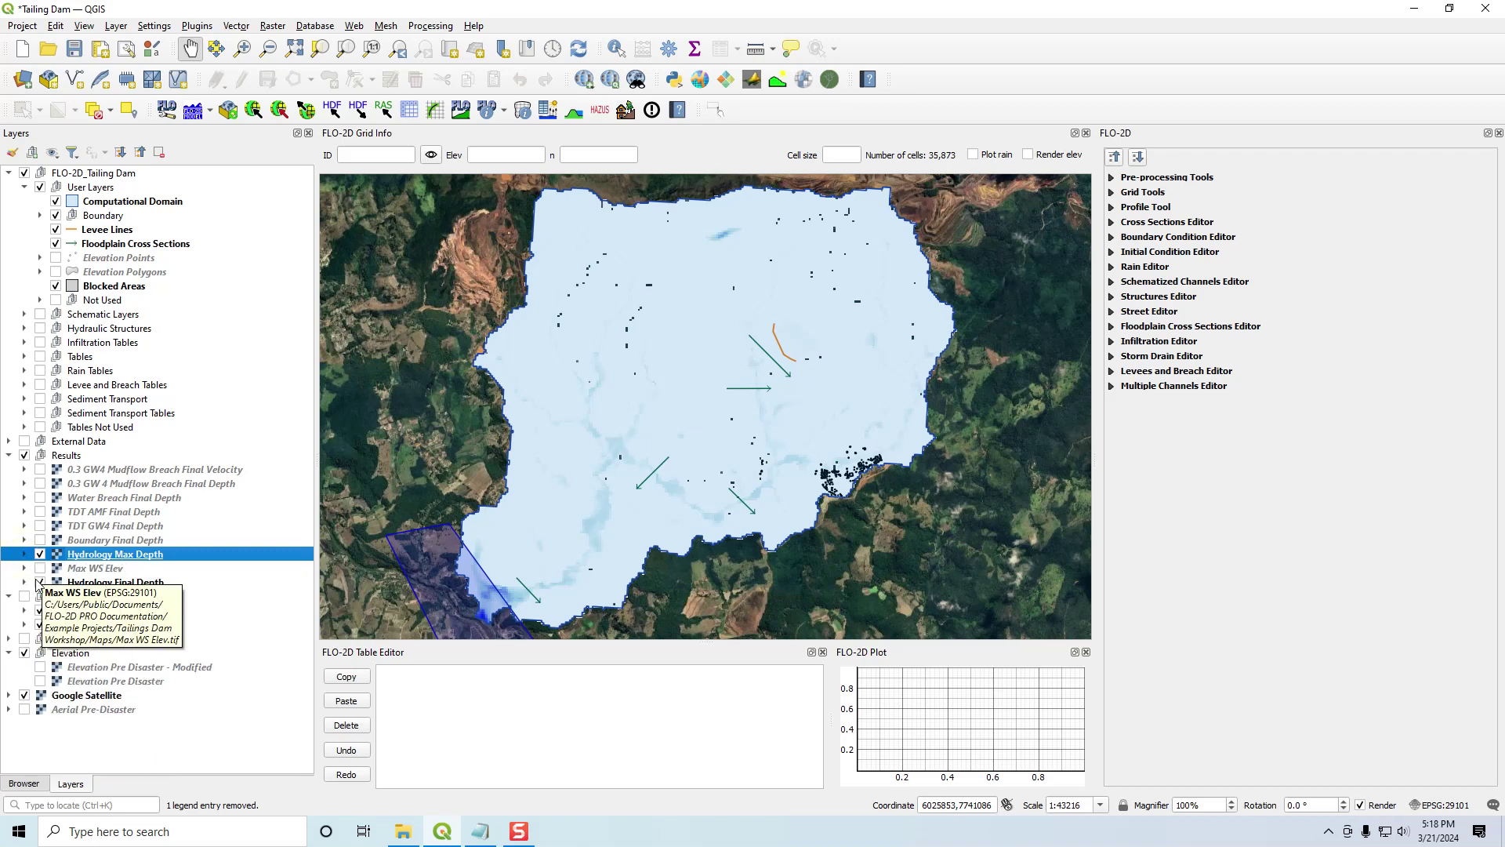
left_click(40, 554)
left_click(82, 585)
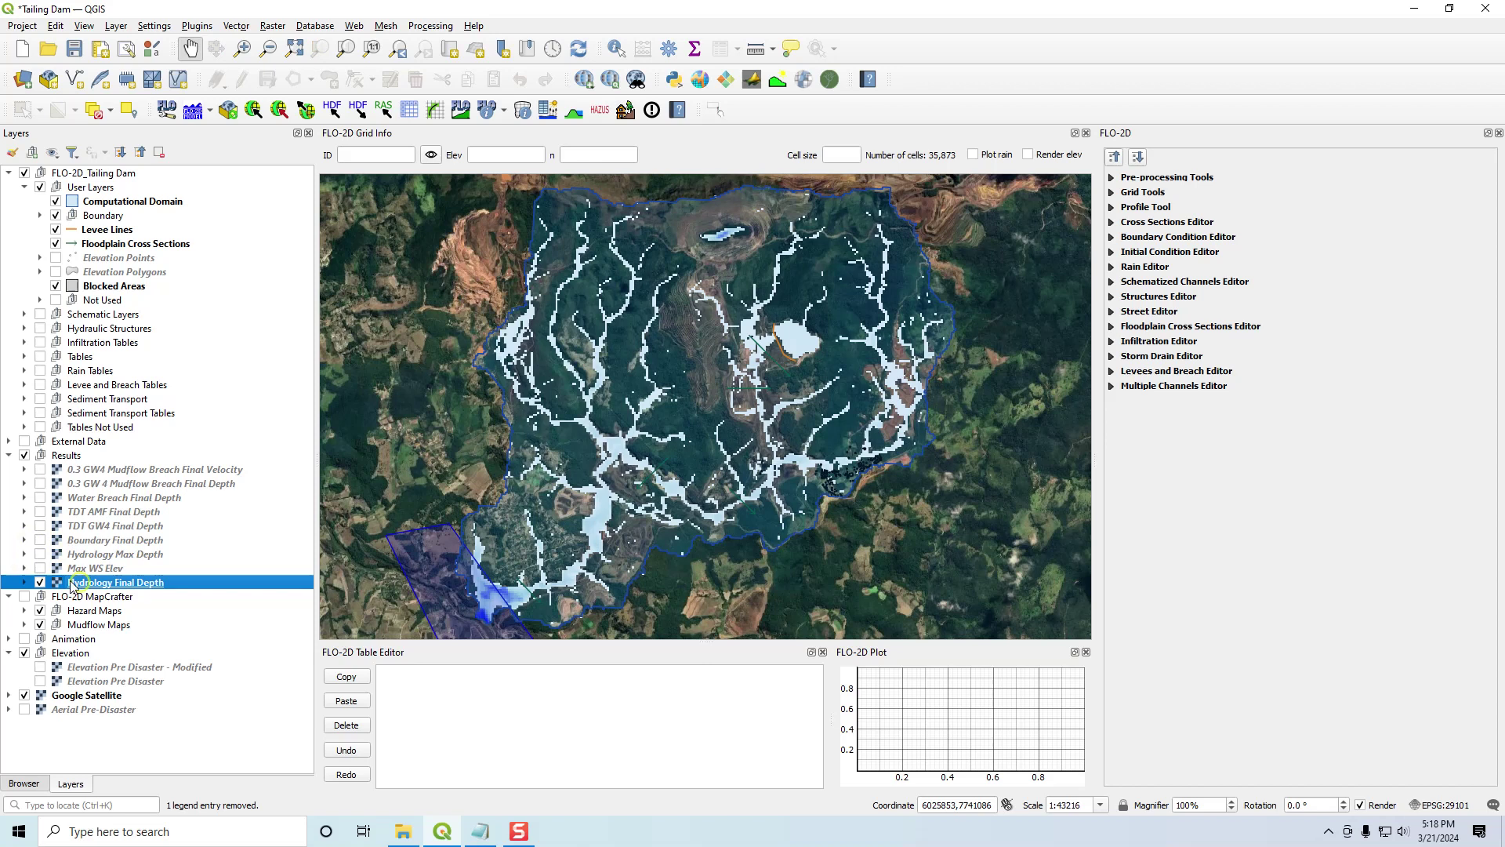
left_click(40, 554)
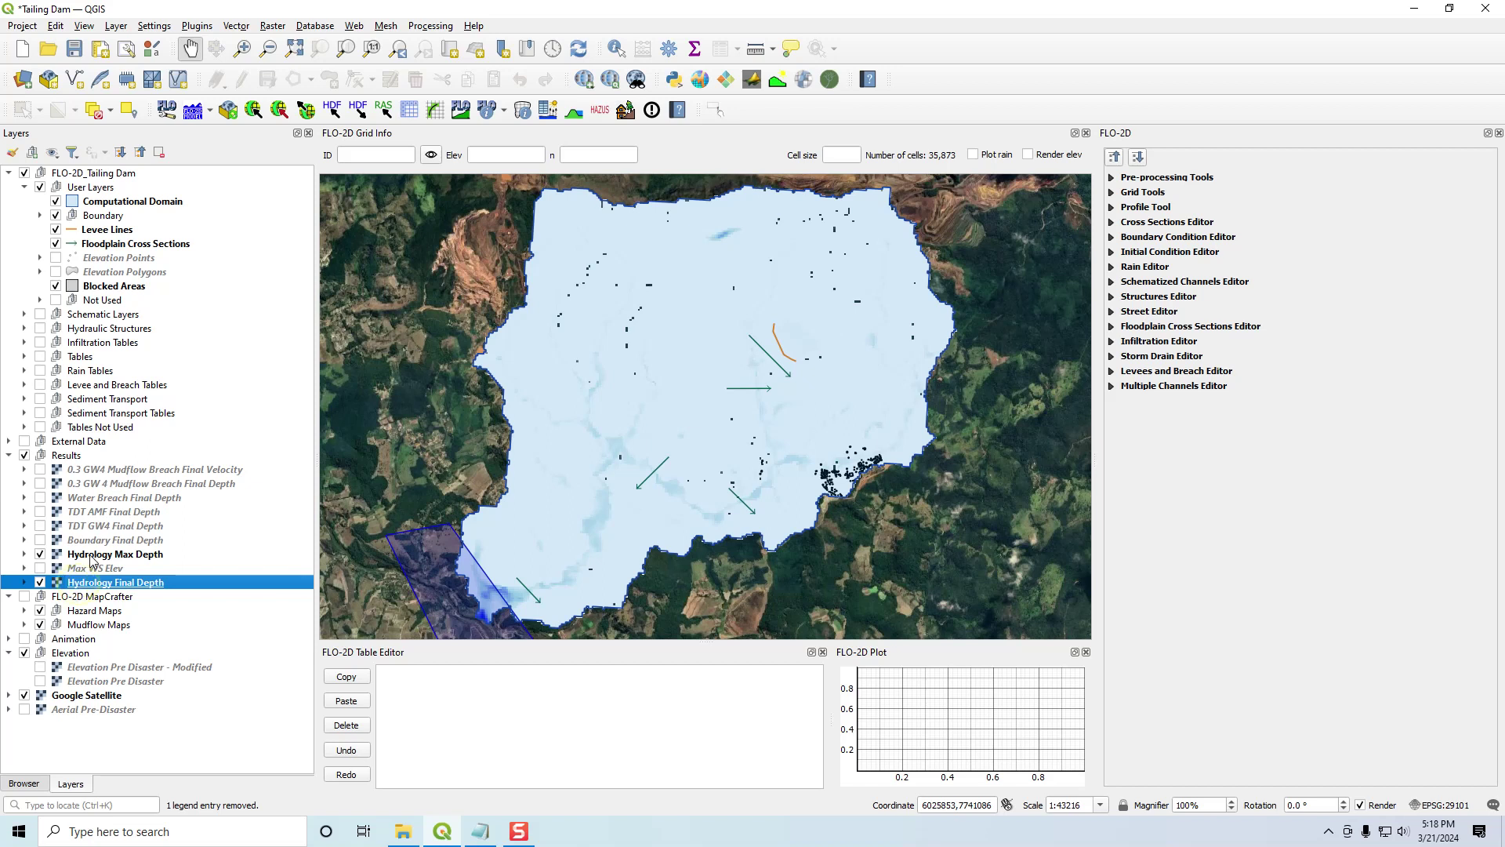
- In the Hydrology Max Depth layer's symbology, set the minimum value to 0.05 and apply it
left_click(91, 556)
double_click(91, 556)
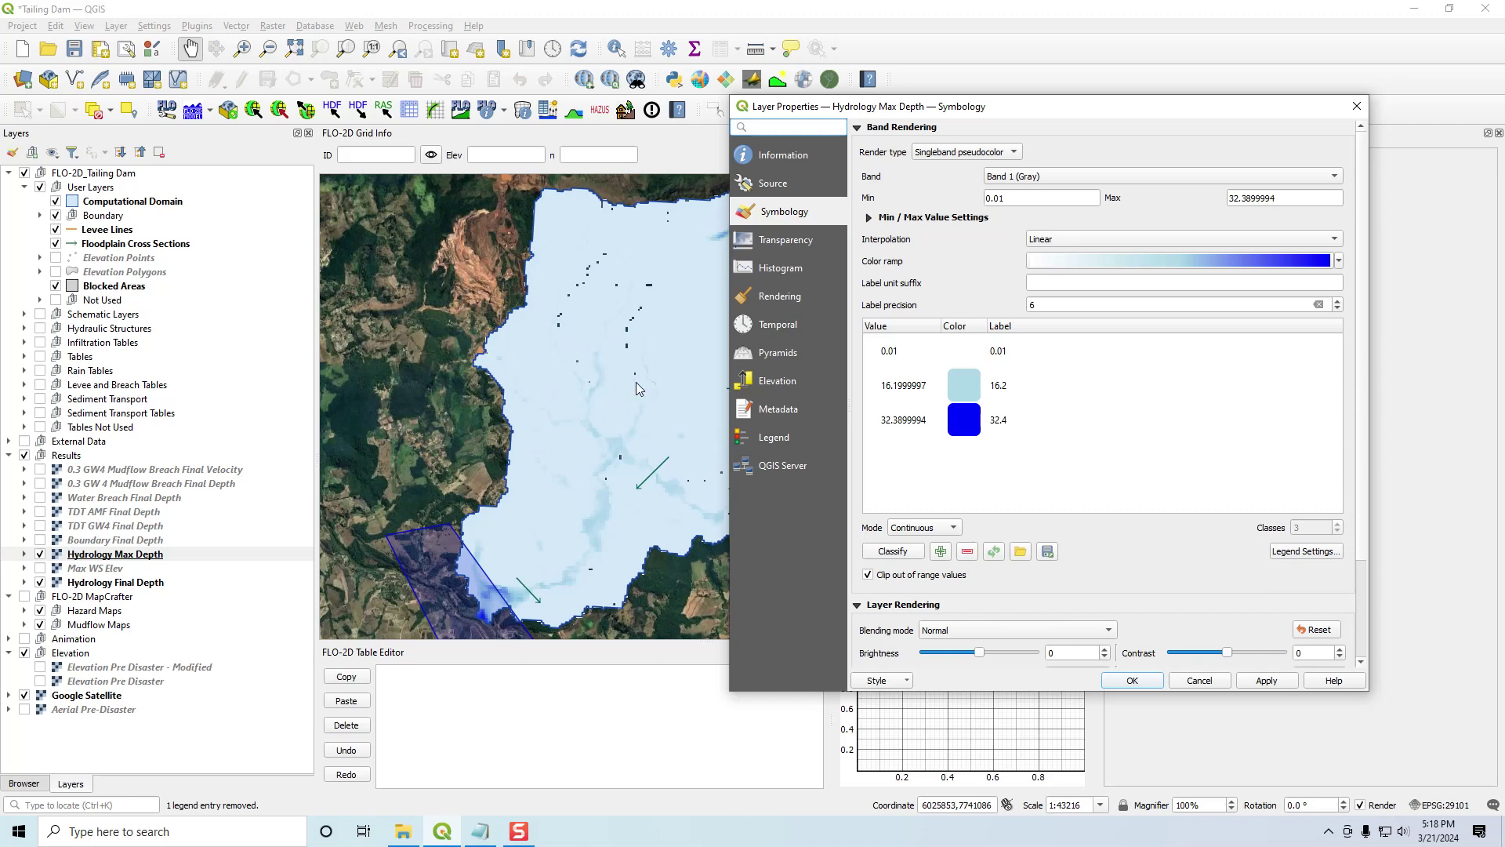
left_click(1012, 199)
type("5")
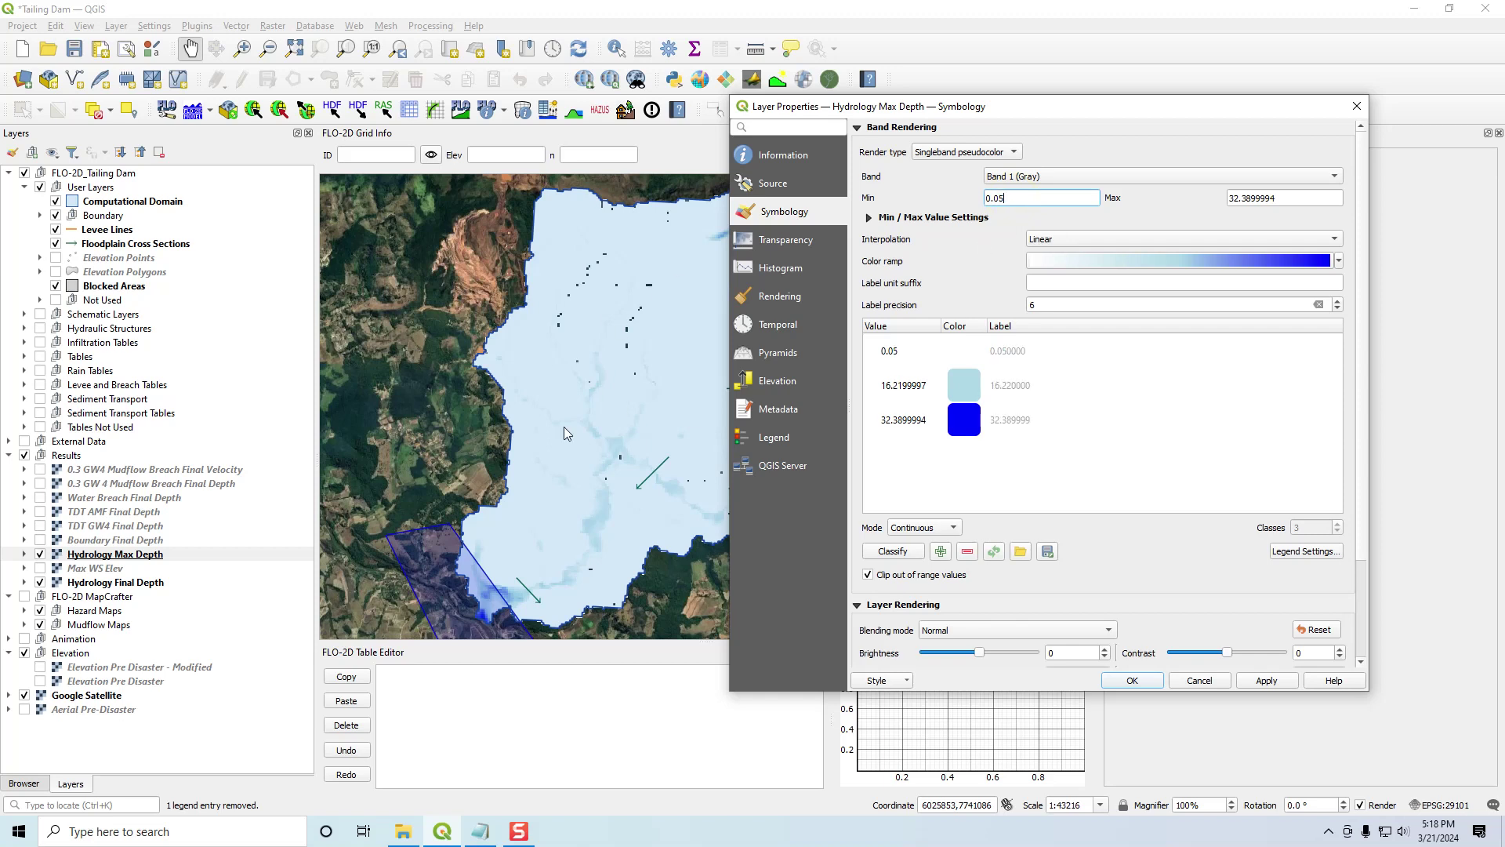
double_click(1011, 198)
left_click(1267, 680)
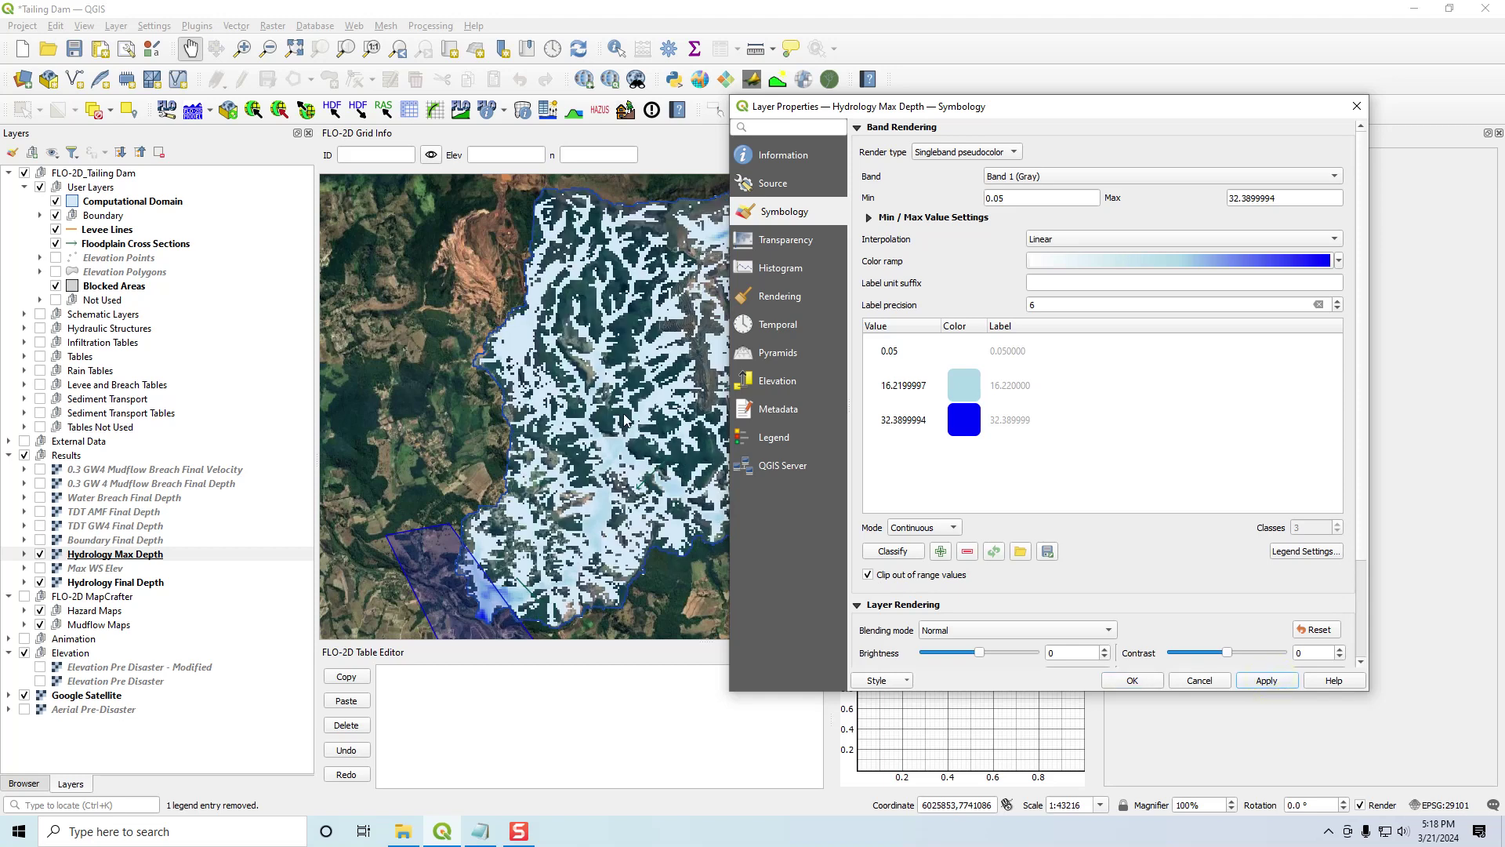
- Classify the Hydrology Max Depth color ramp in Equal Interval mode with 6 classes
double_click(1028, 200)
left_click(910, 531)
left_click(912, 542)
double_click(1299, 528)
type("6")
- Set the second to fifth class values to 1, 3, 5 and 10, and apply the symbology to Hydrology Max Depth
left_click(905, 386)
double_click(905, 386)
type("1")
double_click(905, 421)
type("3")
double_click(905, 455)
type("5")
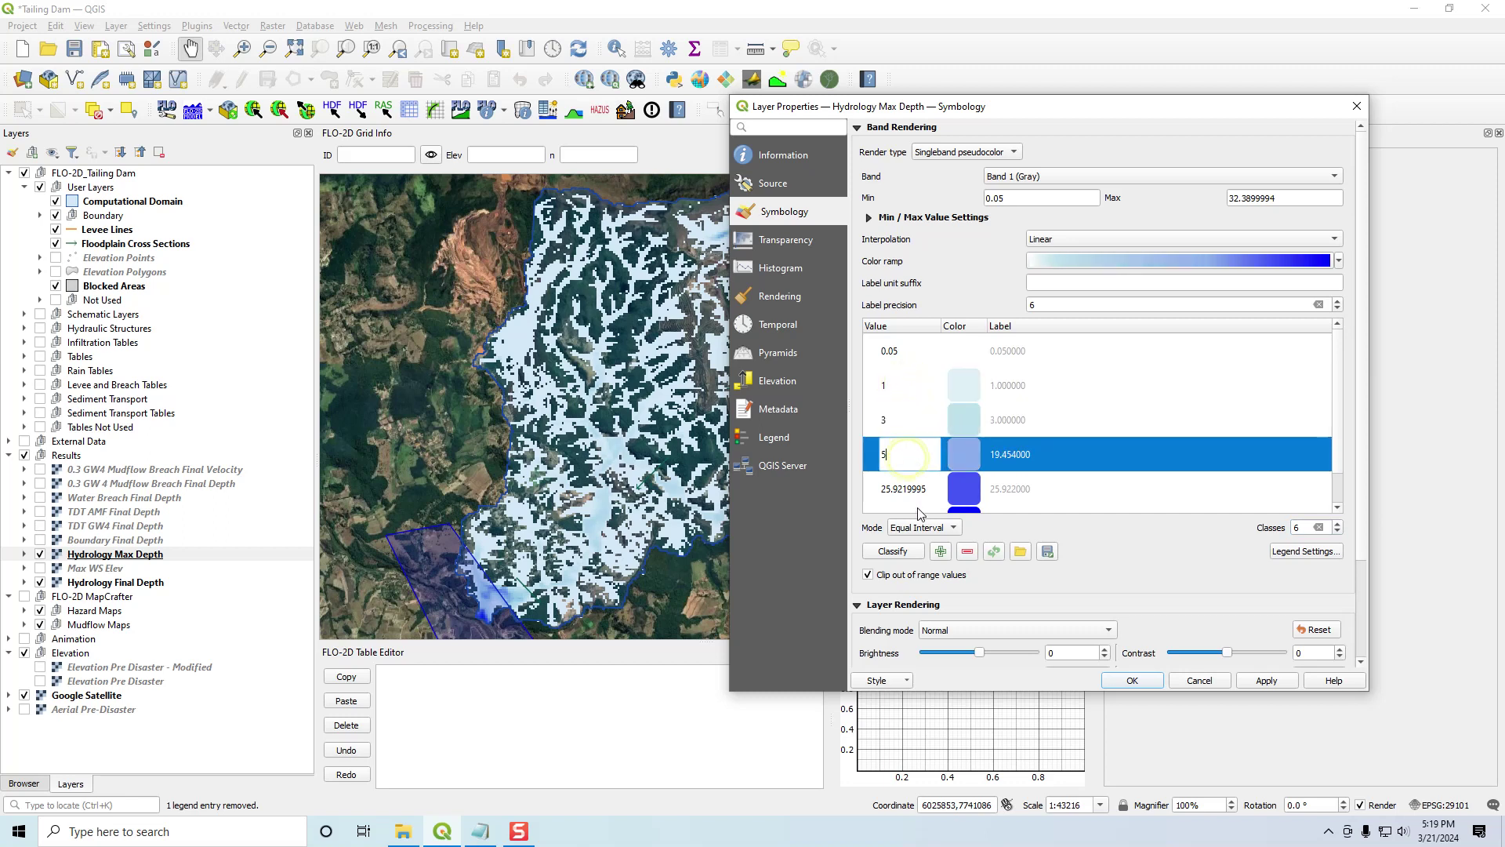
double_click(916, 489)
type("10")
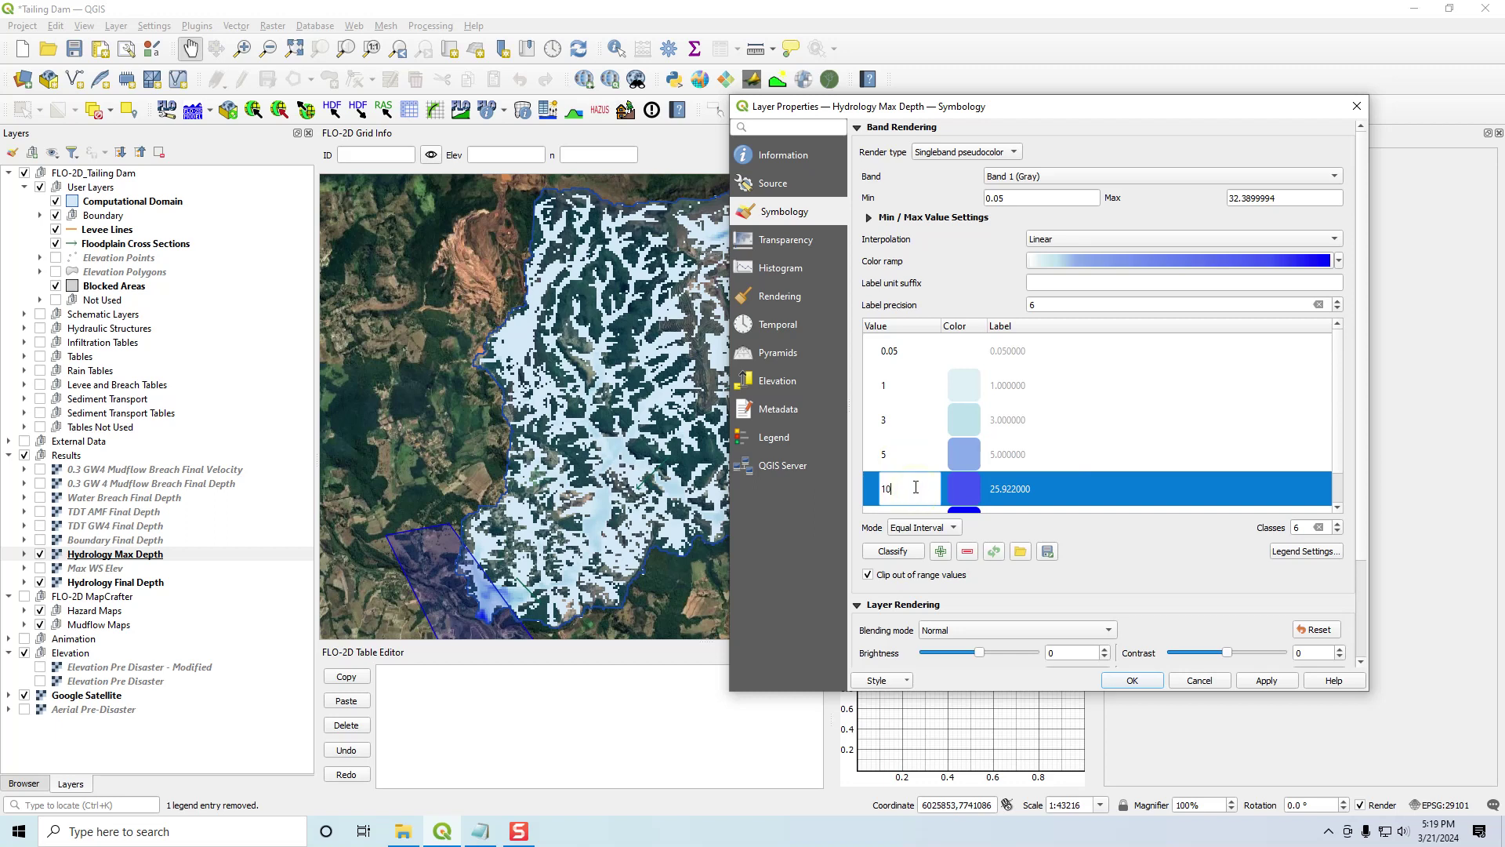
key("Return")
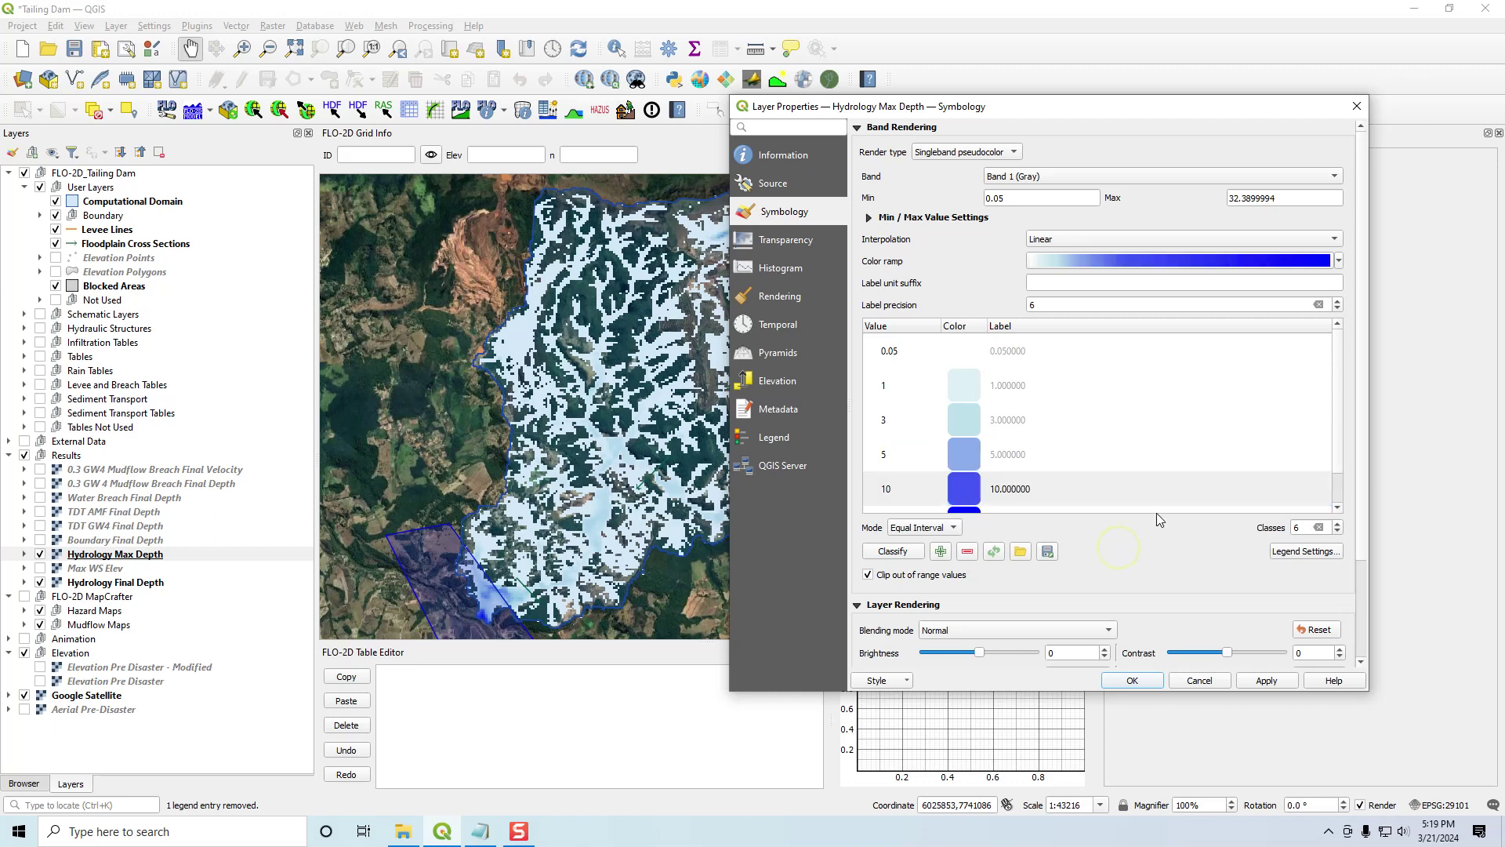
left_click(1266, 680)
left_click(1129, 680)
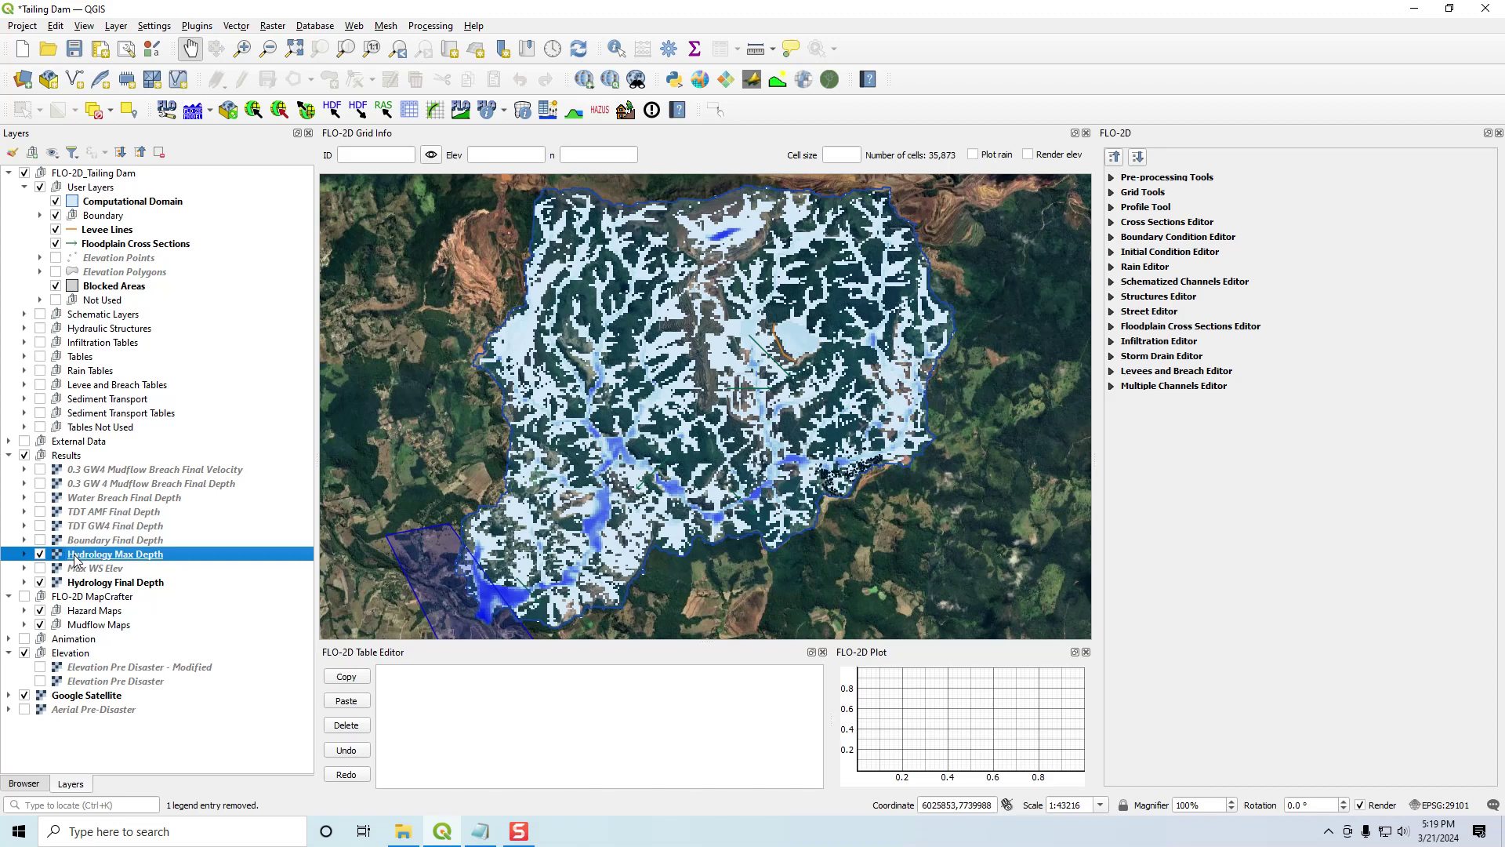
- Show Boundary Final Depth in place of Hydrology Max Depth and move both layers below Hydrology Final Depth in Results
left_click(40, 553)
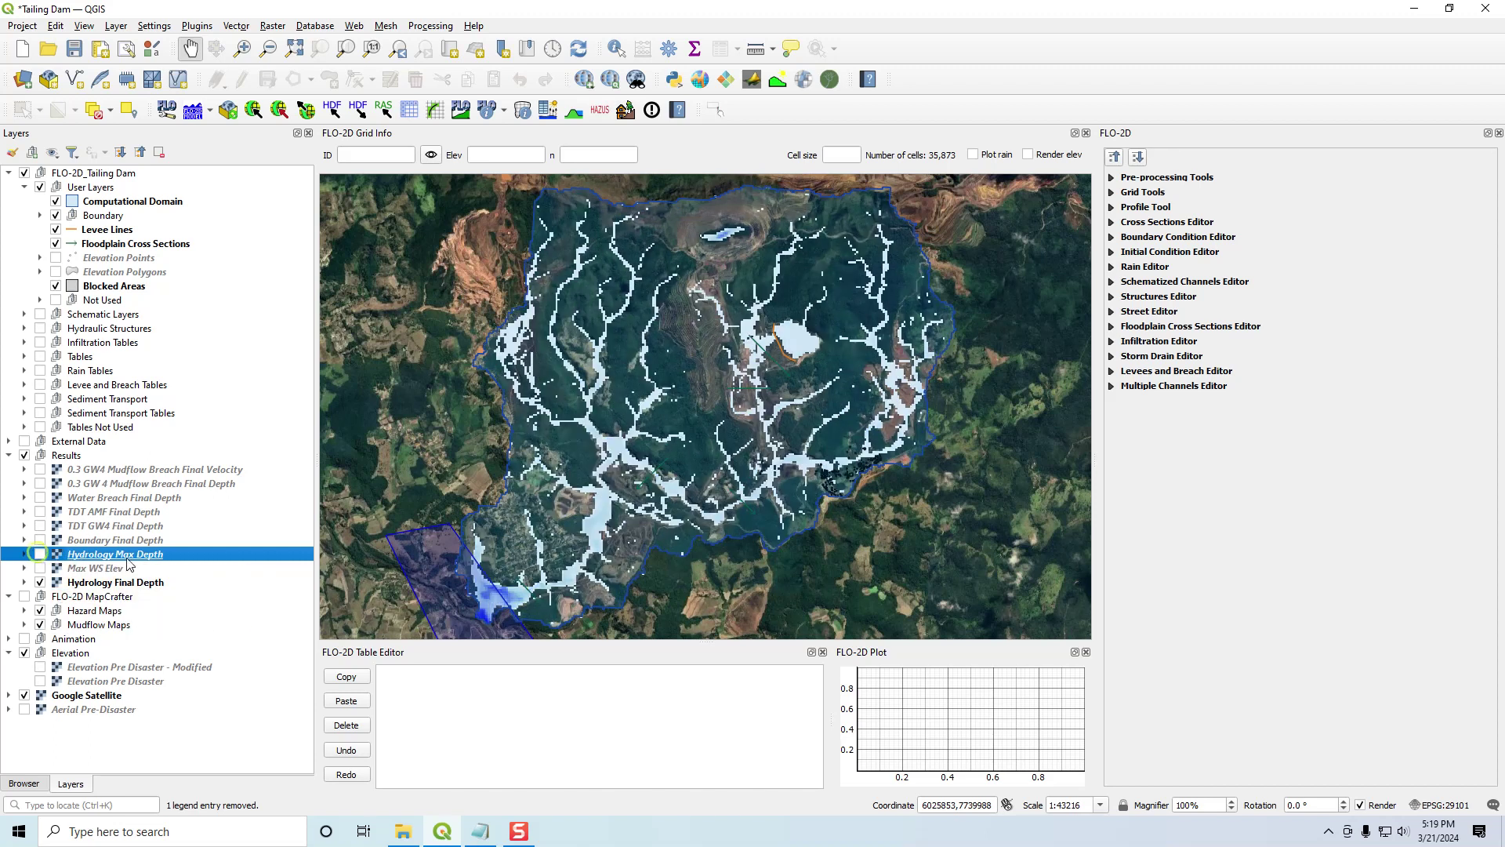
left_click(39, 540)
left_click(40, 582)
left_click(40, 582)
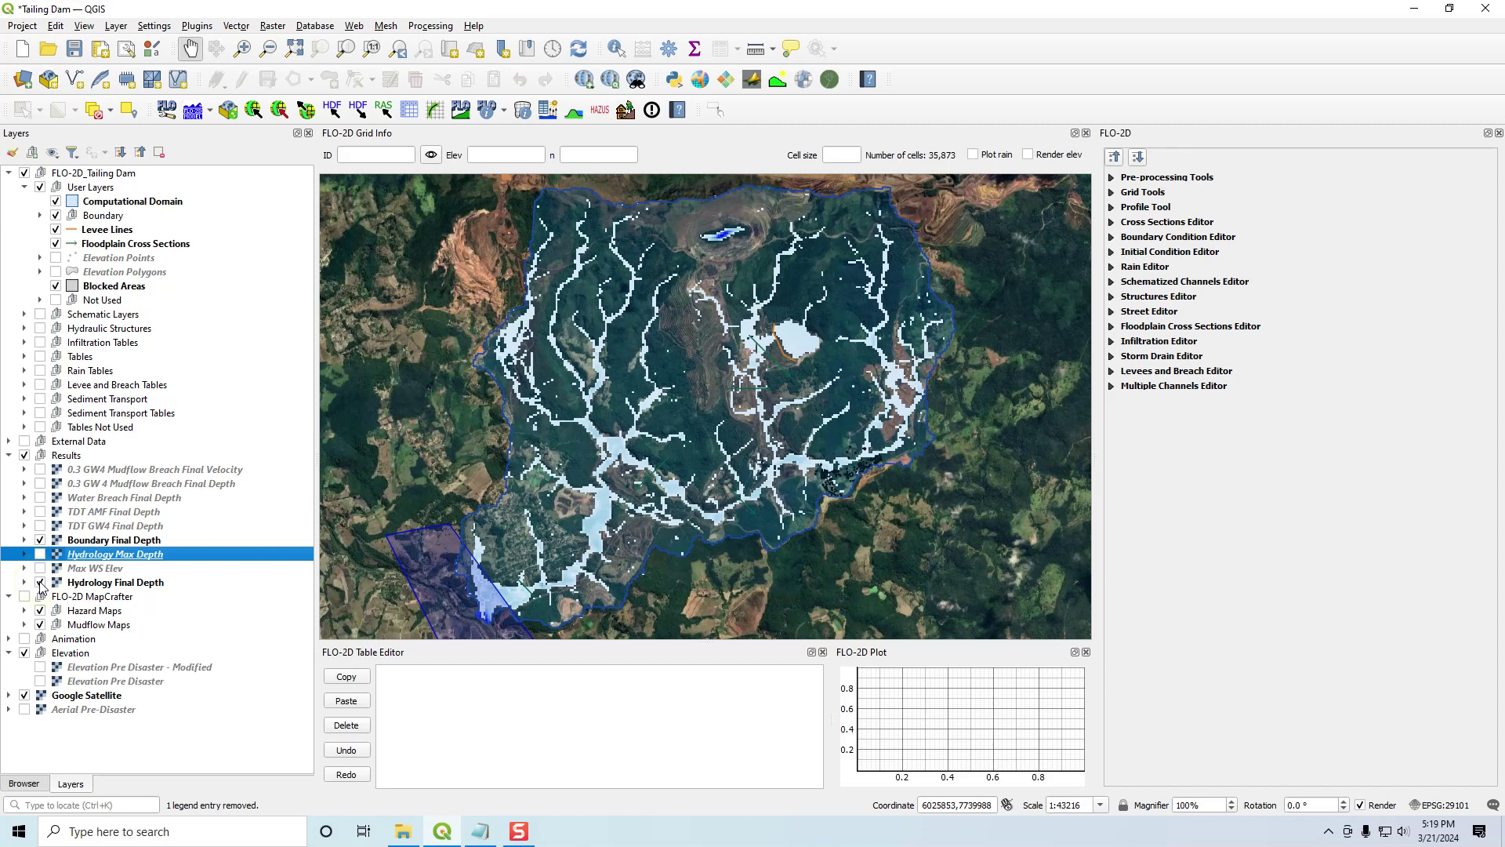
left_click_drag(90, 561, 106, 589)
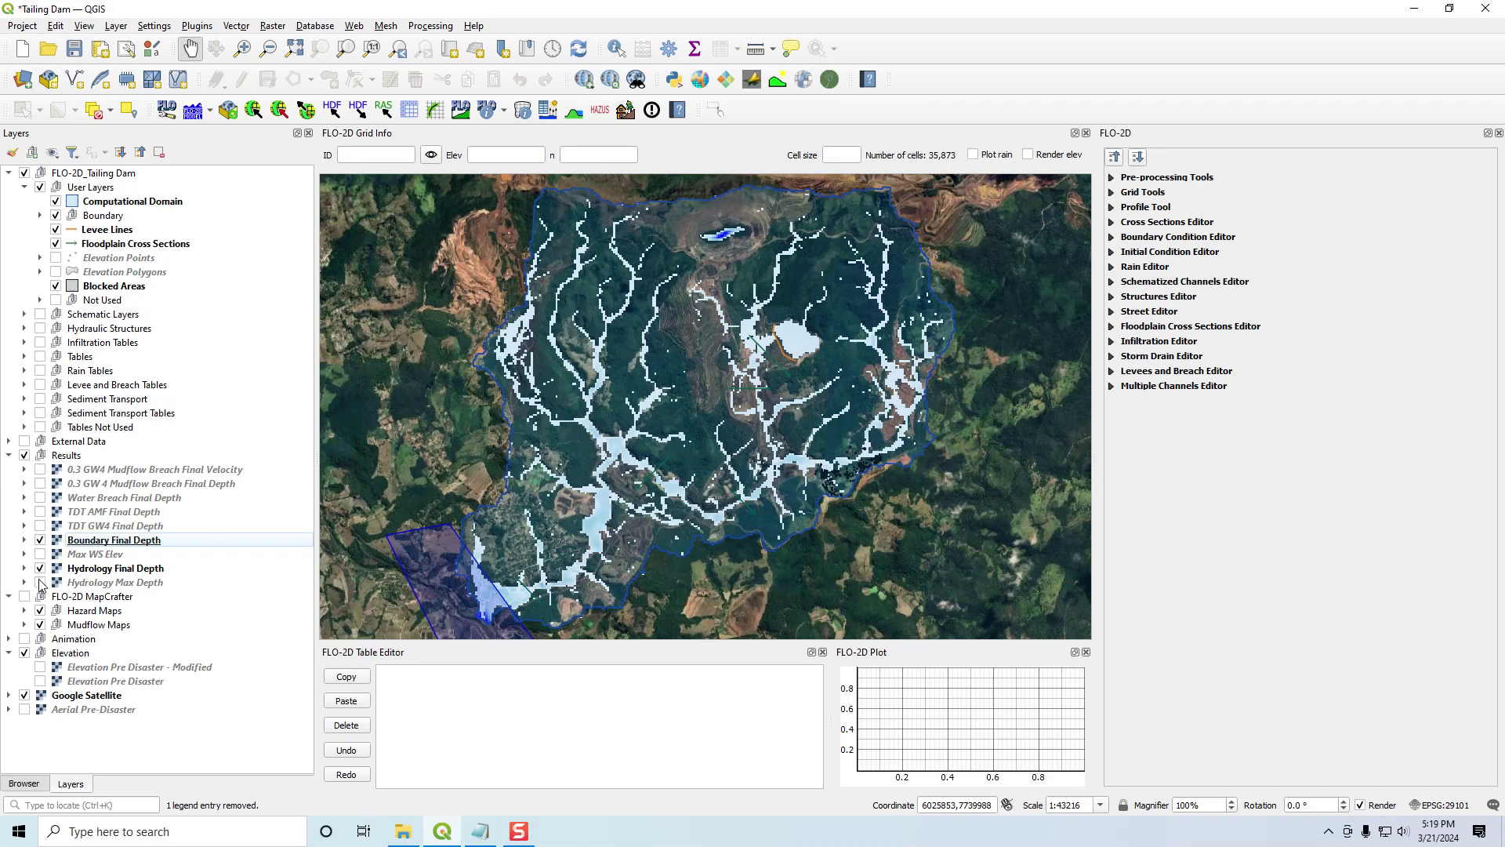
left_click_drag(99, 539, 124, 584)
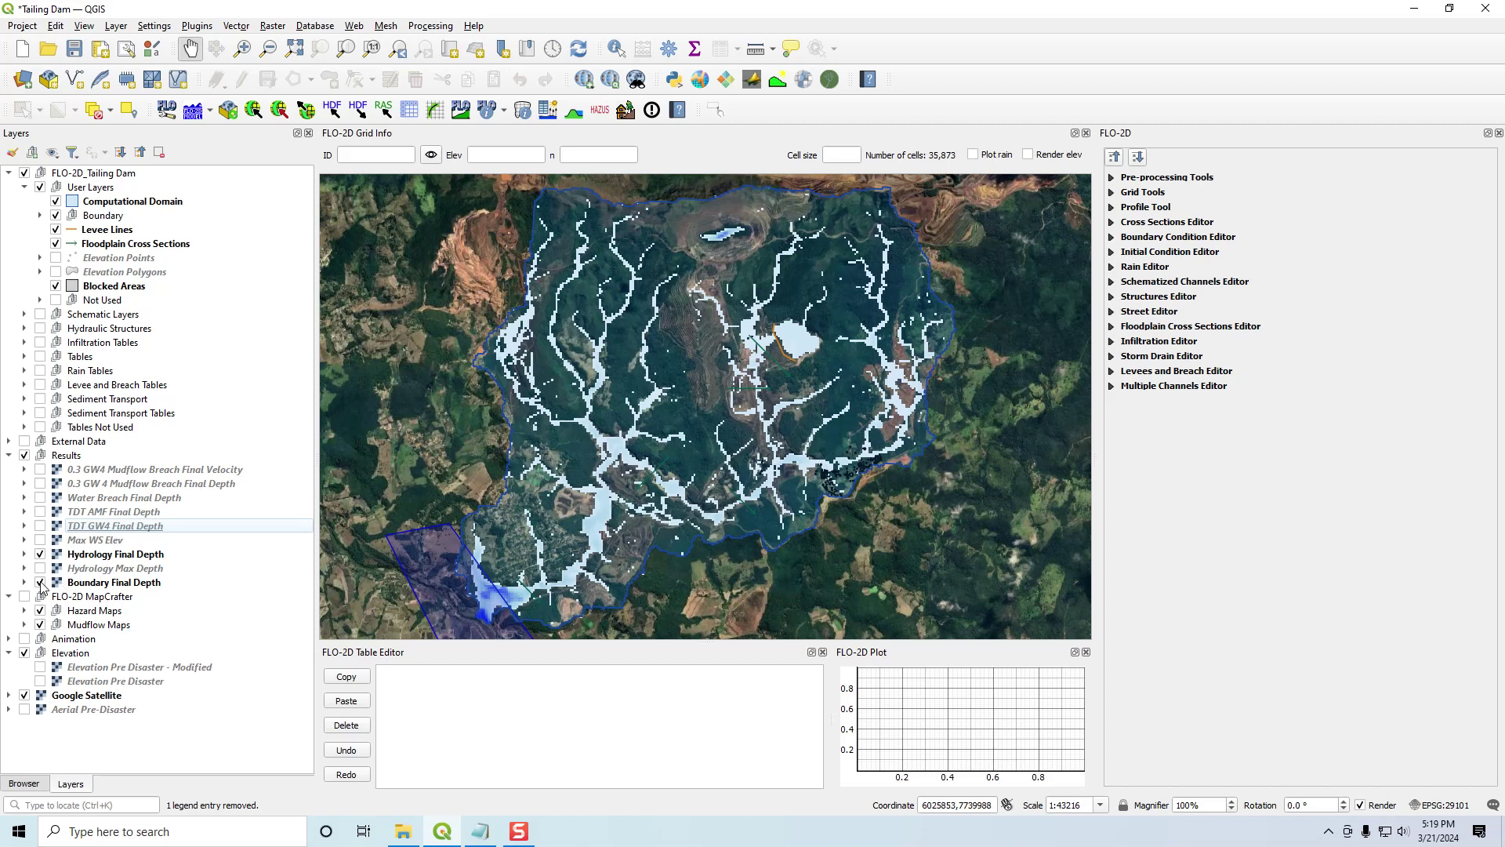
- Toggle Hydrology Final Depth over Boundary Final Depth to compare the depths at the domain's southwest outlet
left_click(40, 555)
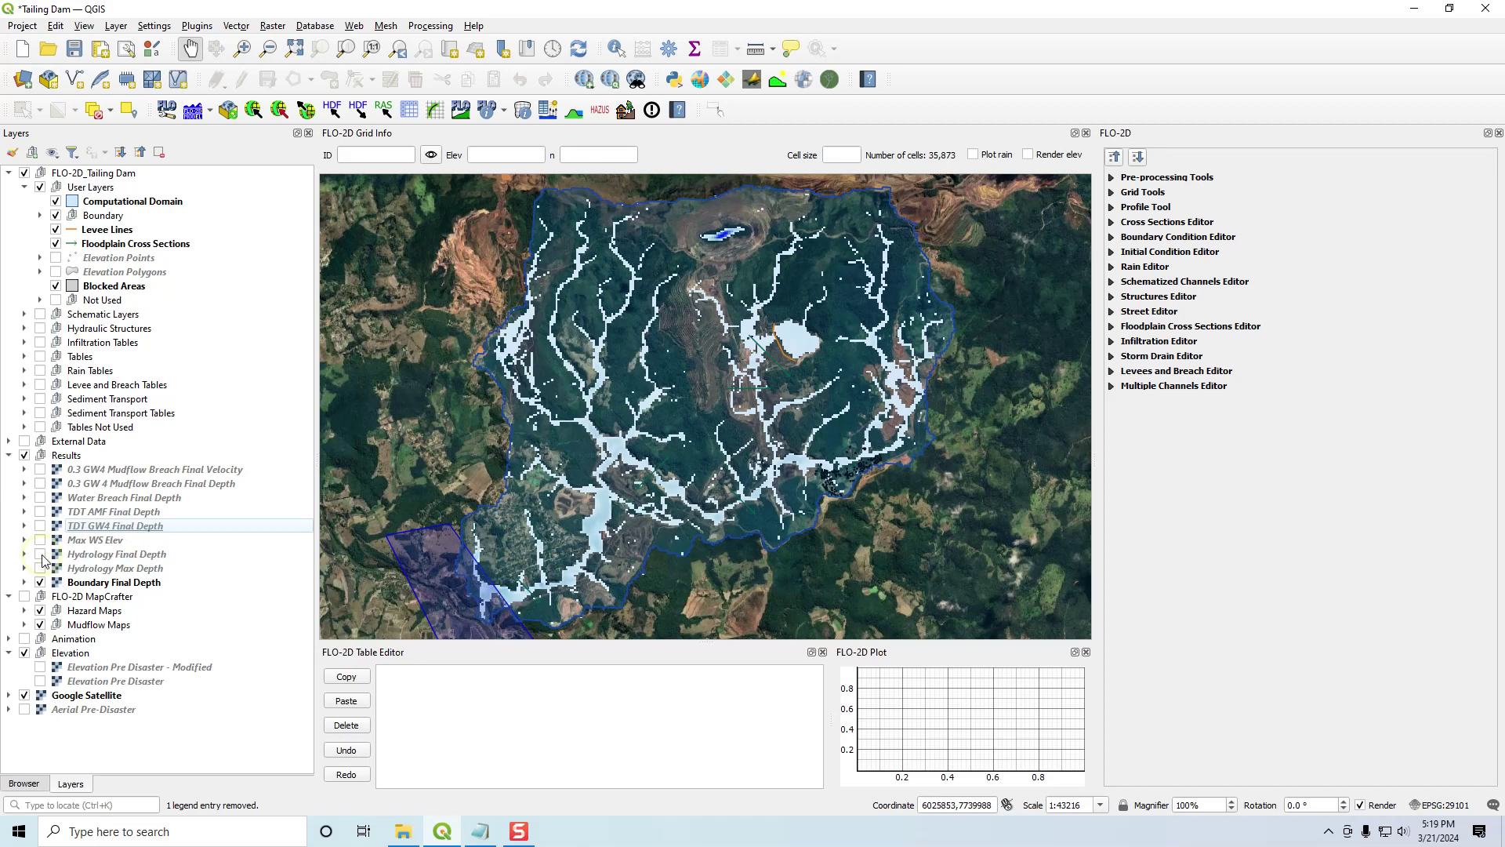
left_click(41, 555)
left_click(40, 555)
left_click_drag(483, 605, 620, 499)
scroll(620, 500, "up", 1)
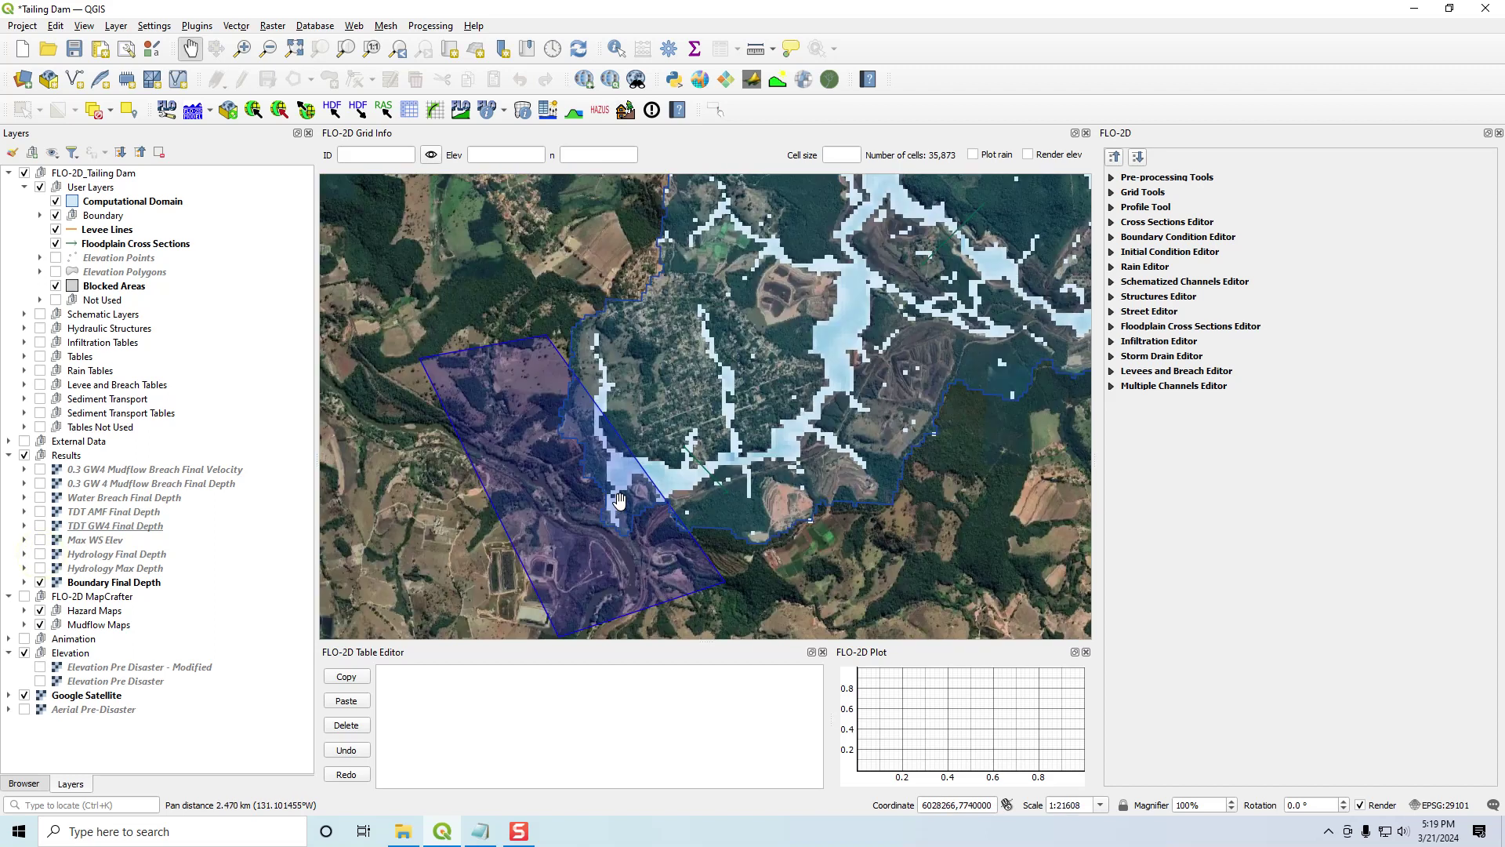
left_click(41, 555)
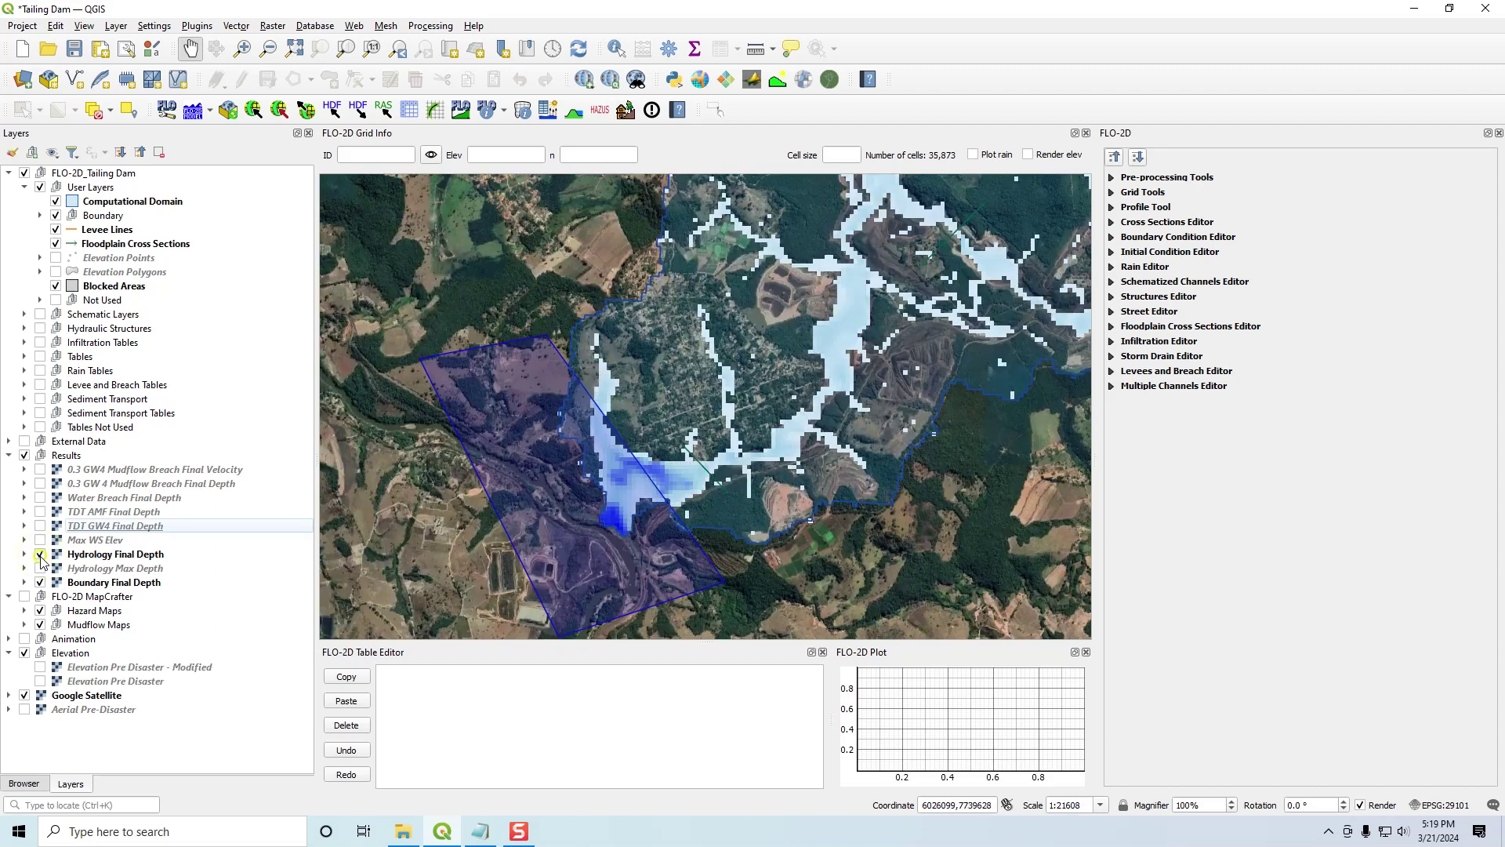
- Hide Hydrology Final Depth, the Boundary group in User Layers and Boundary Final Depth to leave the satellite imagery uncovered
left_click(40, 555)
left_click(41, 555)
left_click(41, 555)
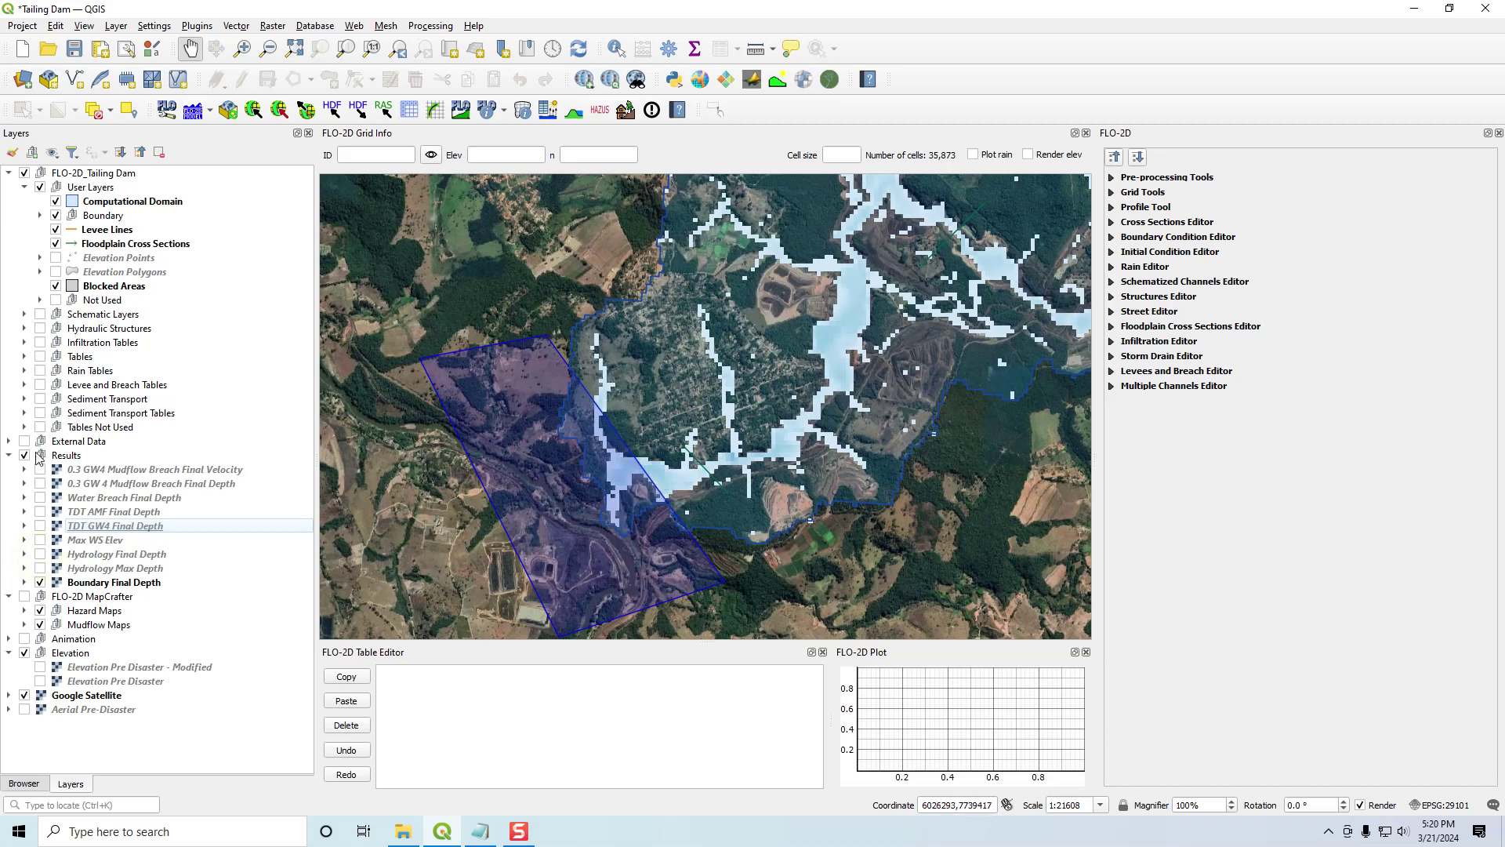
left_click(55, 215)
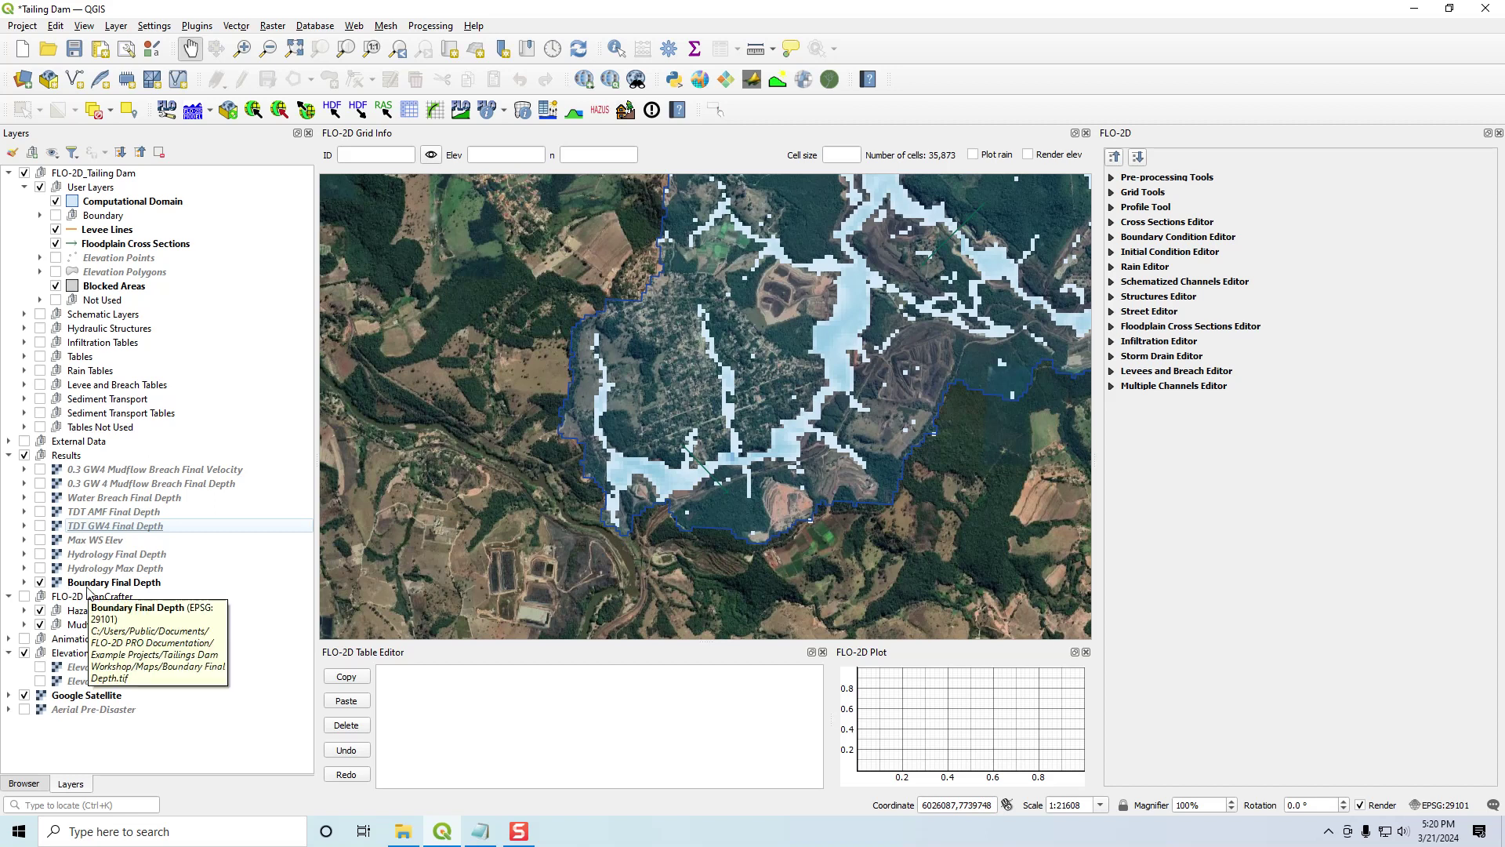
left_click(40, 582)
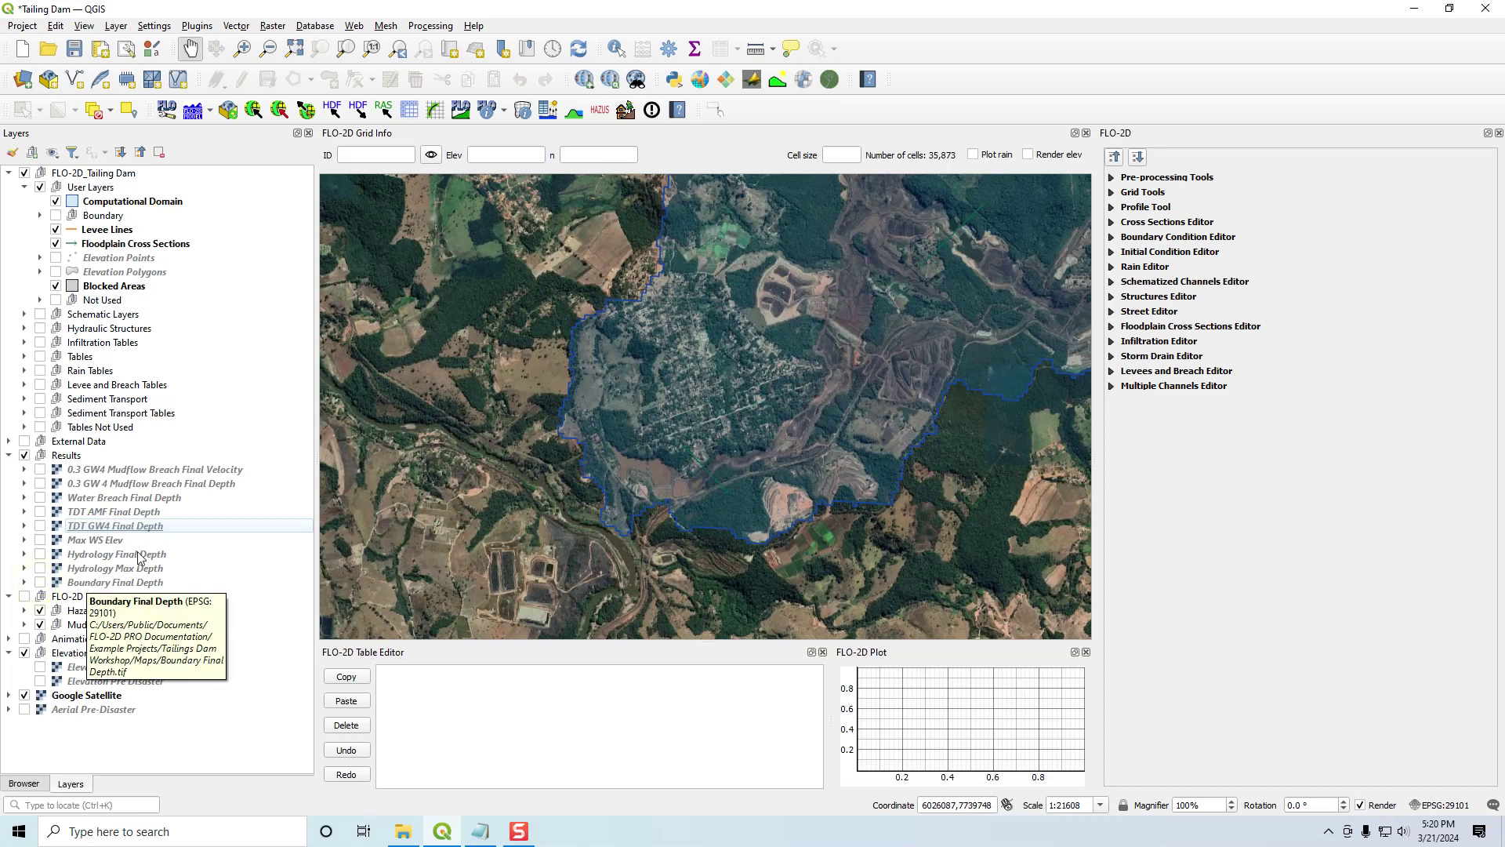
- Inspect the whole computational domain on the satellite imagery and show the Max WS Elev layer over it
scroll(682, 461, "down", 1)
left_click_drag(800, 393, 685, 510)
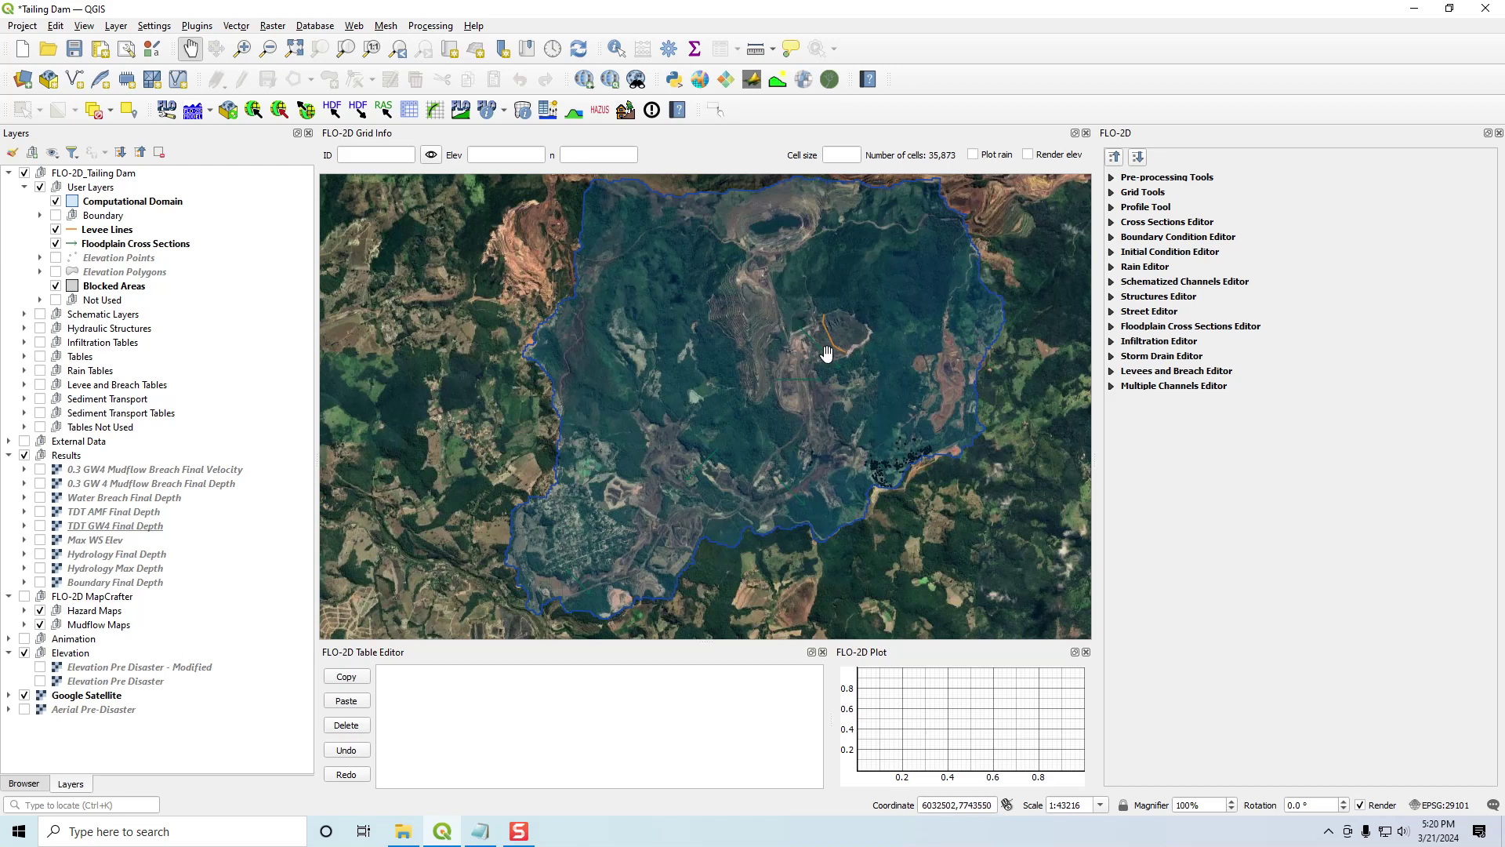
scroll(895, 315, "up", 1)
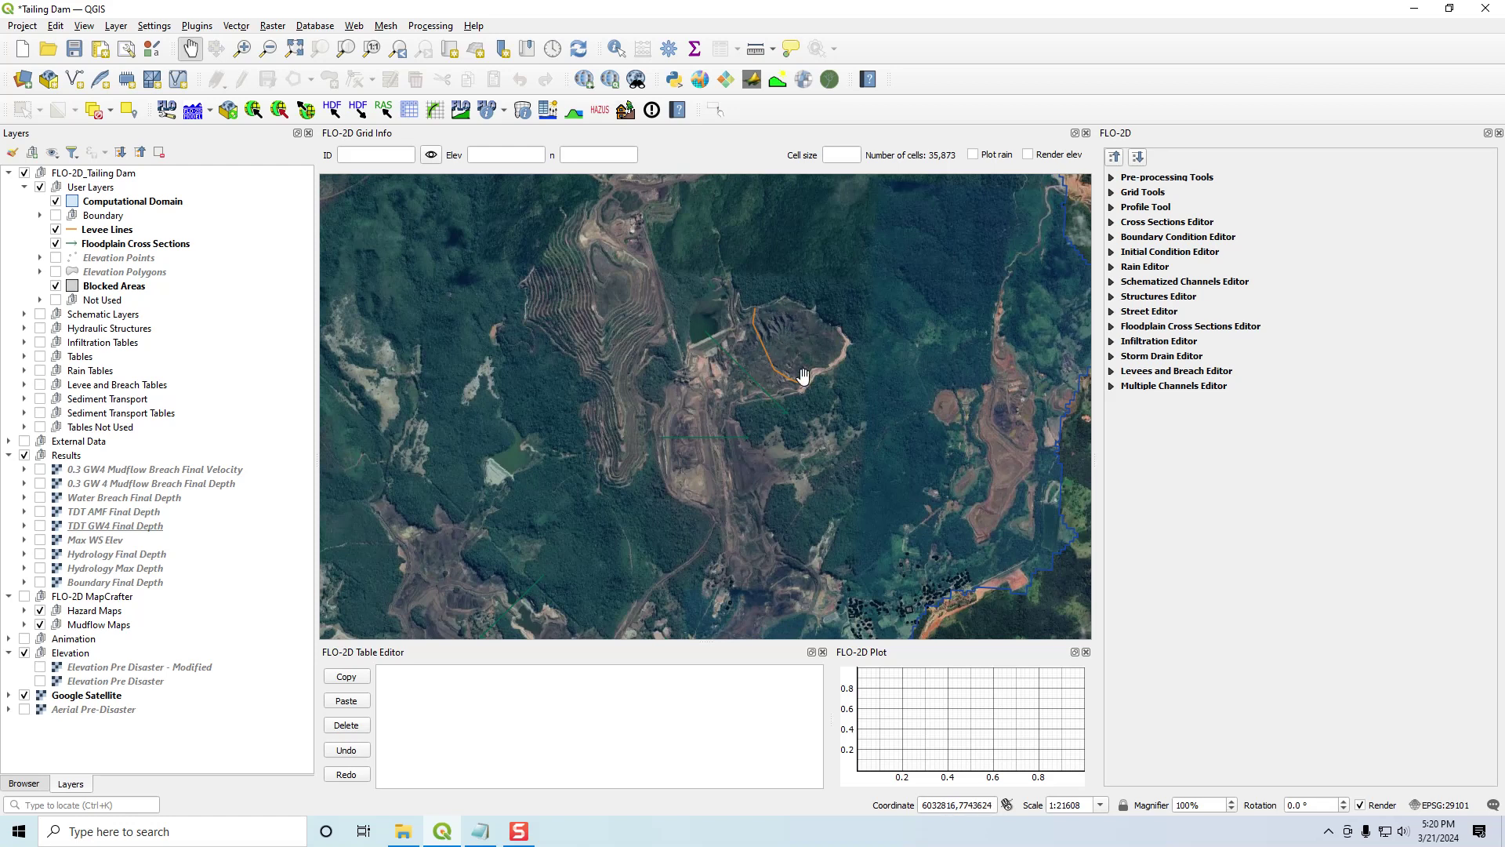
scroll(785, 345, "down", 1)
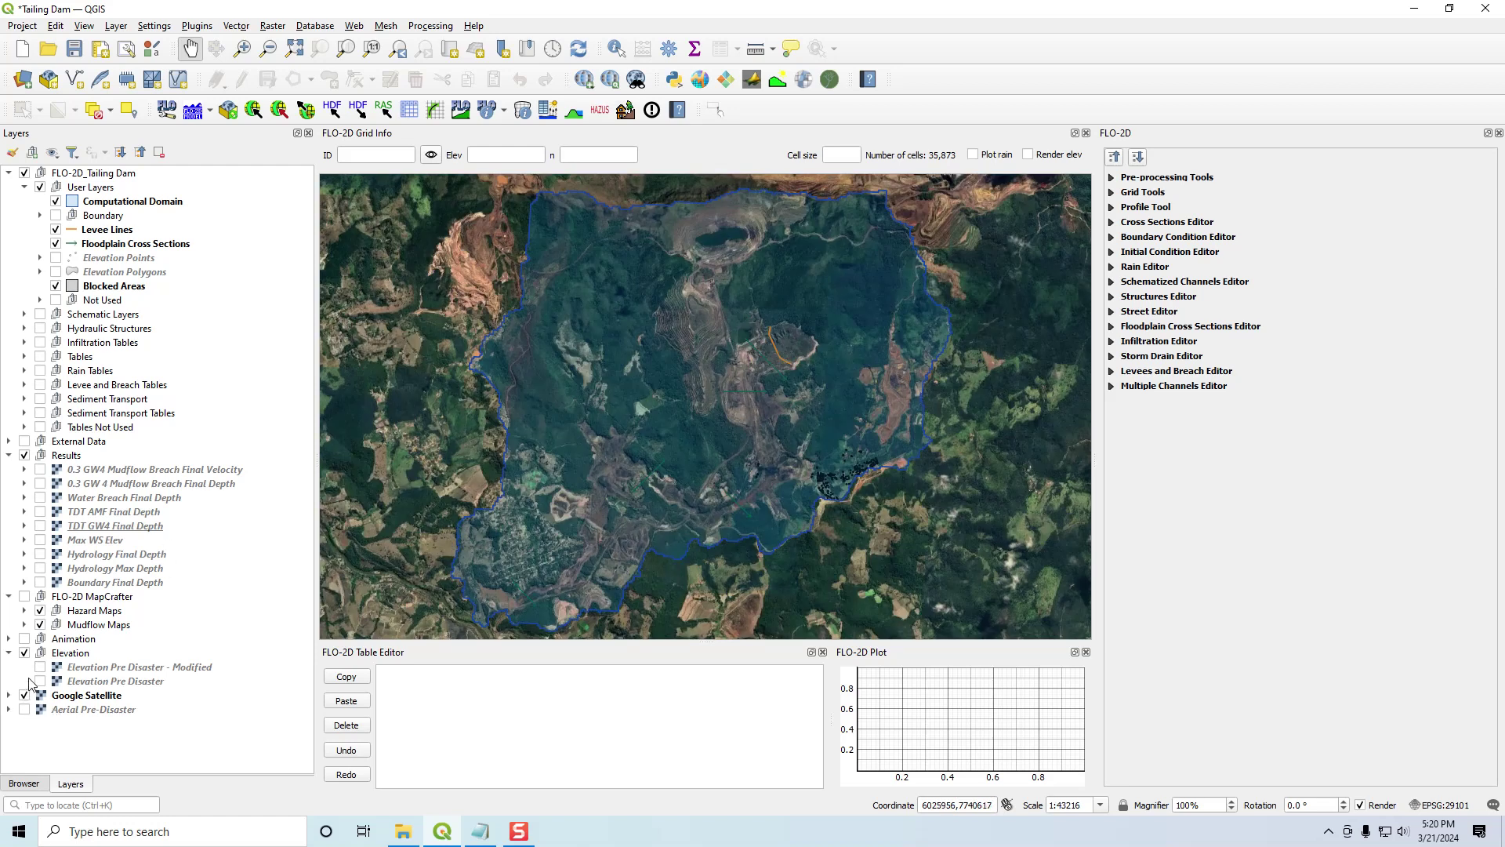
left_click(40, 540)
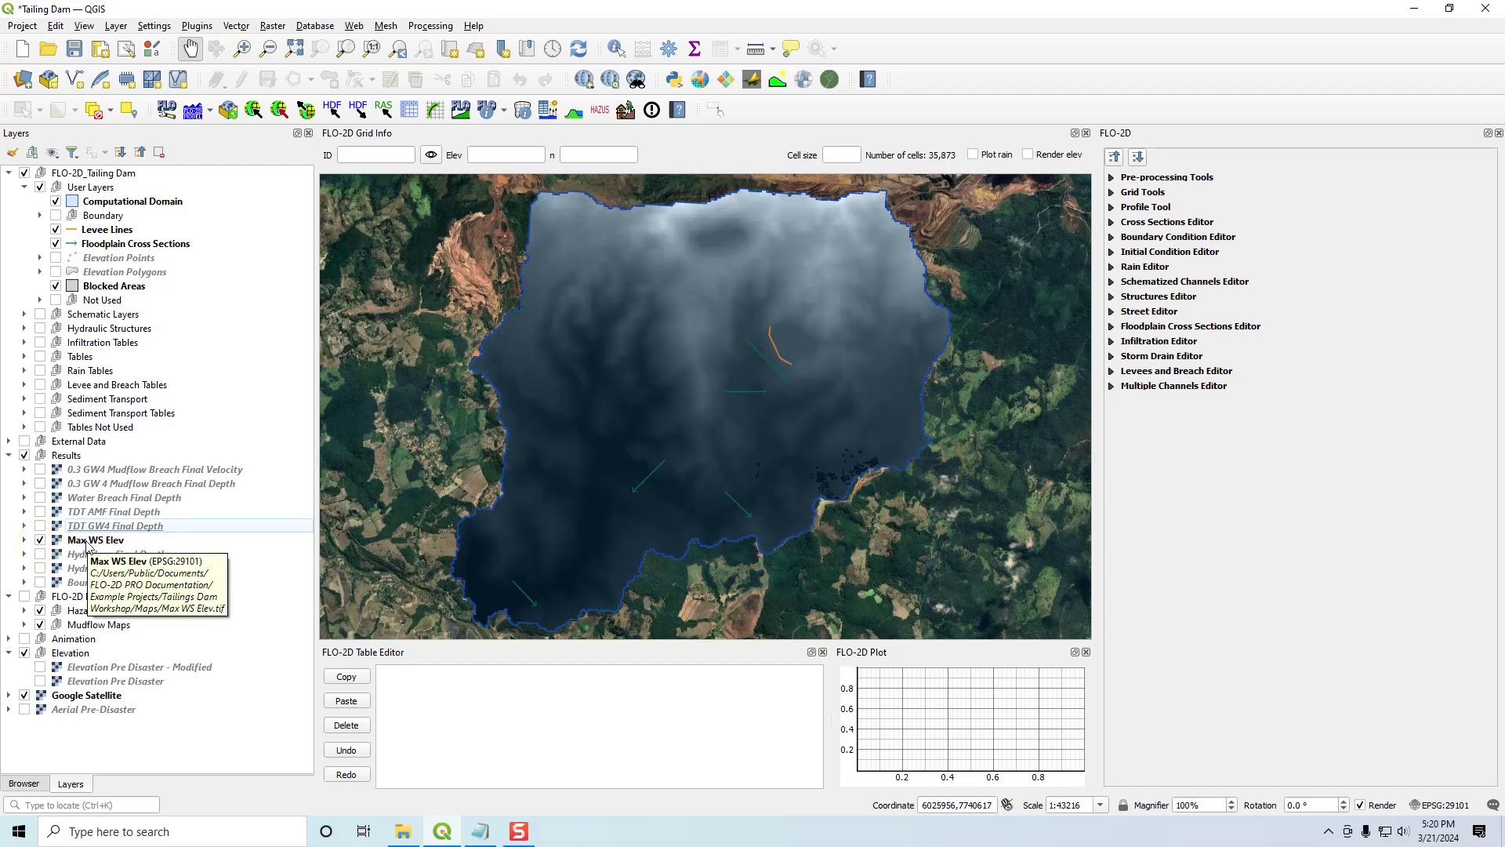
- Look up MAXWSELEV.OUT in the Export Hydrology folder through the FLO-2D Rasterizor's input file selection without loading it
left_click(805, 81)
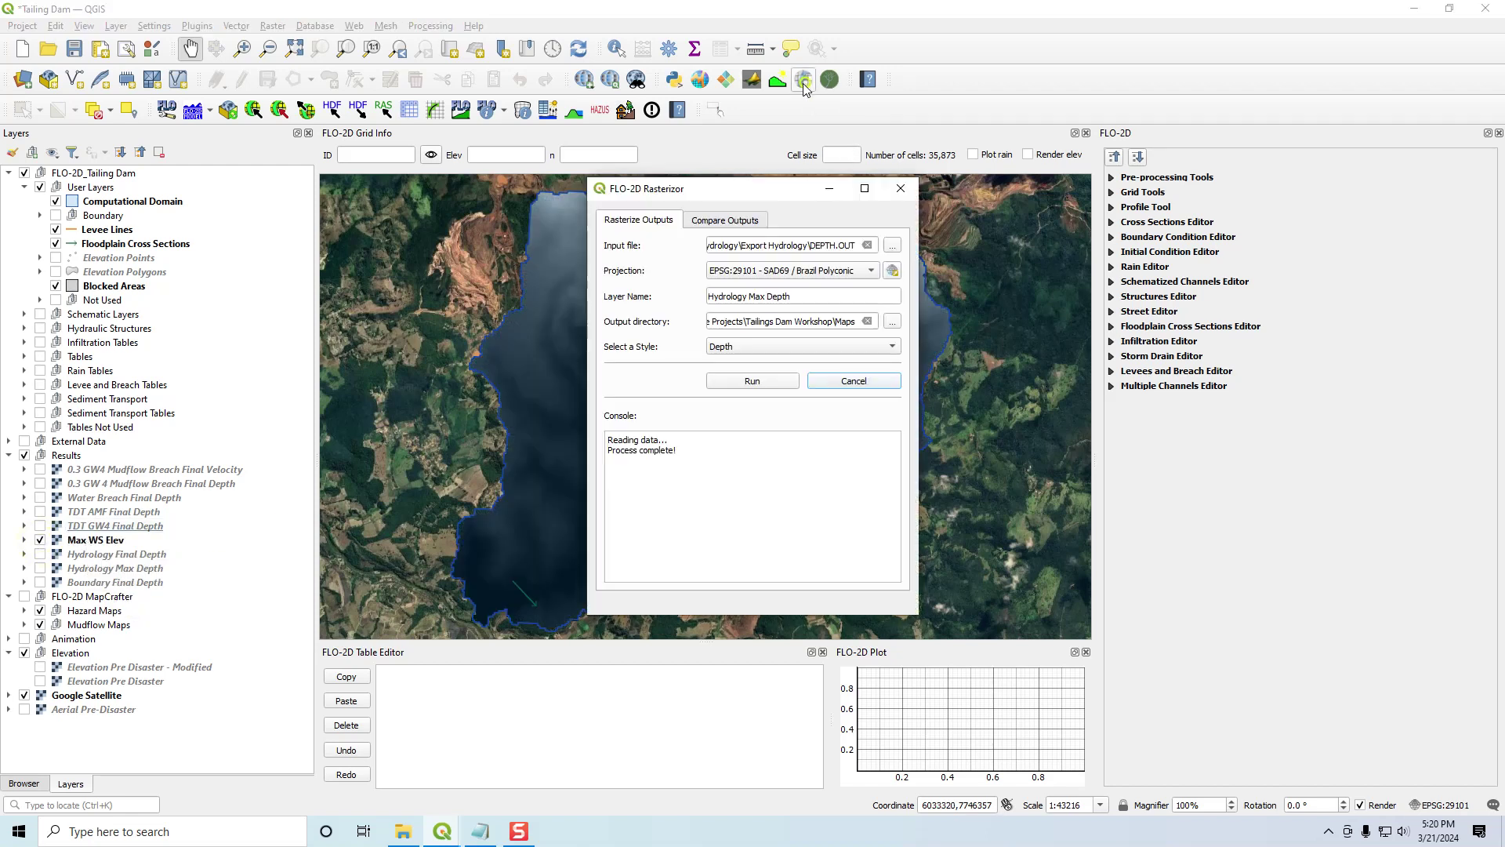
left_click(892, 246)
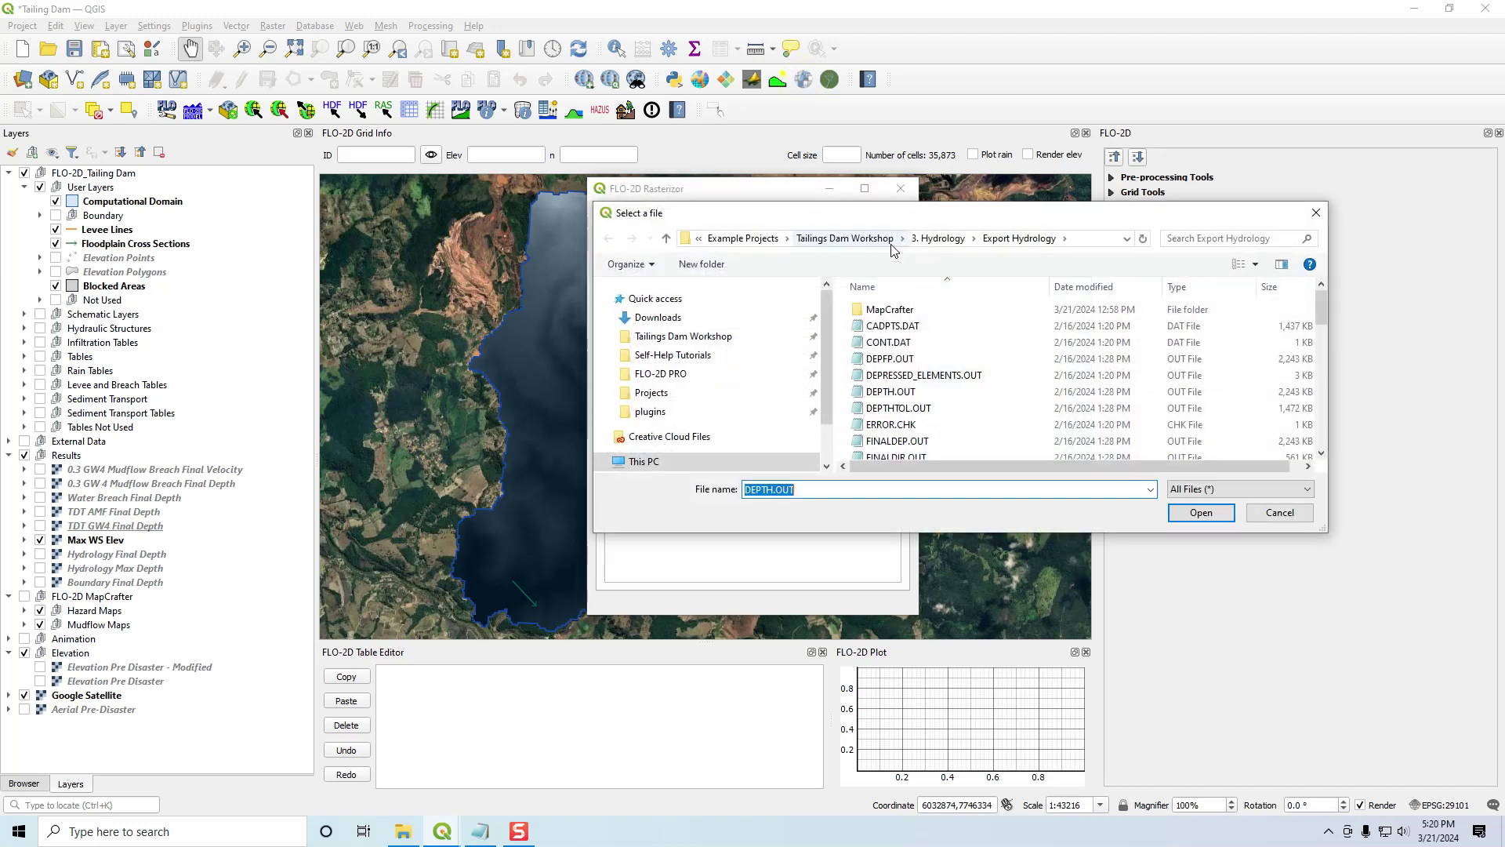
left_click(901, 363)
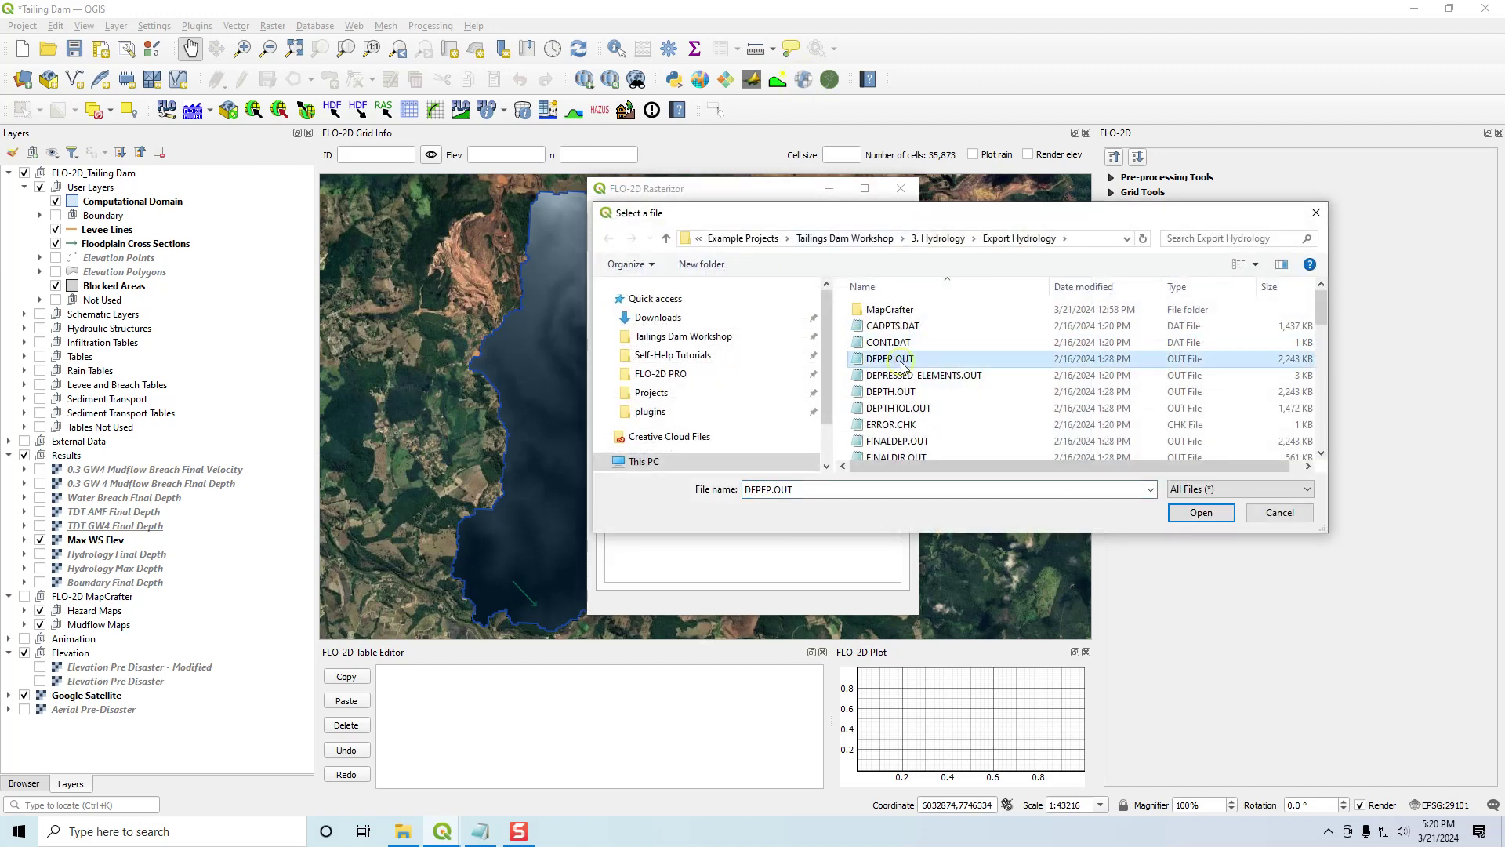
key("m")
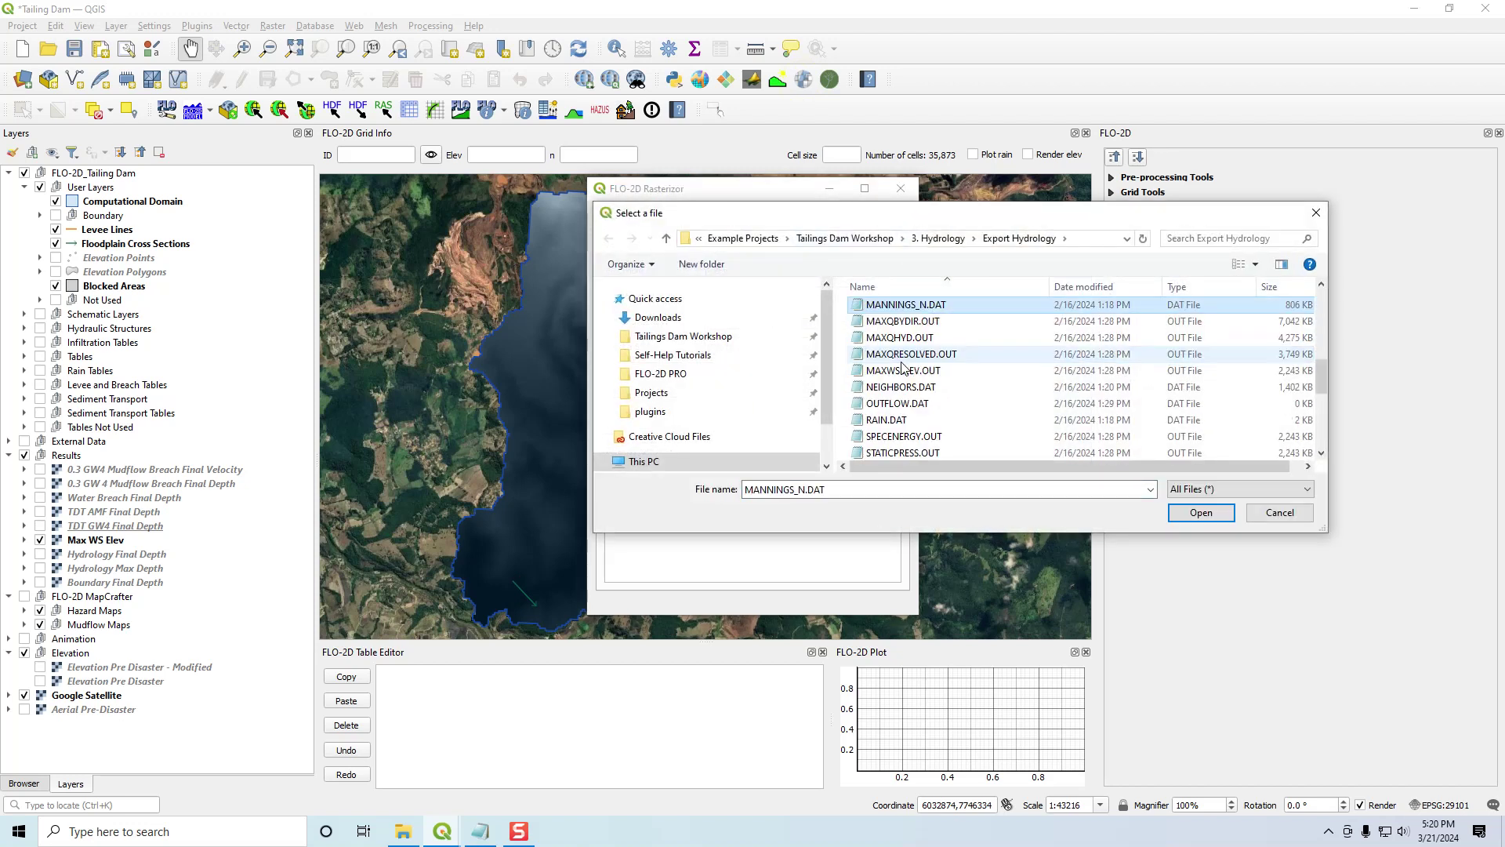
left_click(904, 369)
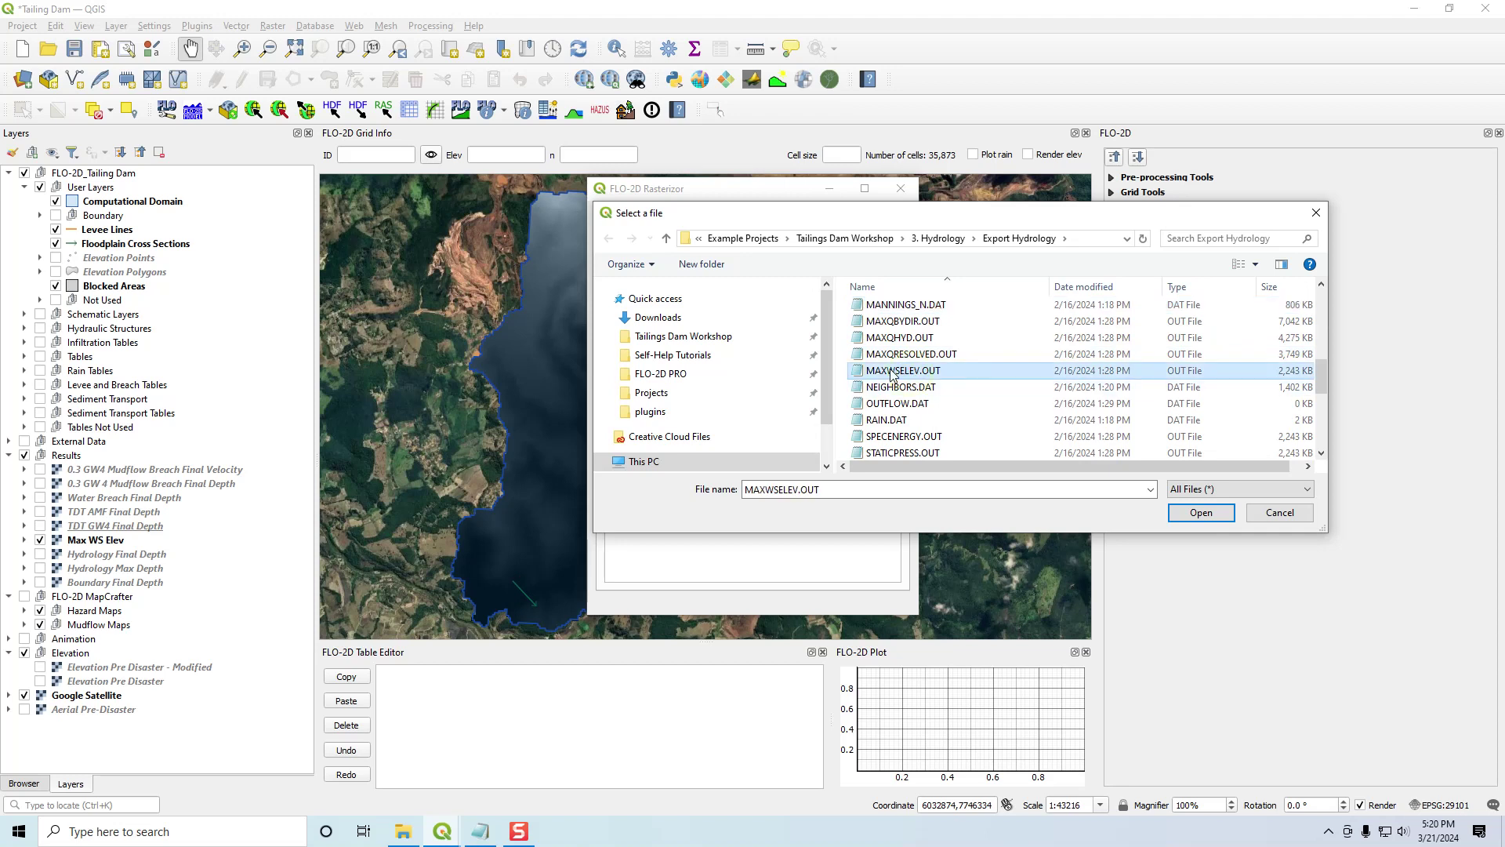
left_click(1283, 514)
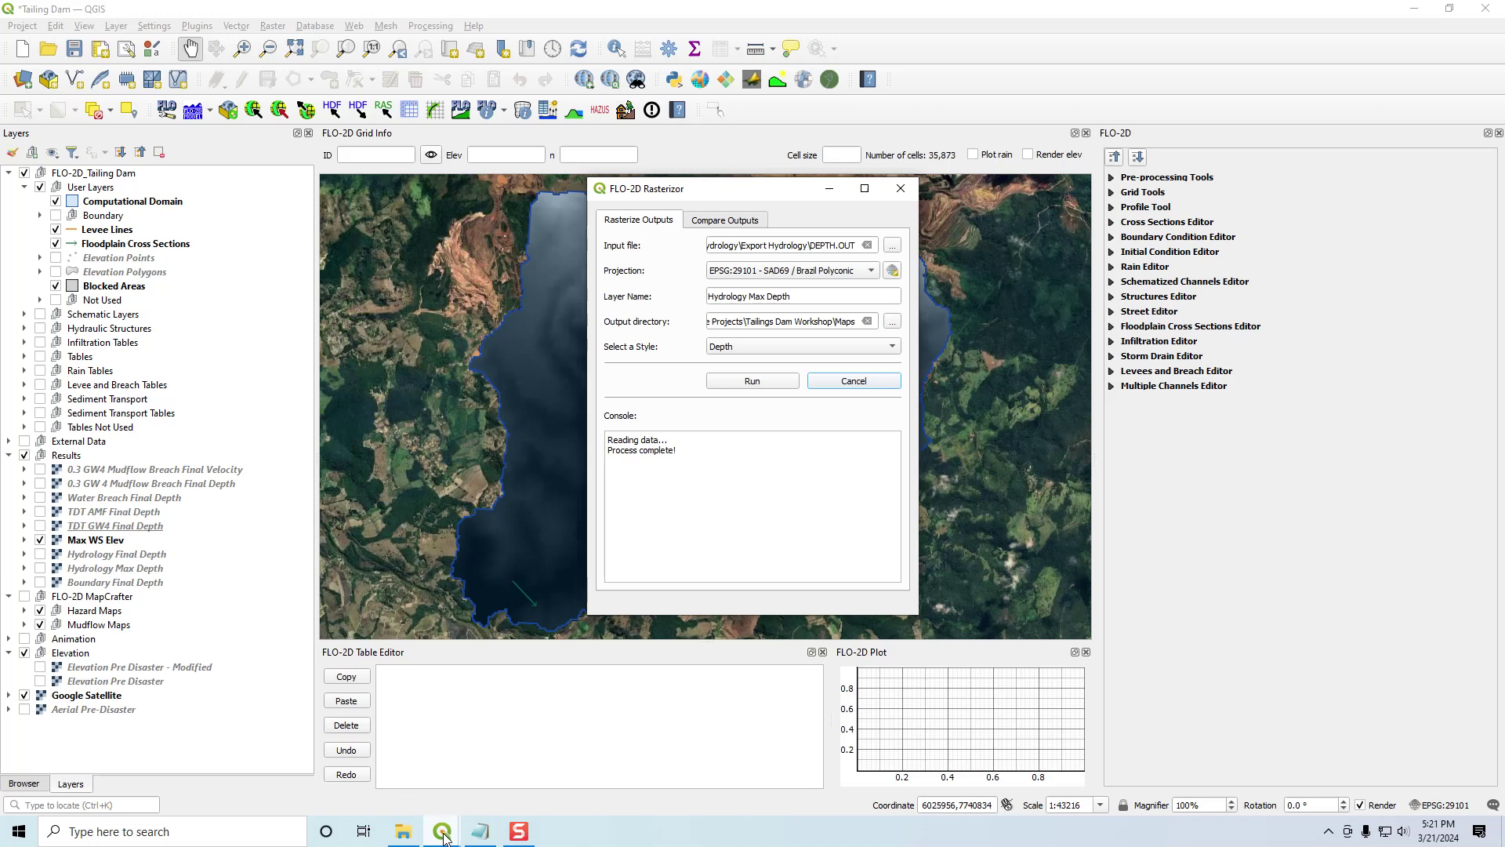
- In File Explorer, view DEPTH.OUT from the Export Hydrology folder under 3. Hydrology, and close the file
left_click(406, 834)
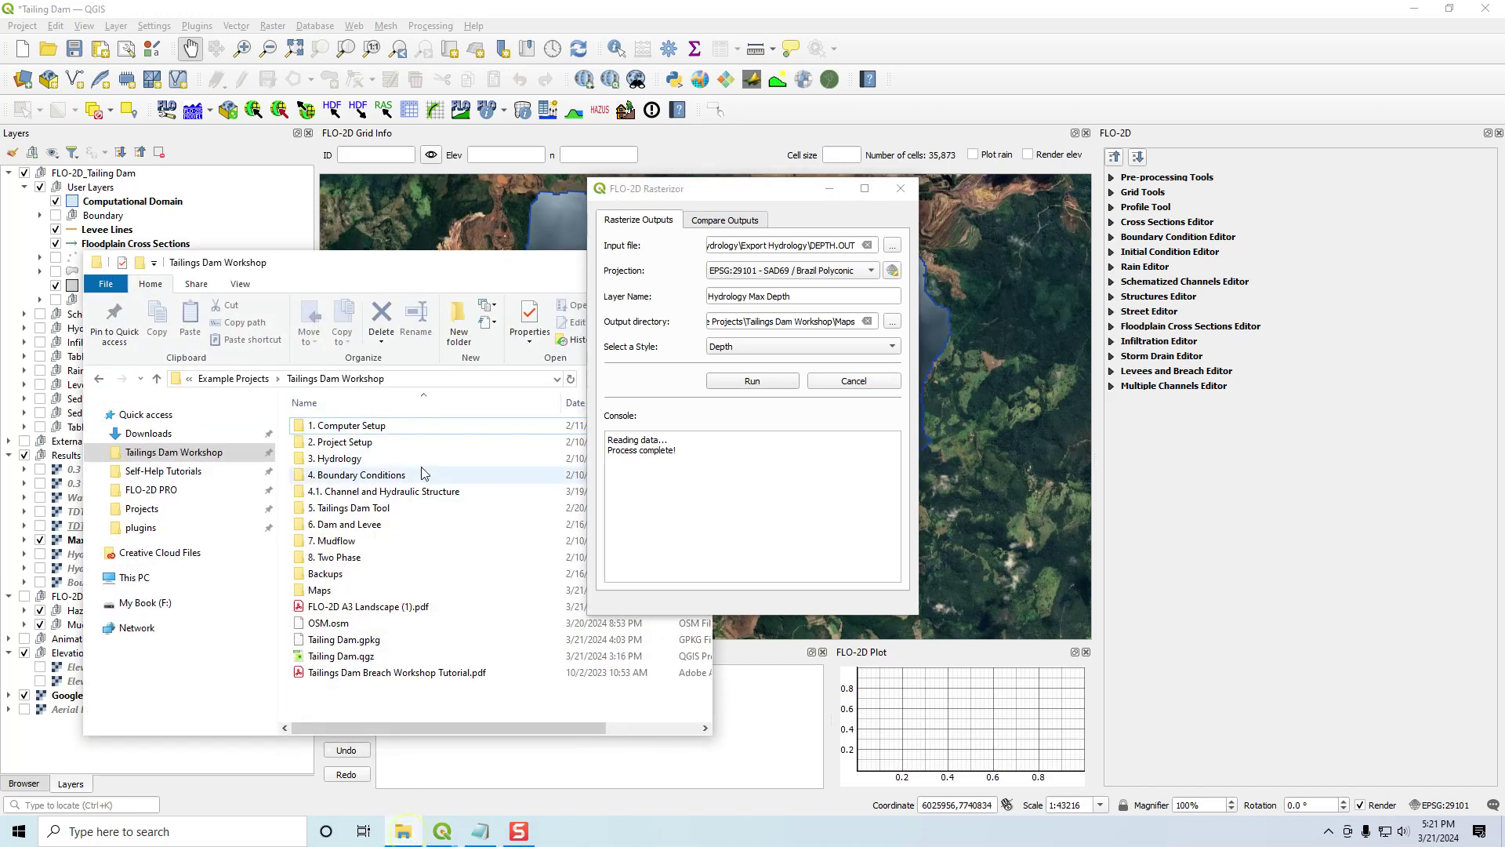
left_click(352, 461)
double_click(352, 459)
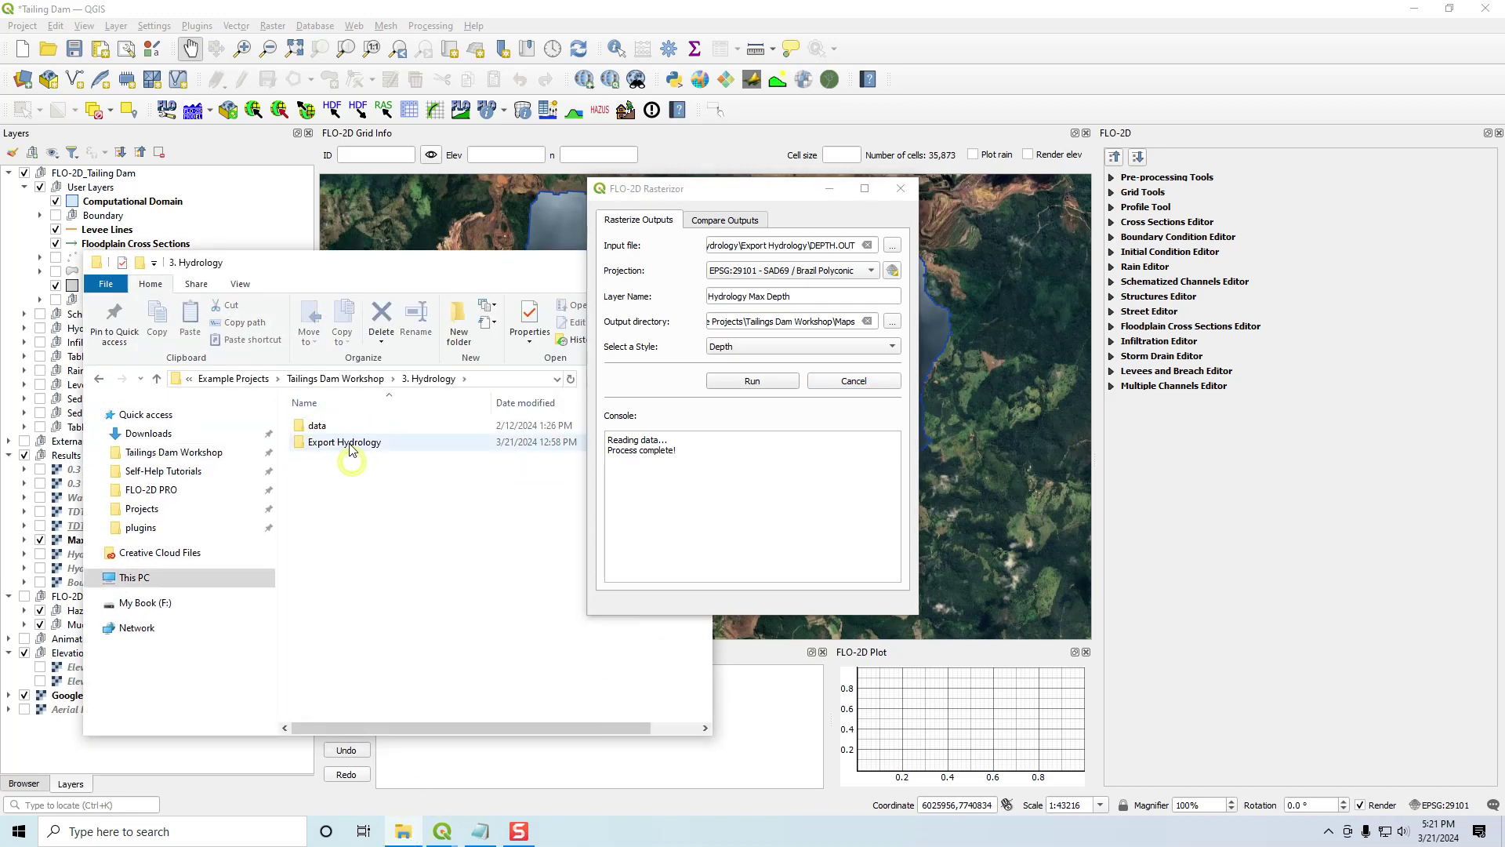
double_click(353, 443)
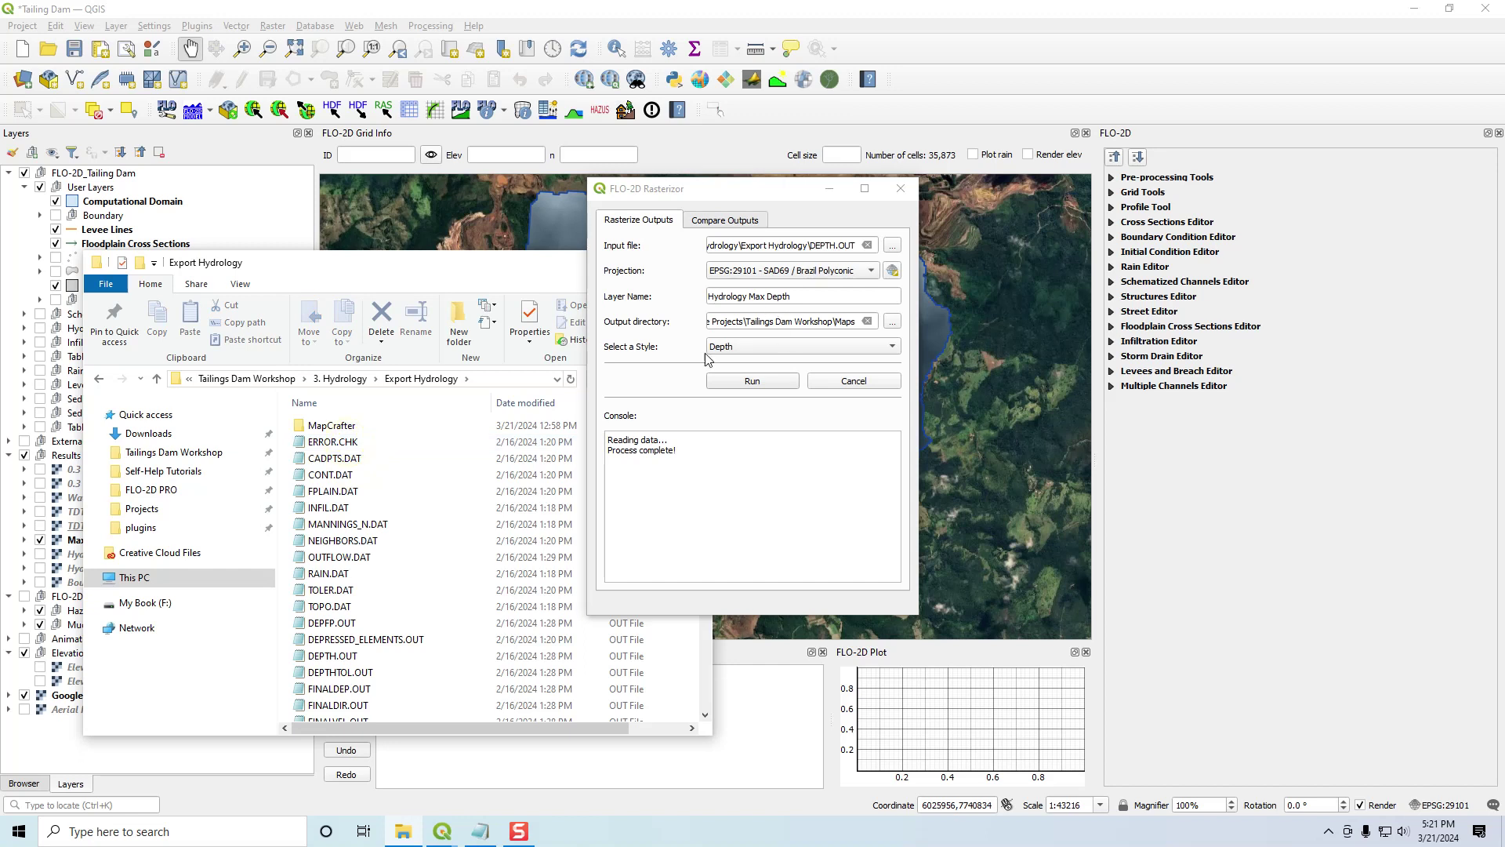
left_click(339, 639)
scroll(331, 646, "down", 3)
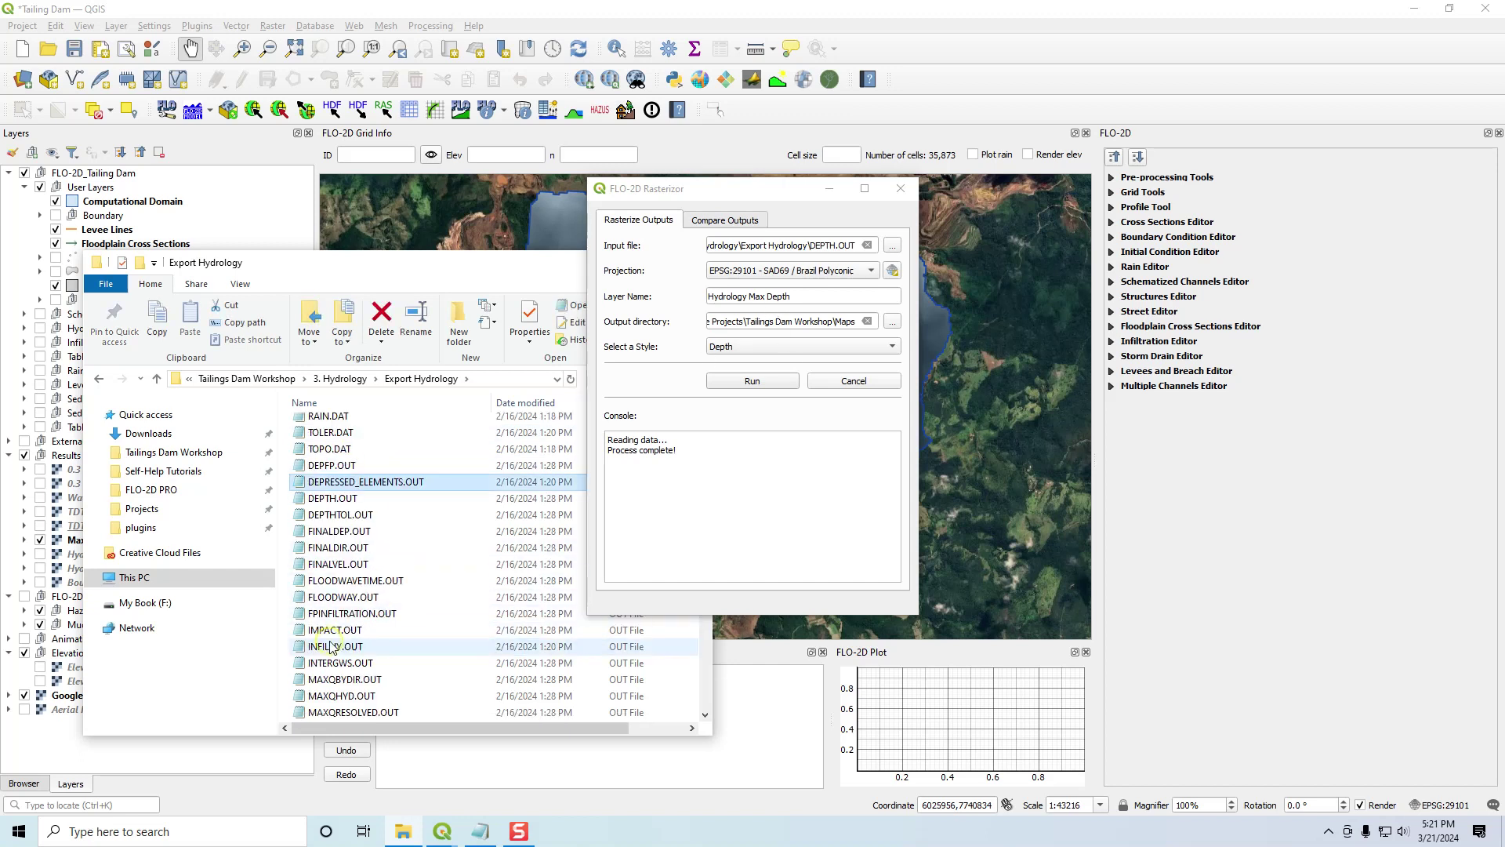
double_click(333, 498)
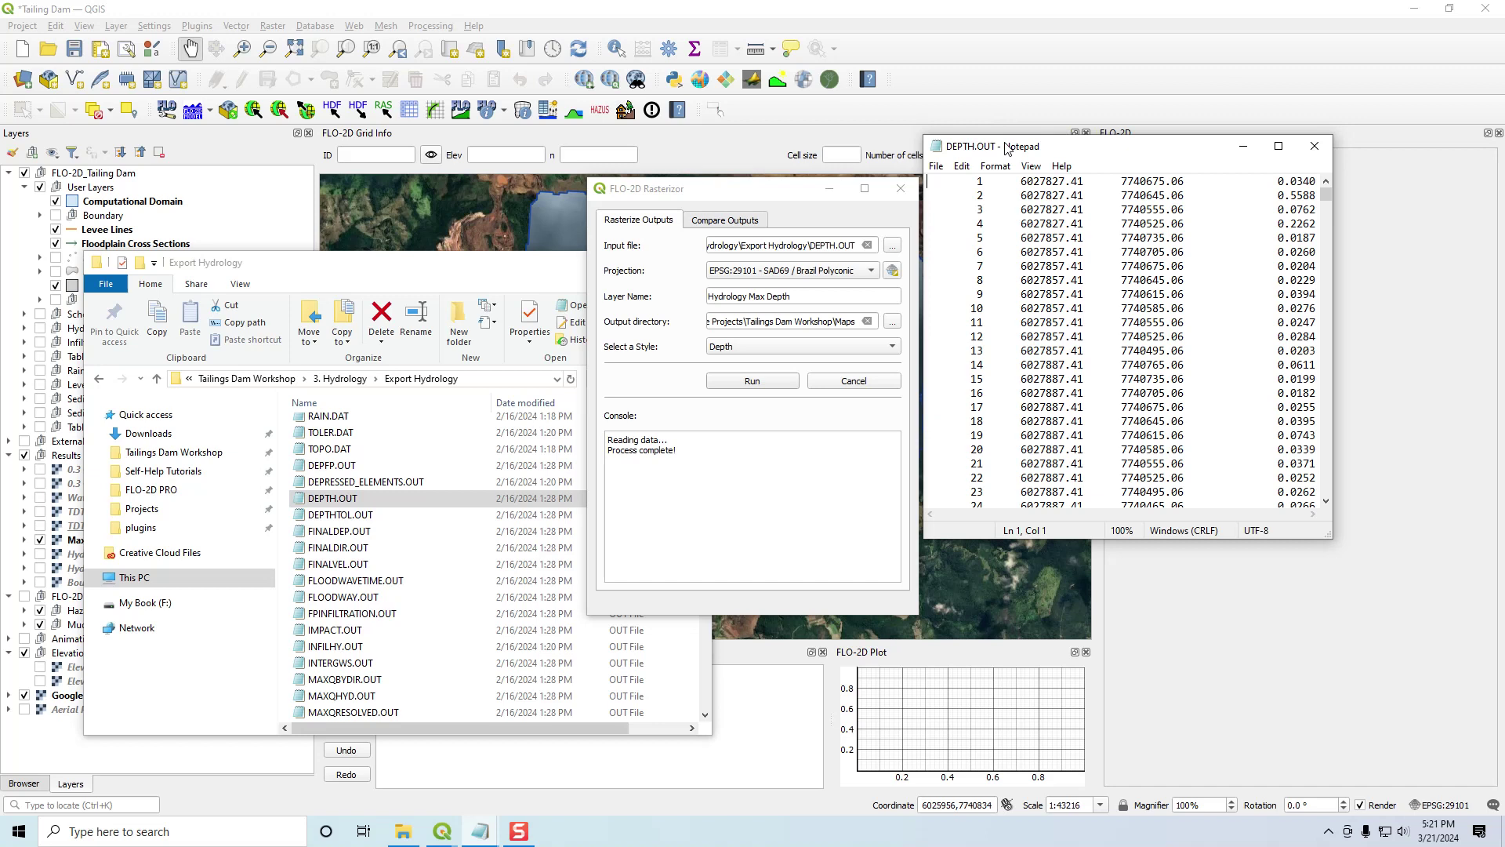
left_click(1315, 146)
- View the water surface elevation values in MAXWSELEV.OUT from the same folder, and close the file
left_click(380, 615)
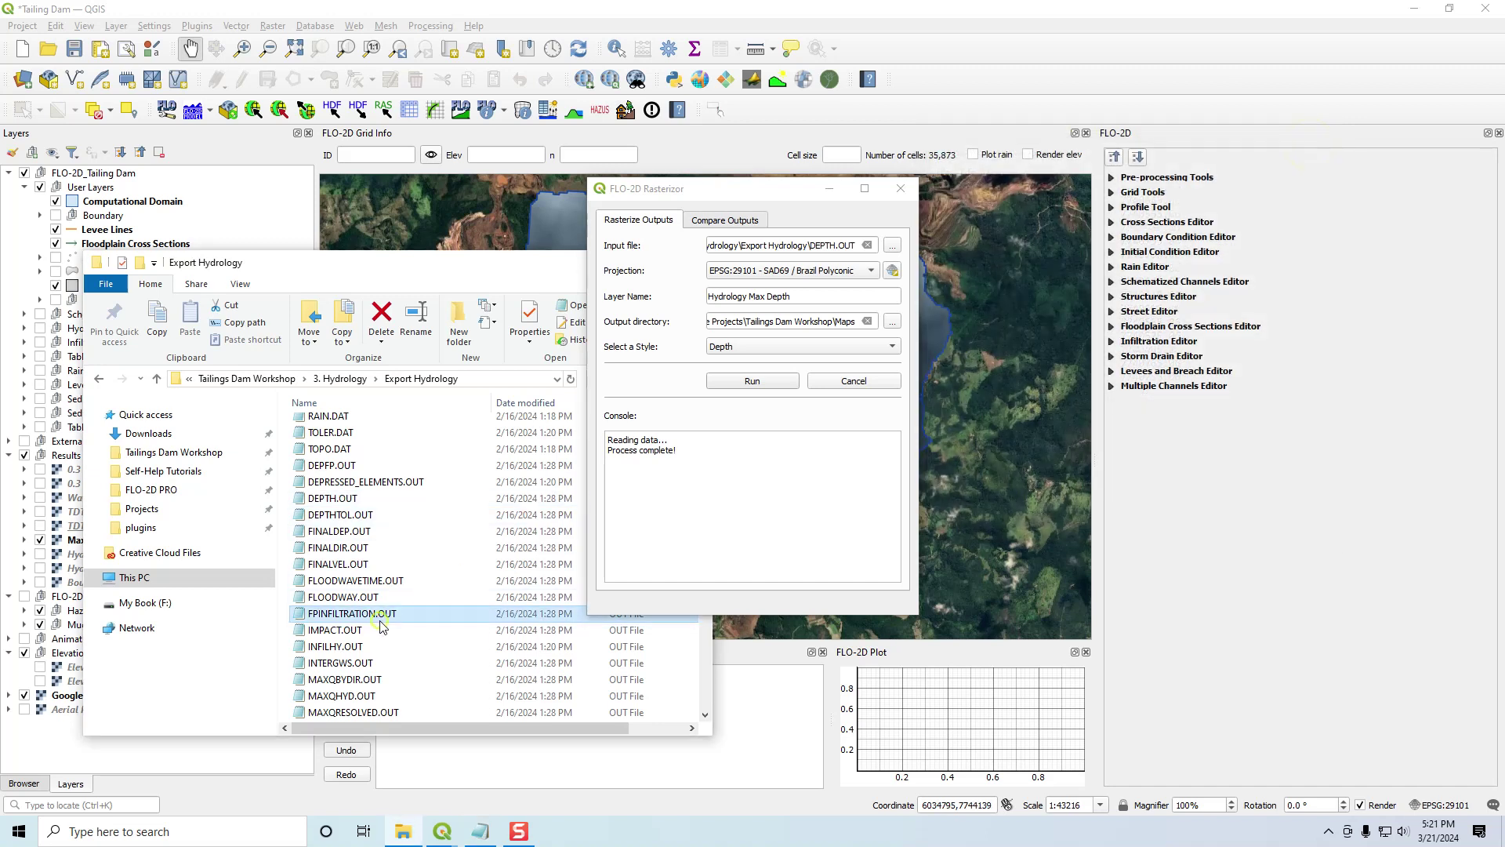
left_click(345, 678)
scroll(338, 548, "down", 5)
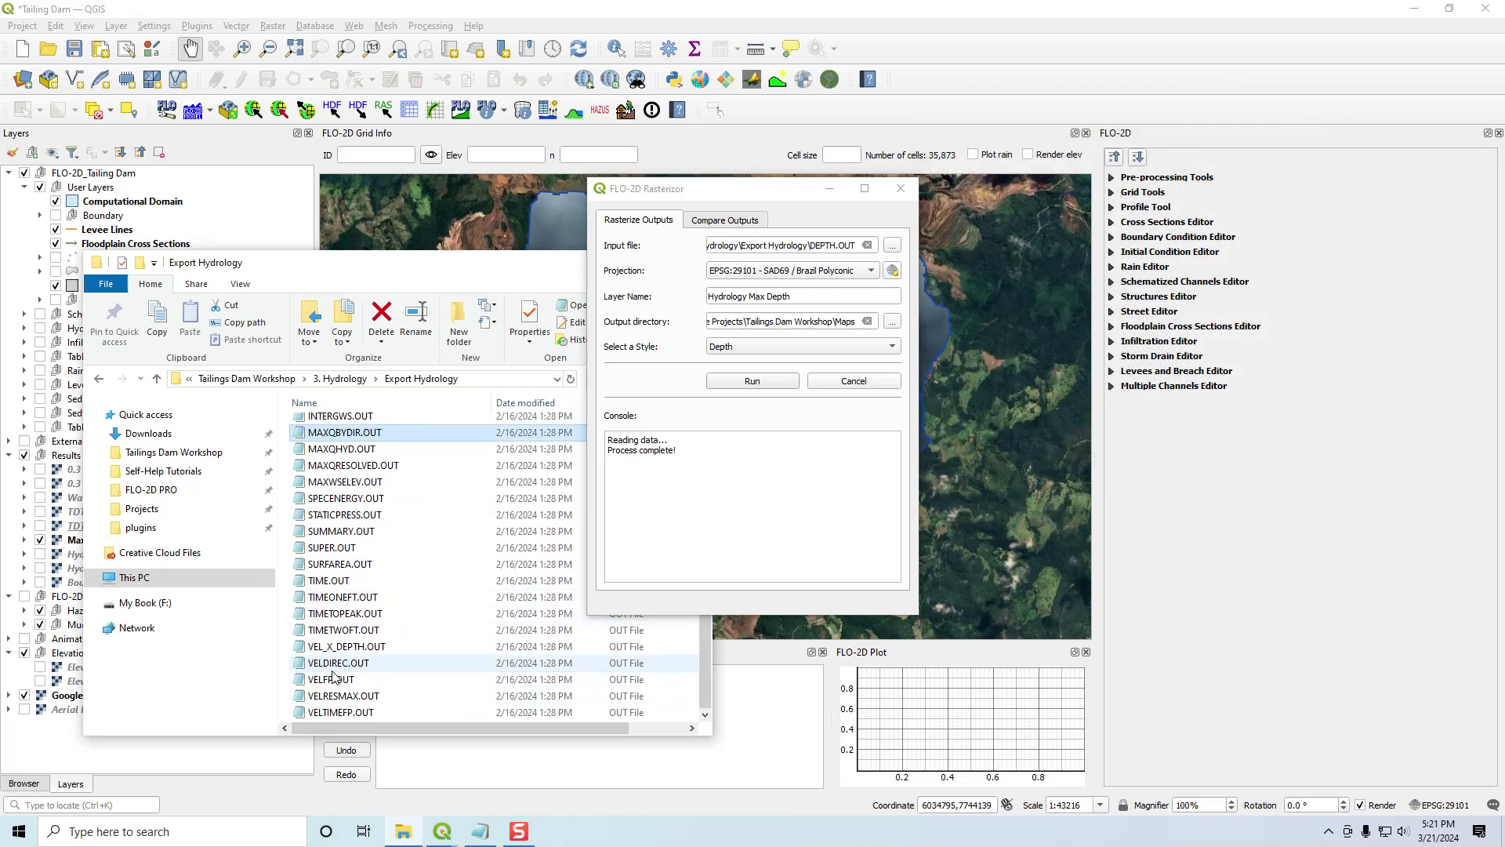
double_click(322, 482)
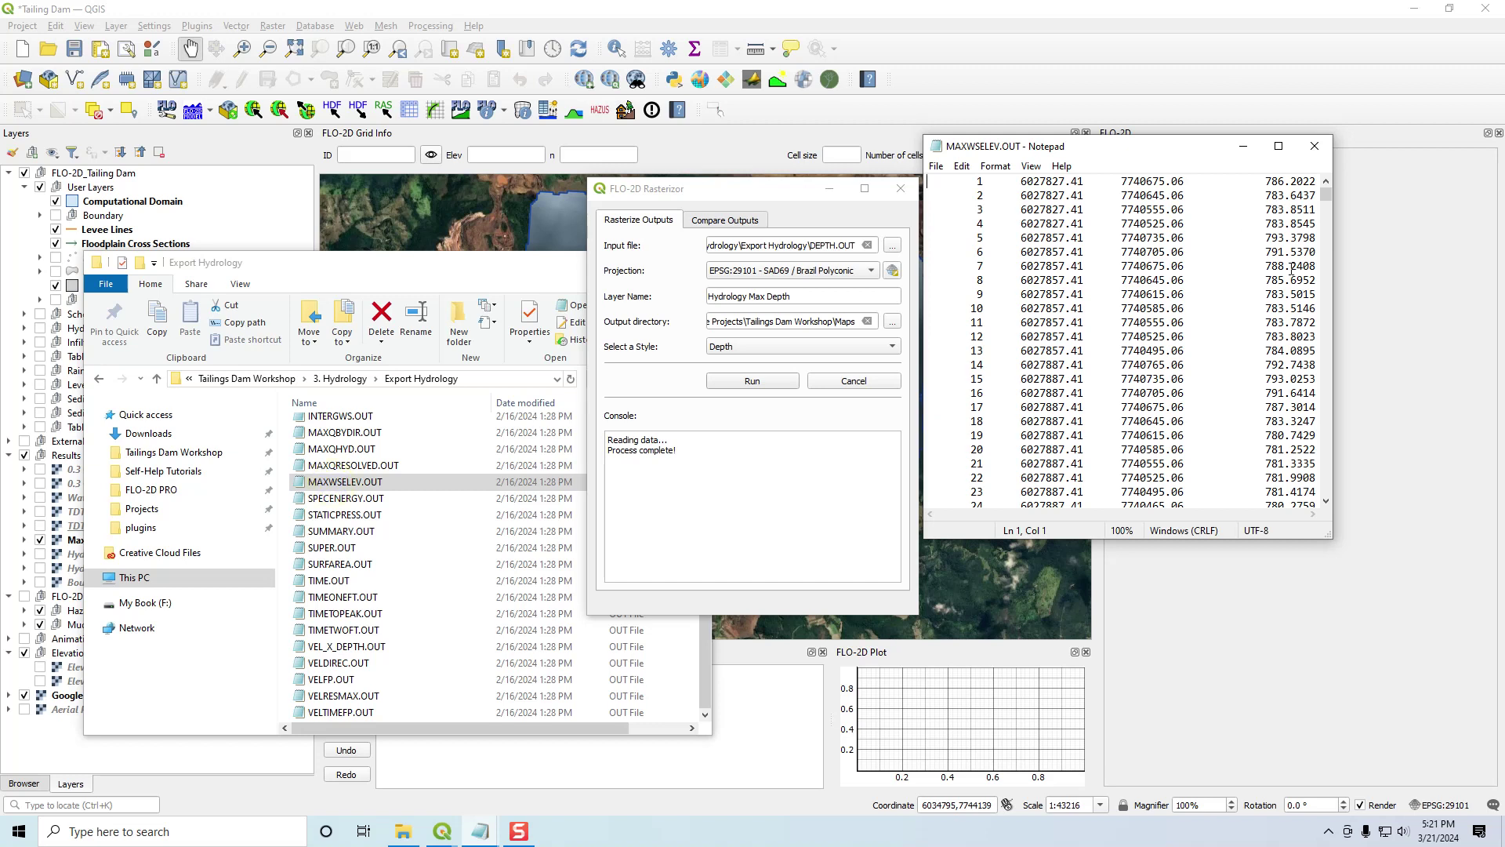
left_click(1315, 146)
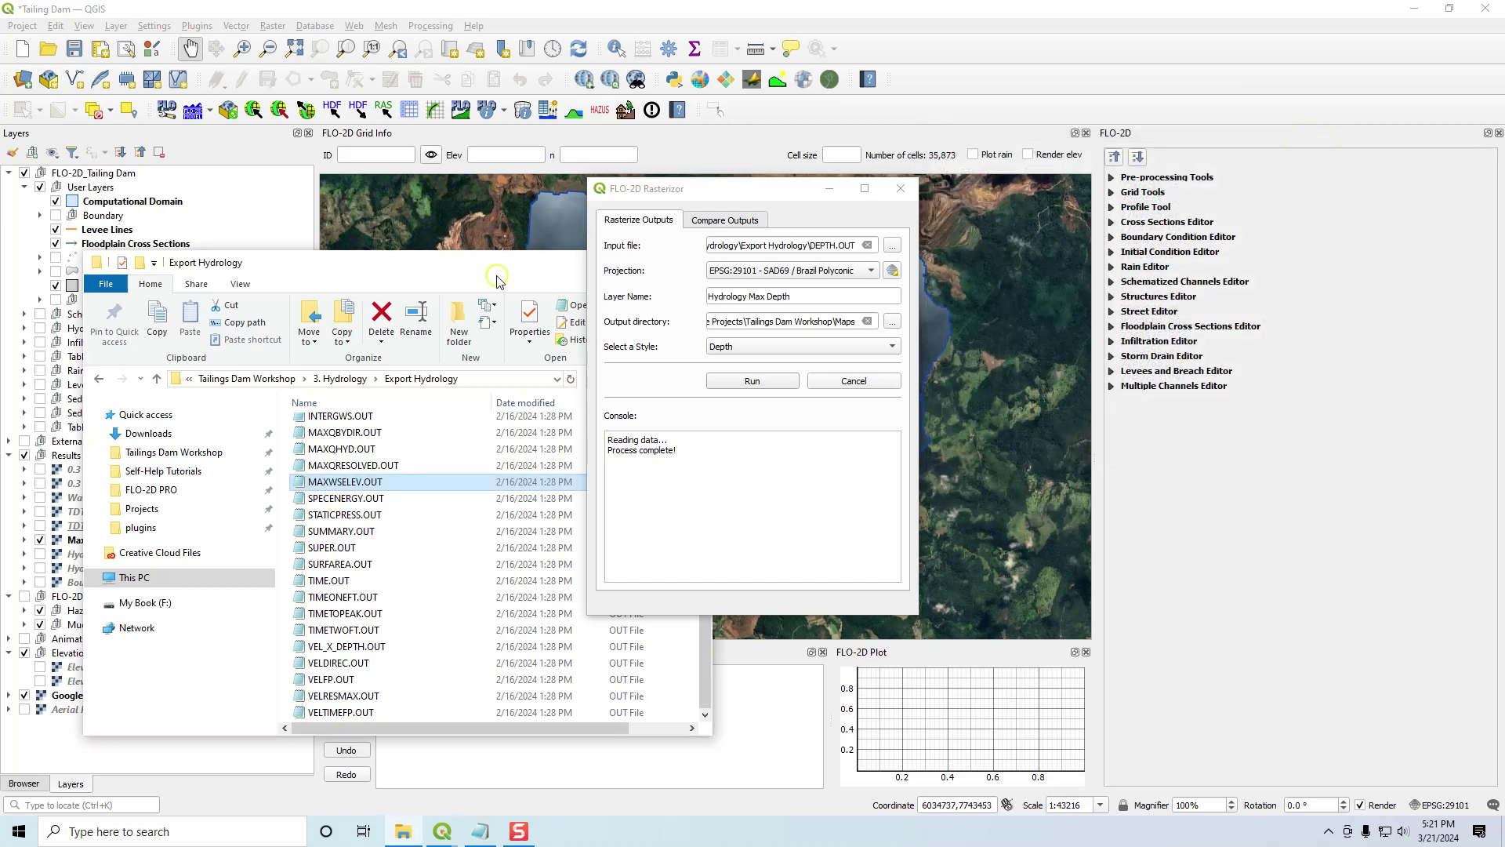
- Minimize File Explorer and the FLO-2D Rasterizor to return to the QGIS map, and select the Max WS Elev layer
left_click_drag(511, 274, 504, 284)
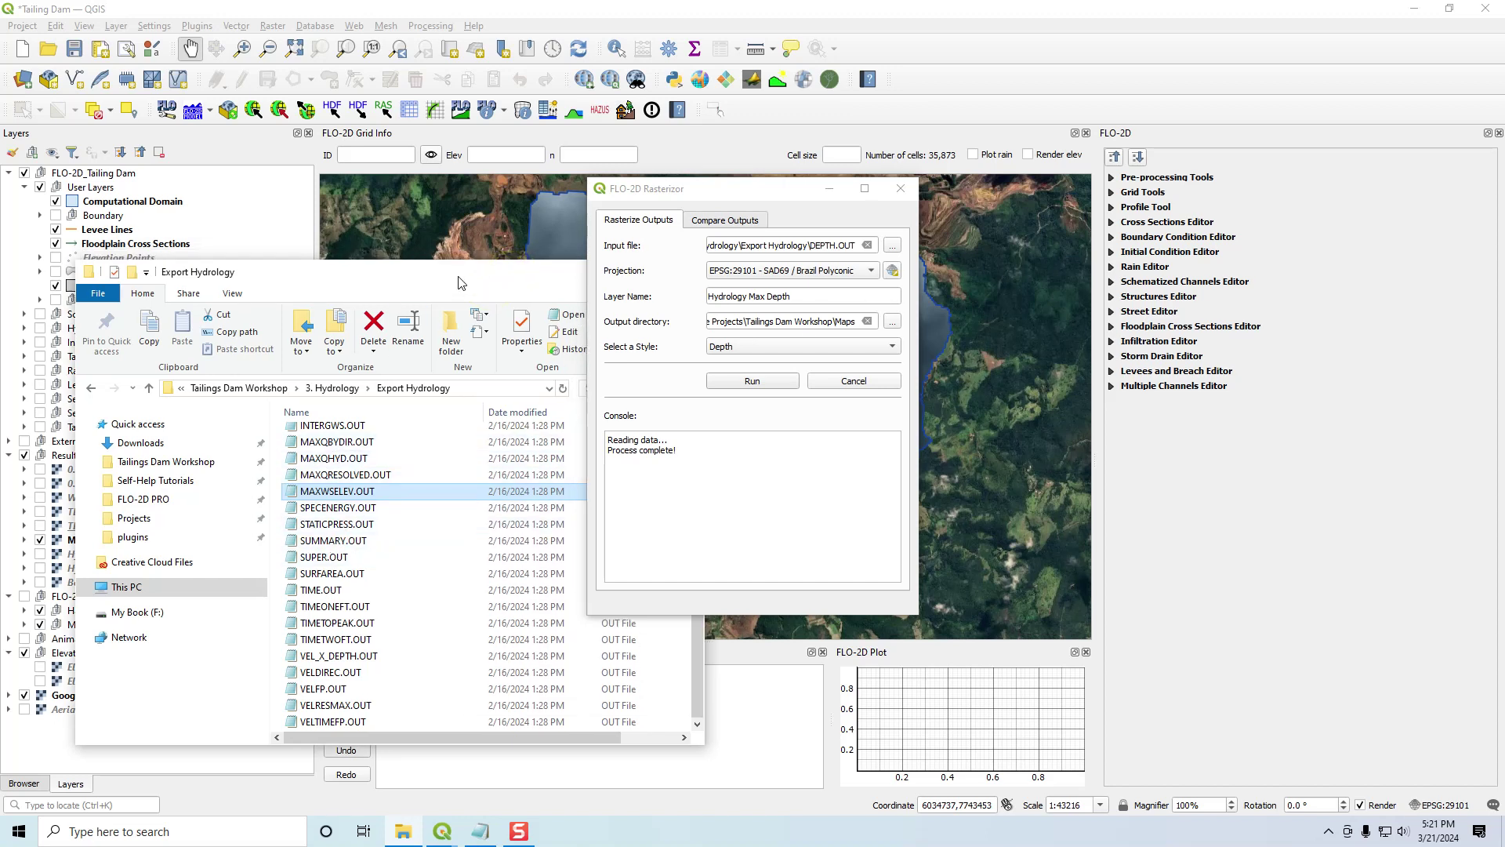
left_click_drag(459, 282, 421, 293)
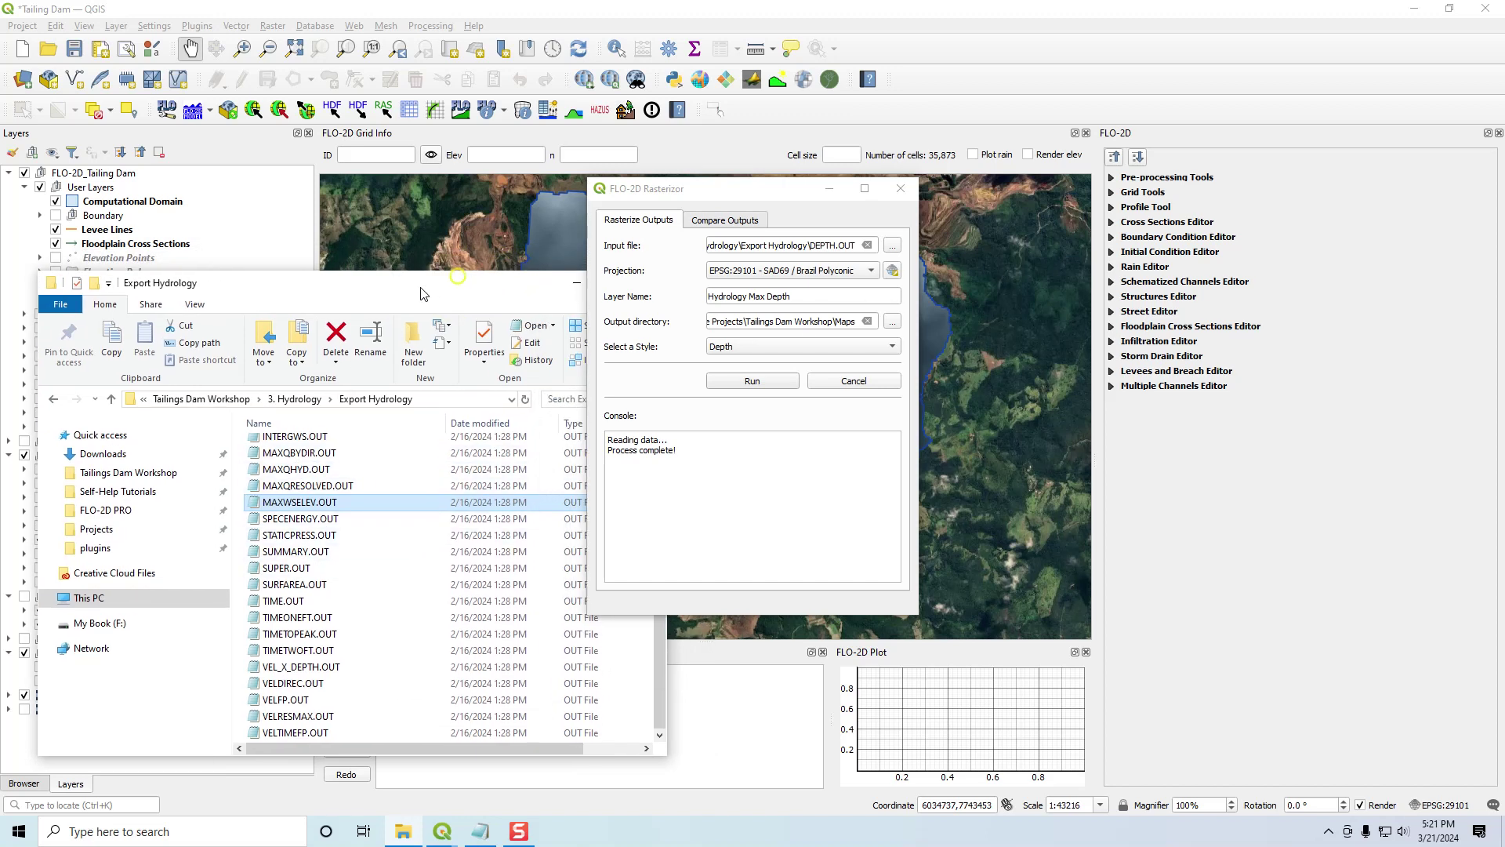
left_click(576, 289)
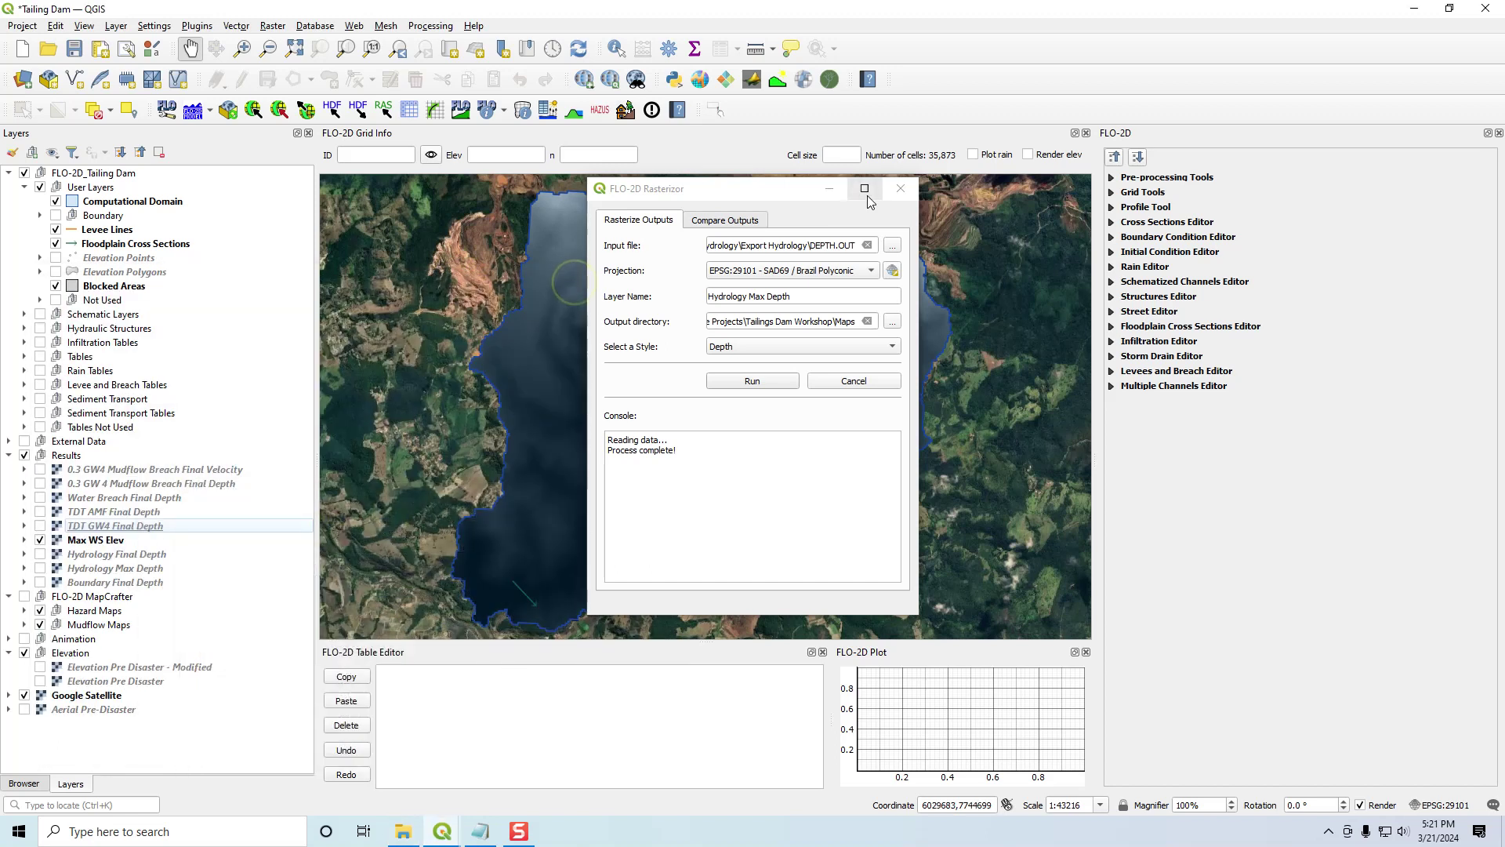
left_click(829, 190)
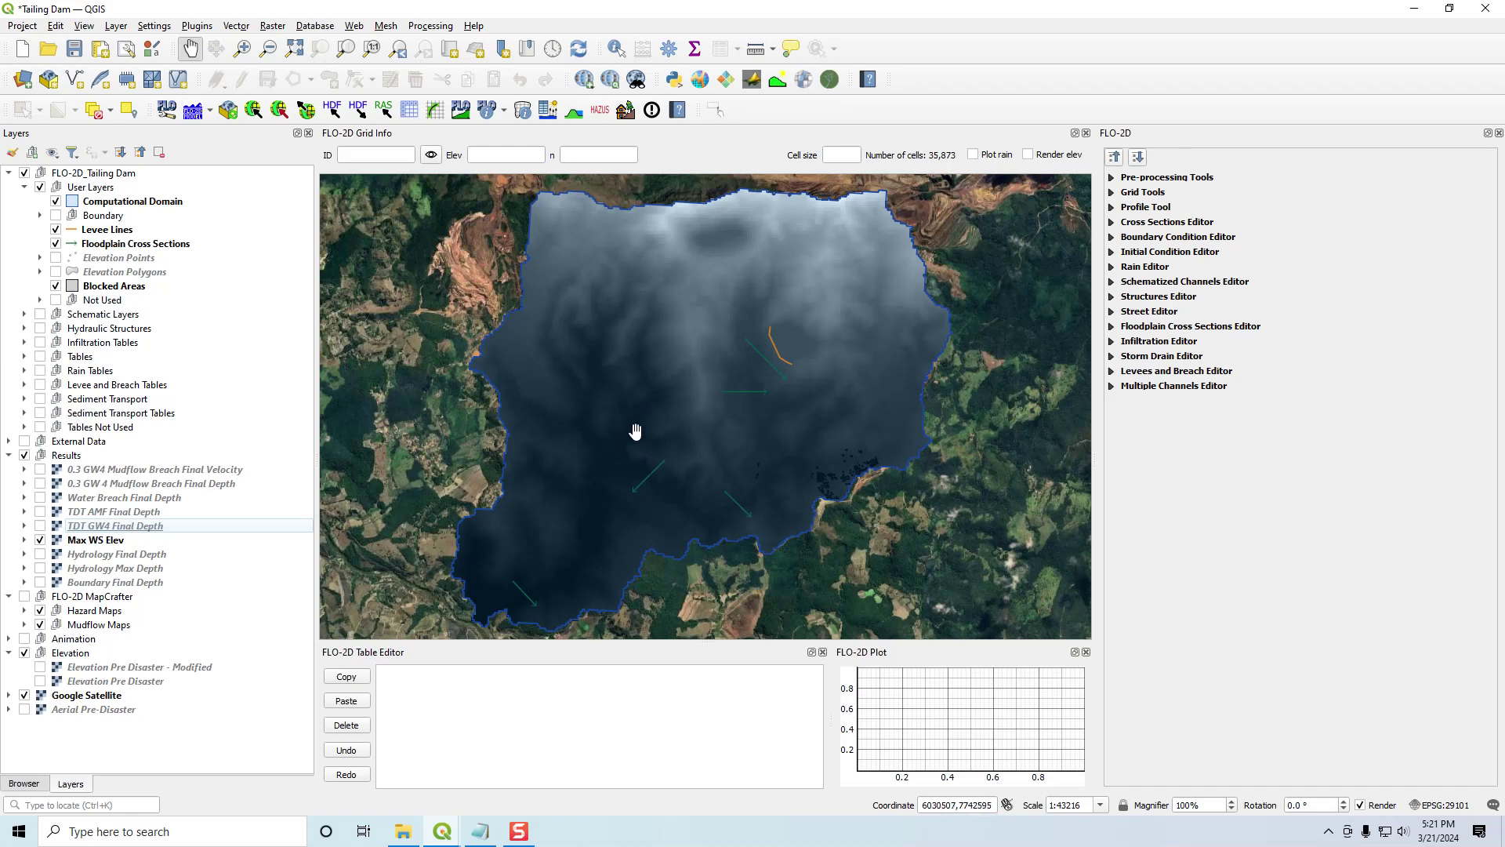
left_click(93, 540)
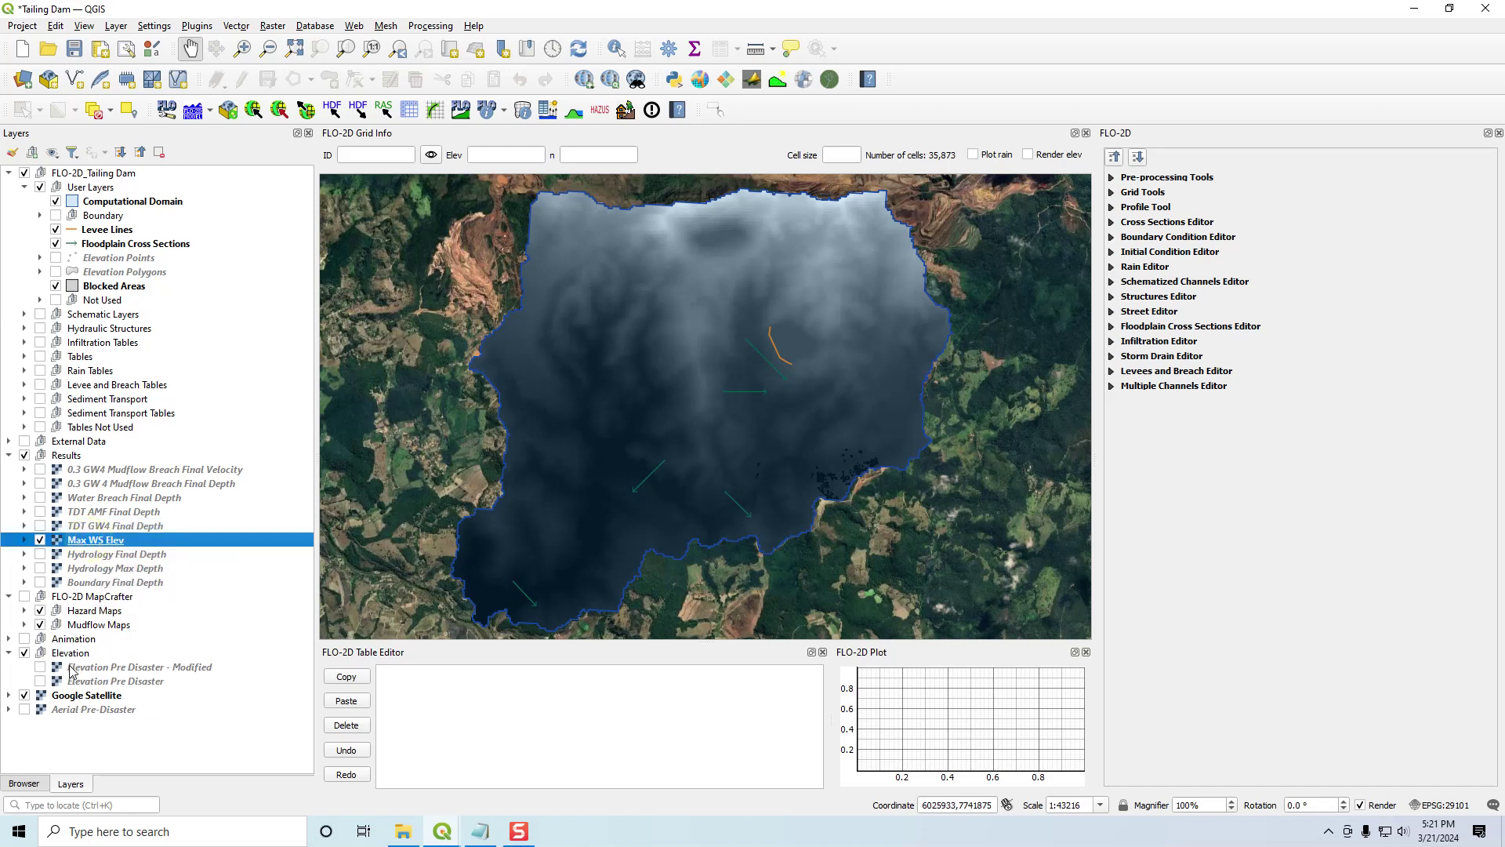
- Find the GROUND_ELEVATION layer in the Site Characteristics group of Mudflow Maps and make it visible
left_click(25, 611)
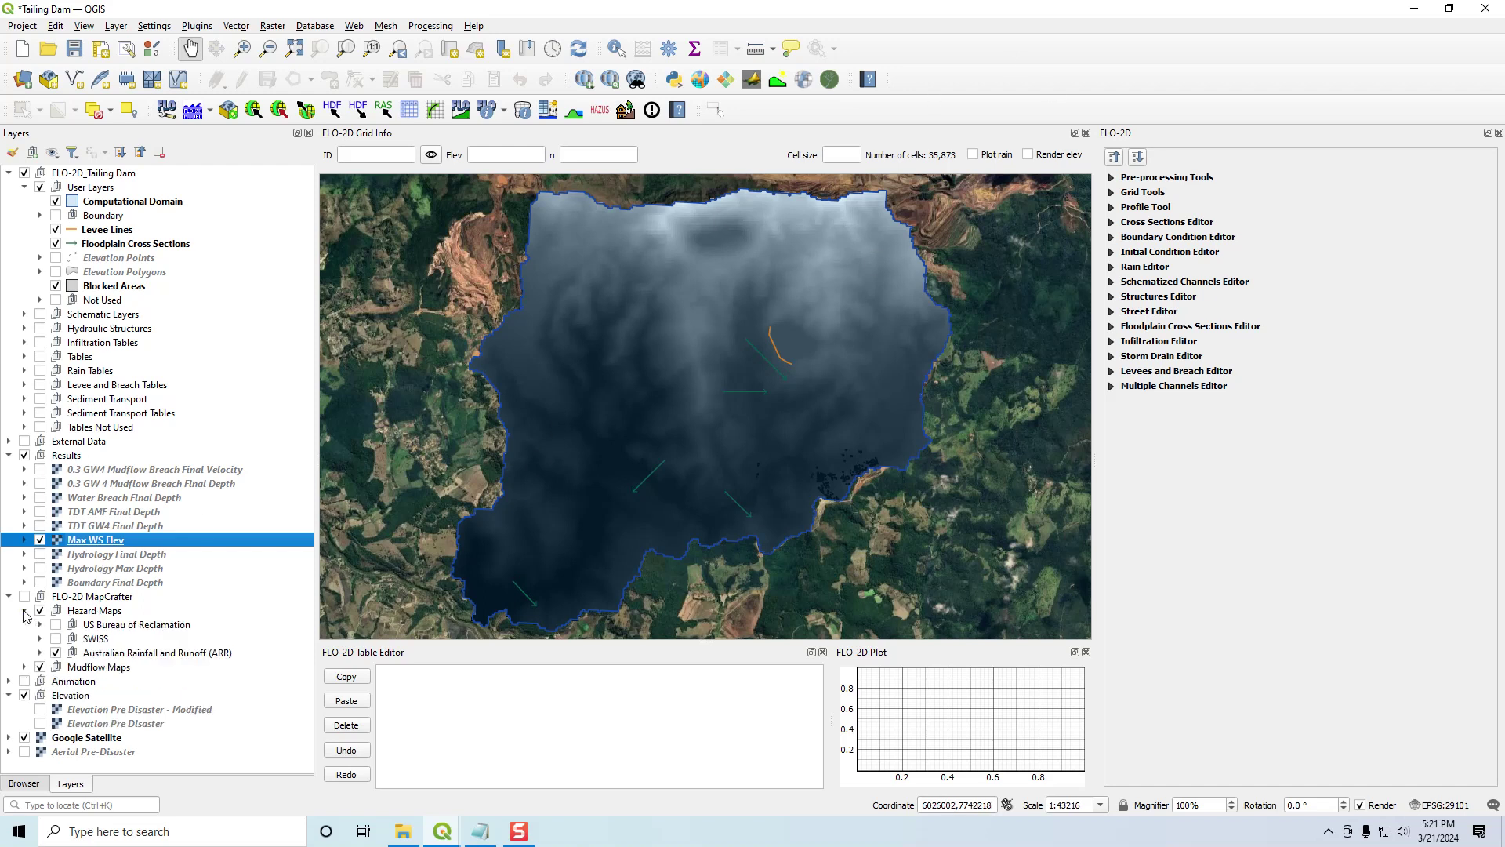
left_click(24, 611)
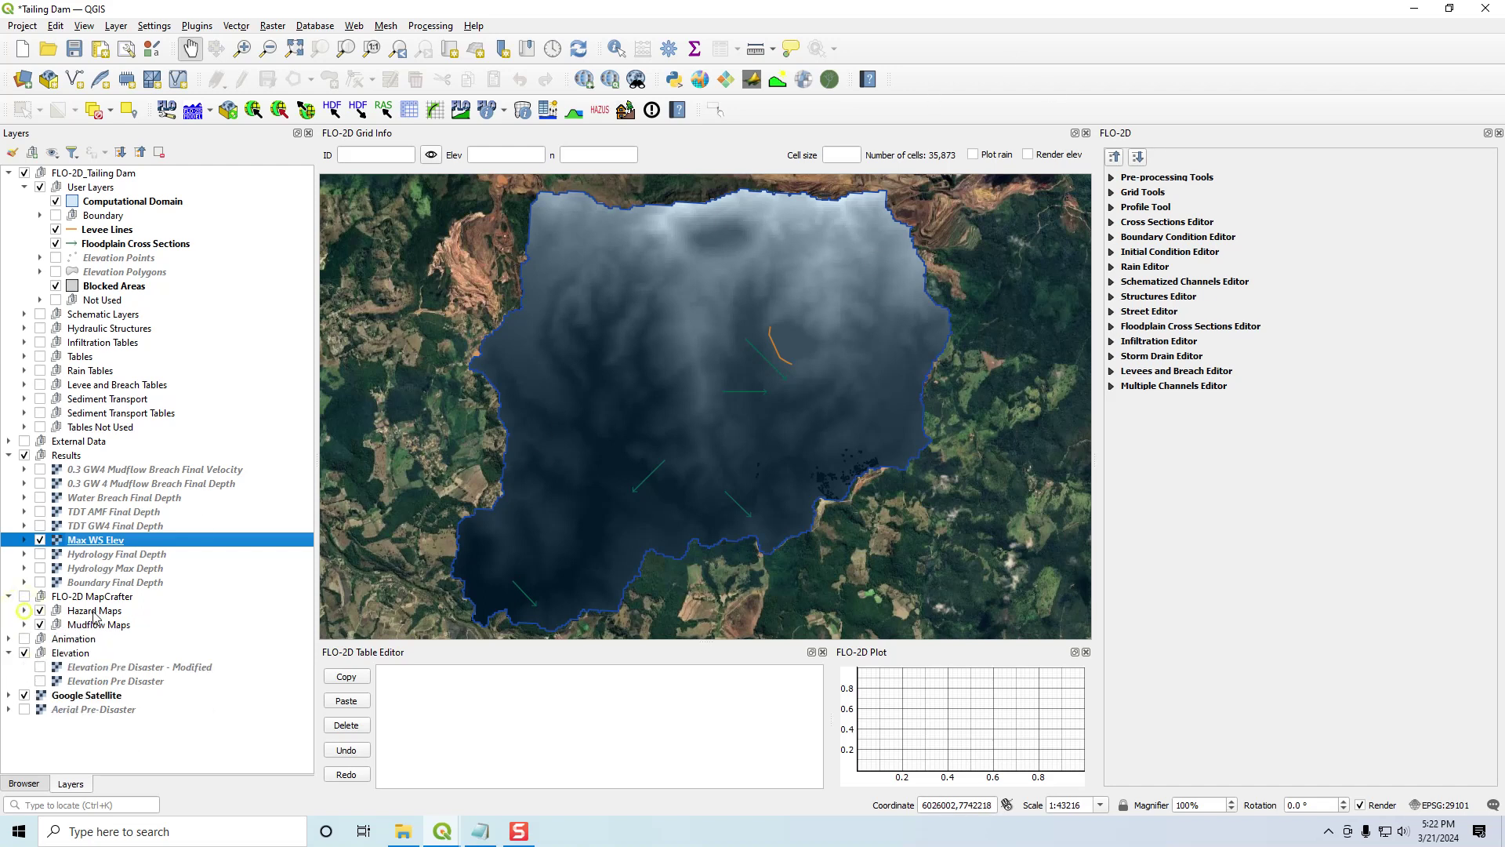
left_click(24, 625)
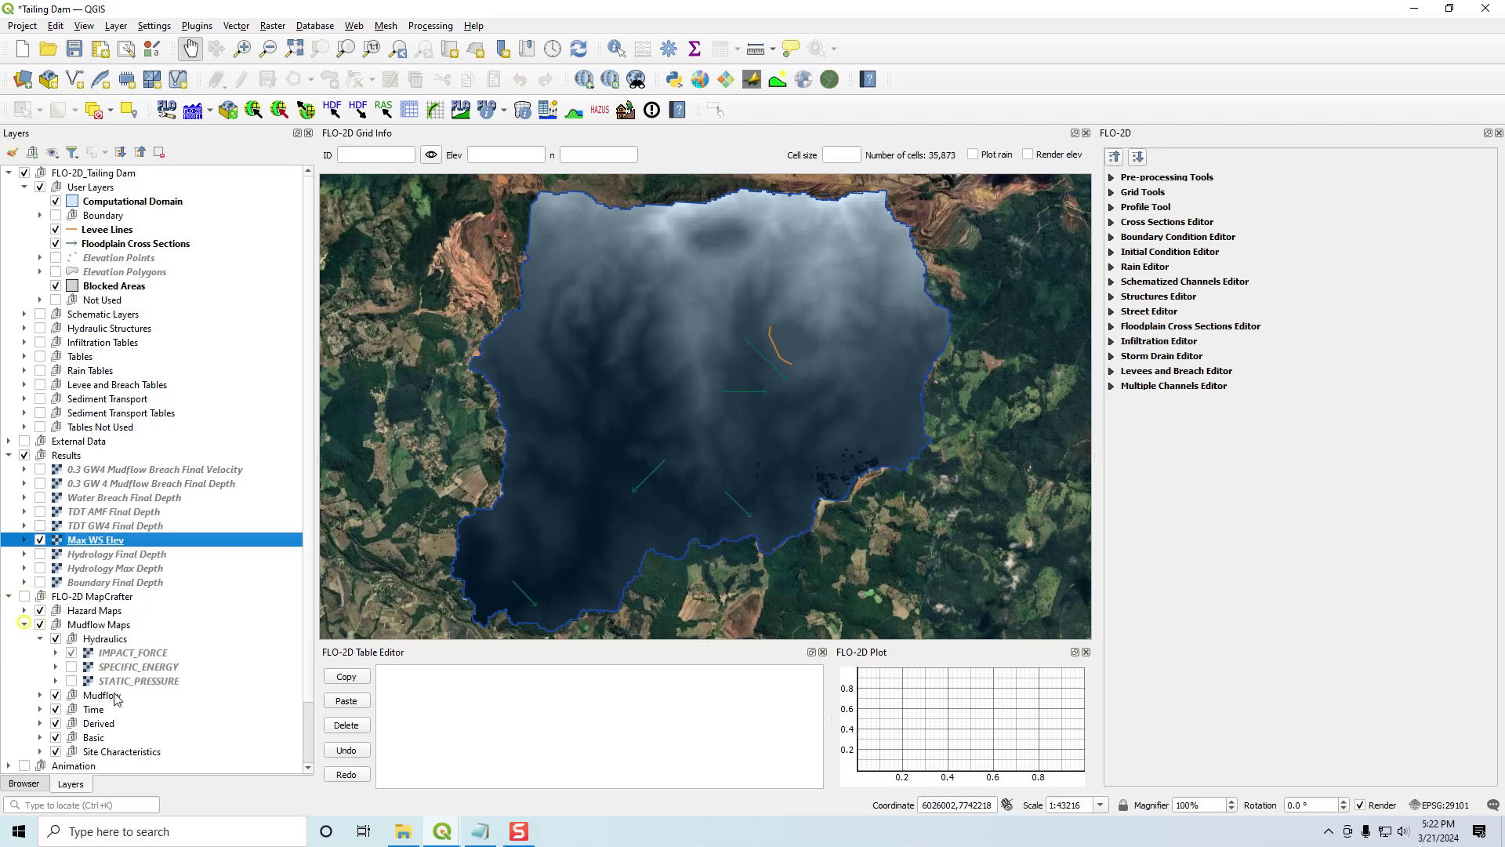
scroll(24, 623, "down", 2)
left_click(40, 682)
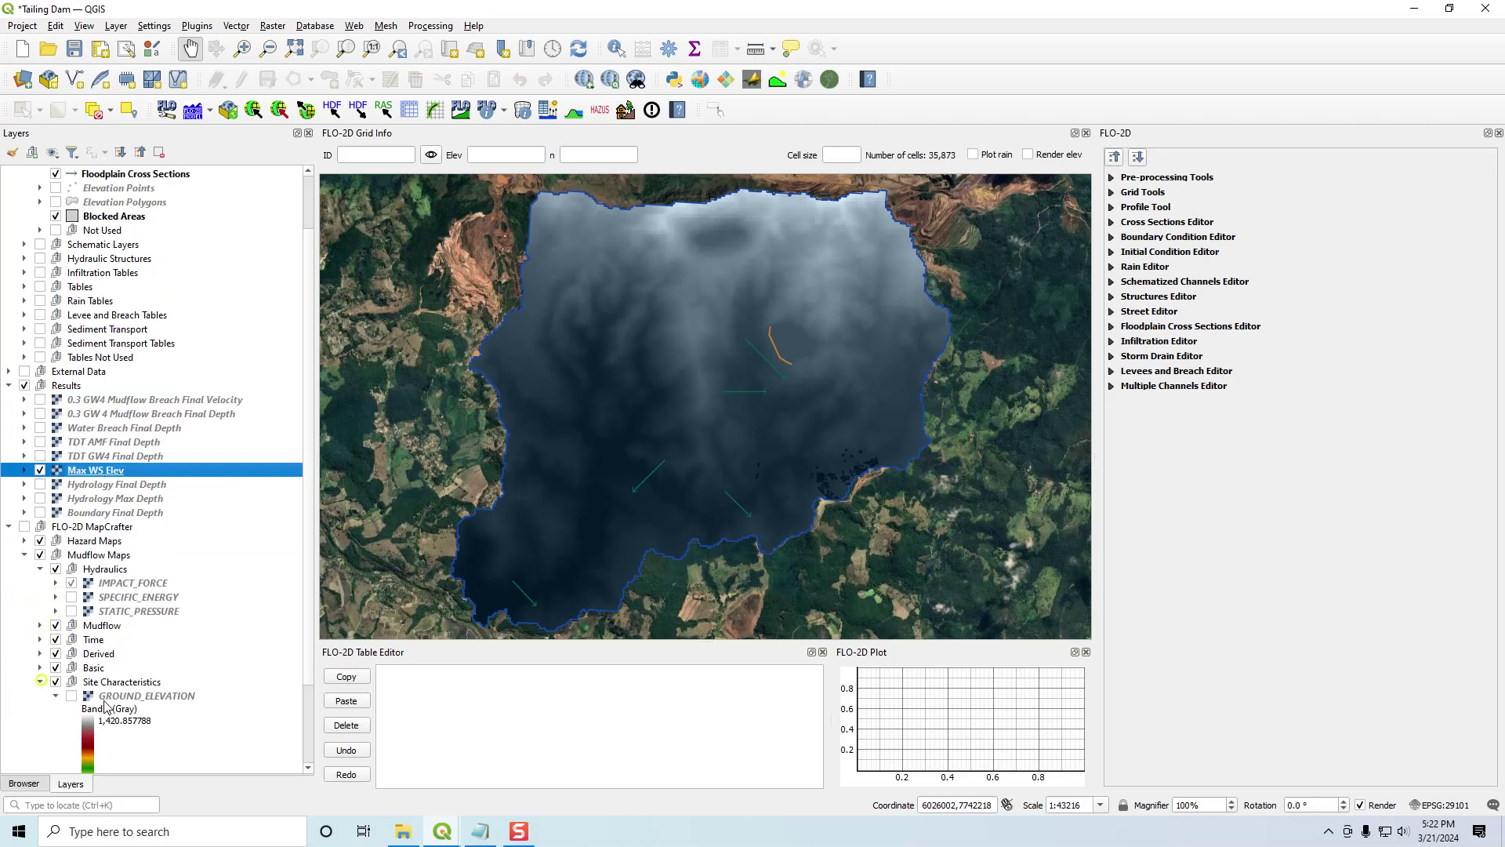
left_click(73, 695)
left_click(40, 682)
left_click(40, 682)
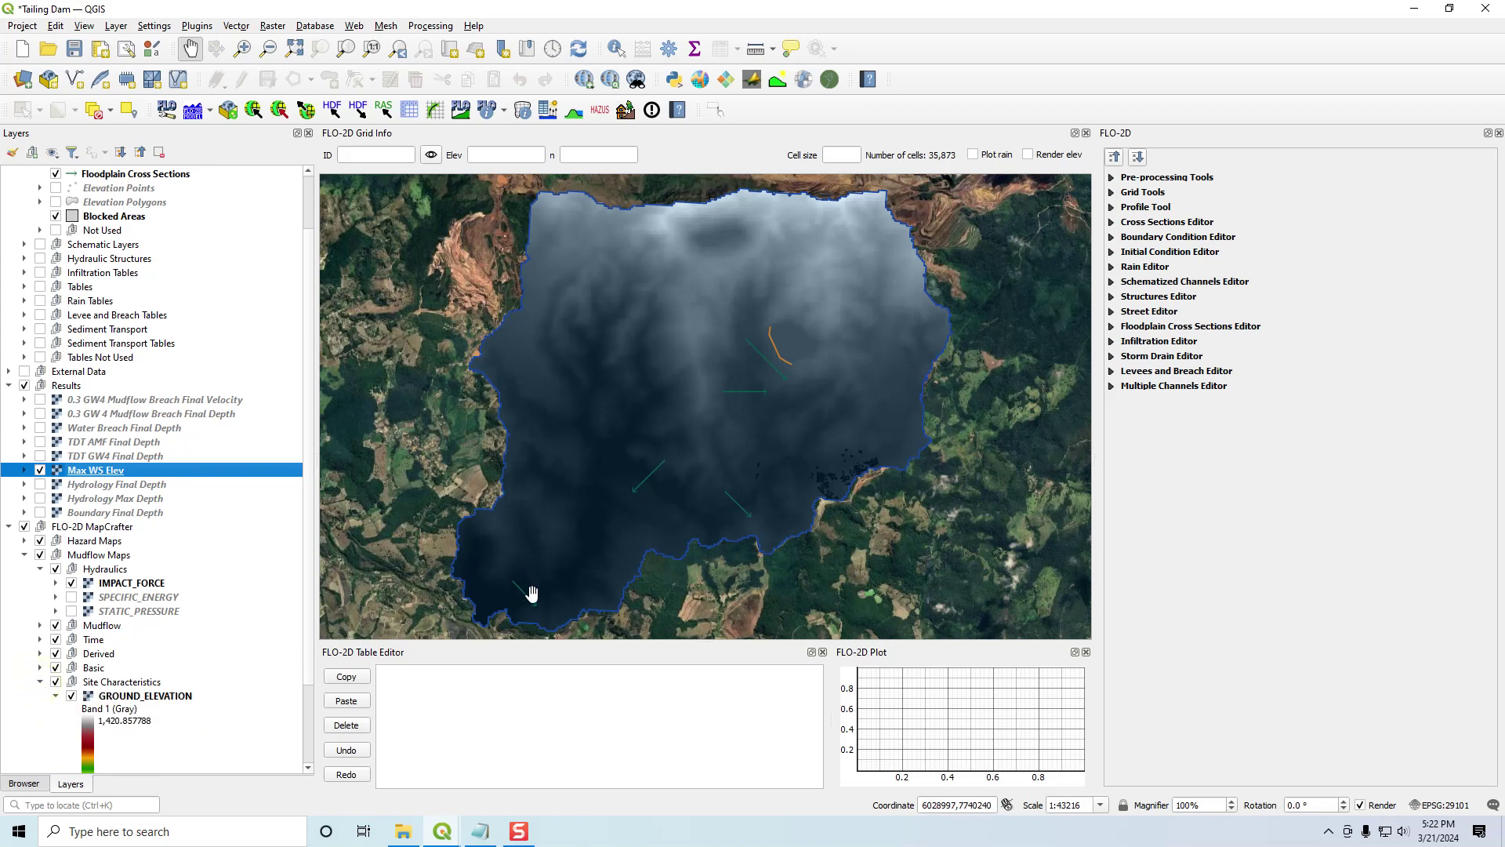
- Close the FLO-2D Table Editor and FLO-2D Plot, and start the Profile Tool below the map
left_click(823, 651)
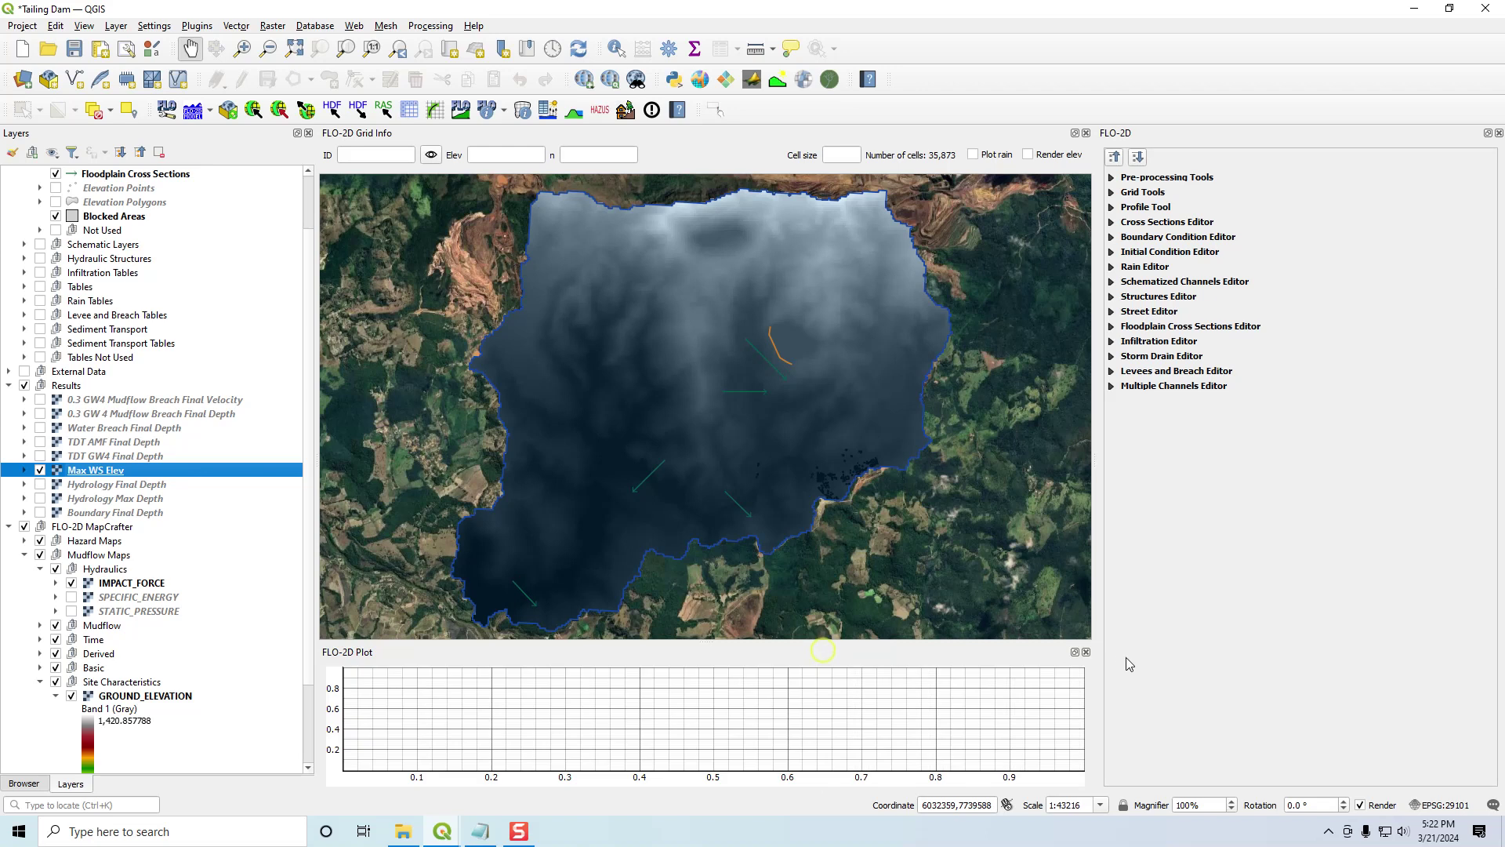
left_click(1086, 651)
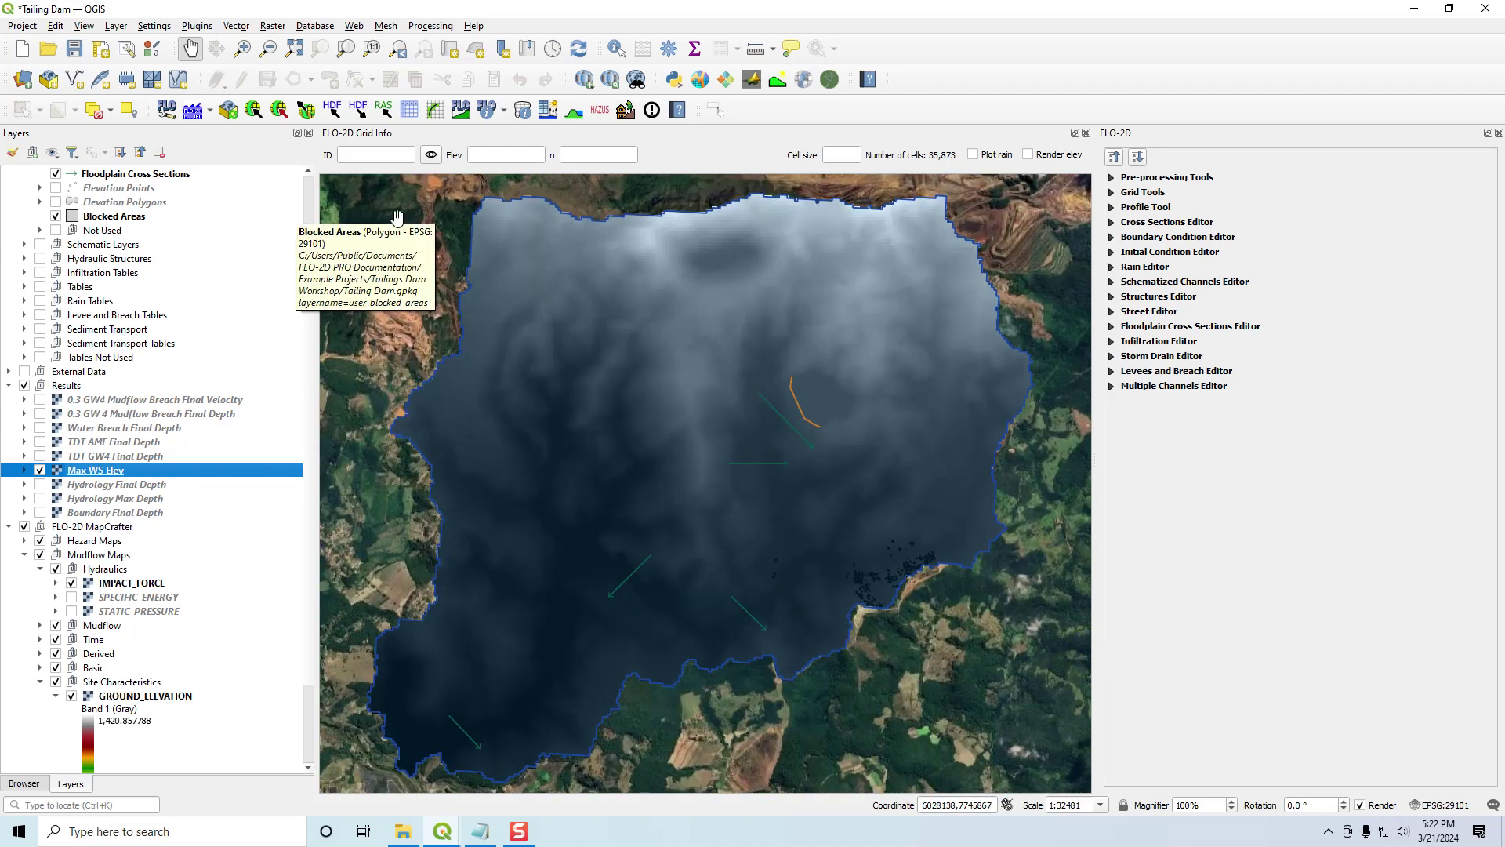
left_click(776, 82)
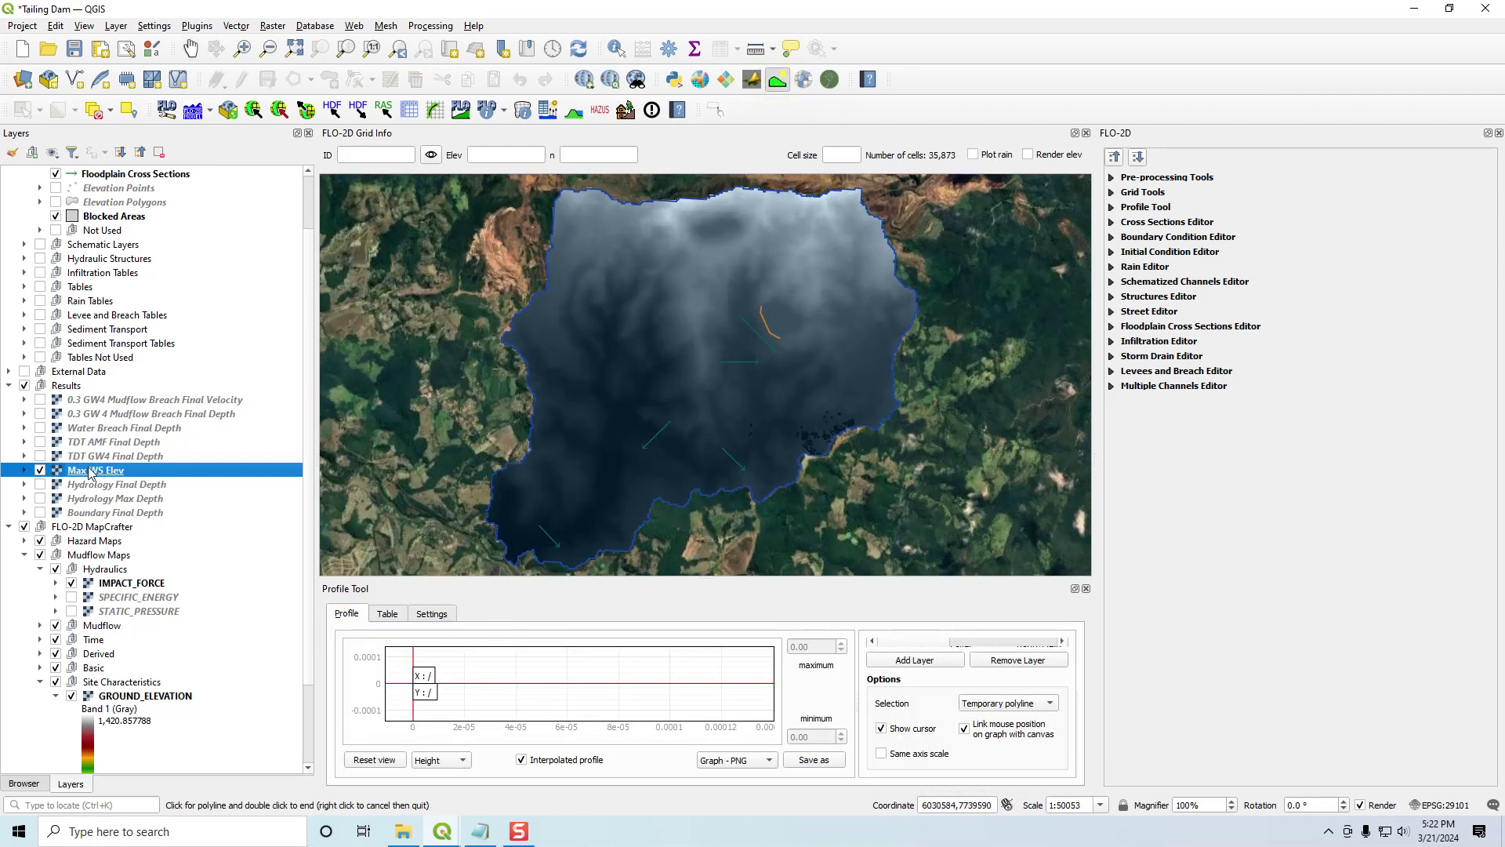
- Add the Max WS Elev and GROUND_ELEVATION layers to the Profile Tool and enlarge its panel
left_click(909, 661)
left_click(130, 697)
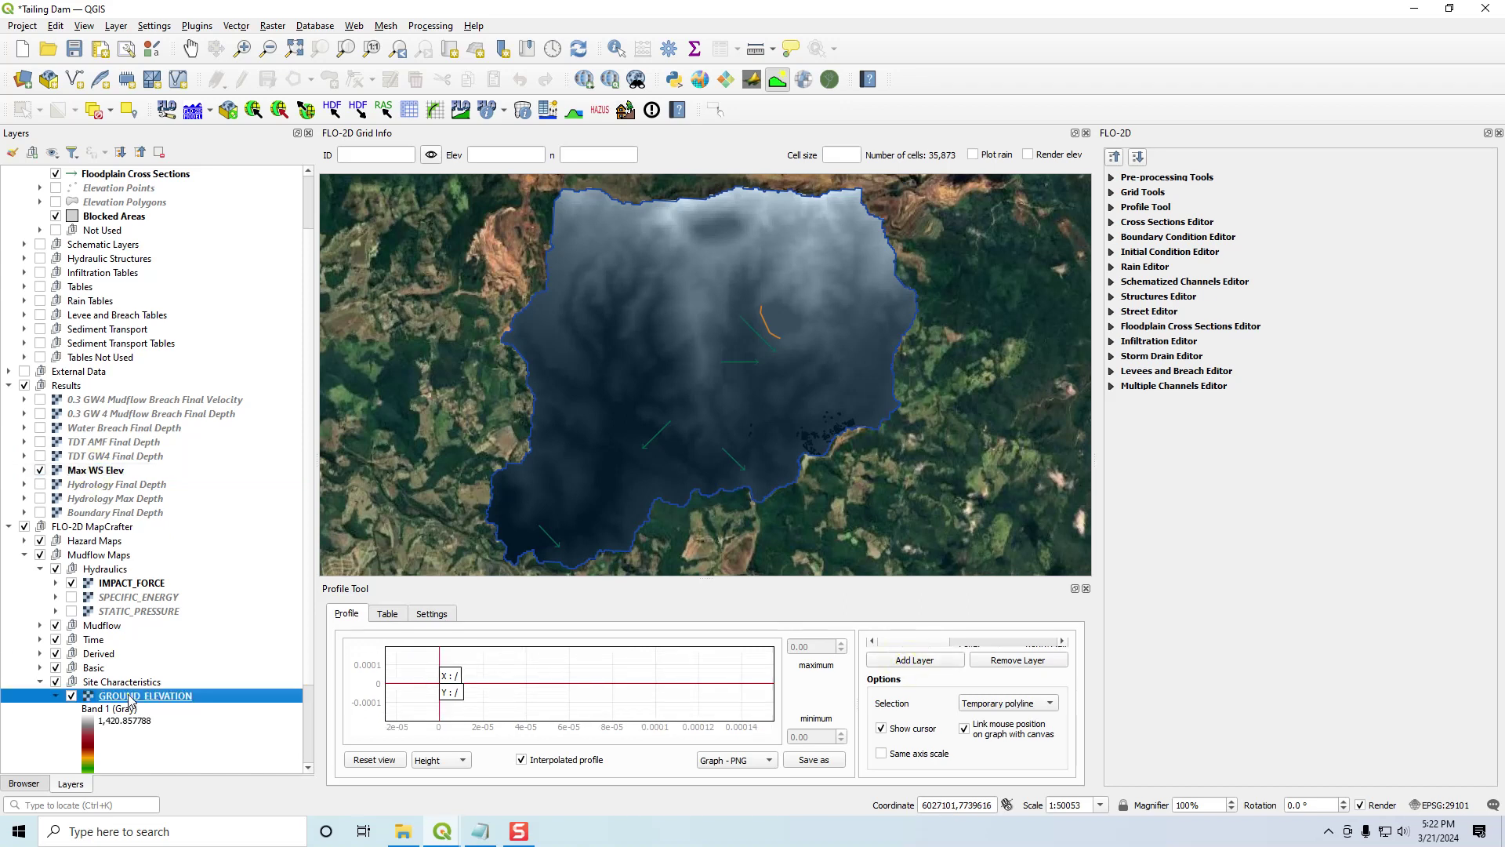
left_click(911, 662)
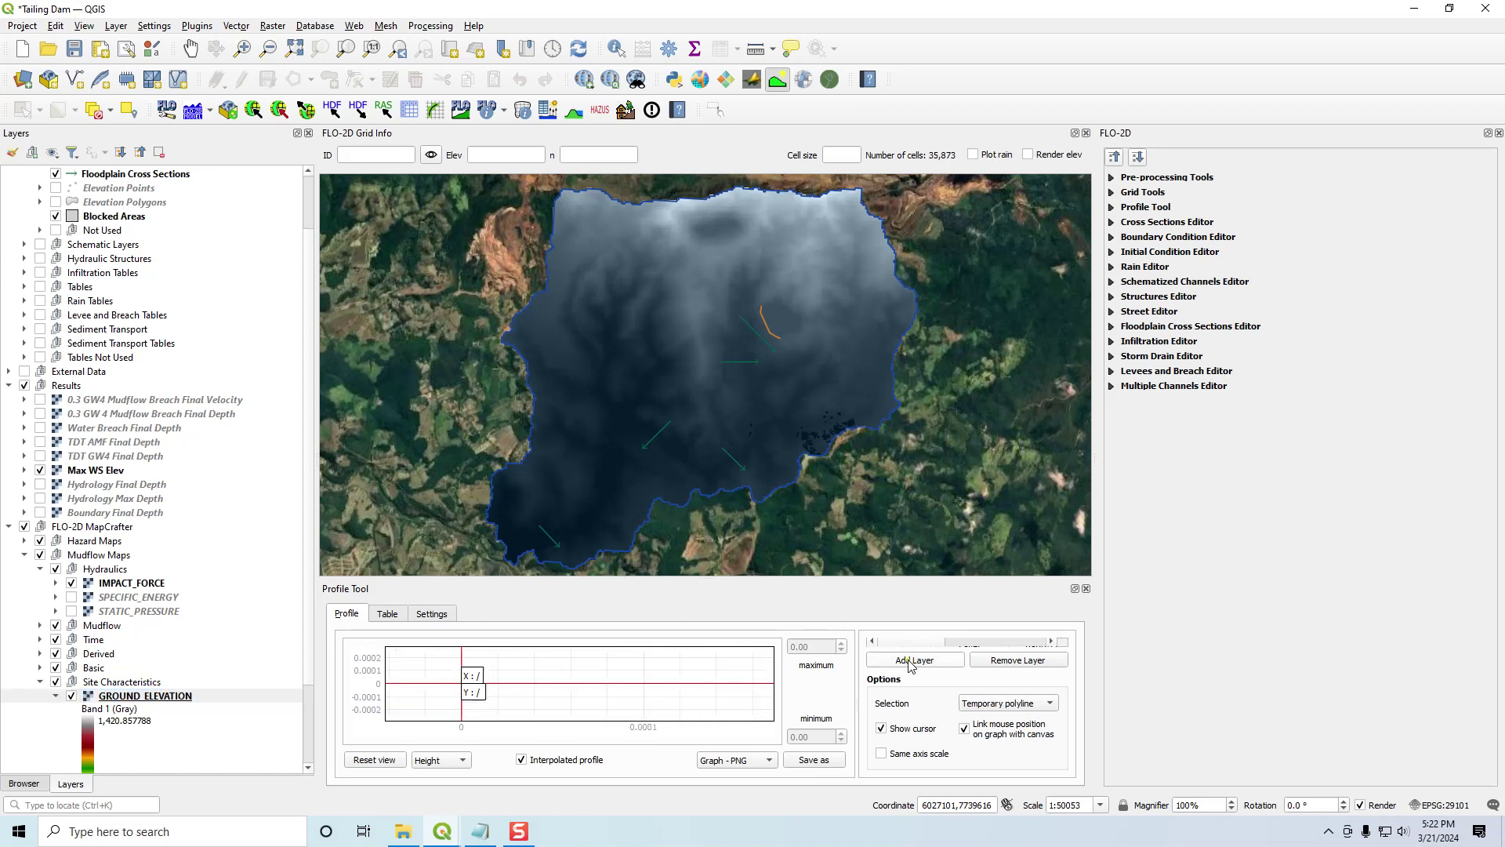
left_click_drag(868, 581, 847, 474)
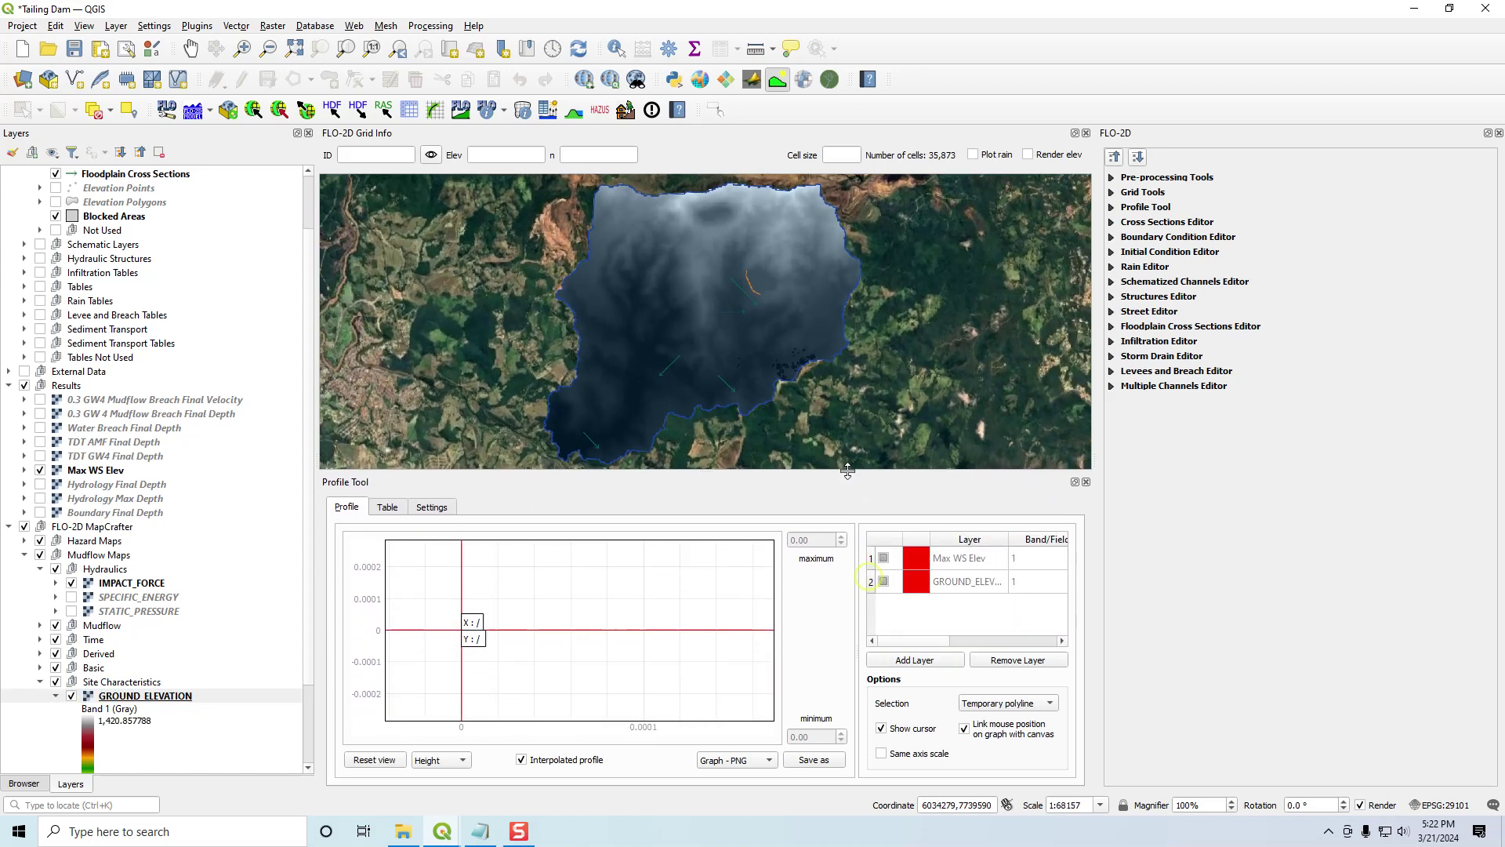
- Set the profile colour of Max WS Elev to blue (#0000ff) and of GROUND_ELEVATION to black (#000000)
left_click(919, 559)
left_click(568, 322)
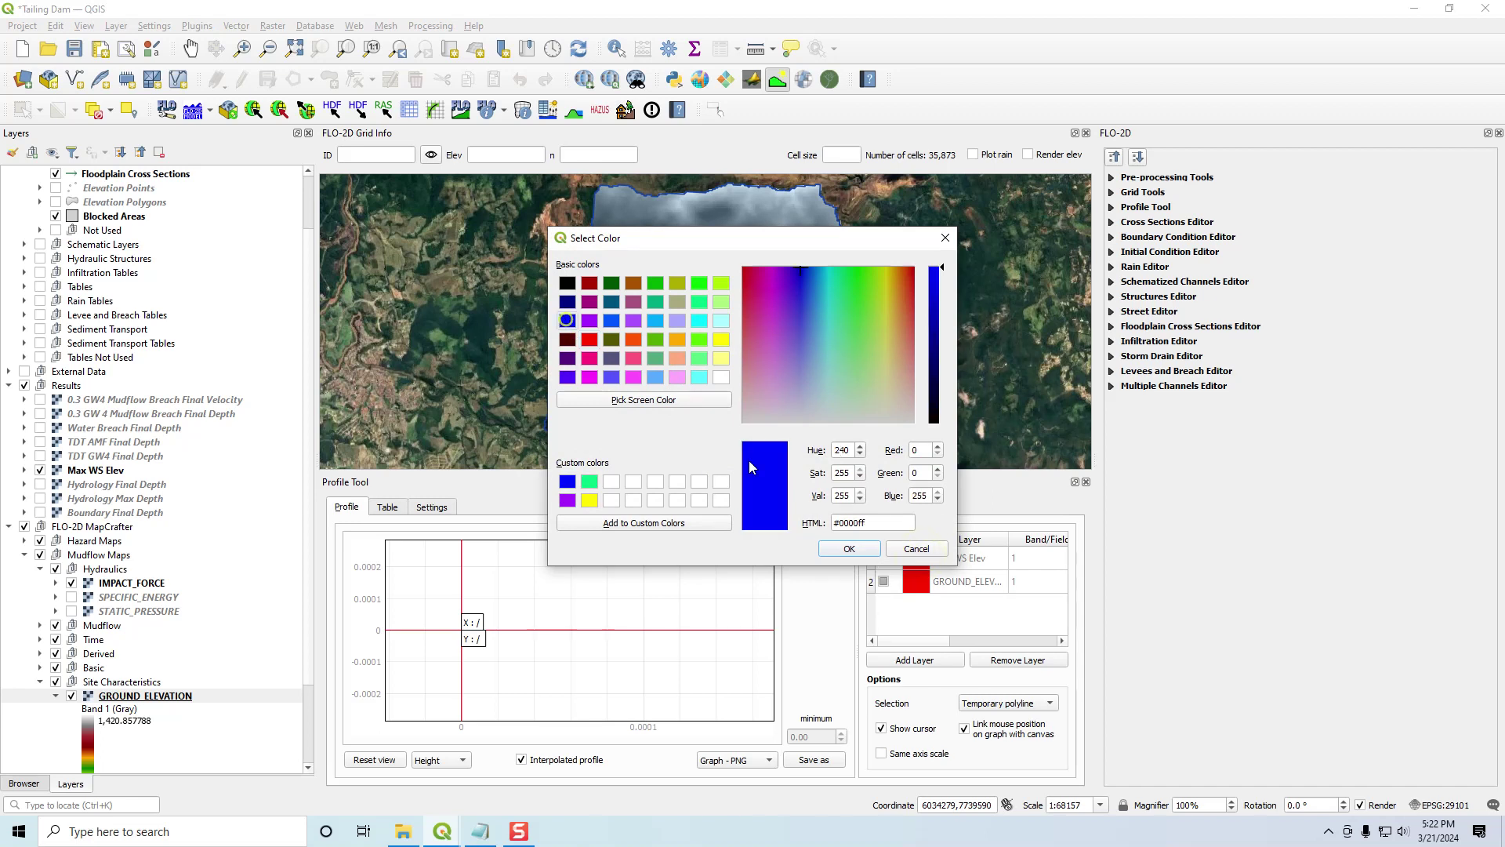
left_click(849, 551)
left_click(923, 589)
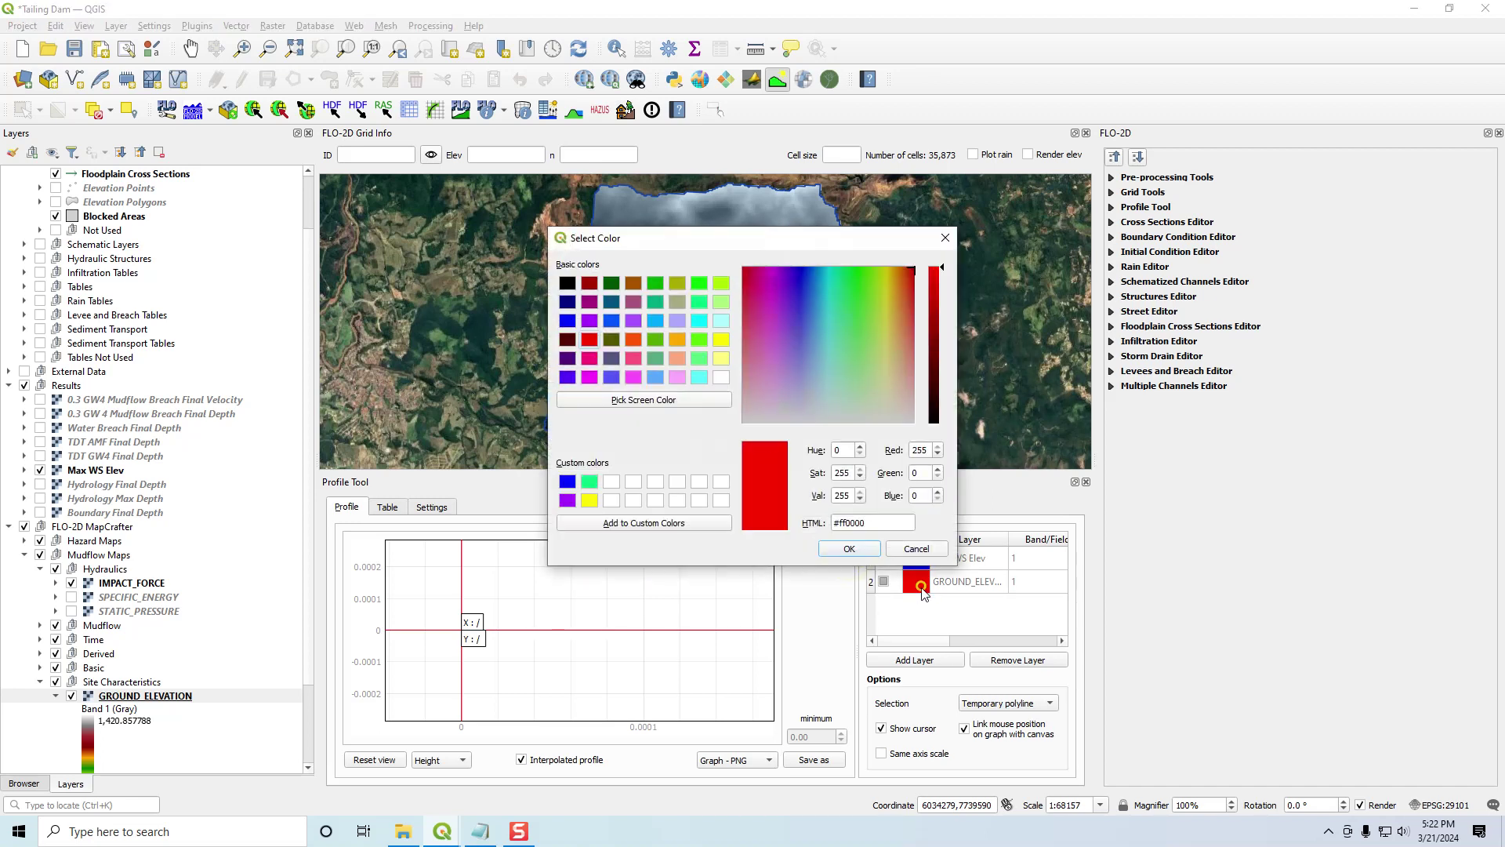
left_click(566, 285)
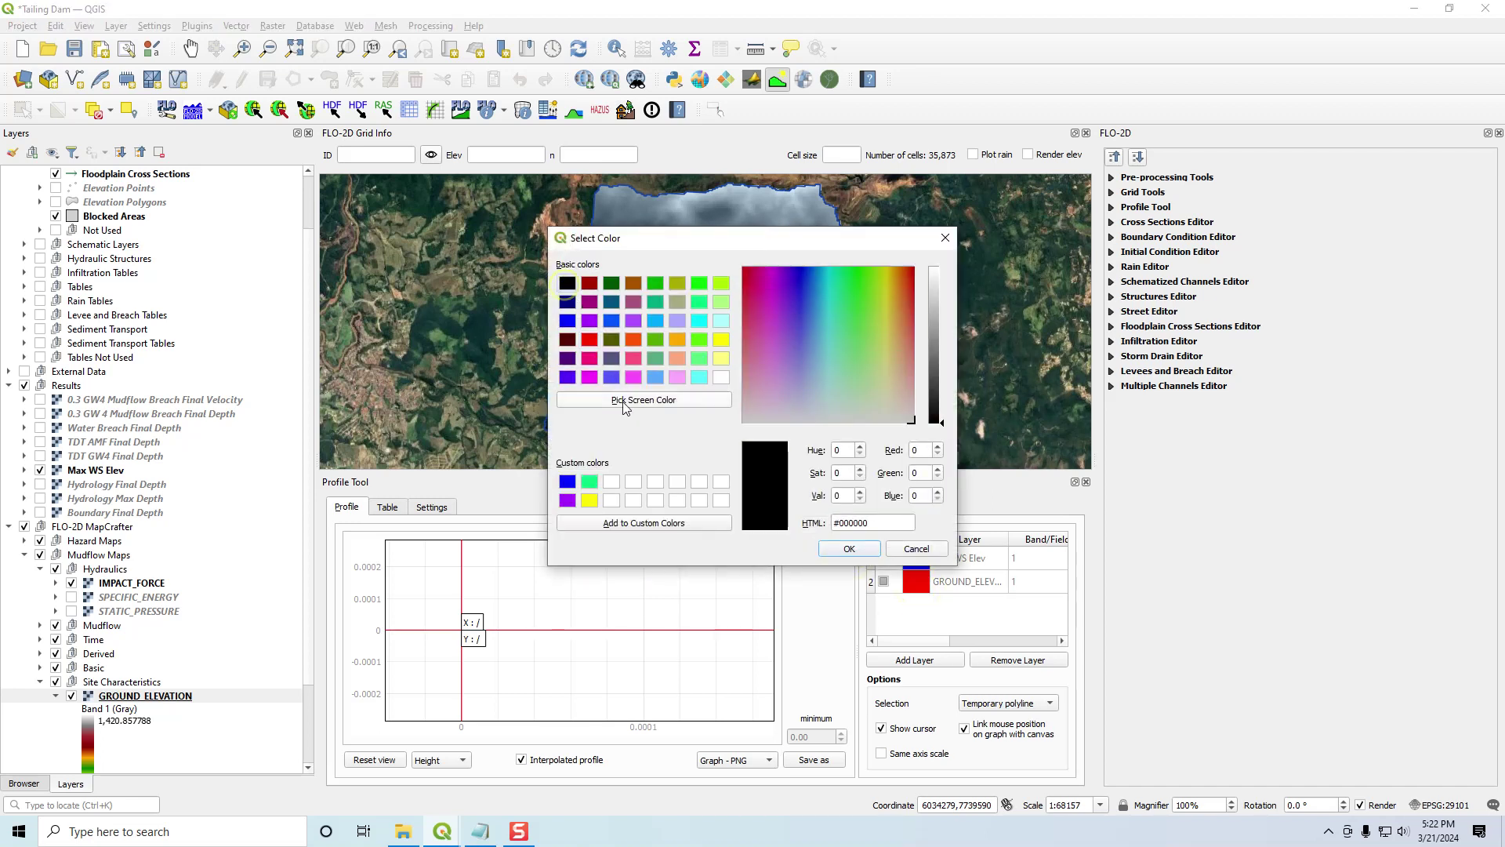
left_click(849, 549)
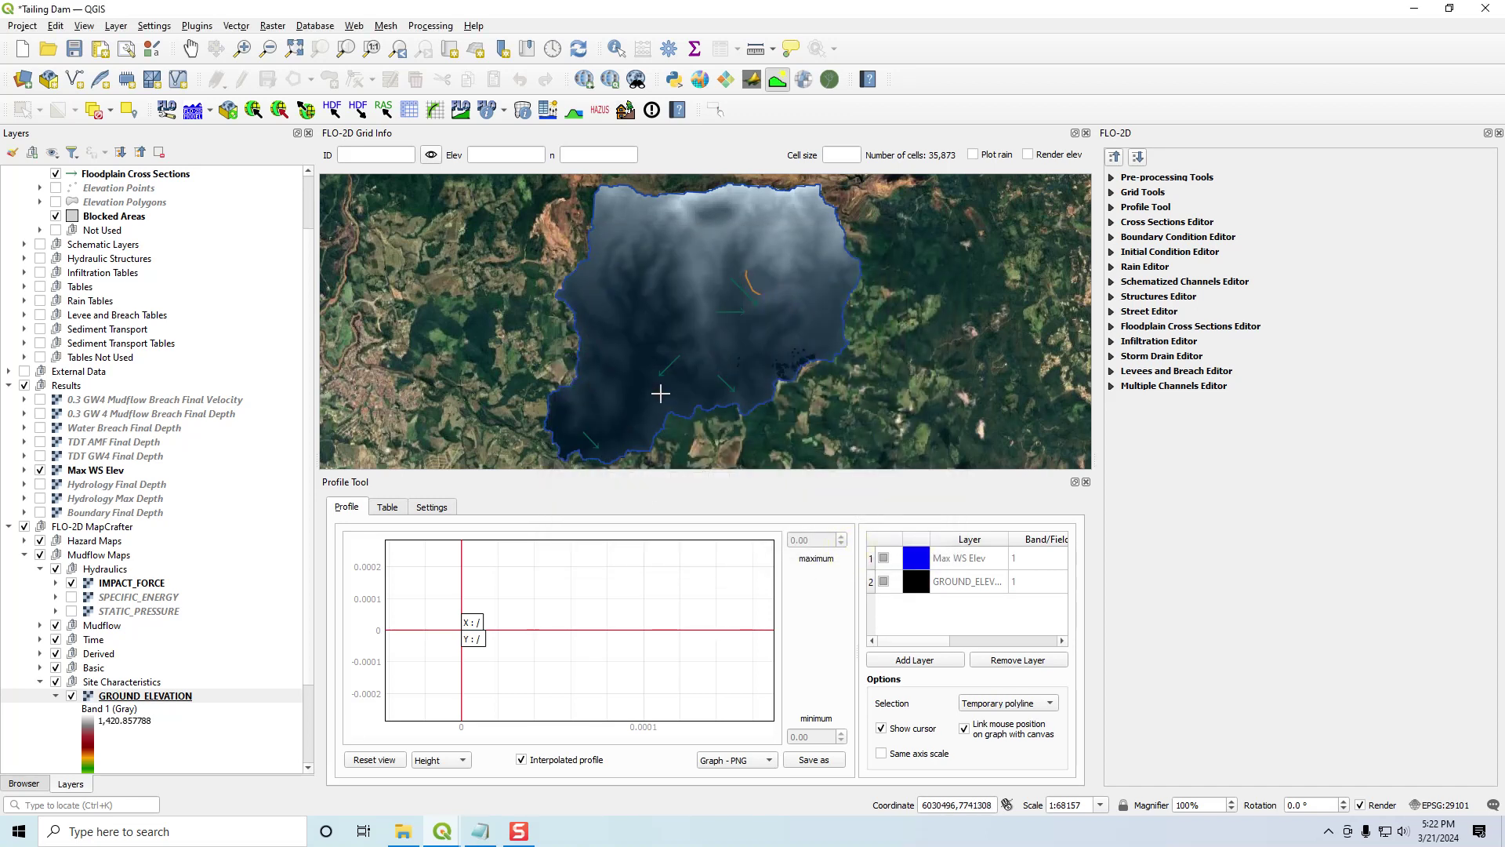
- Plot a temporary profile along a short west-east line across the valley in the southwestern part of the grid
left_click(608, 390)
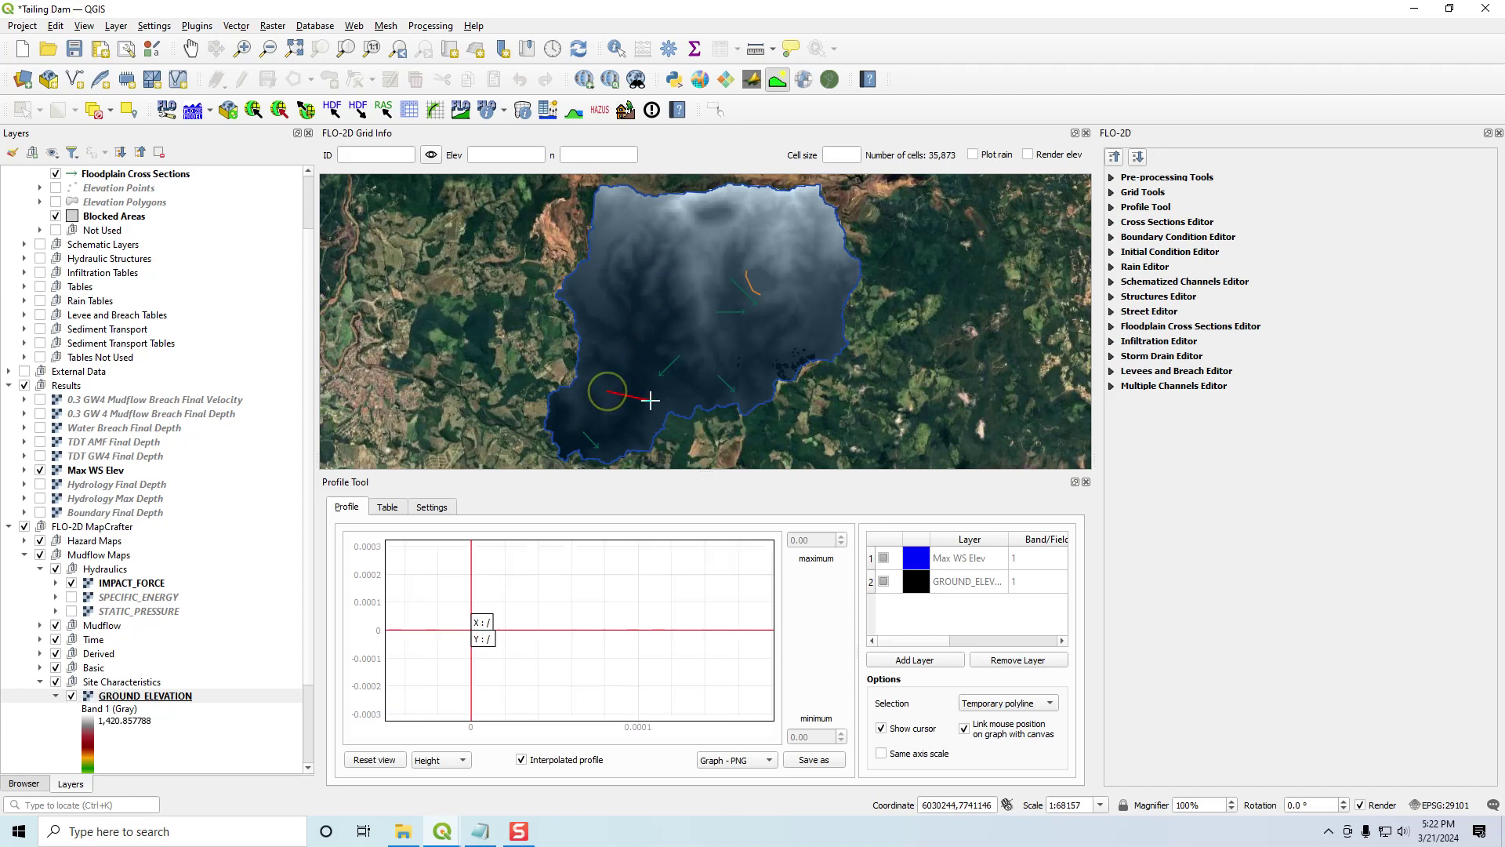
double_click(651, 401)
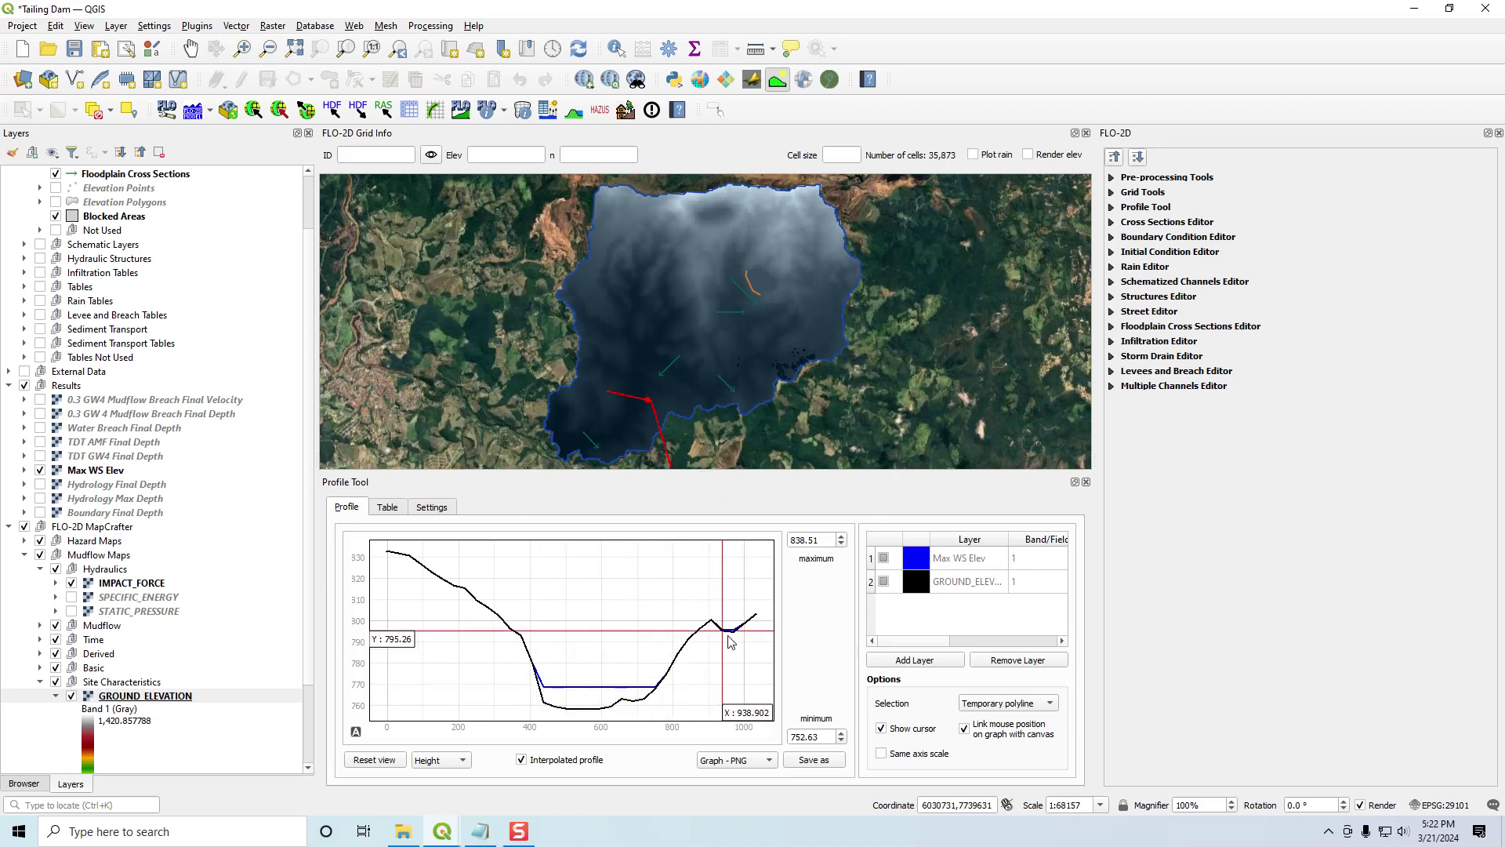
right_click(712, 478)
- Plot a temporary profile along the floodplain cross section just west of the orange dam line
left_click(680, 444)
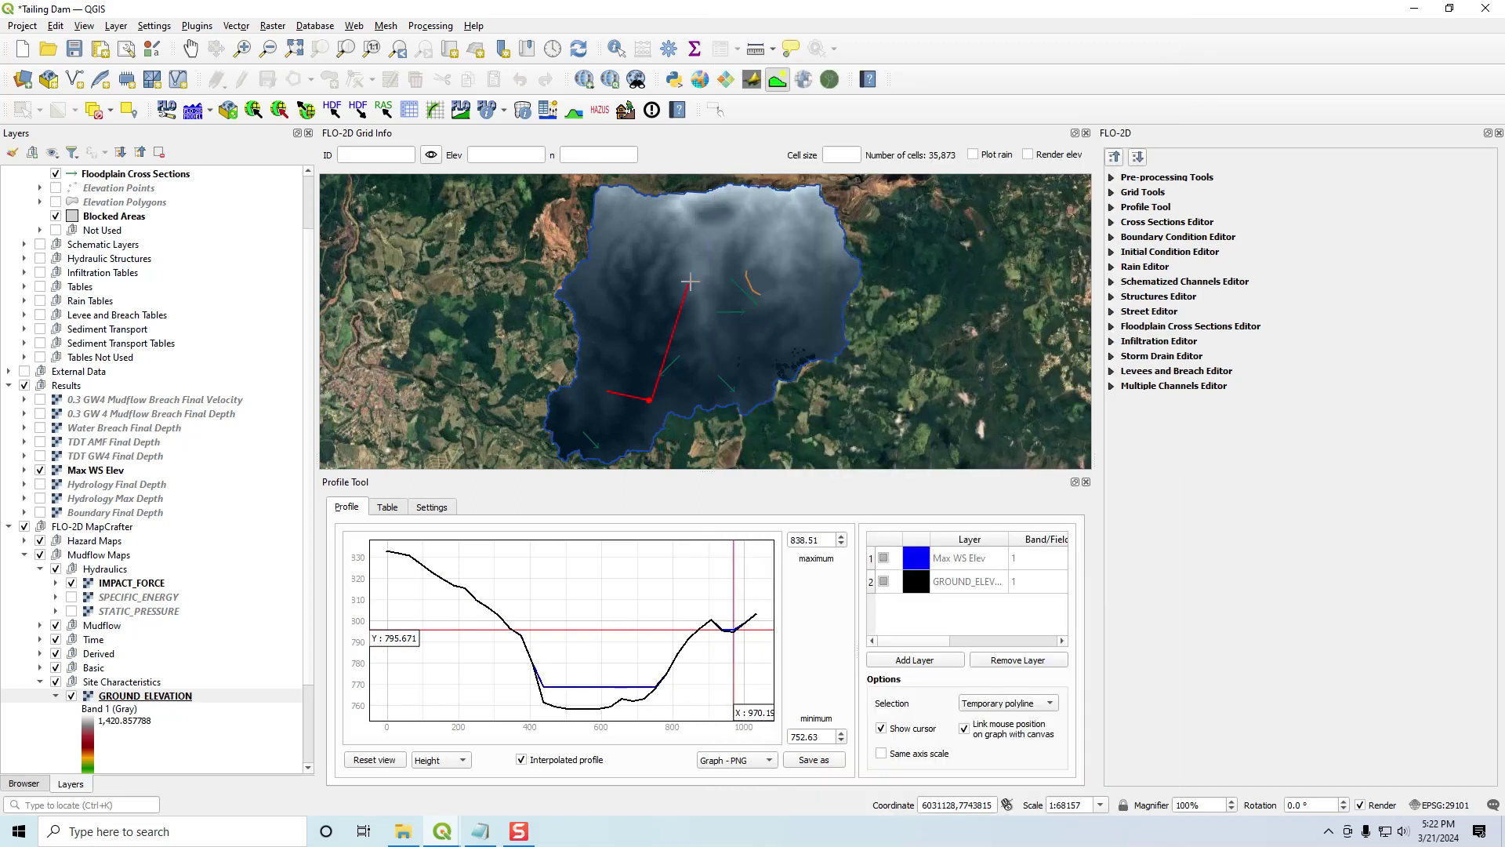
left_click(746, 312)
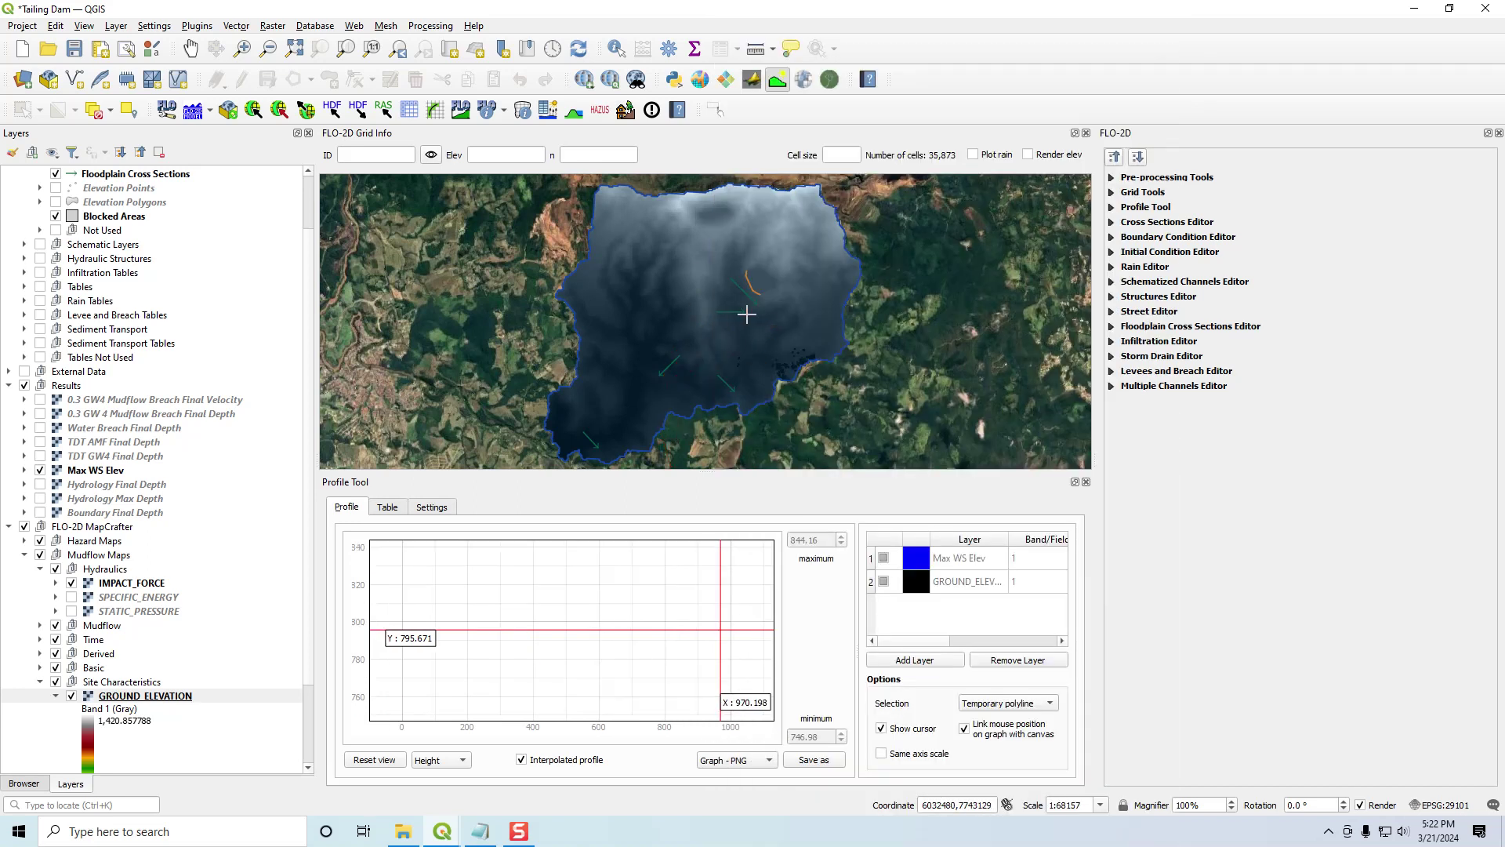
left_click(705, 303)
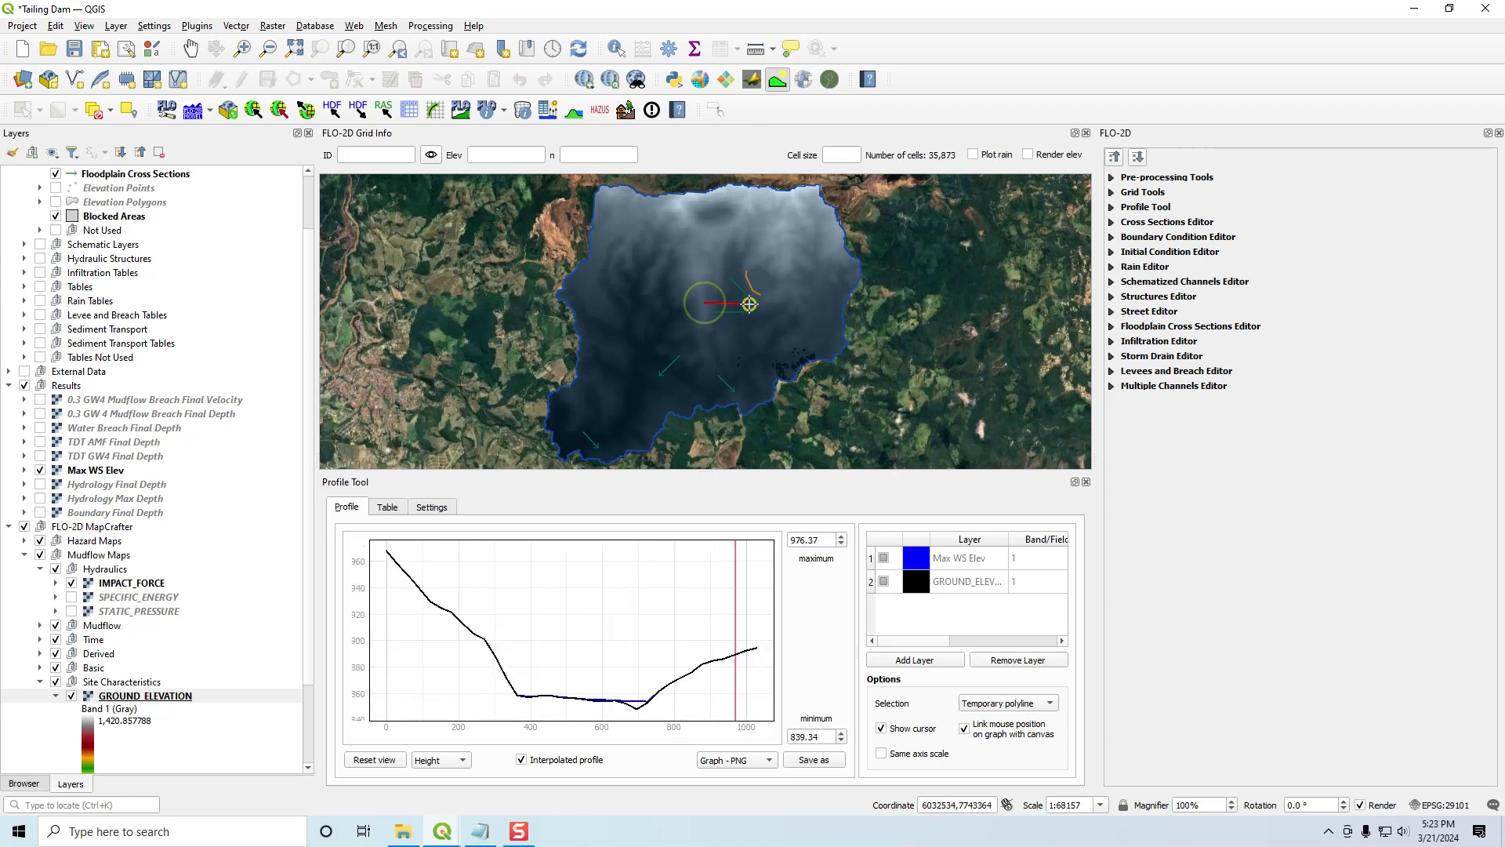
right_click(747, 305)
- Plot a temporary profile running northwest to southeast along the orange dam line, and clear it after viewing
left_click(741, 256)
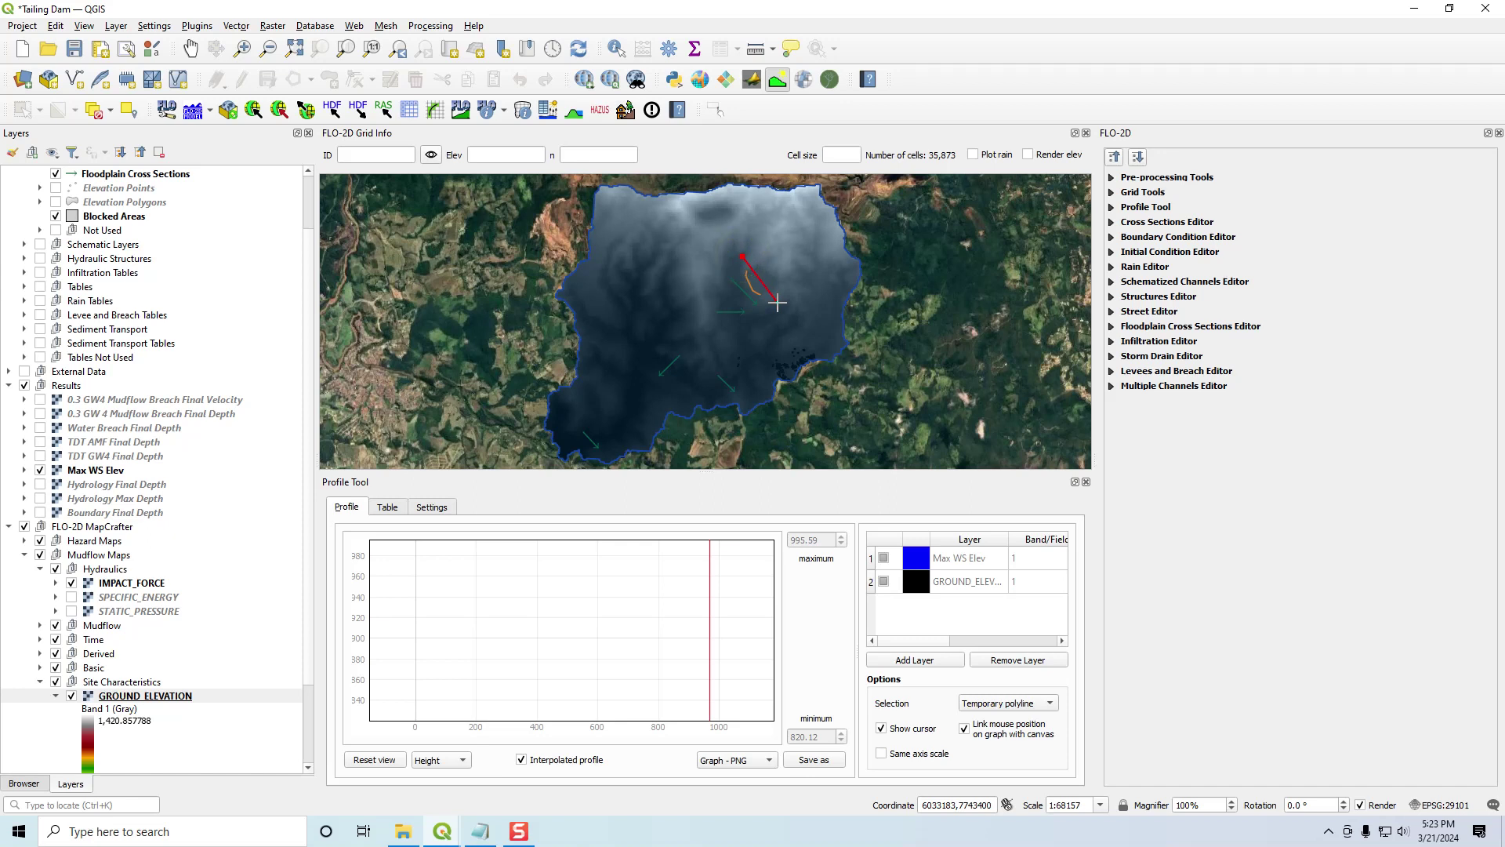
left_click(779, 296)
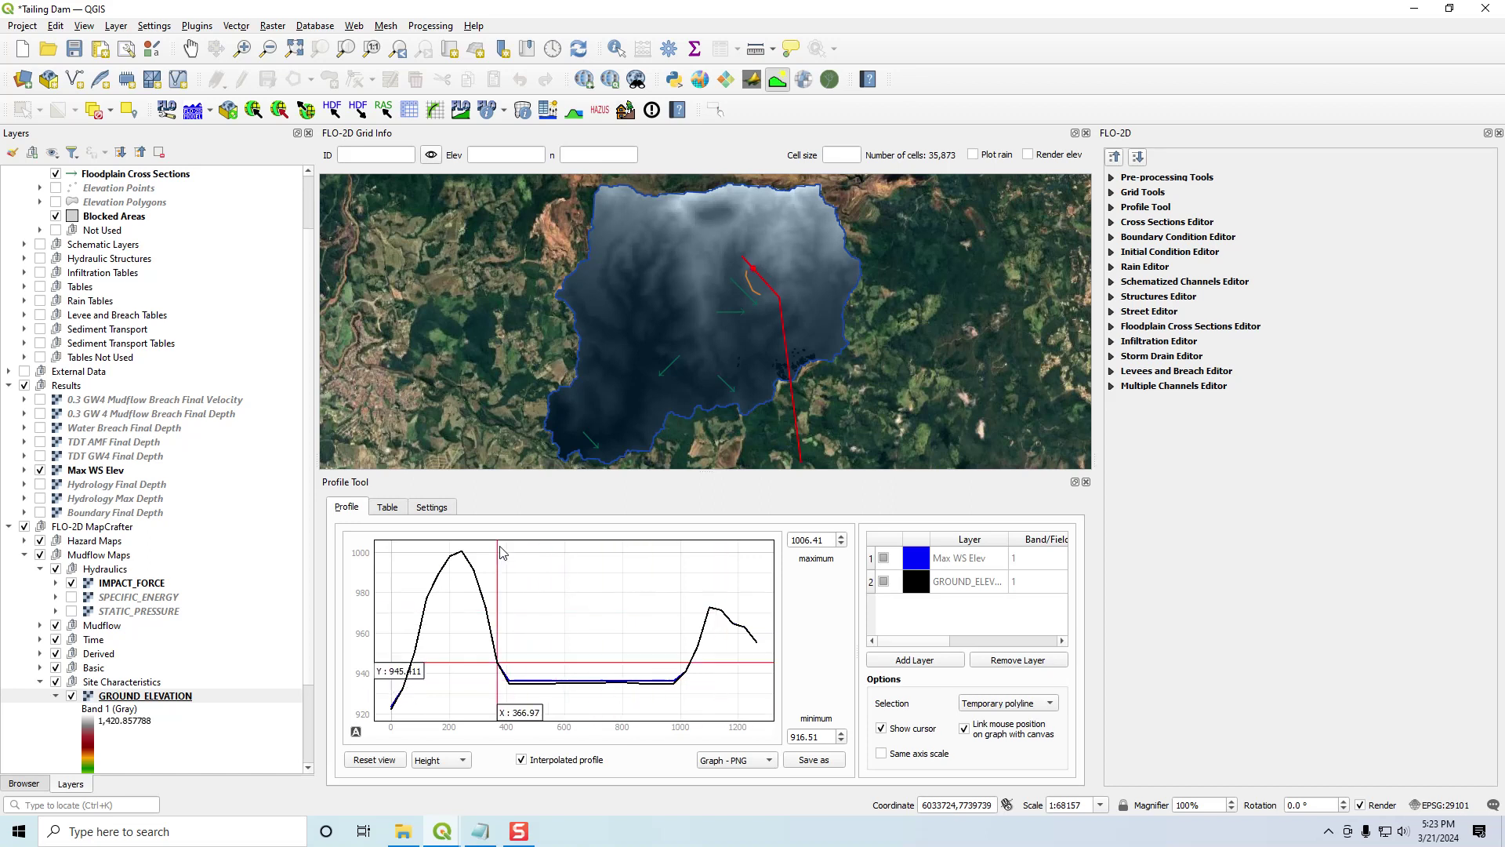
right_click(804, 323)
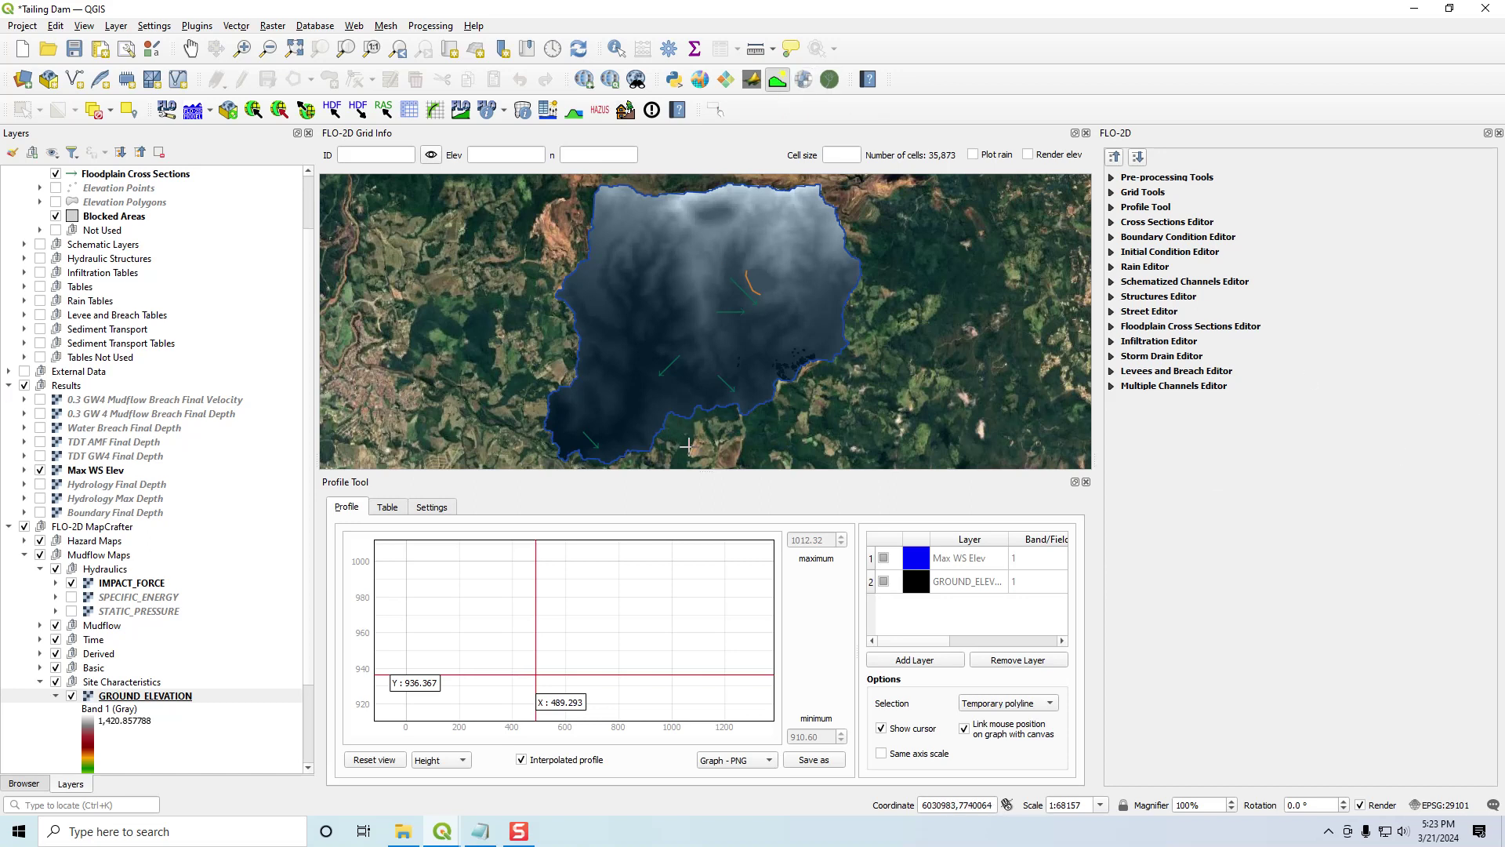
- Show the Animation group with its DEPTH layer in place of the Results and FLO-2D MapCrafter groups, and close the Profile Tool
key("alt+Tab")
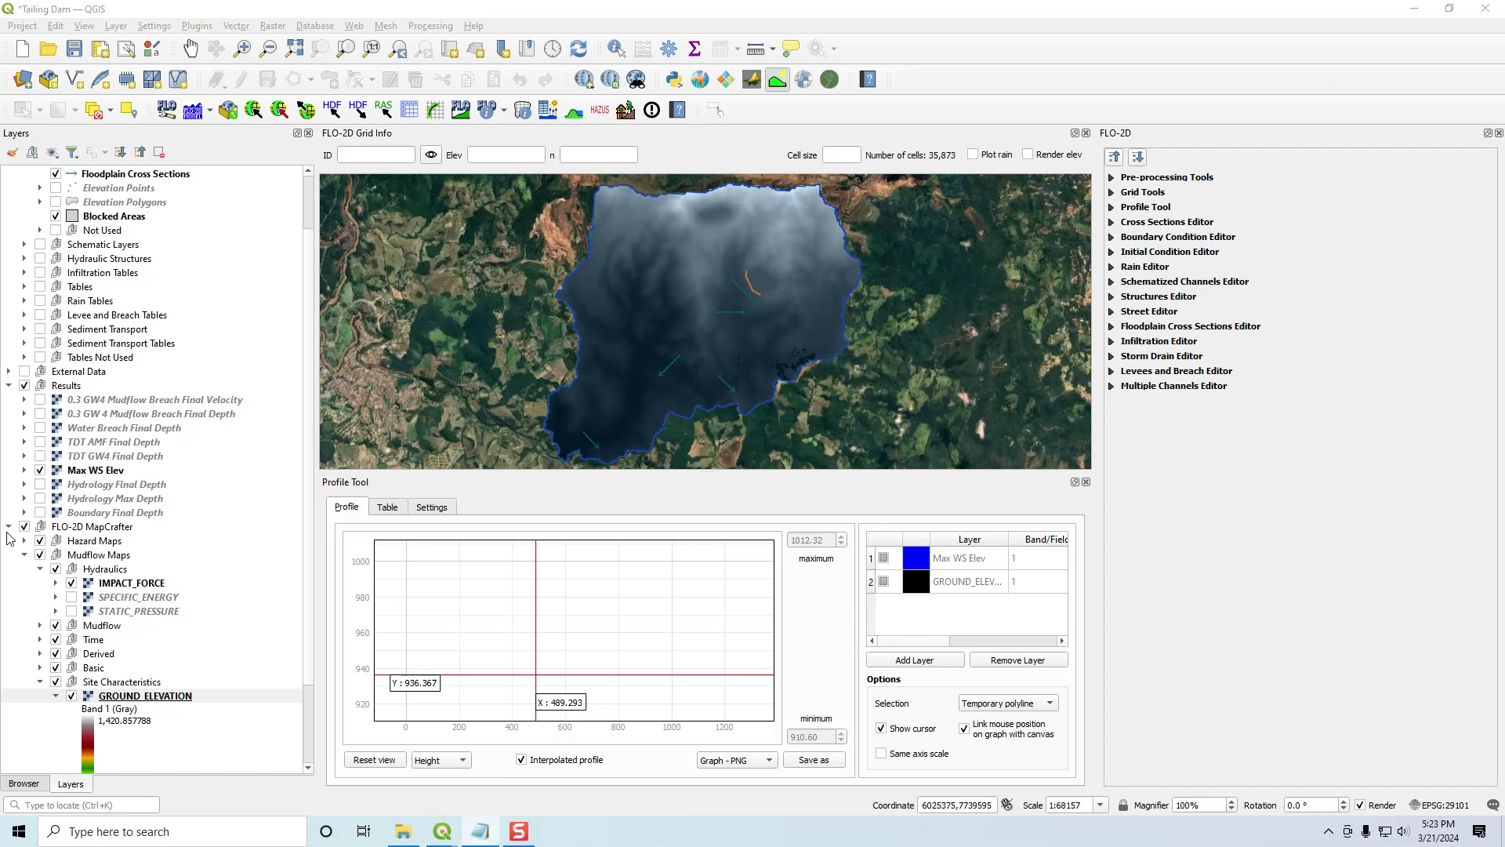
left_click(139, 152)
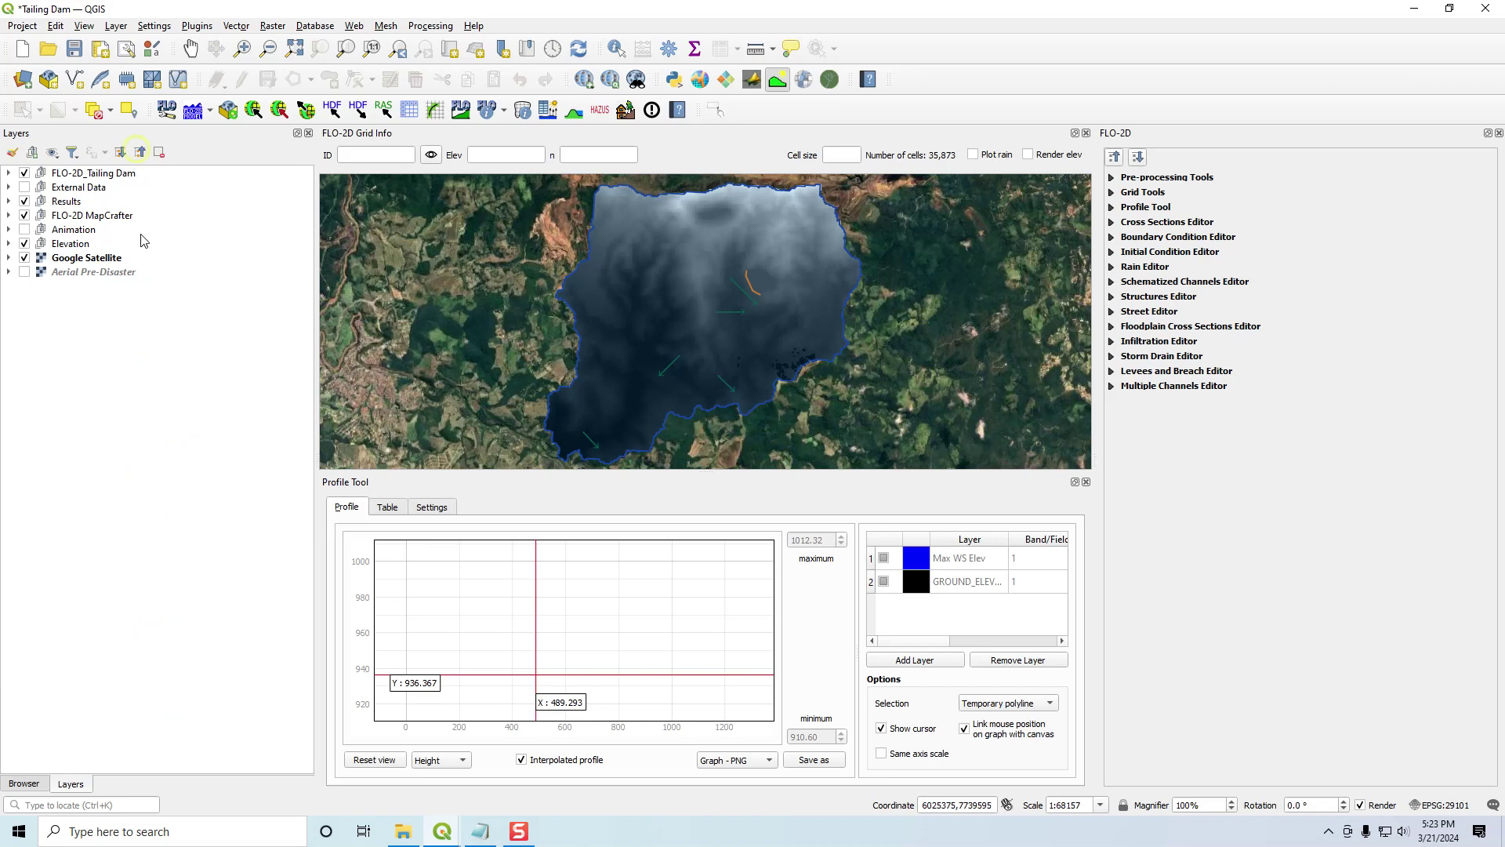
left_click(67, 230)
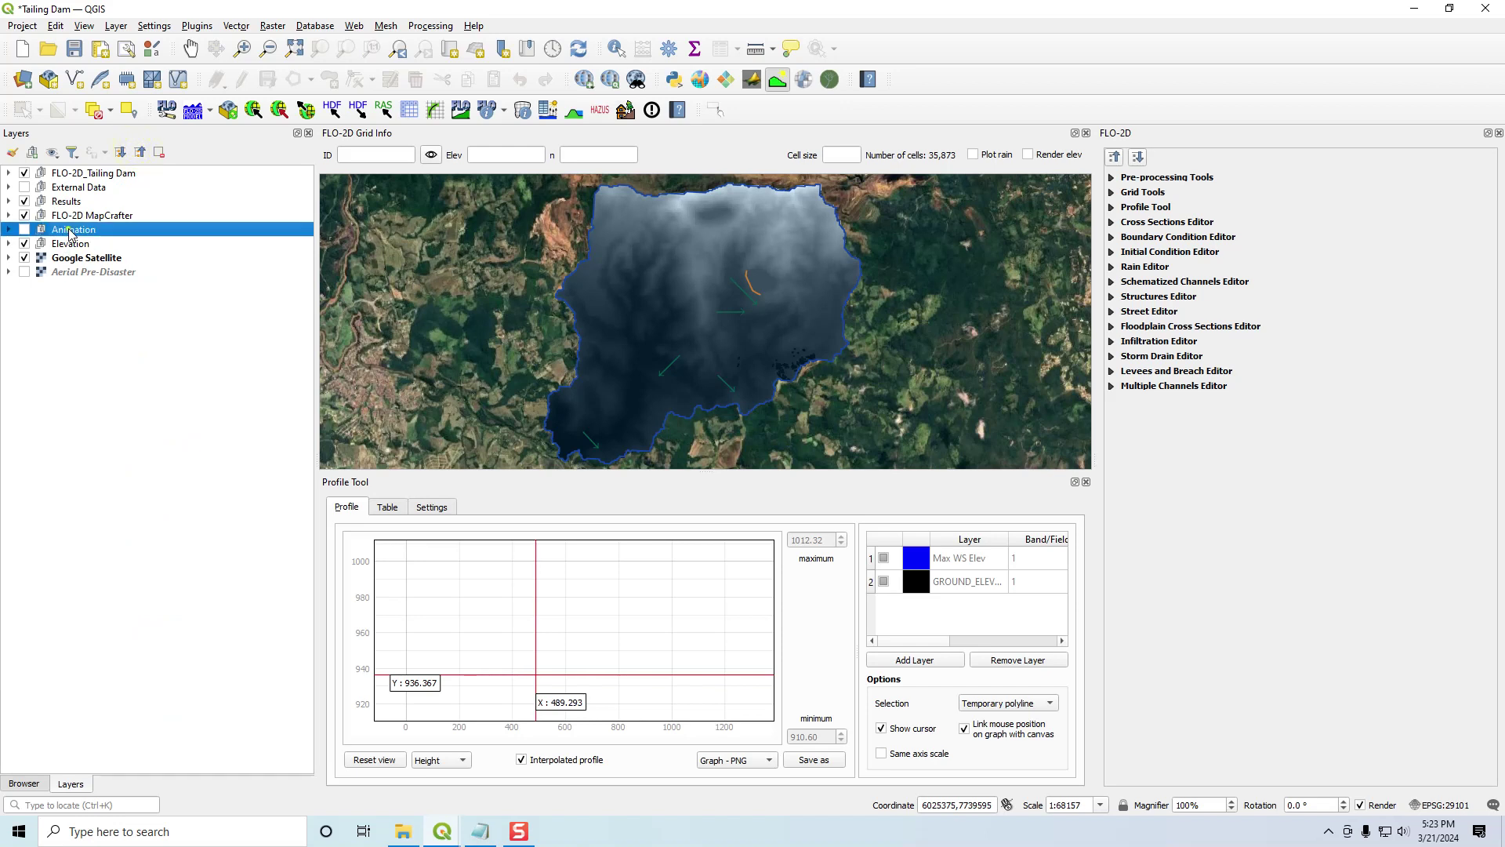
left_click(8, 230)
left_click(24, 228)
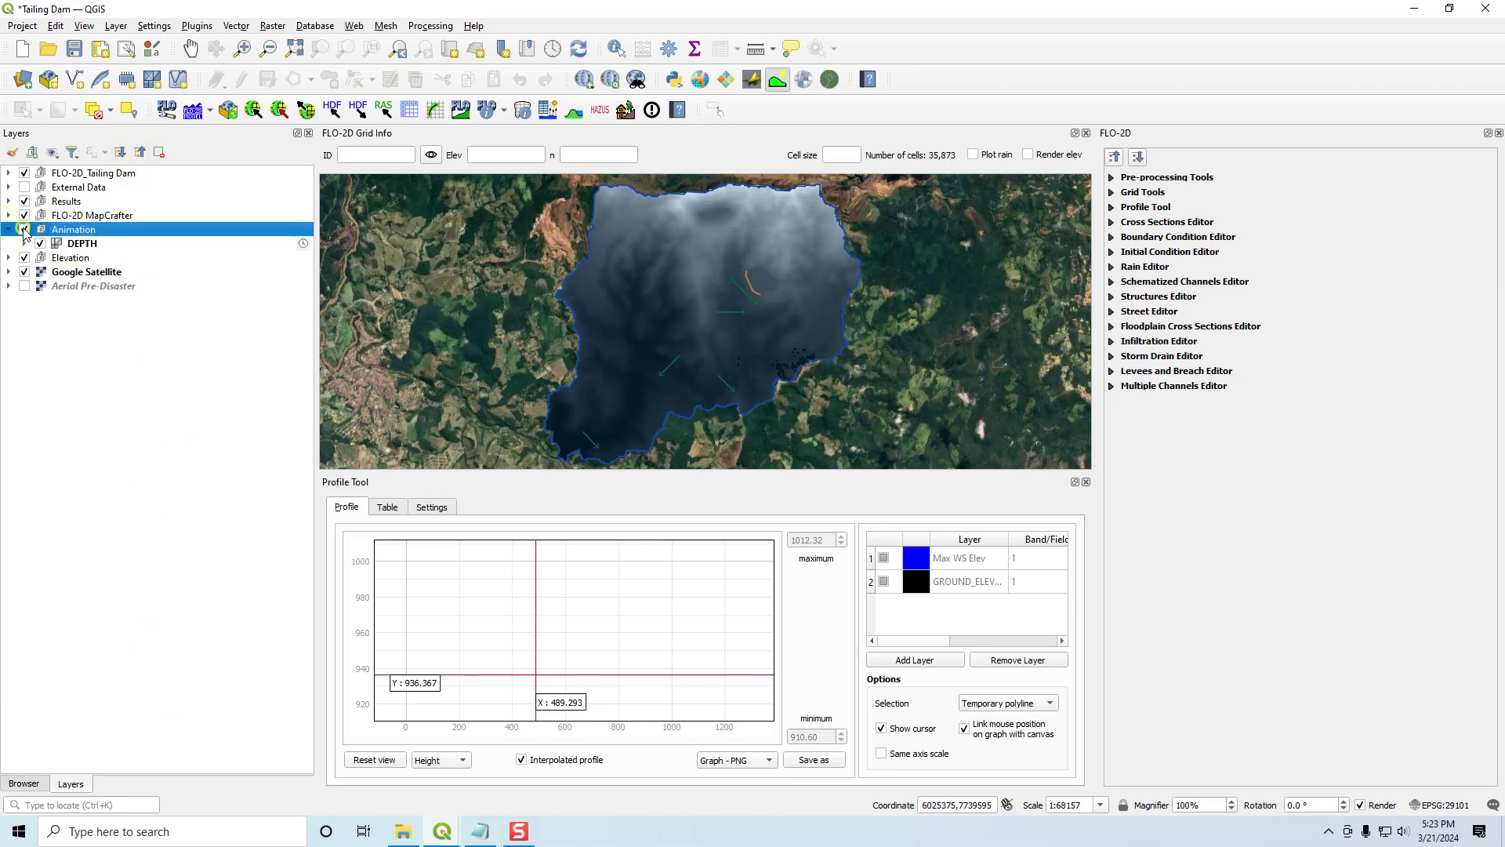
left_click(24, 201)
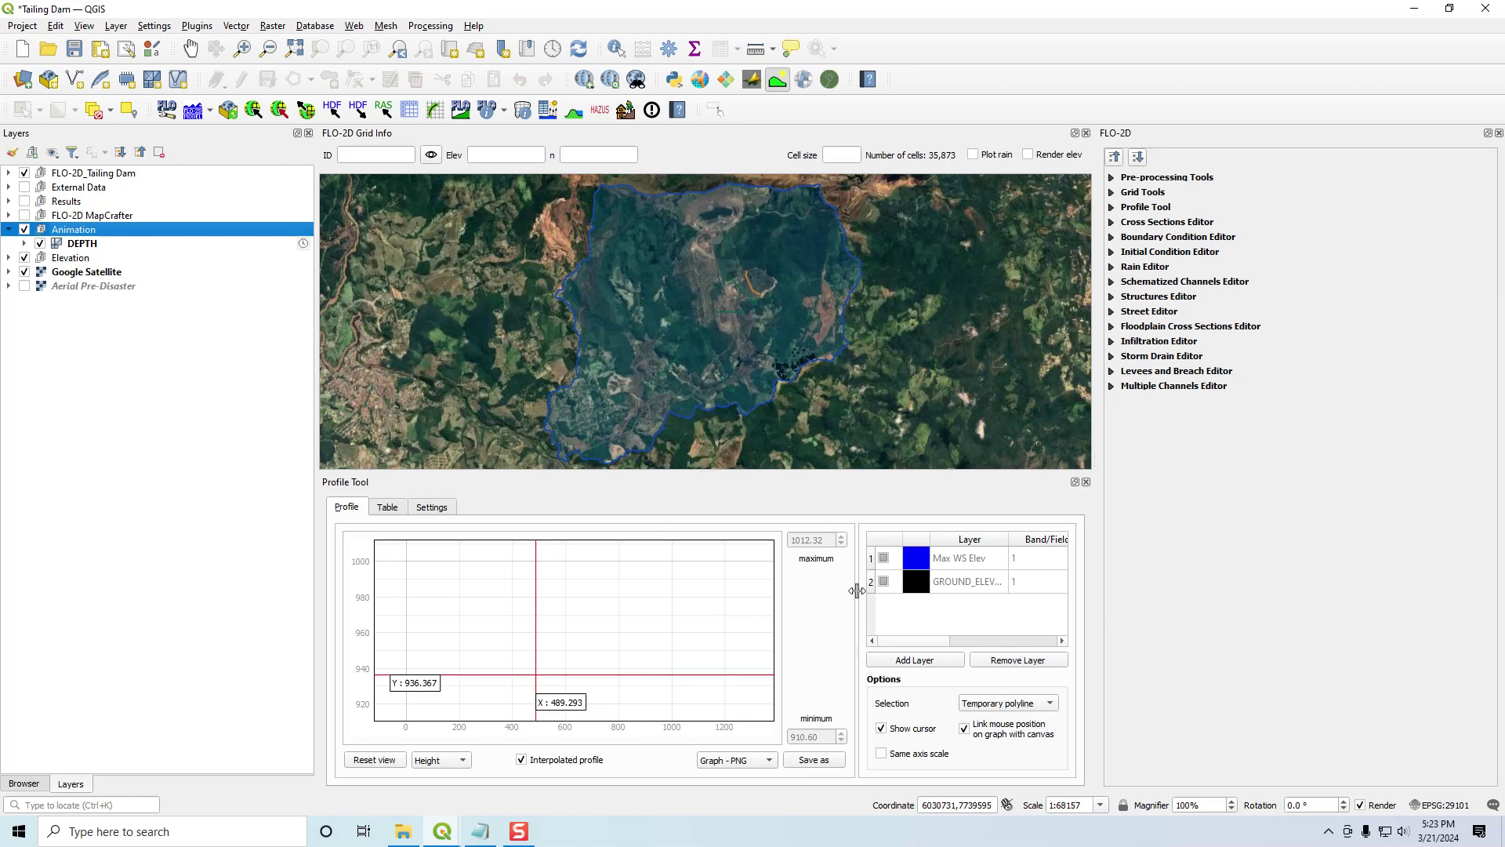
left_click(1086, 482)
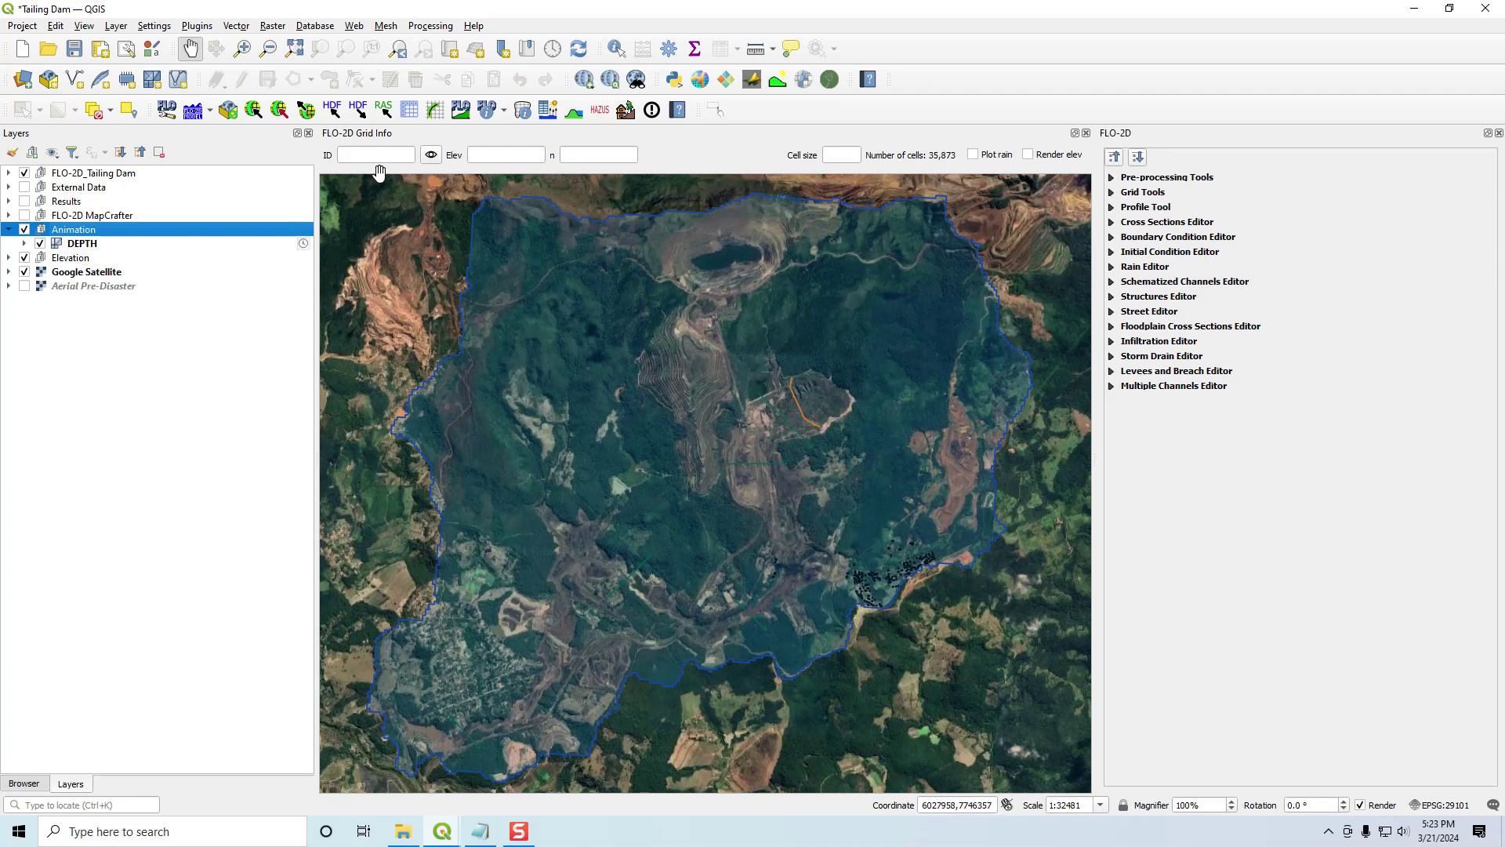
- Open the FLO-2D control variables and review the time series output and output interval under Time Lapse Output
left_click(411, 111)
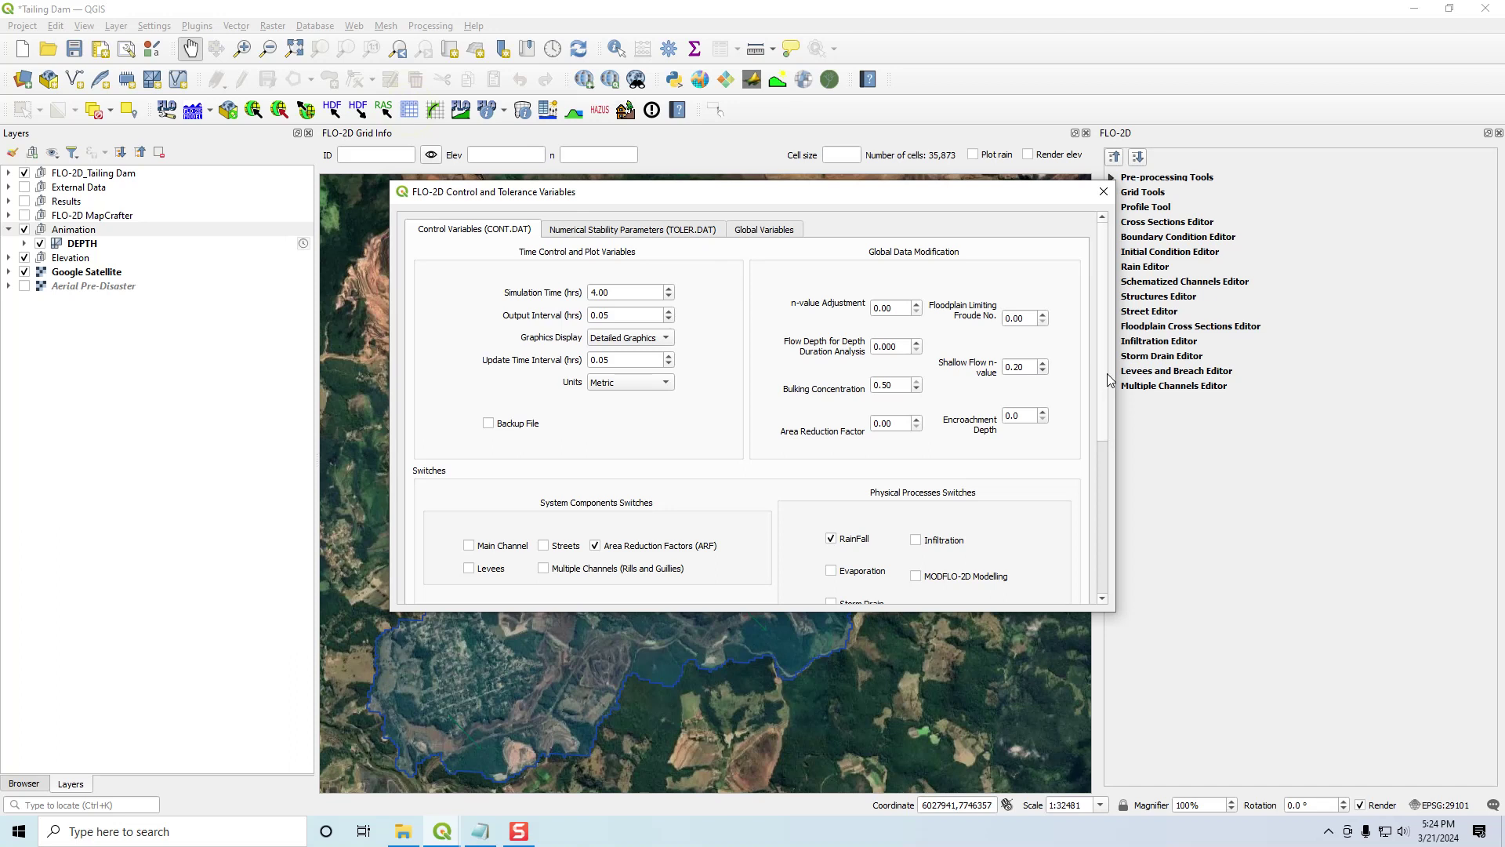
scroll(1109, 379, "down", 5)
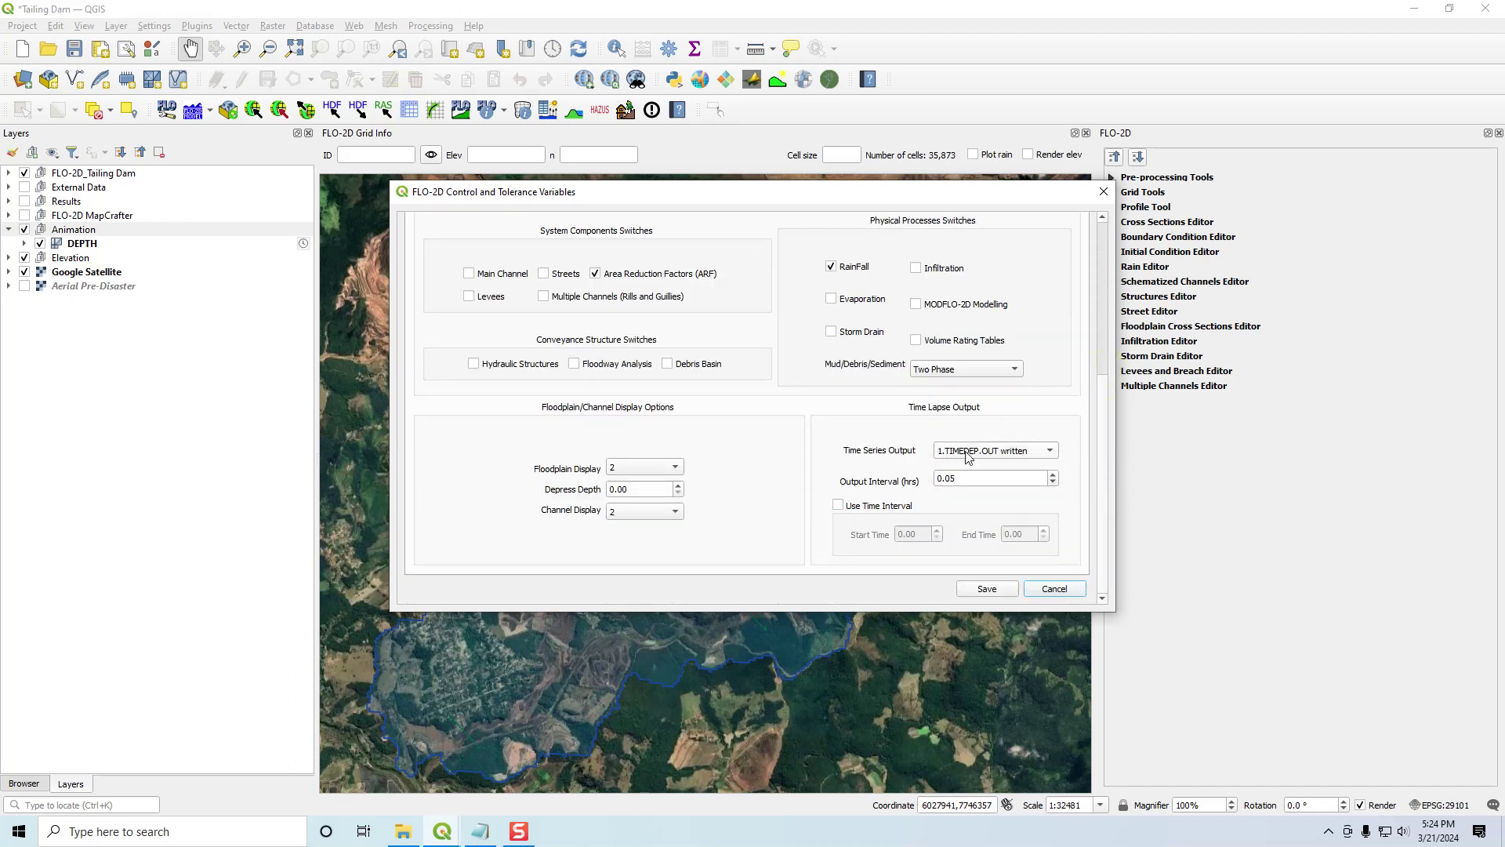
double_click(961, 479)
- Try out a start and end time interval for the time lapse output, and discard the changes to the control variables
left_click(839, 510)
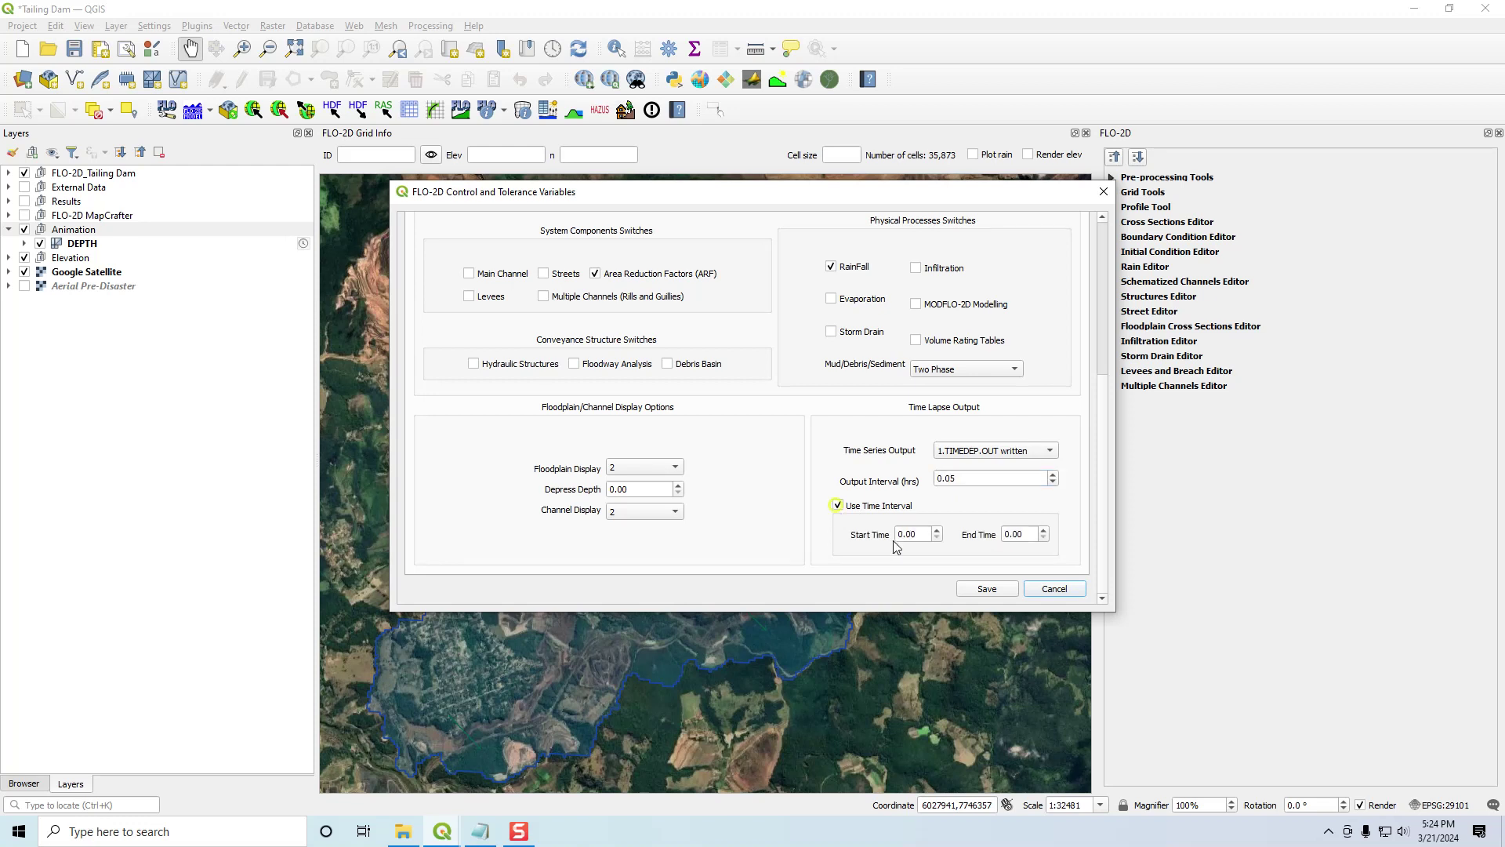
left_click(922, 535)
type("10")
left_click_drag(1025, 534, 999, 536)
type("2")
double_click(926, 534)
type("0")
left_click(862, 539)
left_click(838, 506)
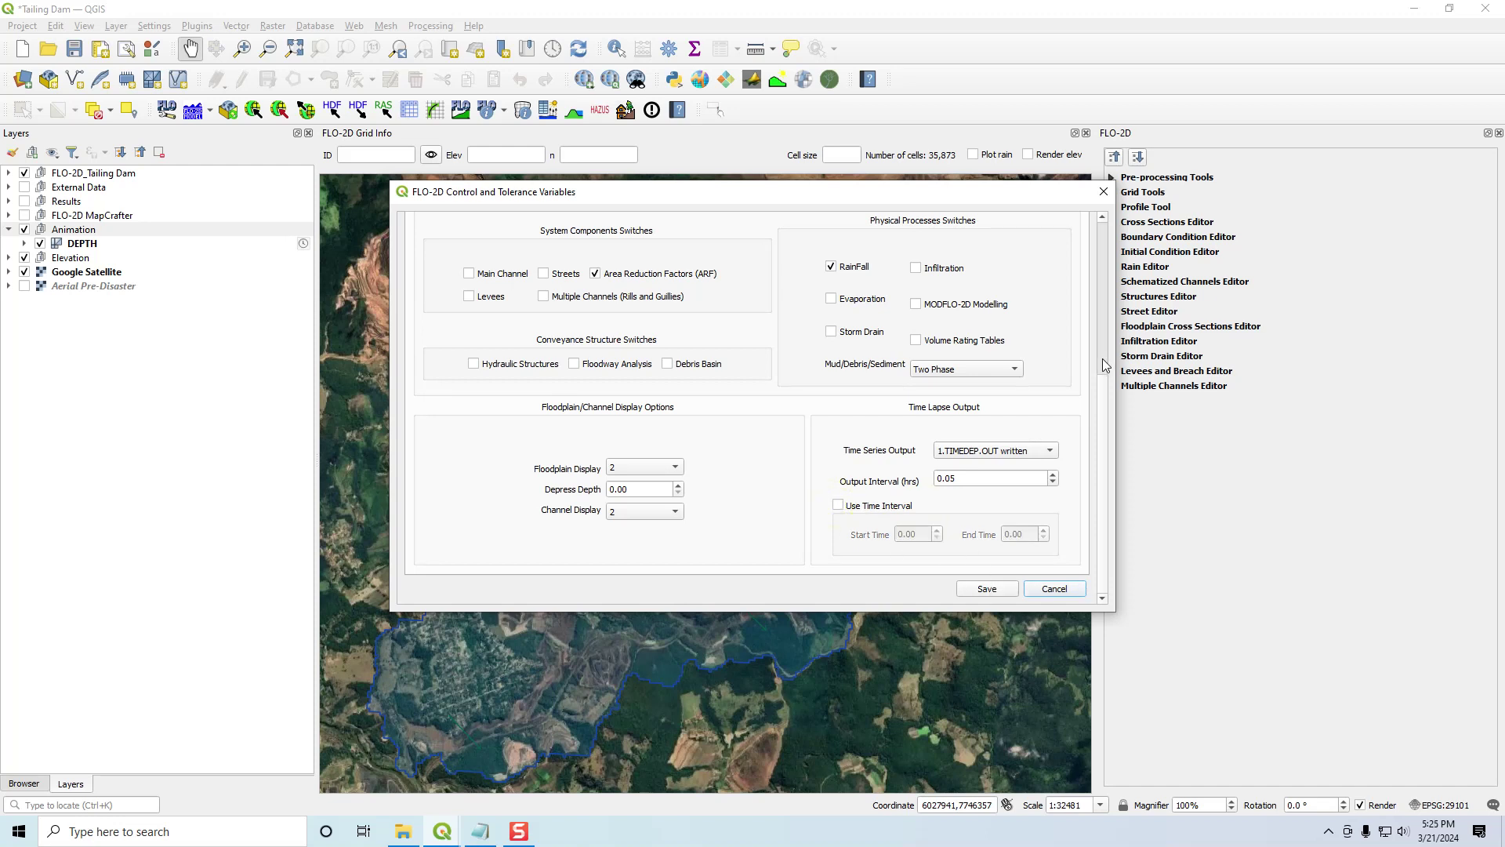
left_click(1058, 590)
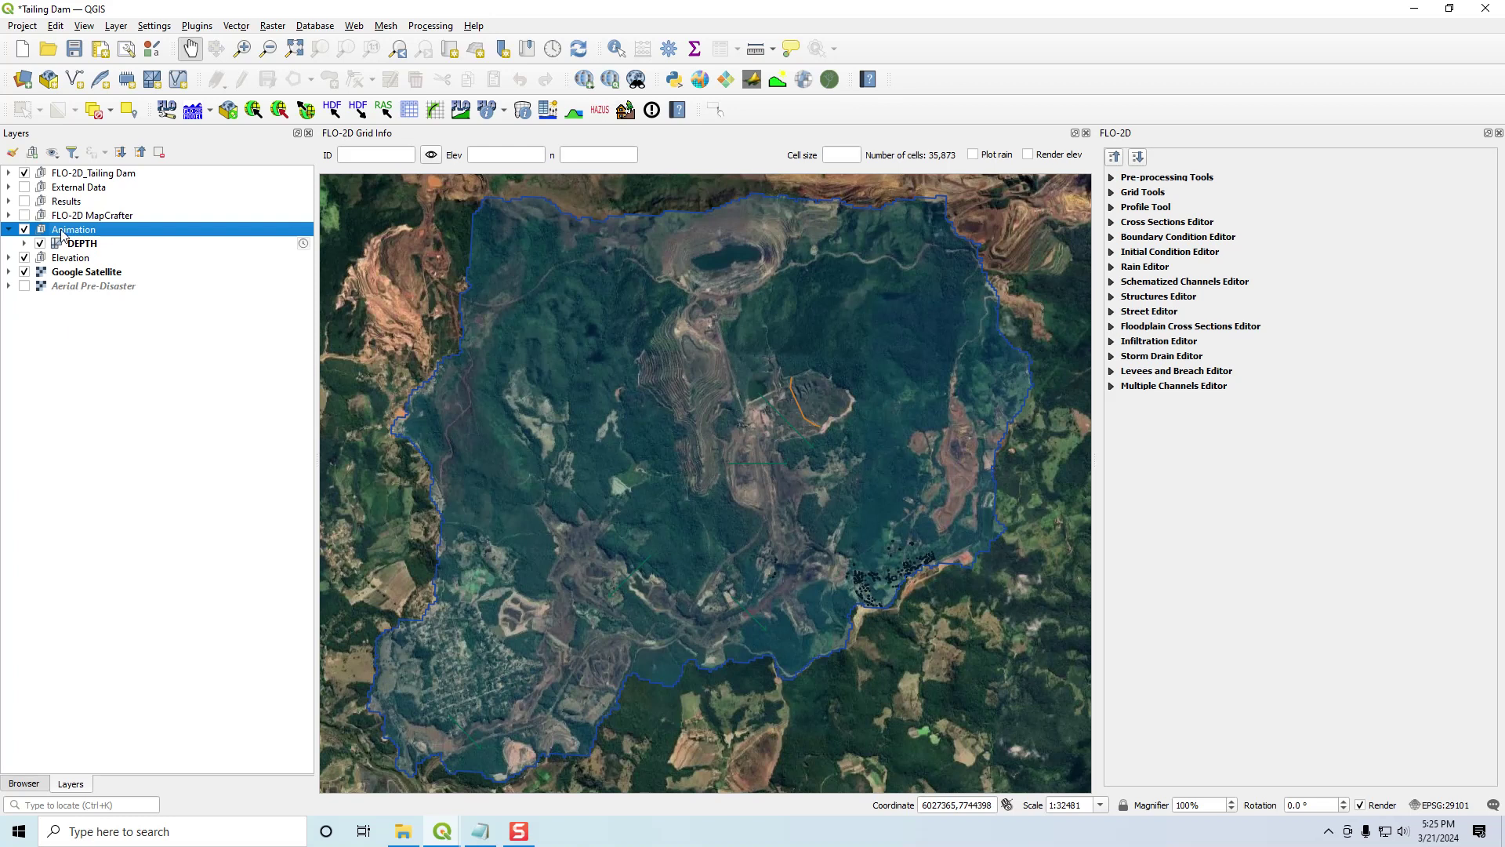
- Choose DEPTH.OUT from 5. Tailings Dam Tool > TDT Animation as the mesh dataset, and close the Data Source Manager without adding it
left_click(24, 81)
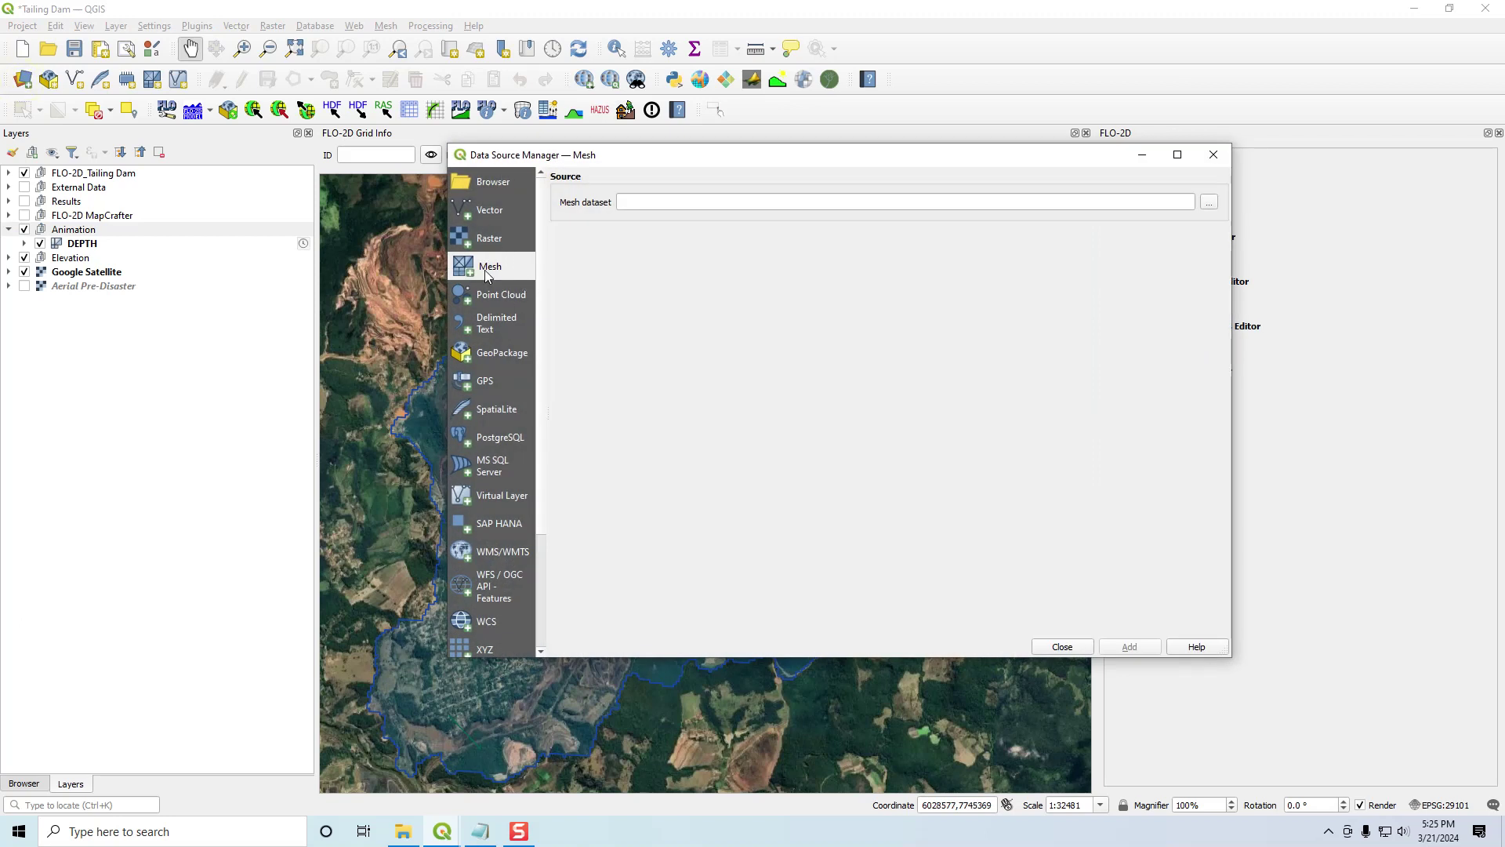
left_click(1209, 202)
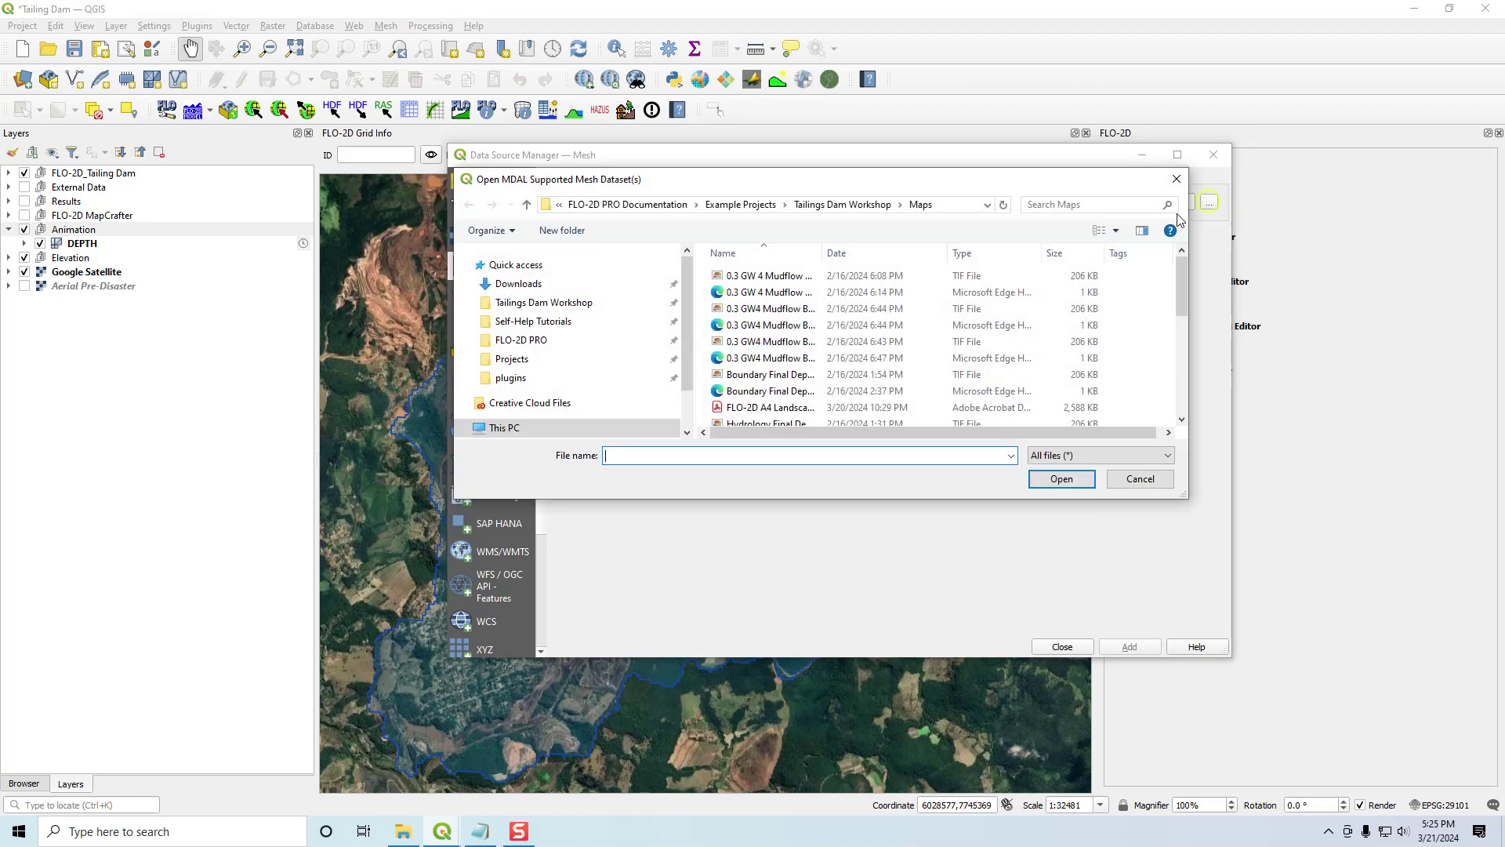
left_click(730, 205)
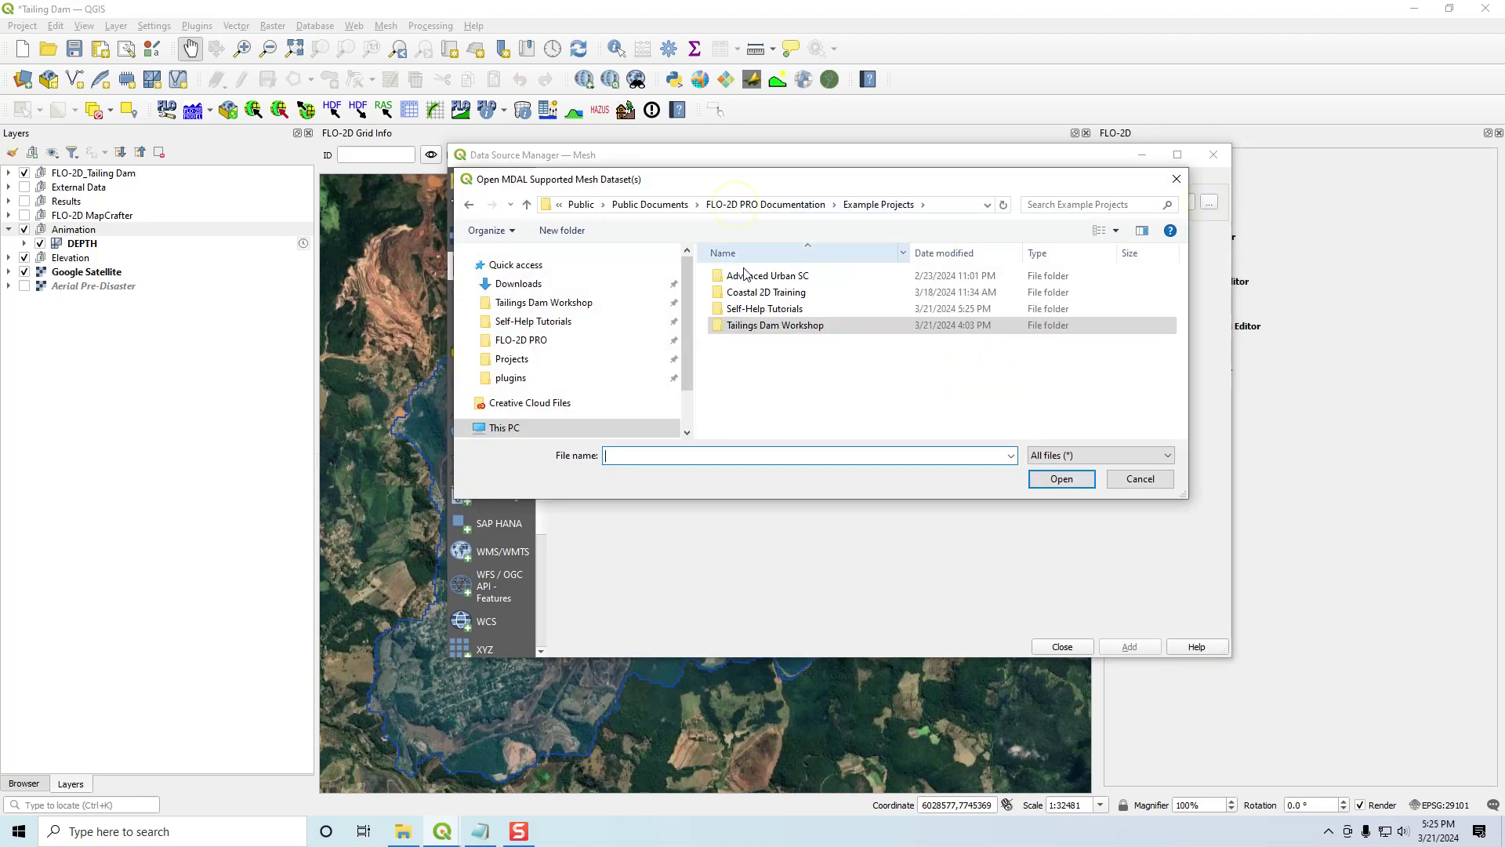
double_click(750, 329)
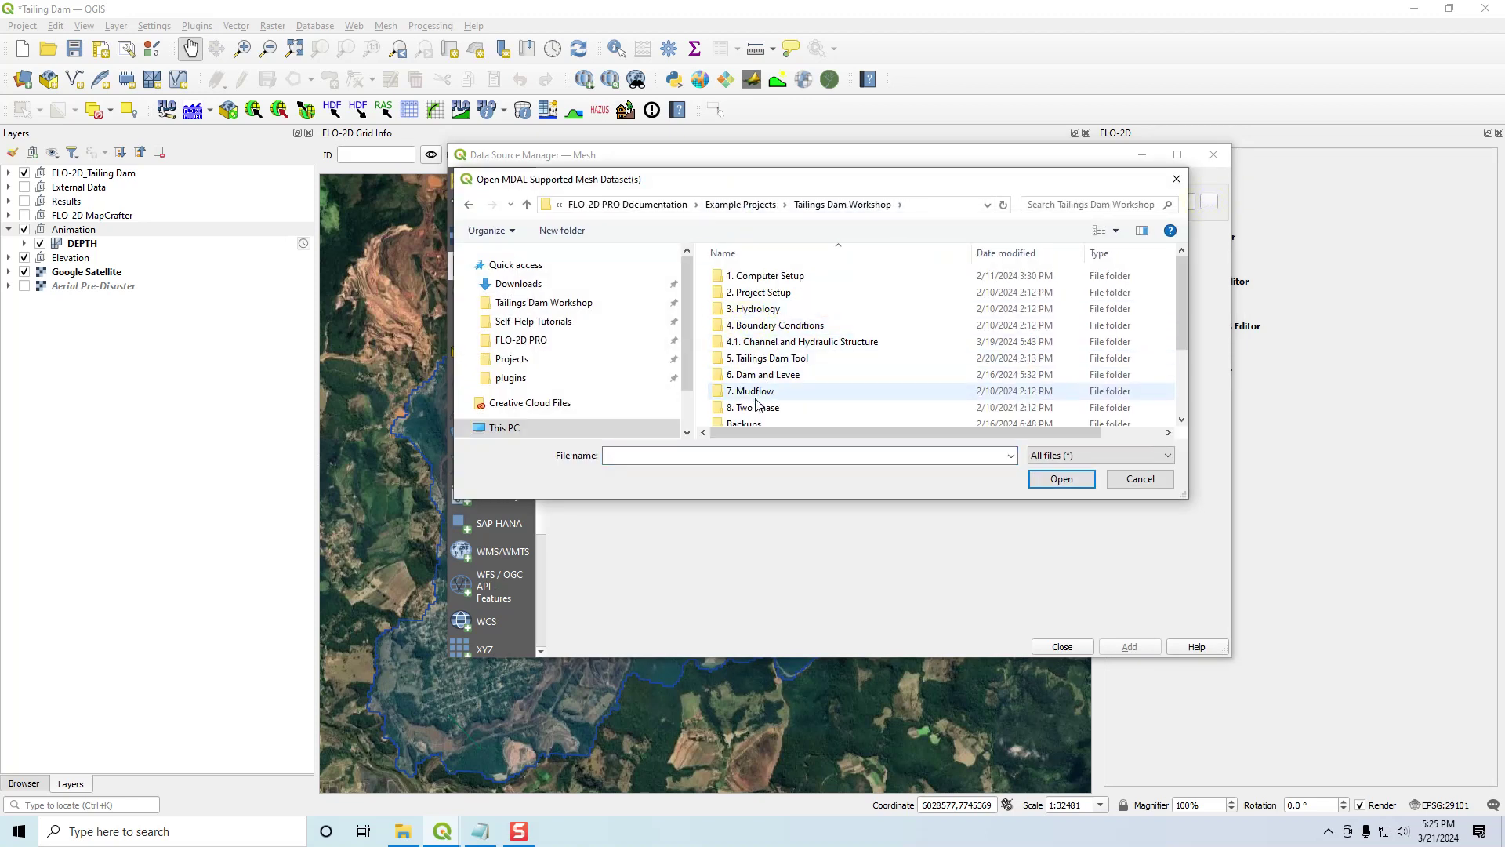
double_click(751, 358)
left_click(755, 326)
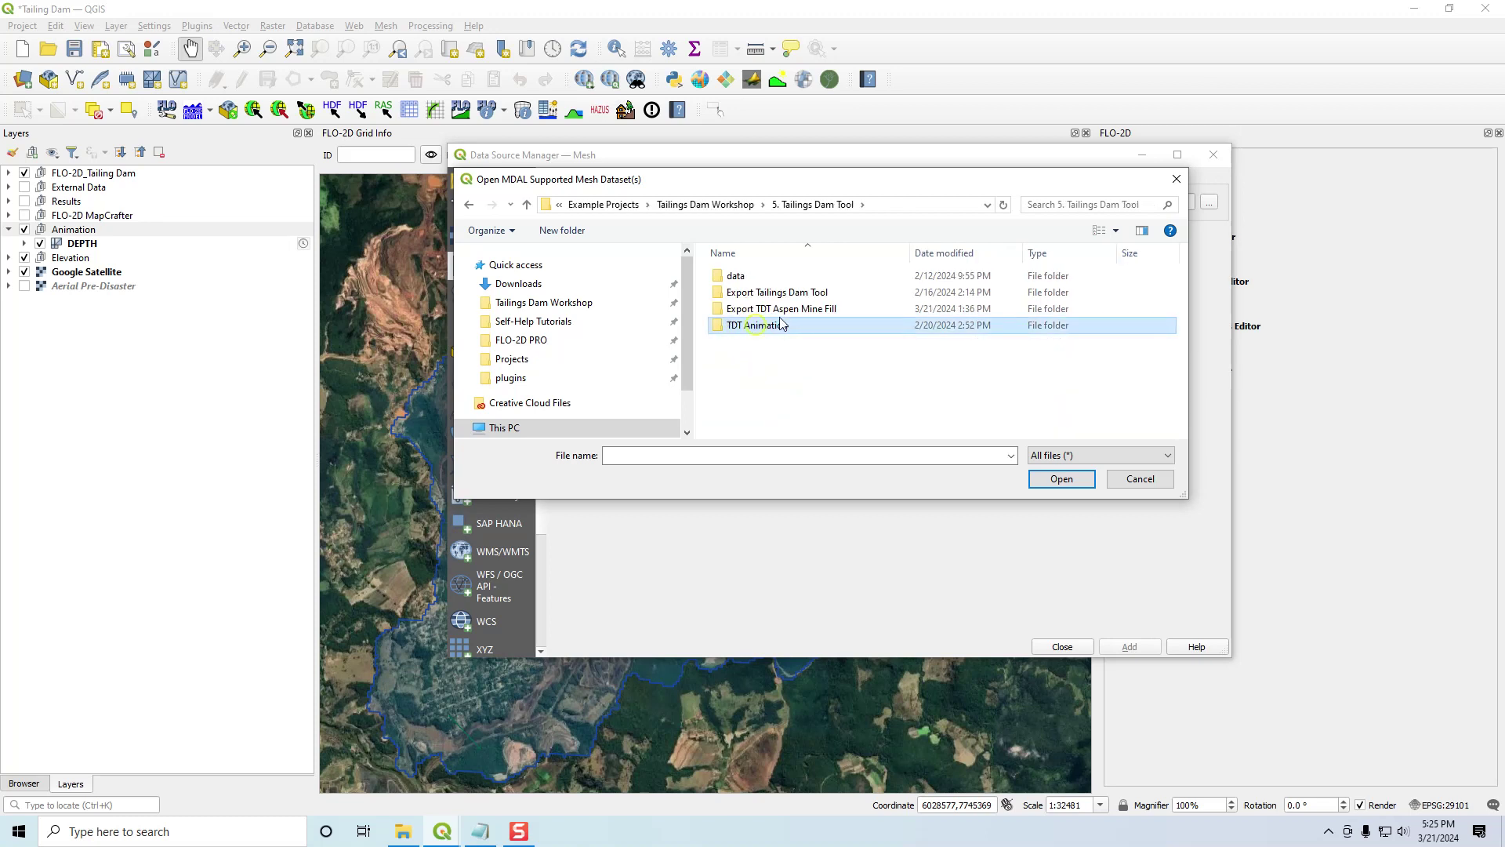
double_click(766, 327)
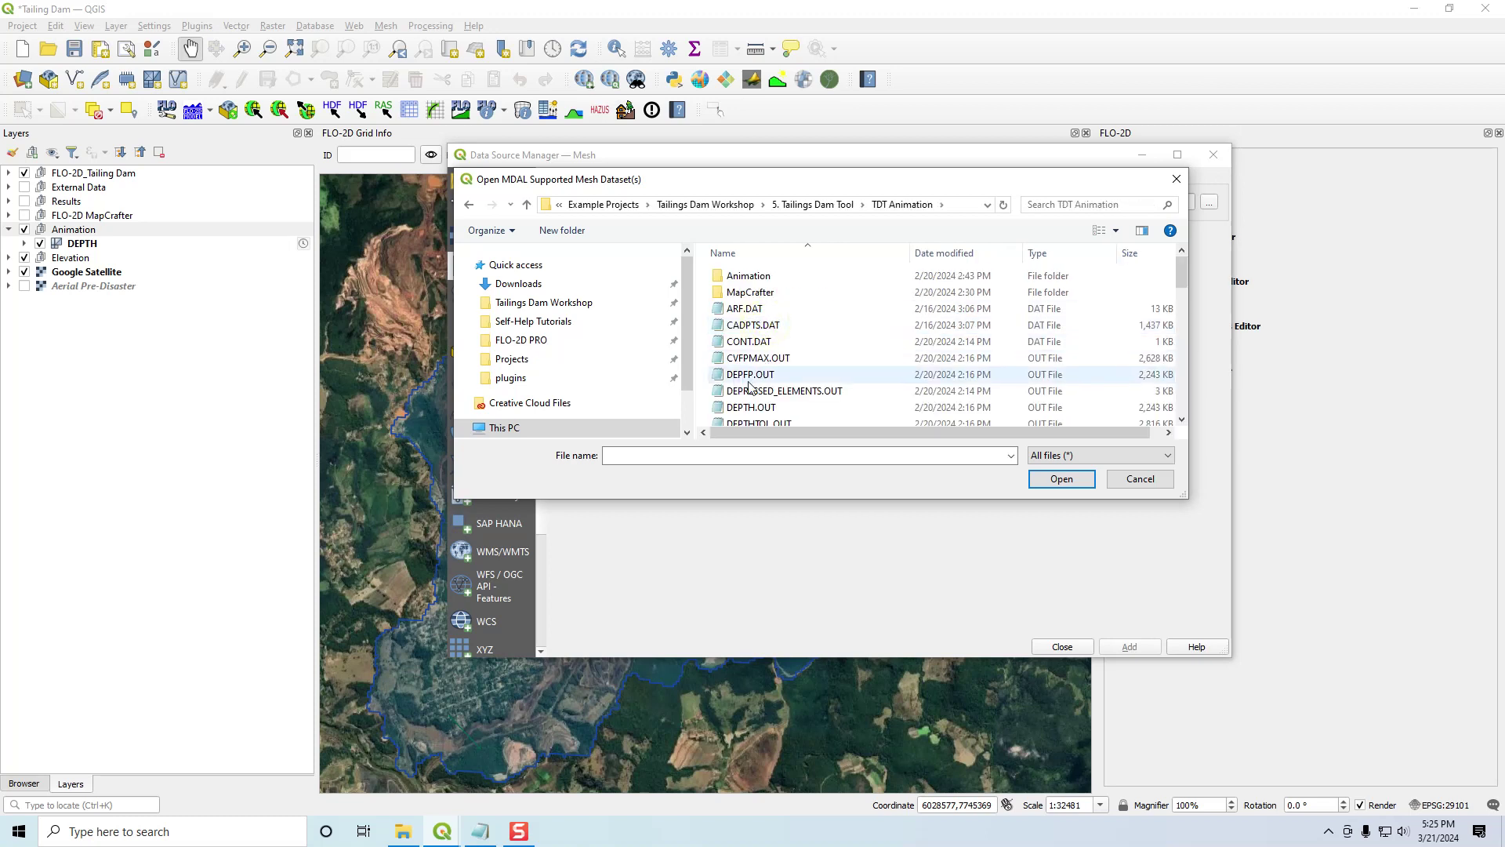
left_click(747, 408)
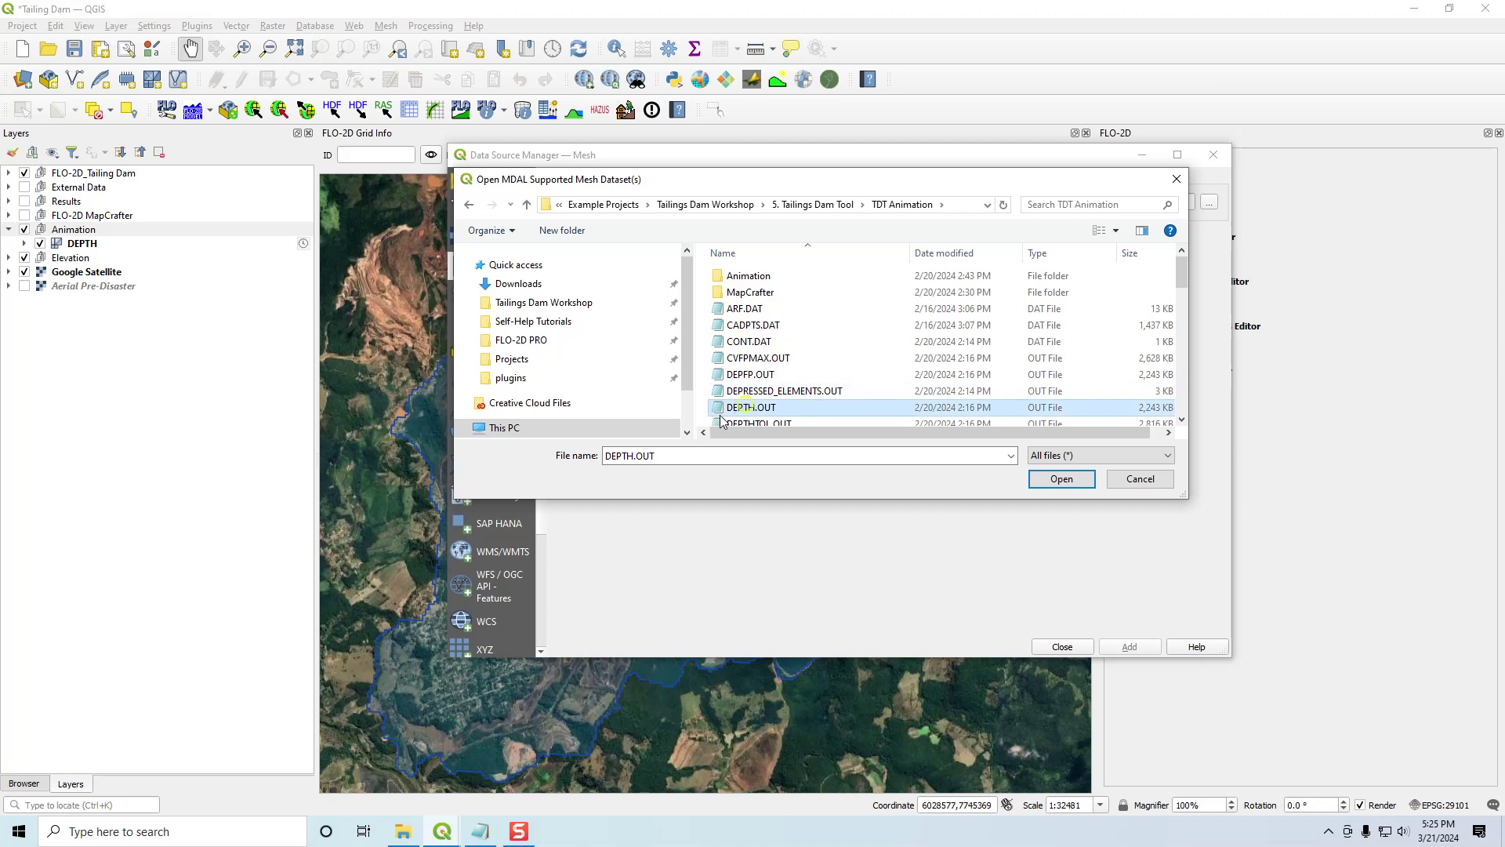
left_click(1061, 479)
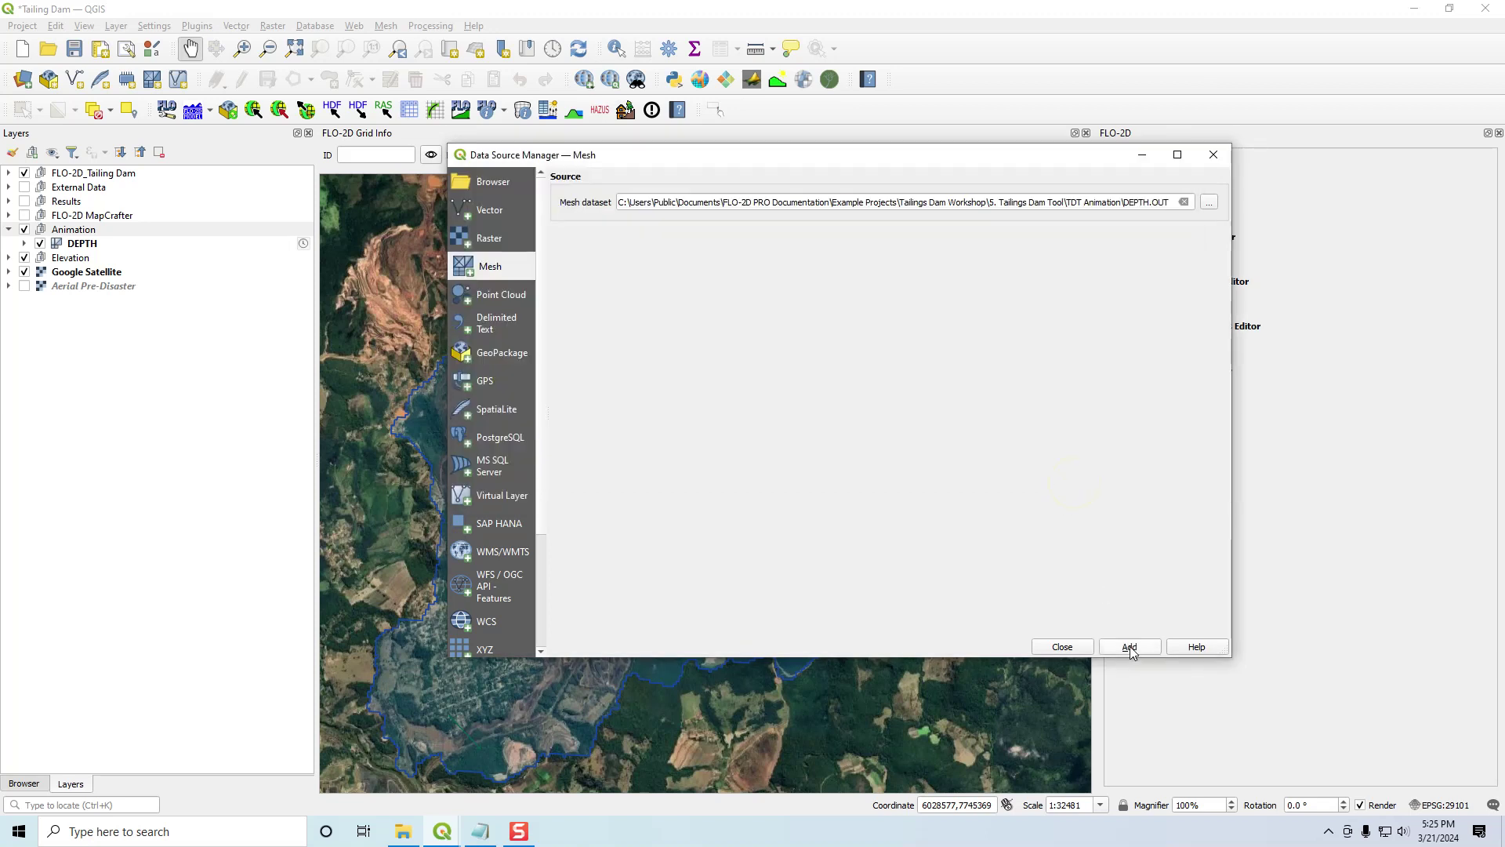
left_click(1060, 646)
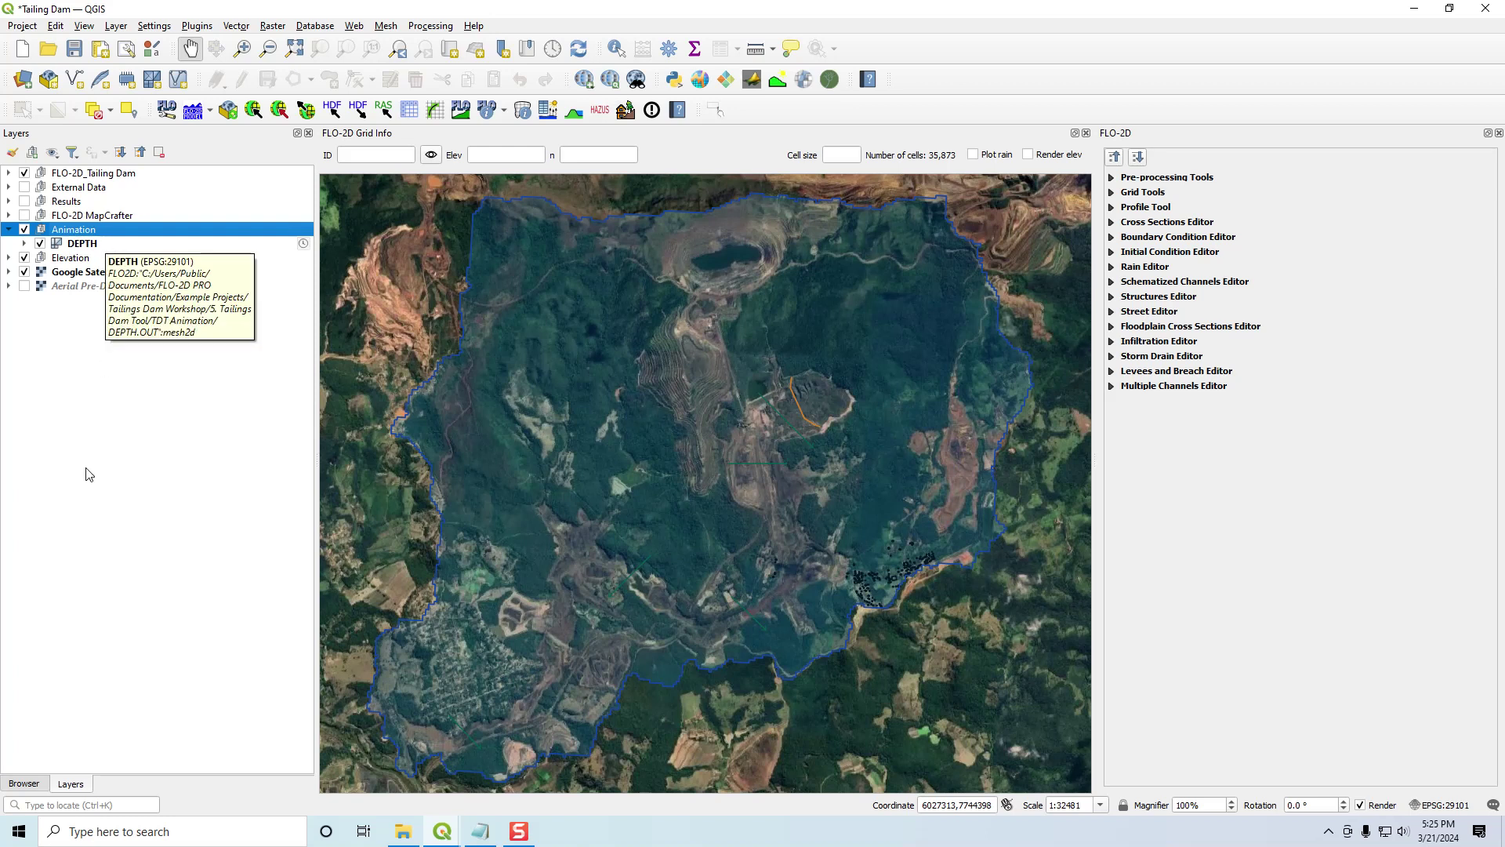
- Open the Layer Styling panel for the DEPTH layer and dock it as a tab together with the FLO-2D panel
left_click(84, 244)
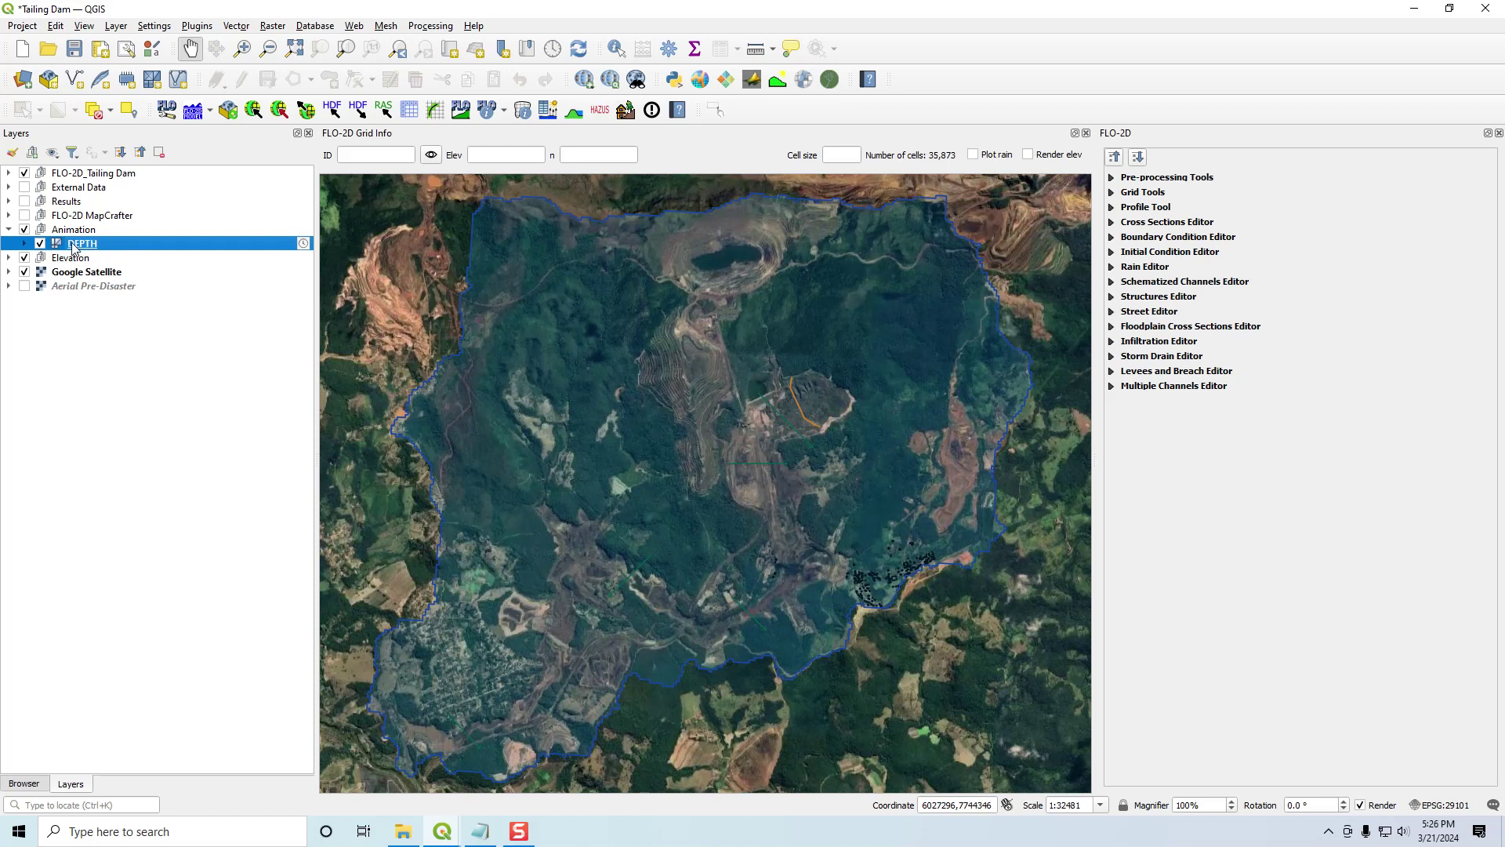
left_click(12, 152)
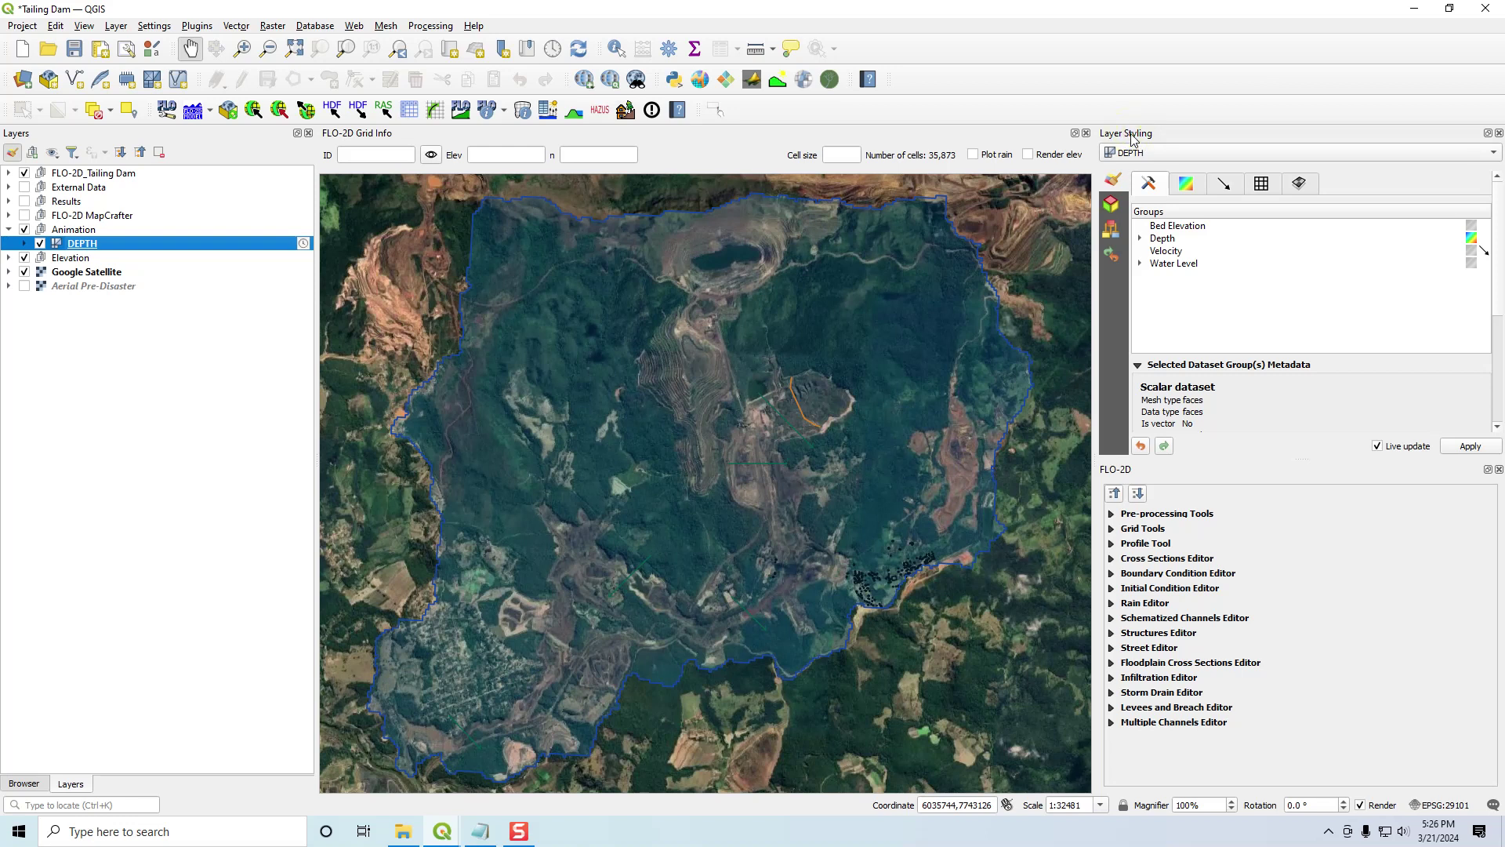
left_click_drag(1132, 138, 1150, 285)
left_click(1188, 785)
left_click(1137, 785)
left_click(1178, 785)
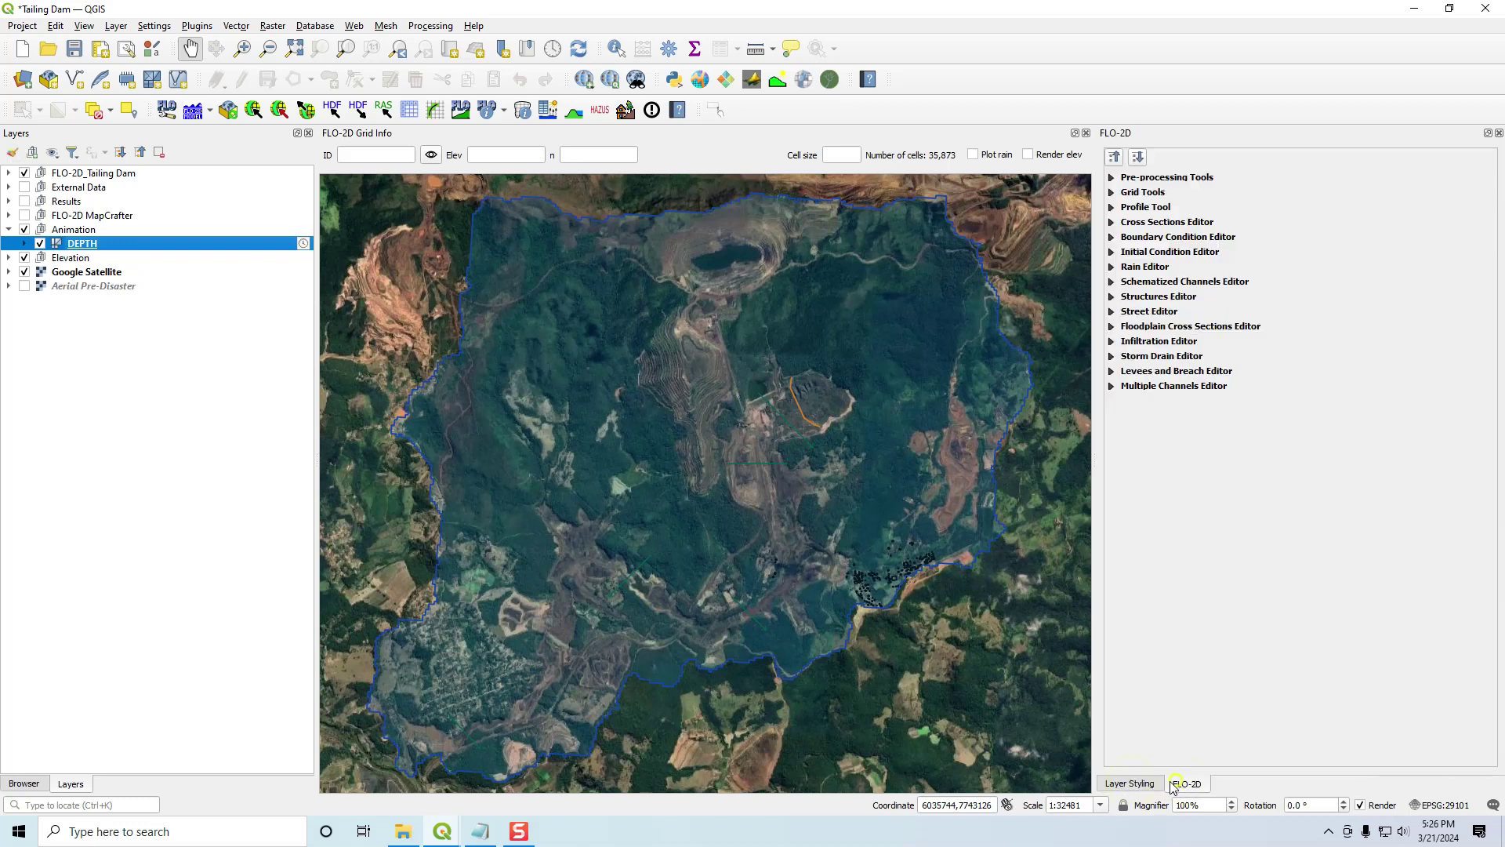
left_click(1141, 785)
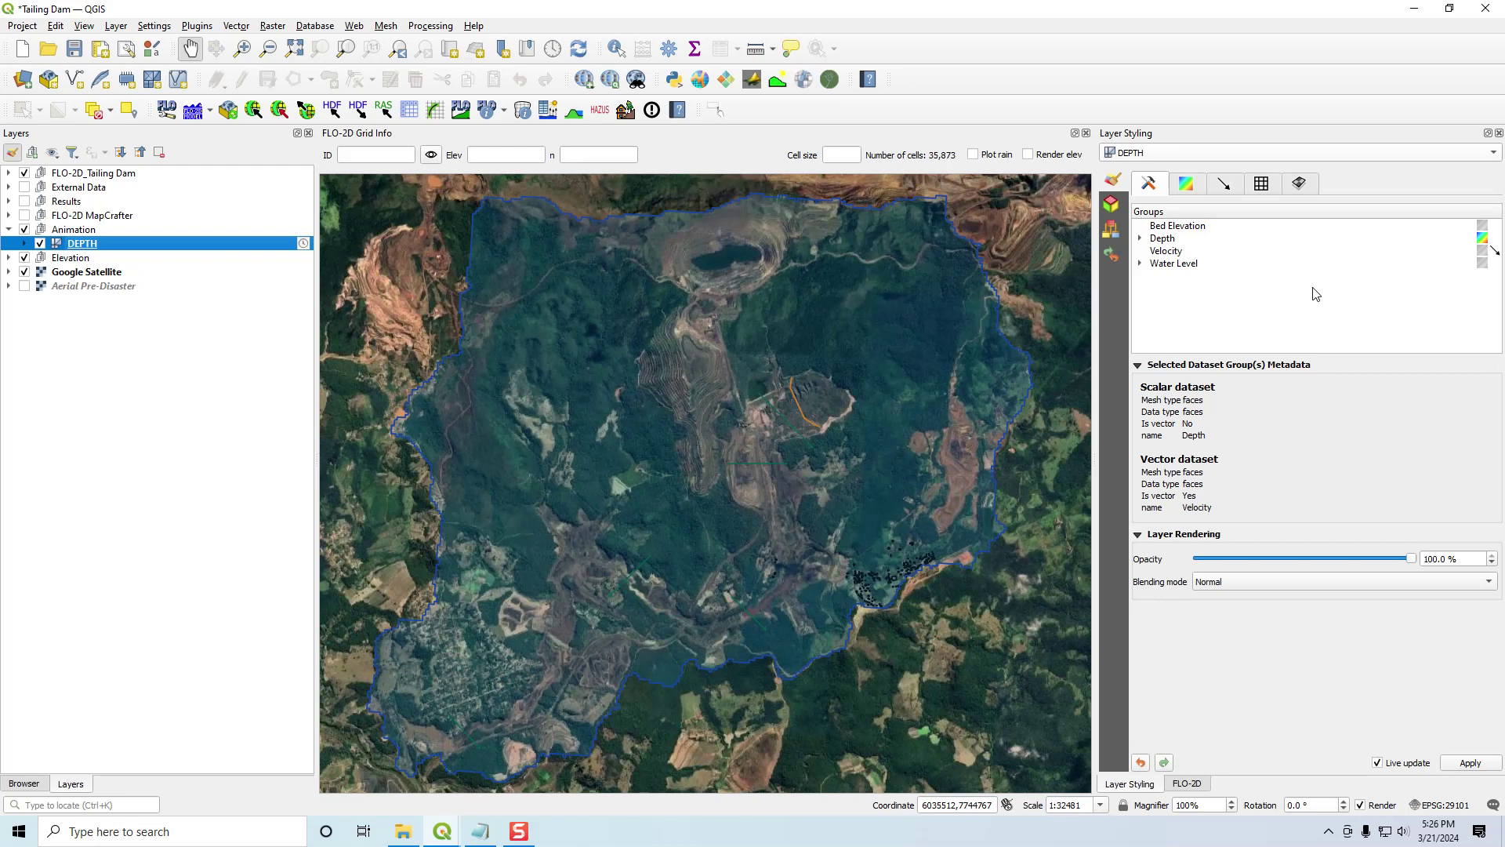
- Try the Bed Elevation, Depth, Depth Maximums and Velocity datasets as the active contours of the DEPTH mesh
left_click(1482, 227)
left_click(1483, 226)
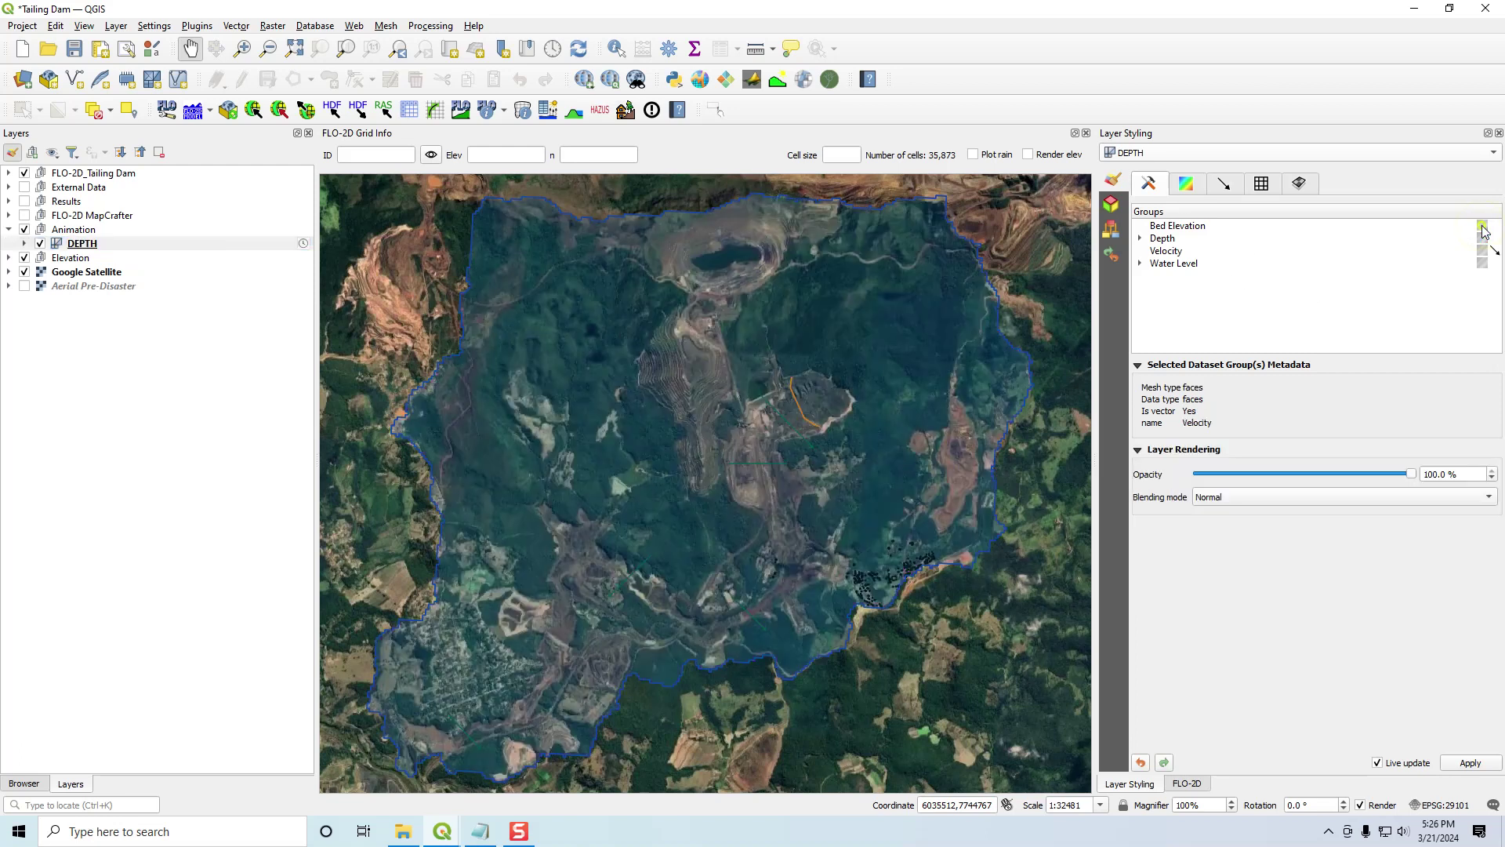
left_click(1140, 238)
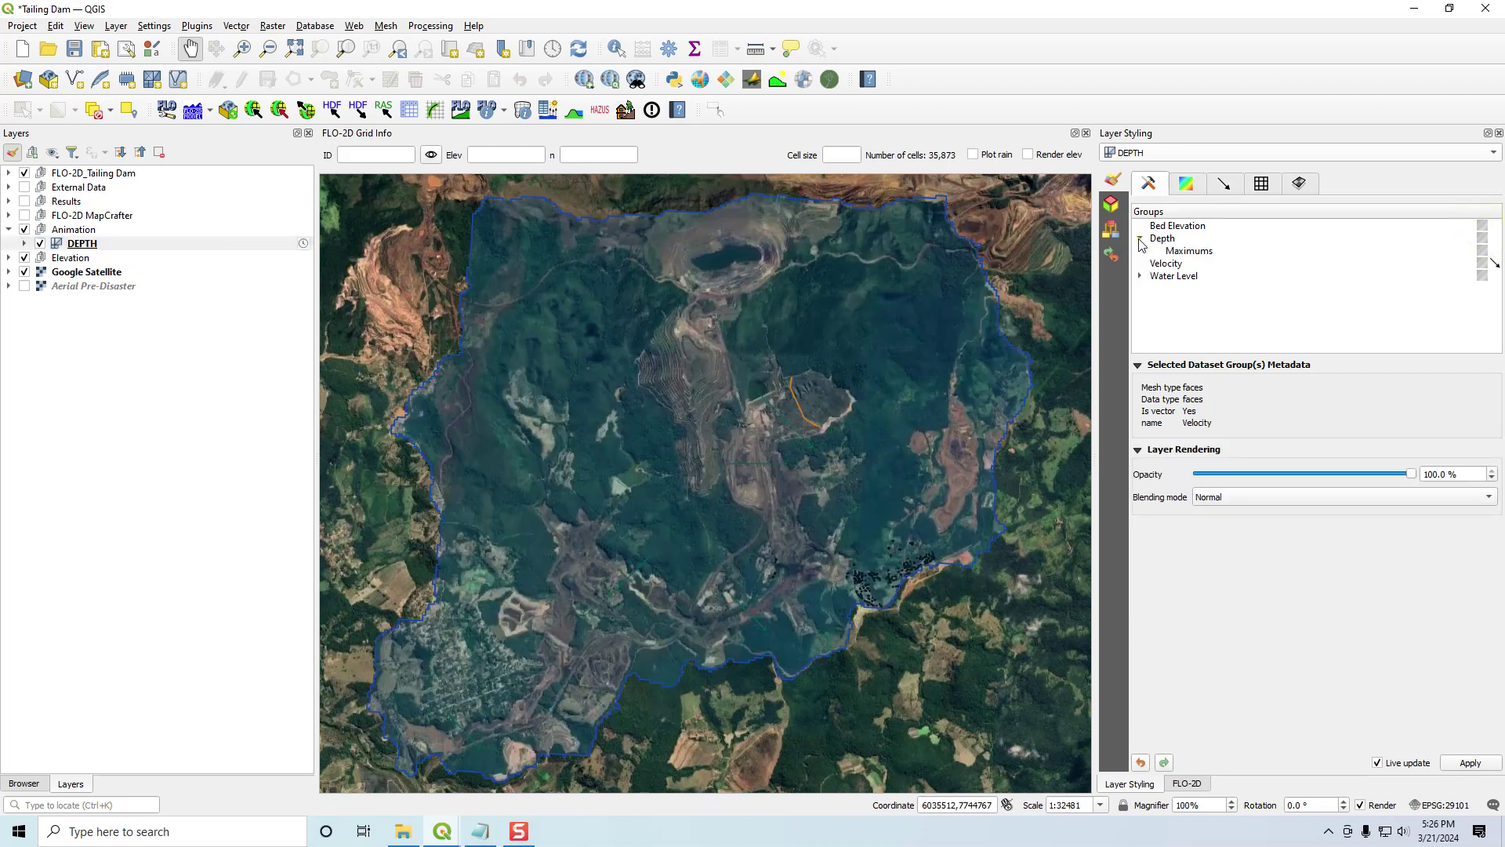
left_click(1482, 238)
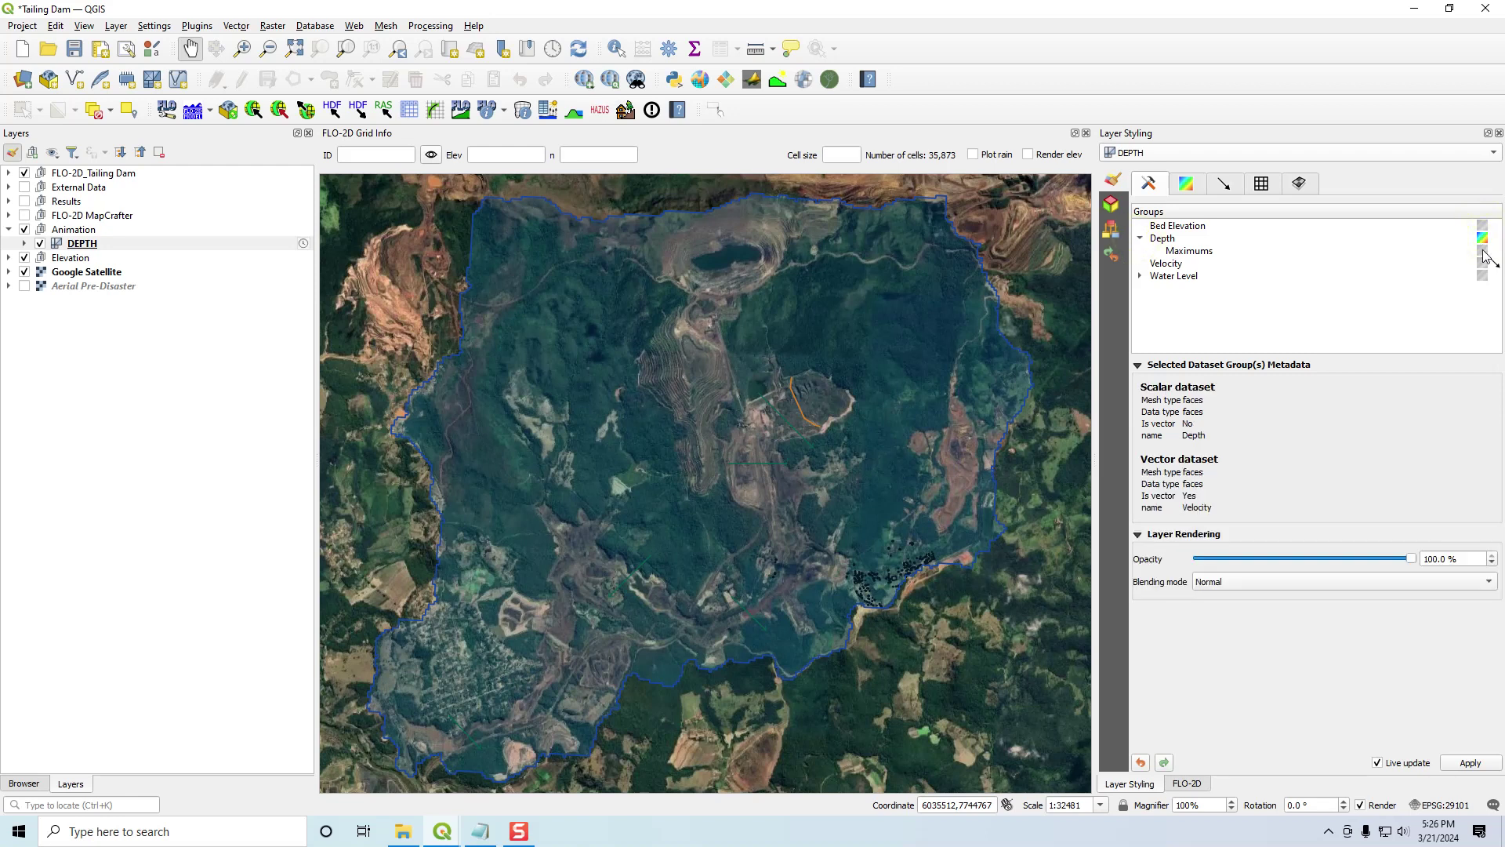
left_click(1482, 250)
left_click(1483, 252)
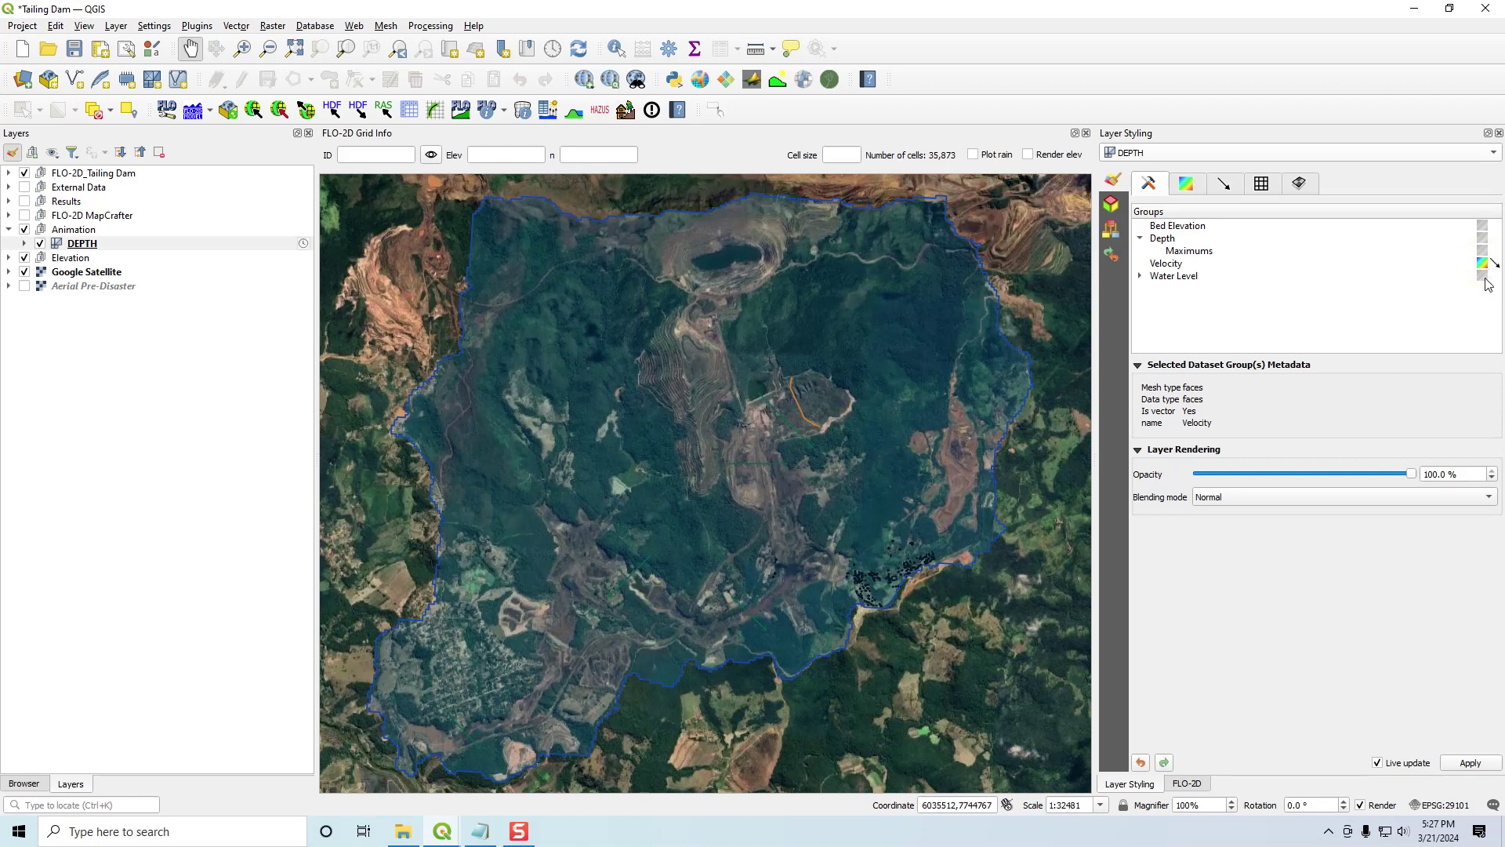
- Preview the Water Level and Water Level Maximums contours, and make Depth the active contour dataset again
left_click(1141, 276)
left_click(1483, 276)
left_click(1483, 288)
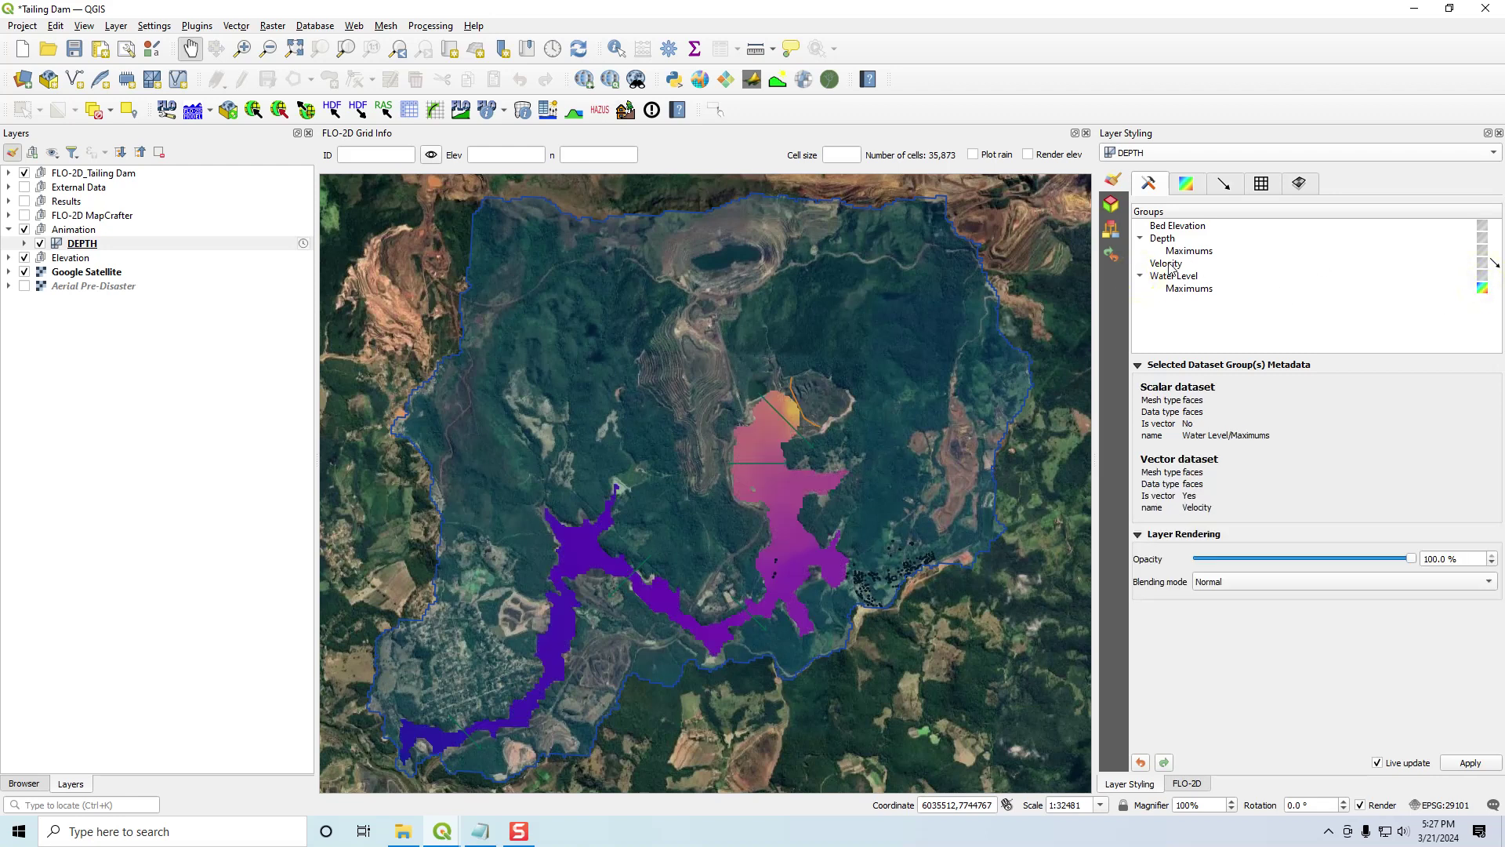
left_click(1482, 239)
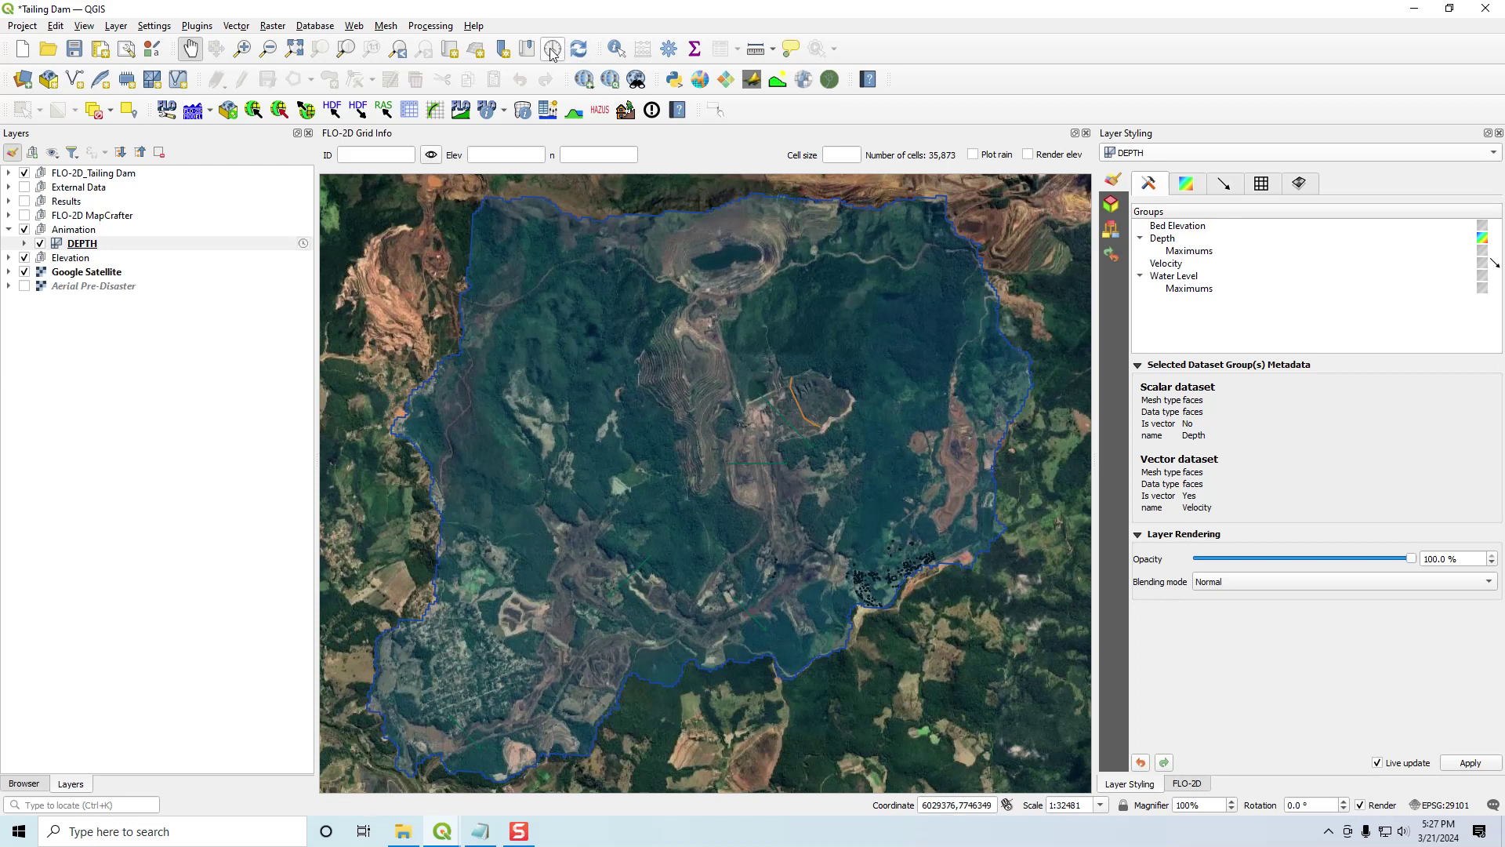
- Open the Temporal Controller in place of the FLO-2D Grid Info panel and set the animation range to the full time range
left_click(1087, 133)
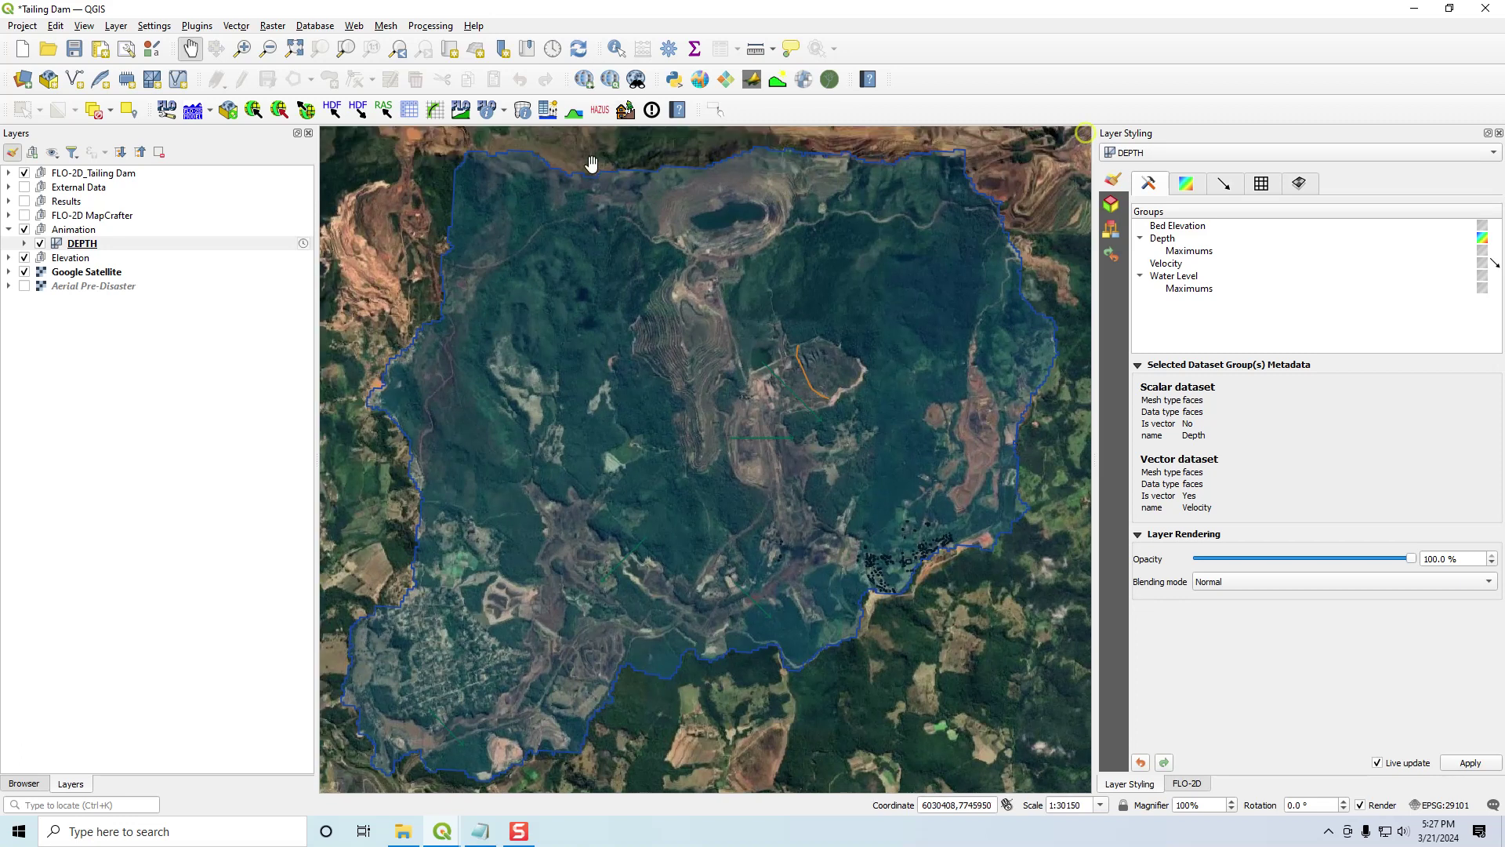
left_click(552, 49)
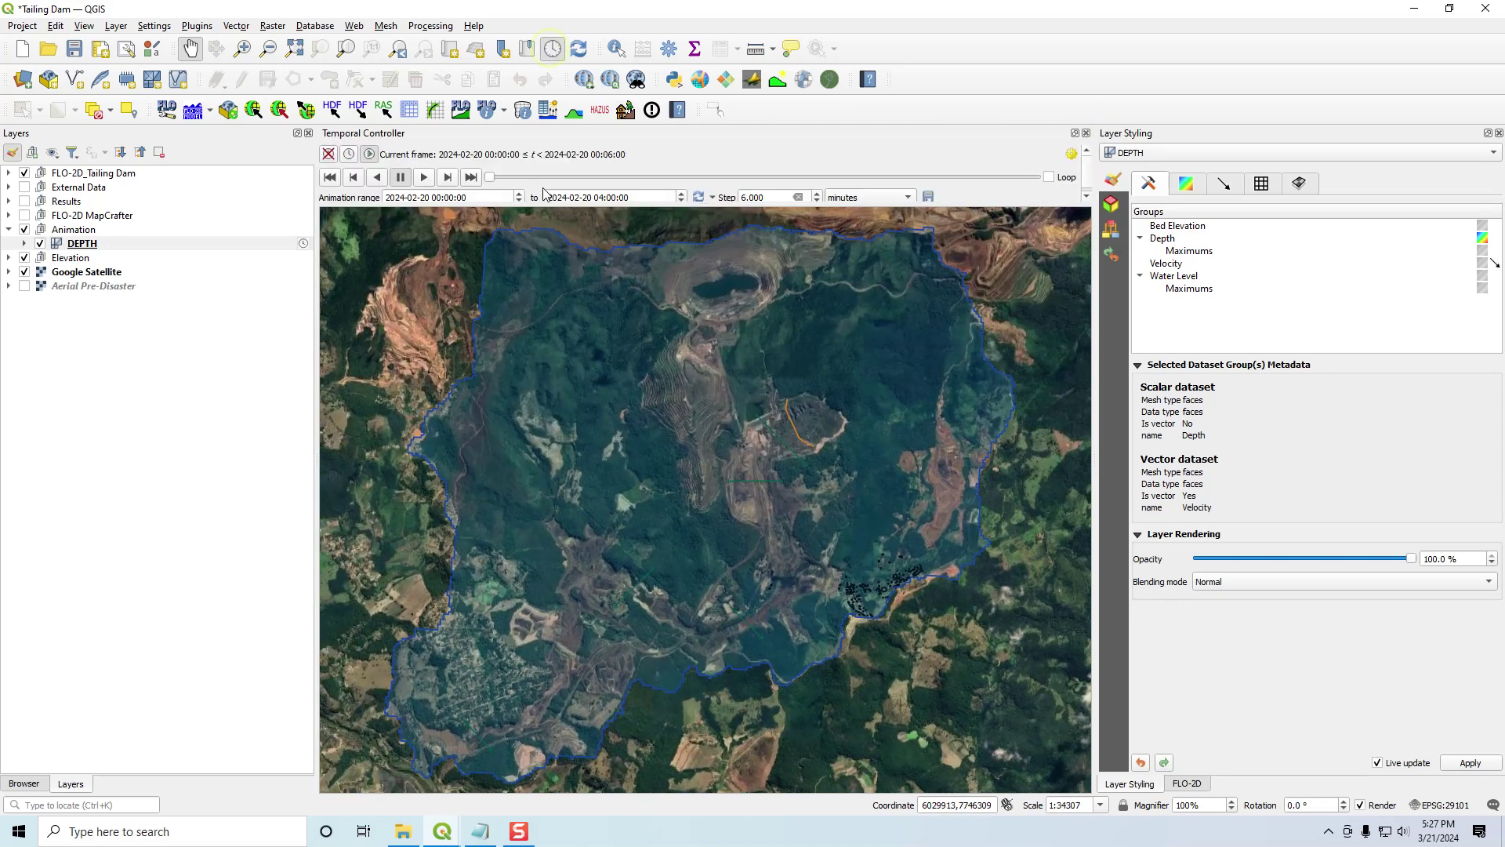
left_click_drag(673, 206, 673, 219)
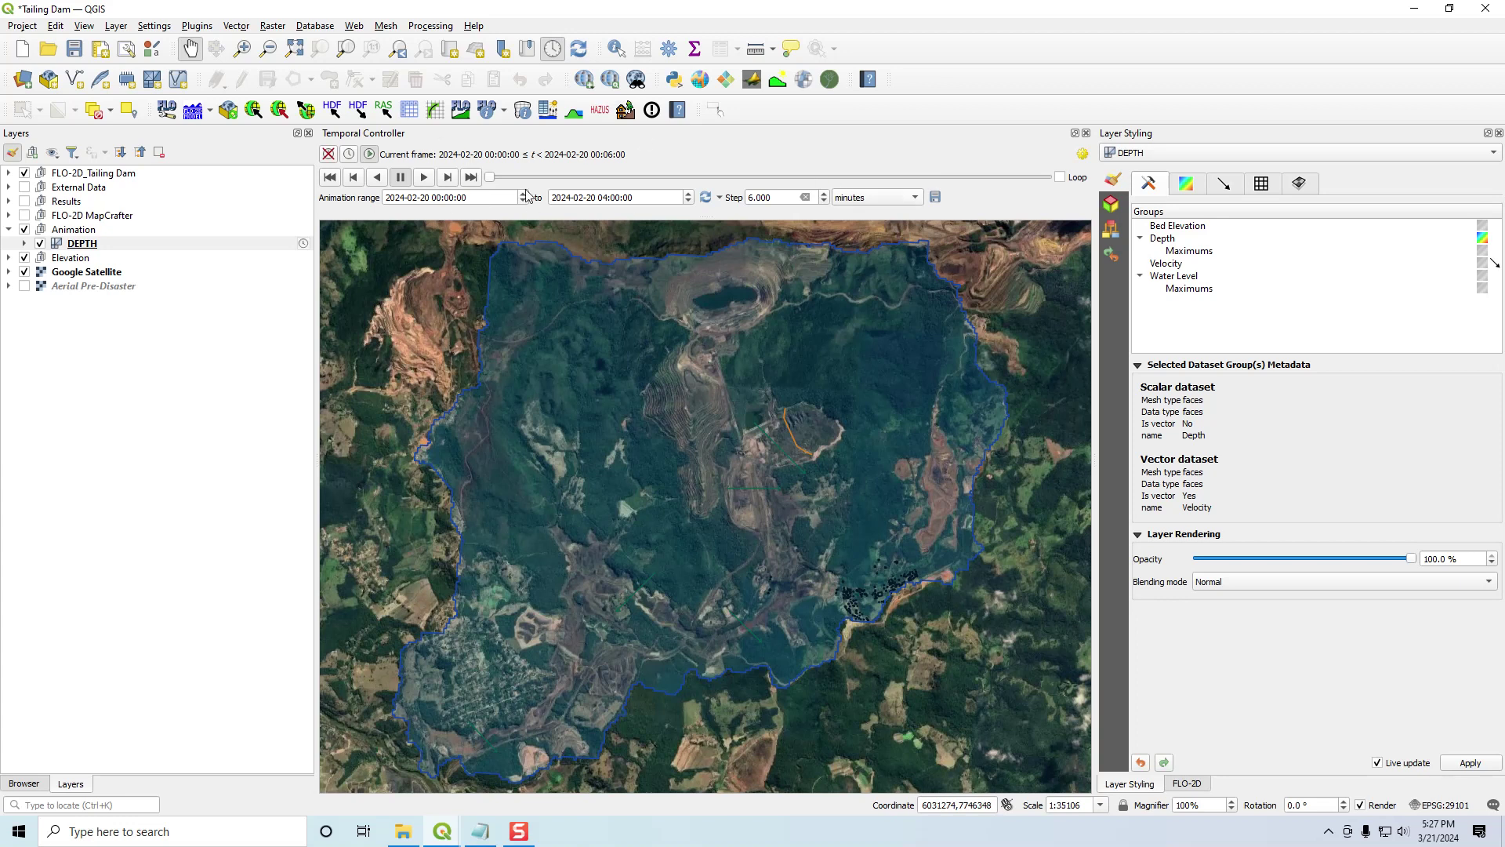
left_click(705, 197)
double_click(603, 199)
left_click(672, 153)
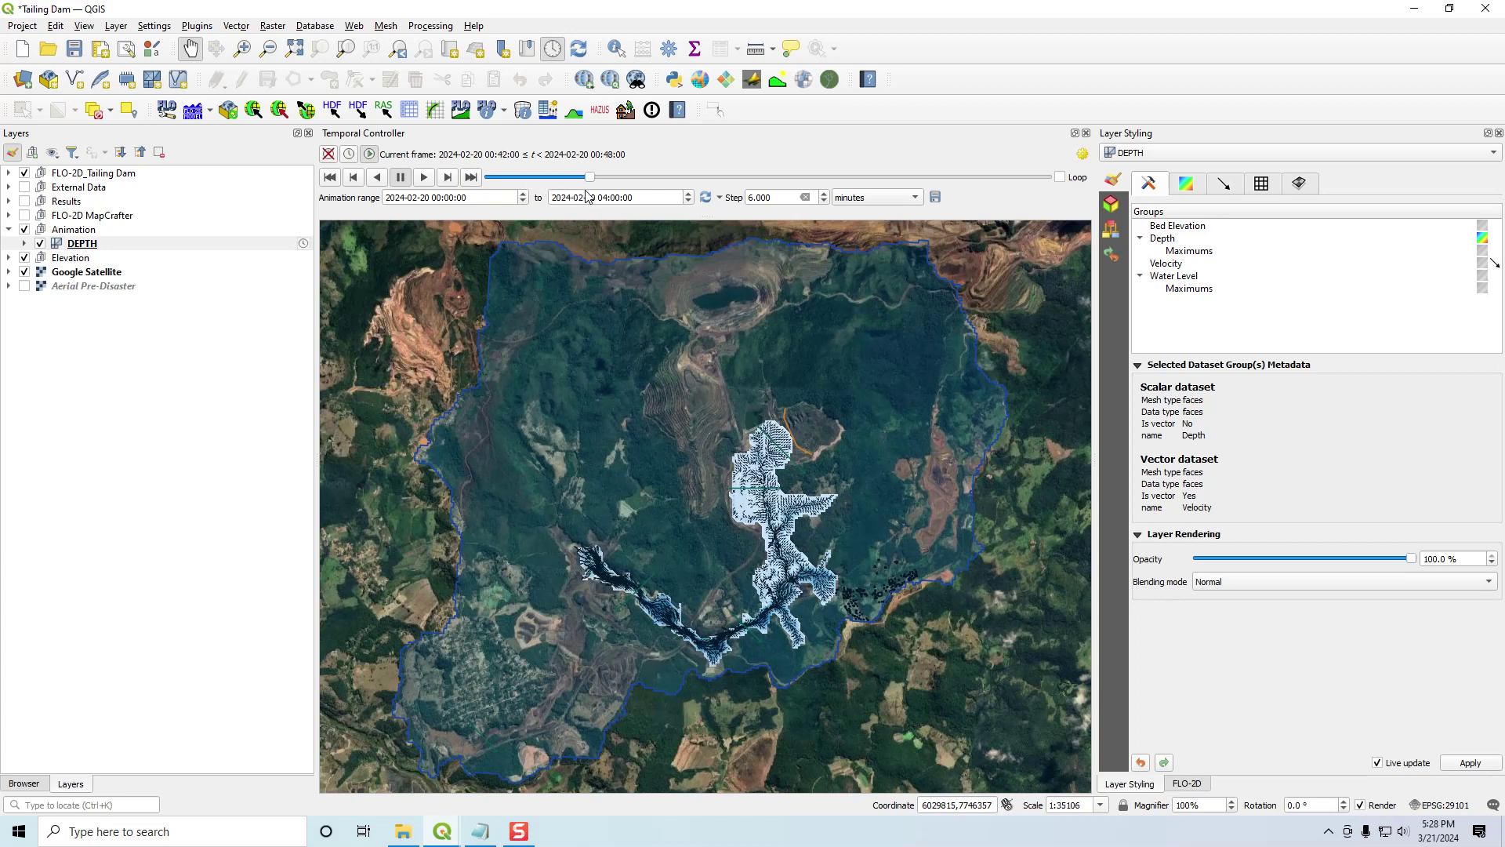
- Step through the depth animation frame by frame from 00:00:00, and go back to the frame starting at 00:54:00
left_click_drag(661, 177, 490, 179)
left_click(449, 178)
left_click(449, 178)
left_click(449, 178)
left_click(449, 178)
left_click(449, 178)
left_click(449, 178)
left_click(449, 178)
left_click(449, 178)
left_click(450, 178)
left_click(449, 178)
left_click(449, 178)
left_click(449, 178)
left_click(449, 178)
left_click(450, 178)
left_click(449, 178)
left_click(449, 178)
left_click(449, 178)
left_click(449, 178)
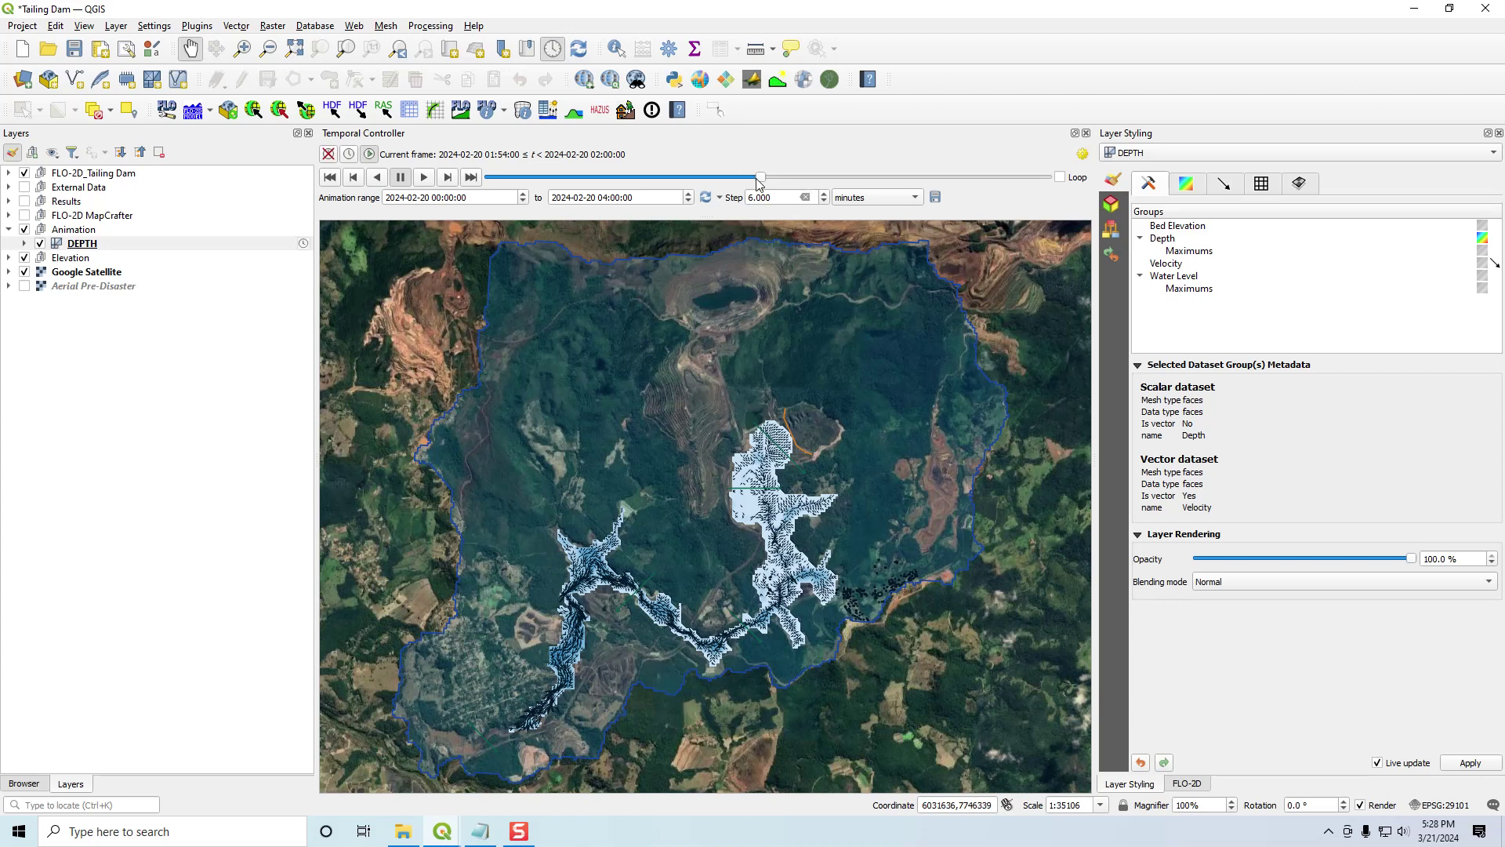
left_click_drag(763, 182, 623, 183)
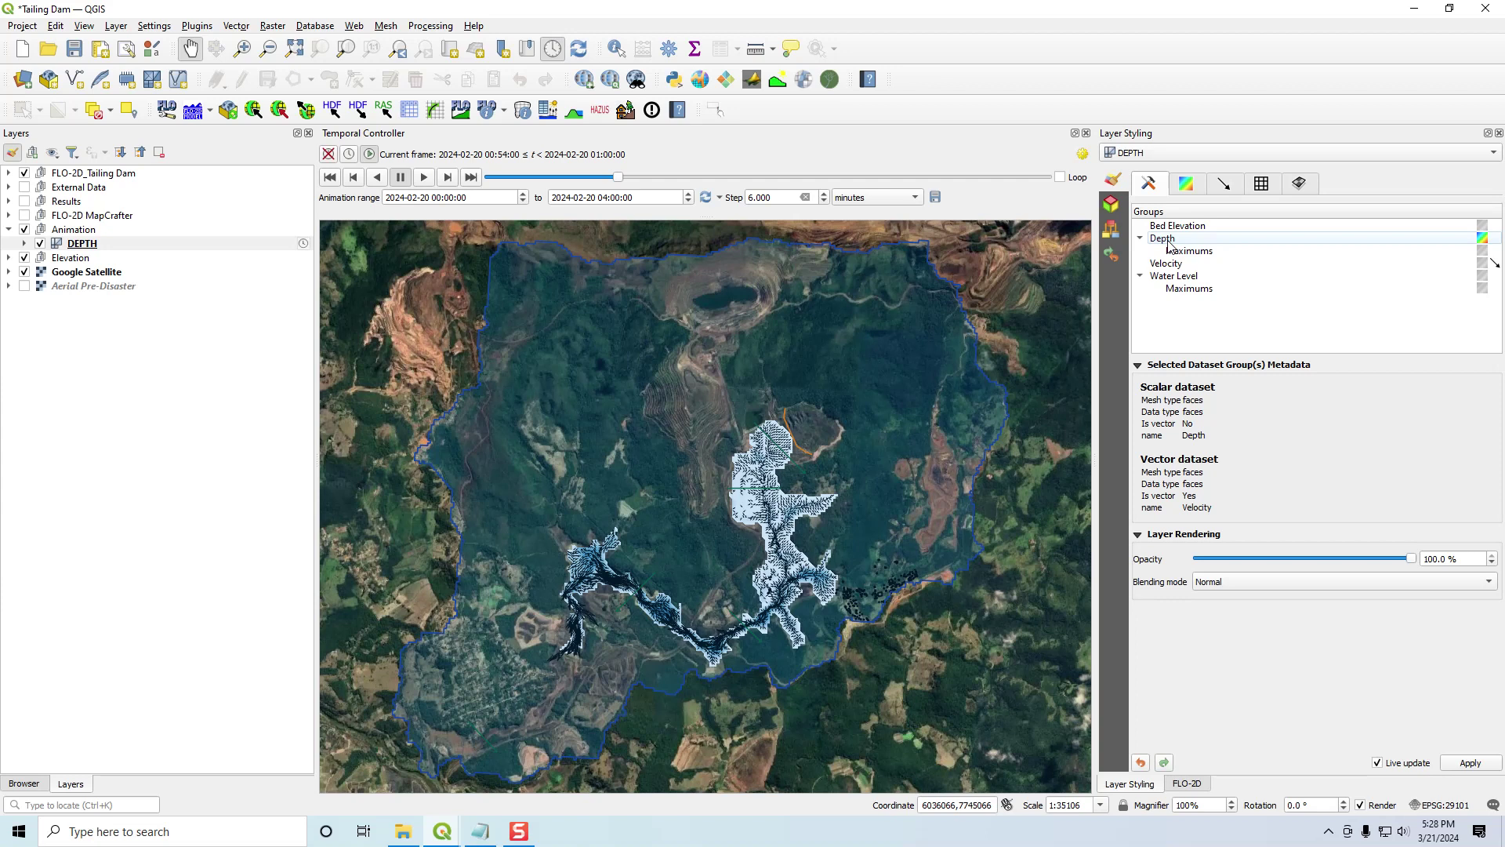
- Examine the colour ramp classes of the DEPTH mesh contours and the layers listed in the Results group
left_click(1187, 182)
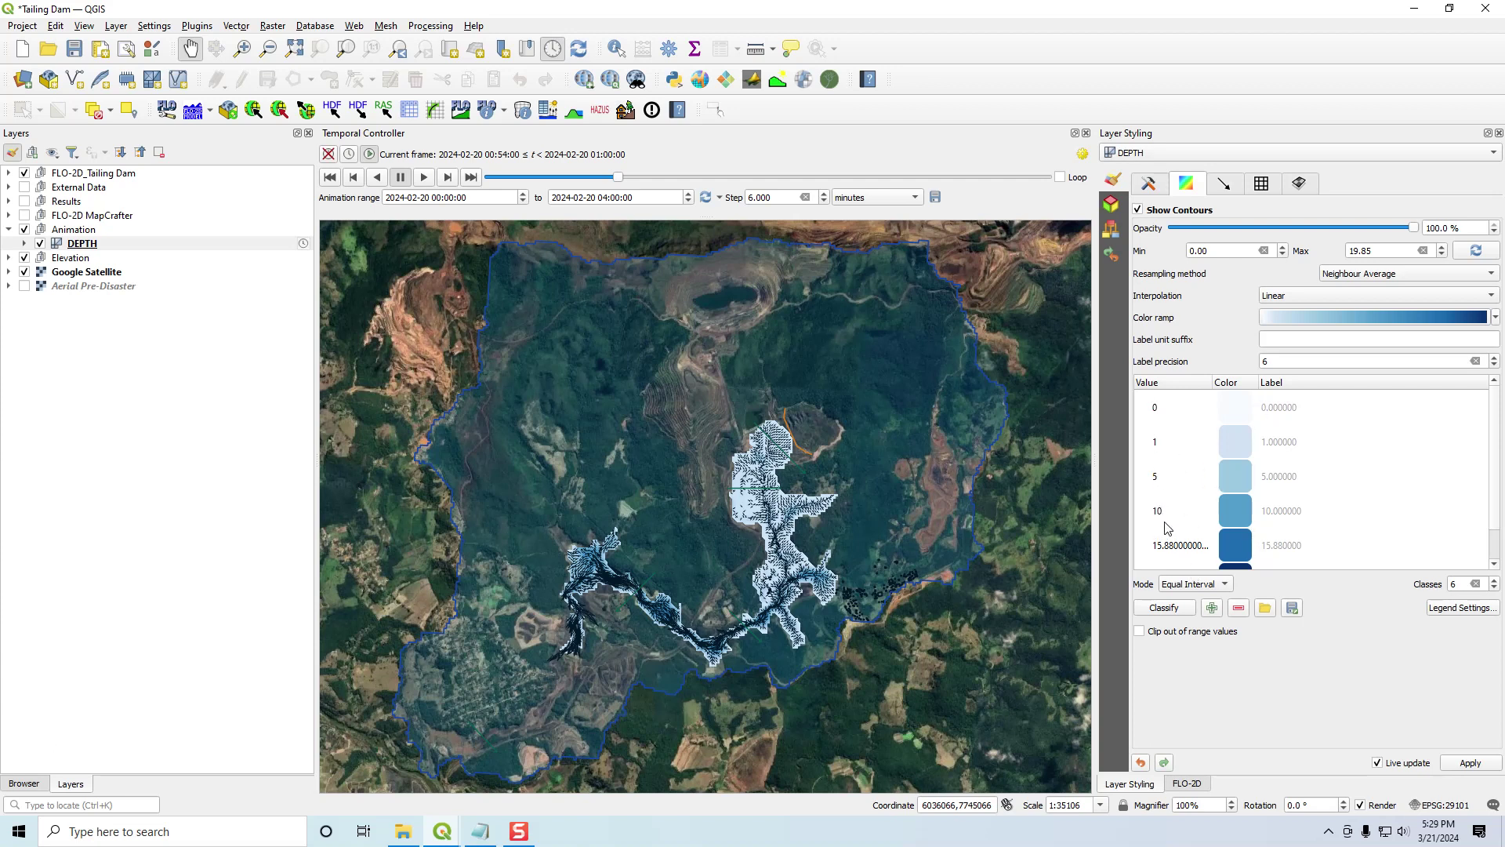
left_click_drag(1494, 506, 1500, 563)
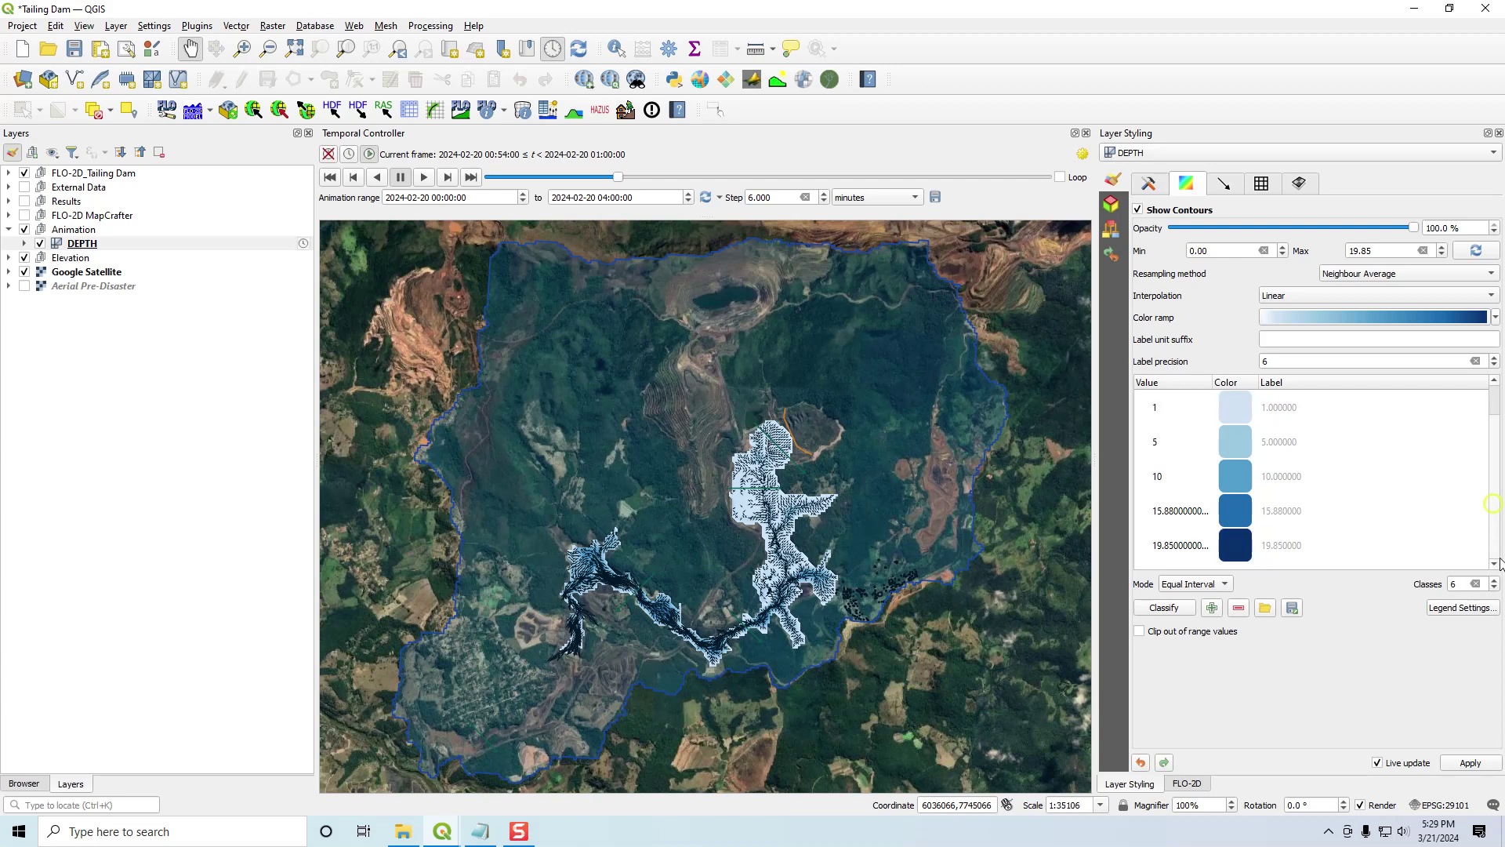
scroll(1317, 478, "up", 1)
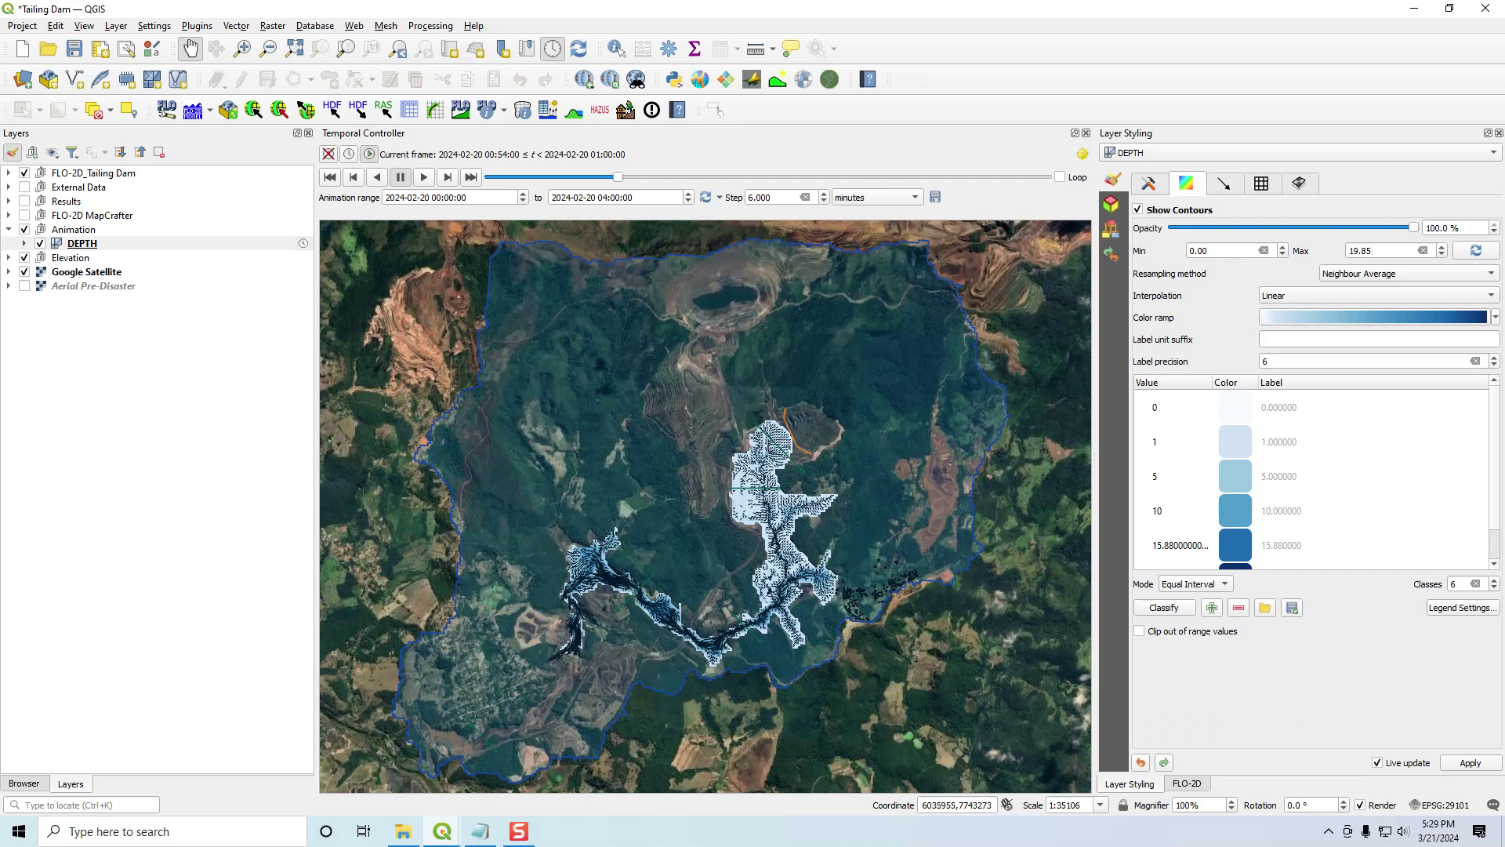
left_click(8, 201)
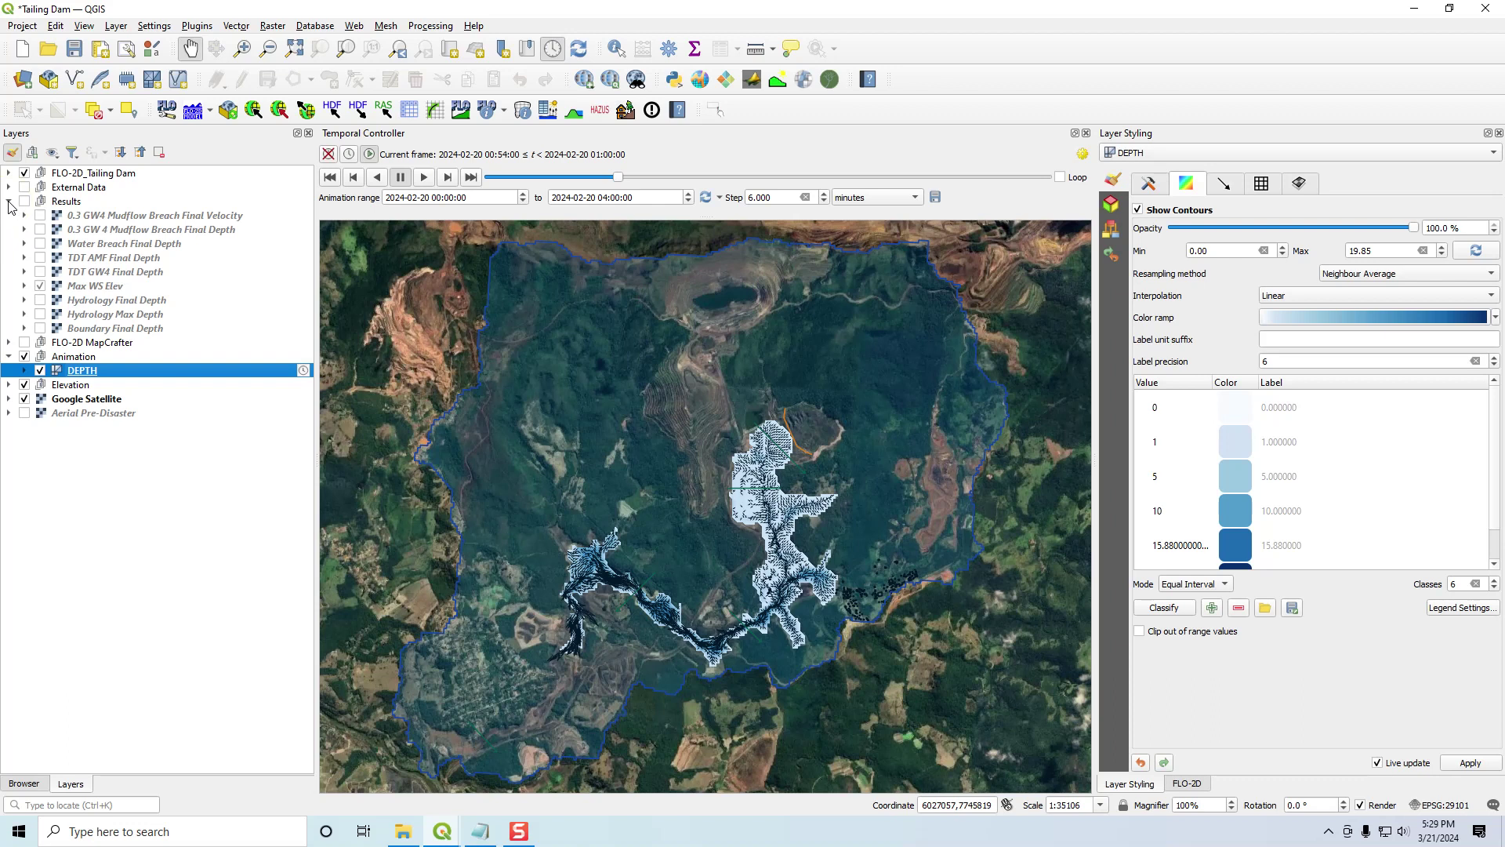
left_click(8, 200)
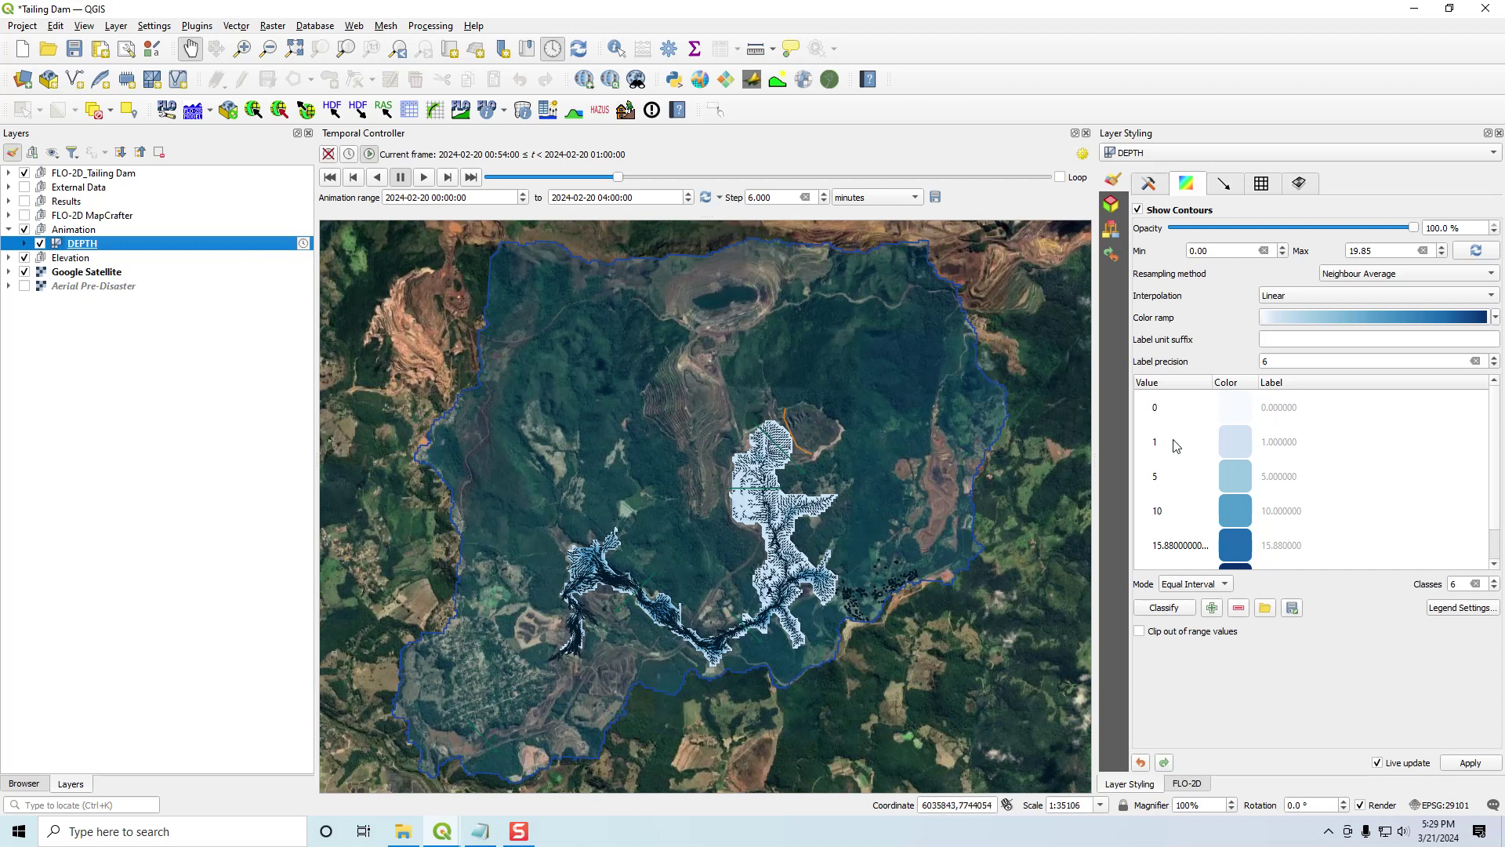
- Look over the export and style options of the DEPTH layer without applying any of them
right_click(94, 231)
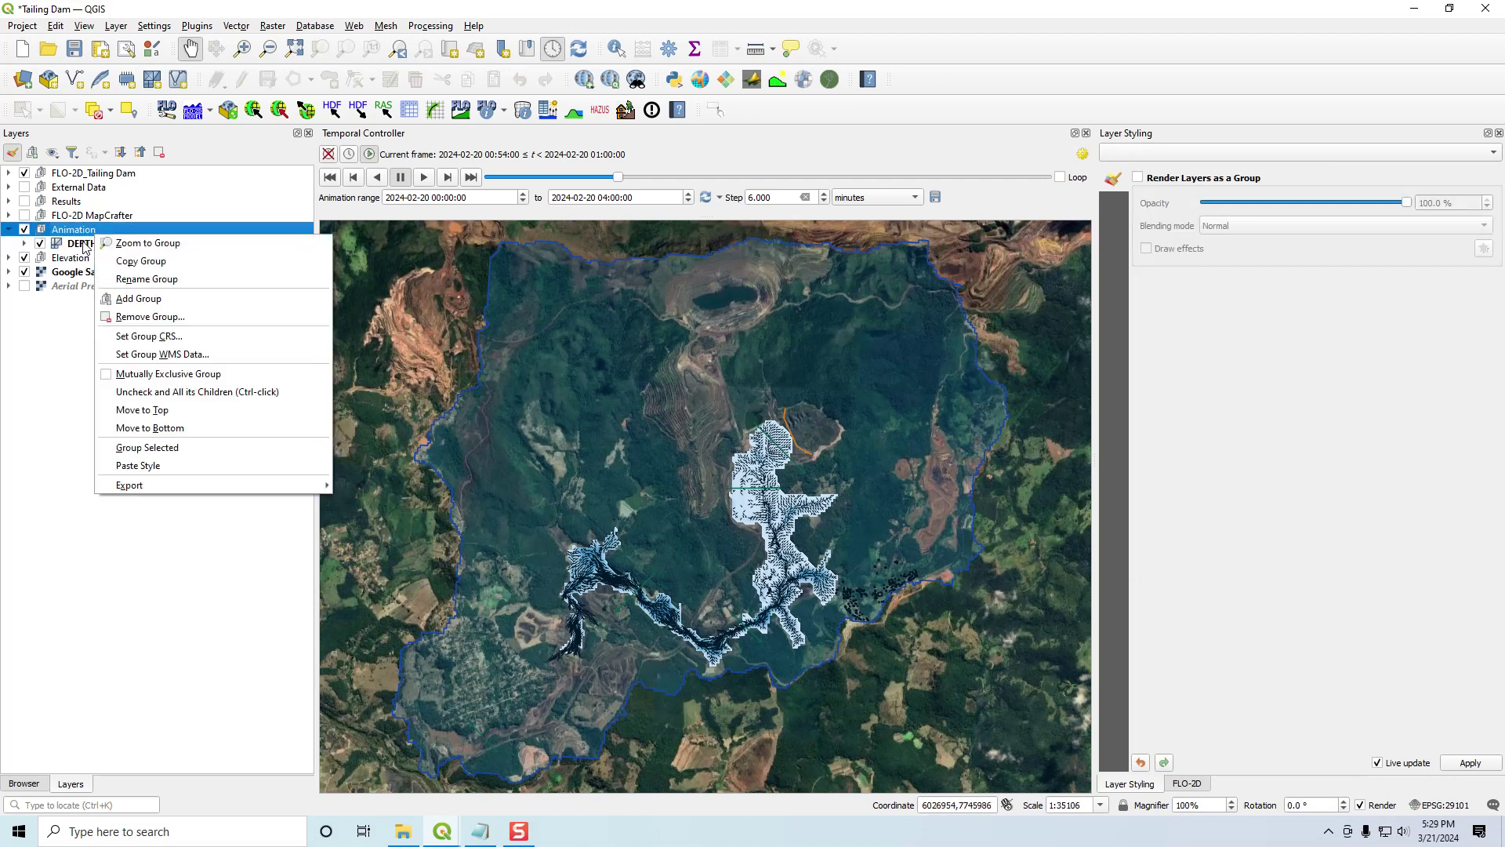
right_click(85, 247)
mouse_move(219, 512)
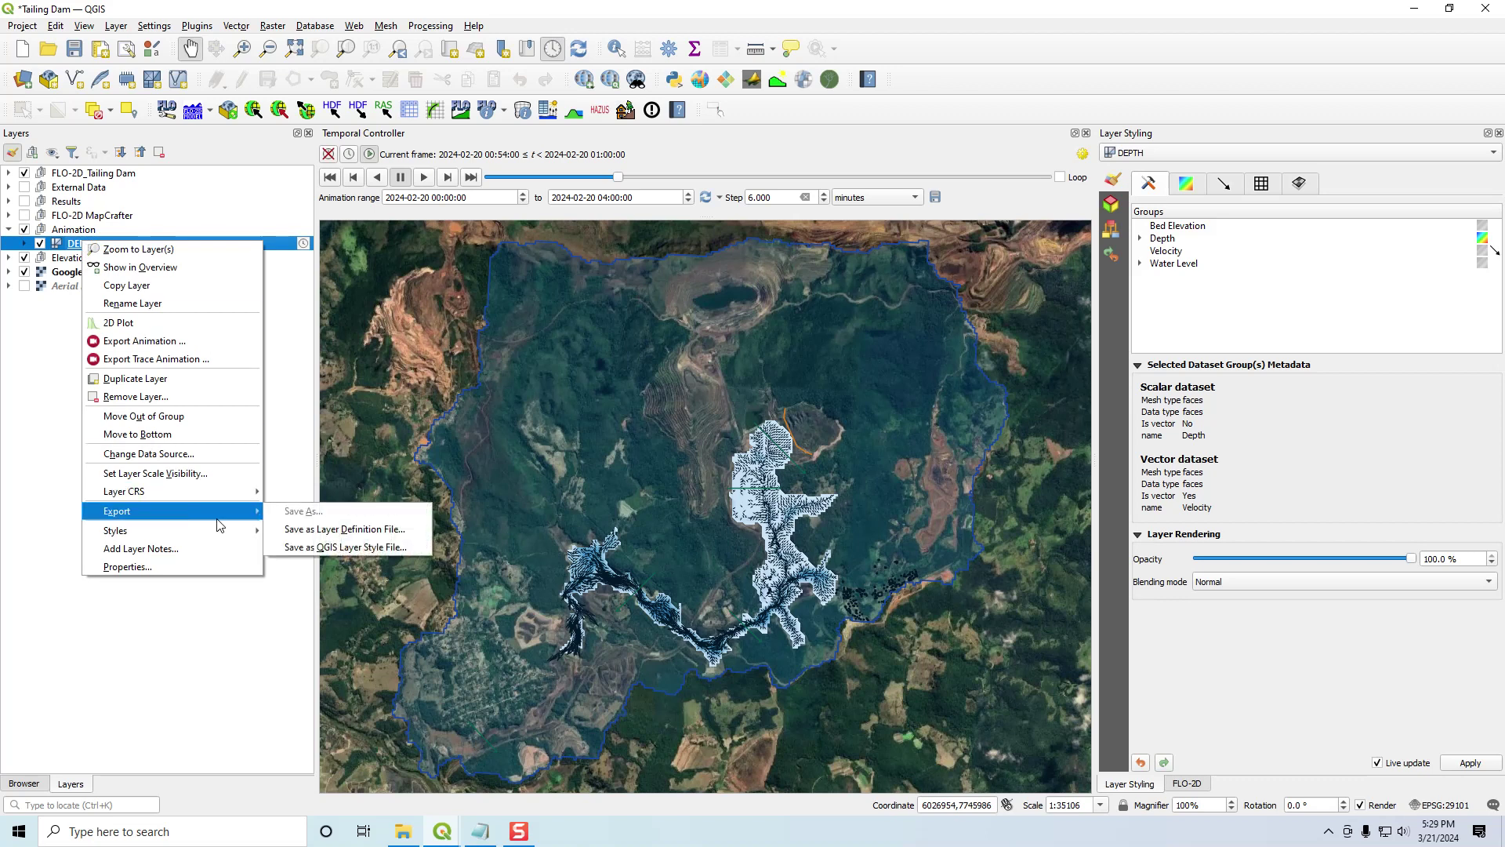
mouse_move(188, 533)
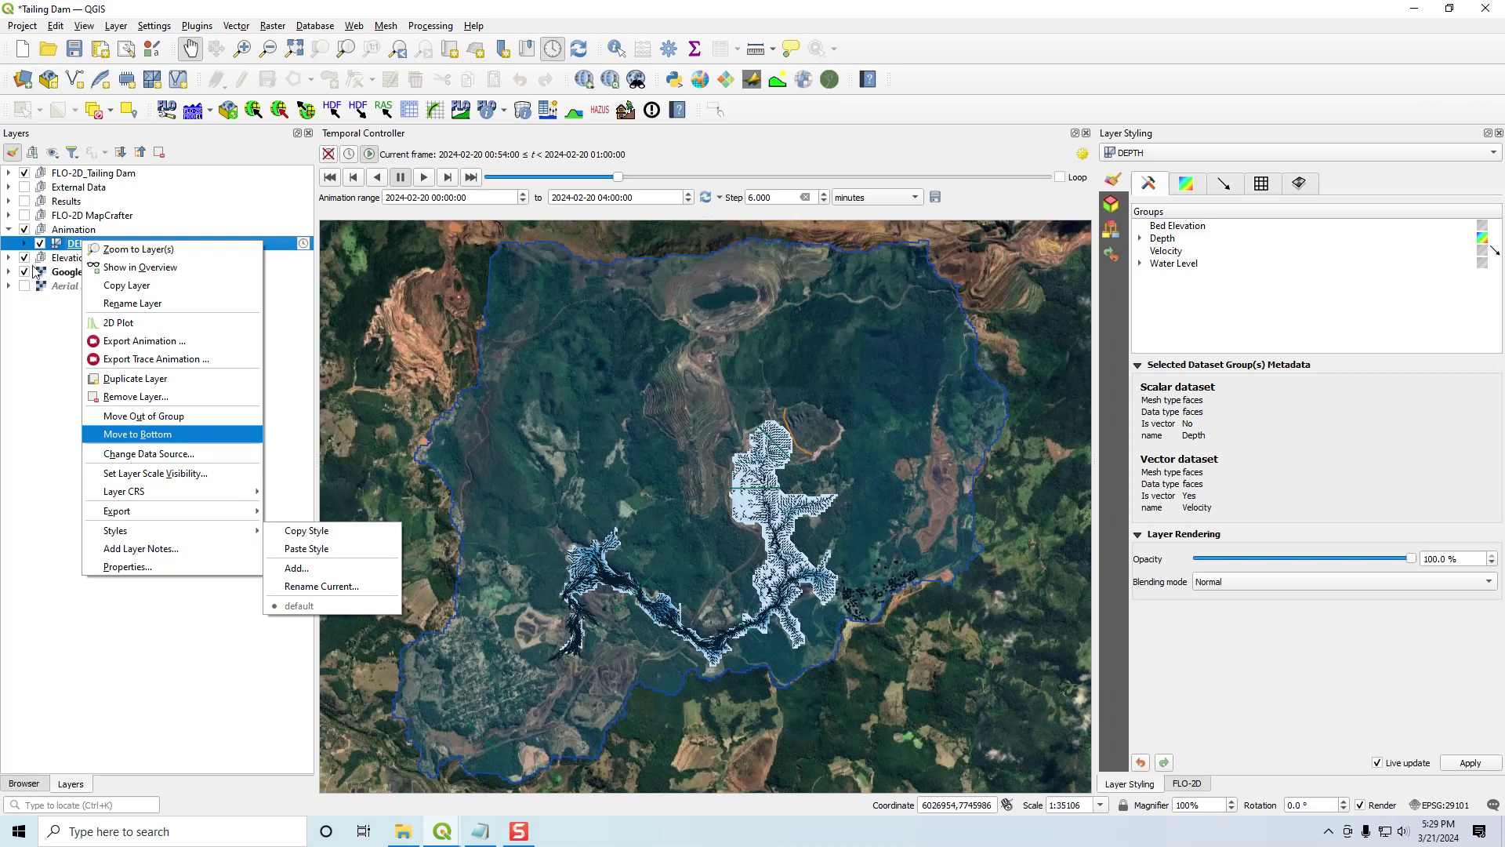
left_click(43, 336)
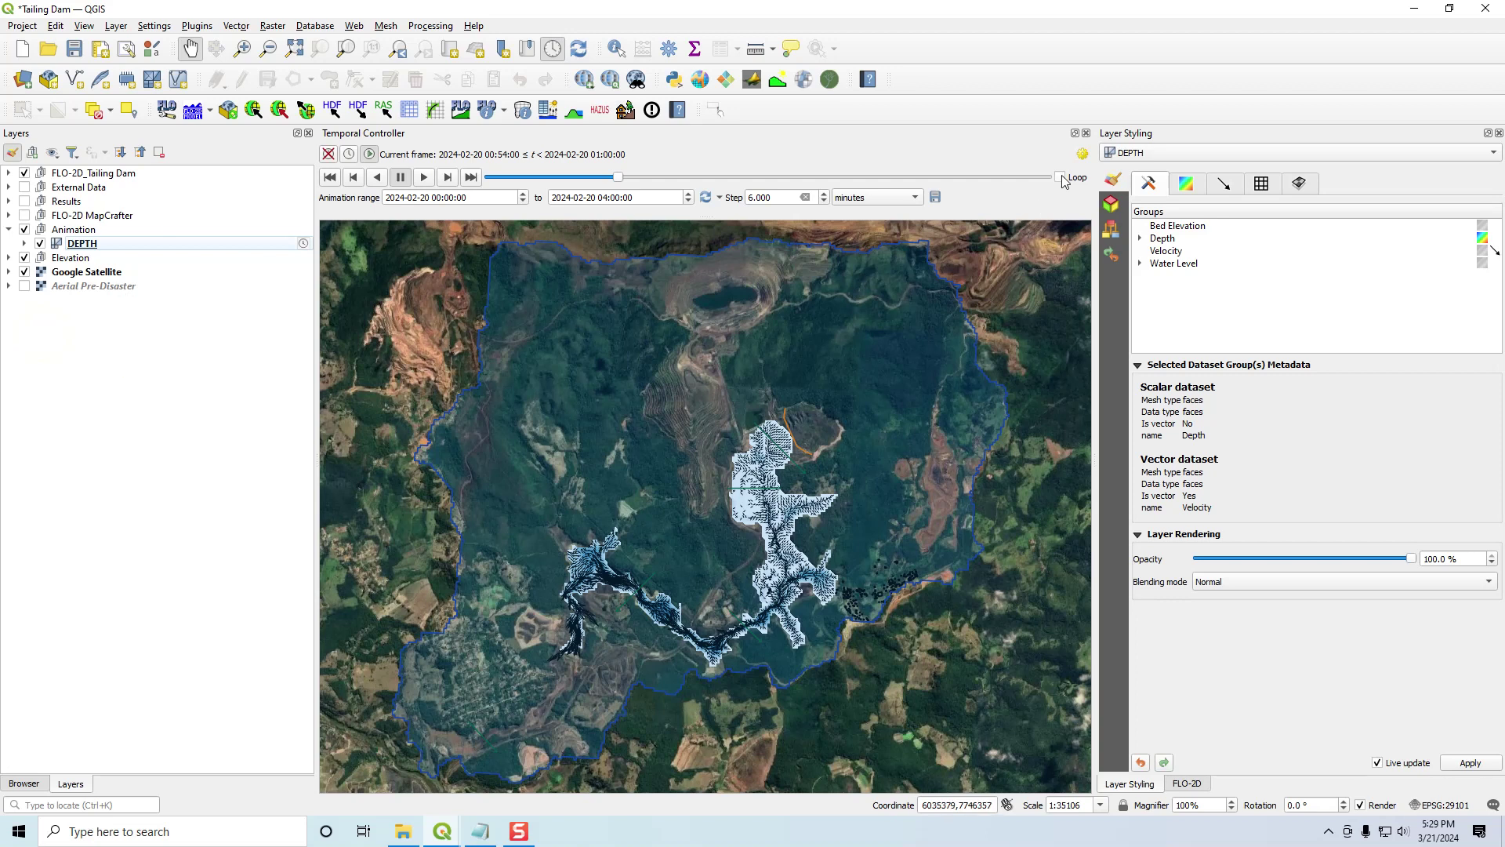
- Close the Temporal Controller and open the Crayfish 2D Plot
left_click(1087, 134)
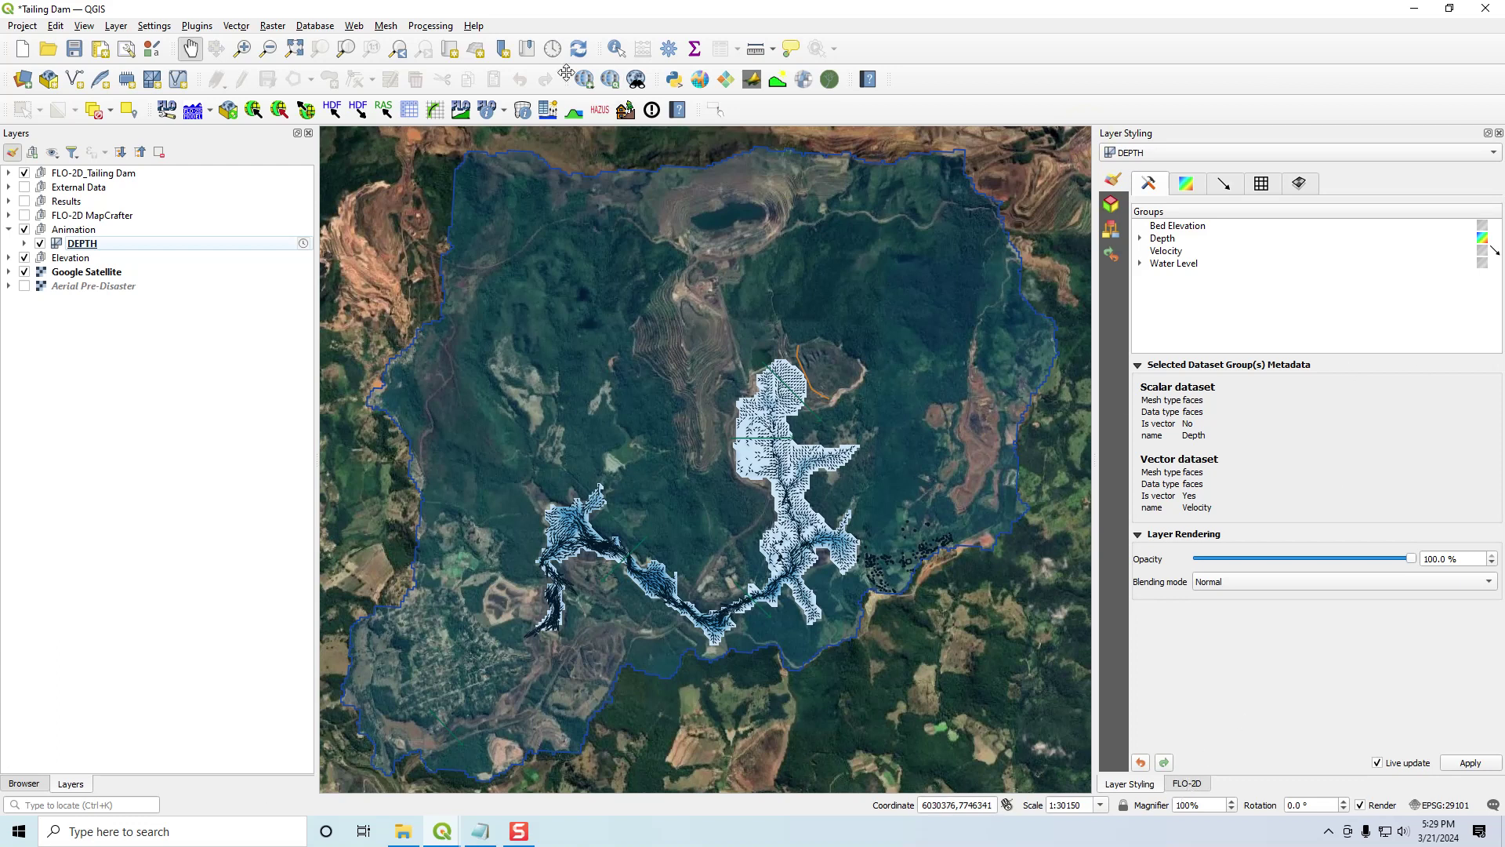
left_click(383, 27)
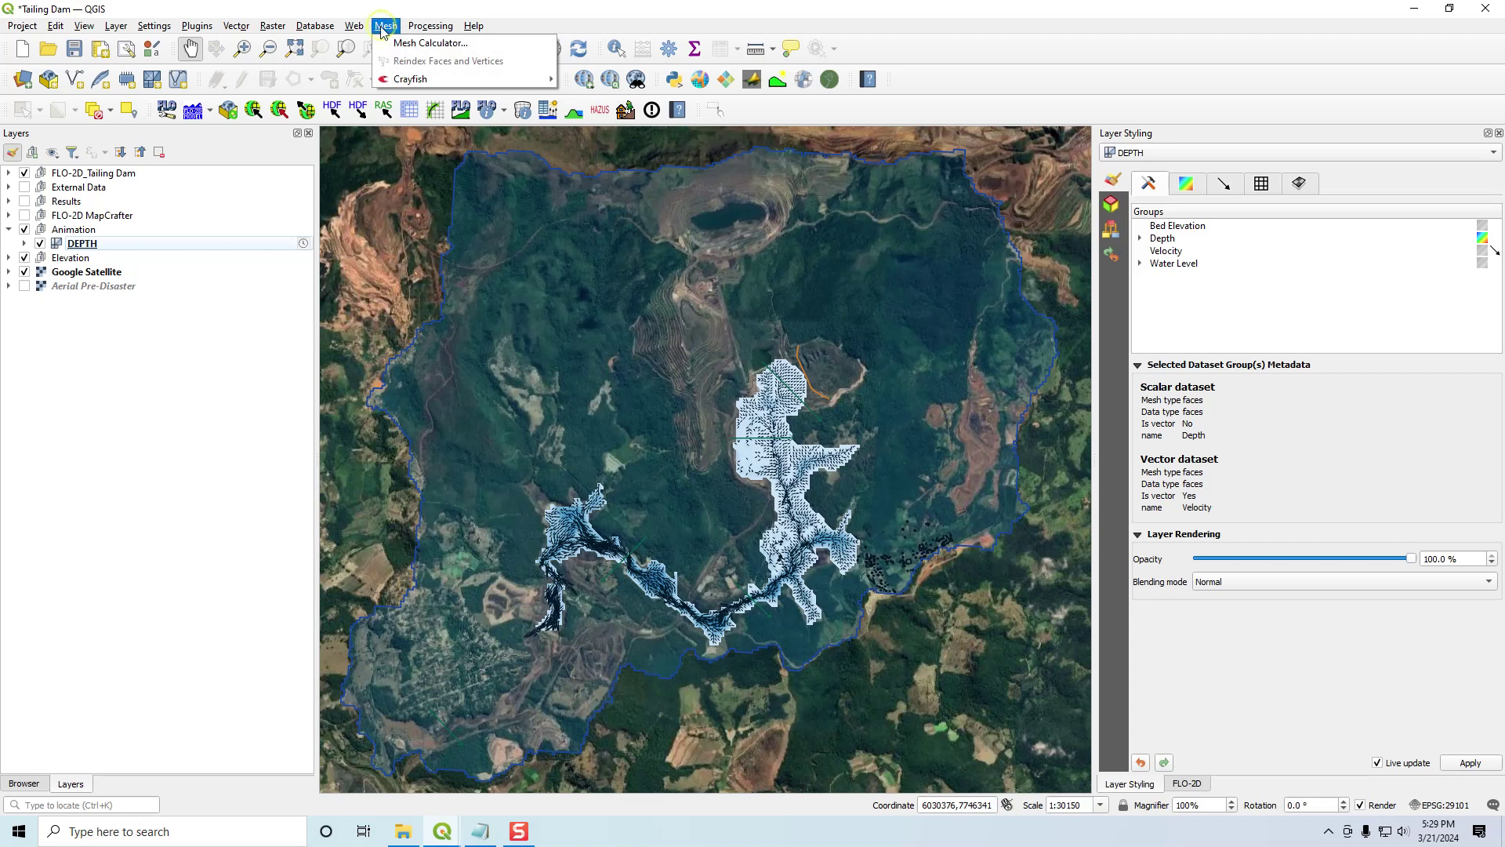
mouse_move(424, 81)
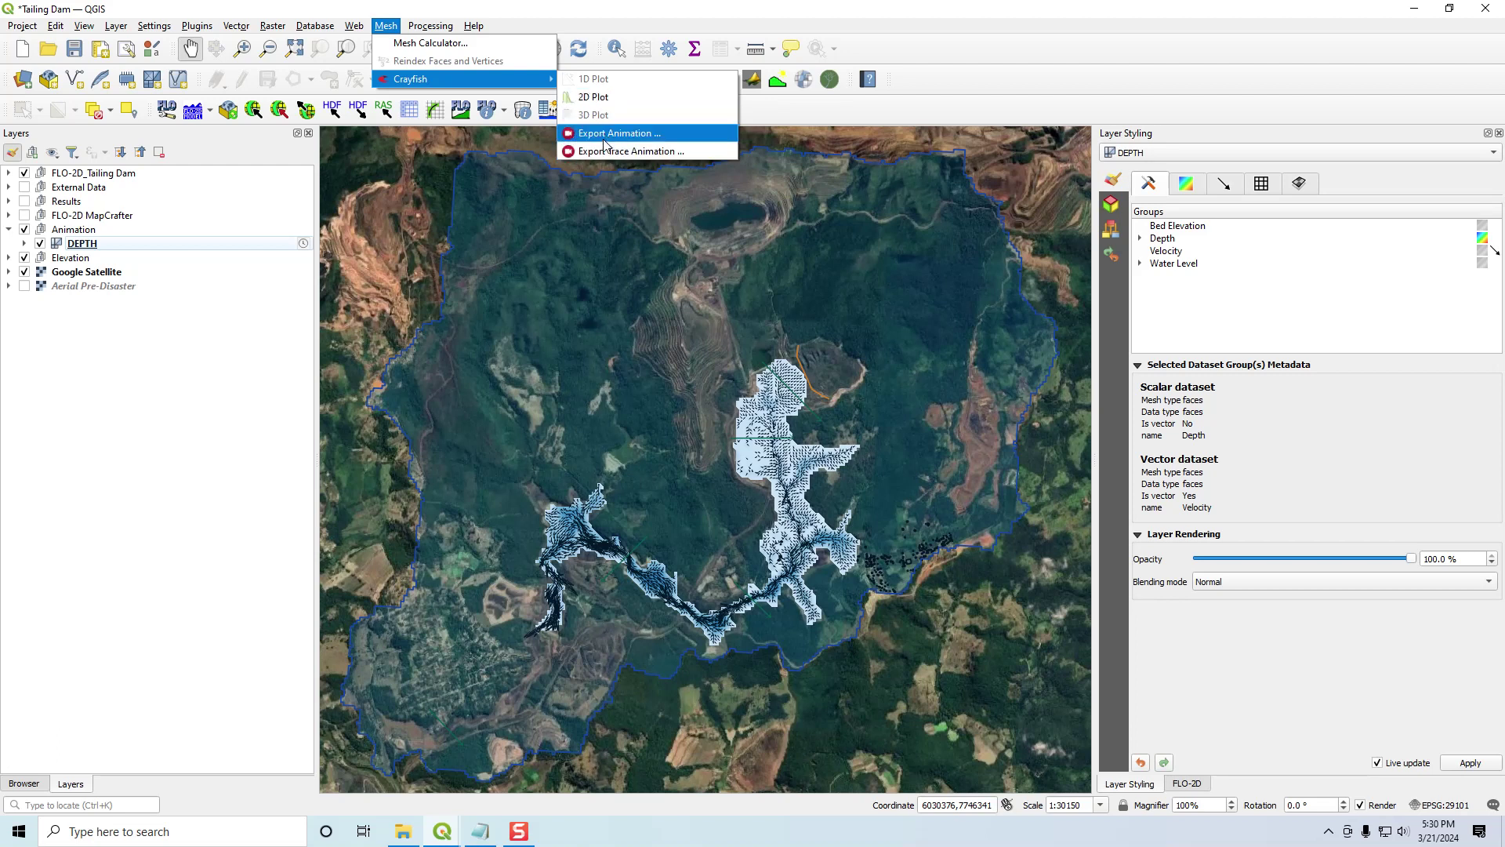
left_click(592, 97)
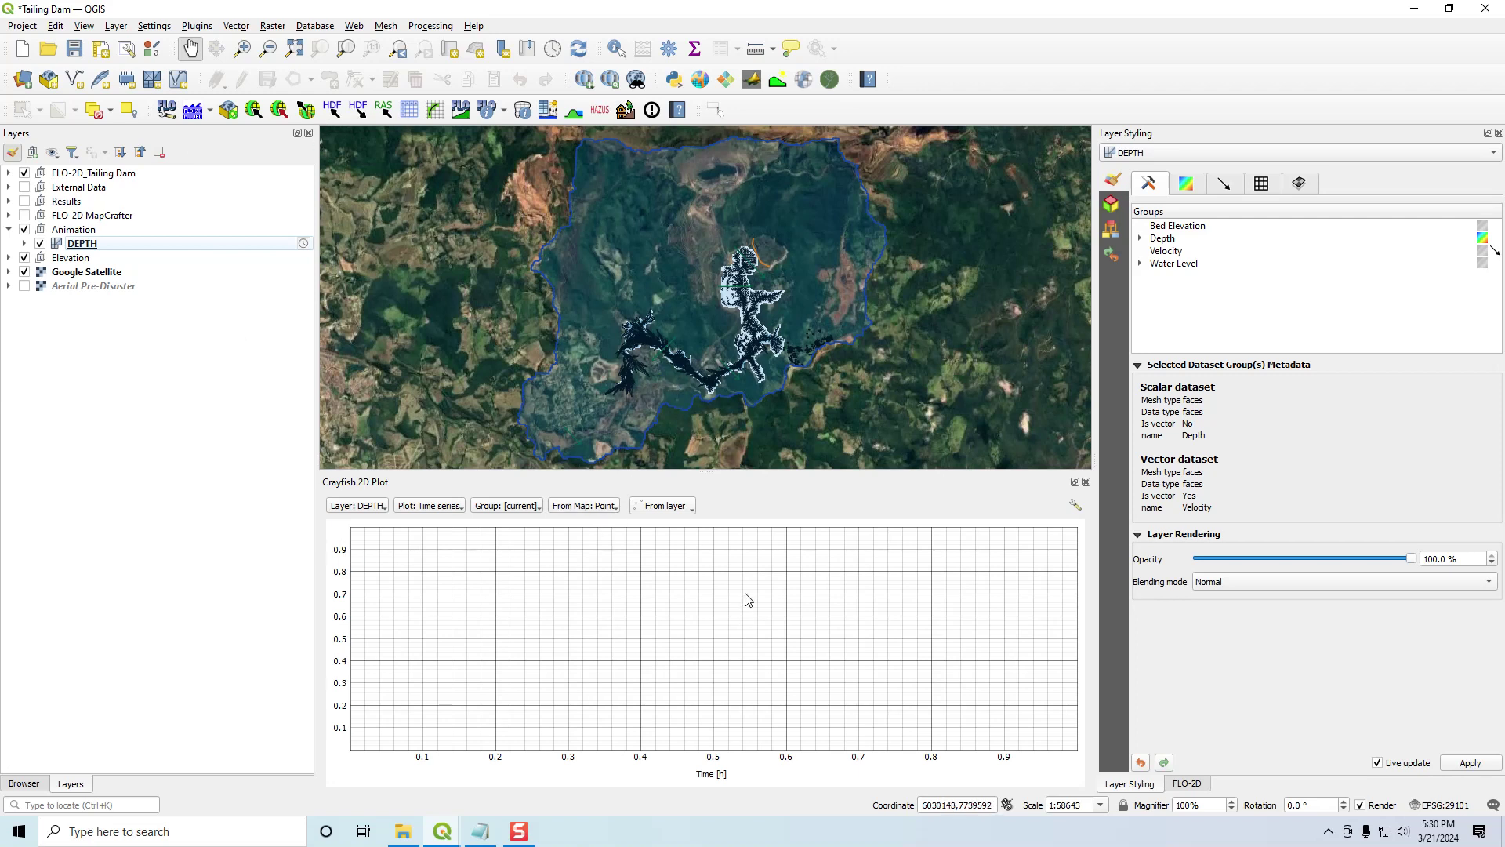
- Set the Crayfish plot to a time series of the Depth group for the DEPTH layer, with a point picked from the map
left_click(99, 247)
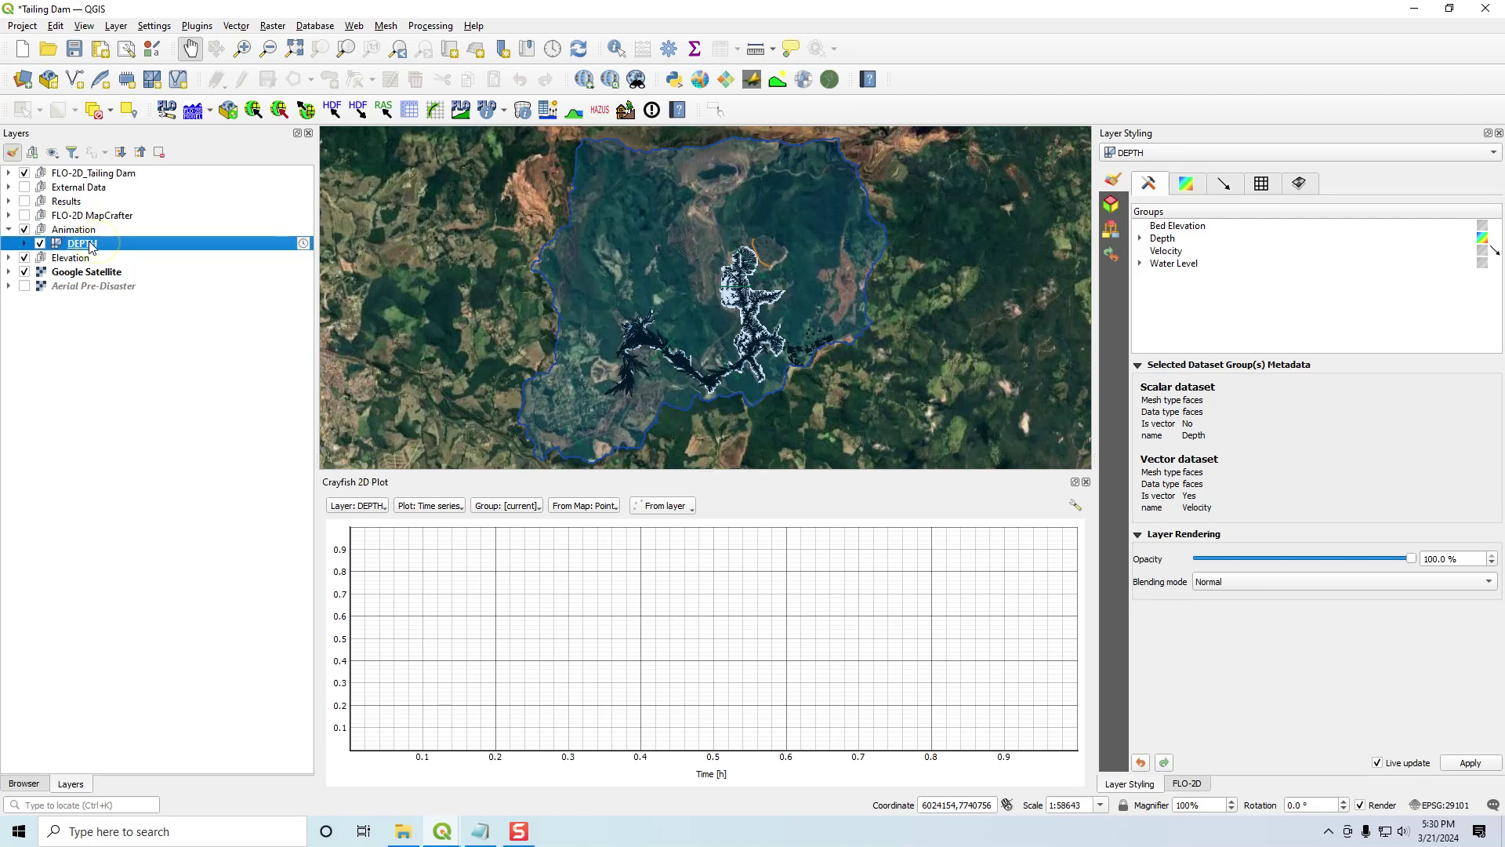
left_click(374, 508)
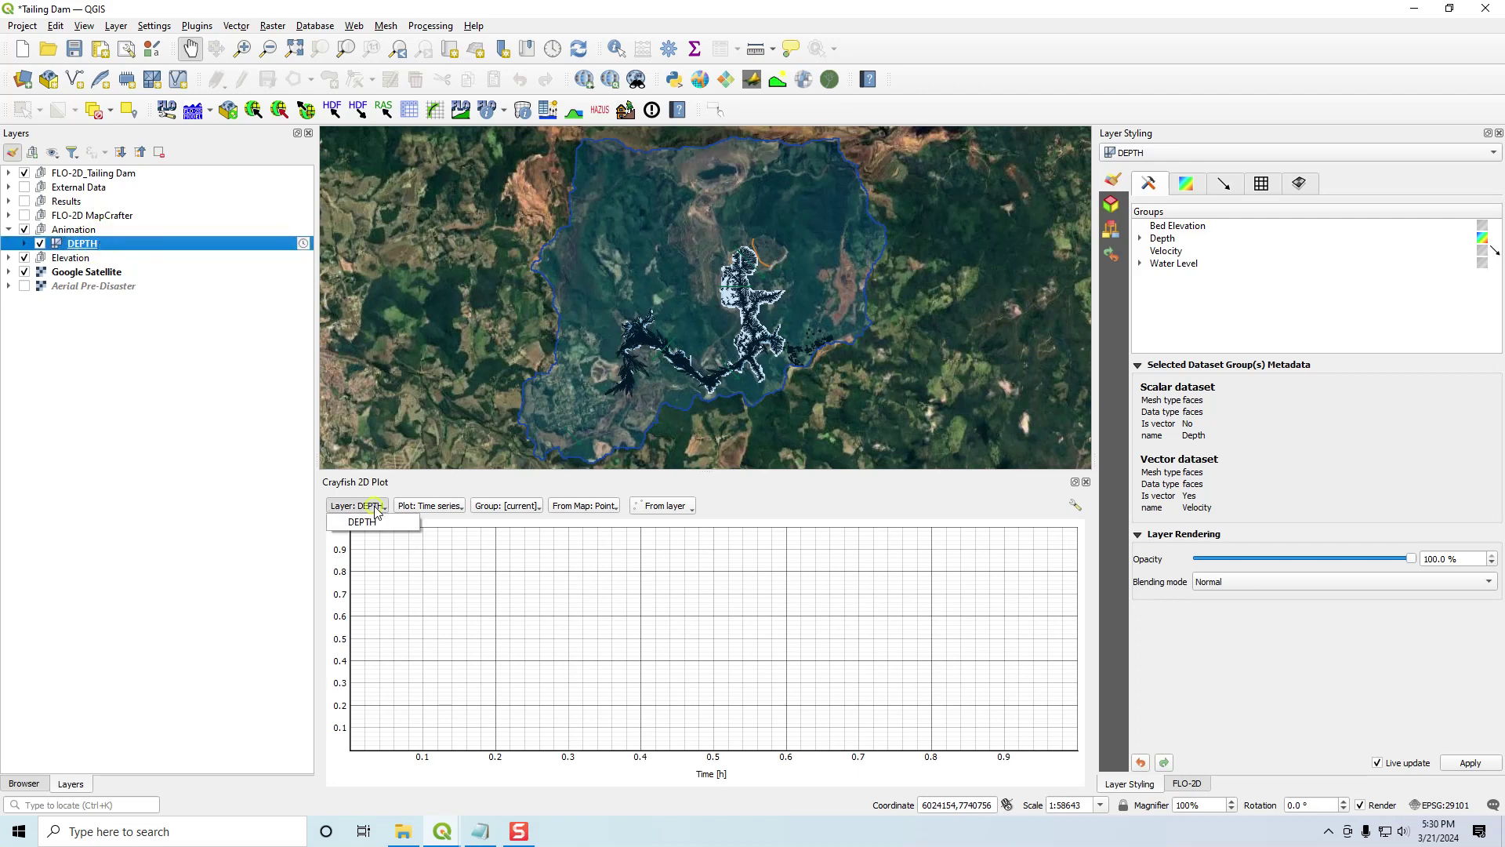
left_click(372, 523)
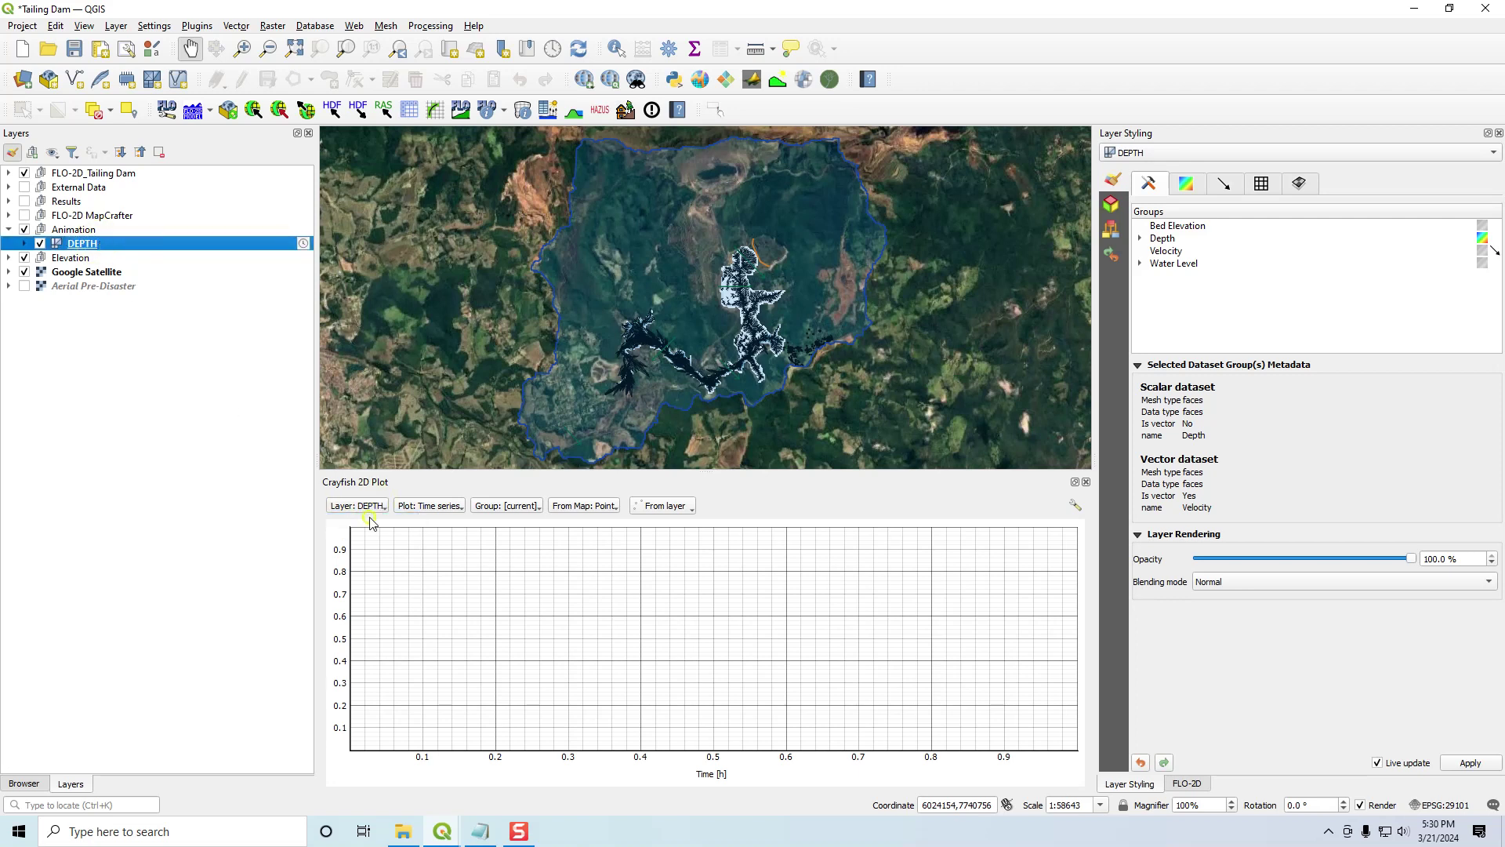
left_click(435, 510)
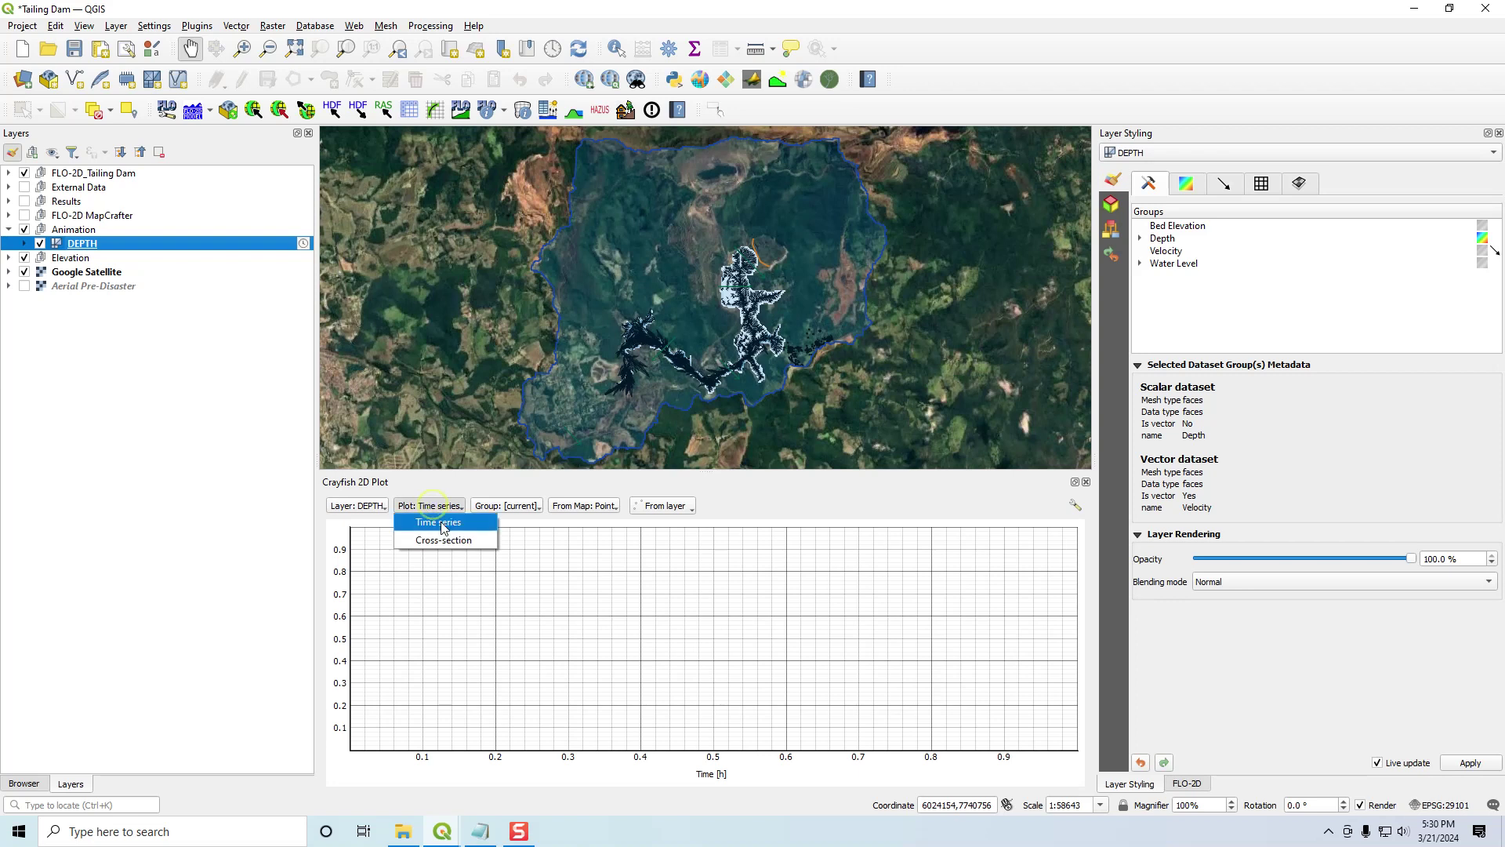
left_click(439, 524)
left_click(501, 511)
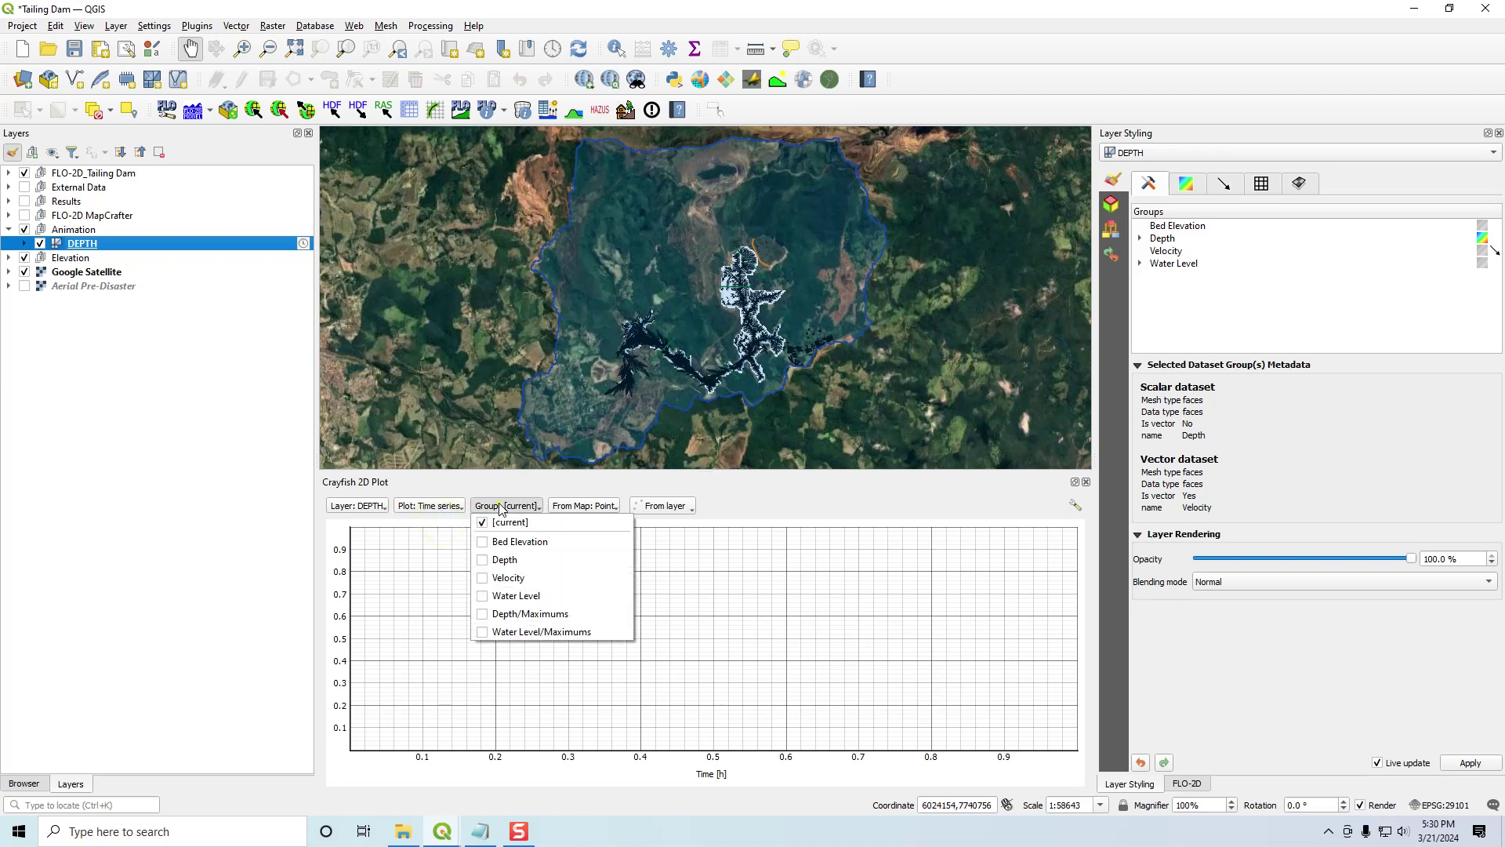
left_click(485, 558)
left_click(564, 511)
left_click(570, 522)
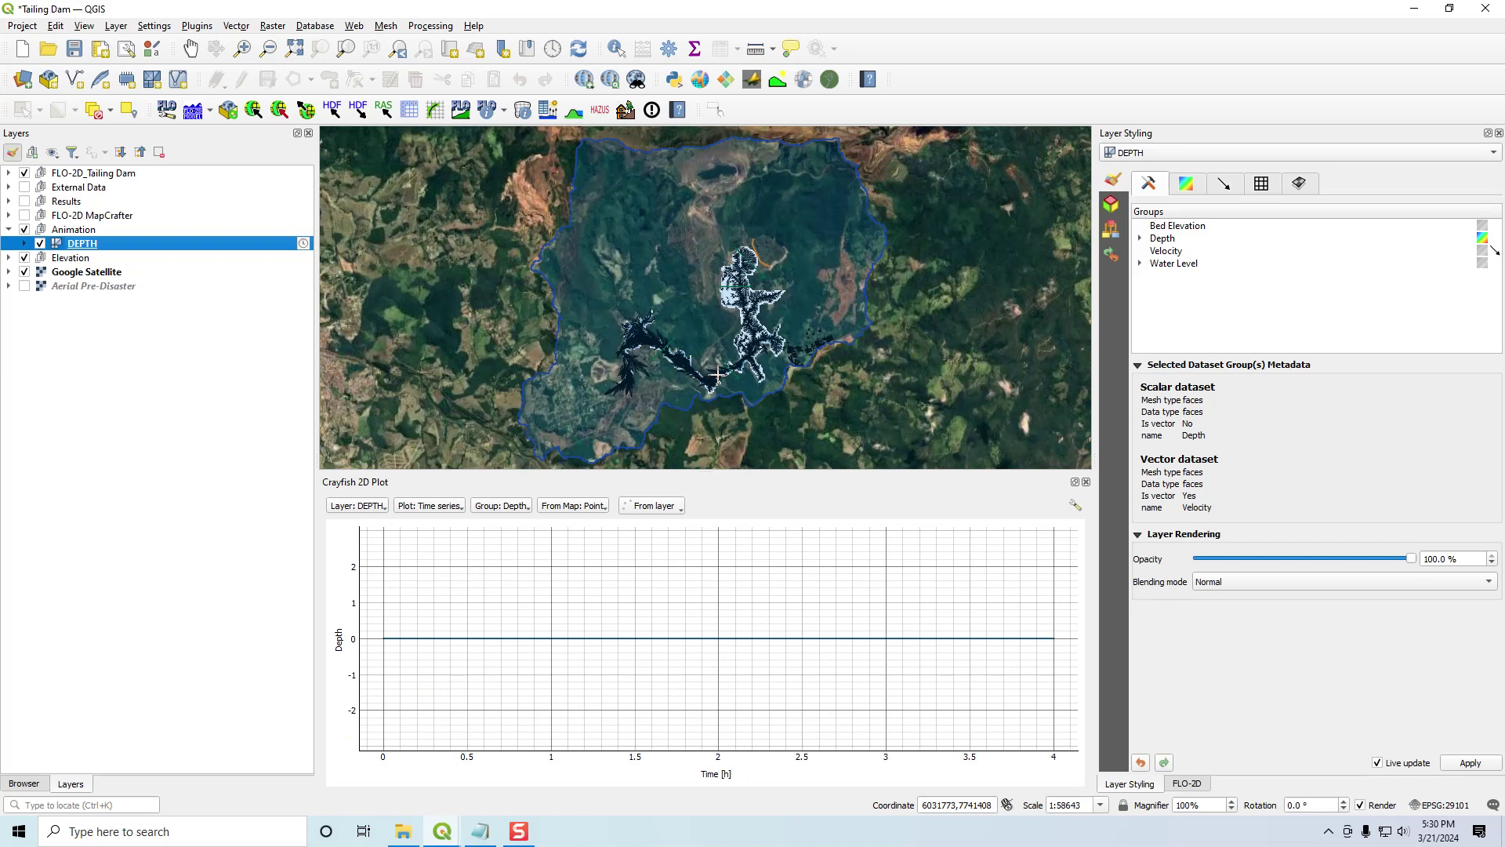
- Examine the depth time series at points along the downstream flow path of the DEPTH mesh
scroll(623, 394, "up", 2)
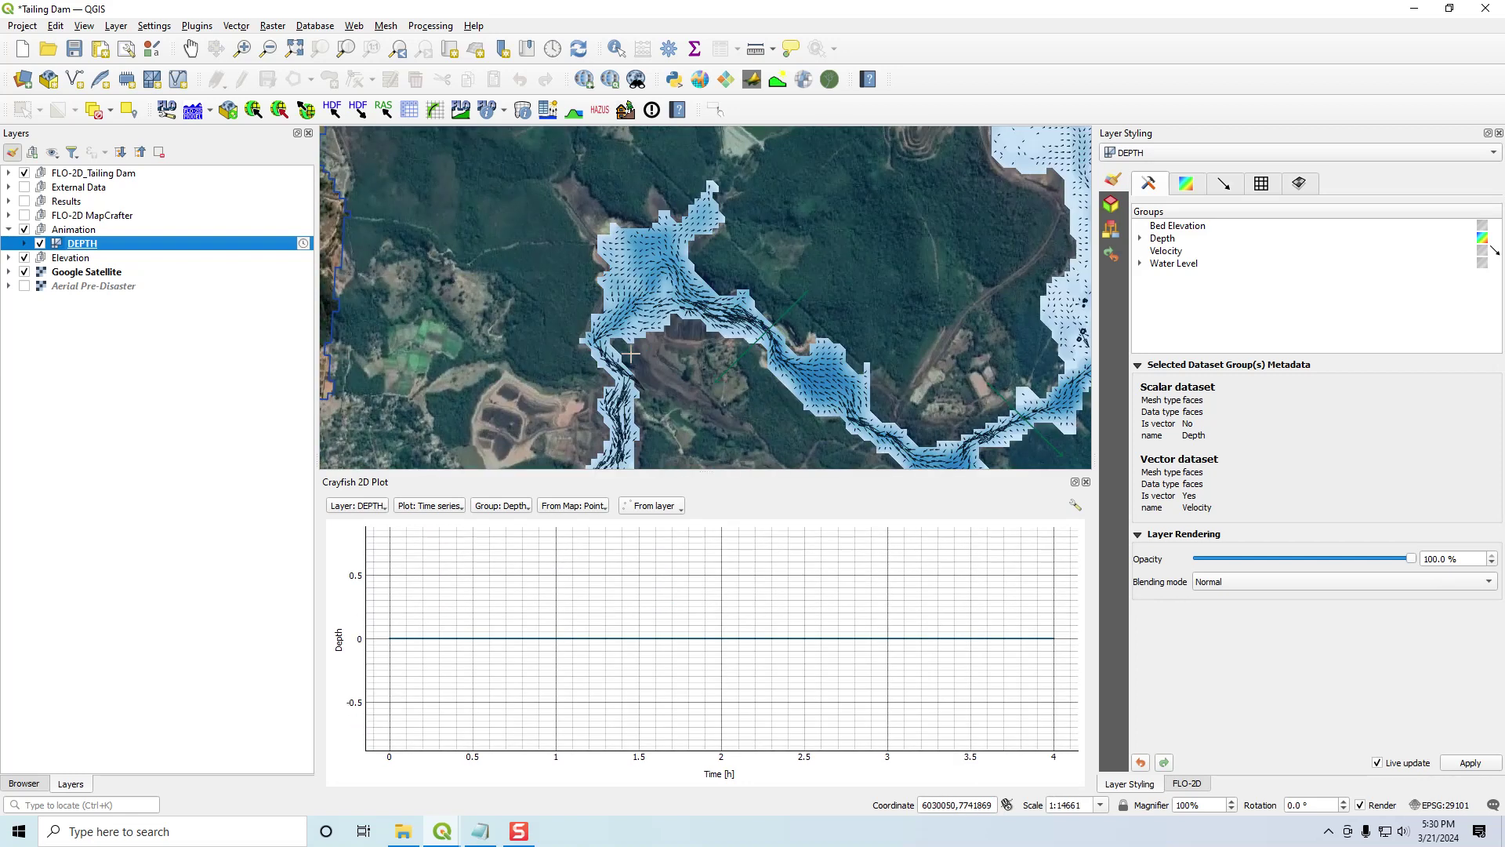
left_click_drag(621, 418, 667, 301)
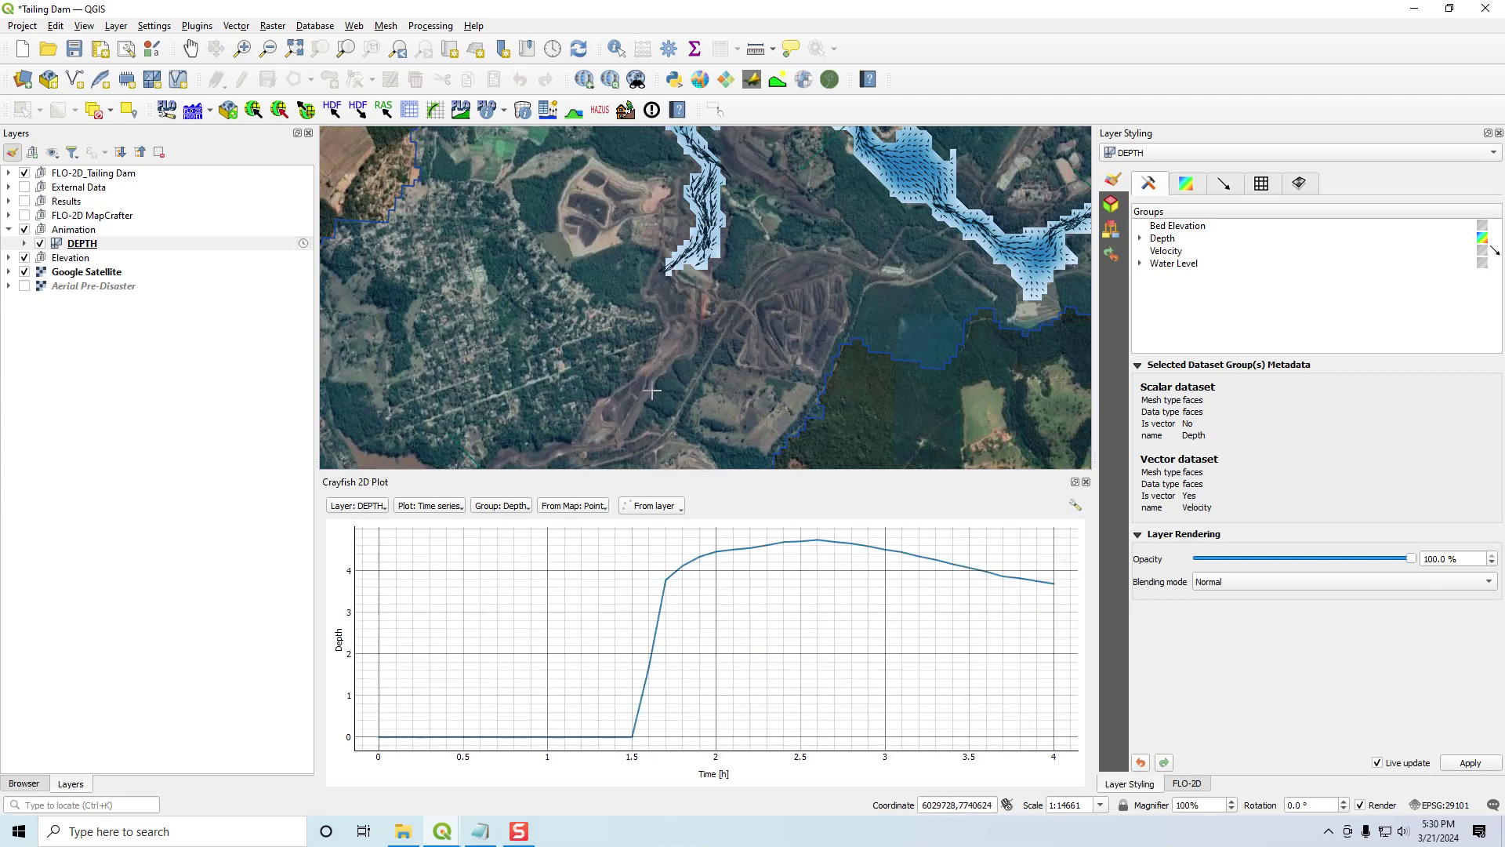
left_click_drag(615, 423, 694, 301)
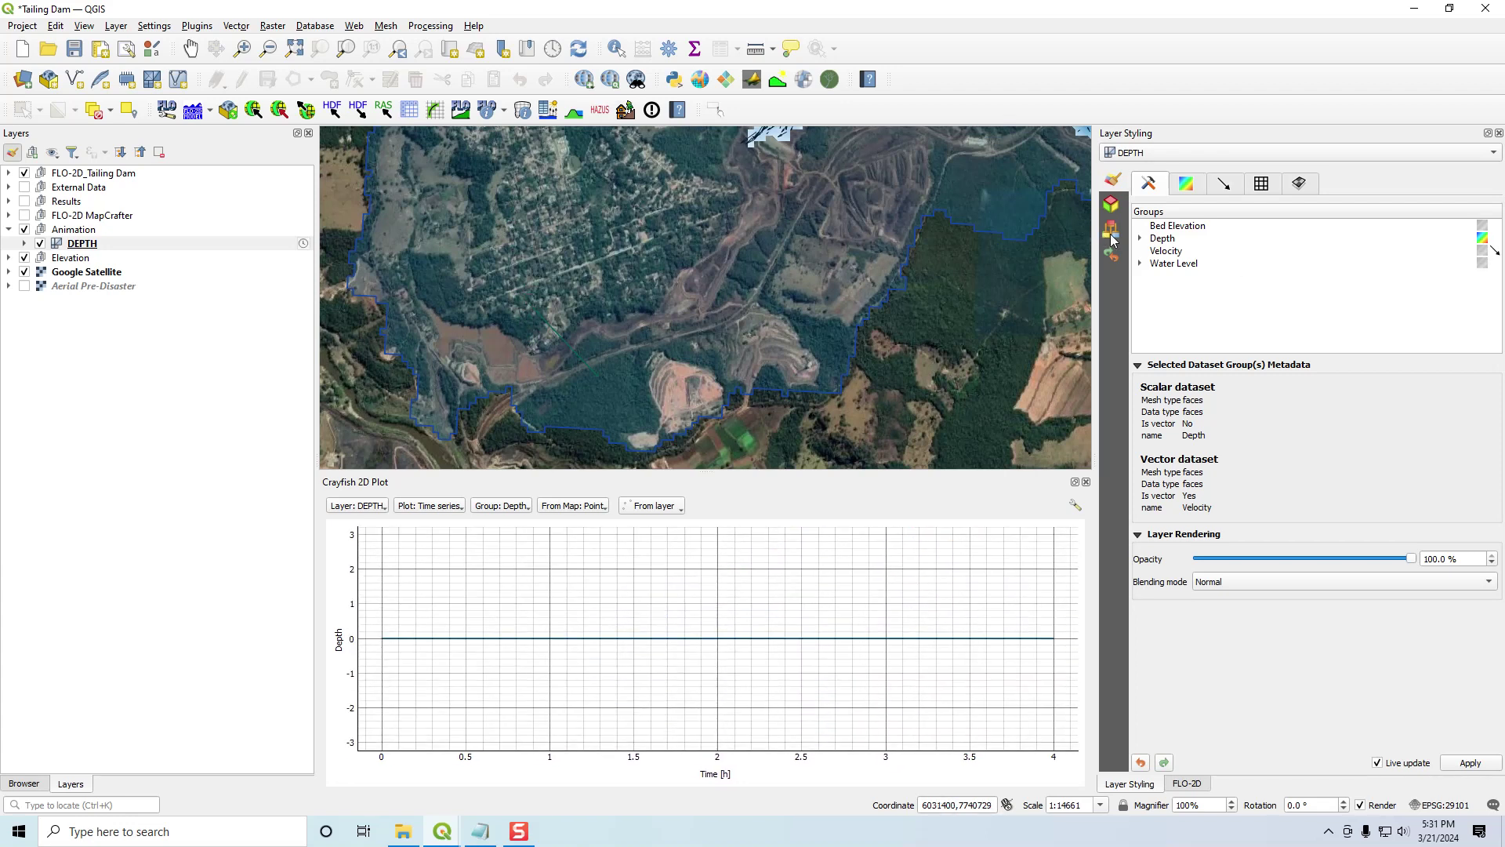
- Show the Maximums dataset of the Depth group as the DEPTH mesh contours and close the Crayfish 2D Plot
left_click(1141, 238)
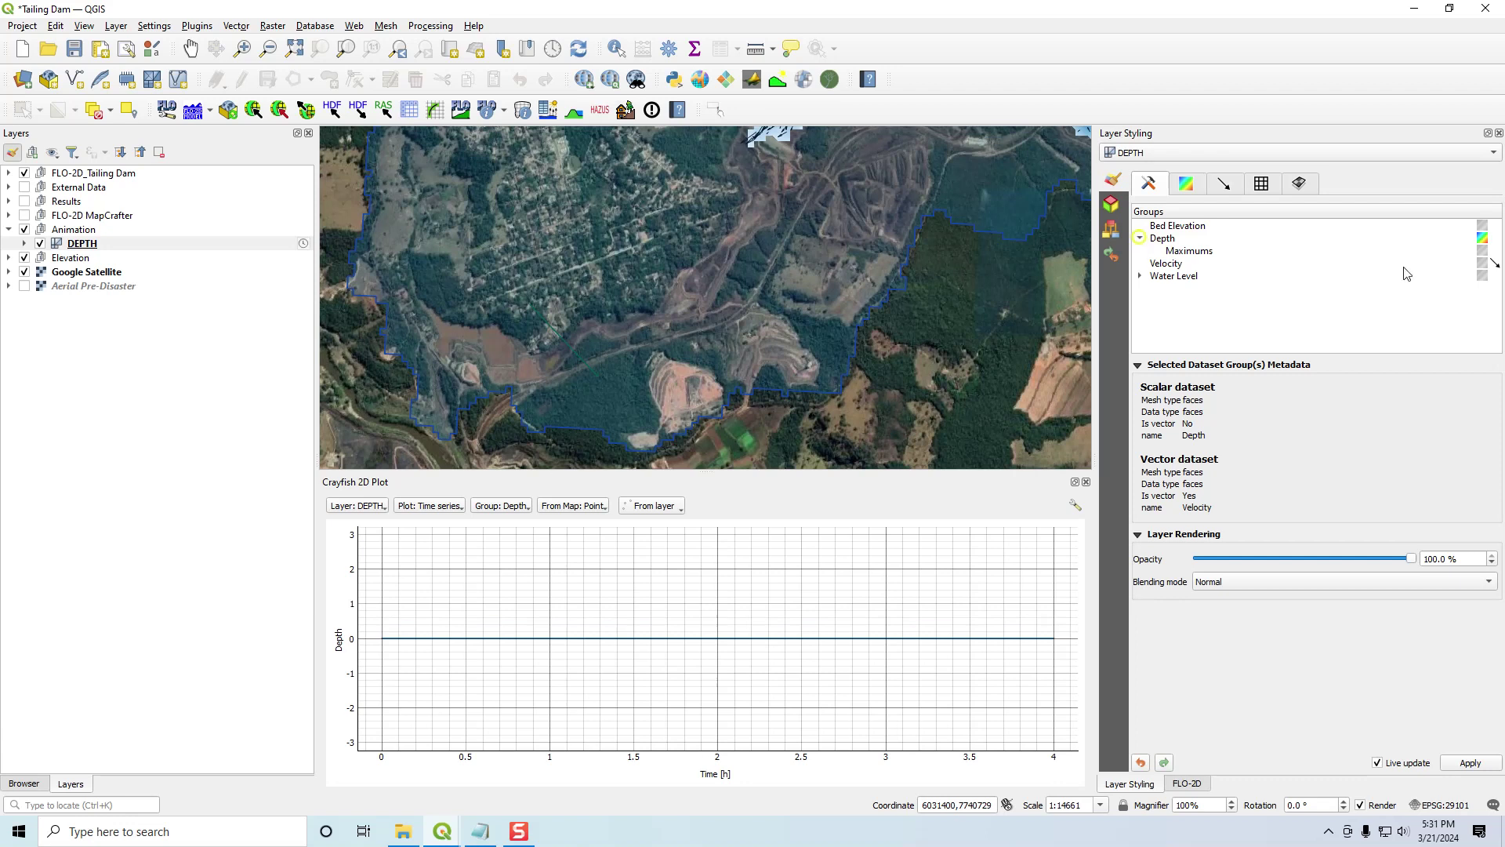
left_click(1483, 251)
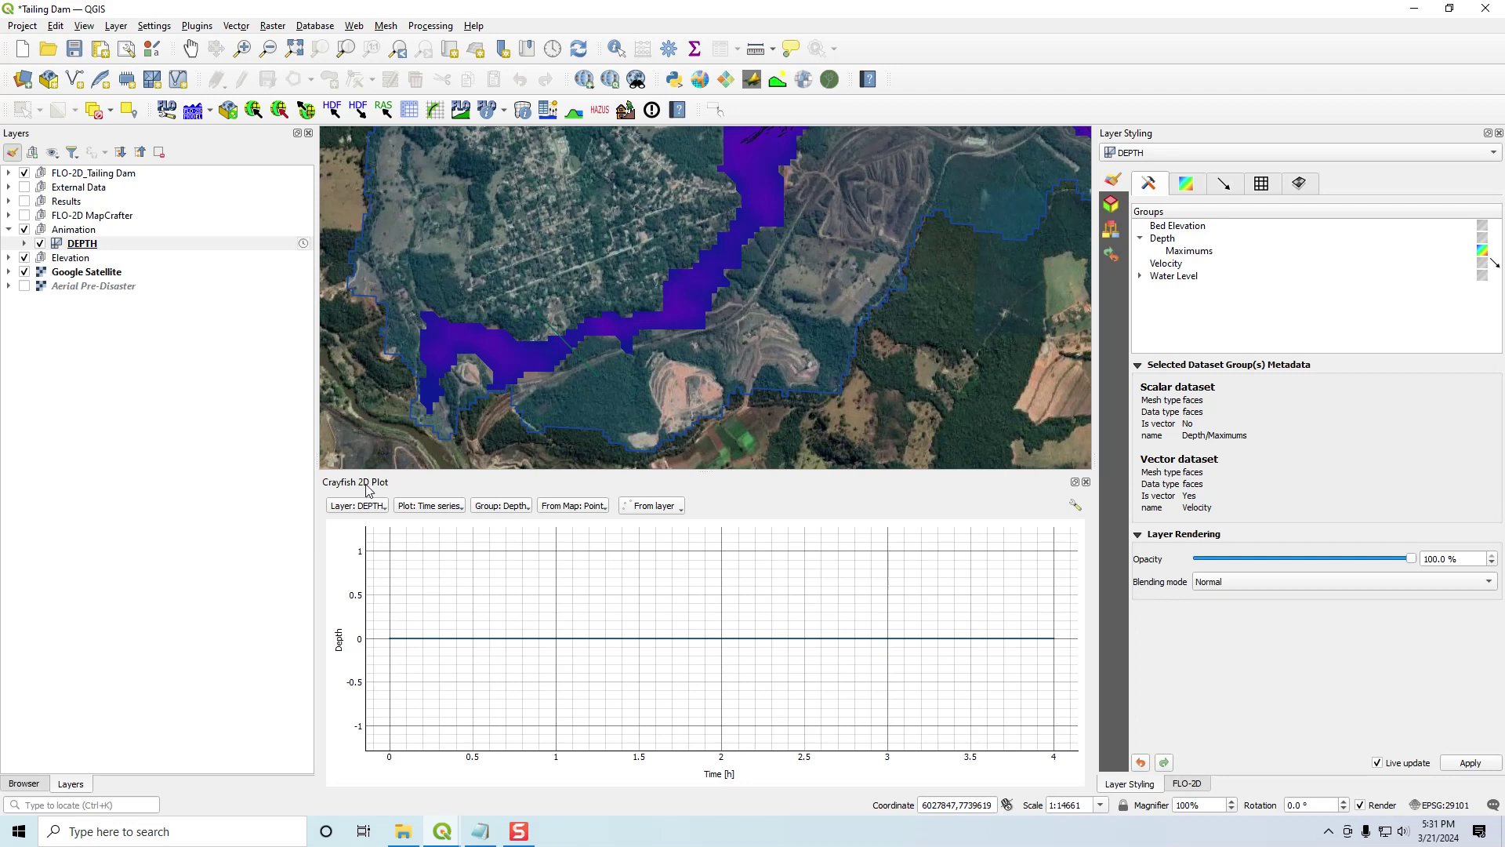
left_click(1087, 482)
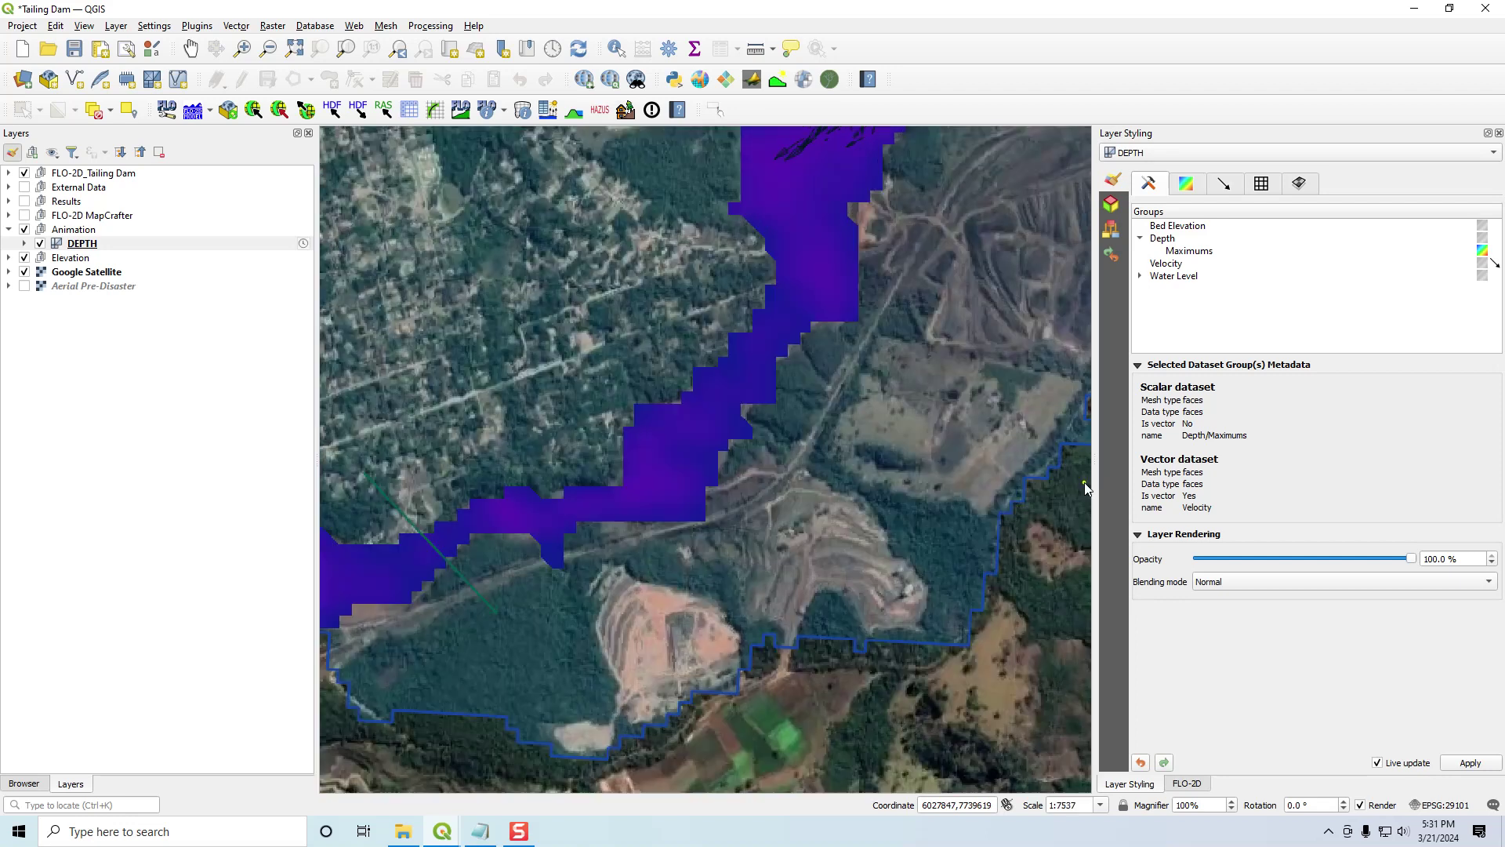
scroll(782, 514, "down", 1)
left_click_drag(907, 353, 750, 404)
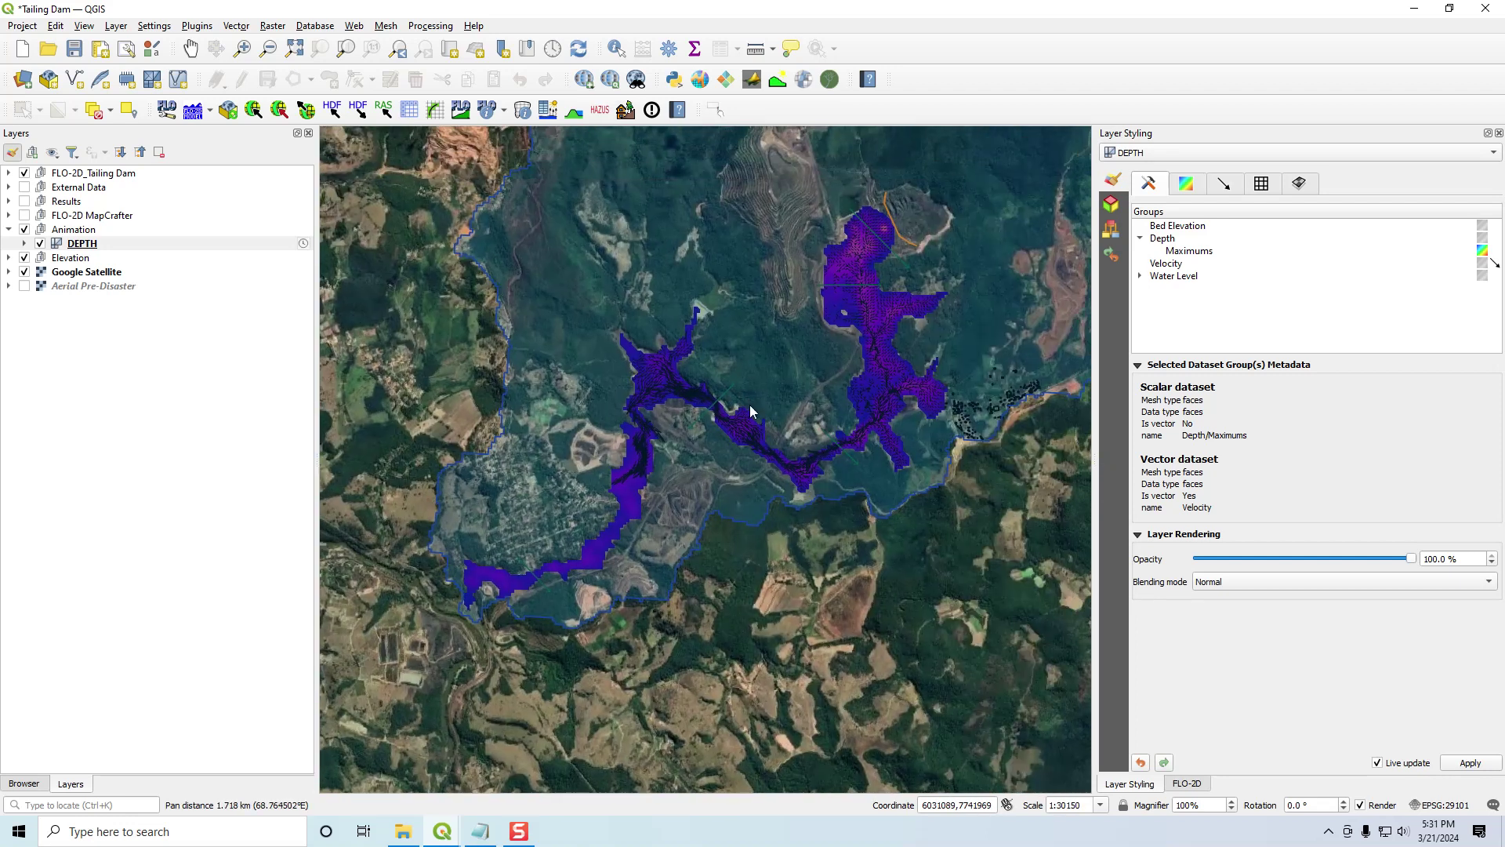
- Open Crayfish's Export Animation and examine the general settings for frame size, time range, speed and output
left_click(385, 25)
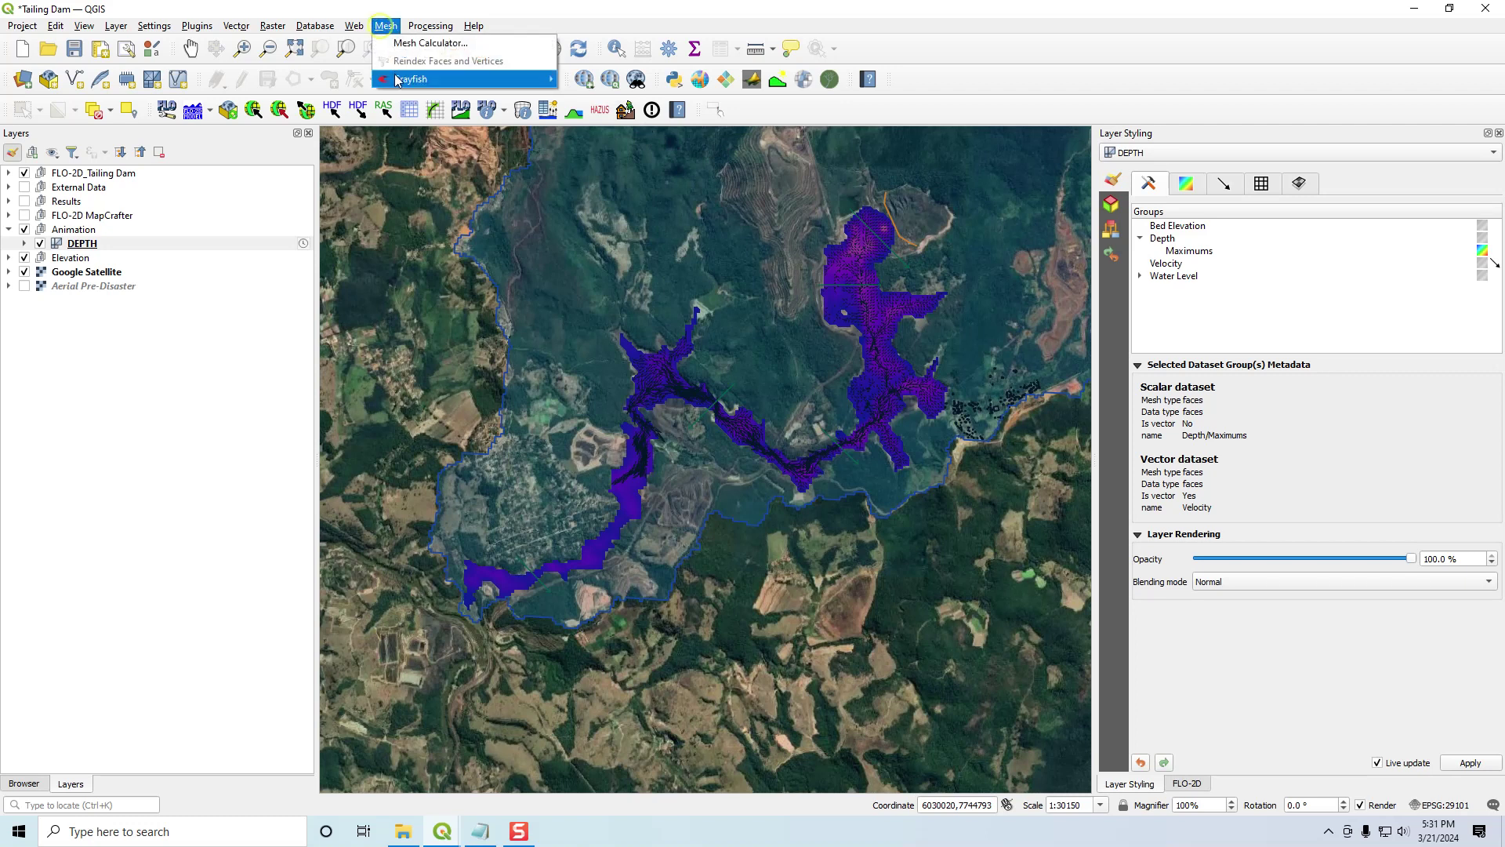
mouse_move(401, 80)
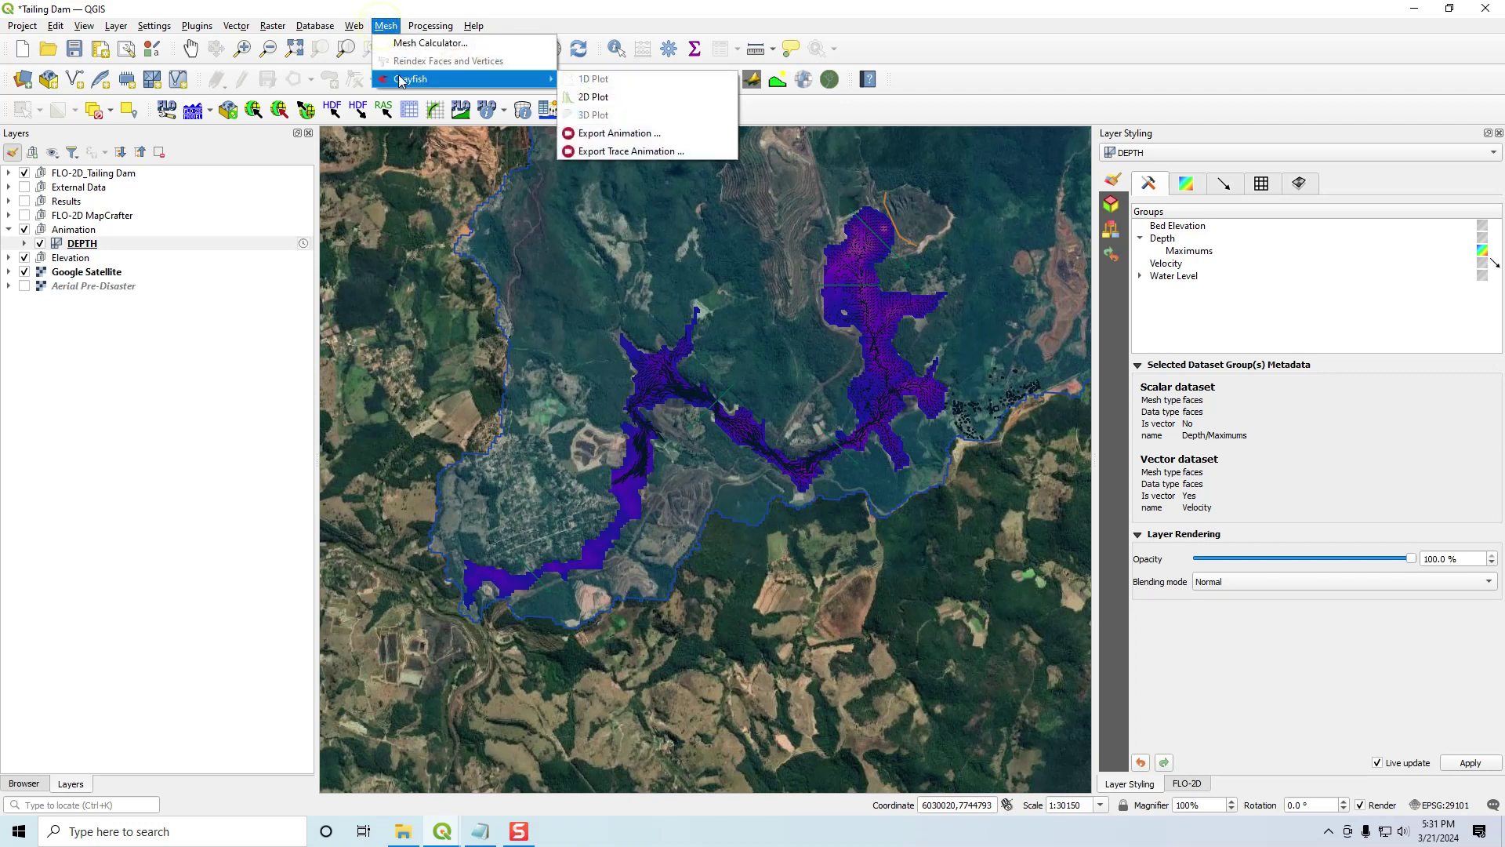
left_click(633, 135)
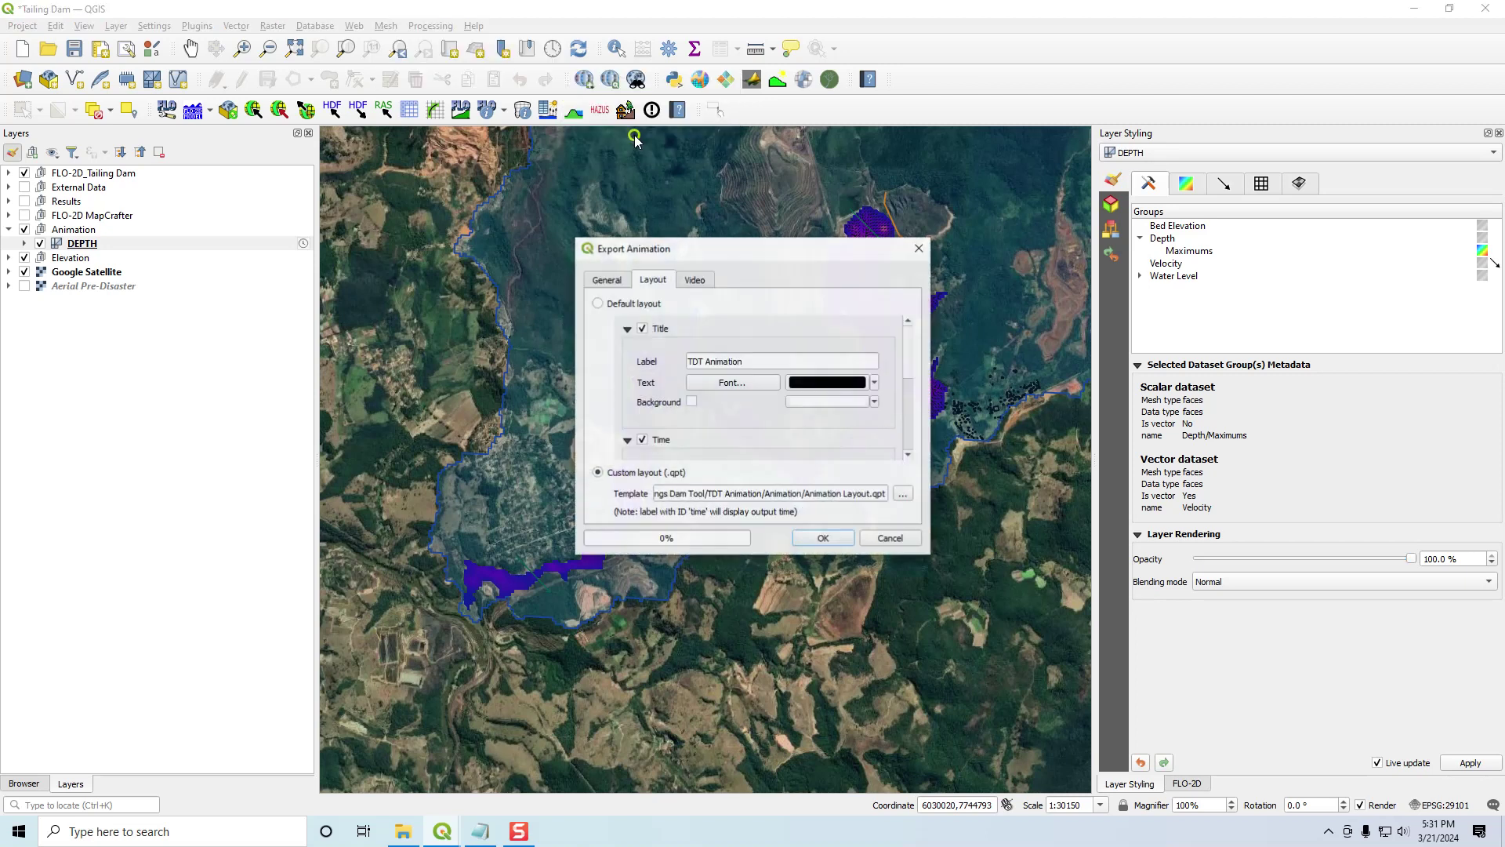
left_click(605, 280)
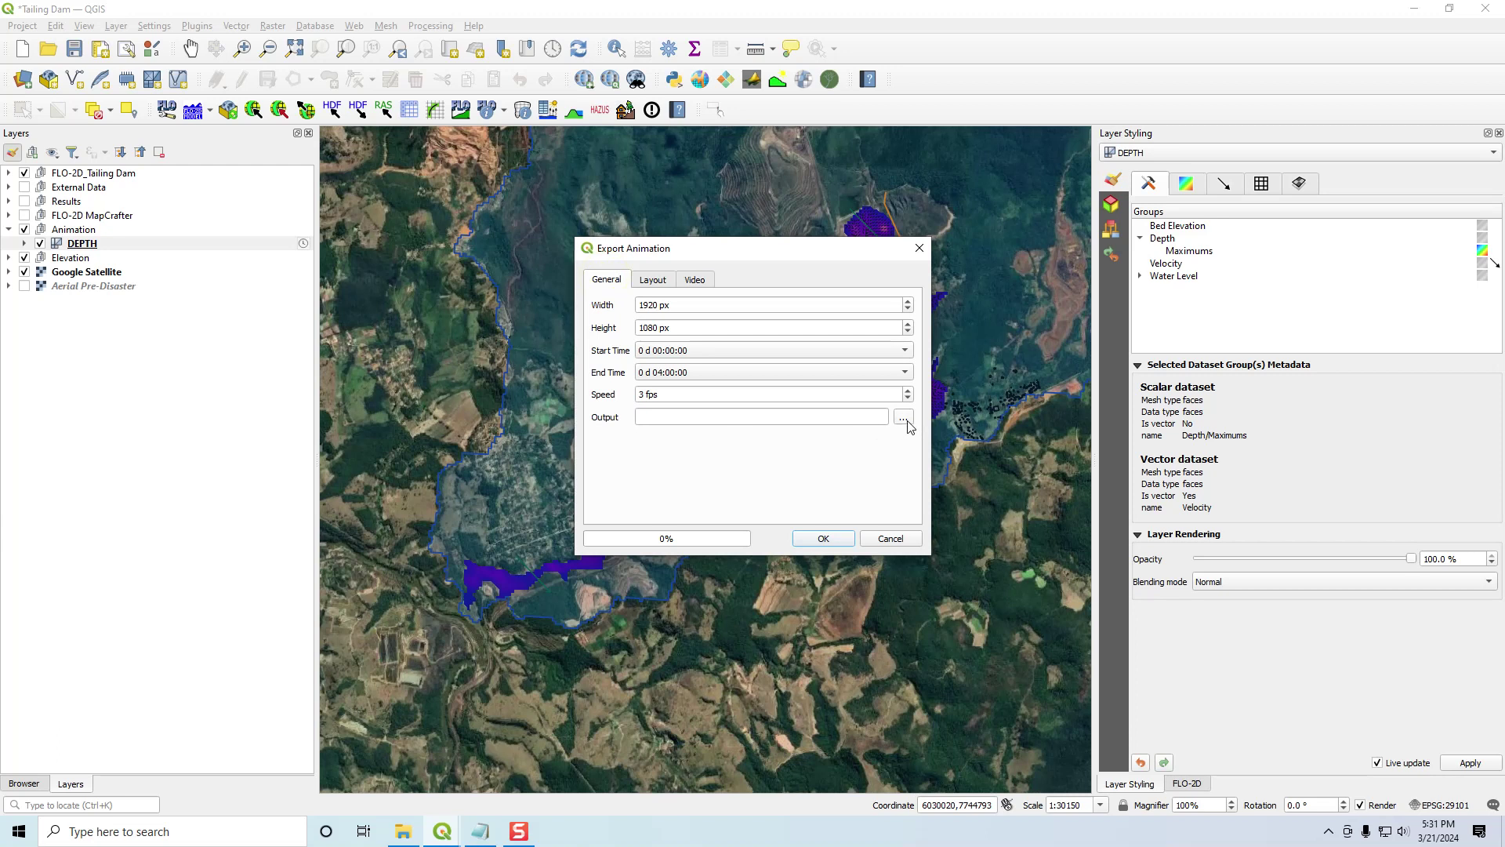
left_click(670, 393)
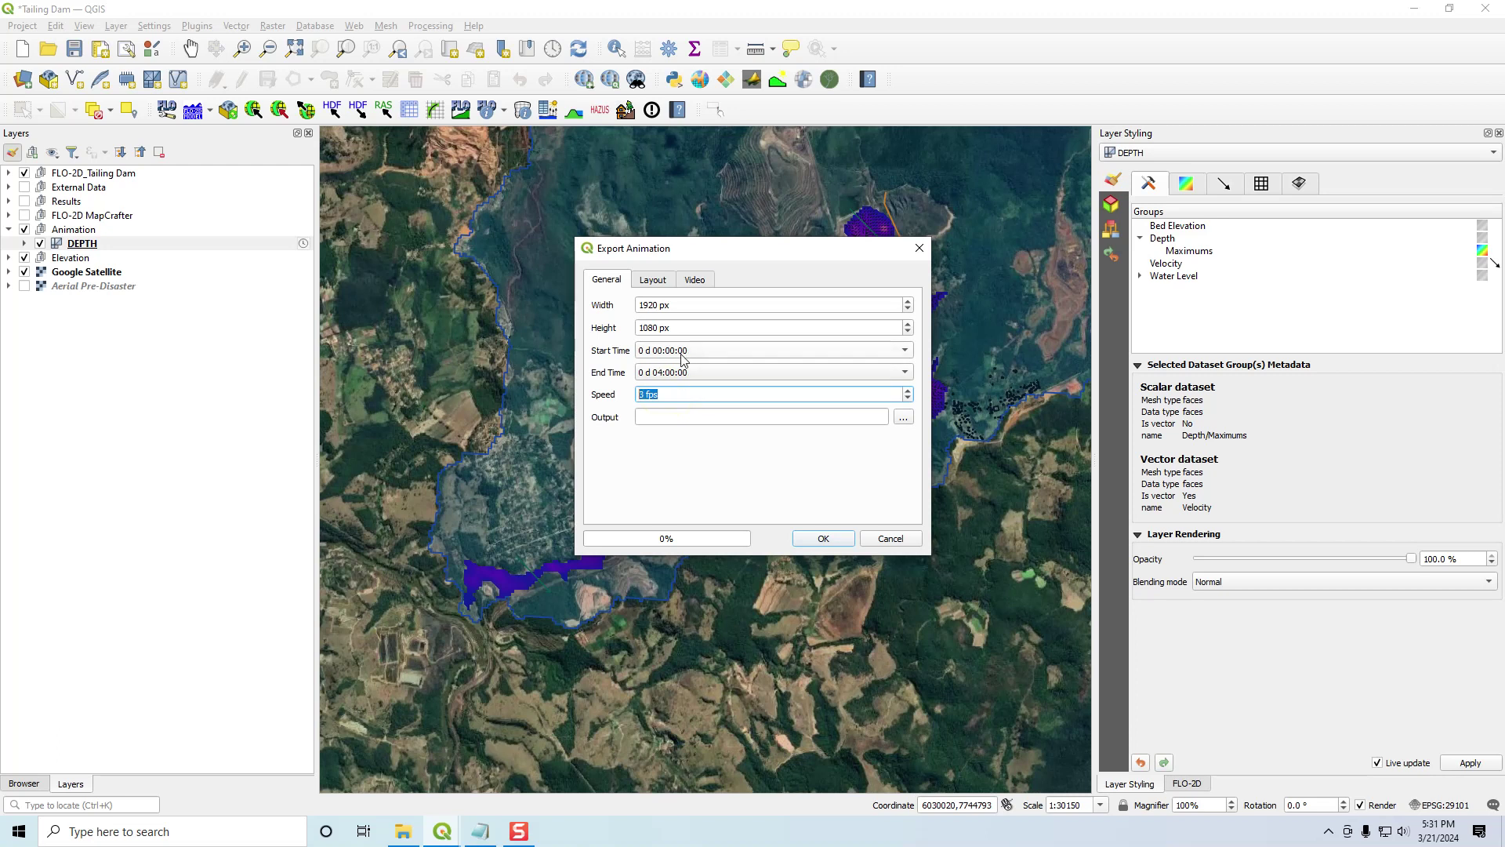
- Examine the animation's layout settings for title, time, legend and the custom layout template
left_click(652, 281)
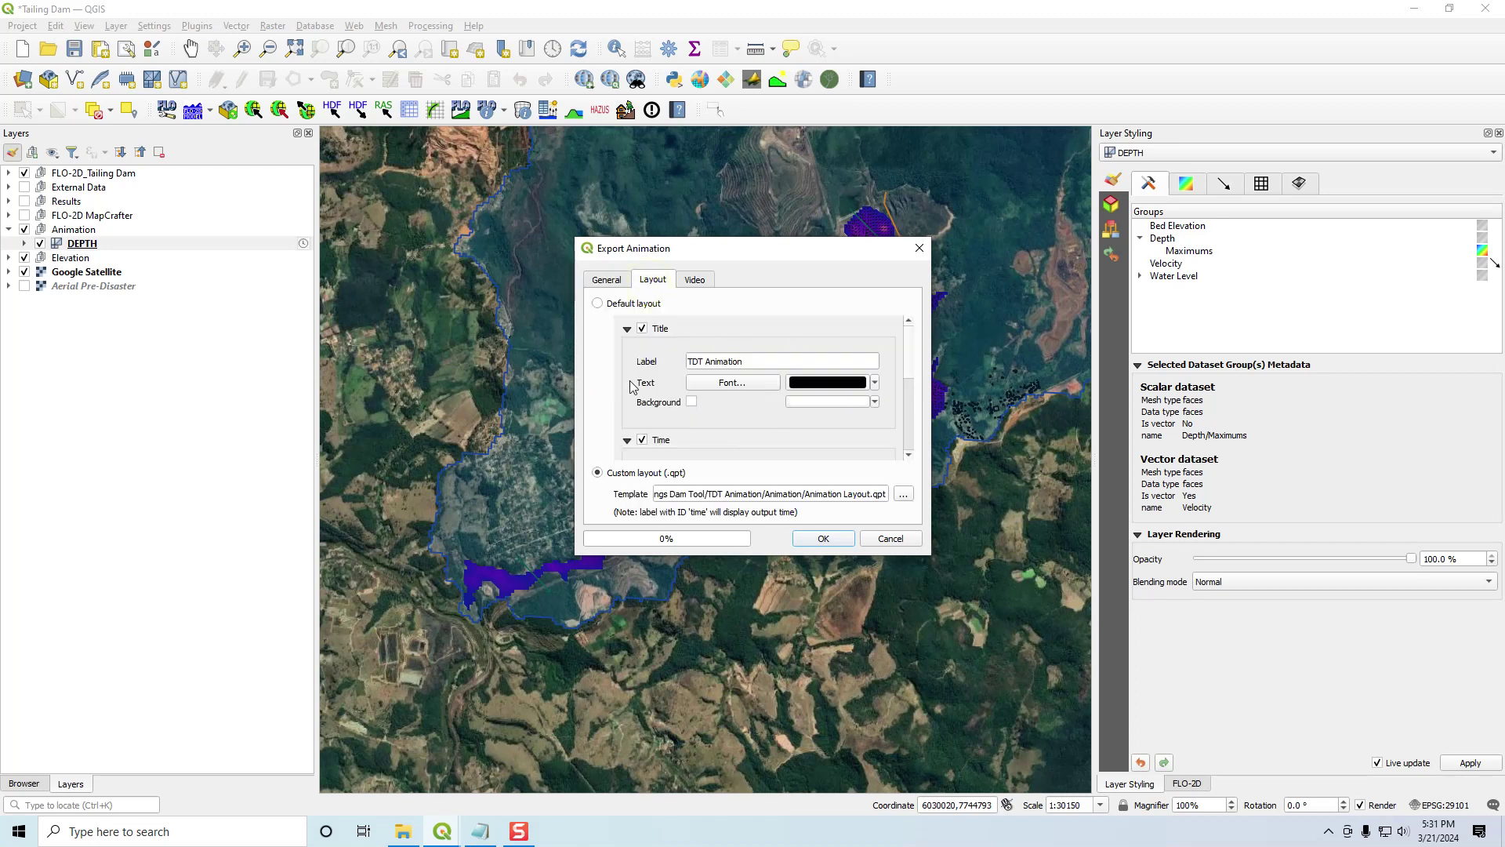
scroll(908, 417, "down", 5)
scroll(907, 417, "up", 1)
left_click_drag(755, 555, 739, 660)
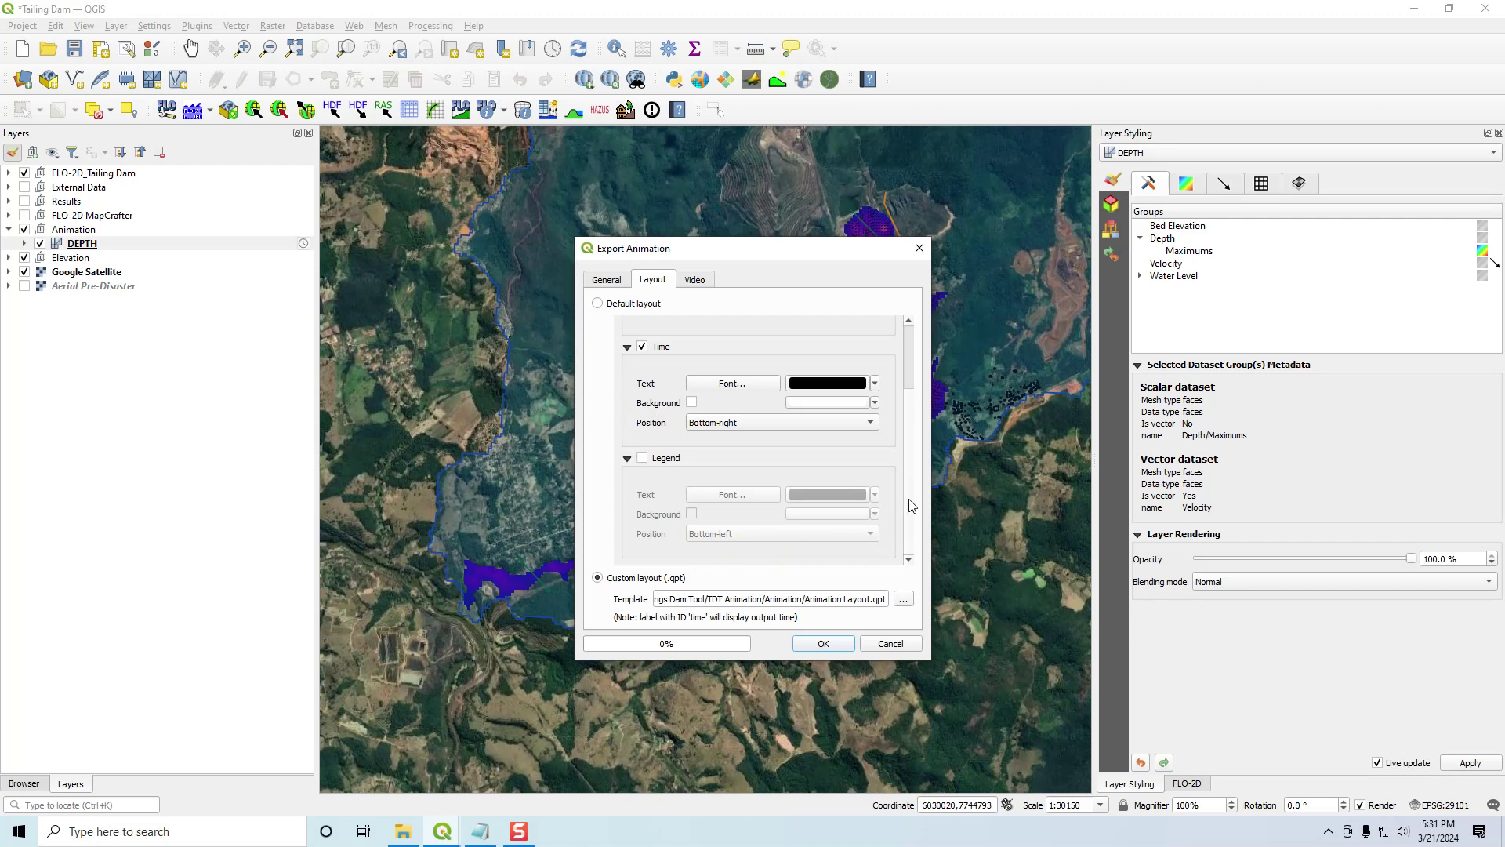
scroll(910, 363, "up", 2)
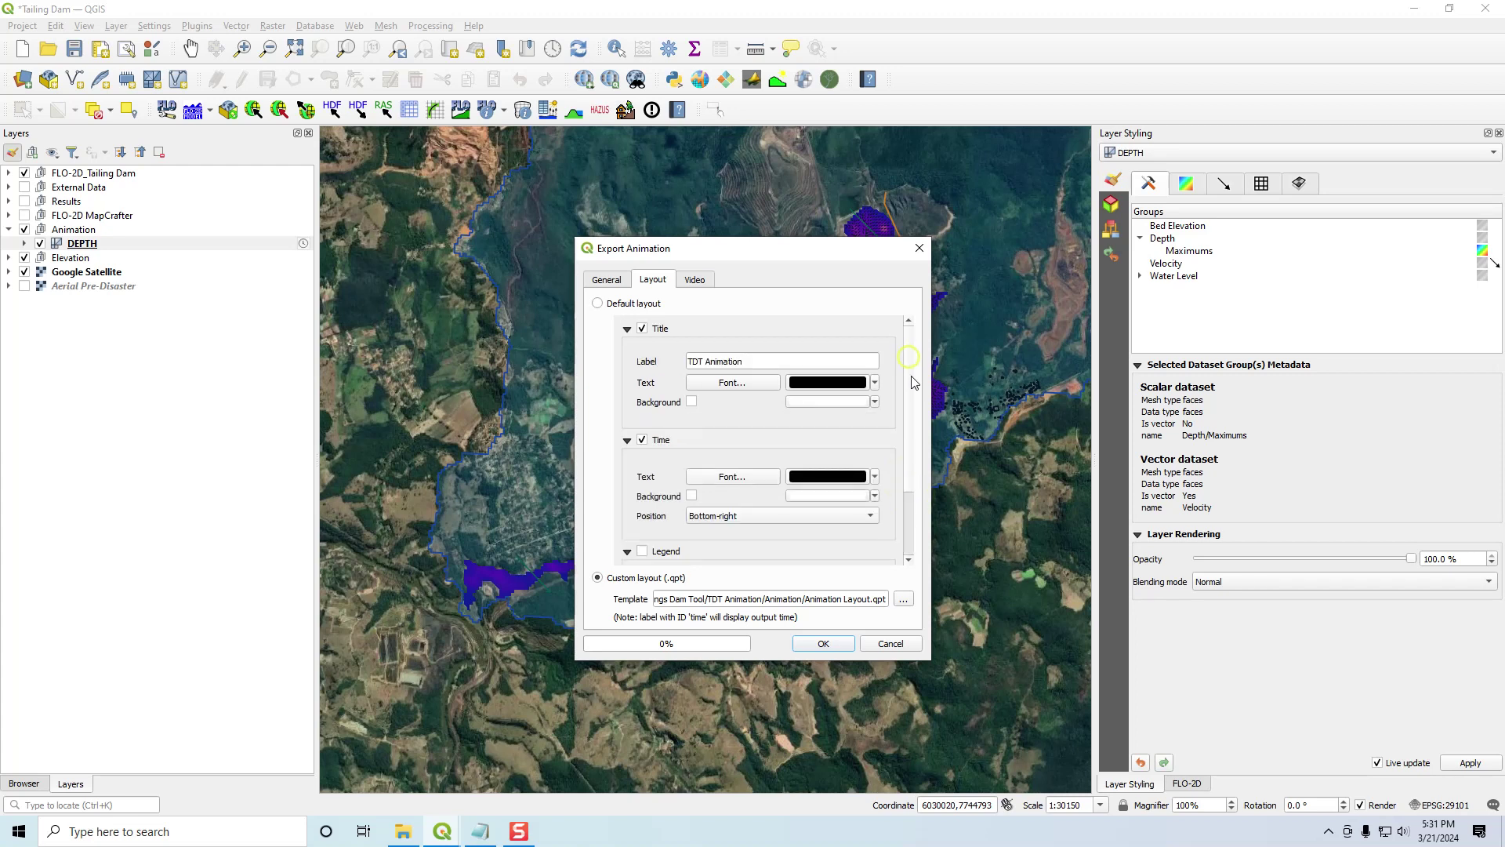
scroll(914, 467, "down", 2)
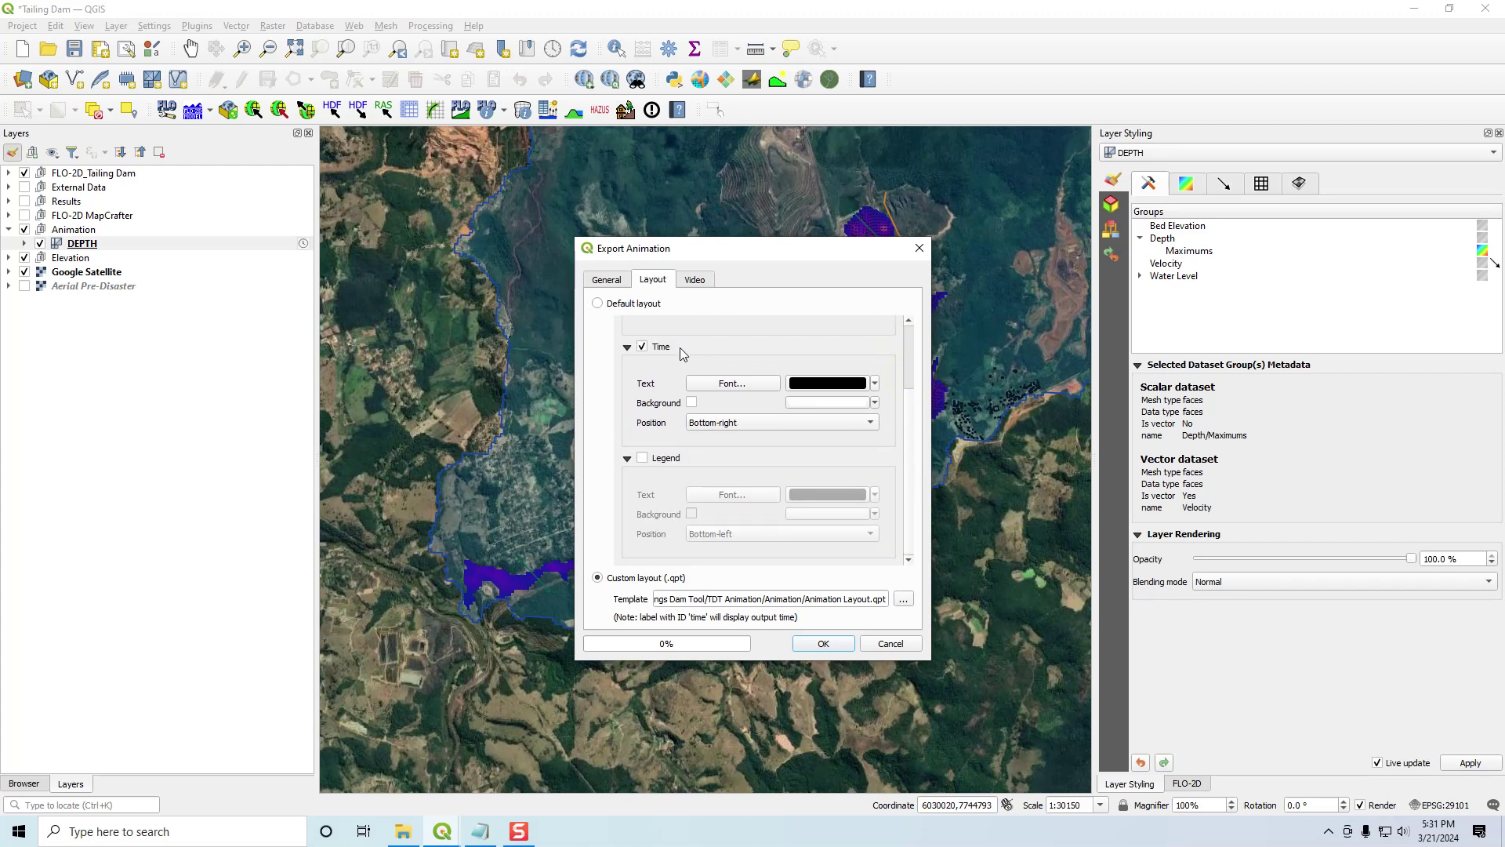
scroll(914, 401, "up", 2)
scroll(913, 401, "down", 2)
- Examine the video quality and custom FFmpeg path settings, and leave the animation export without running it
left_click(697, 279)
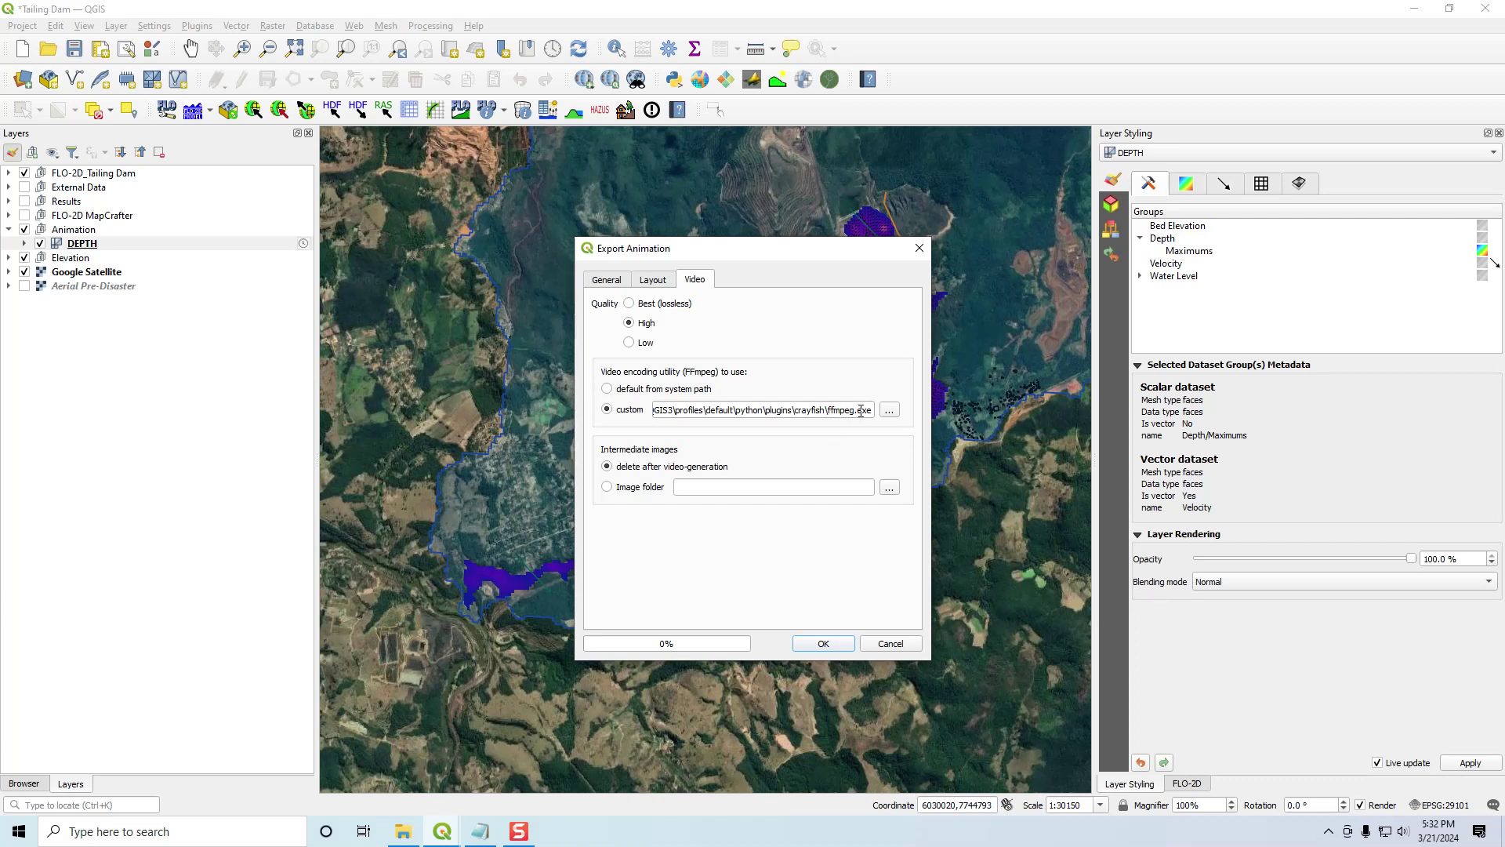
double_click(829, 405)
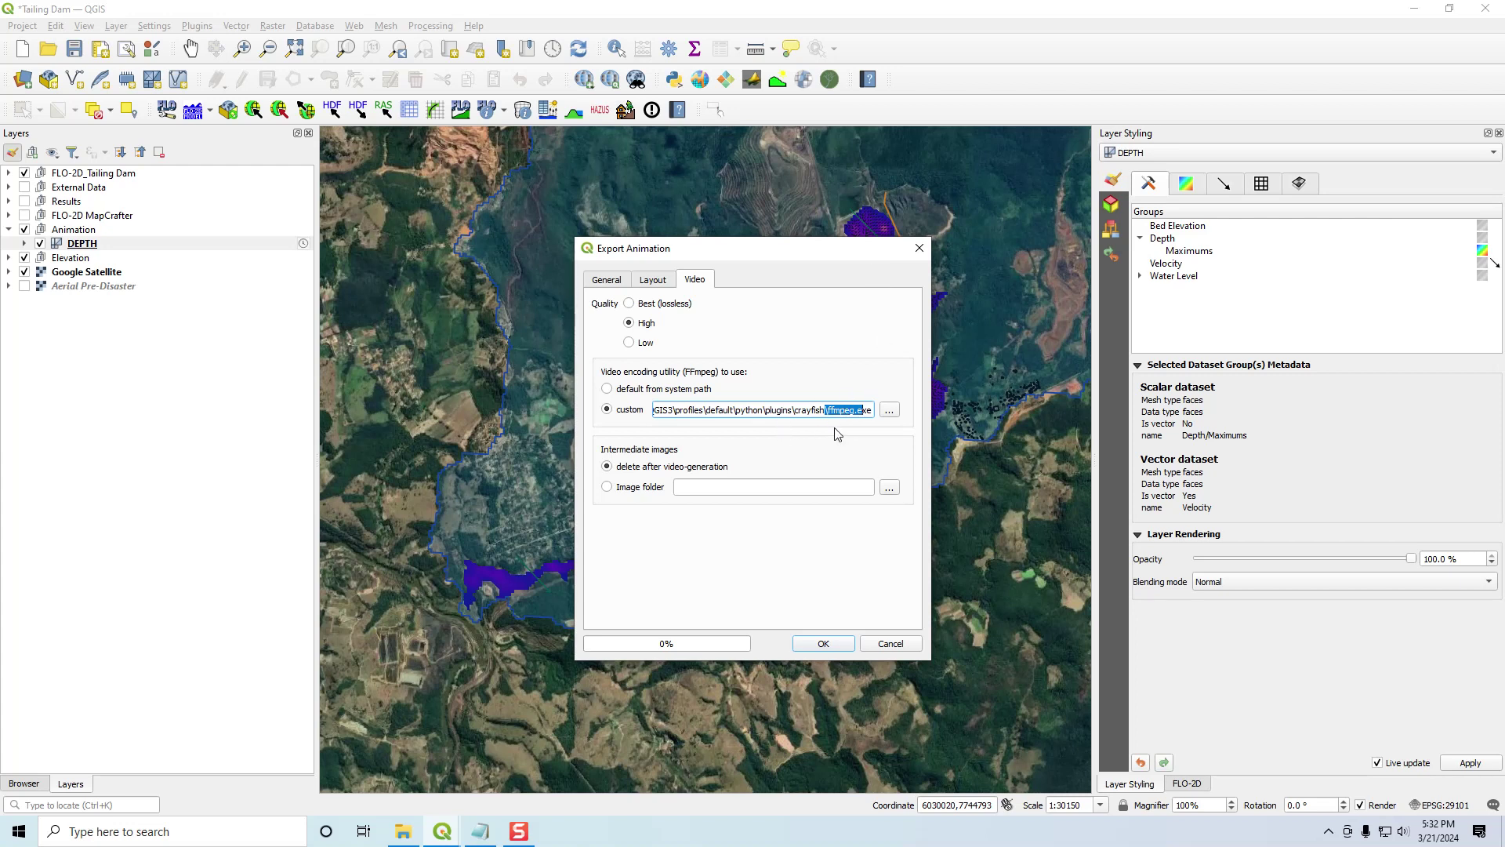
left_click(889, 645)
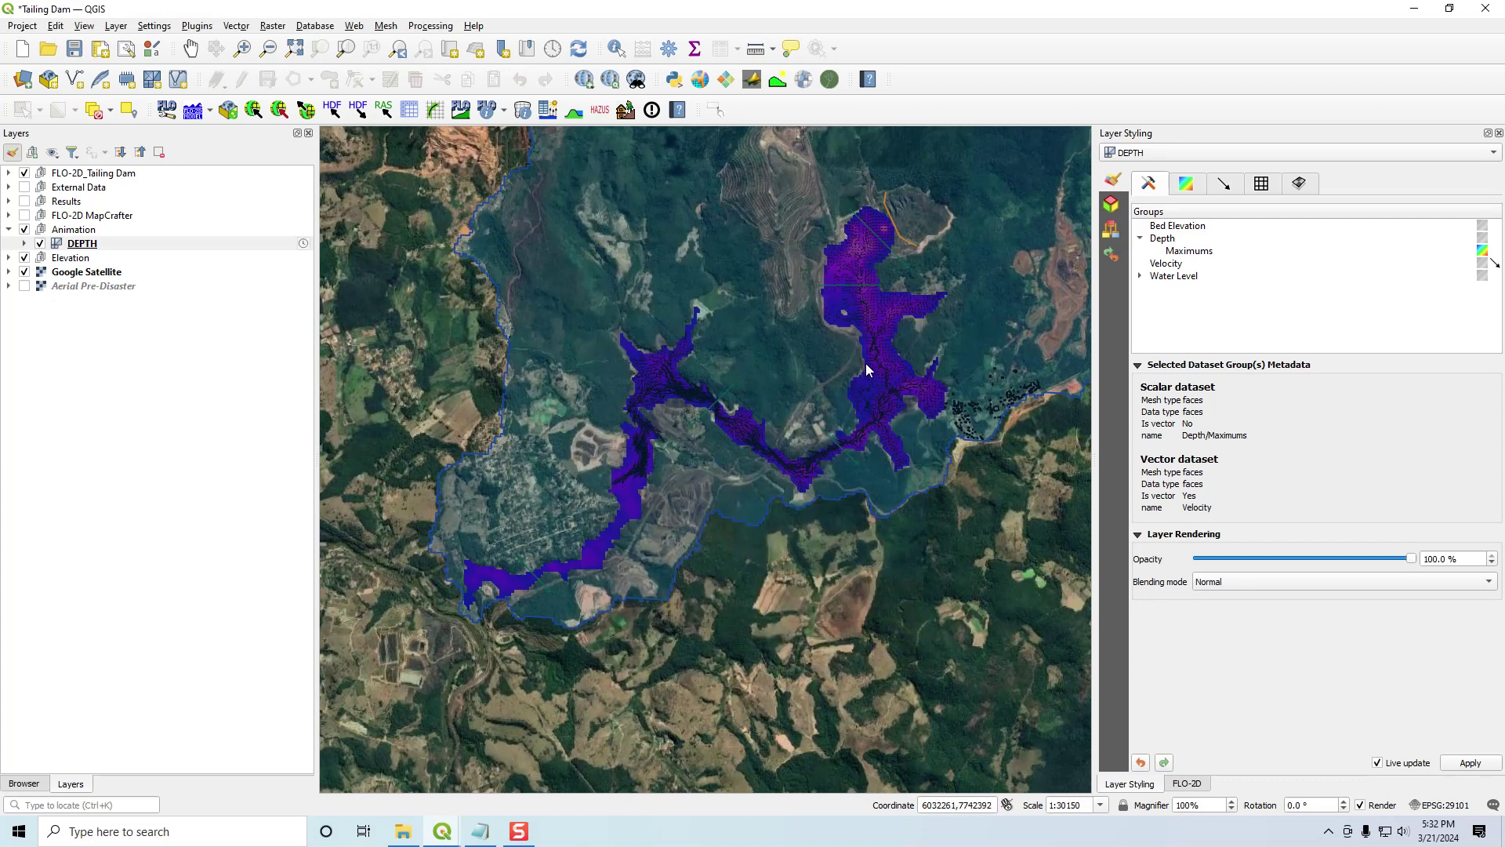
- Hide the Animation group with its DEPTH mesh and collapse the group in the layer tree
scroll(774, 439, "down", 2)
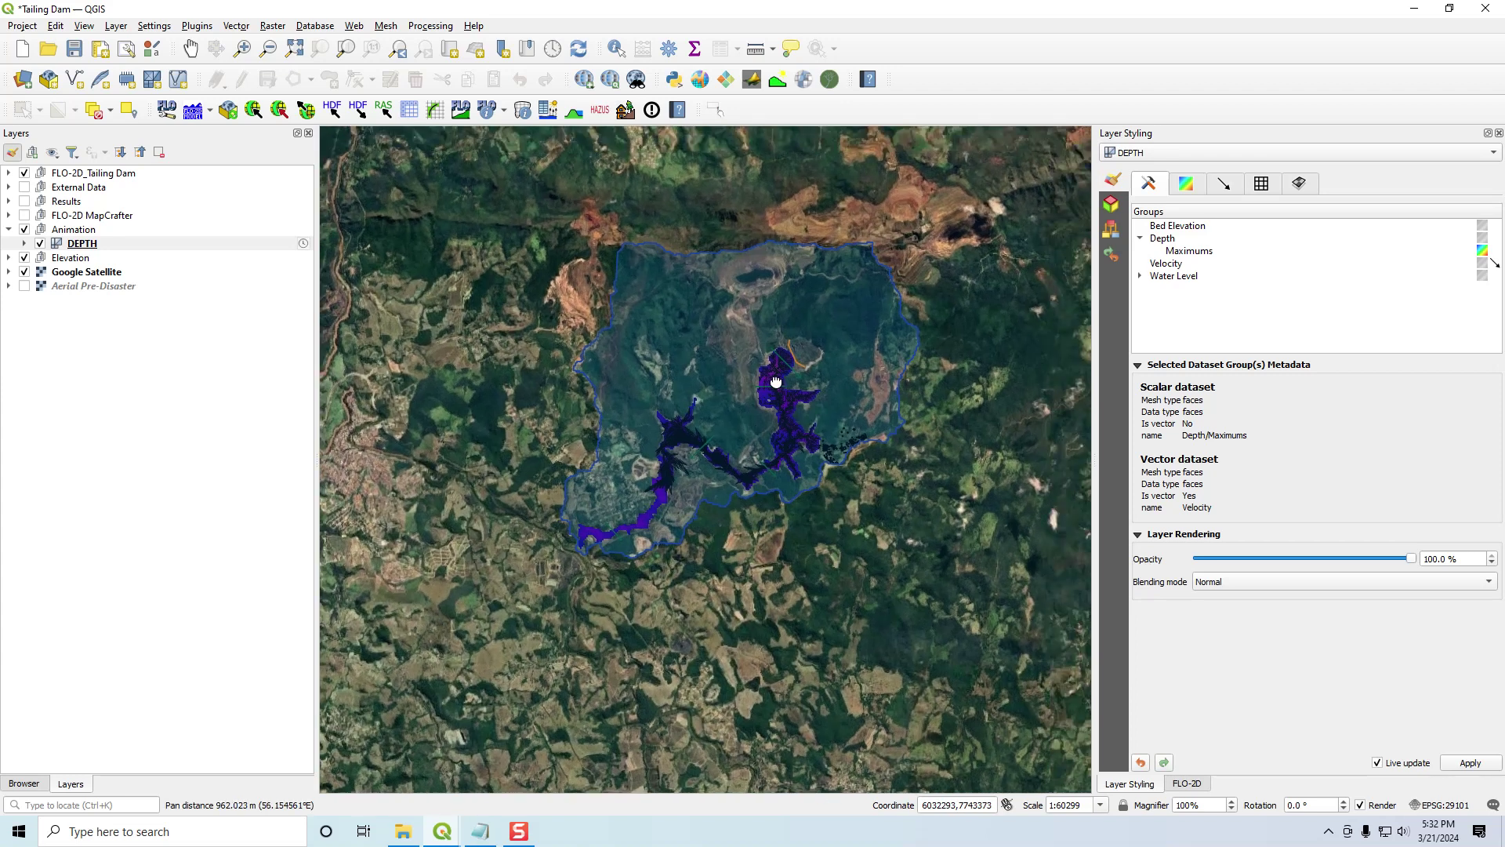
scroll(768, 387, "up", 2)
left_click_drag(802, 397, 831, 414)
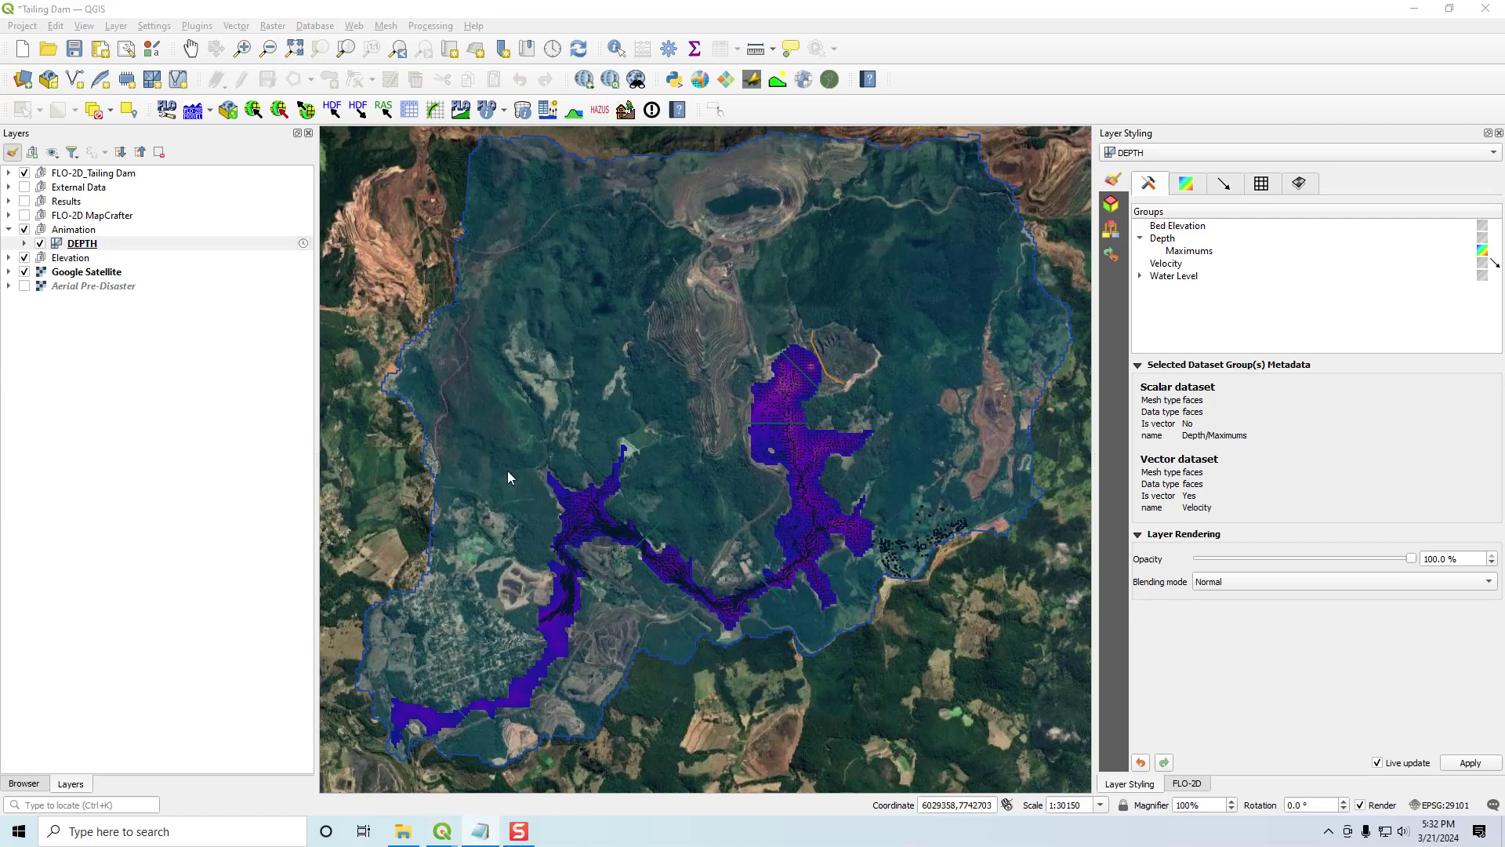
left_click(40, 244)
left_click(10, 229)
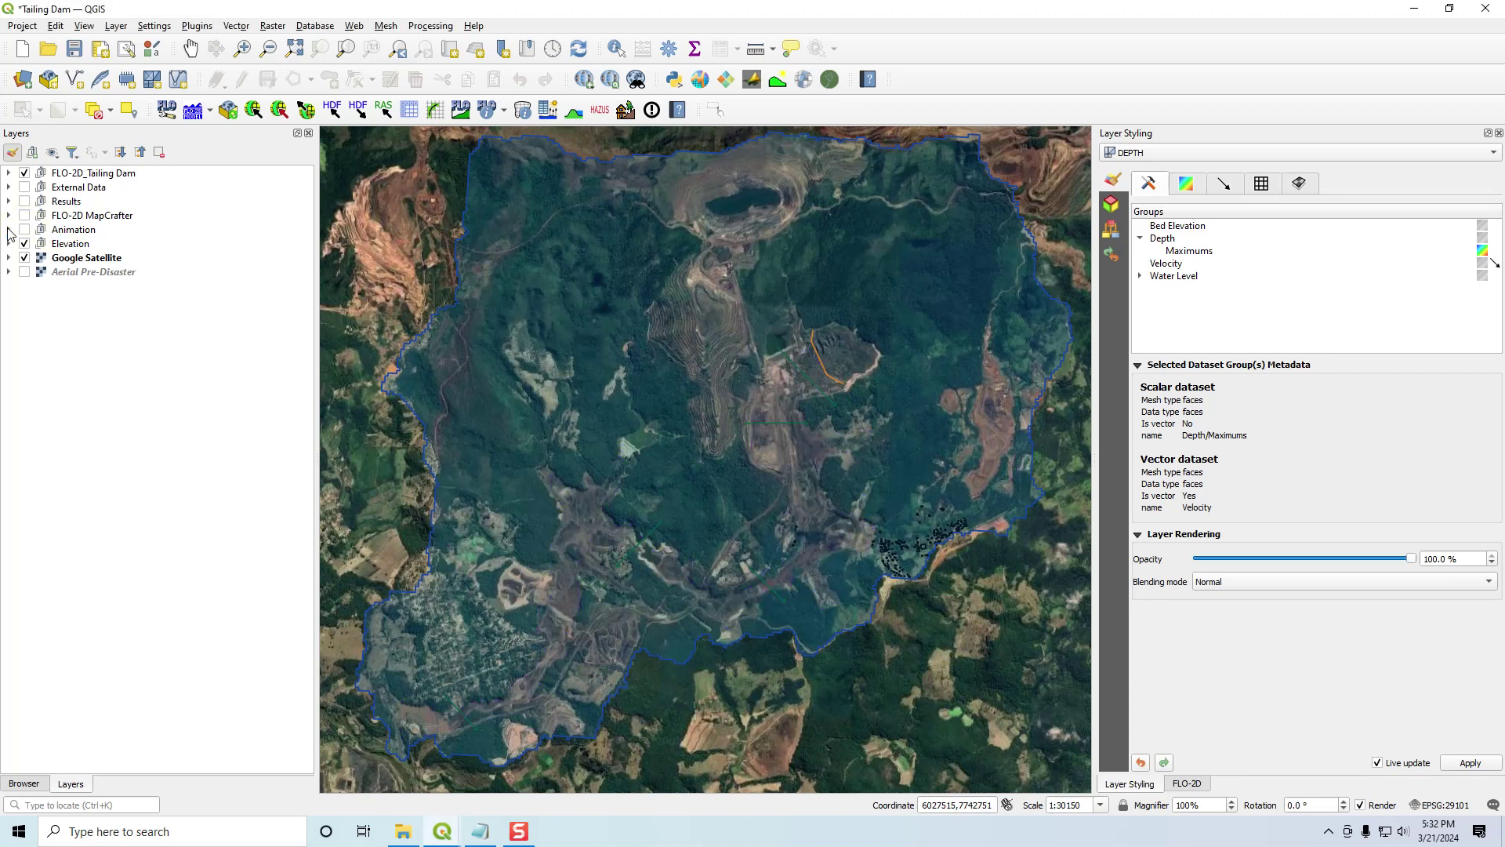
- Remove the FLO-2D MapCrafter group from the project's layers
left_click(80, 218)
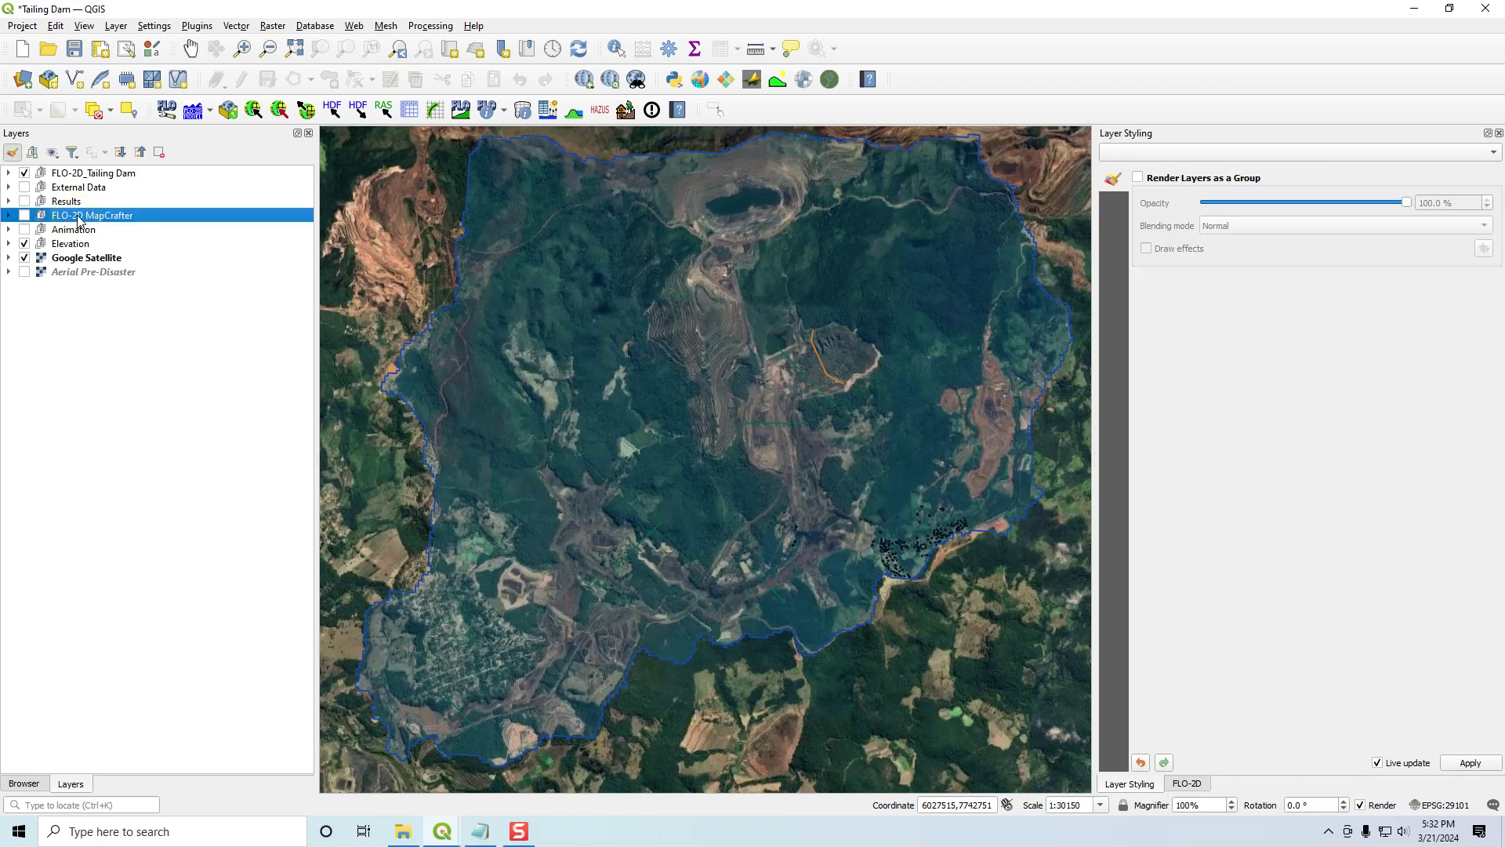
left_click(9, 216)
left_click(9, 216)
right_click(63, 216)
key("r")
key("Return")
- In File Explorer, delete the MapCrafter subfolder from Tailings Dam Workshop > 5. Tailings Dam Tool > Export TDT Aspen Mine Fill, and return to QGIS
left_click(403, 831)
left_click_drag(423, 284, 797, 257)
left_click(658, 373)
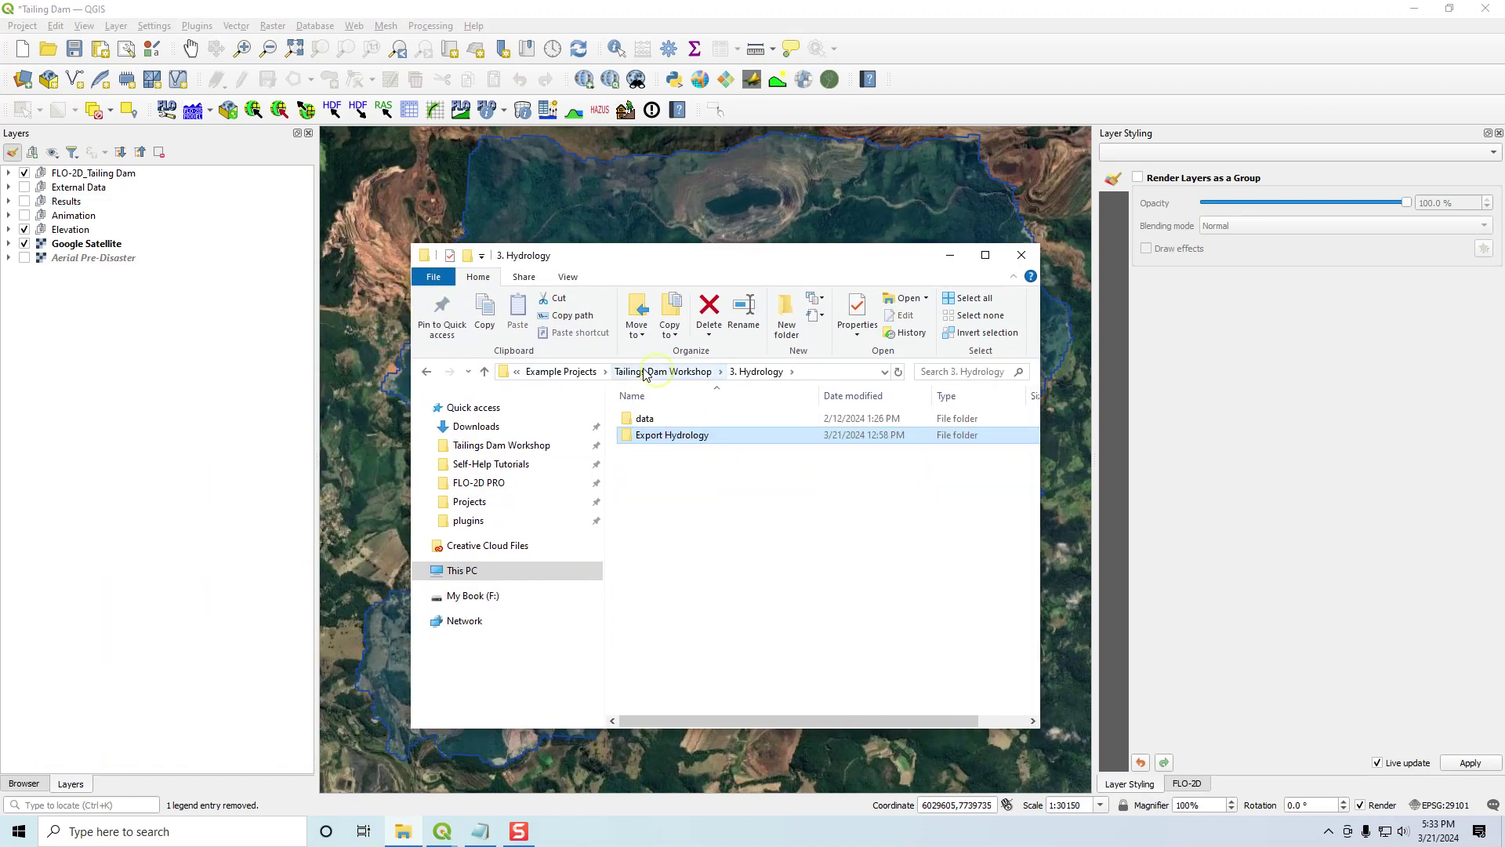
left_click(639, 371)
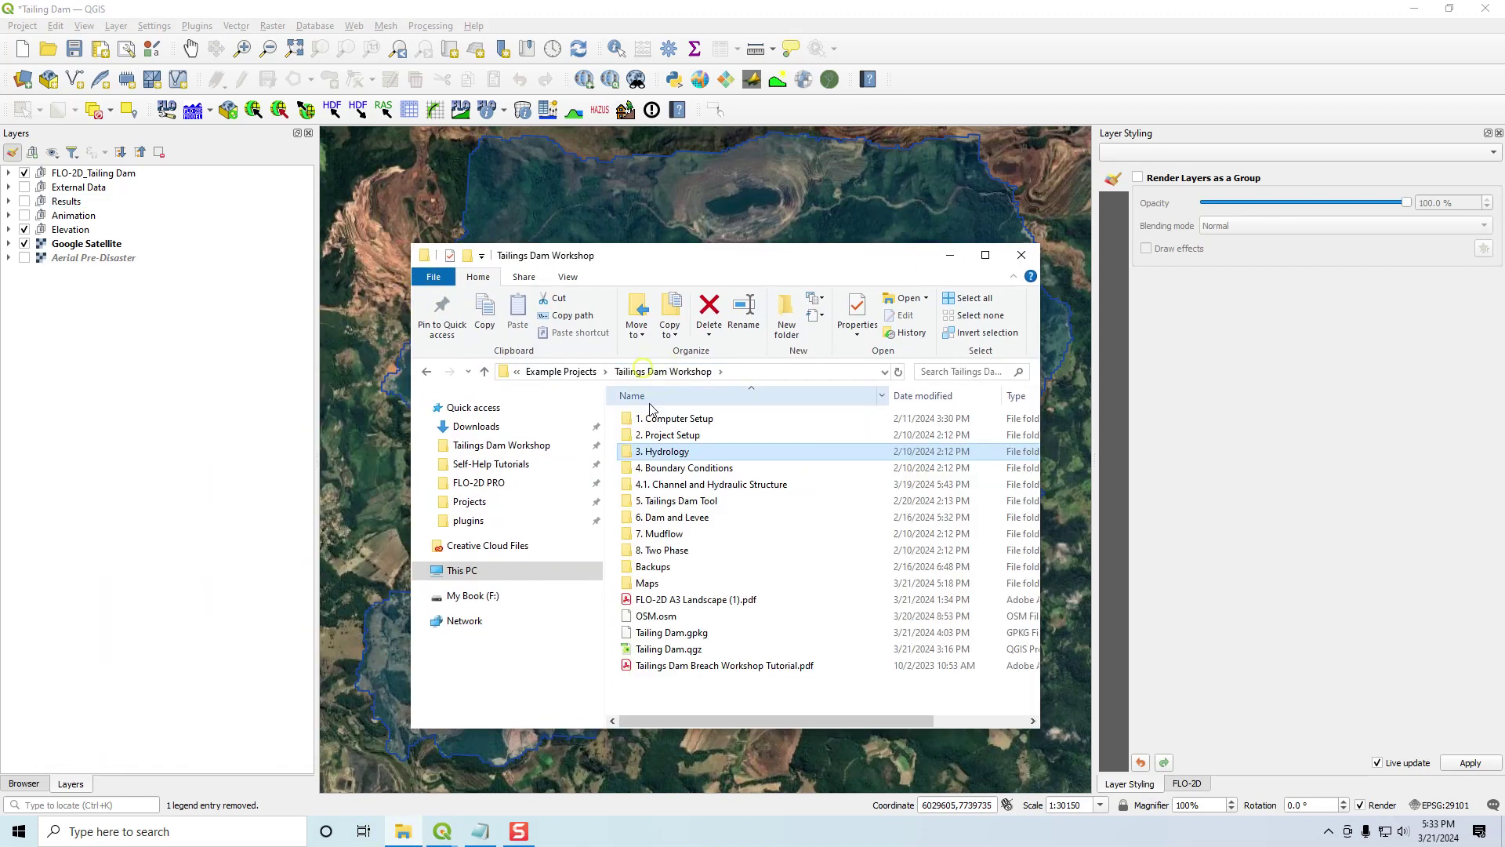
left_click(663, 503)
double_click(663, 502)
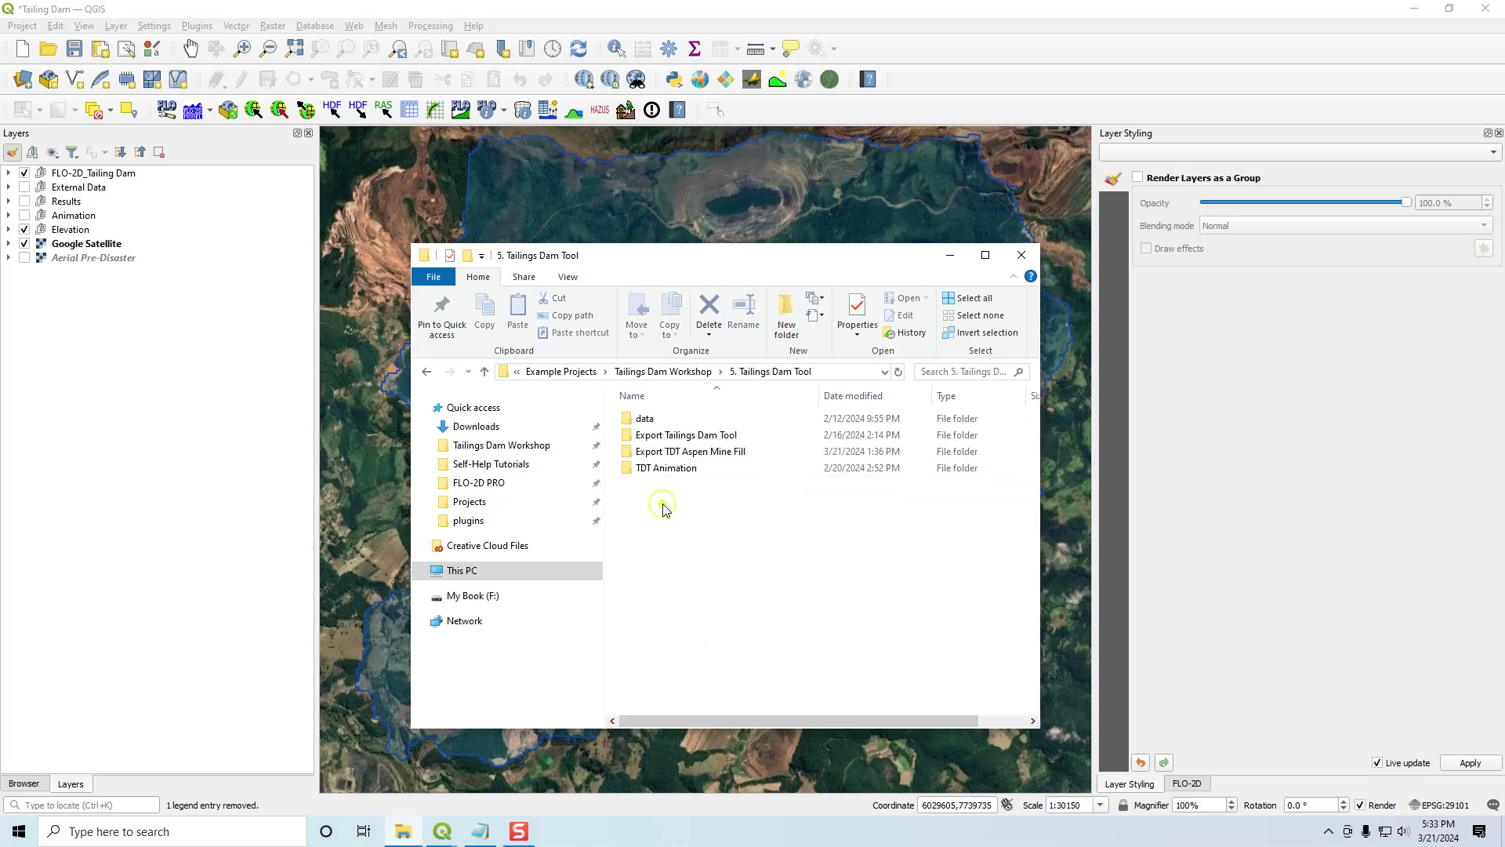
double_click(652, 454)
left_click(654, 418)
key("Delete")
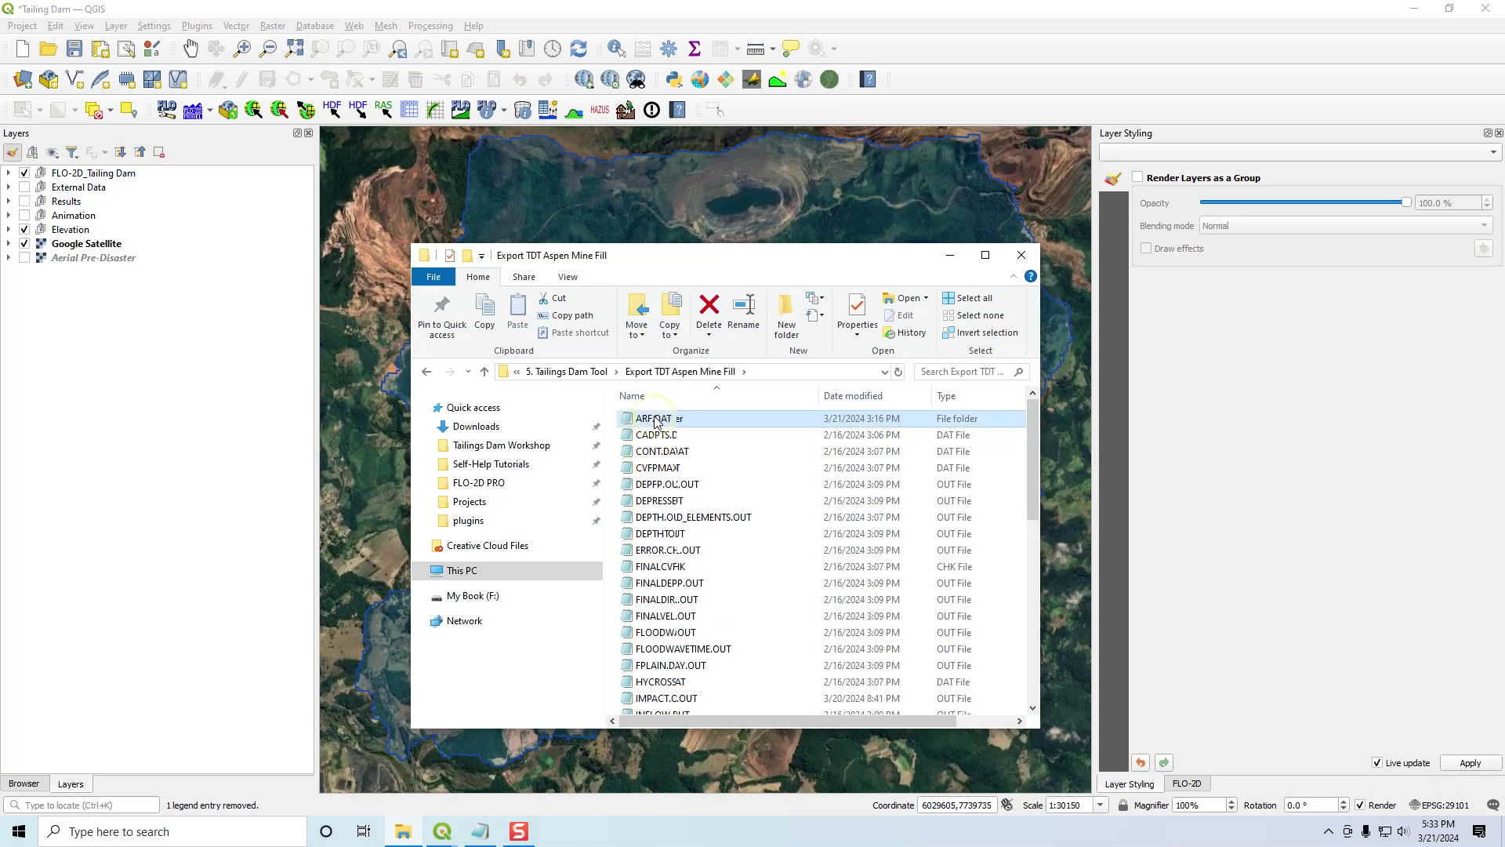
left_click(954, 261)
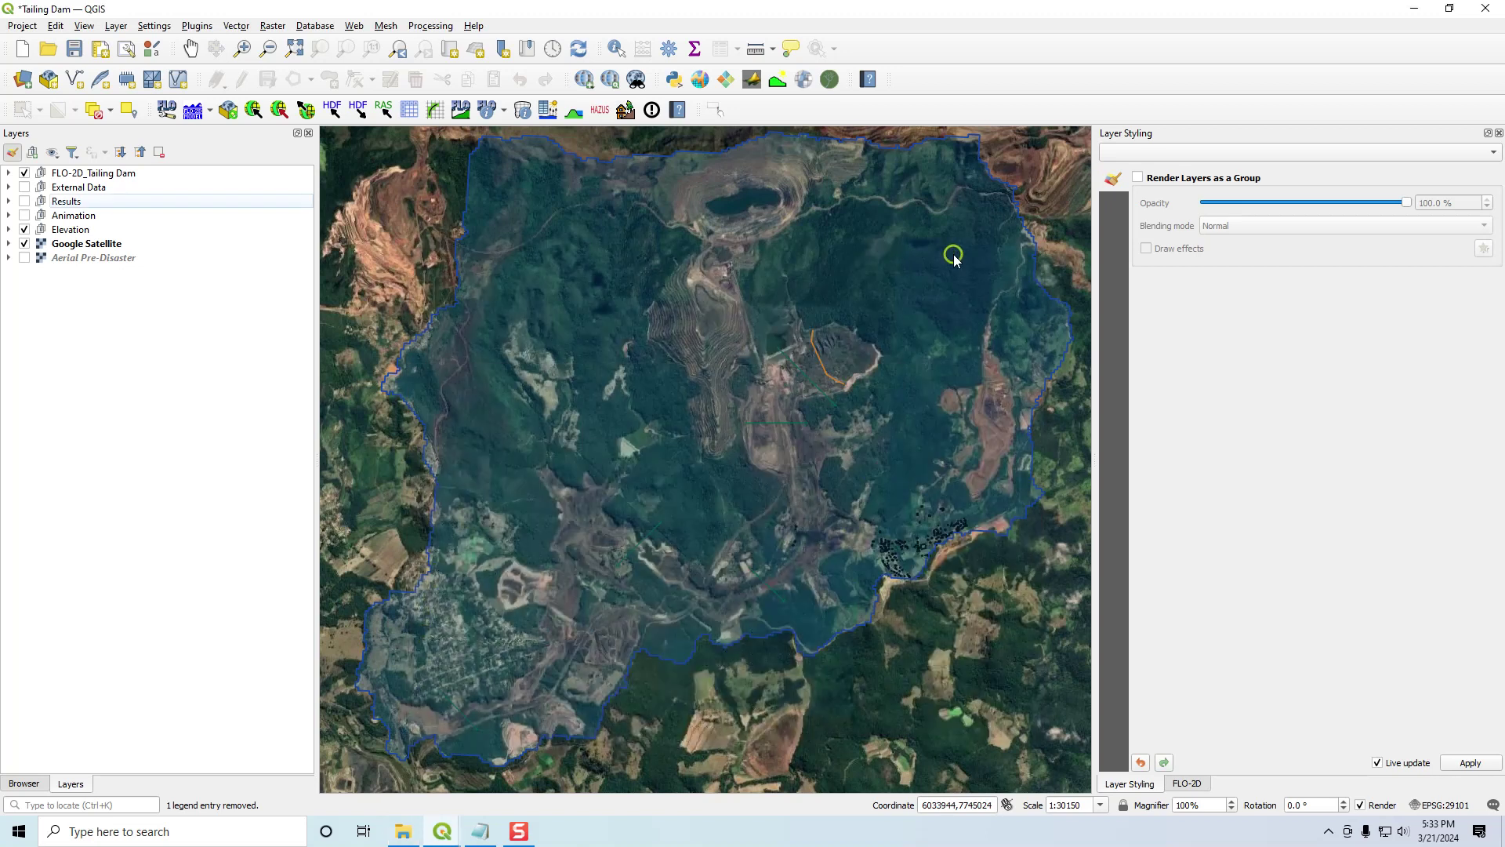
- Open FLO-2D MapCrafter and look over its flood, sediment, mudflow, two-phase and hazard map categories
left_click(699, 80)
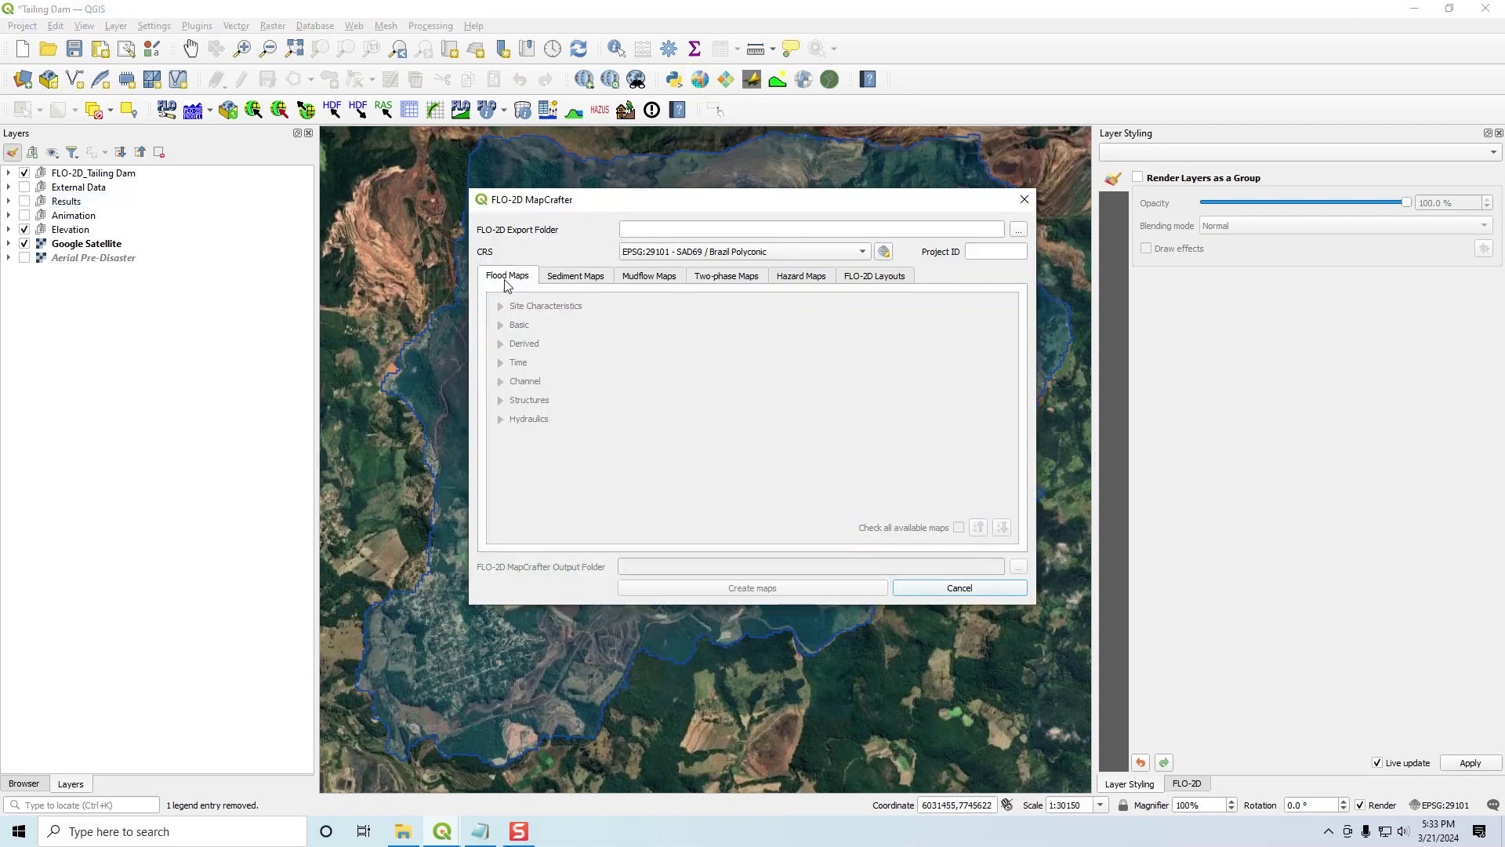
left_click(581, 277)
left_click(662, 277)
left_click(718, 276)
left_click(805, 274)
left_click(521, 278)
- Set the FLO-2D export folder to Export TDT Aspen Mine Fill inside 5. Tailings Dam Tool
left_click(1018, 229)
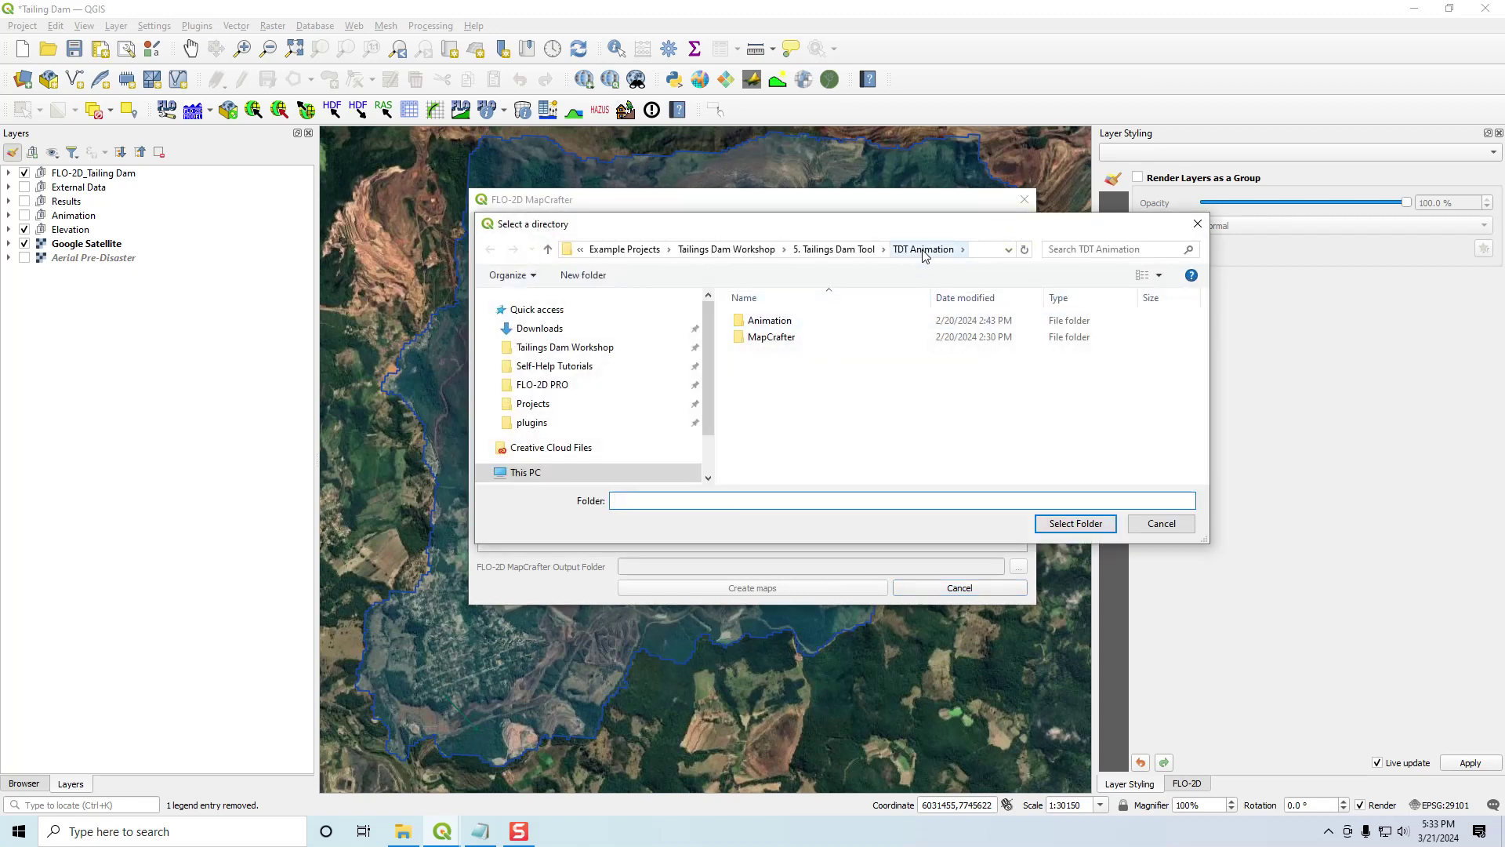
left_click(833, 249)
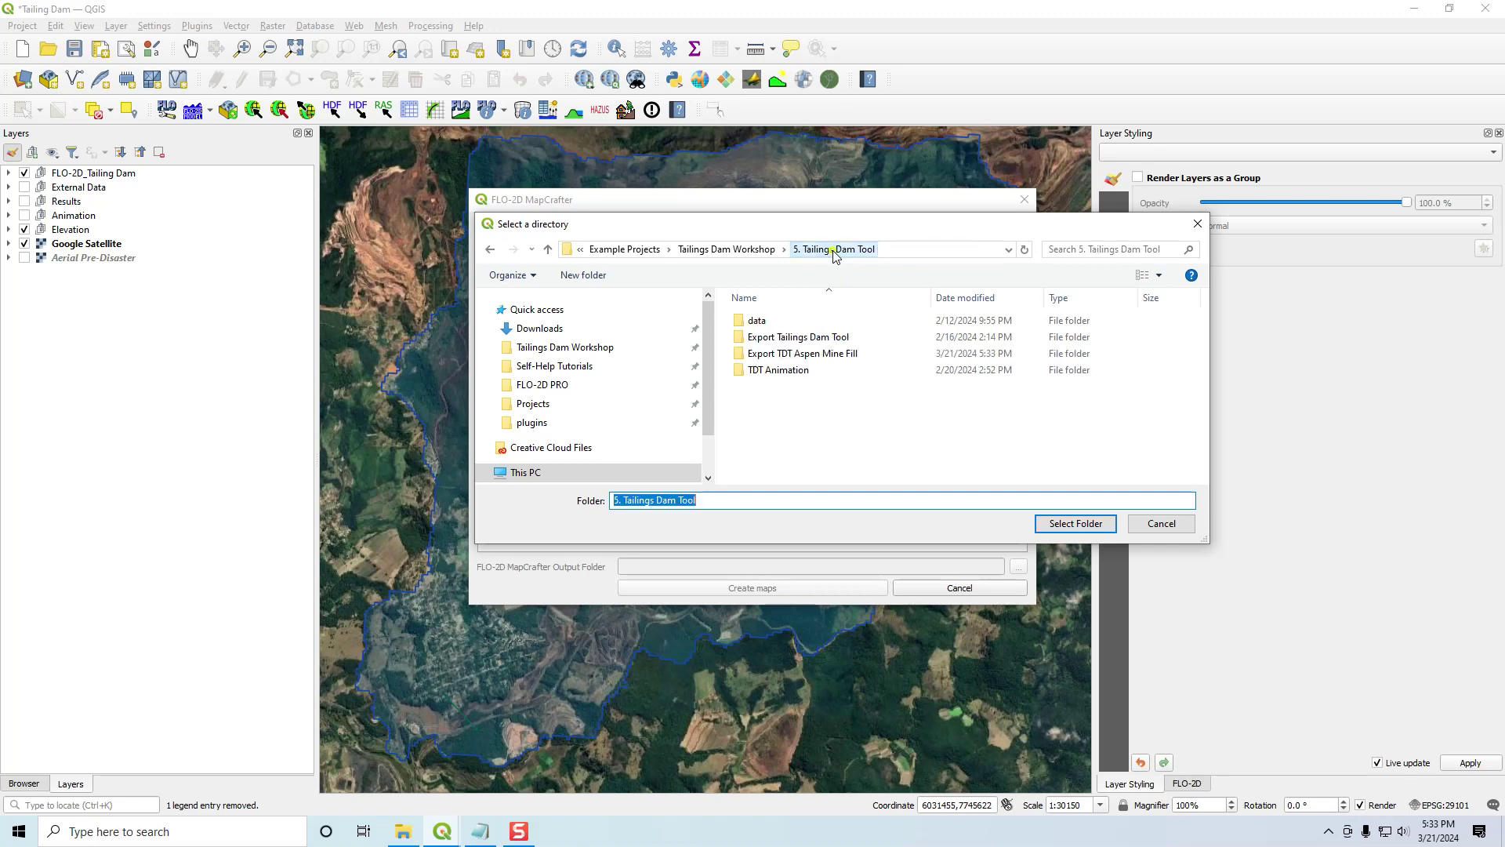
left_click(798, 354)
left_click(1076, 524)
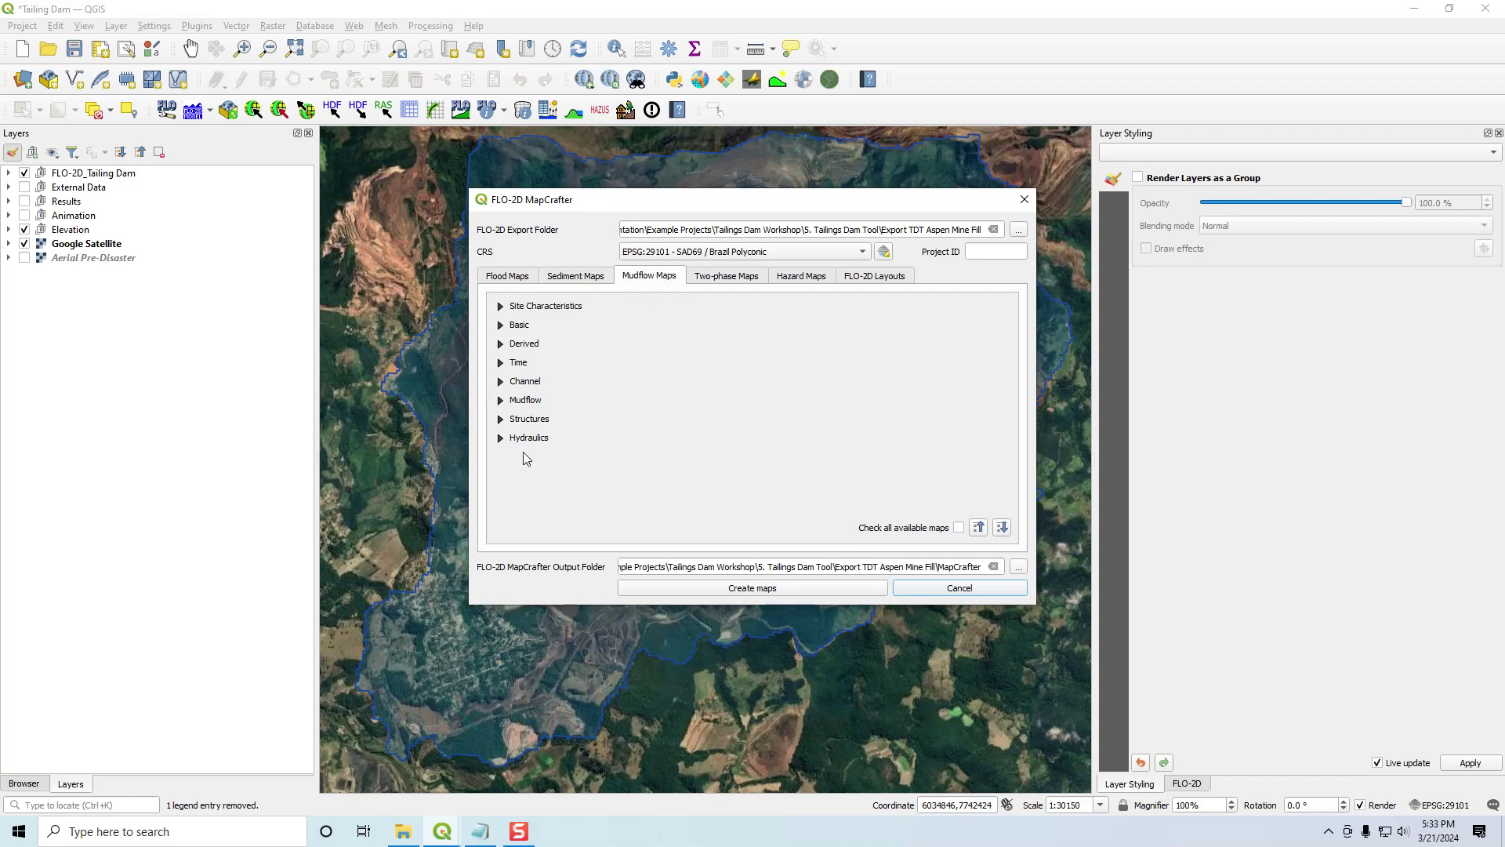
- Examine which flood, sediment, two-phase and hazard maps are available for the export folder, and the FLO-2D layout options
left_click(516, 278)
left_click(558, 277)
left_click(719, 276)
left_click(797, 279)
left_click(533, 276)
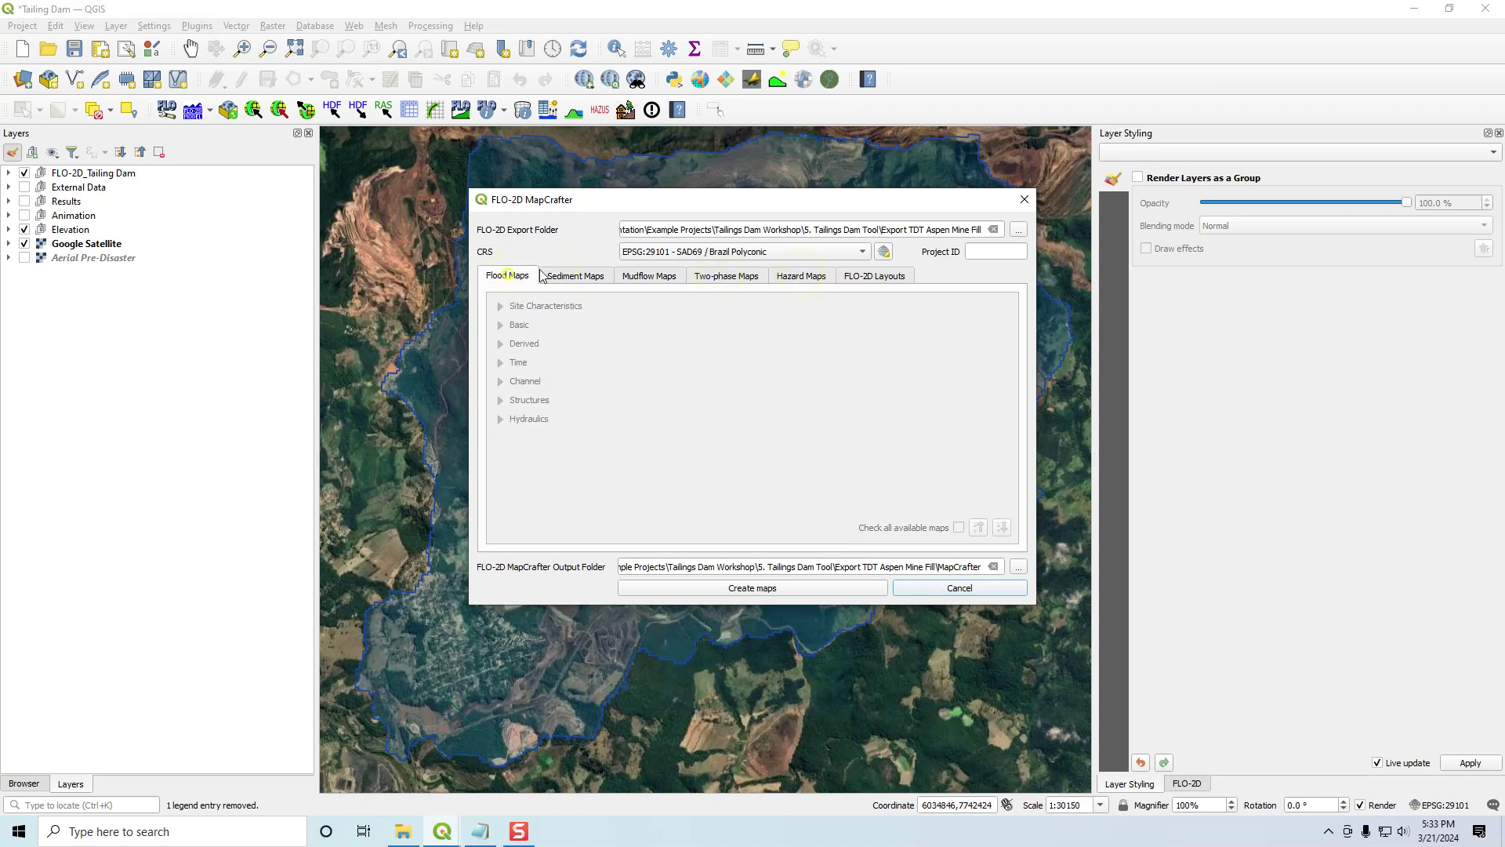
left_click(808, 279)
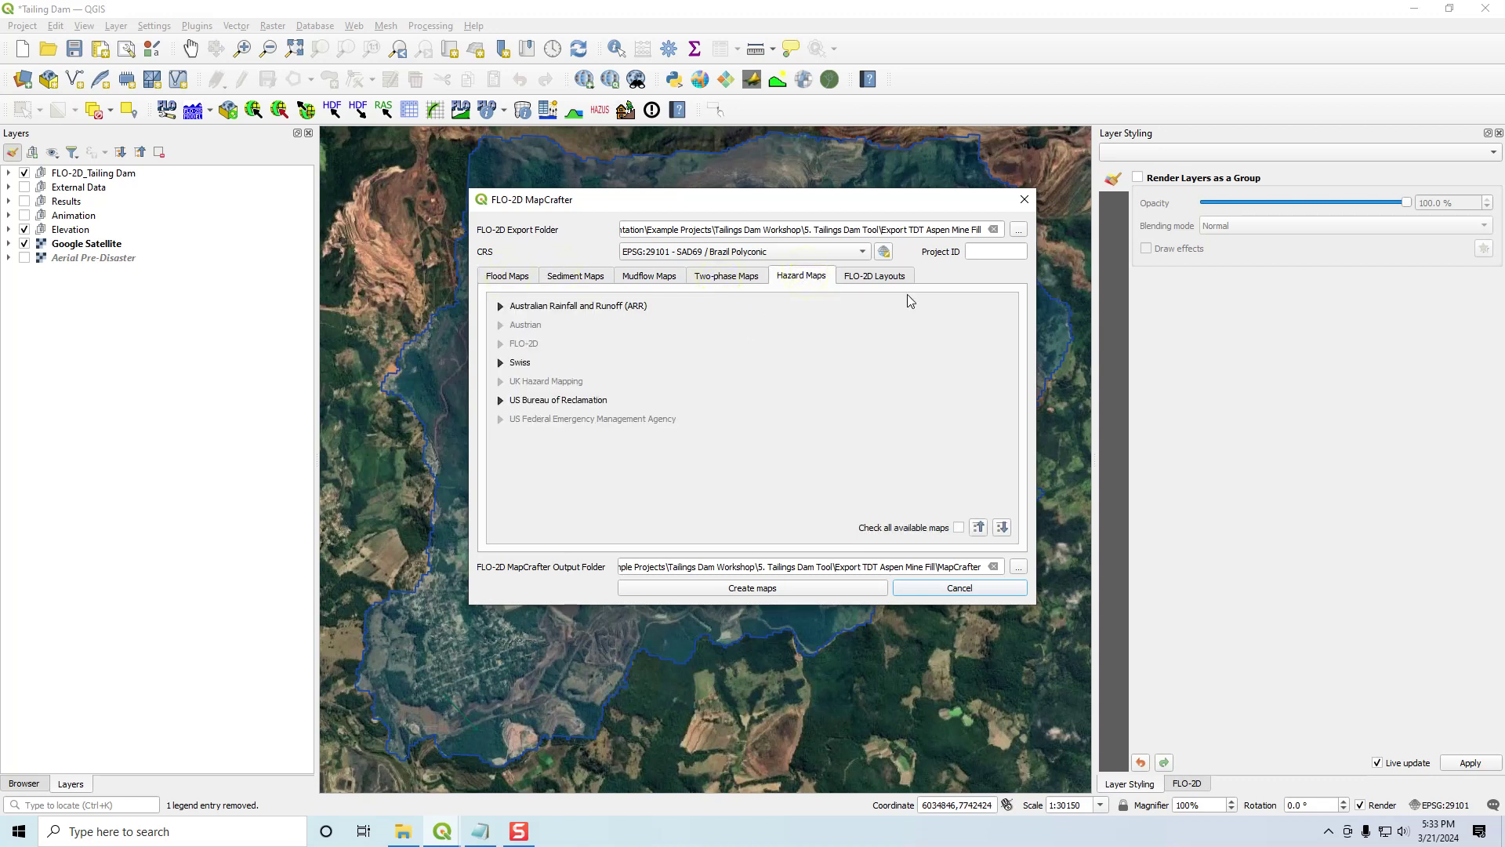
left_click(882, 280)
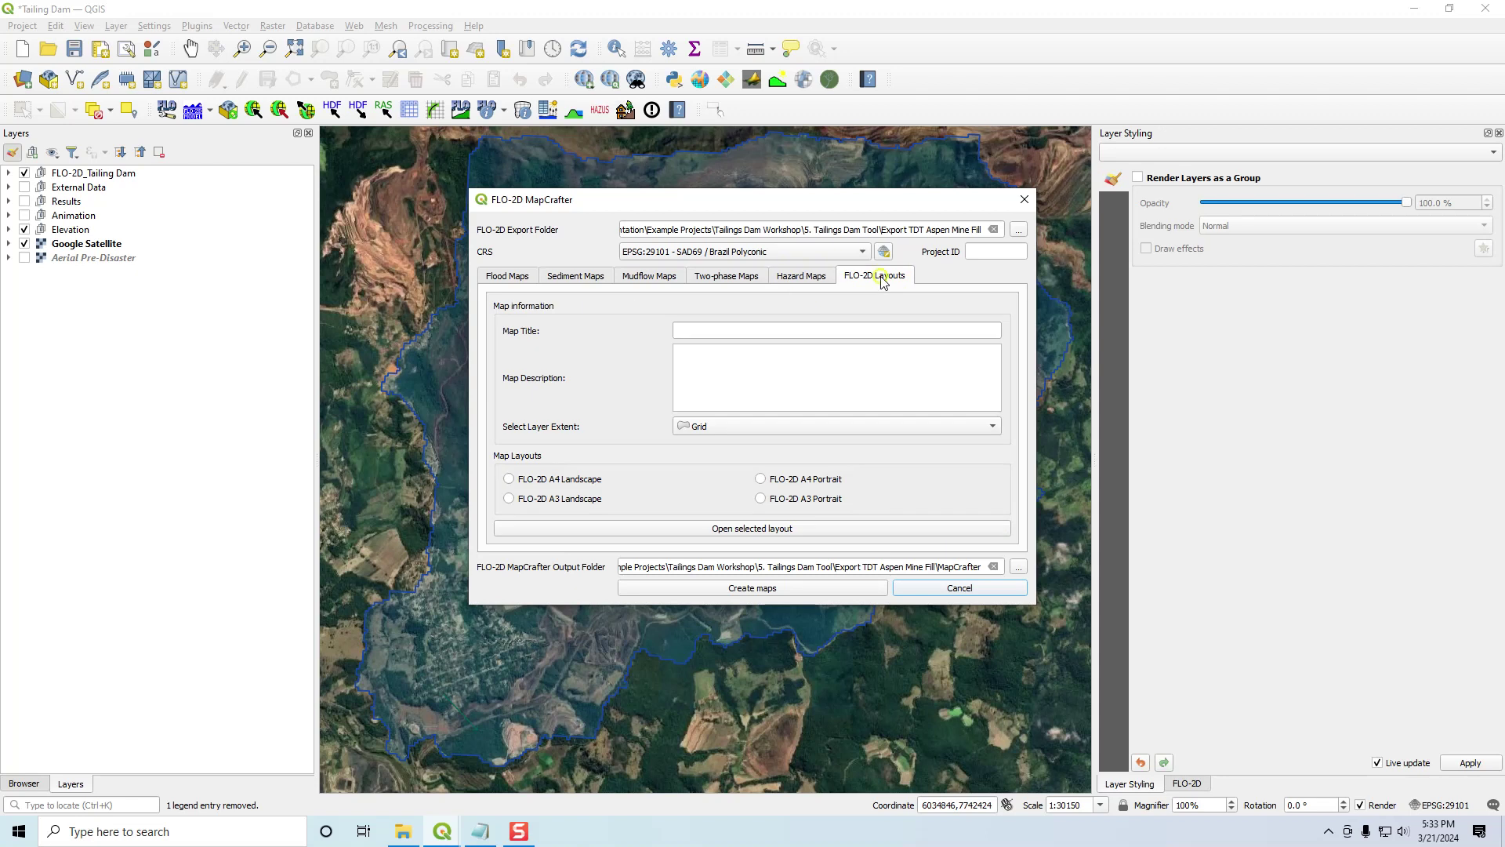
- Examine the available mudflow maps in the Site Characteristics, Basic, Derived, Time, Mudflow and Structures groups
left_click(652, 277)
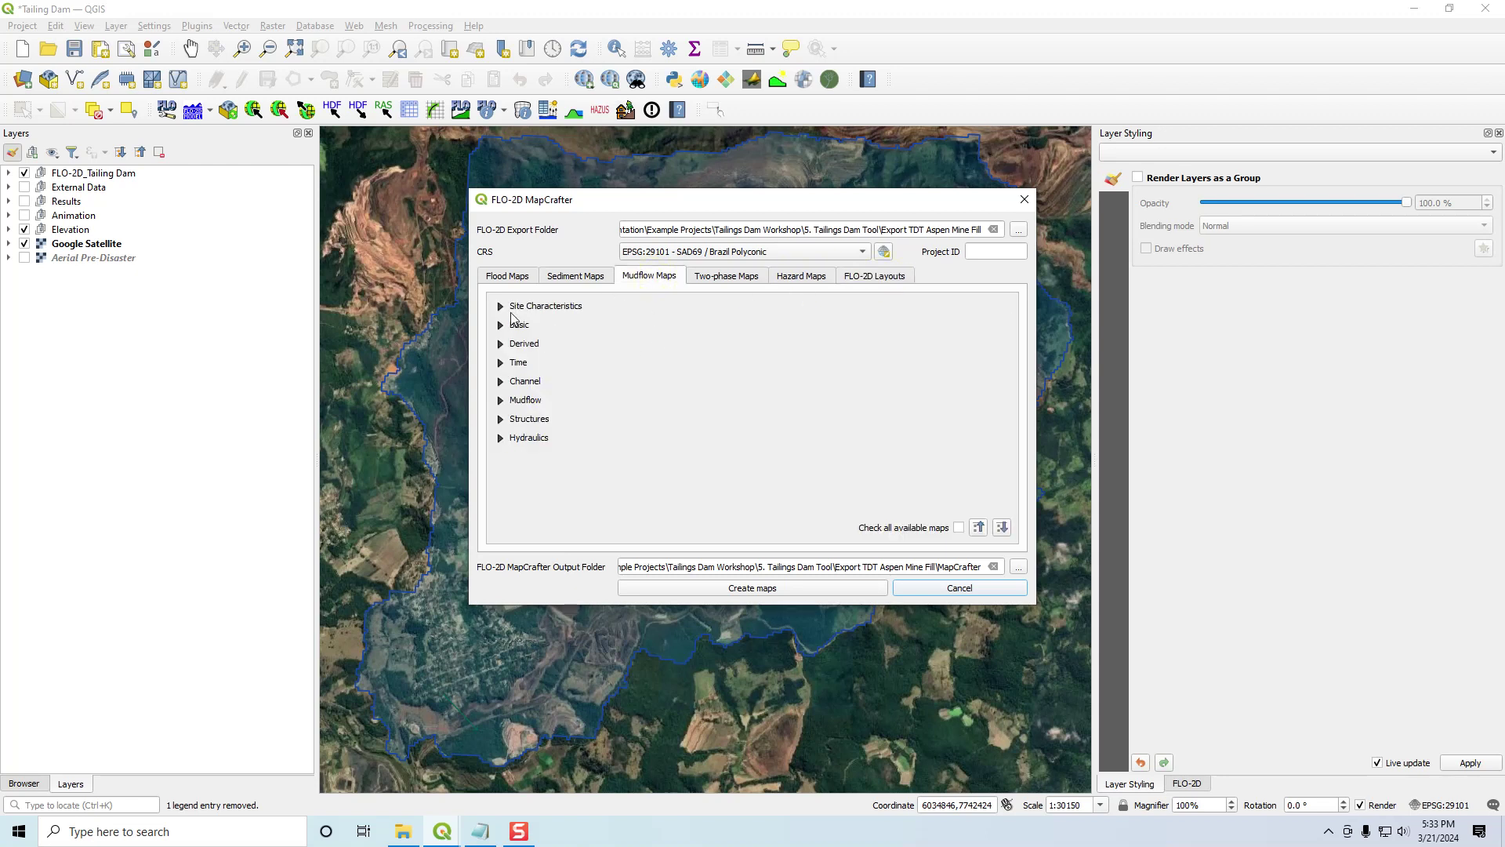
left_click(499, 308)
left_click(498, 306)
left_click(500, 326)
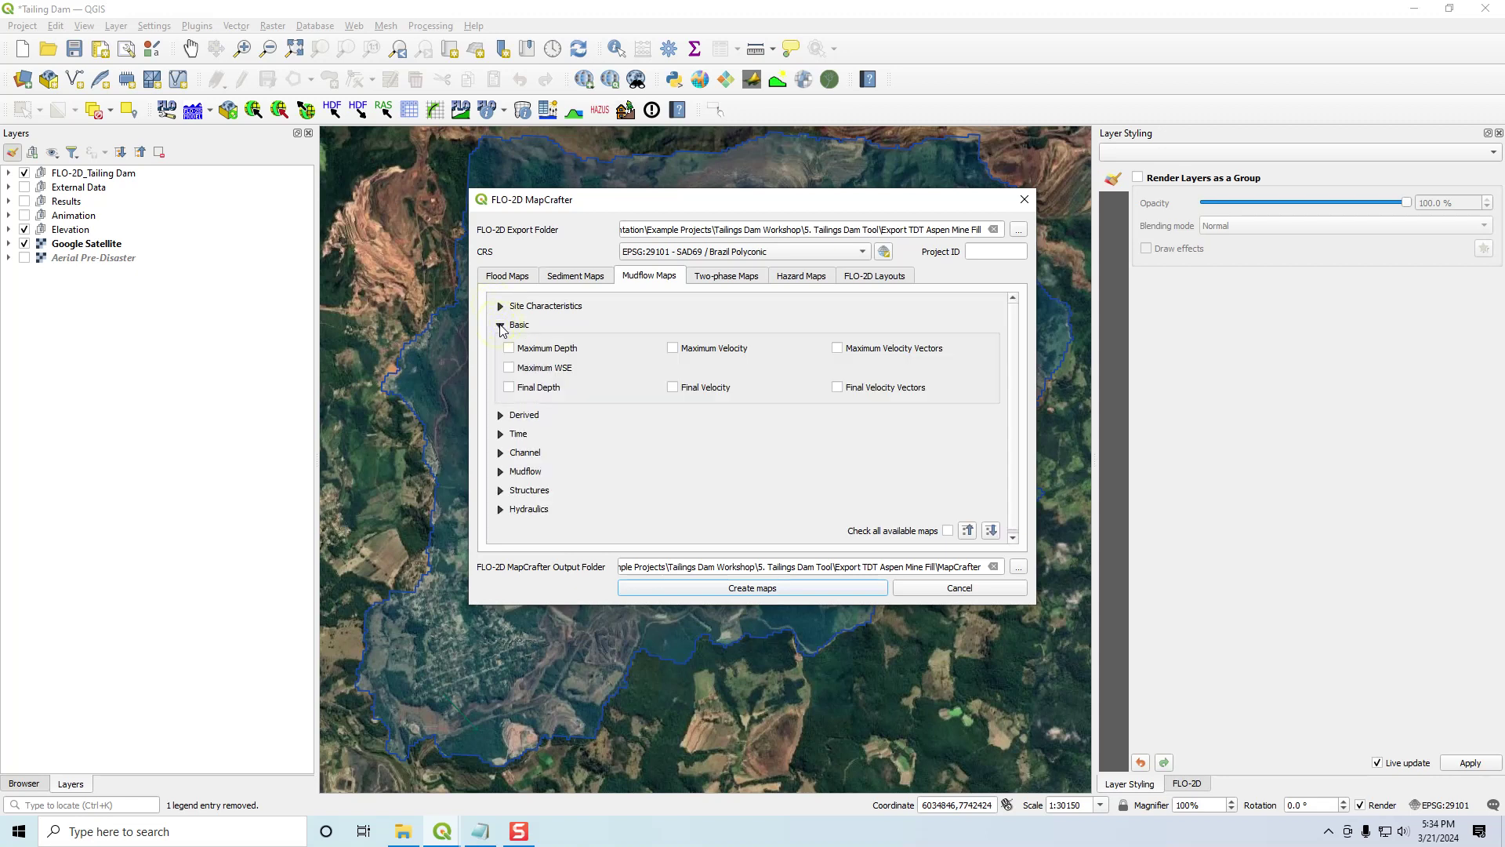
left_click(501, 326)
left_click(501, 345)
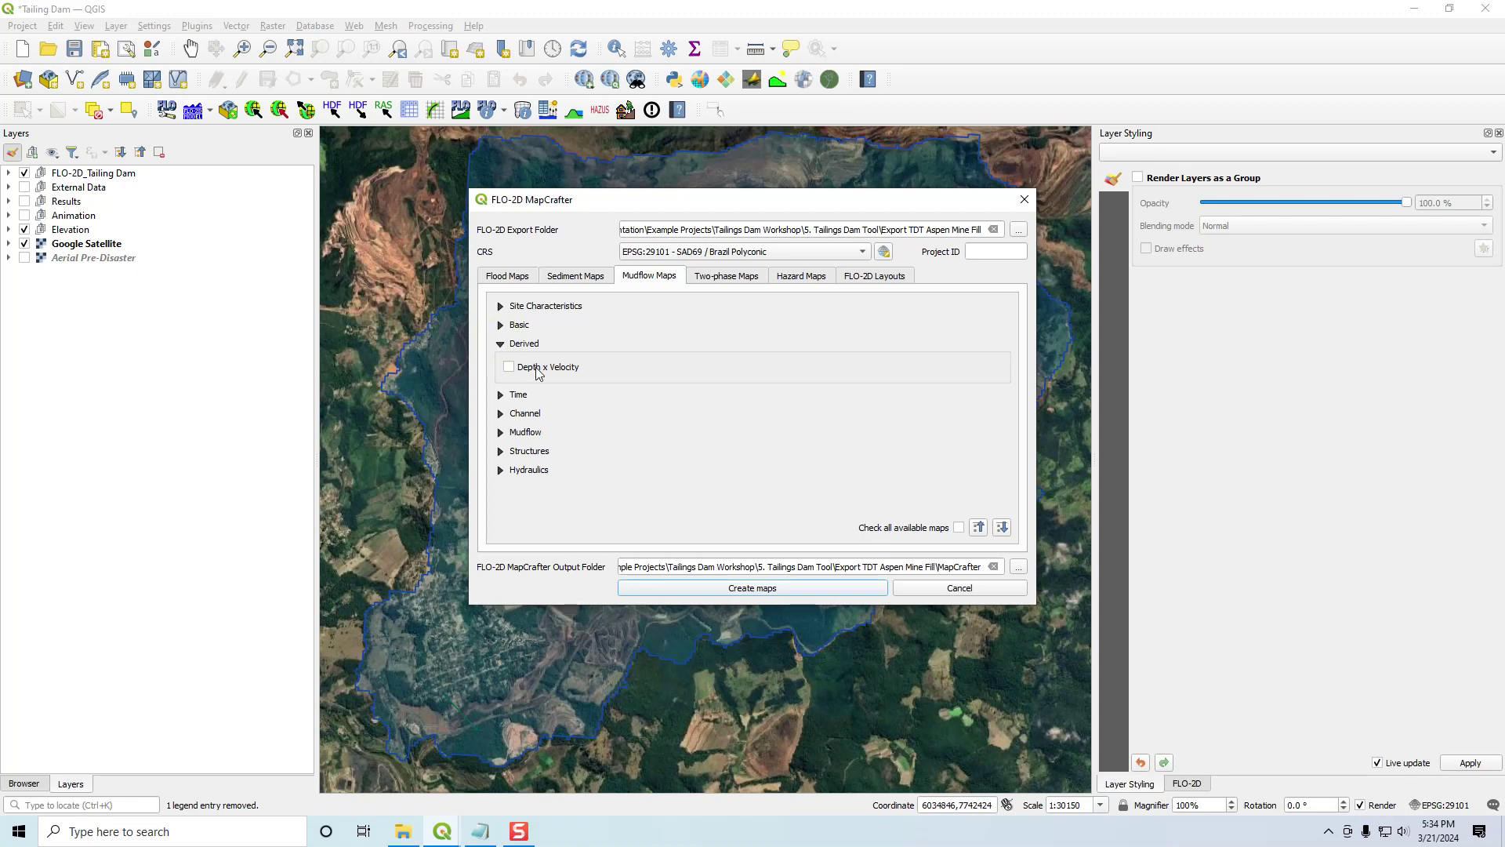
mouse_move(538, 371)
left_click(500, 344)
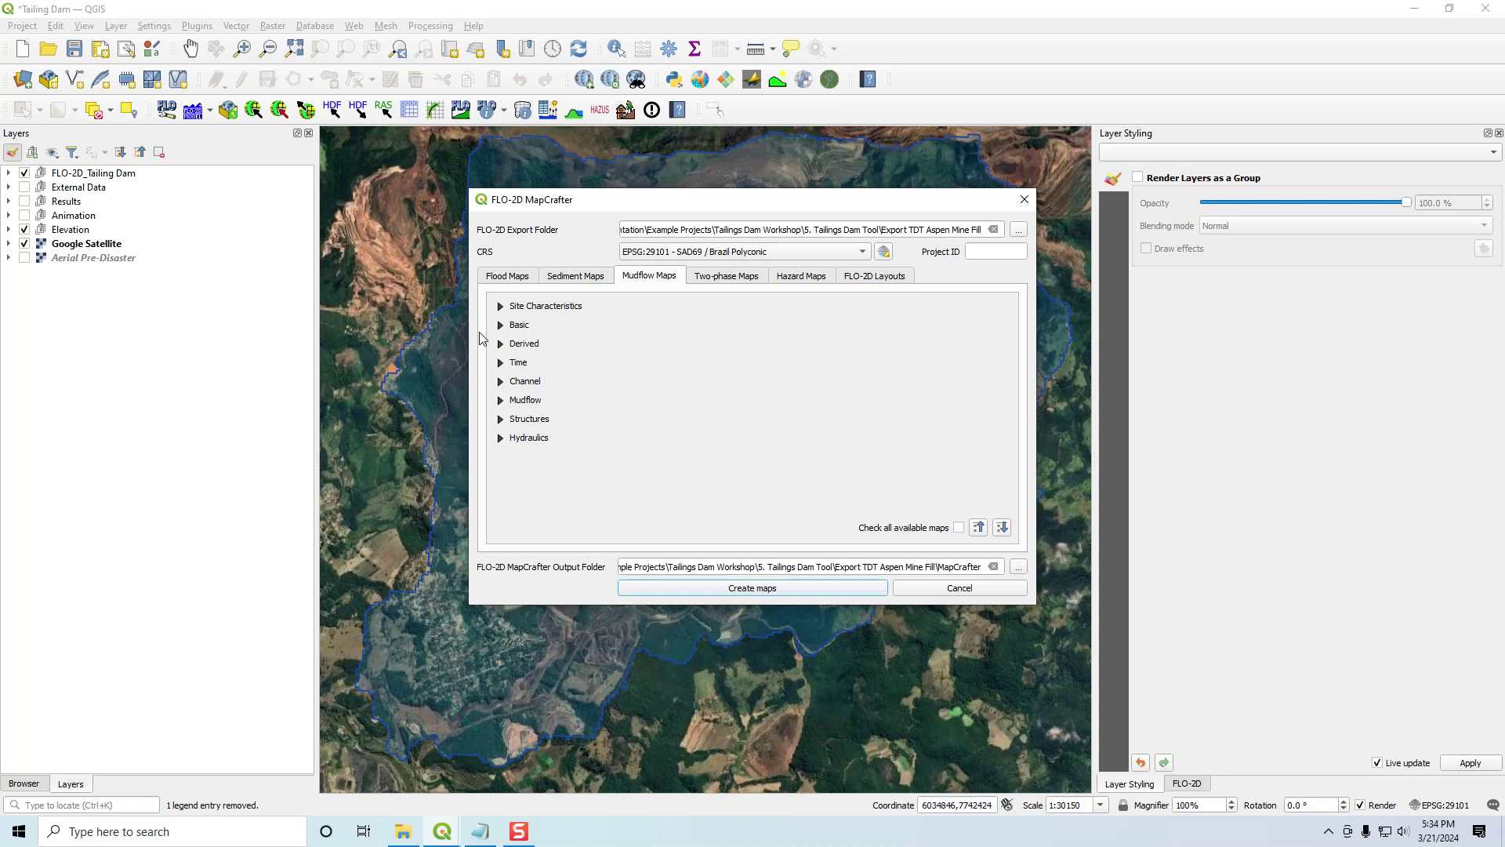
left_click(500, 363)
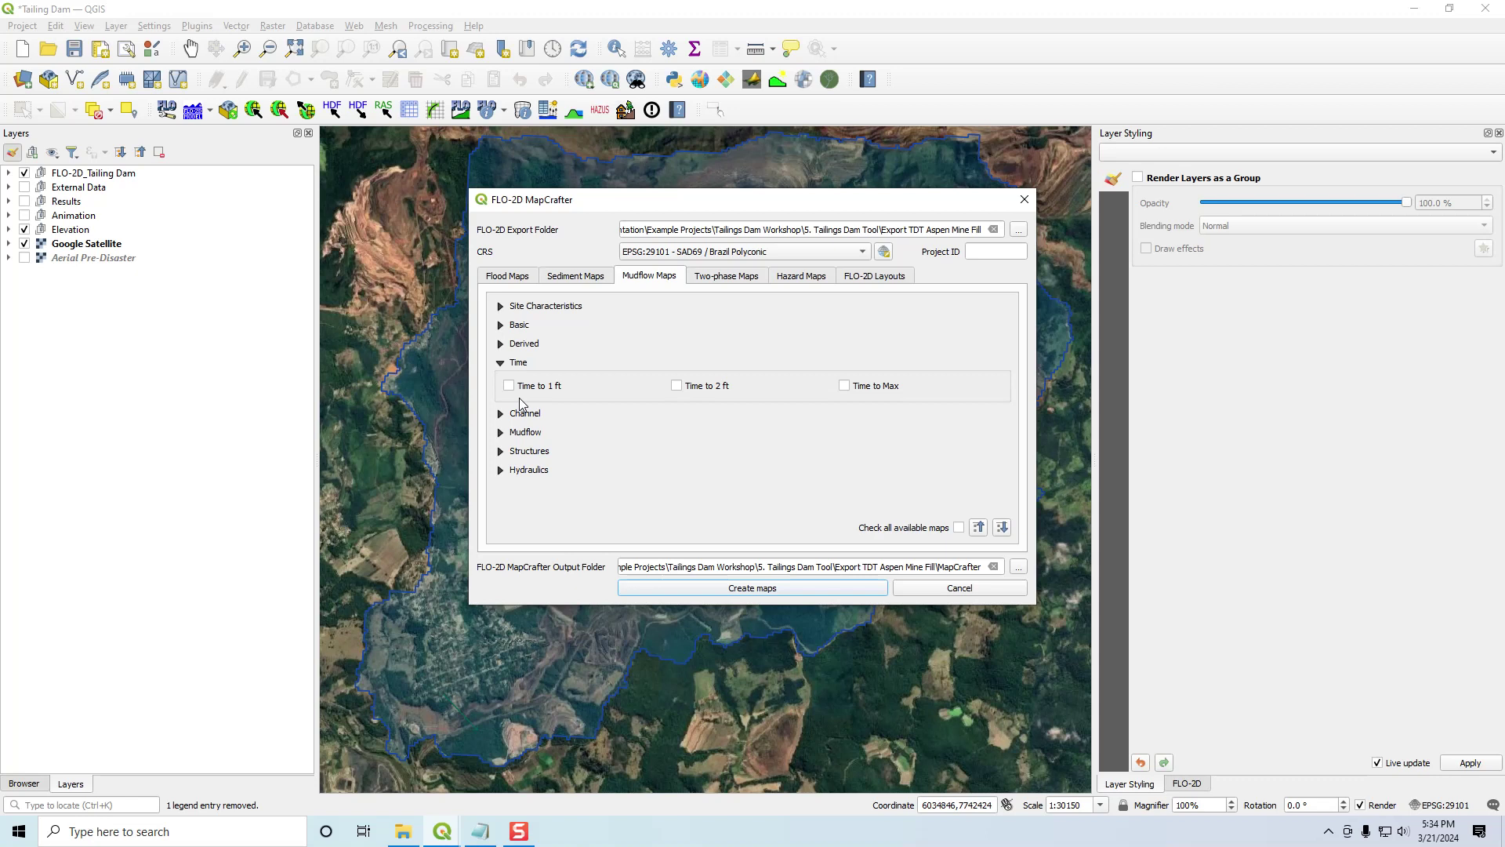
left_click(501, 363)
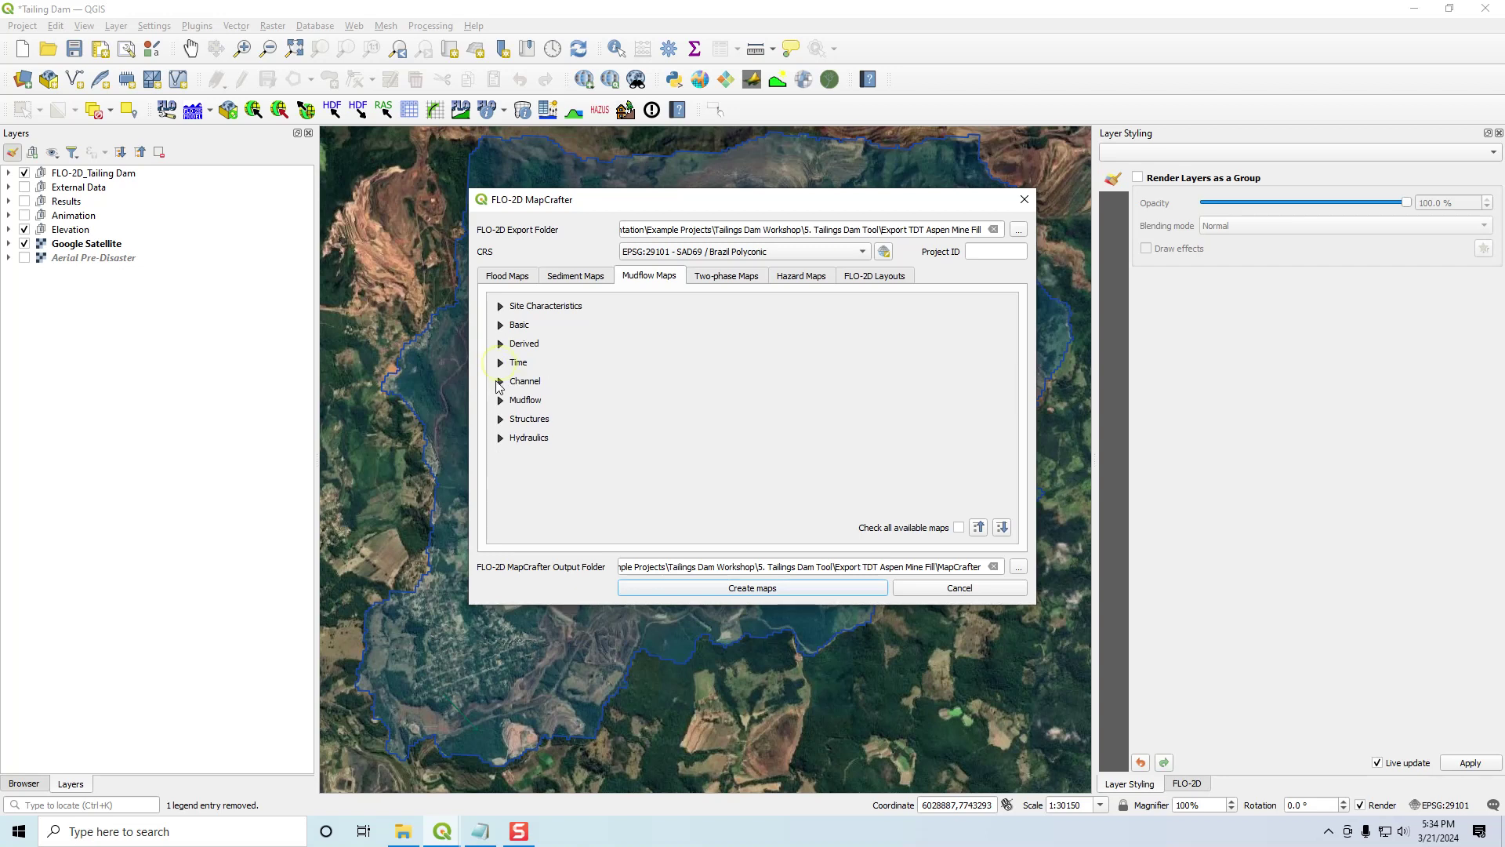
left_click(501, 401)
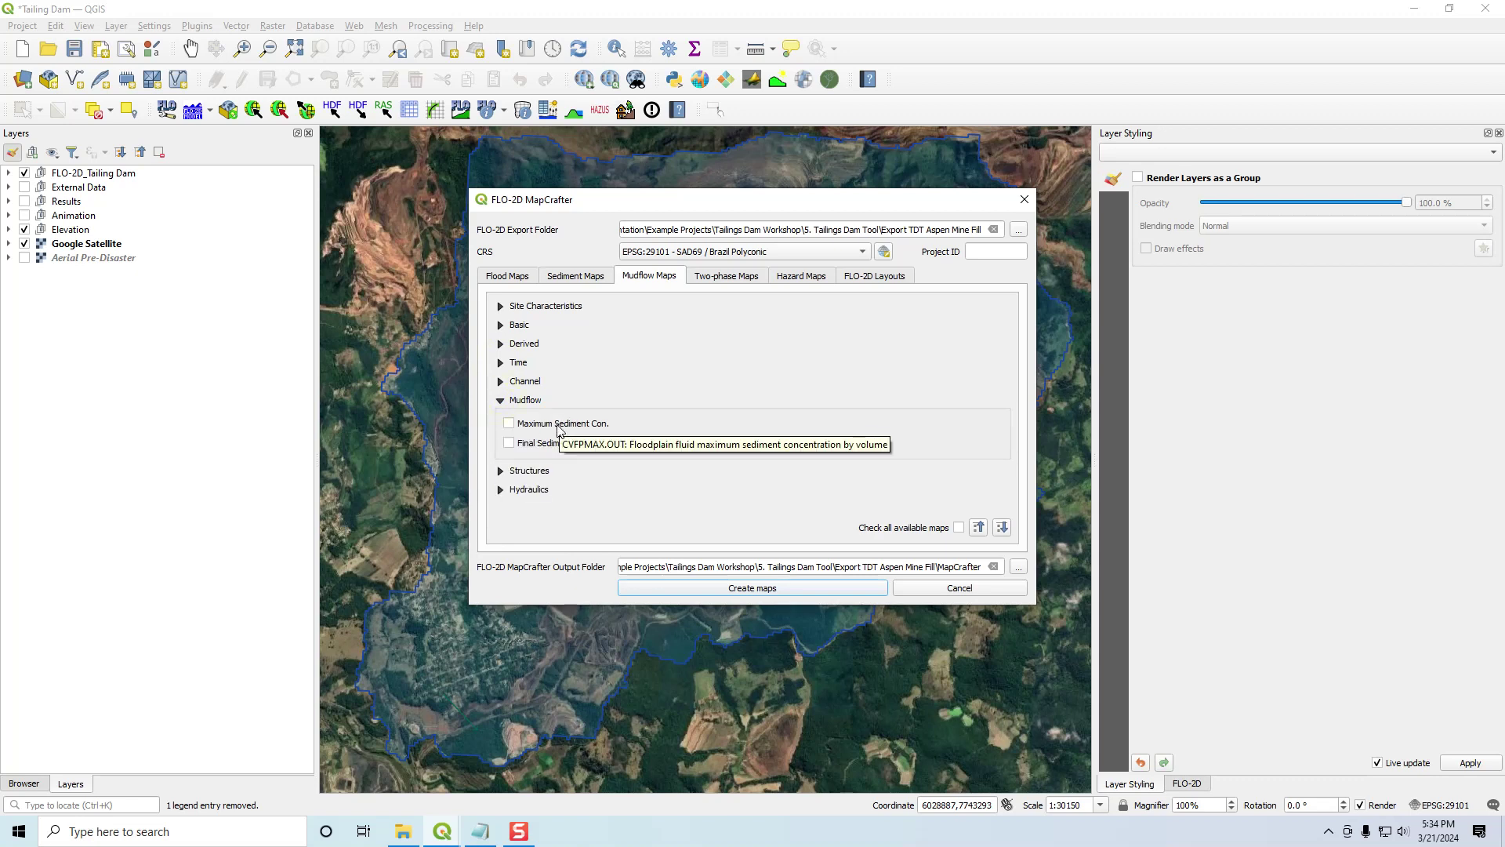
left_click(501, 401)
left_click(501, 419)
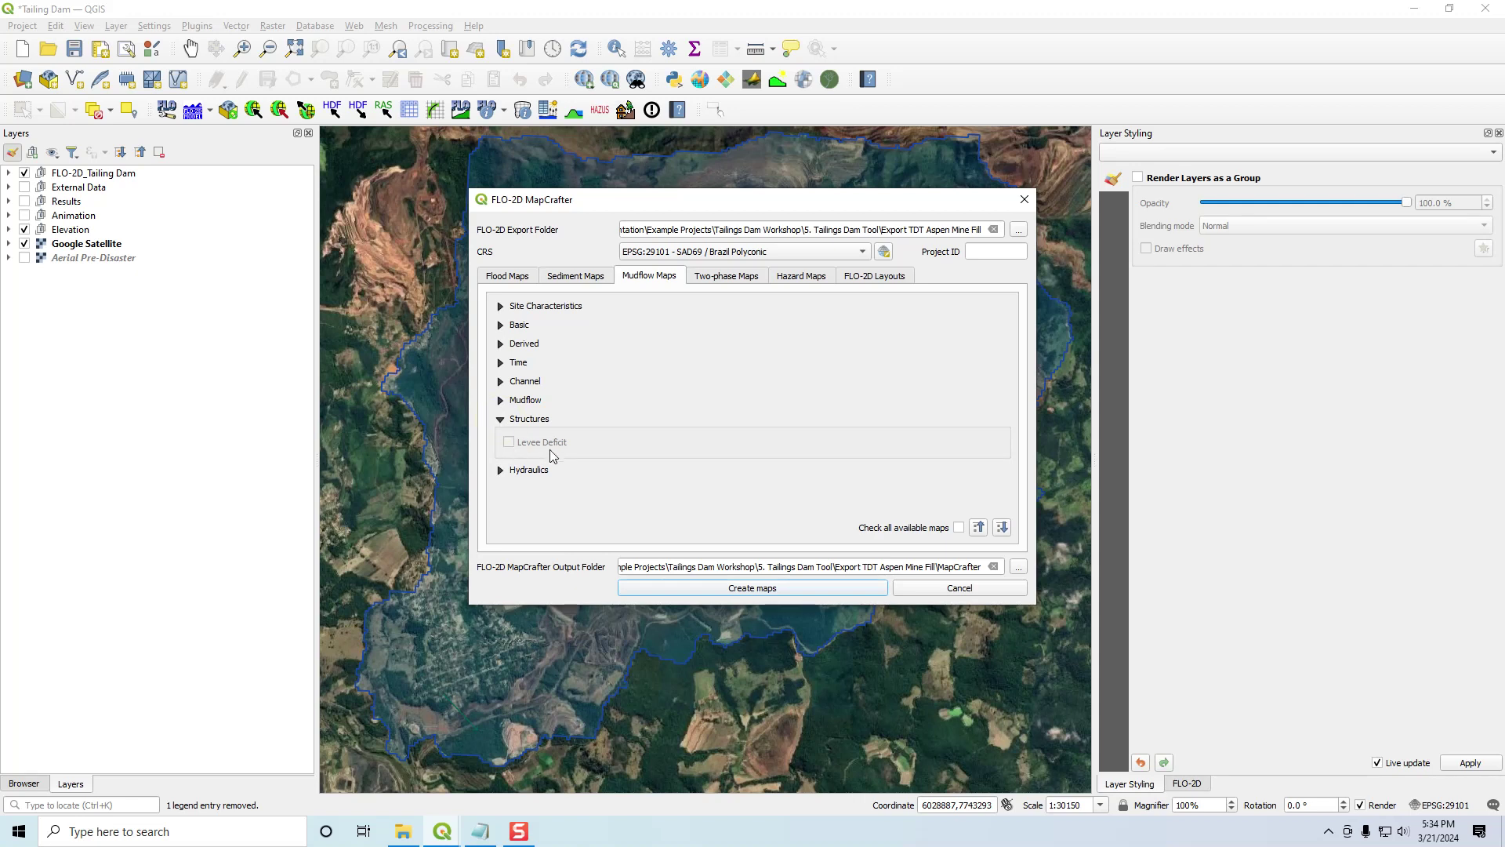
left_click(501, 421)
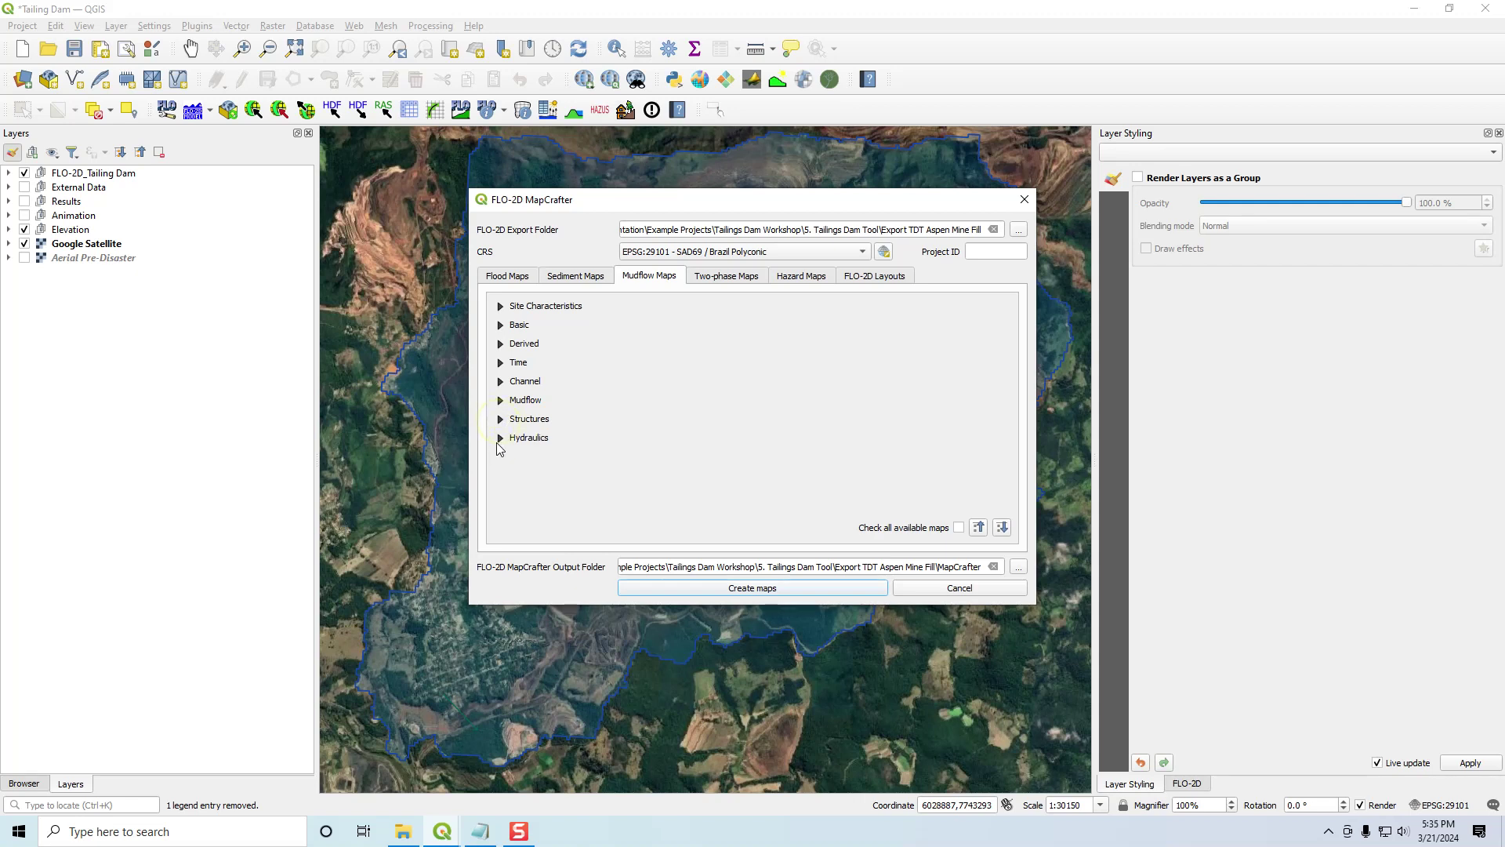
- Check the Hydraulics mudflow maps, select all available mudflow maps and create them in the MapCrafter output folder
left_click(501, 440)
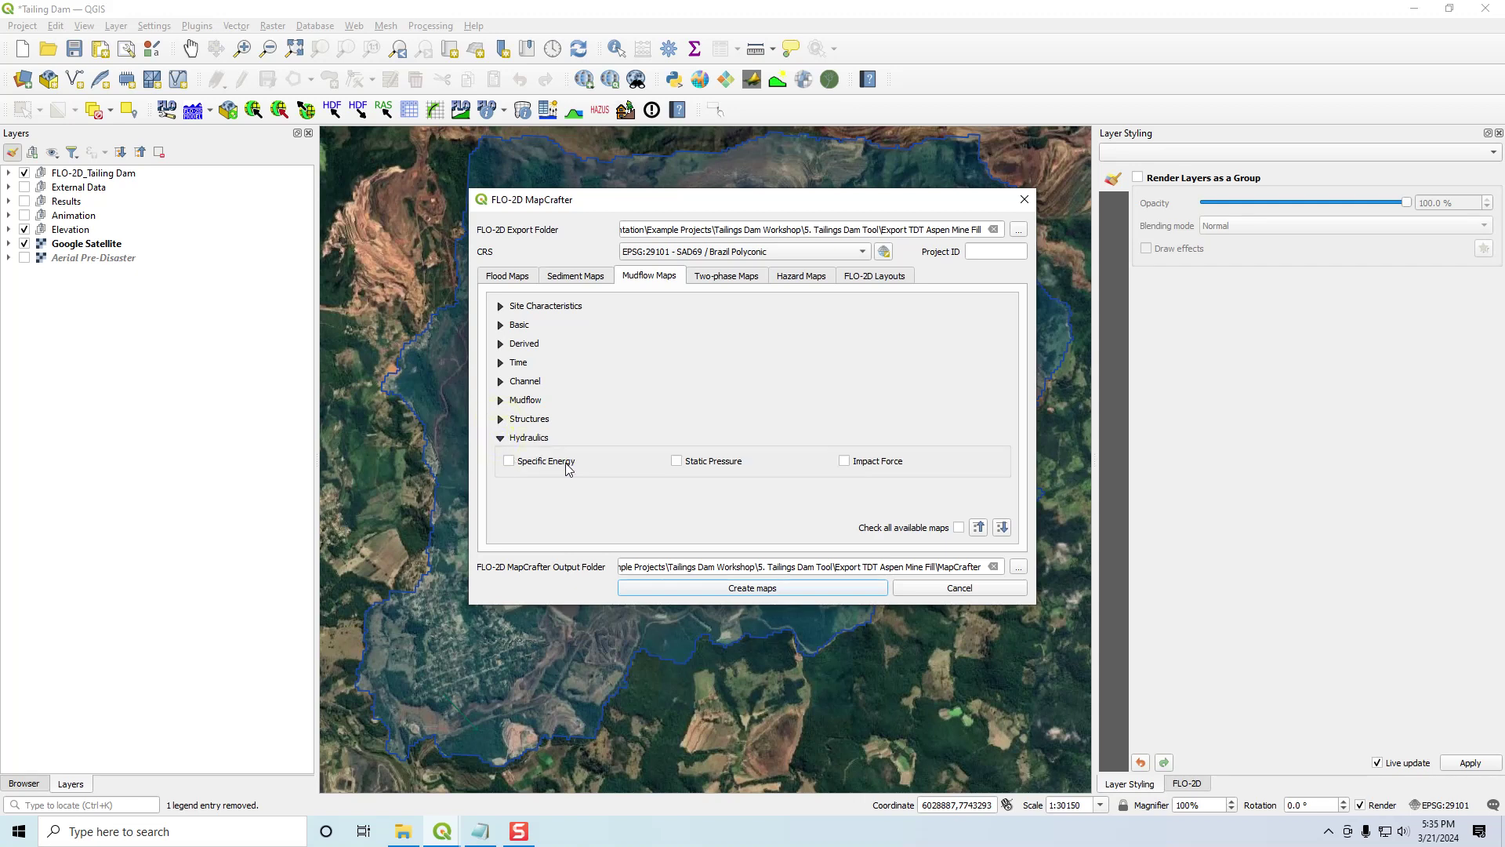
left_click(501, 440)
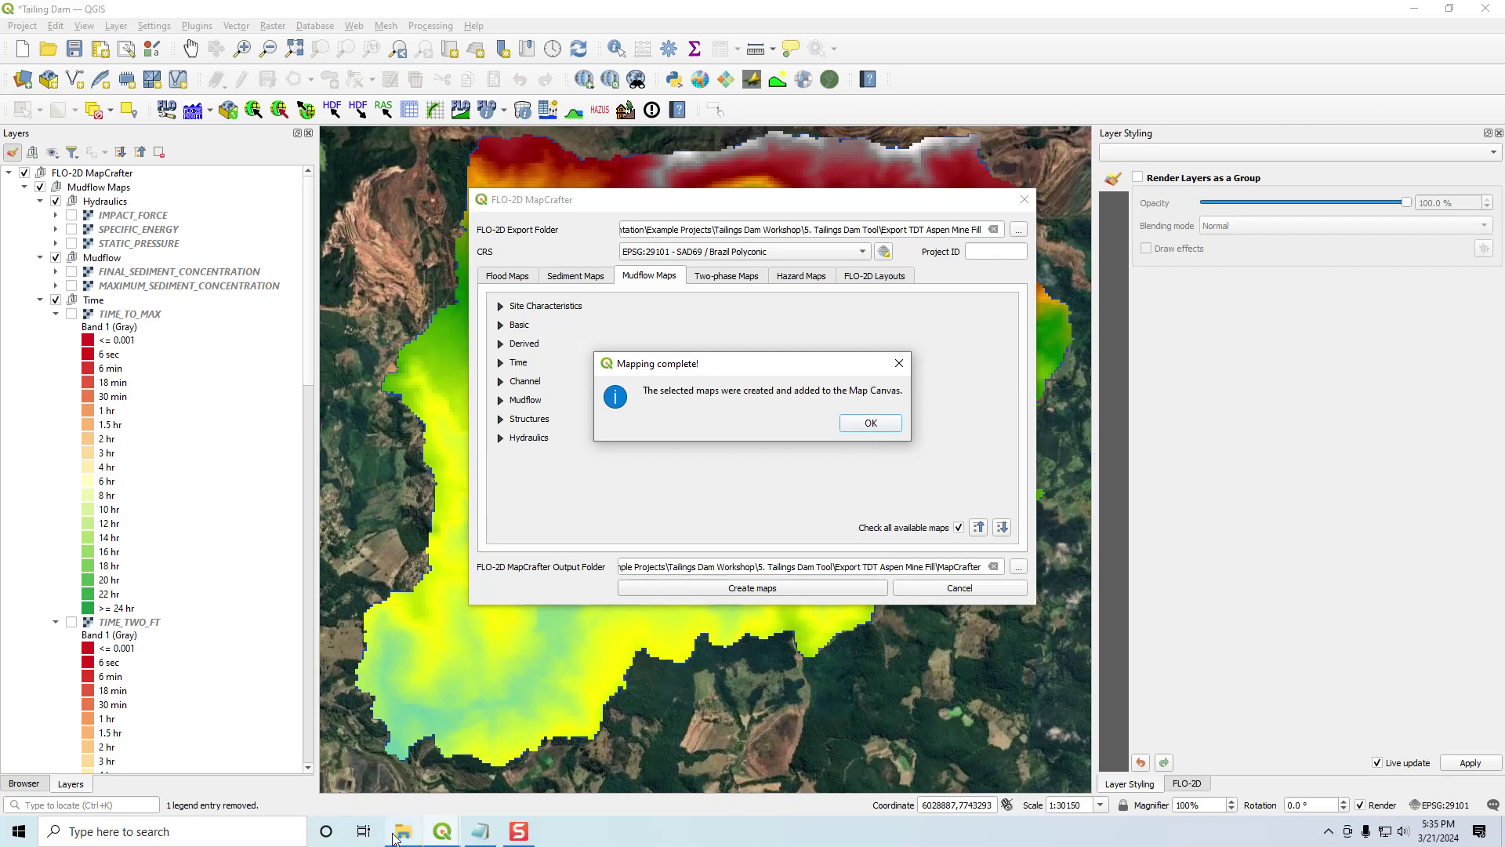
left_click(870, 423)
- In File Explorer, list the contents of the MapCrafter output folder with file details, and return to QGIS, dismissing the completion message
double_click(660, 417)
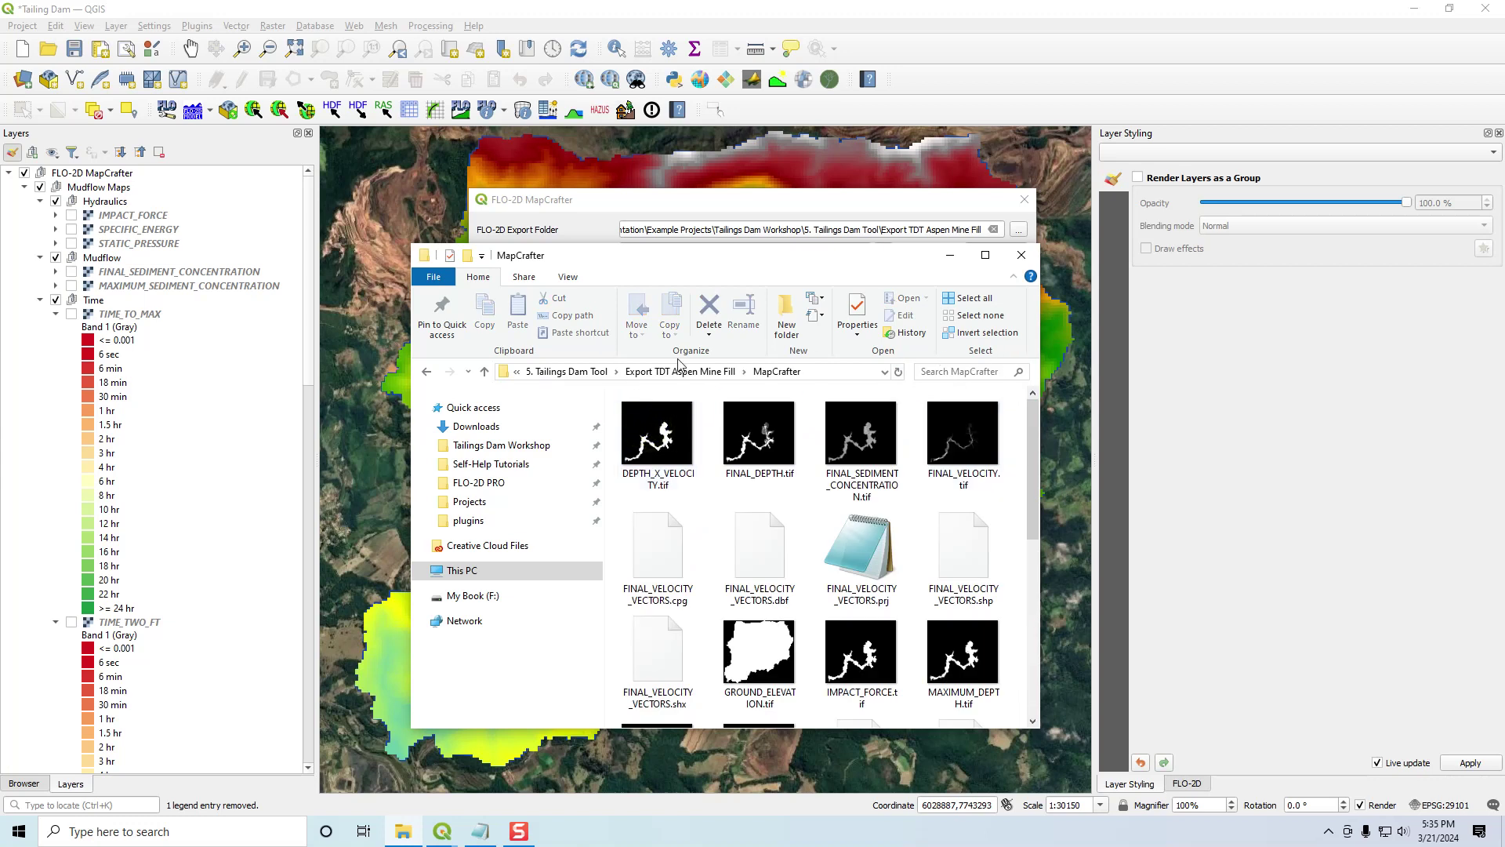
left_click(568, 278)
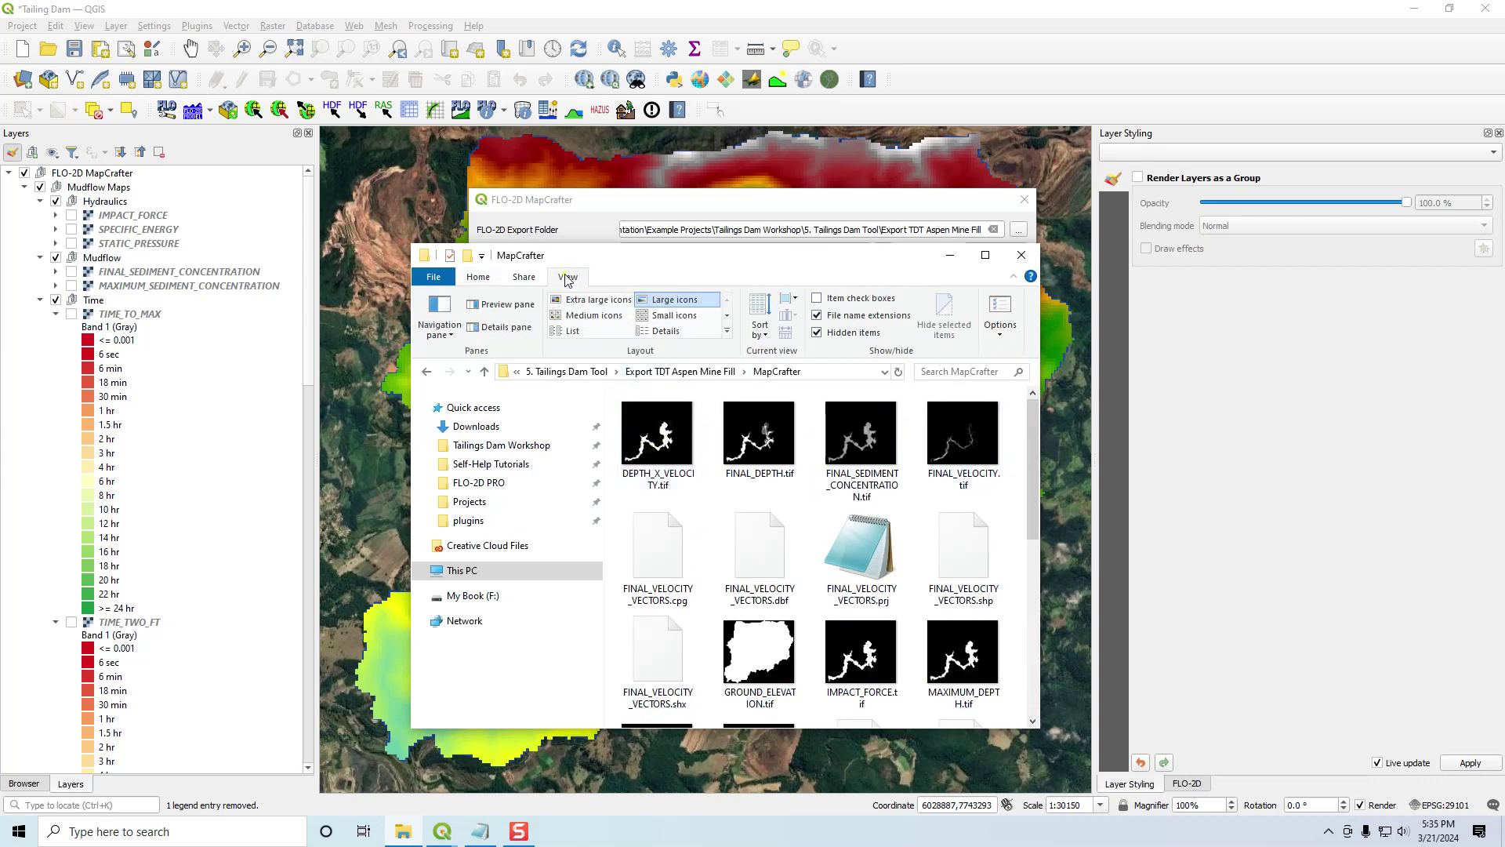
left_click(660, 332)
left_click_drag(1035, 438, 1024, 466)
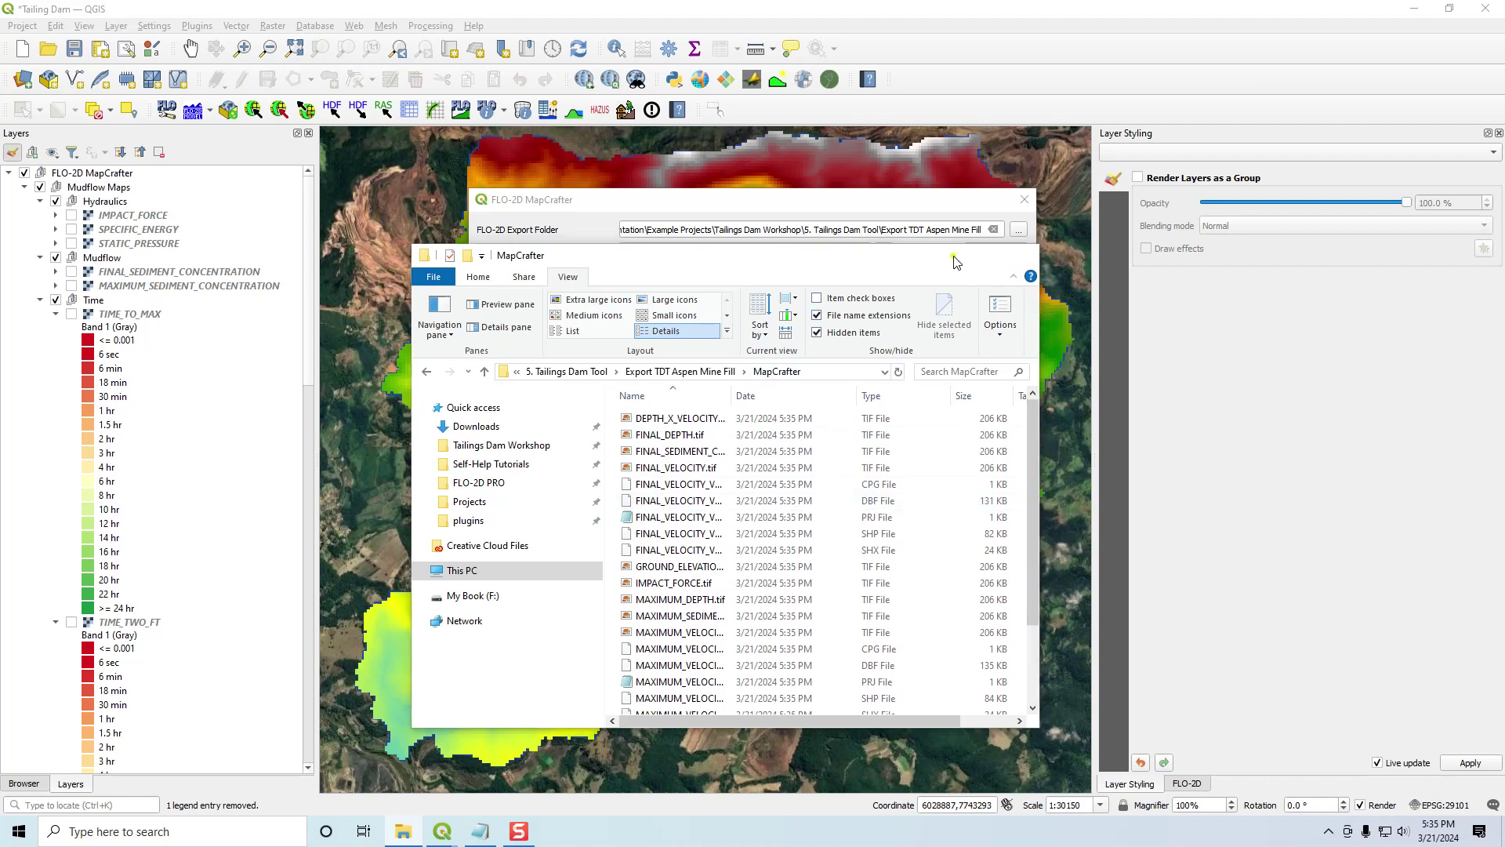
left_click(951, 257)
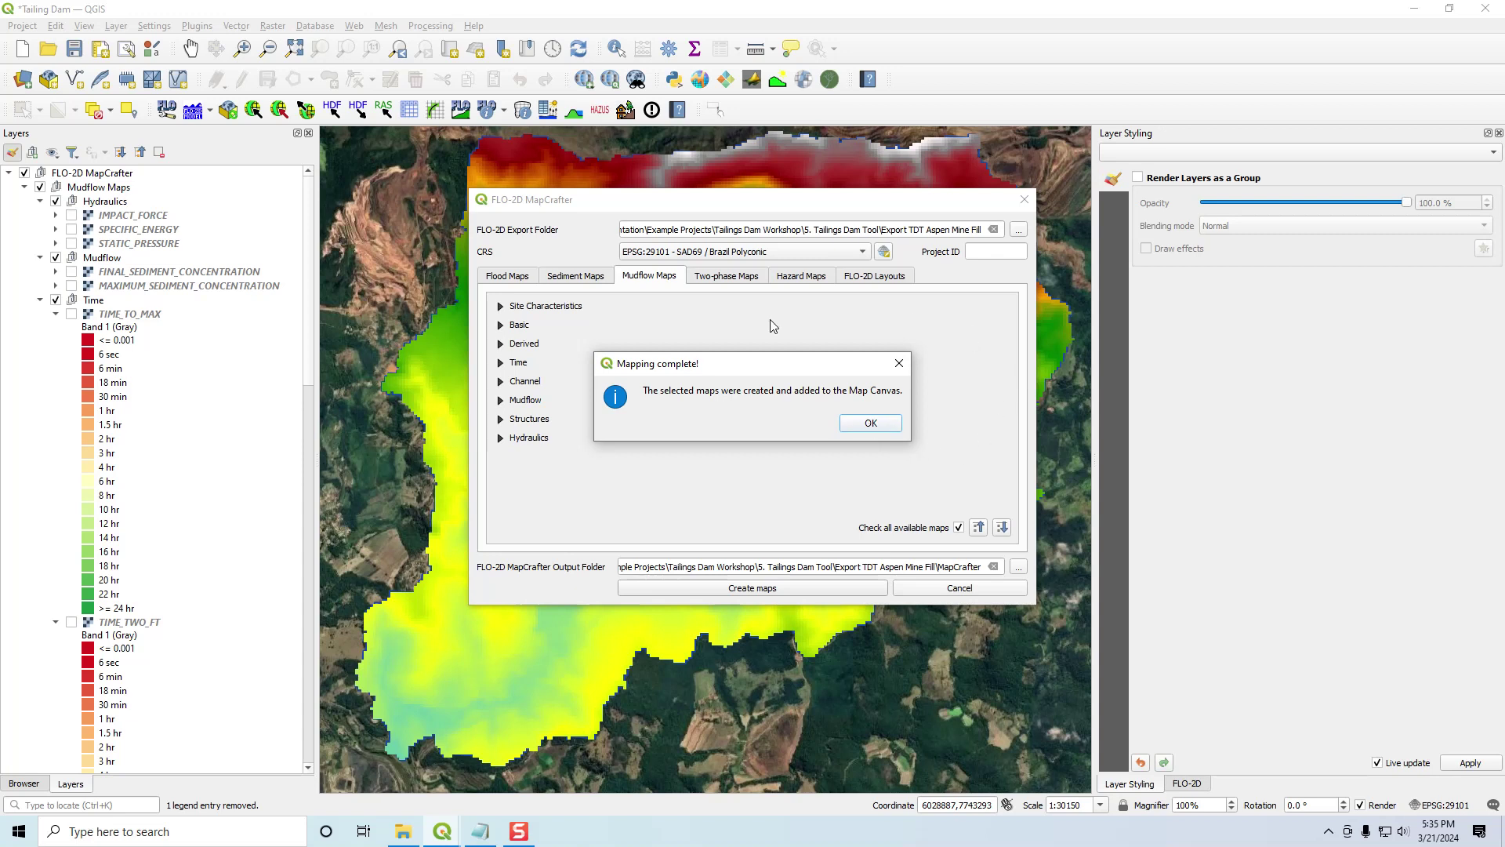
left_click(871, 424)
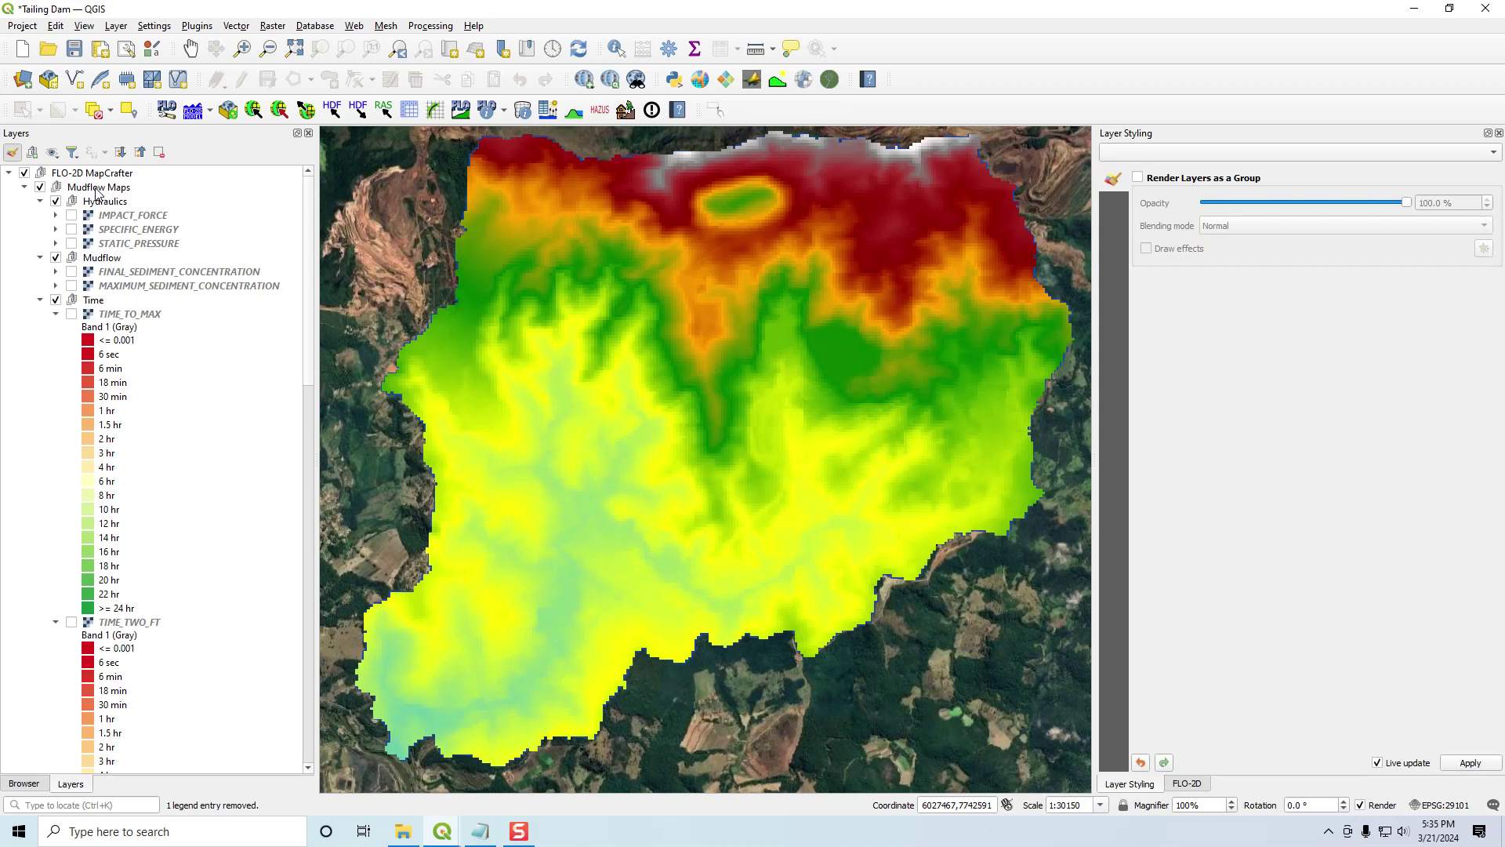
- Collapse the layer tree, move the FLO-2D MapCrafter group between Animation and Elevation, and expand it to the Mudflow Maps subgroups
left_click(140, 152)
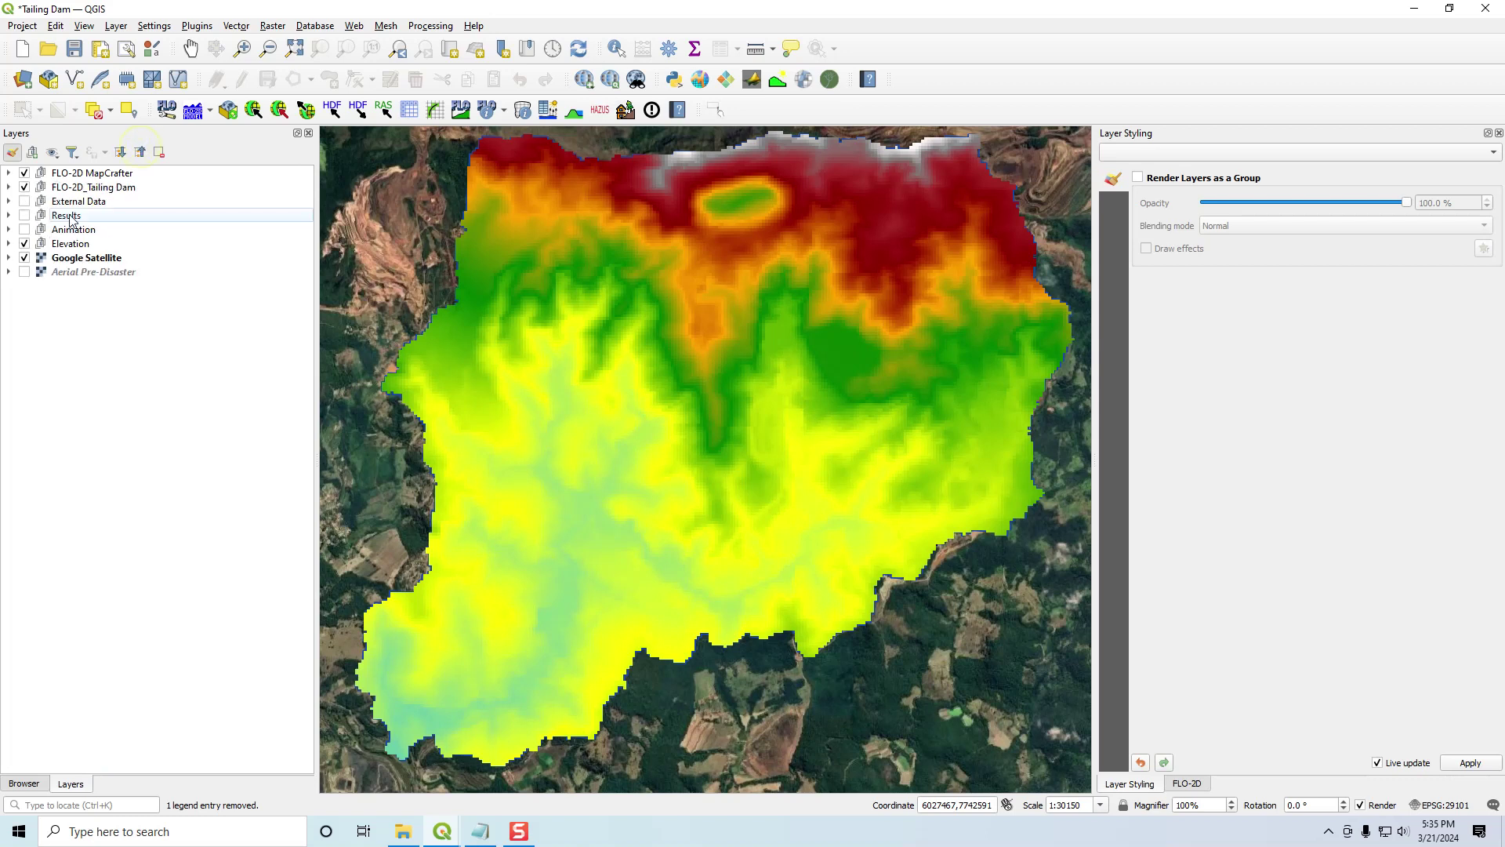
left_click_drag(92, 174, 118, 235)
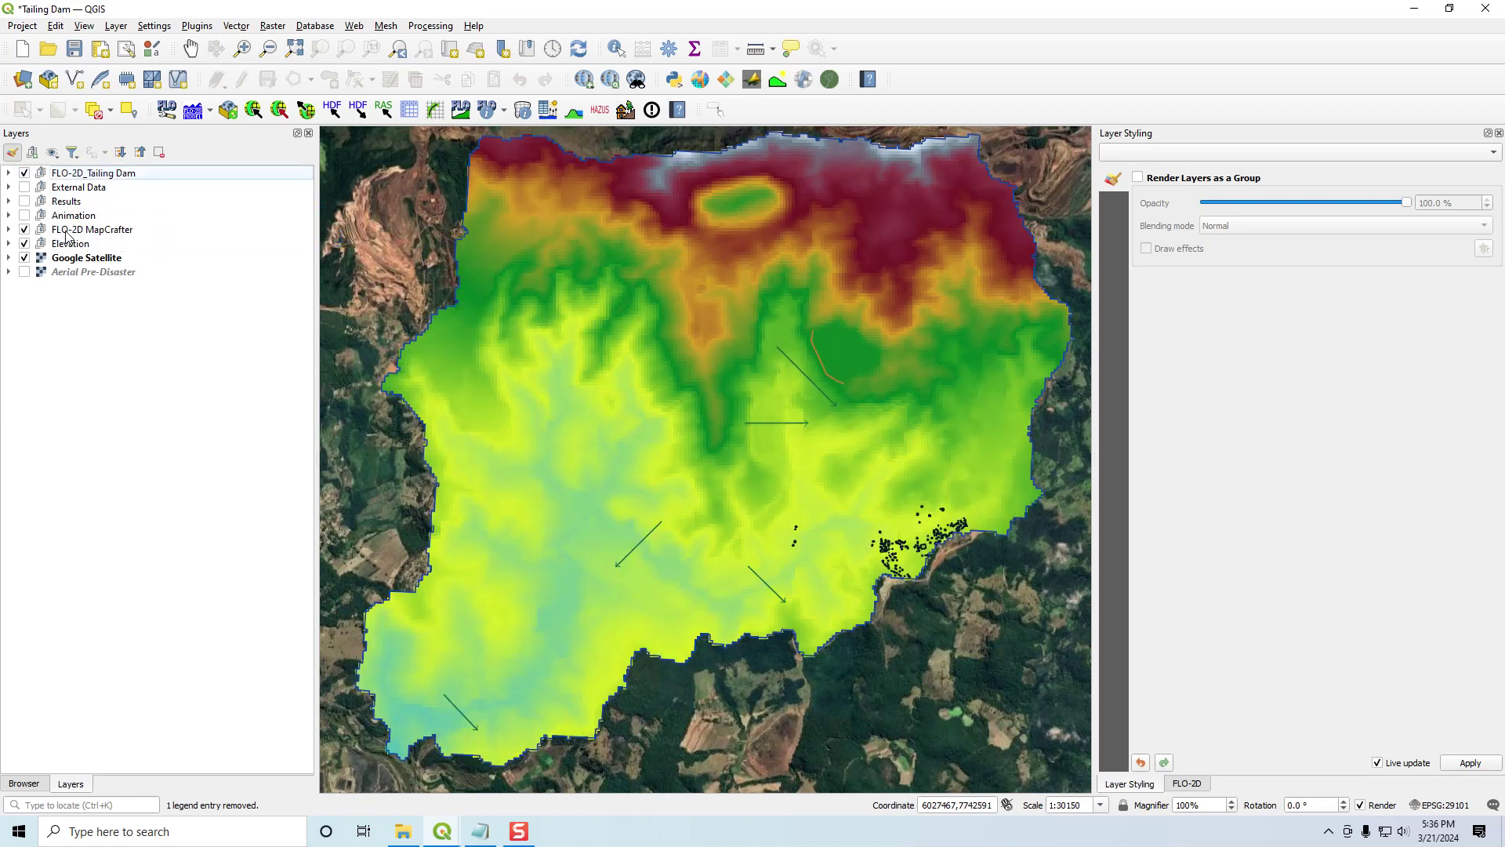
left_click(9, 228)
left_click(25, 243)
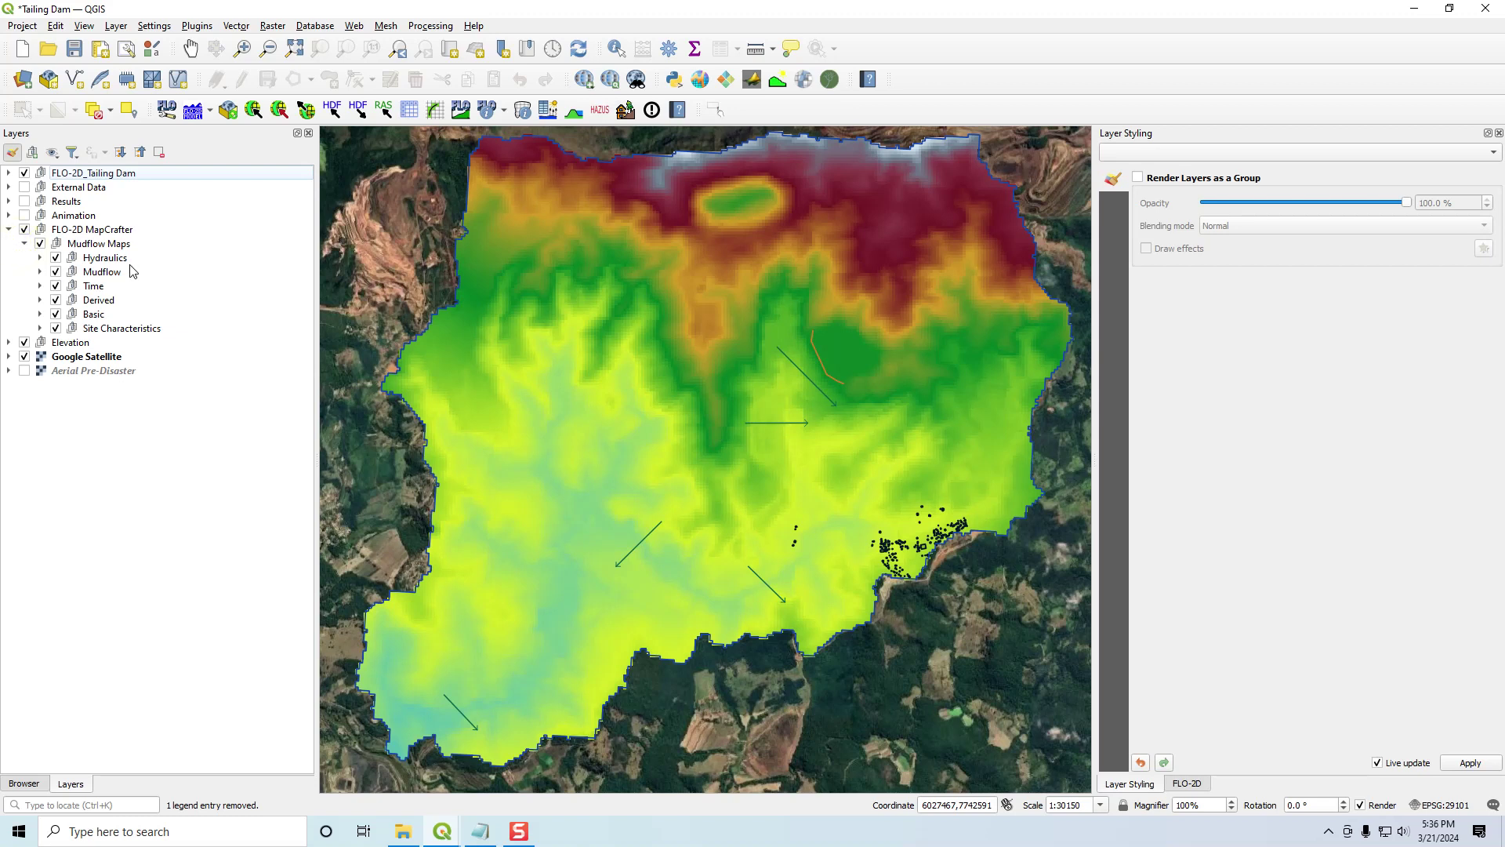
- Reopen FLO-2D MapCrafter and create all available hazard maps for the export folder
left_click(700, 79)
left_click(799, 282)
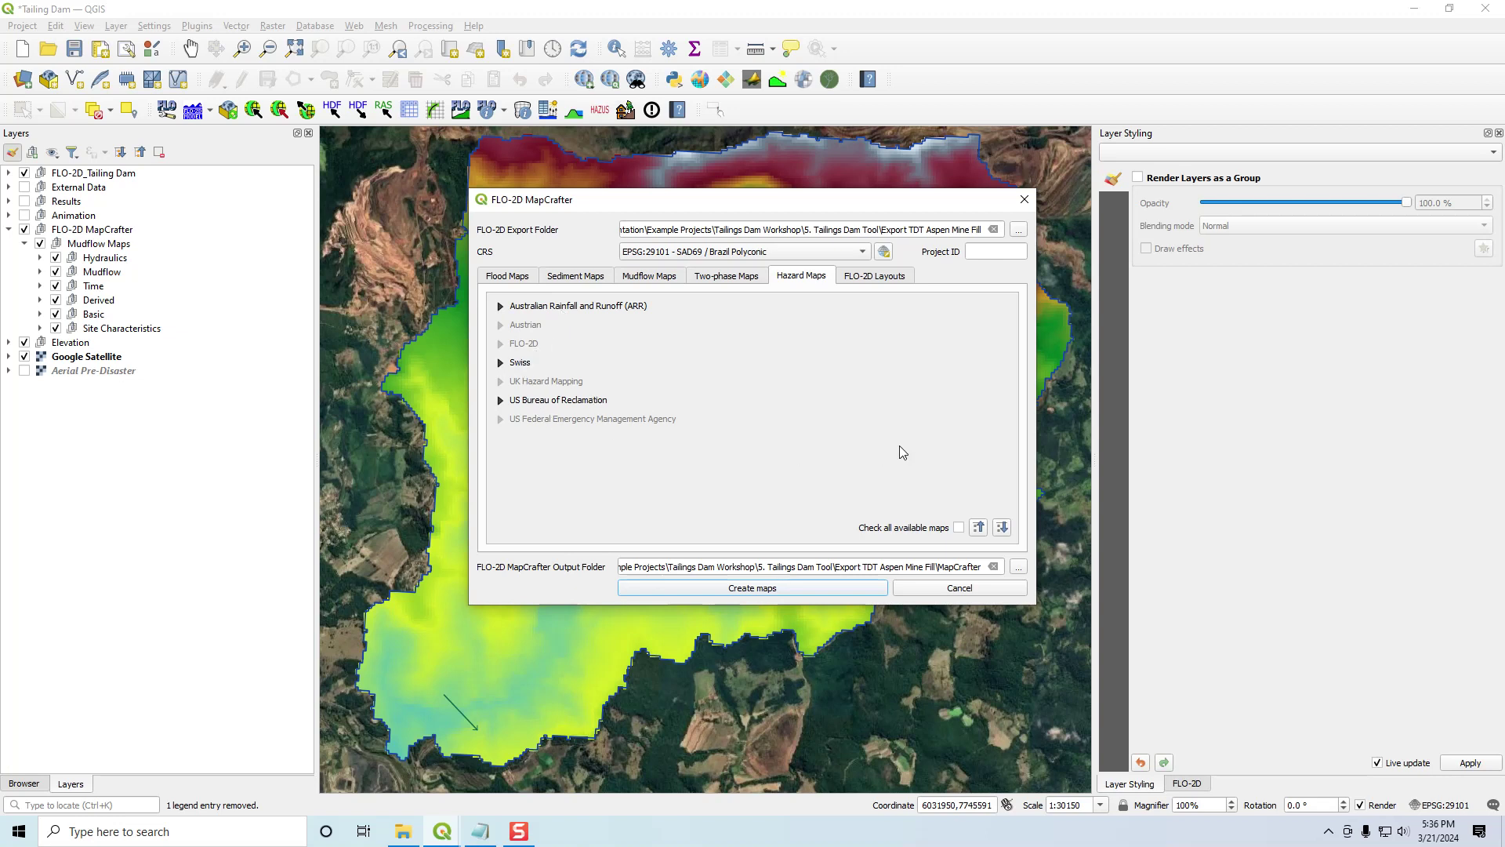
left_click(958, 526)
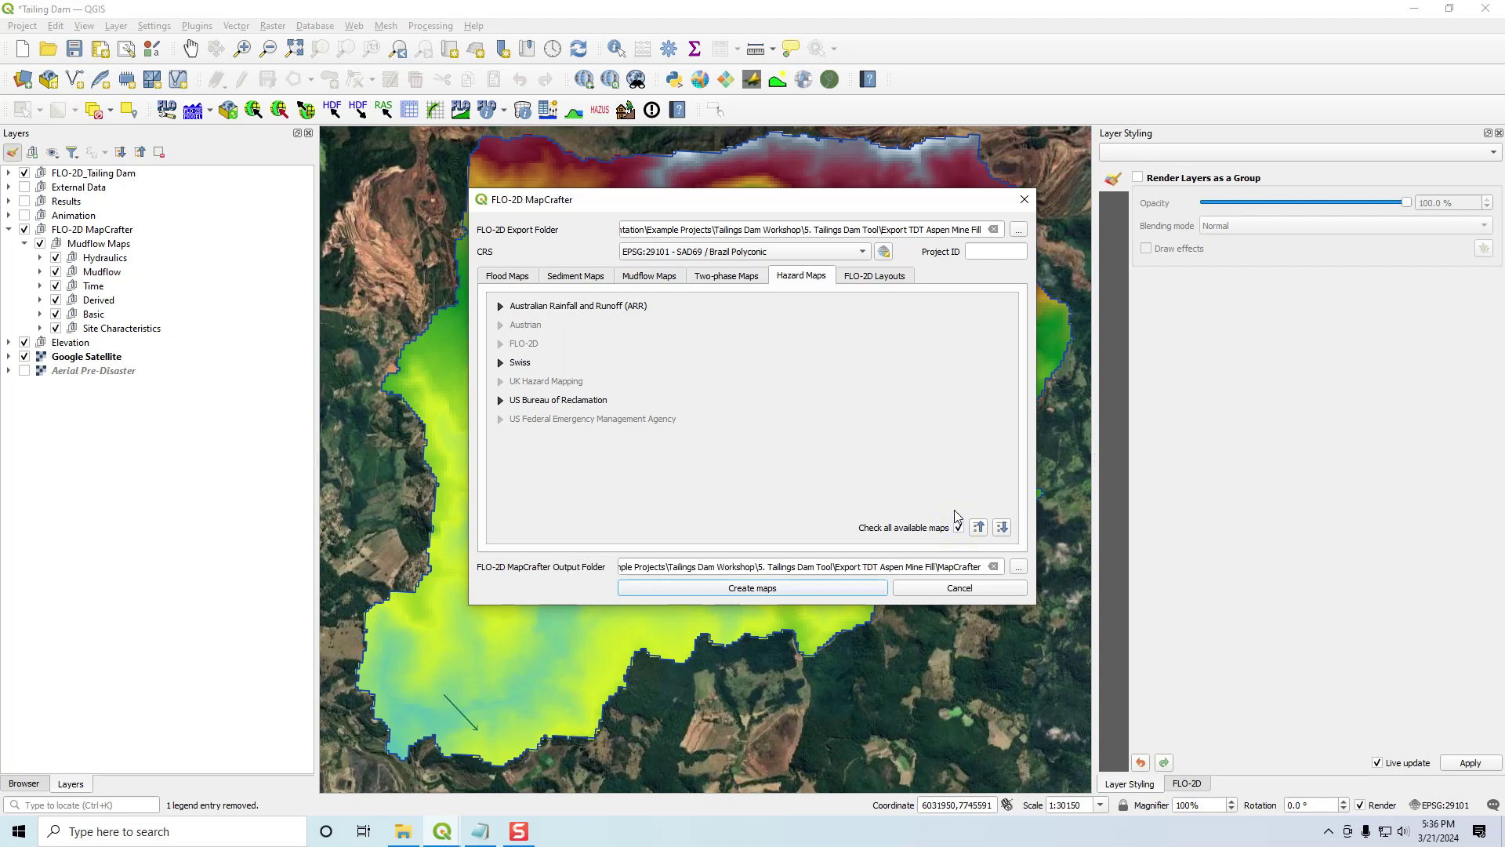
left_click(776, 593)
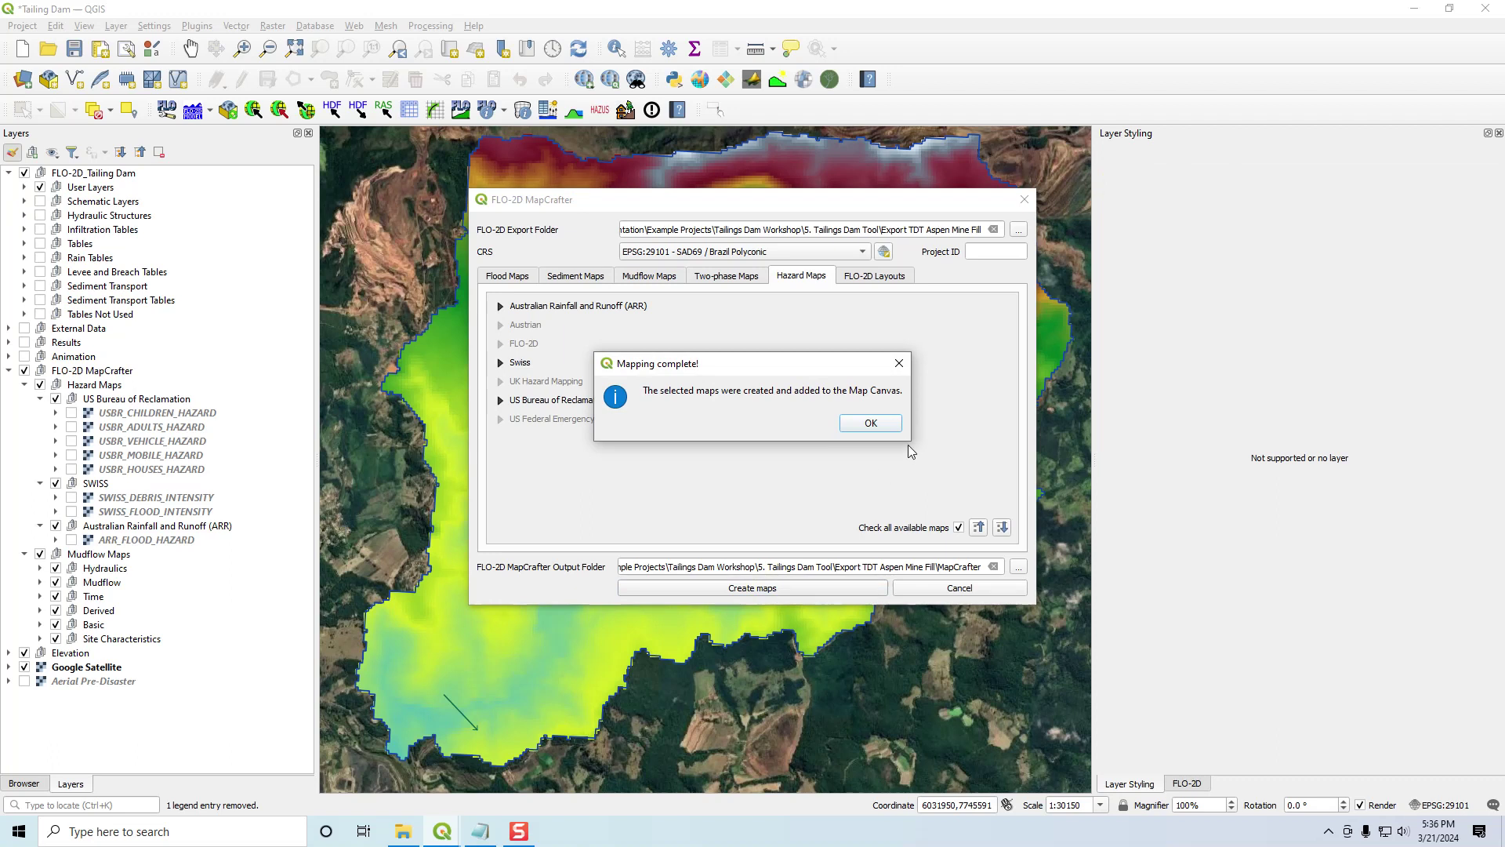
left_click(871, 423)
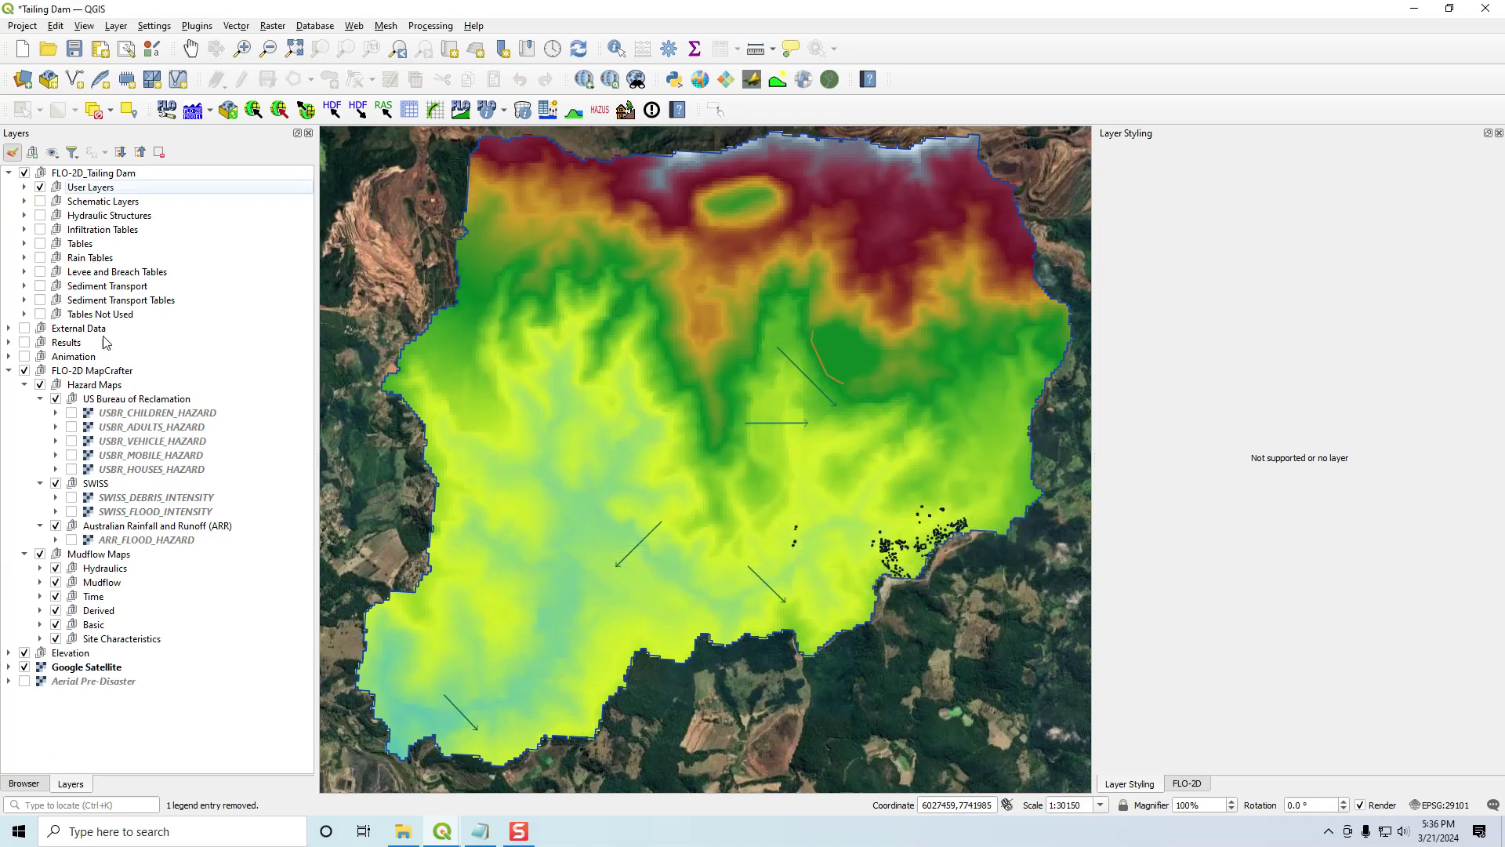
- Collapse the layer tree, expand Mudflow Maps down to Site Characteristics, and hide the GROUND_ELEVATION layer
left_click(140, 152)
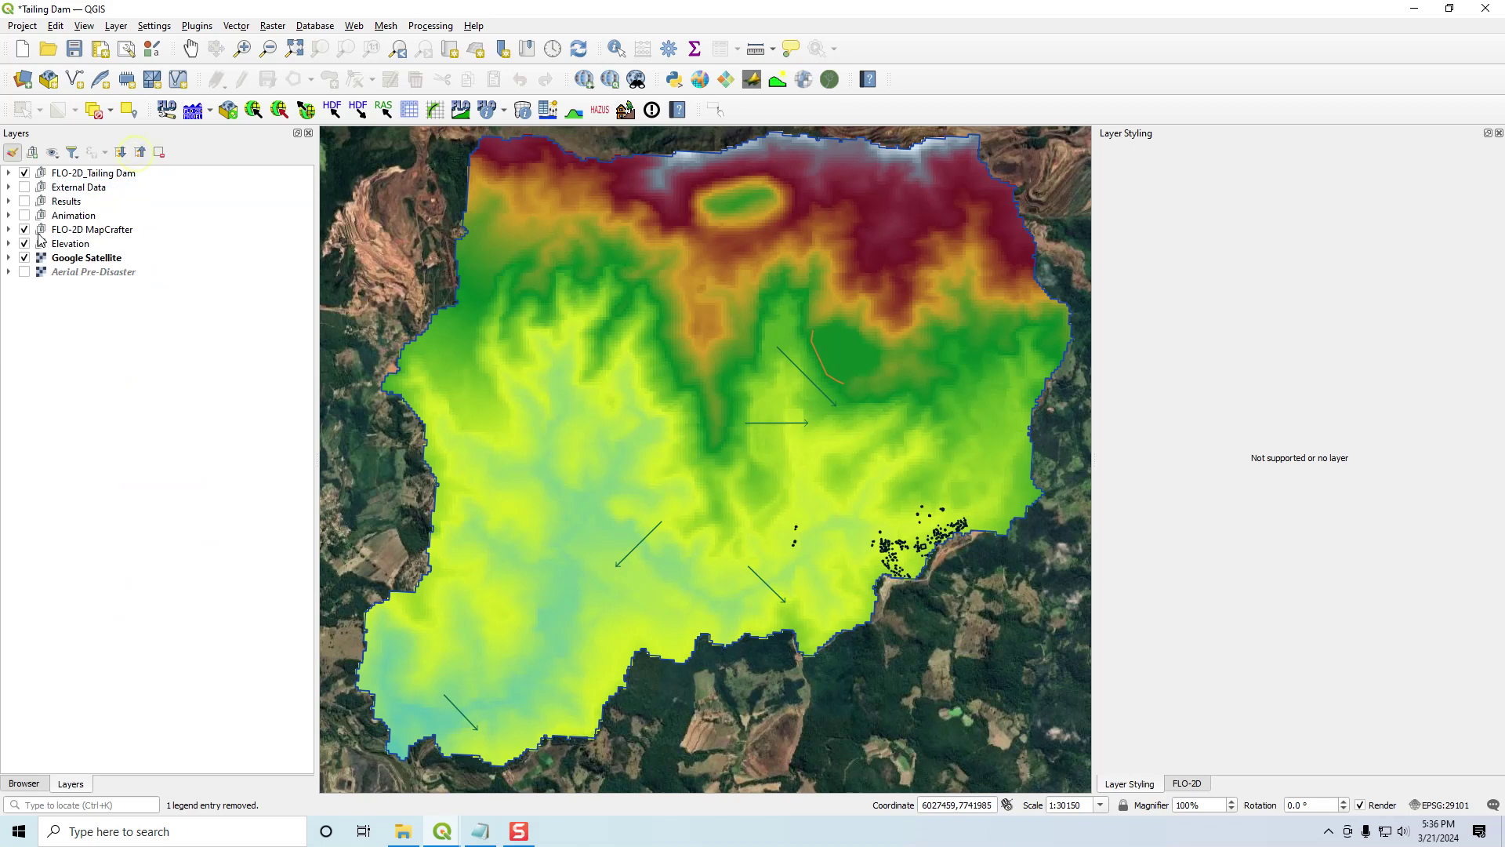
left_click(9, 229)
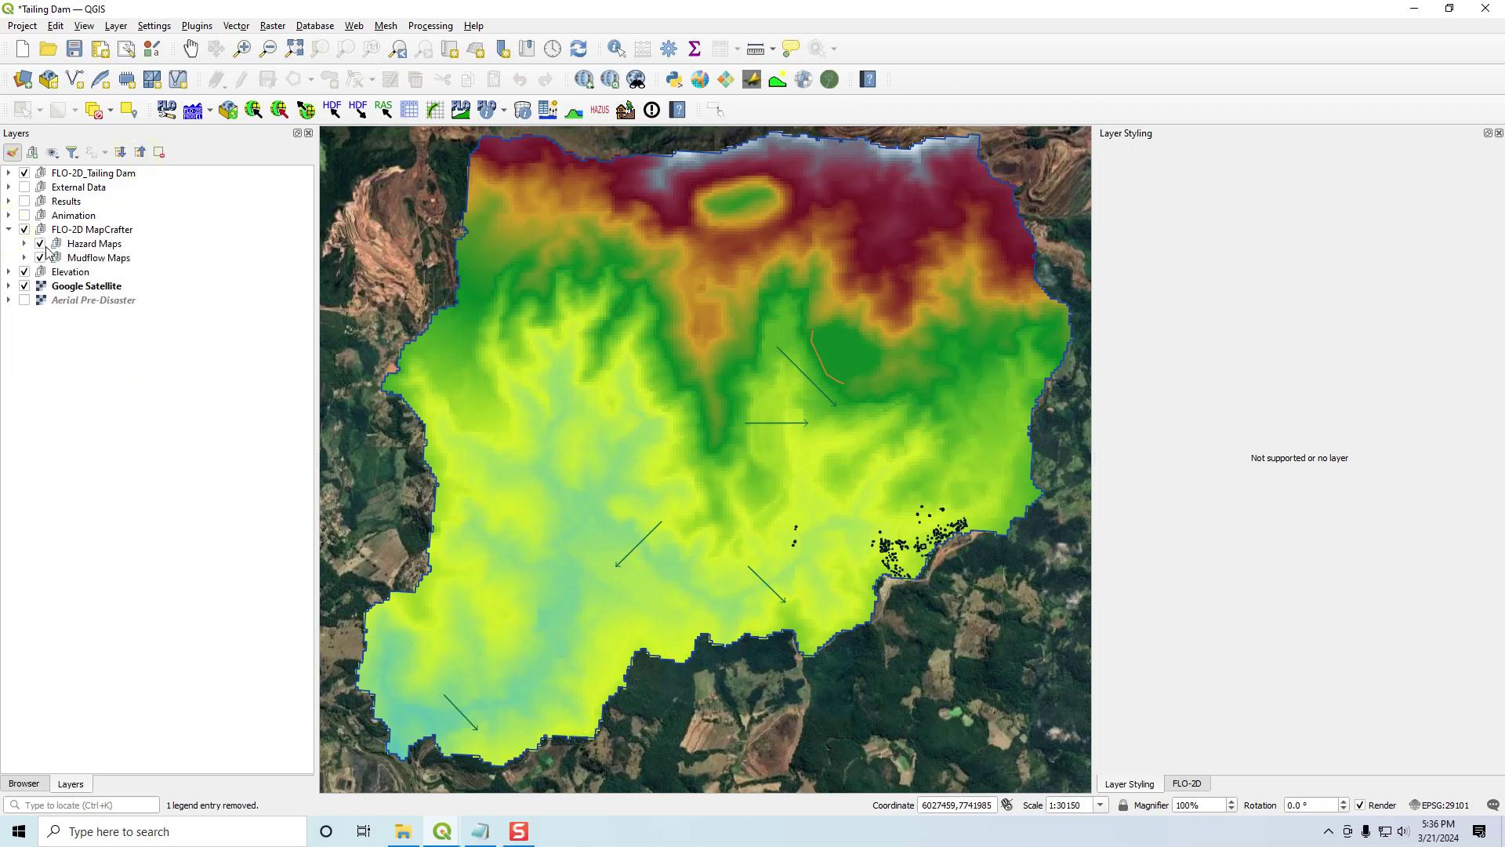
left_click(24, 258)
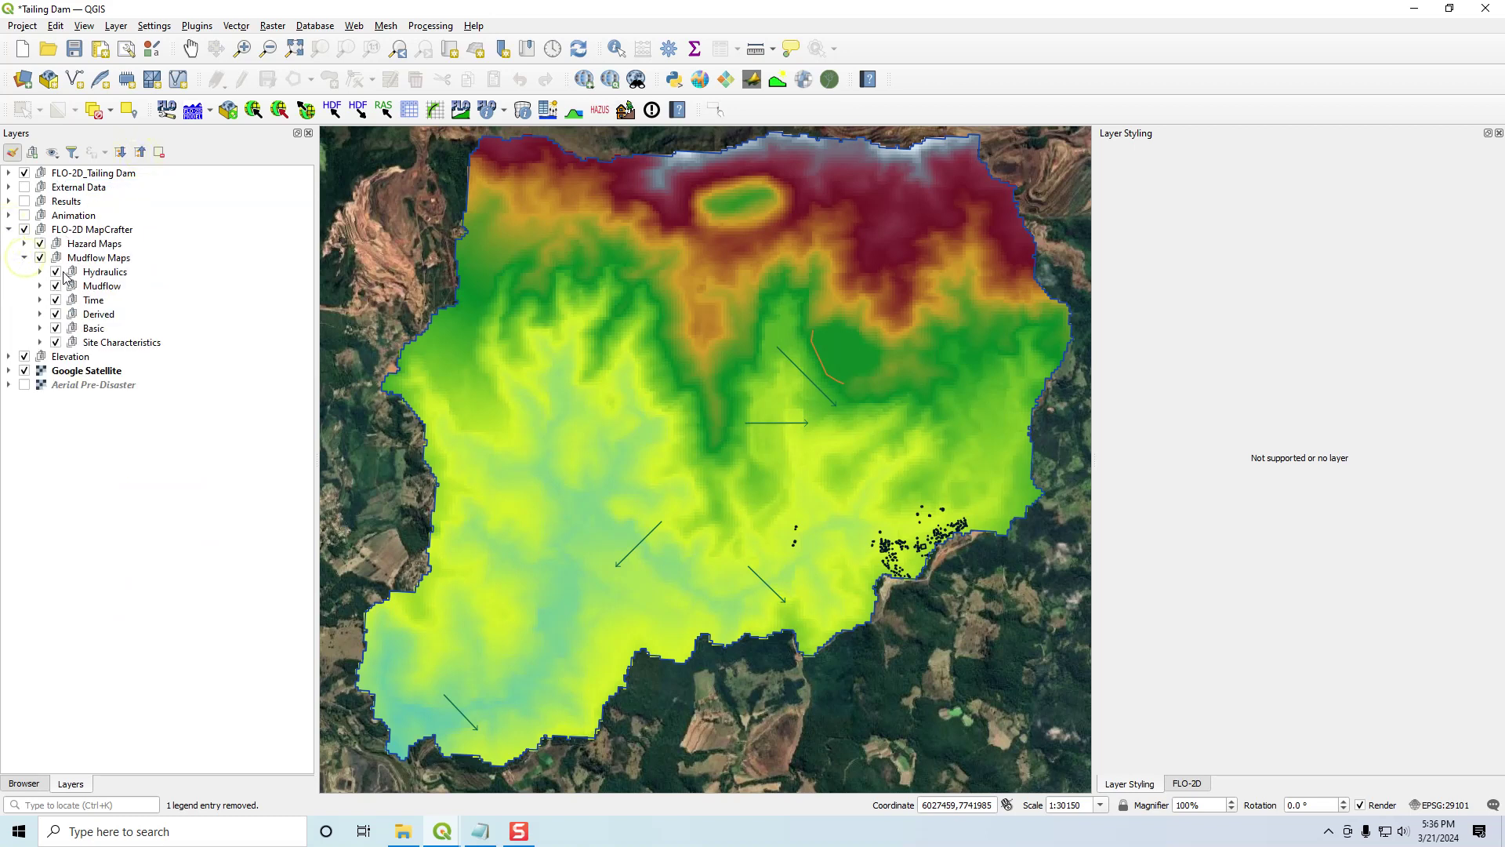
left_click(40, 343)
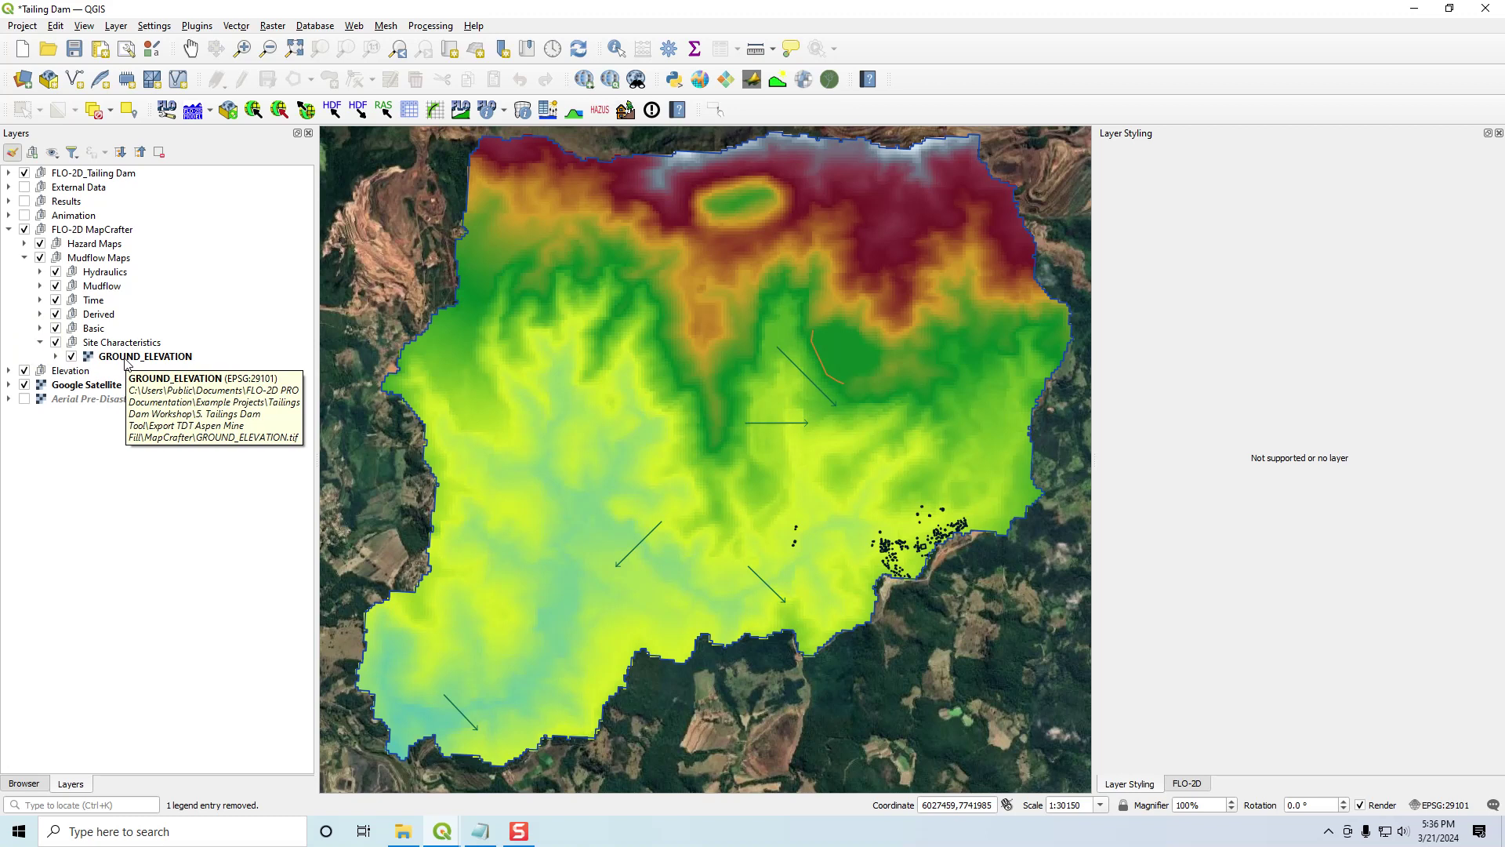
left_click(72, 357)
- Expand the Basic mudflow group and view the MAXIMUM_DEPTH and MAXIMUM_VELOCITY maps on the canvas, hiding both again
left_click(41, 329)
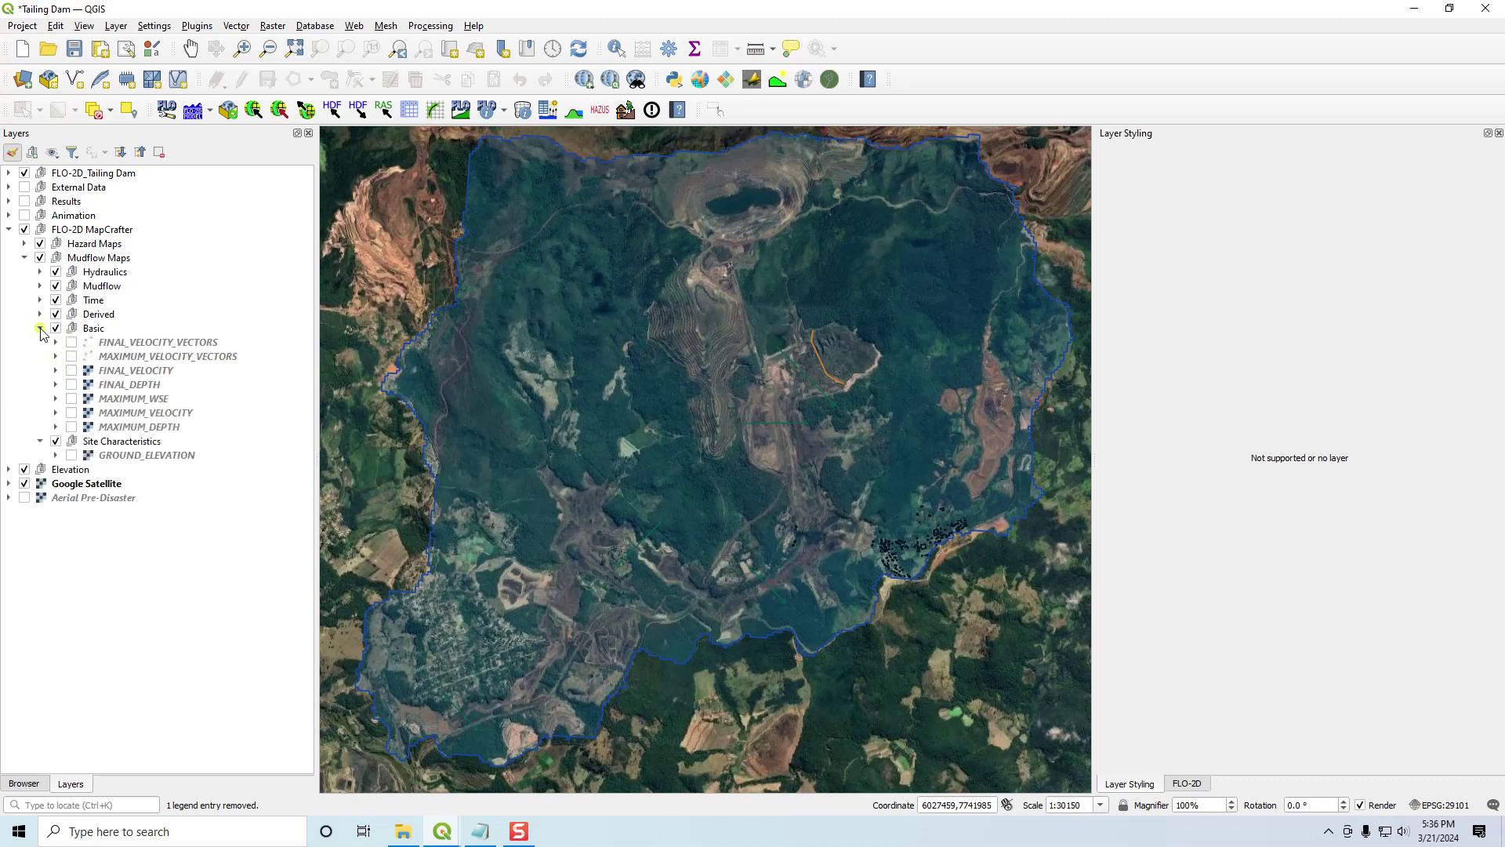
left_click(72, 427)
left_click(71, 413)
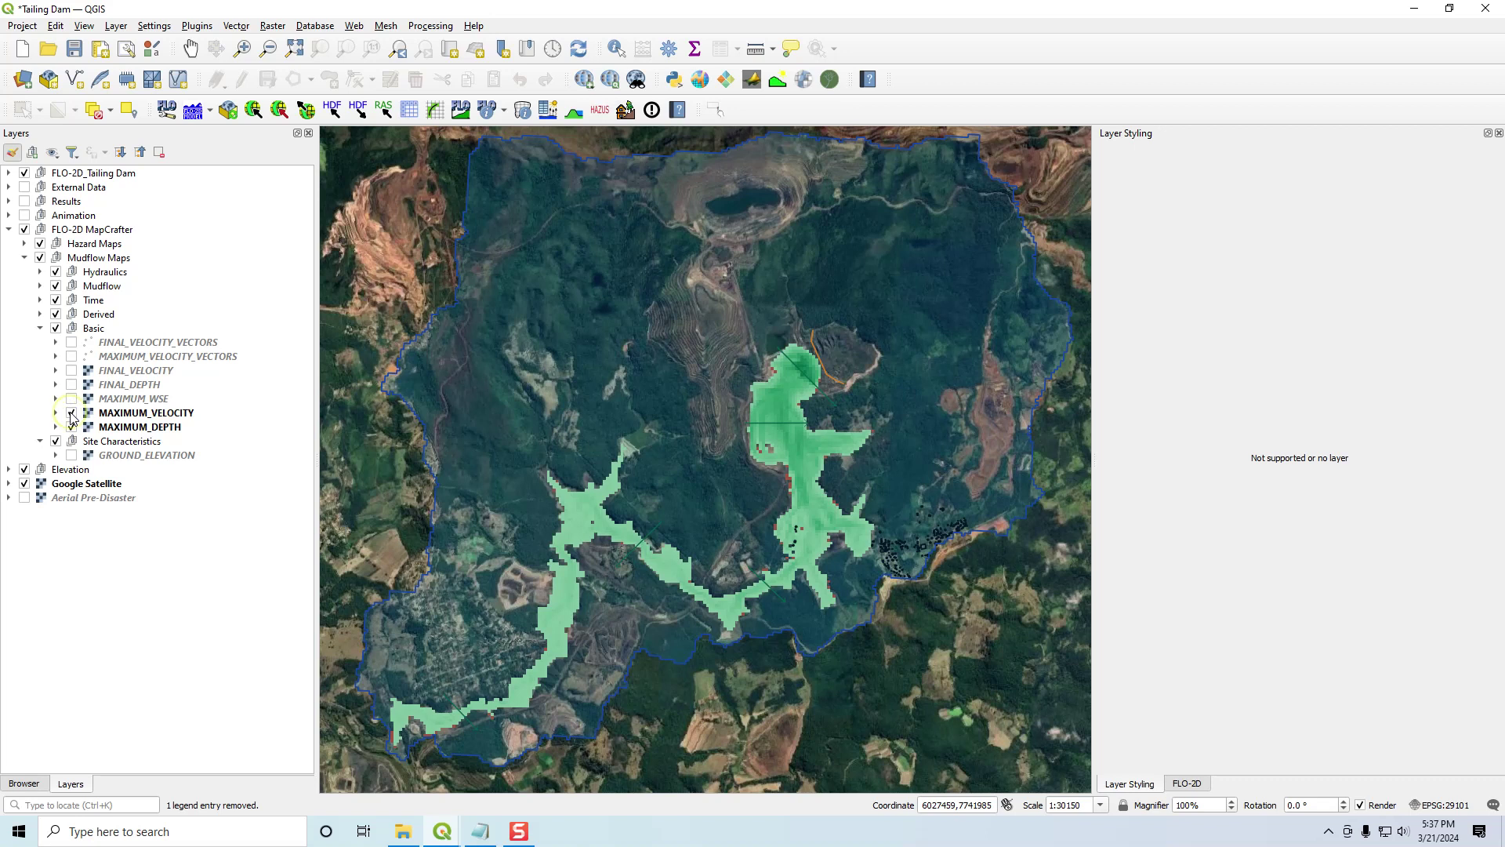
left_click(72, 414)
left_click(72, 427)
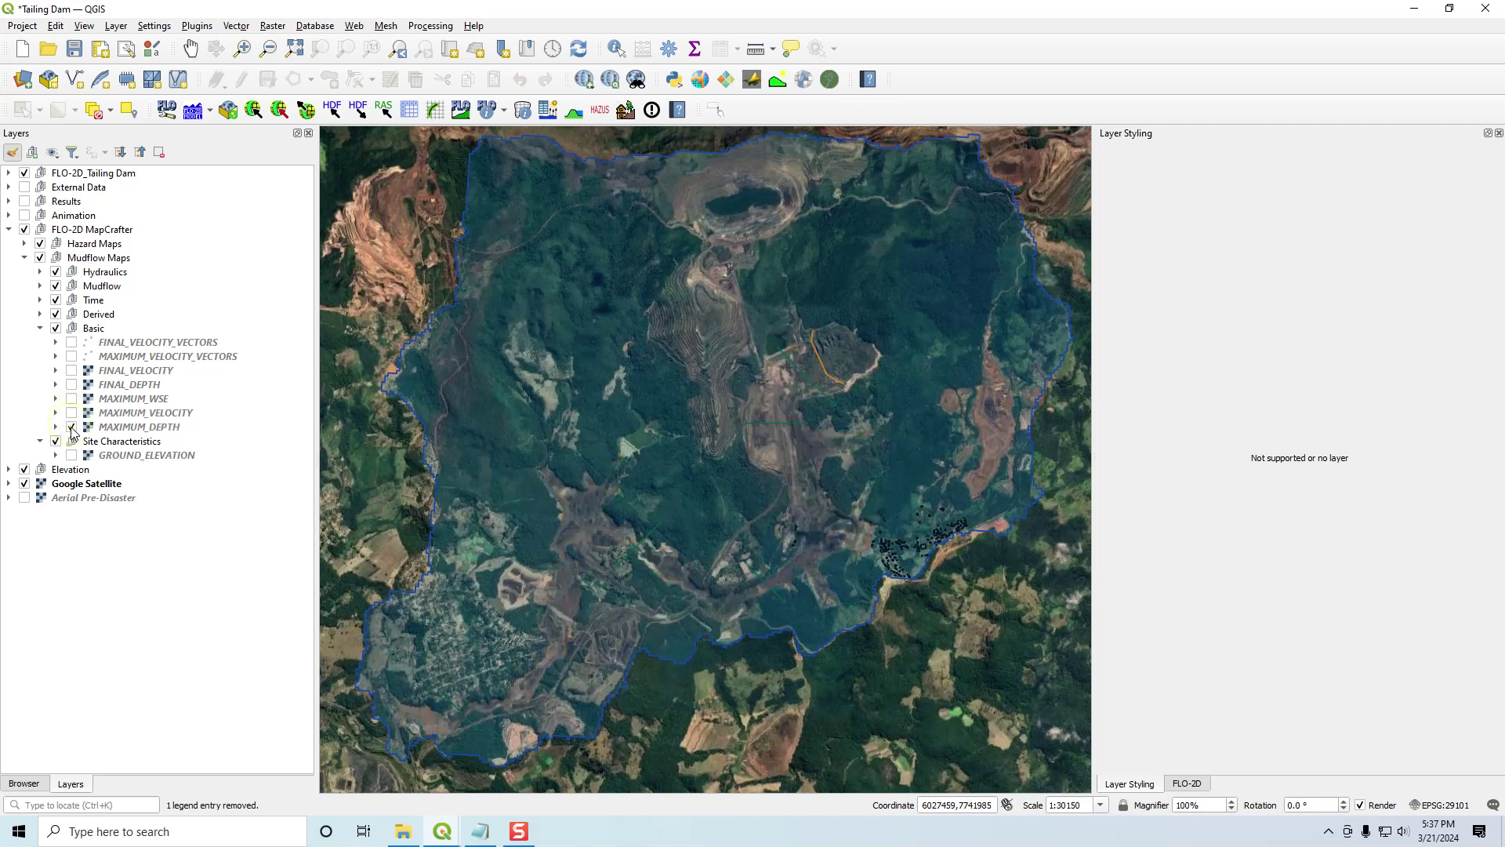
- Show the MAXIMUM_DEPTH map and inspect its symbology in the layer properties without changing it
left_click(72, 428)
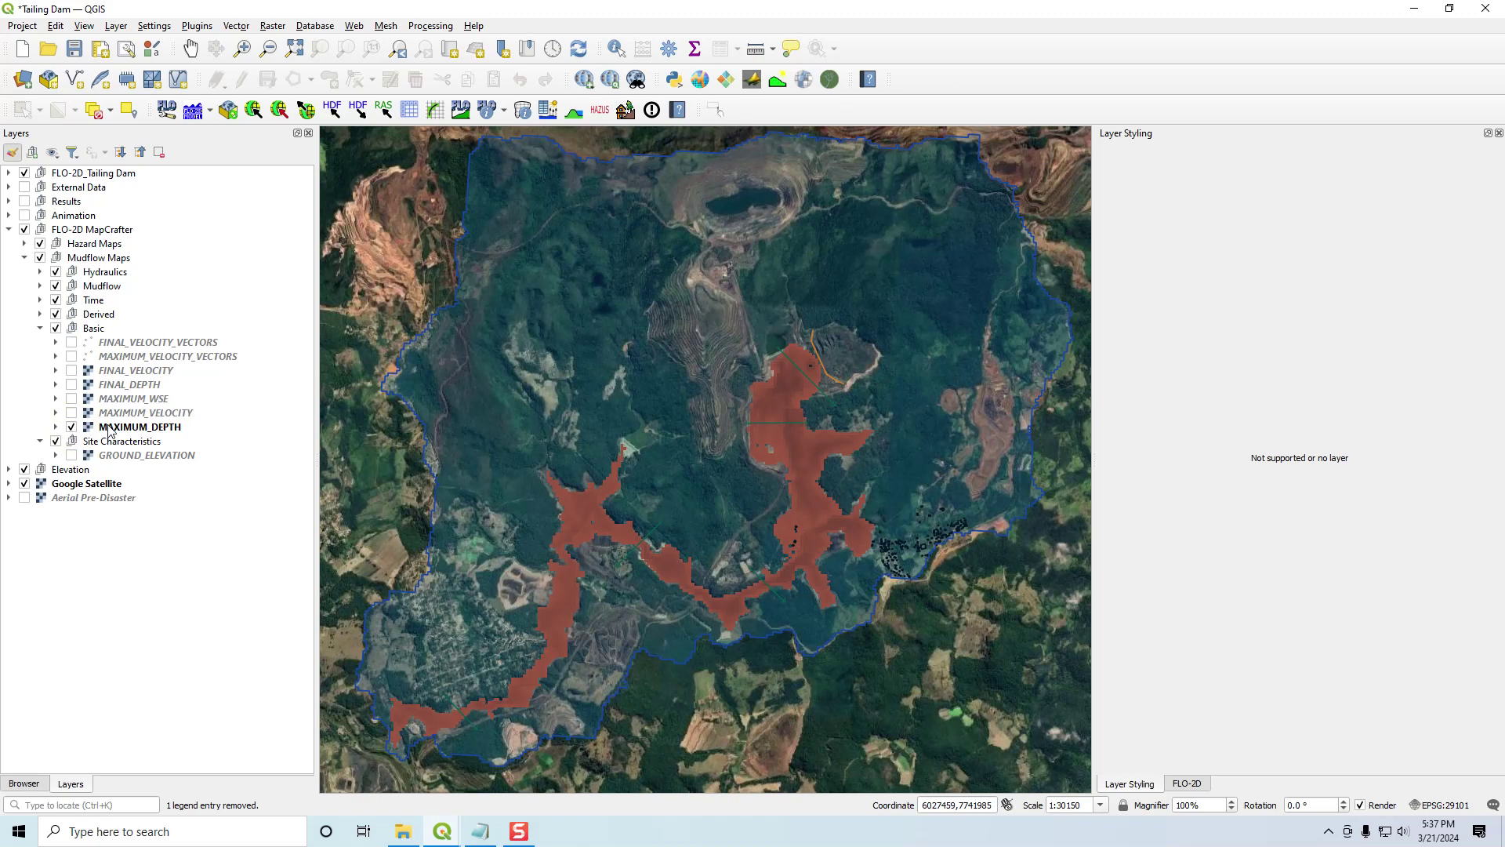
double_click(110, 428)
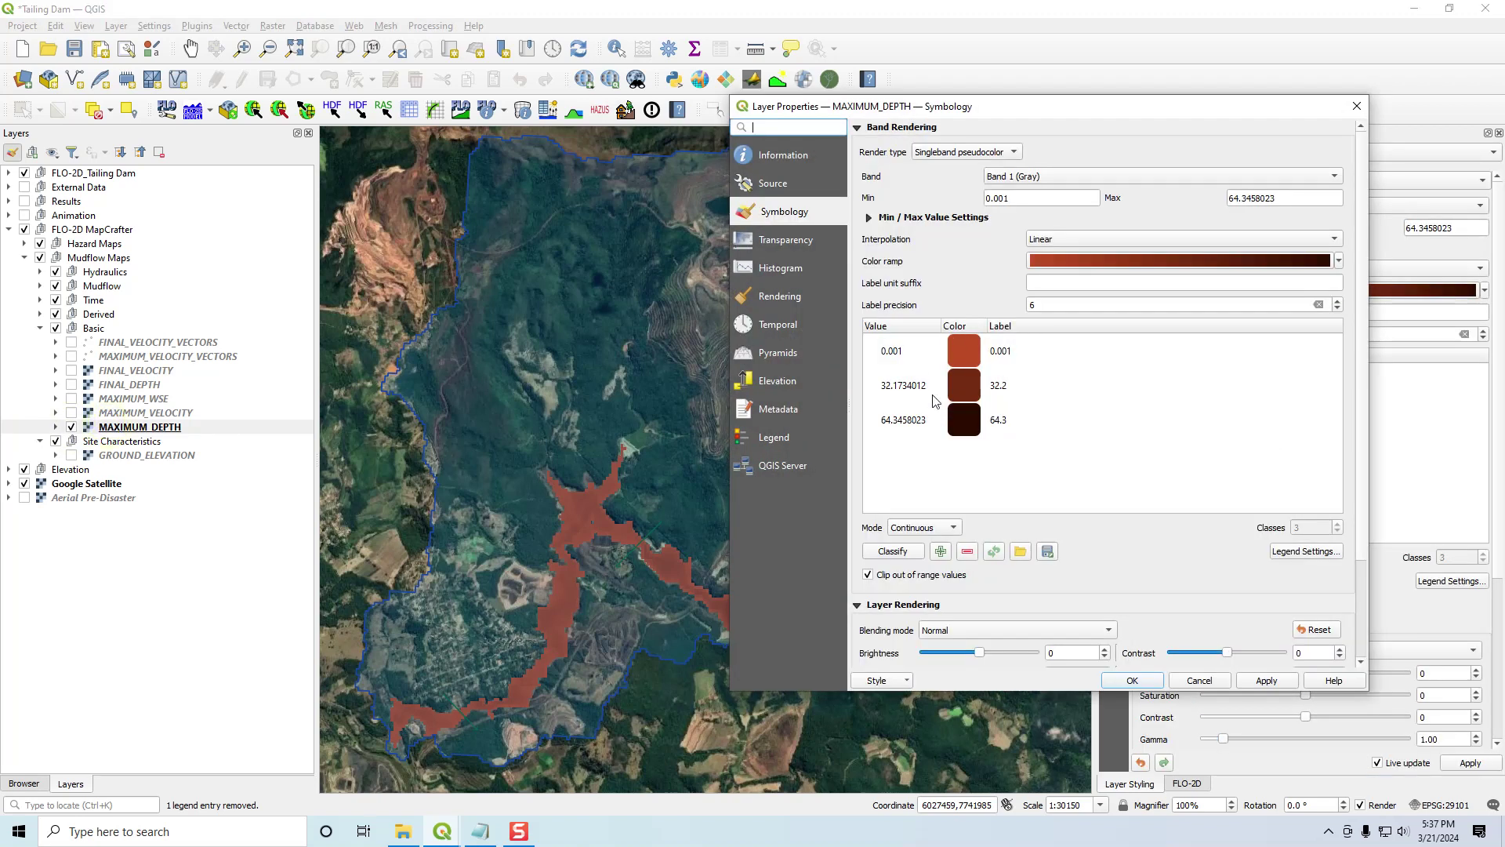
left_click(1357, 105)
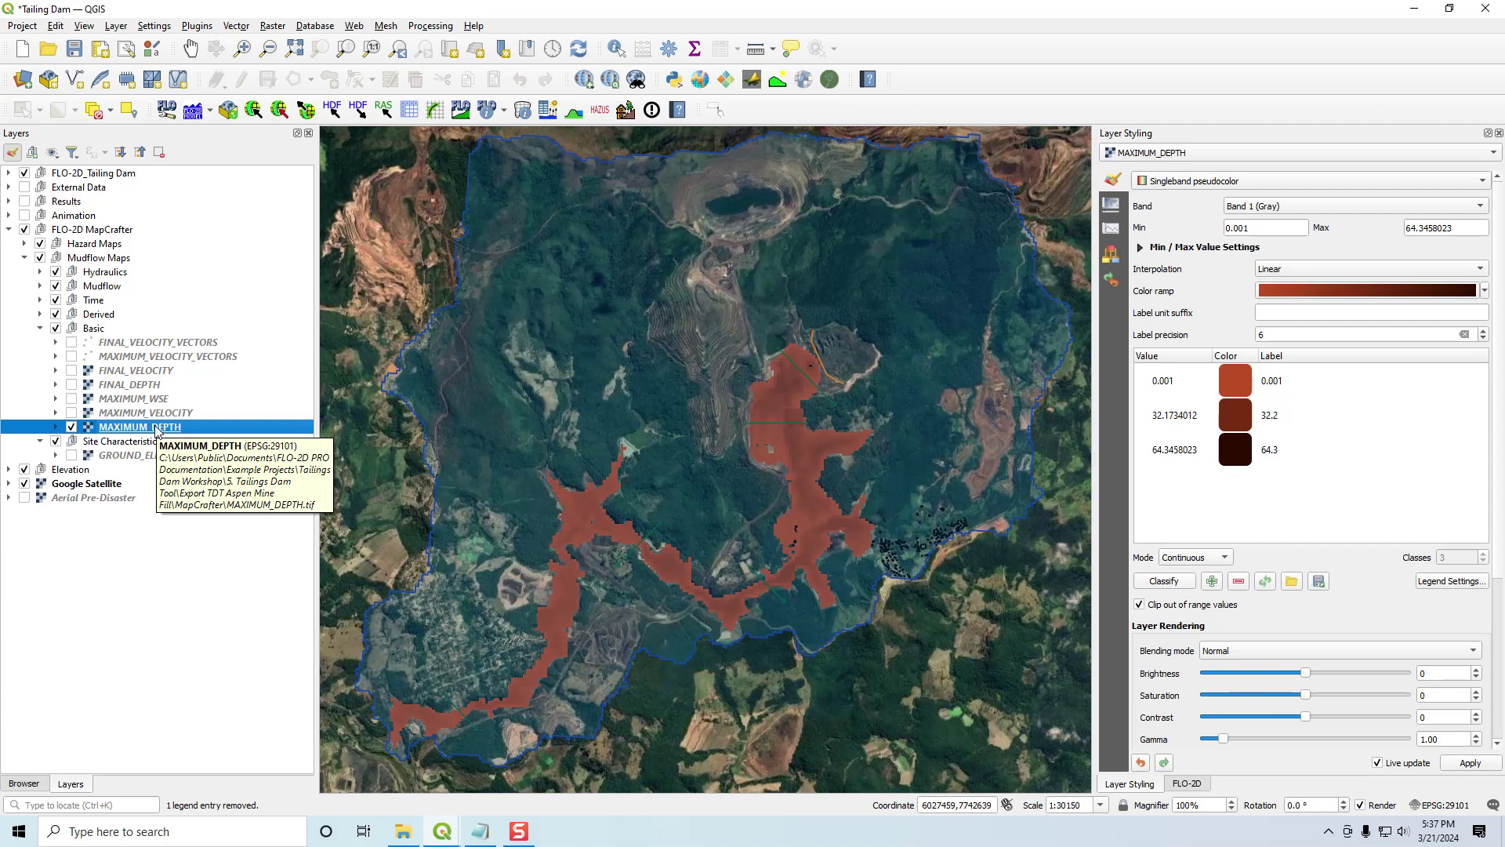
- Hide the MAXIMUM_DEPTH map, then briefly show the MAXIMUM_VELOCITY map on its own and hide it
left_click(72, 426)
left_click(71, 412)
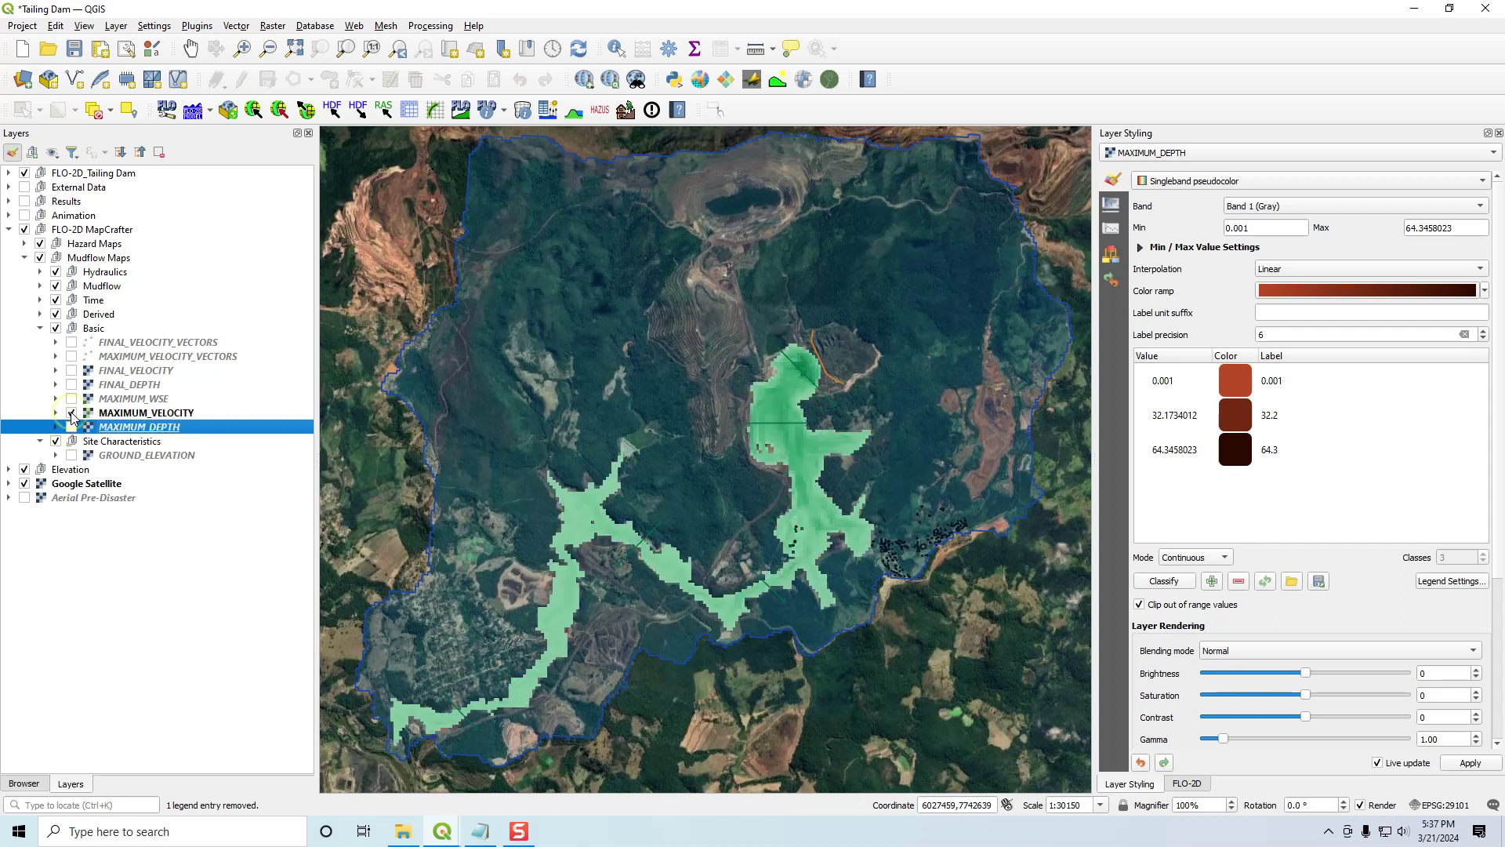
left_click(71, 412)
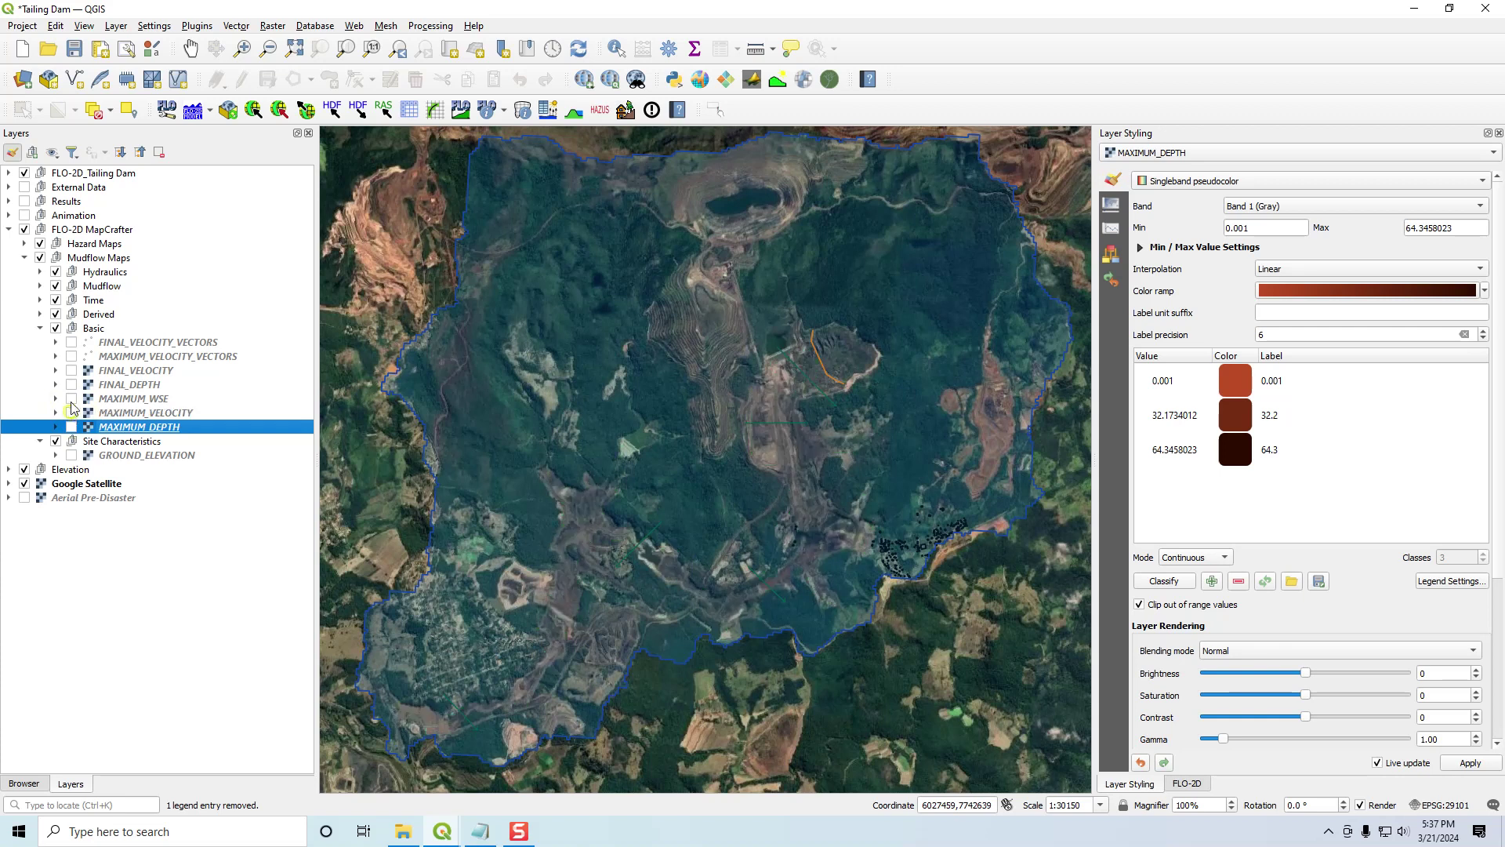
- View the MAXIMUM_WSE, FINAL_DEPTH and FINAL_VELOCITY maps one at a time on the canvas, hiding each after viewing
left_click(71, 398)
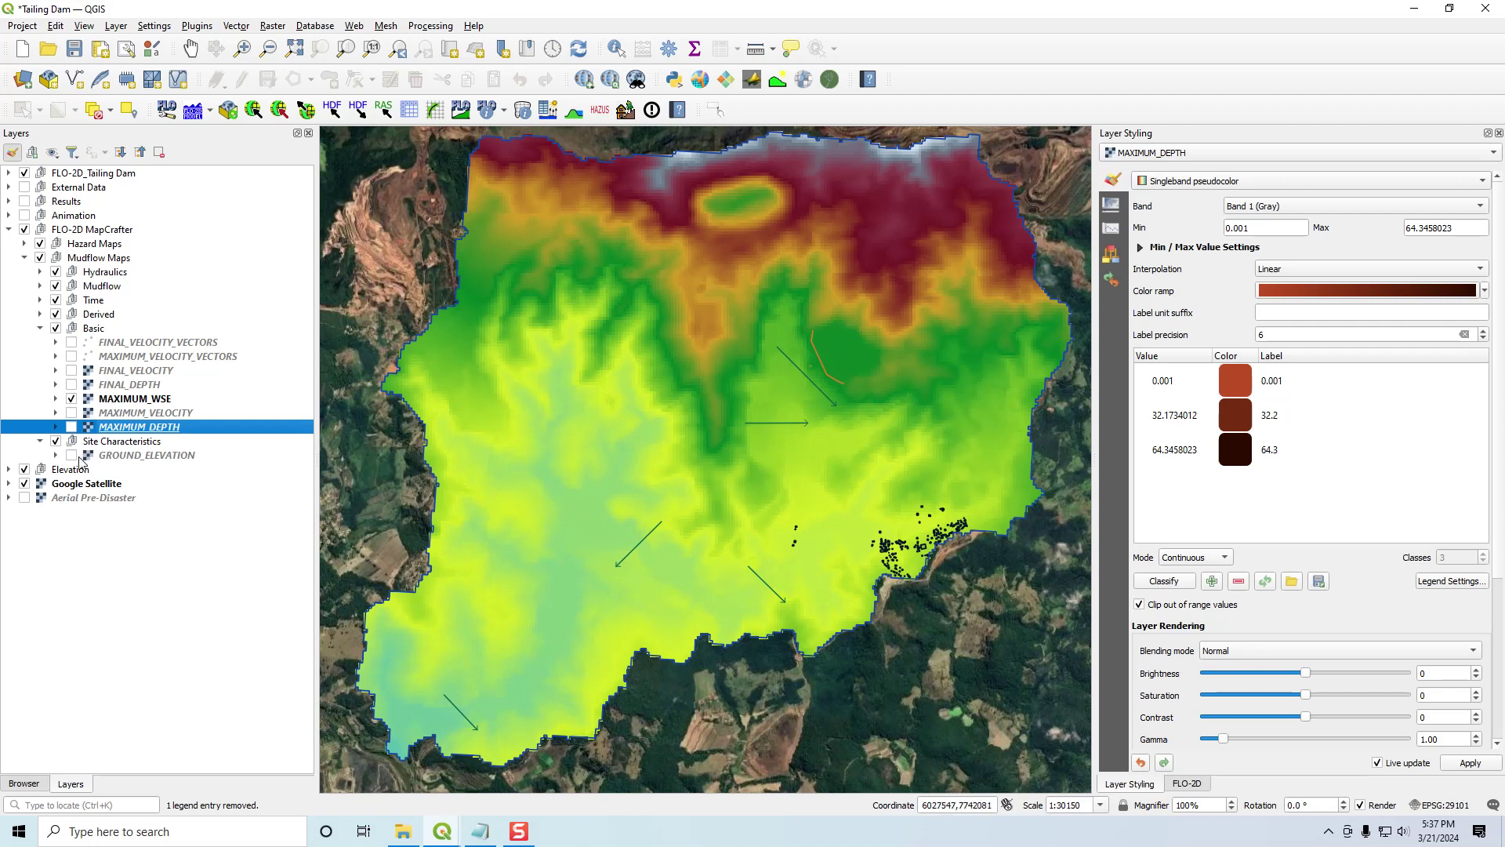
left_click(71, 398)
left_click(71, 385)
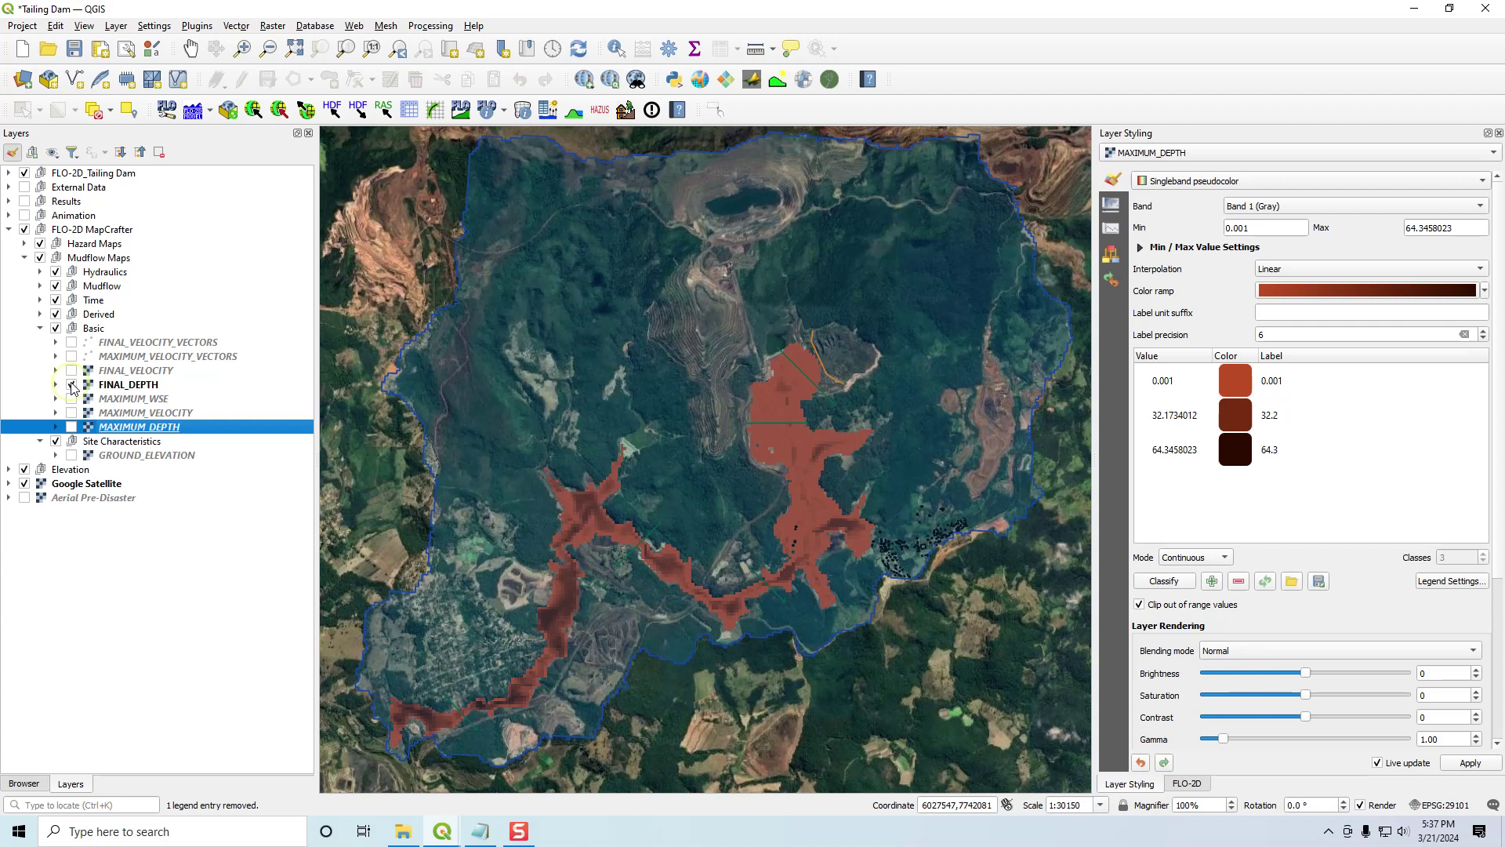
left_click(71, 385)
left_click(72, 371)
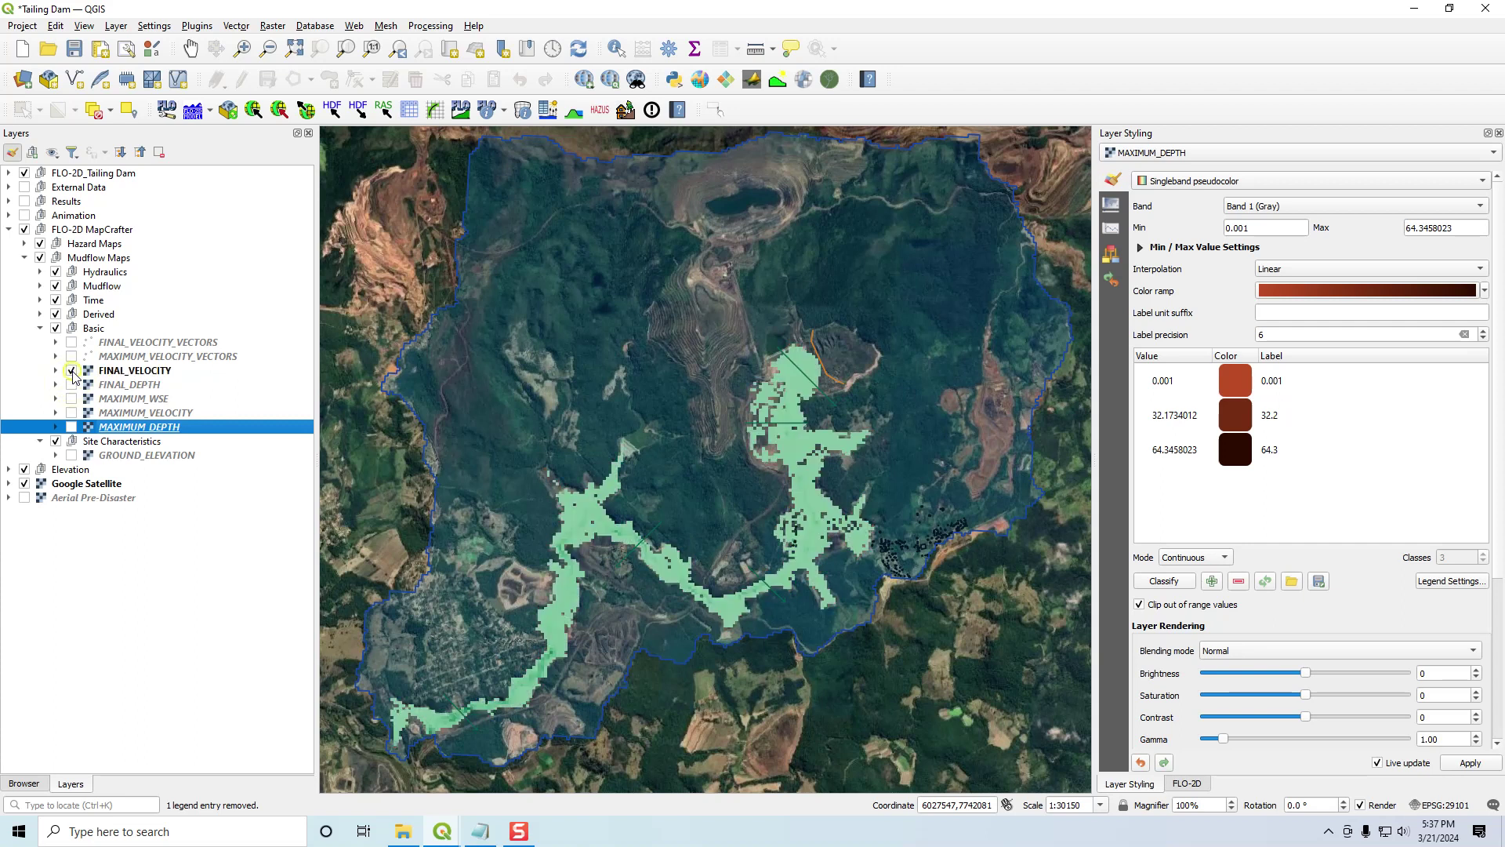
left_click(72, 371)
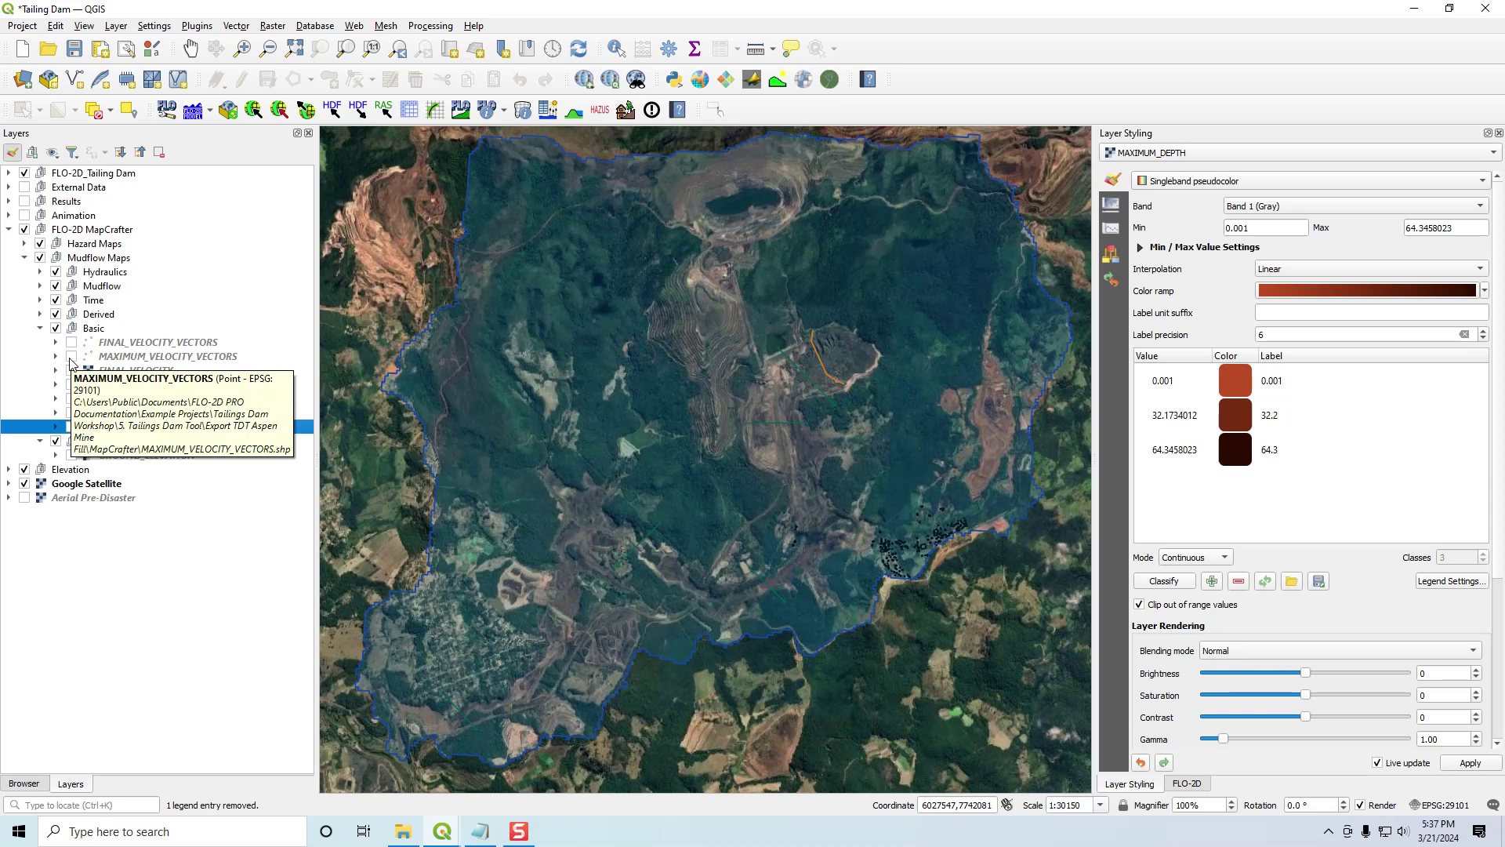
- Show the MAXIMUM_VELOCITY_VECTORS layer and select it for styling, closing its layer properties without changes
left_click(71, 359)
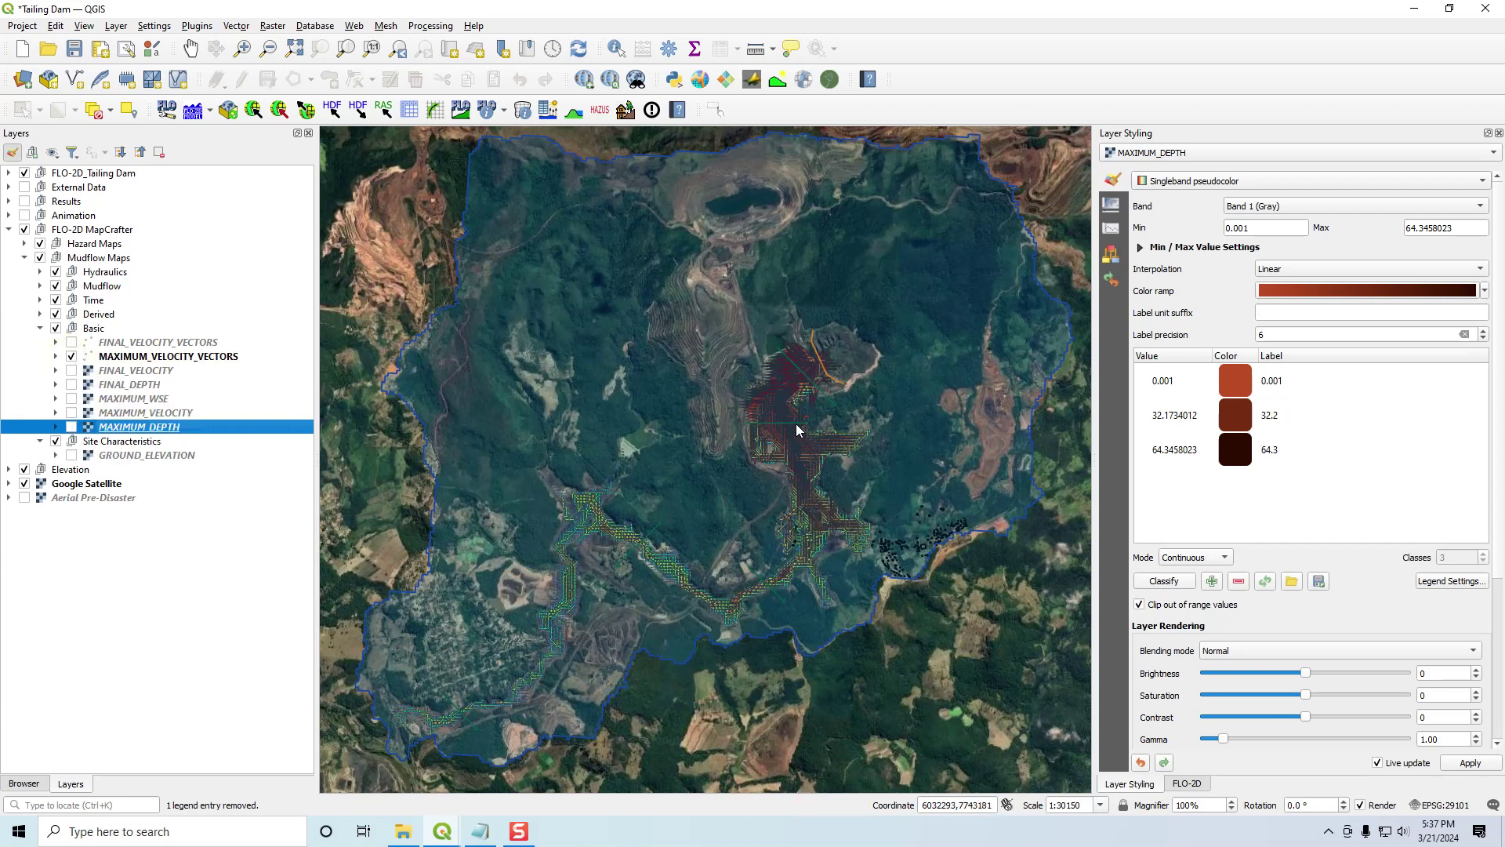
left_click(147, 356)
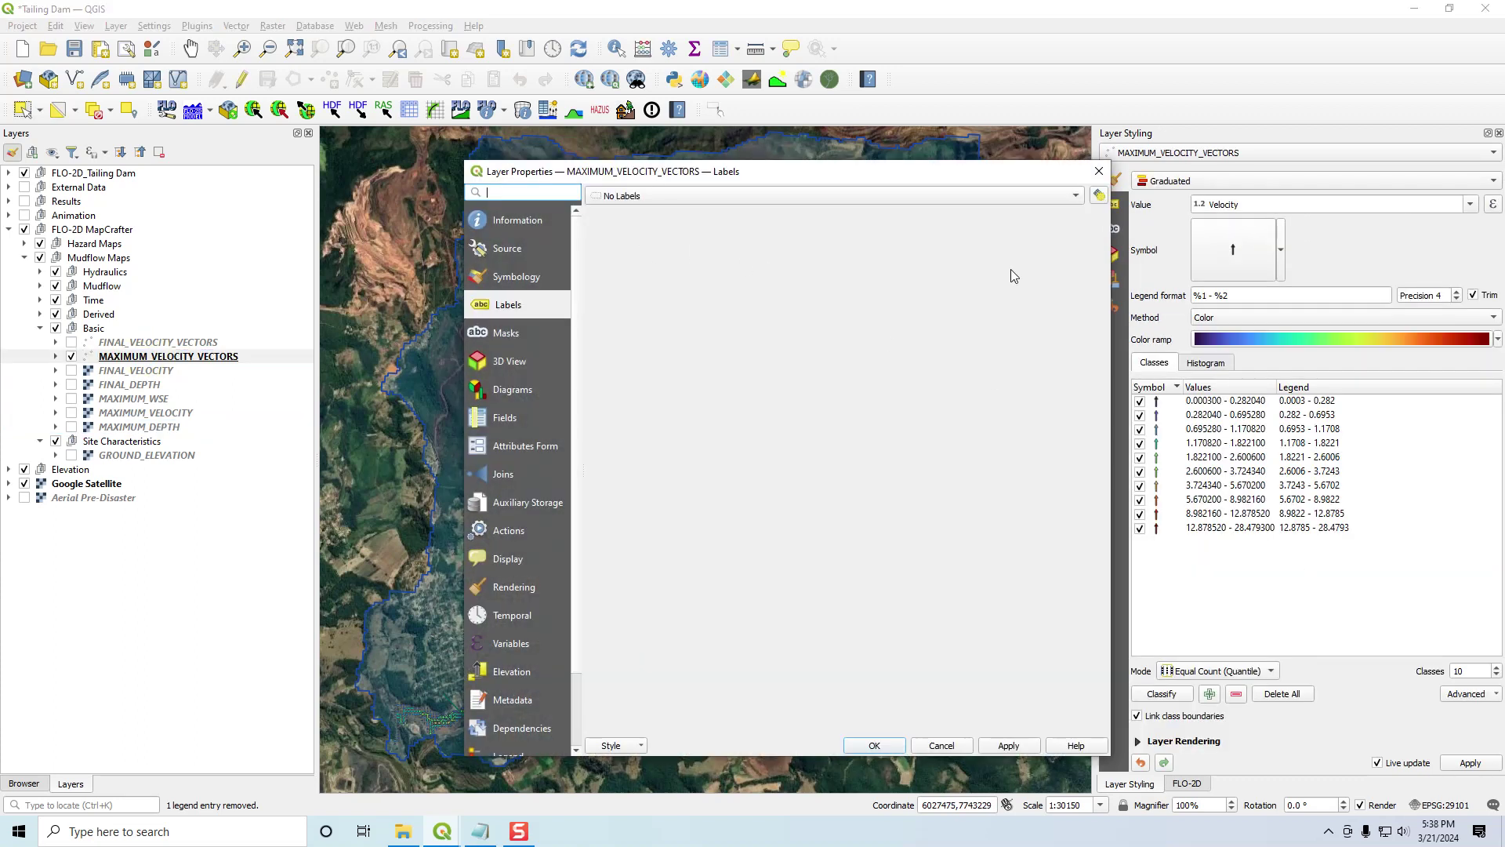
left_click(1098, 171)
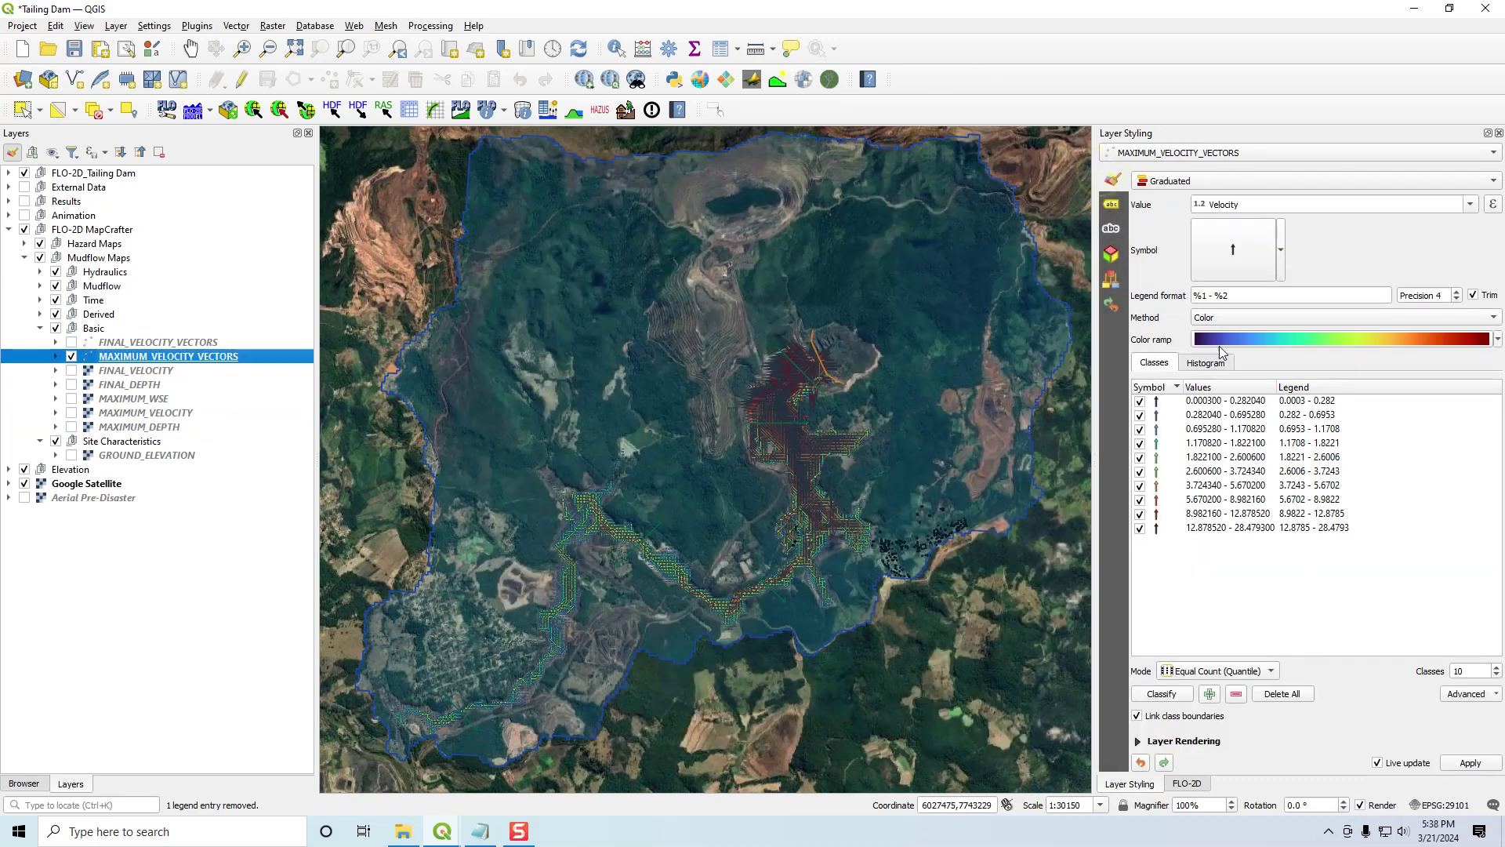
- Open the SVG marker settings of the MAXIMUM_VELOCITY_VECTORS symbol and clear the existing stroke width for a new value
left_click(1238, 250)
left_click(1318, 211)
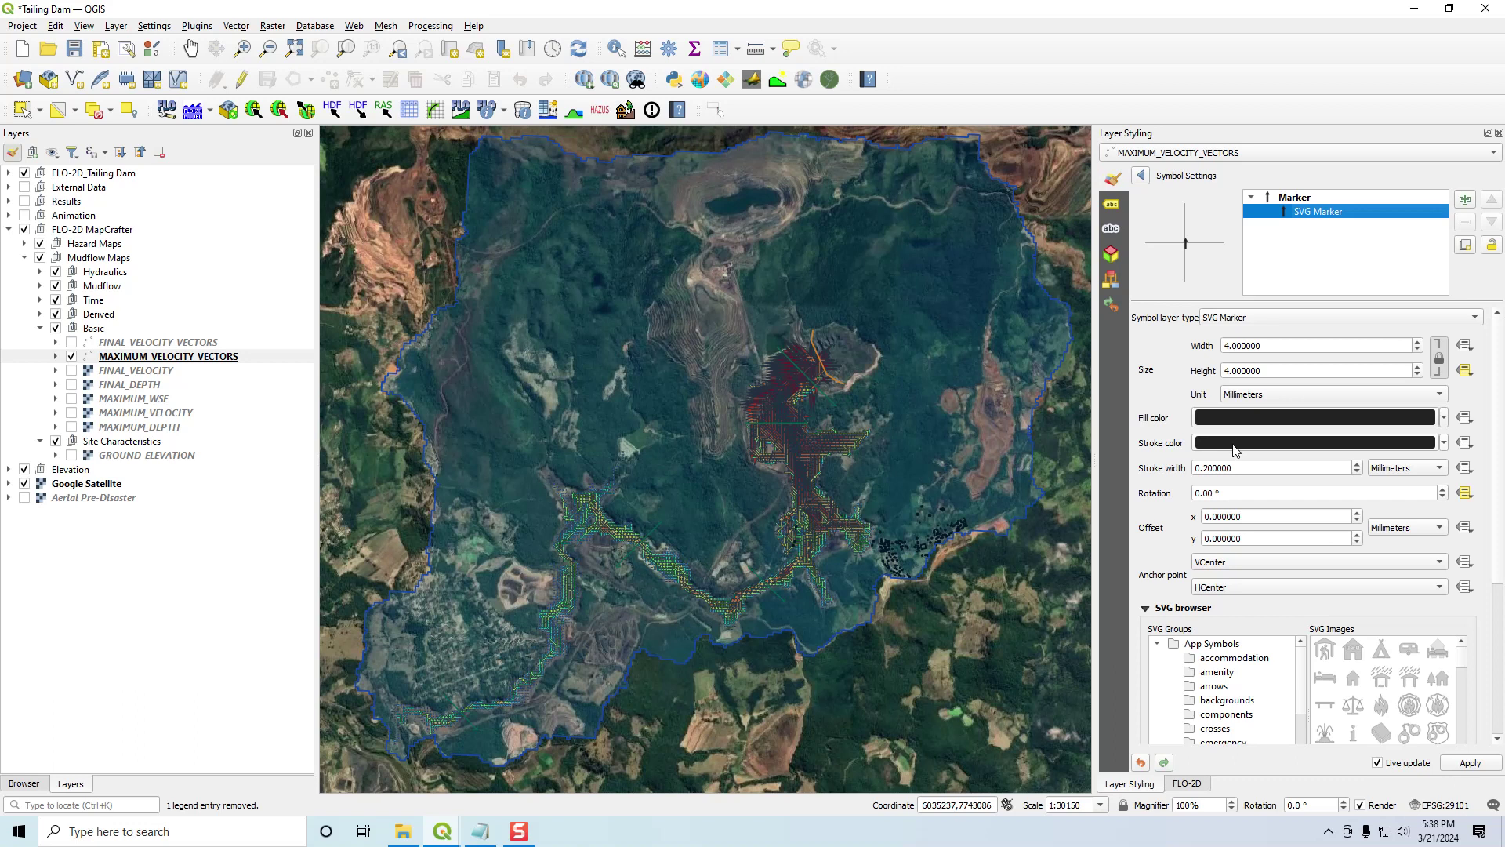
left_click(1248, 468)
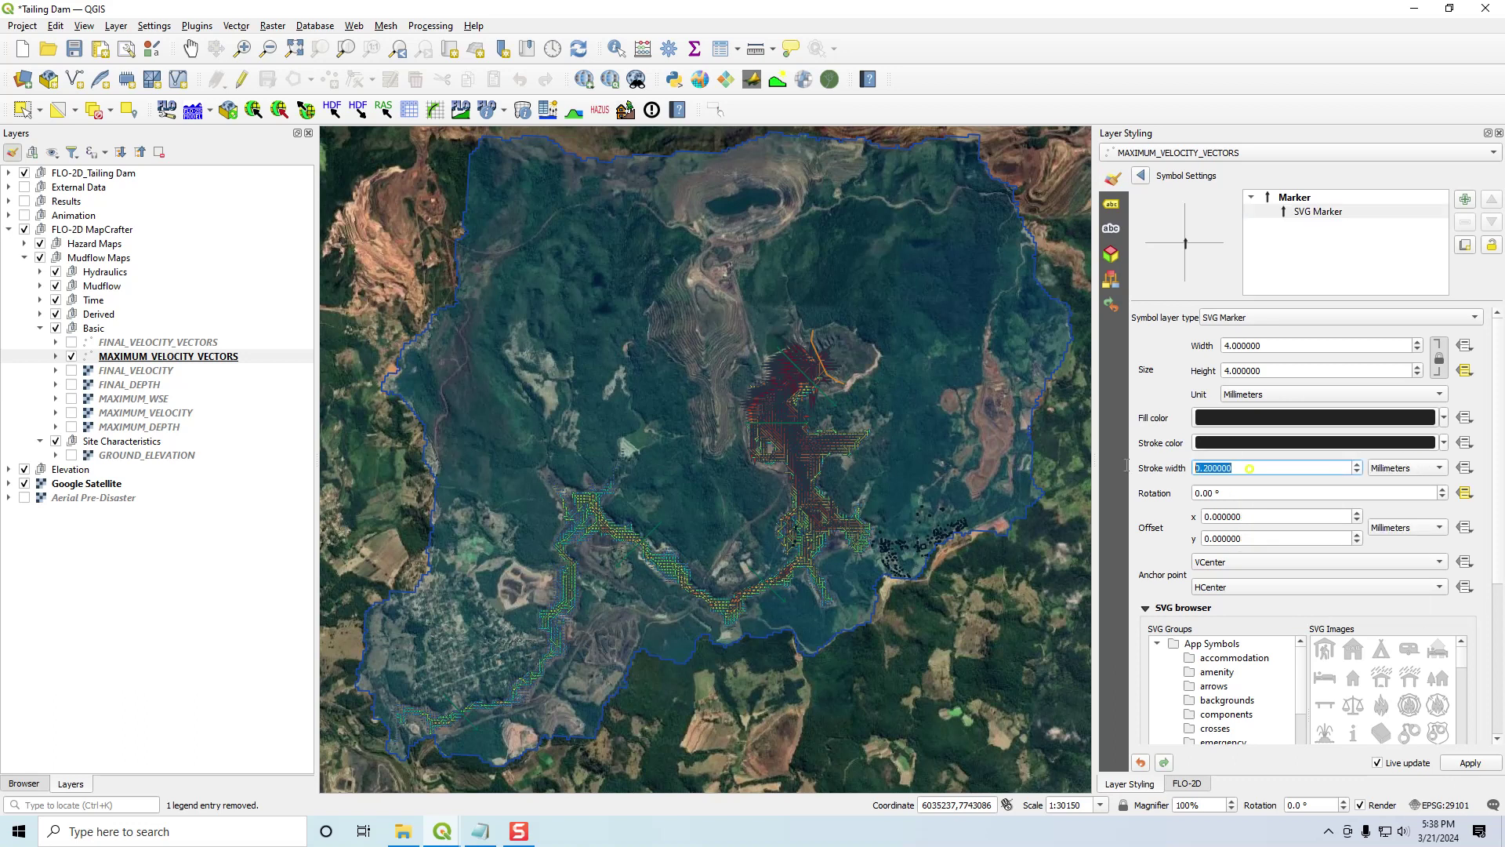
key("BackSpace")
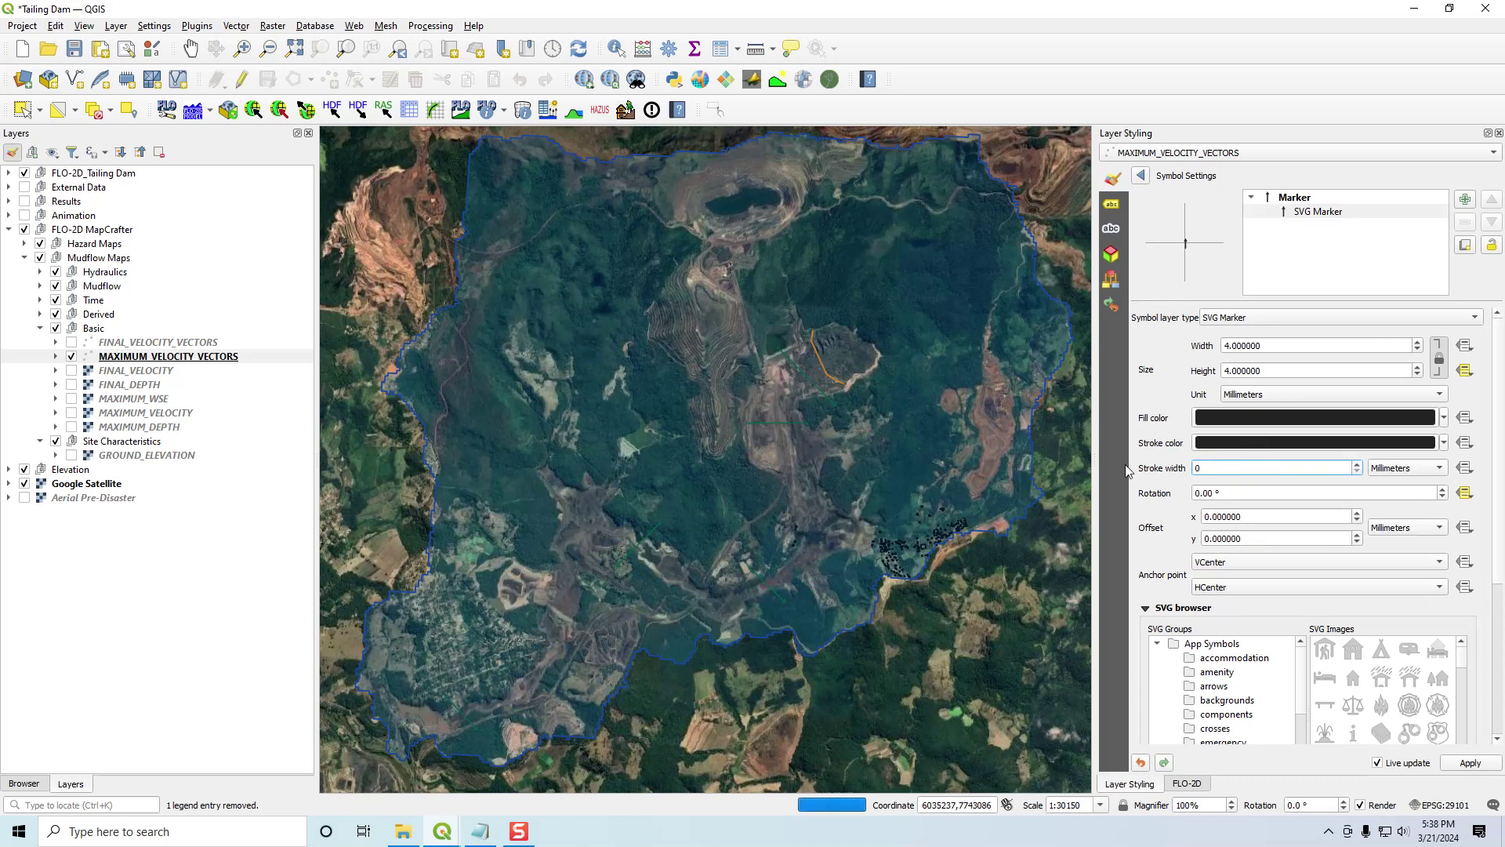
- Unlock the width-height ratio of the MAXIMUM_VELOCITY_VECTORS SVG marker and set its width to 1 mm
left_click(1440, 364)
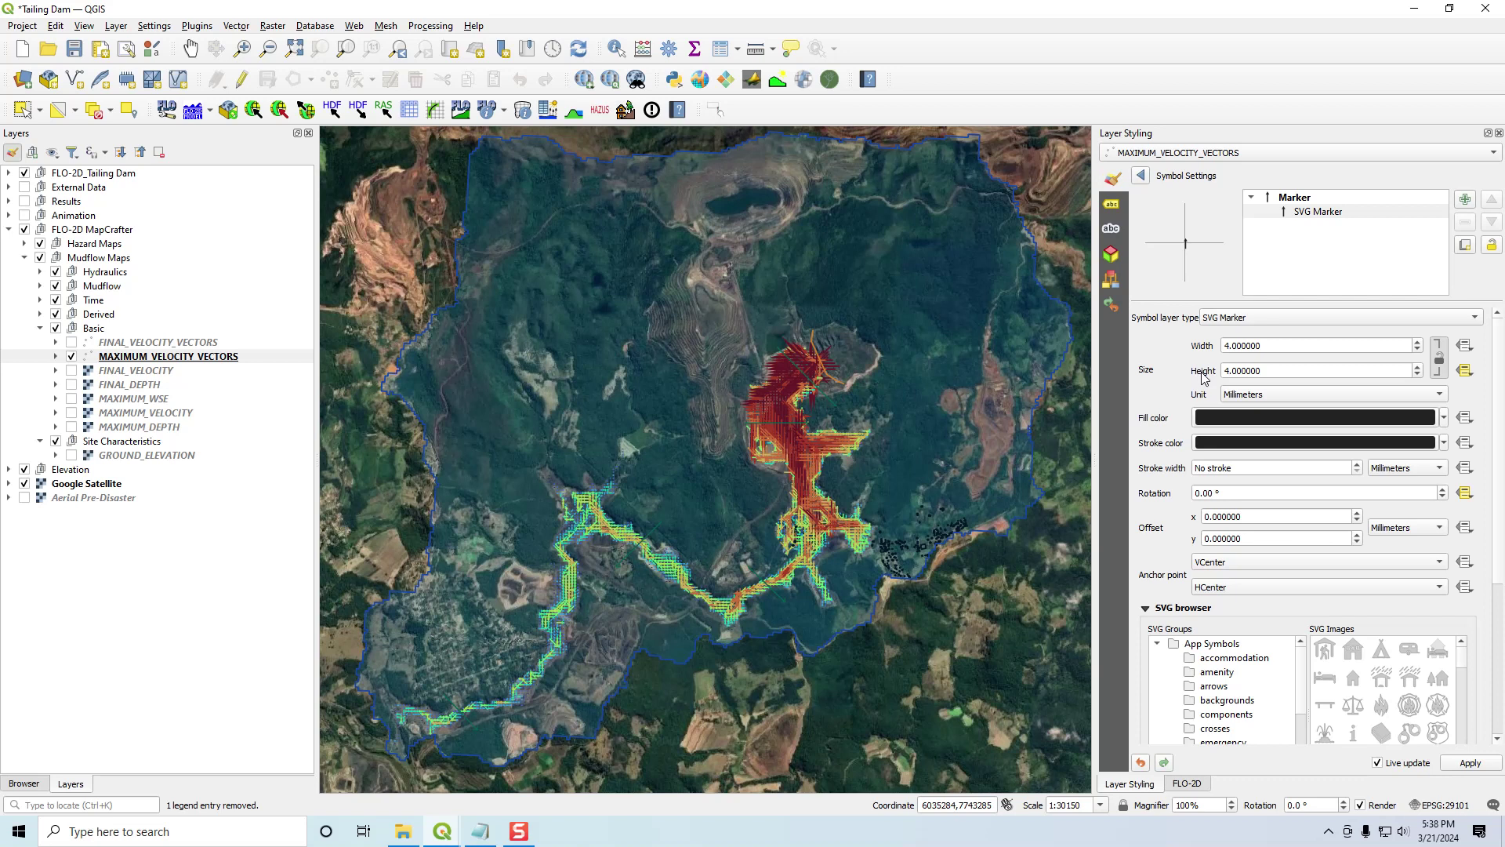
double_click(1273, 347)
type("2")
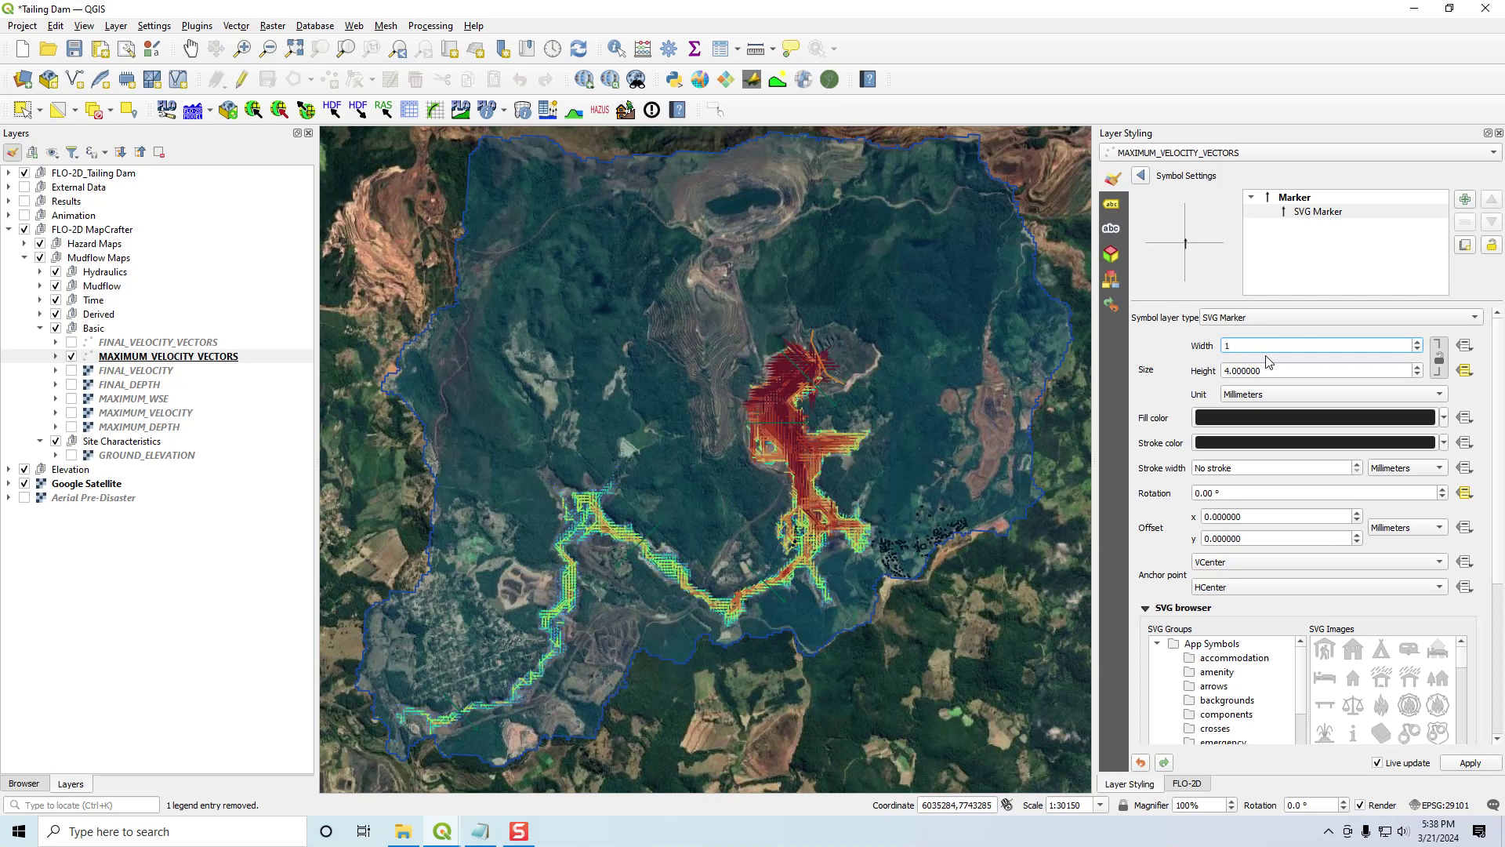
left_click(1317, 369)
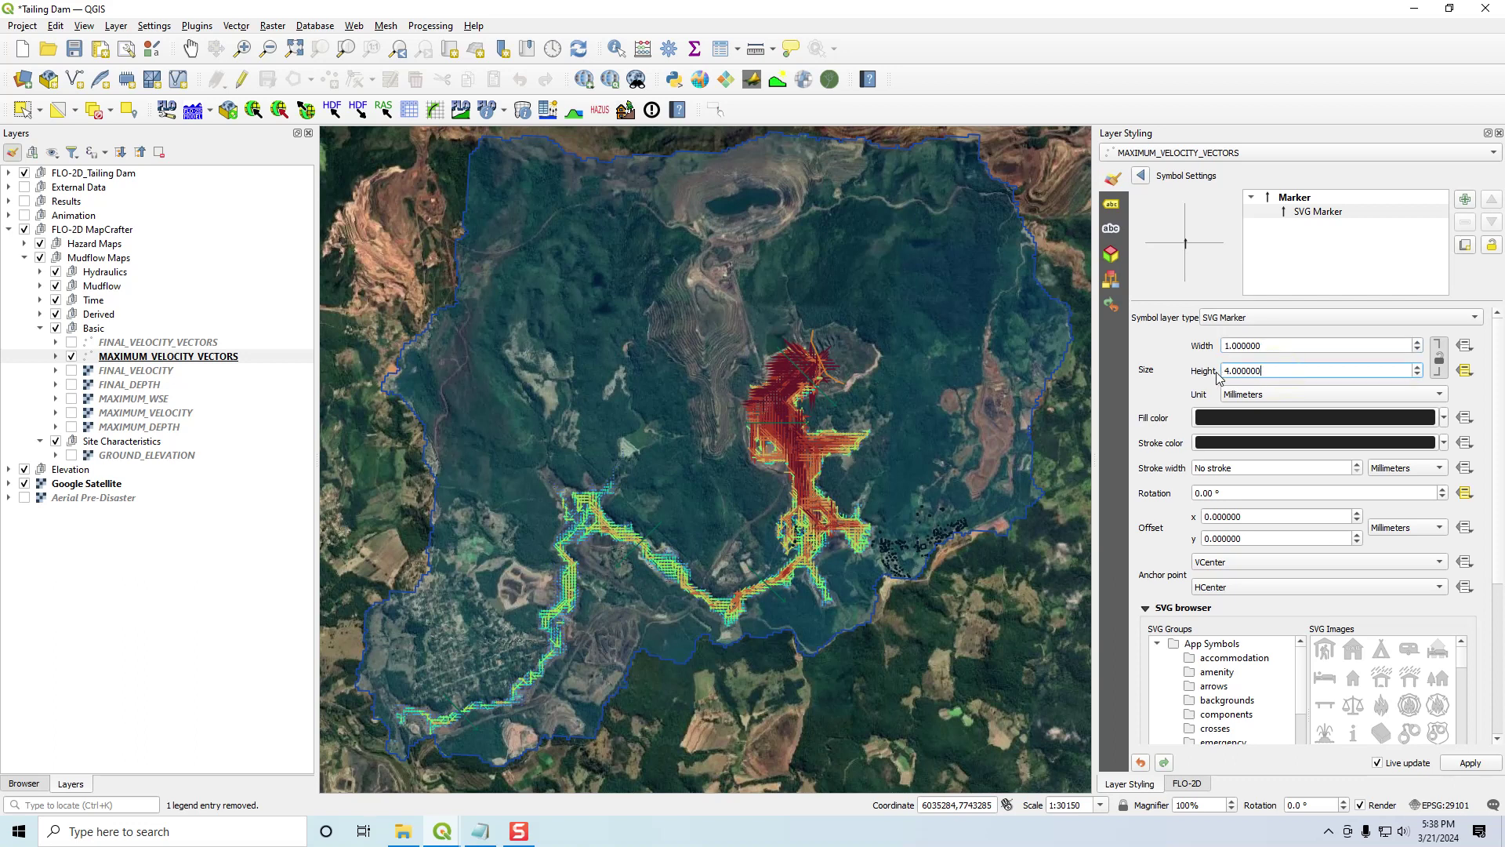
- Change the marker height's data-defined expression for the maximum velocity vectors to "Velocity" * 0.5
left_click(1465, 370)
mouse_move(1358, 490)
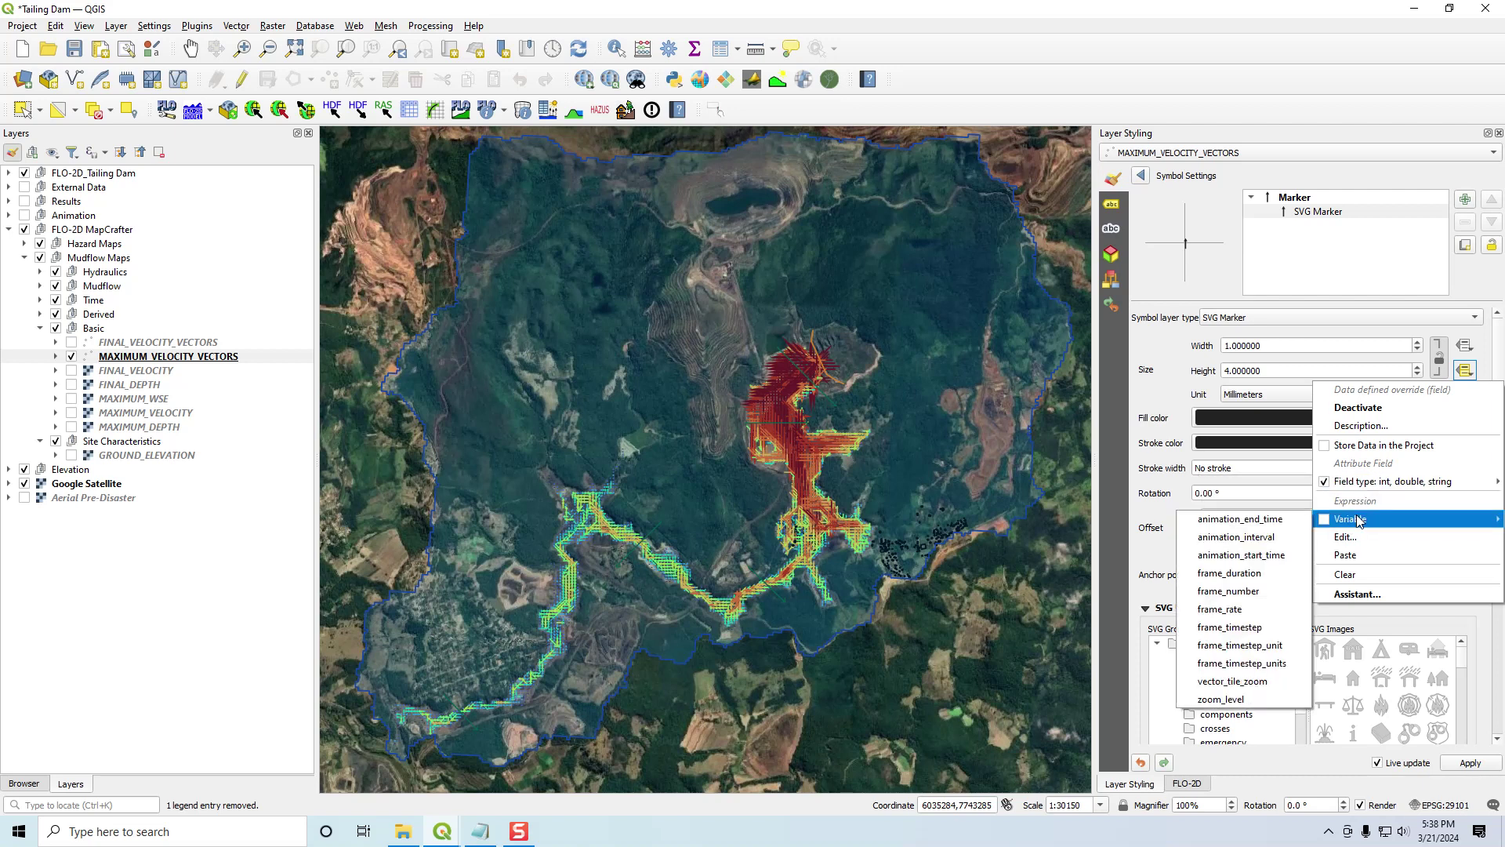
left_click(1346, 537)
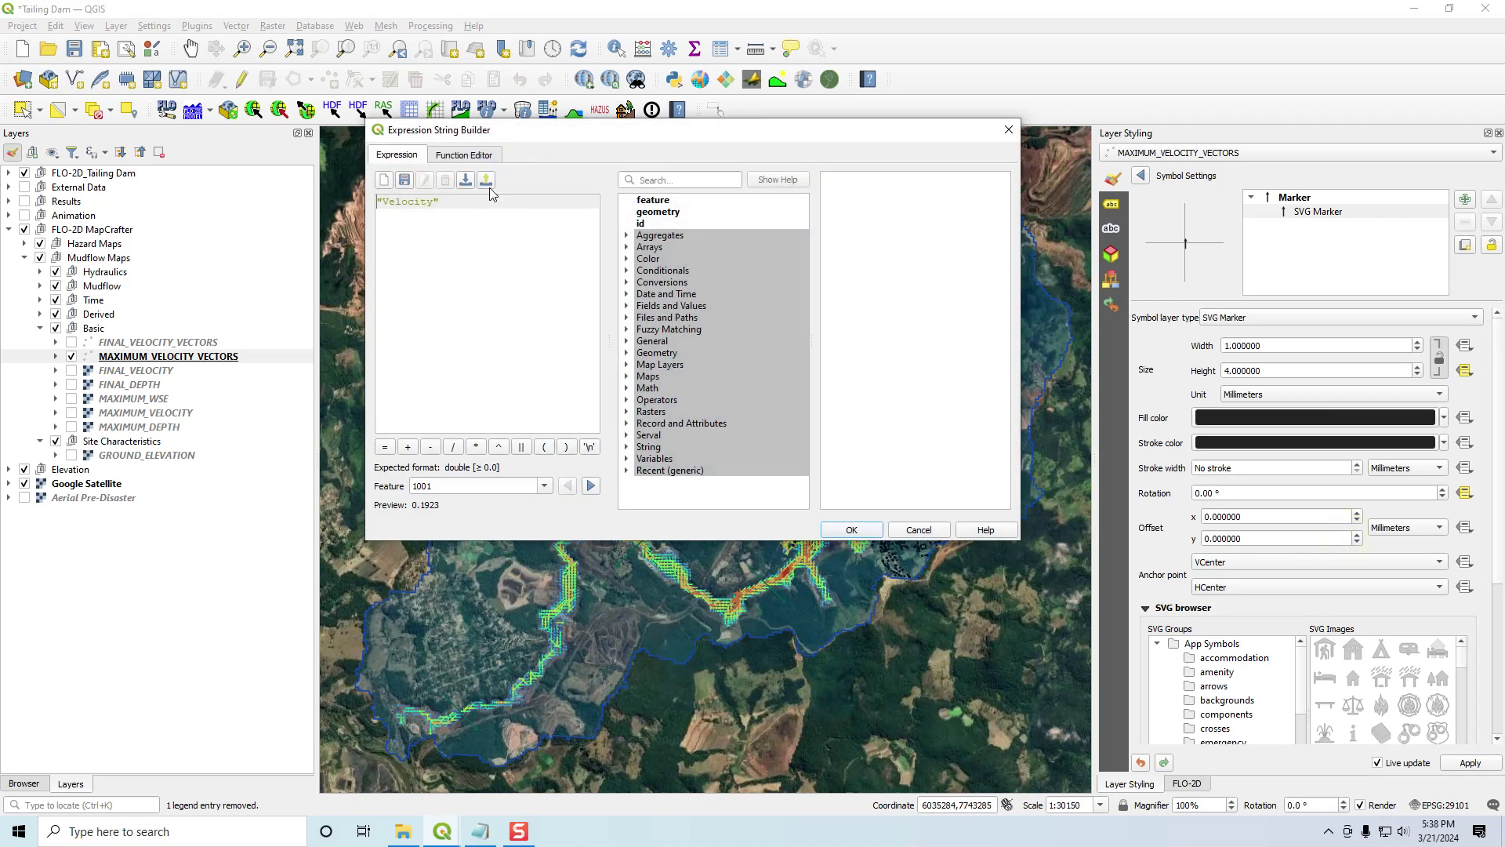
left_click_drag(524, 134, 990, 67)
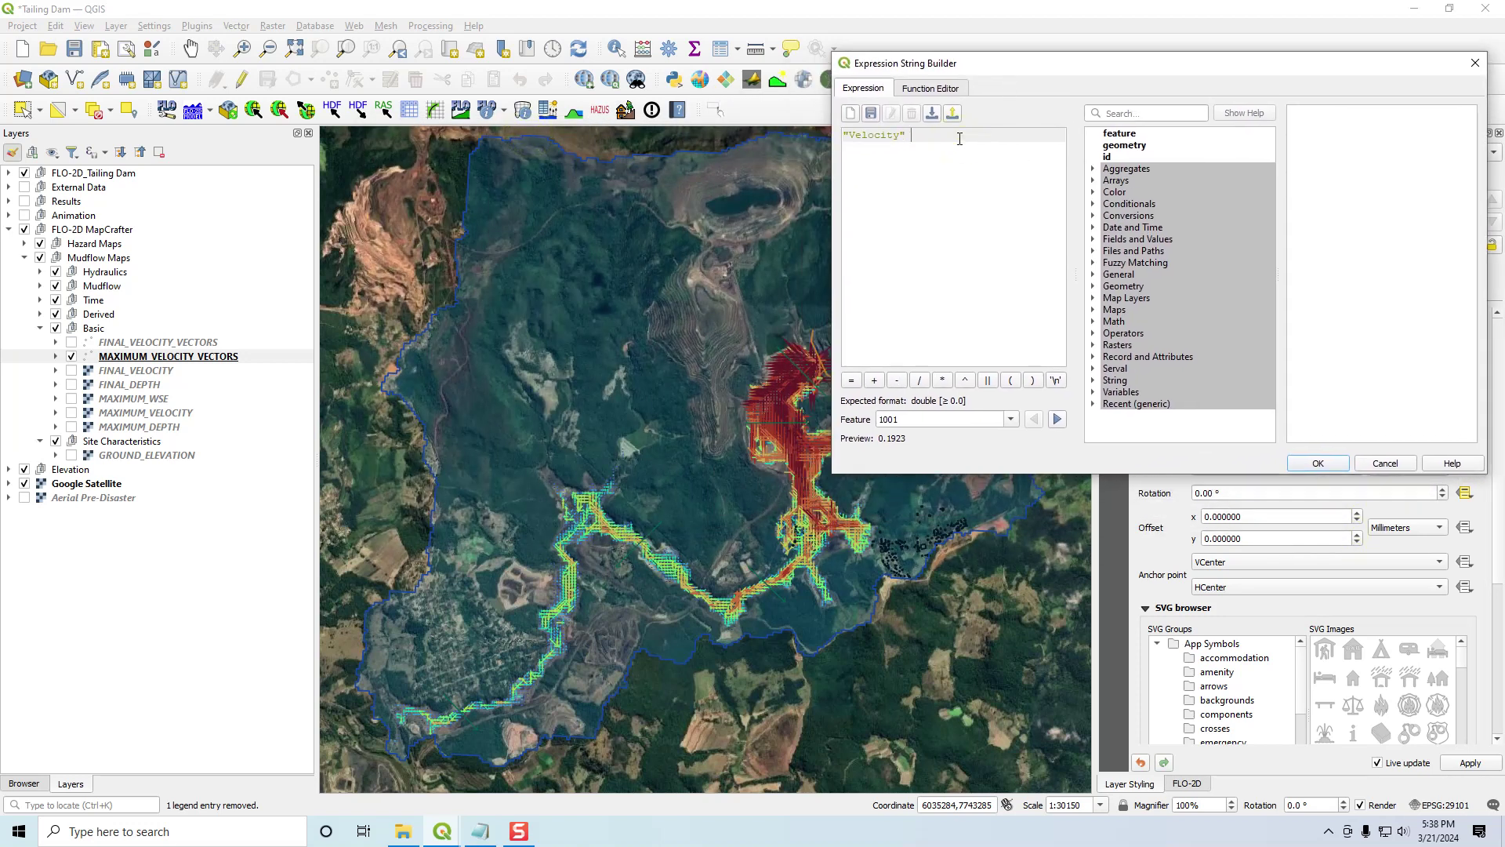
type("*0.5")
left_click(1320, 464)
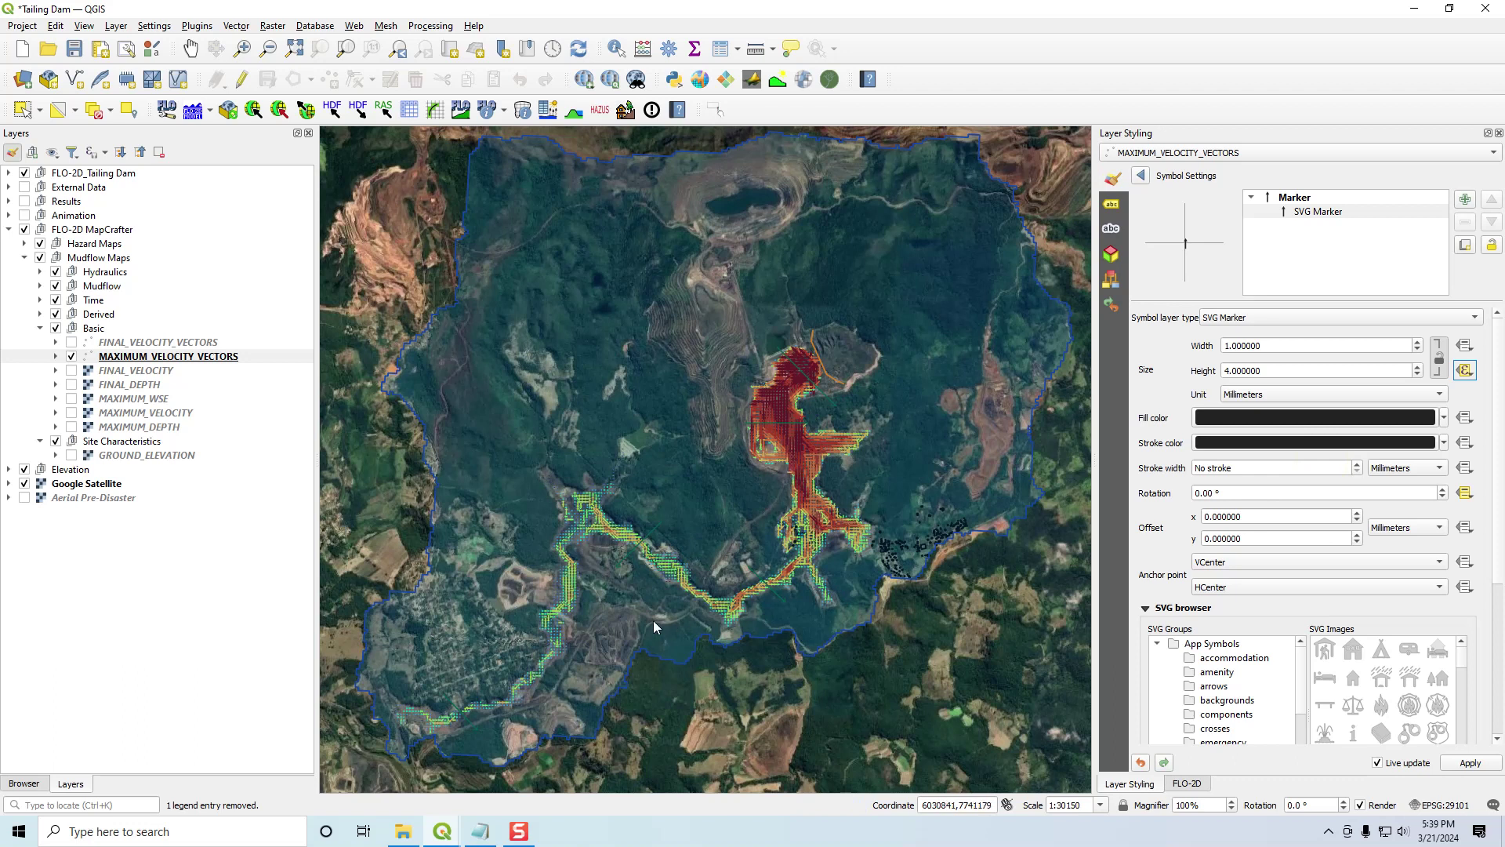
scroll(792, 473, "up", 1)
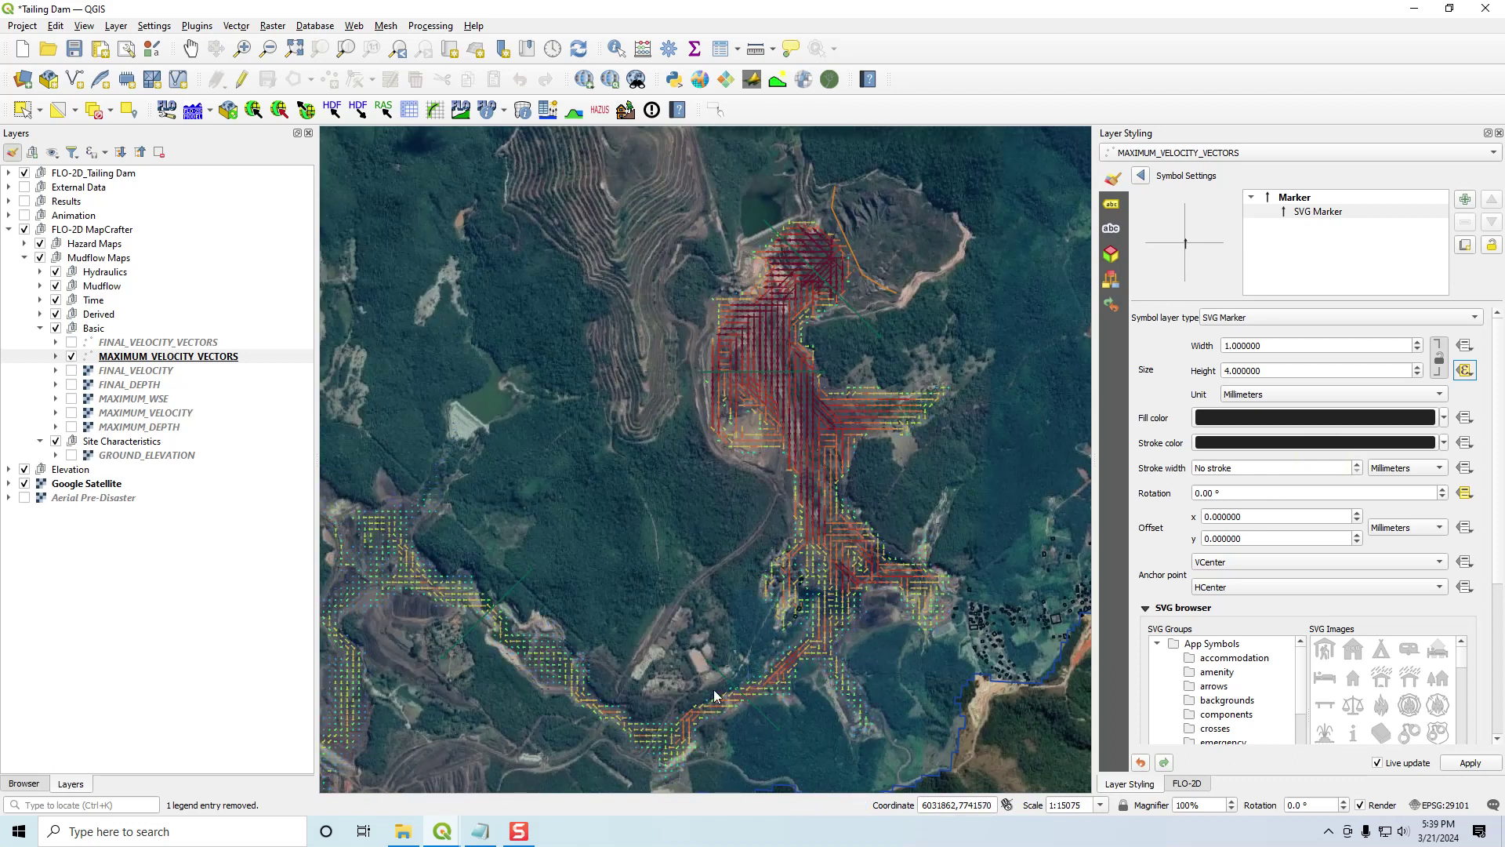
scroll(397, 560, "down", 1)
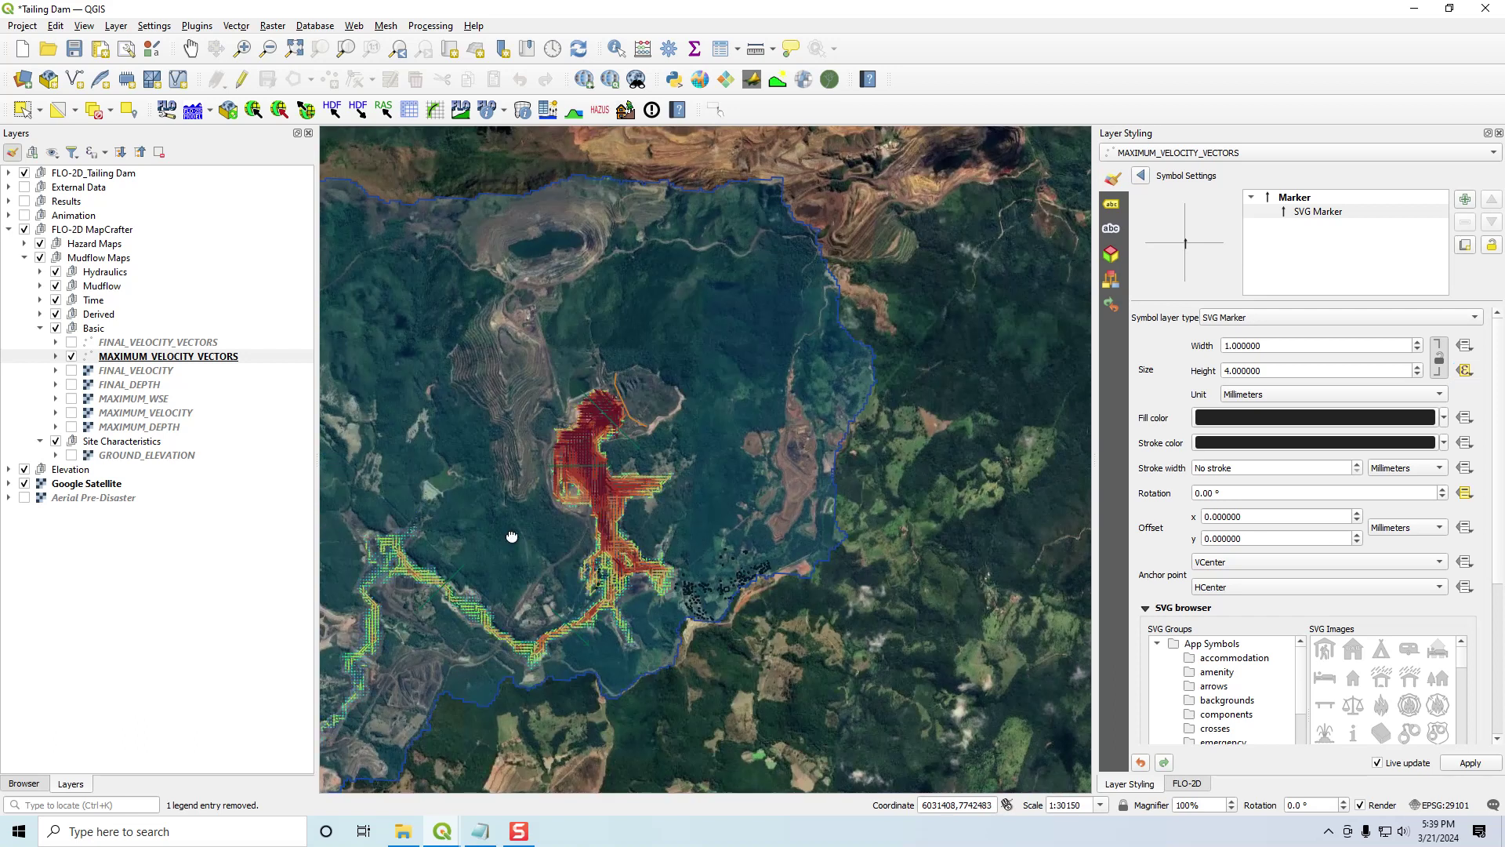
left_click_drag(507, 531, 637, 502)
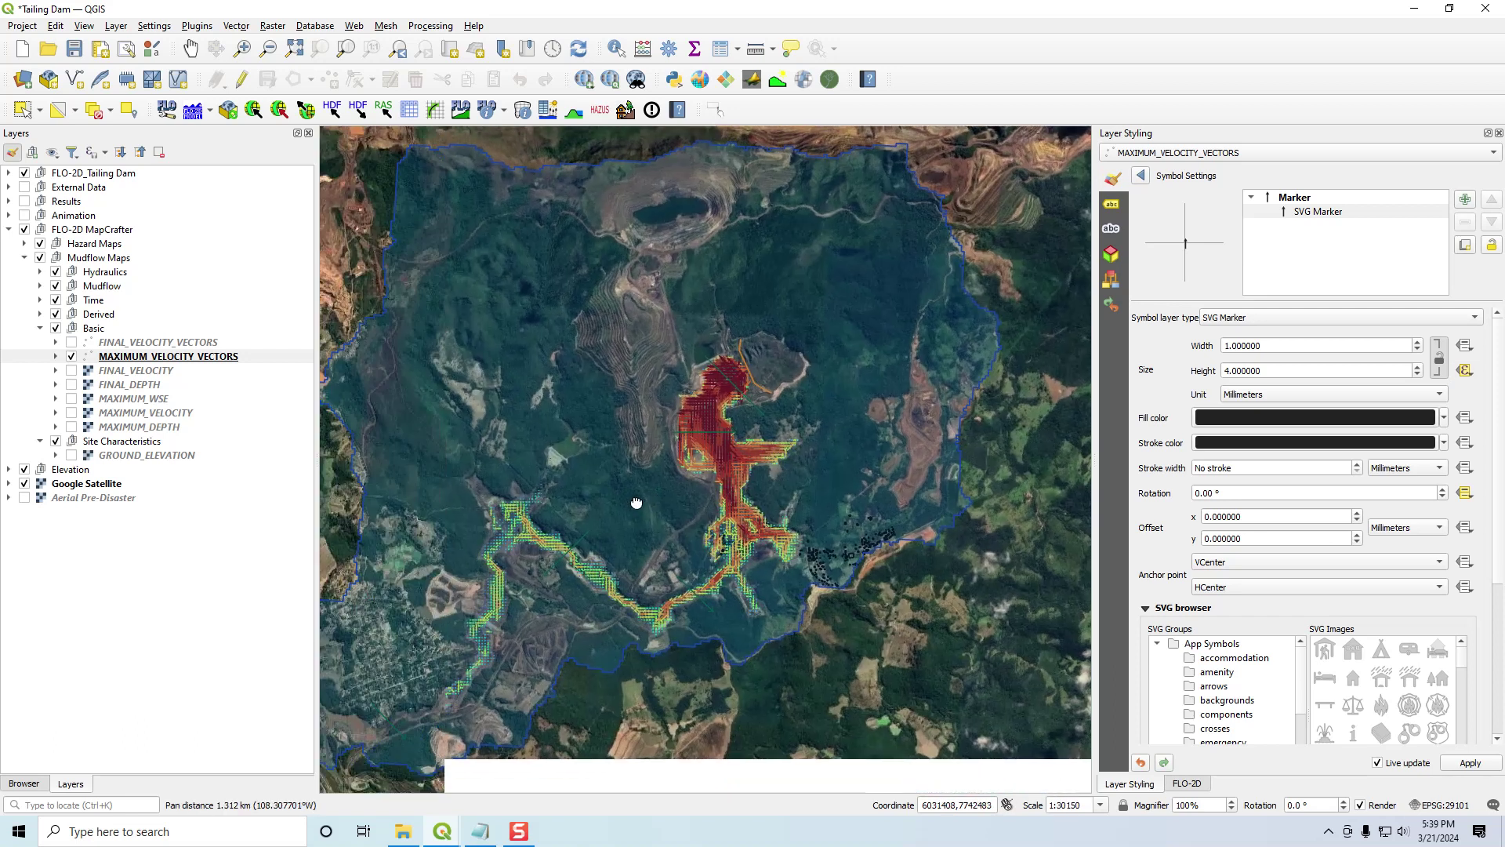
- Copy all style categories from the MAXIMUM_VELOCITY_VECTORS layer
left_click(156, 342)
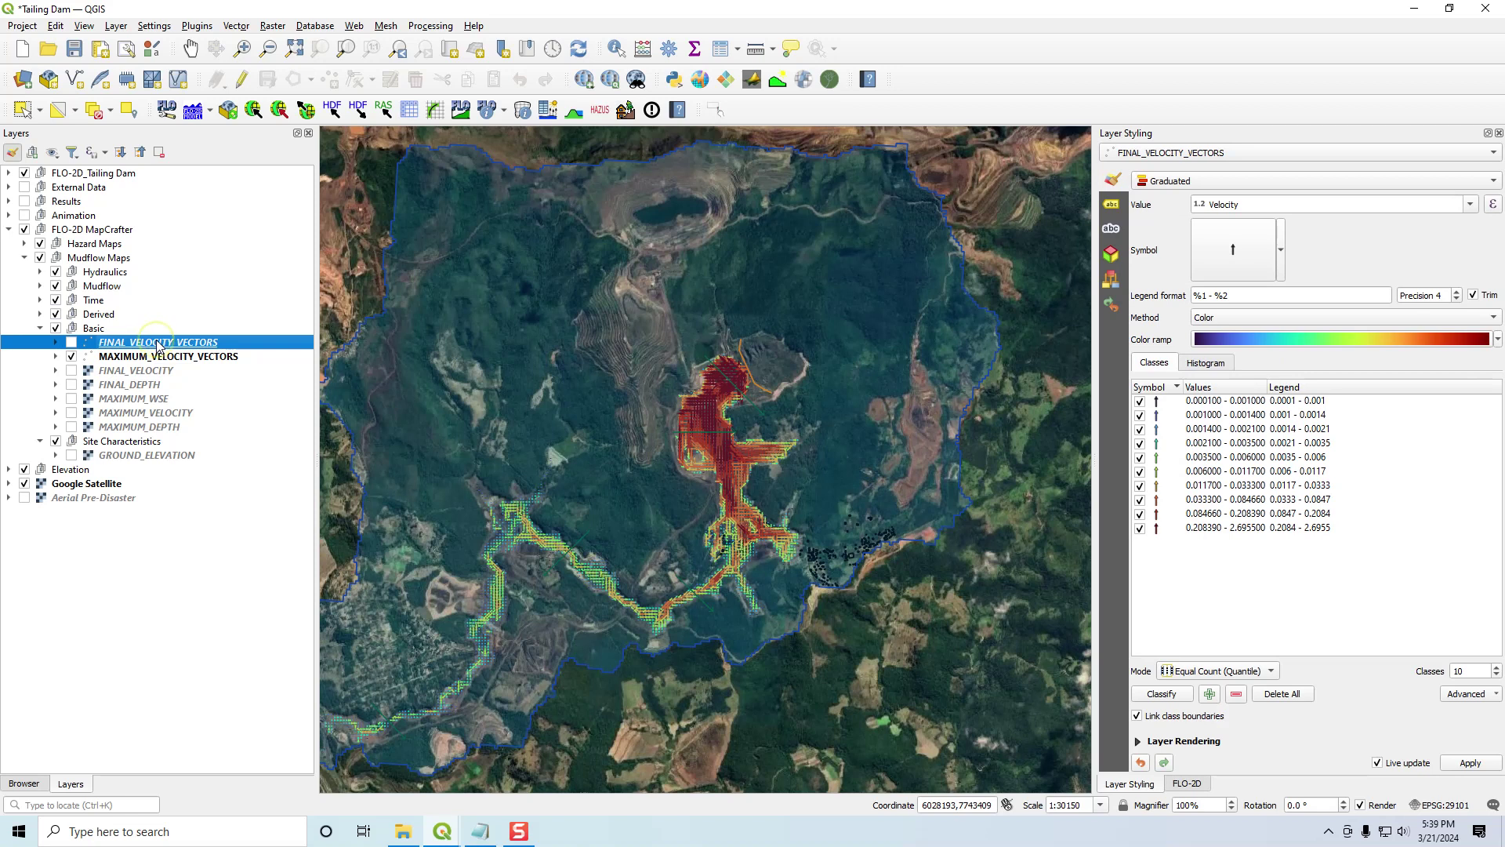
left_click(160, 358)
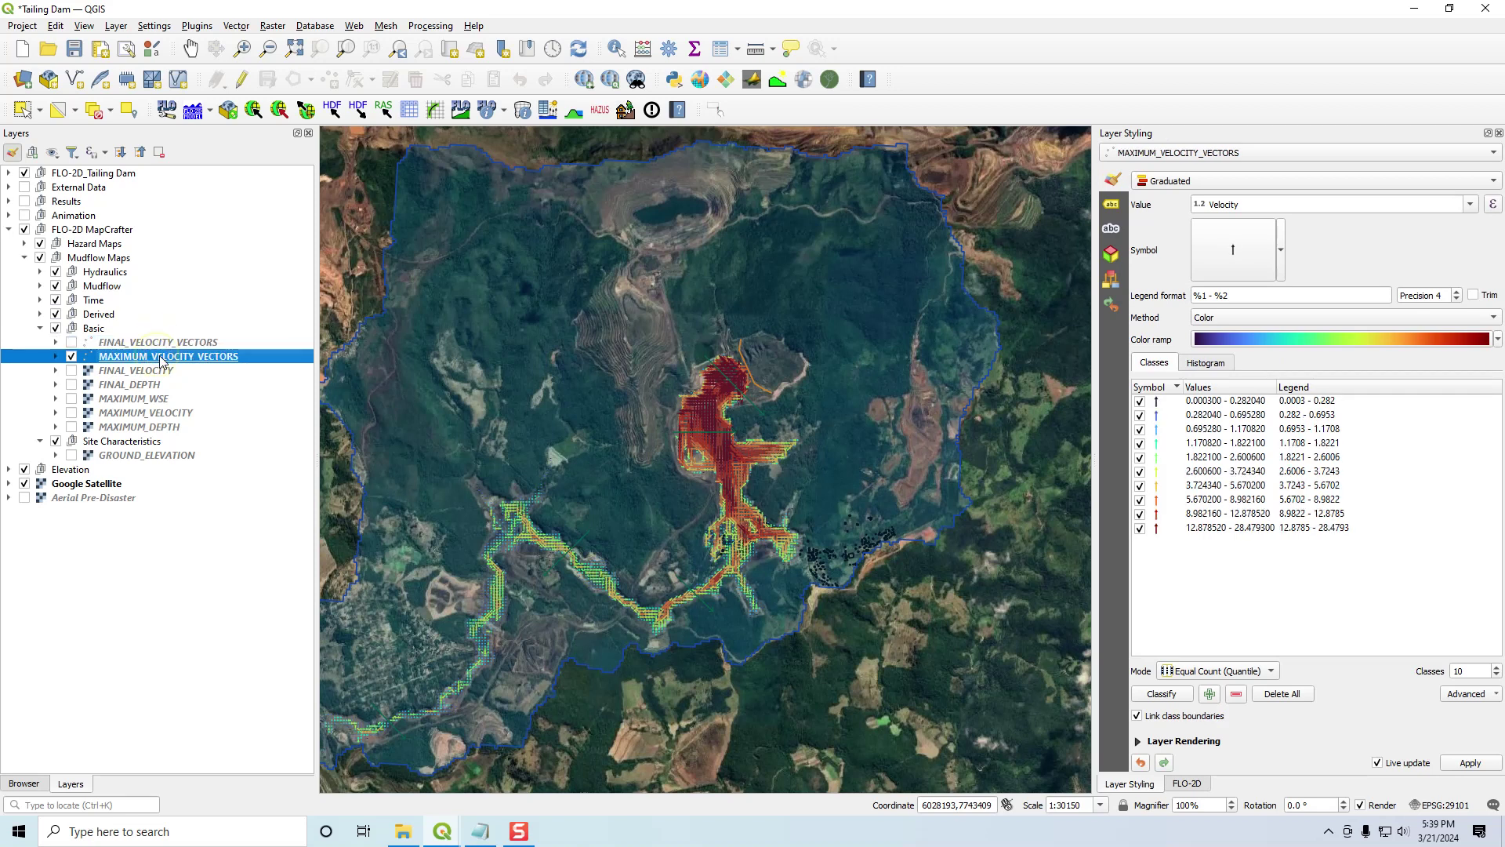
right_click(161, 359)
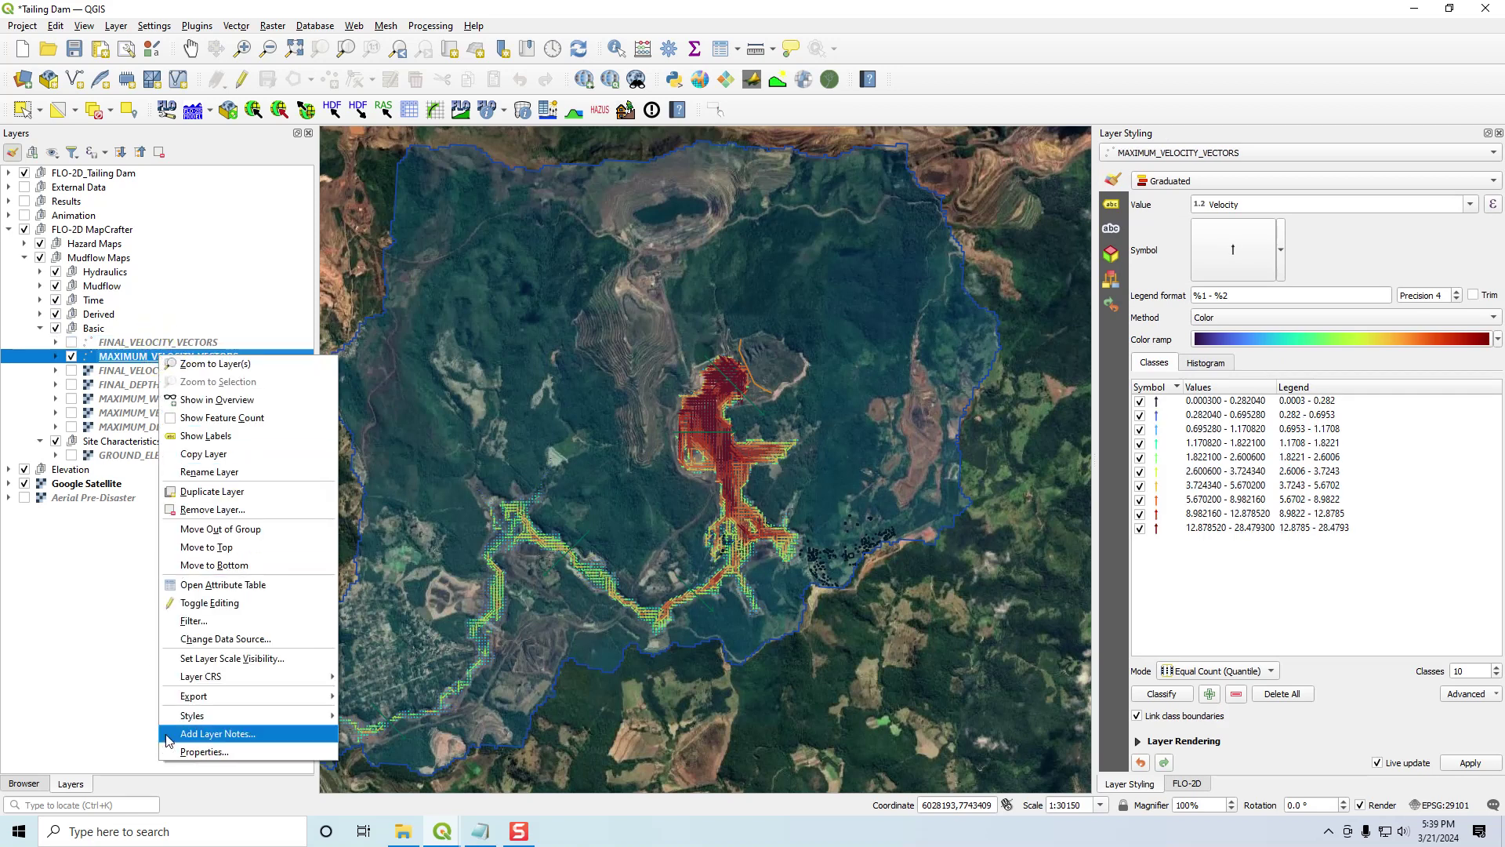
mouse_move(179, 721)
mouse_move(368, 718)
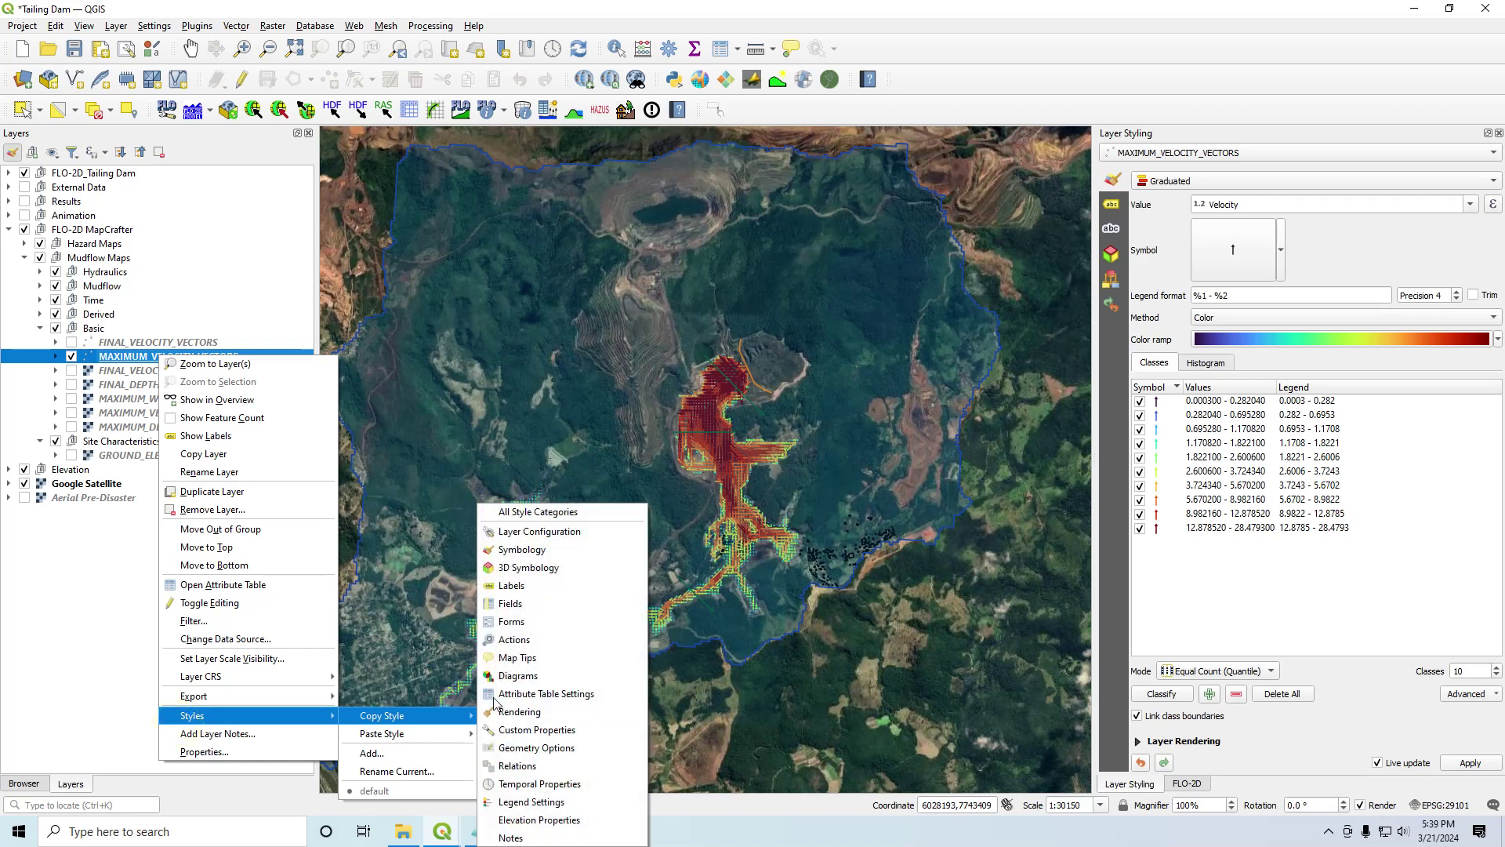
left_click(533, 512)
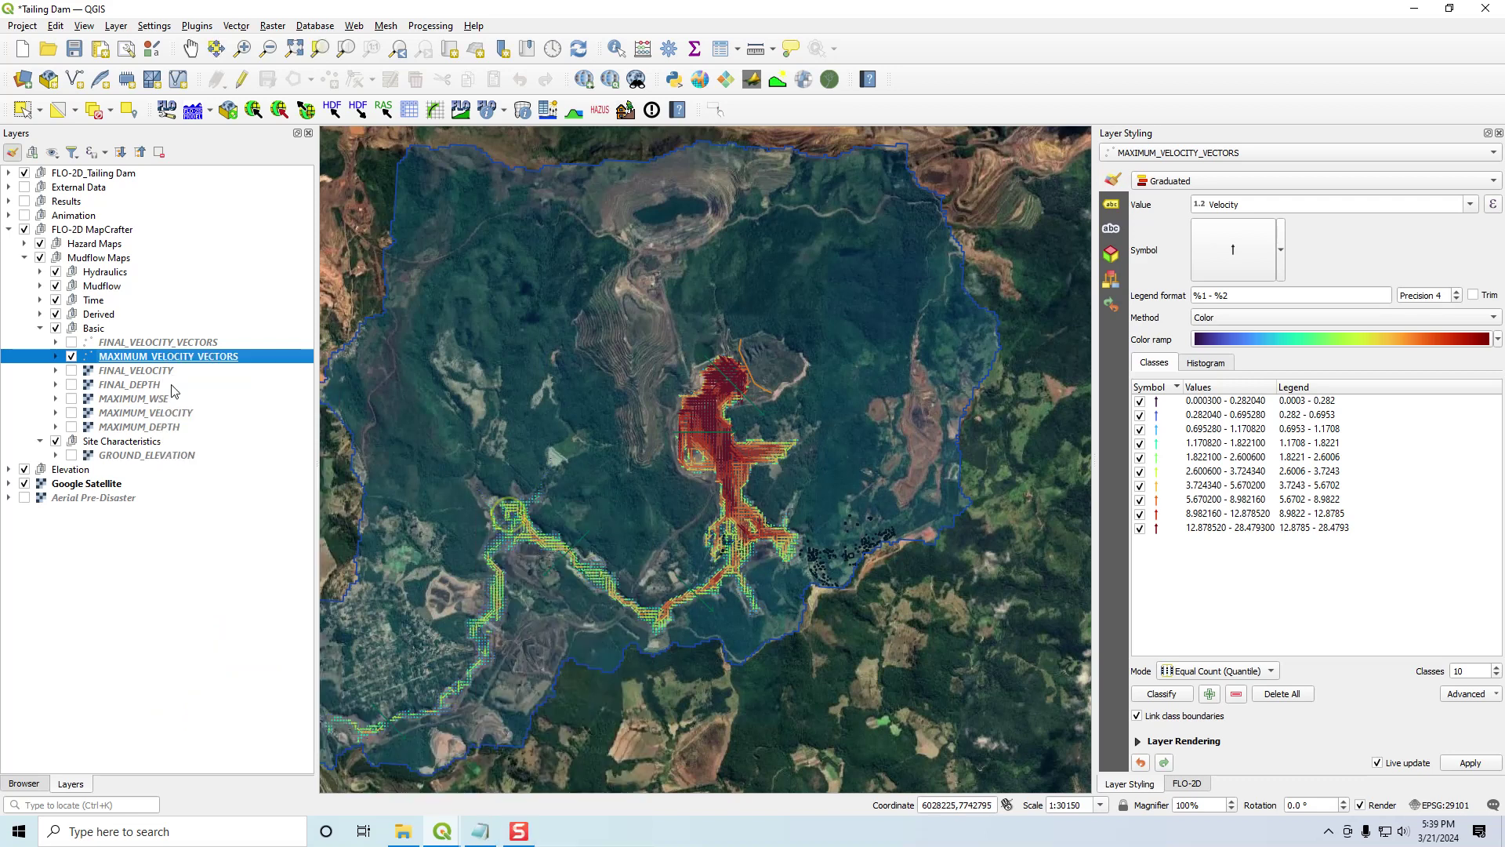
- Paste all style categories onto the FINAL_VELOCITY_VECTORS layer
left_click(186, 344)
right_click(186, 344)
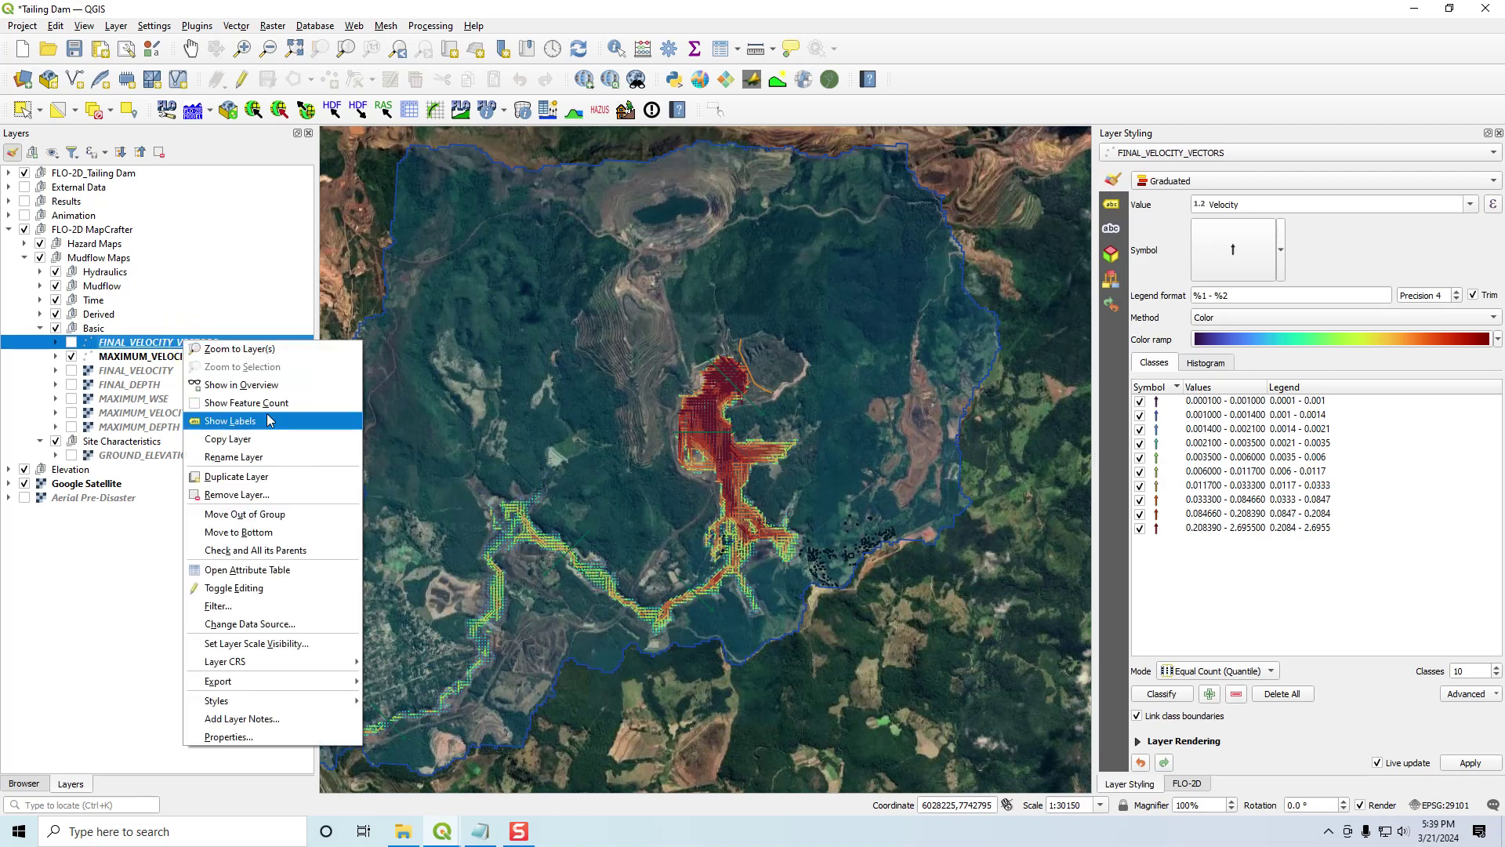
right_click(135, 343)
mouse_move(227, 681)
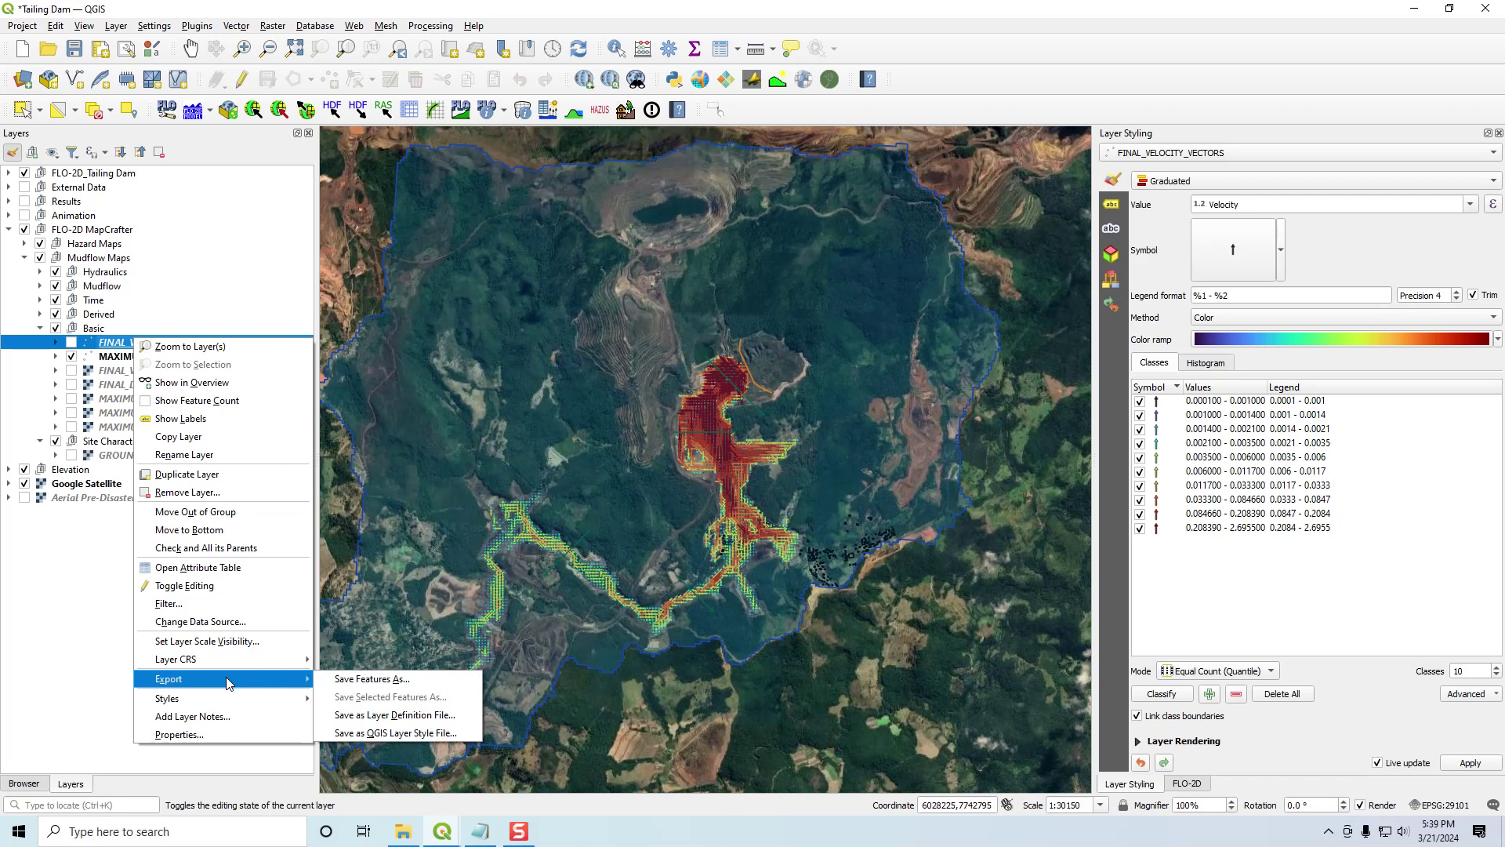
mouse_move(439, 716)
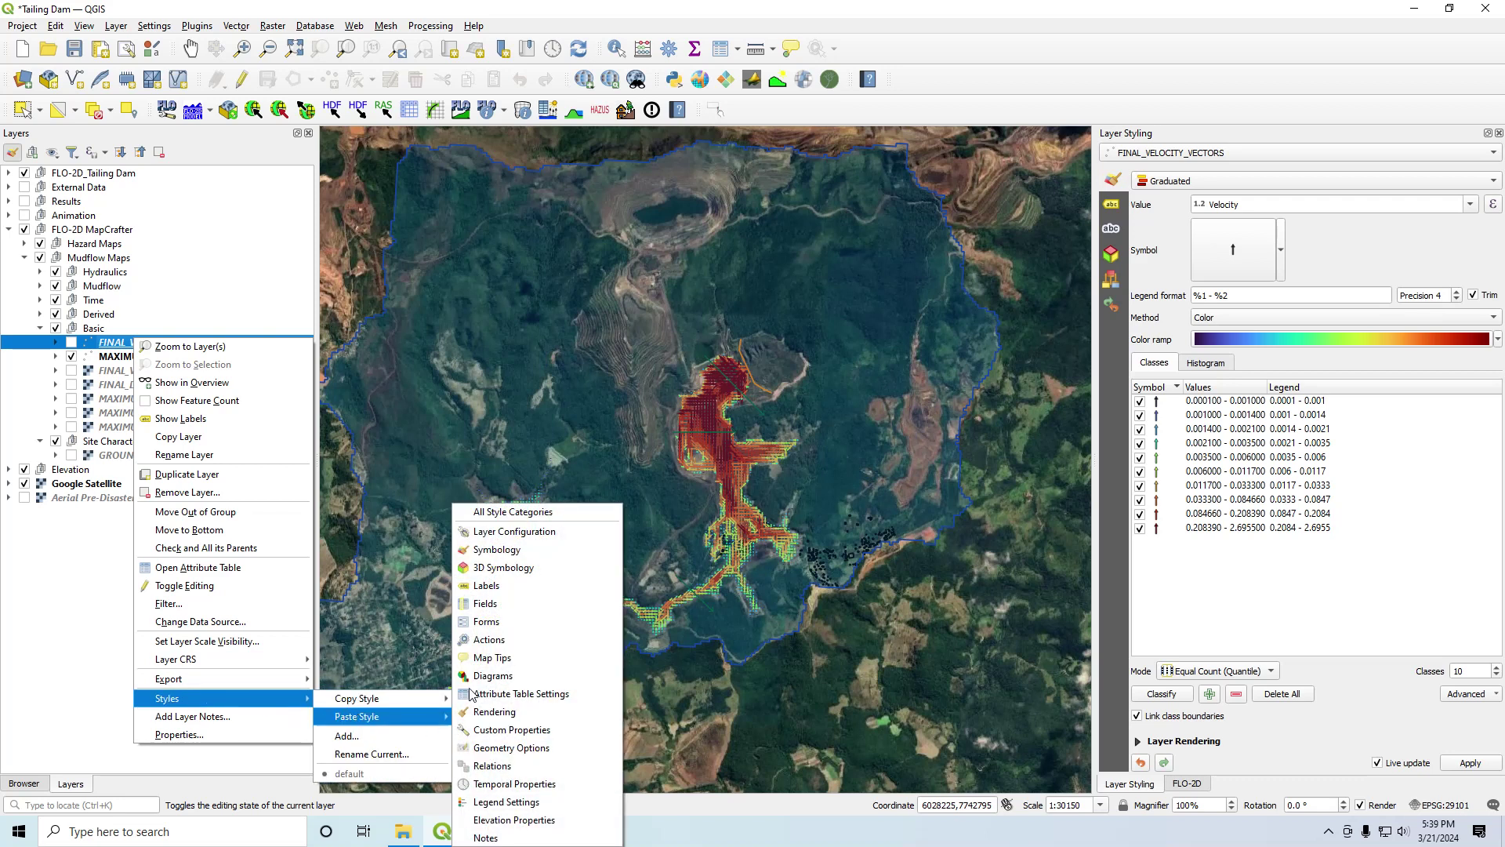
left_click(502, 512)
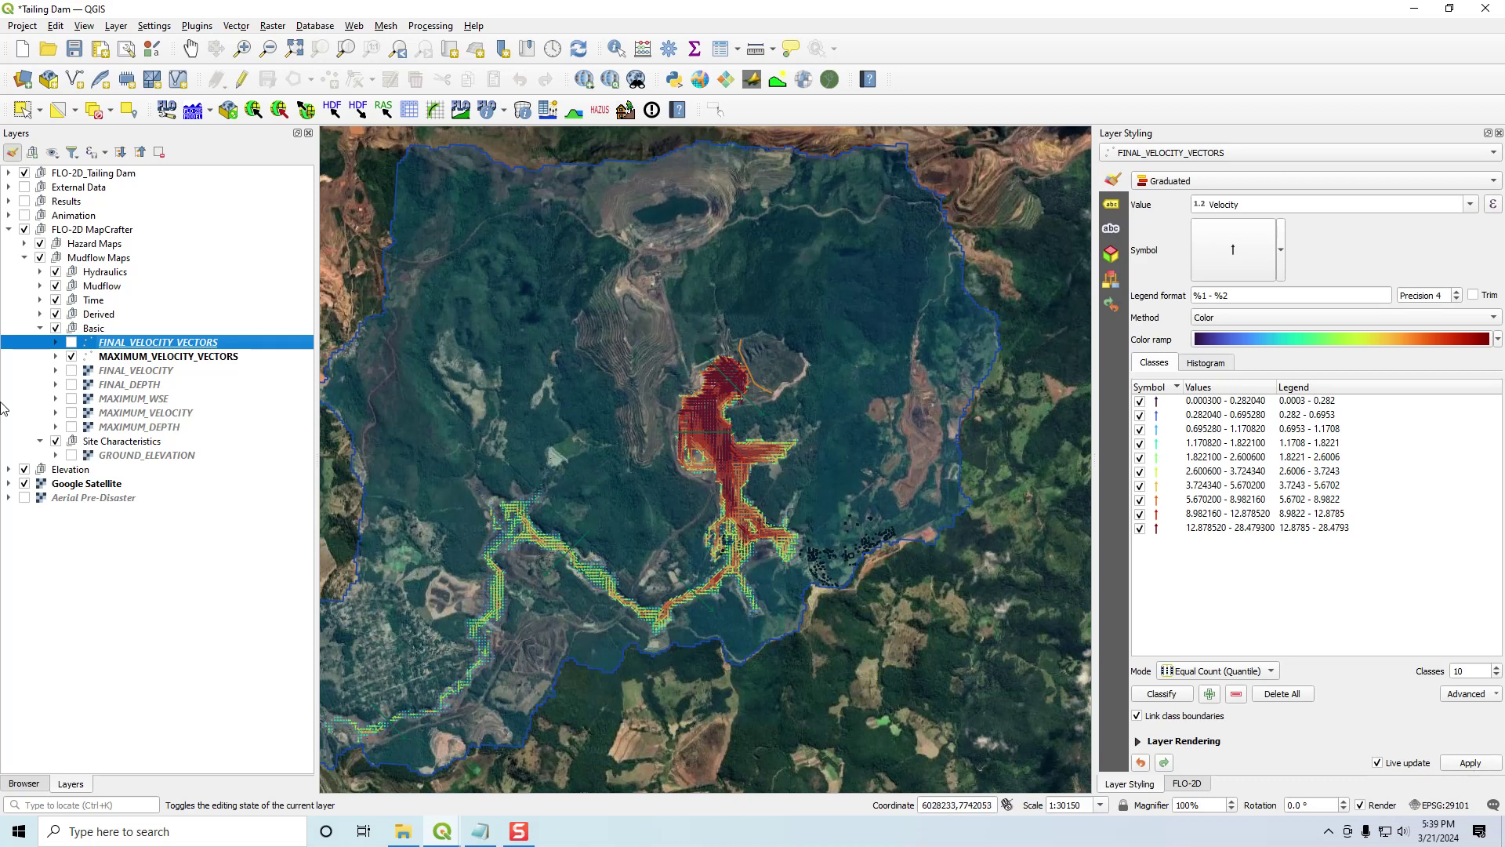
- Show the FINAL_VELOCITY_VECTORS layer on the map and hide MAXIMUM_VELOCITY_VECTORS
left_click(72, 343)
left_click(71, 357)
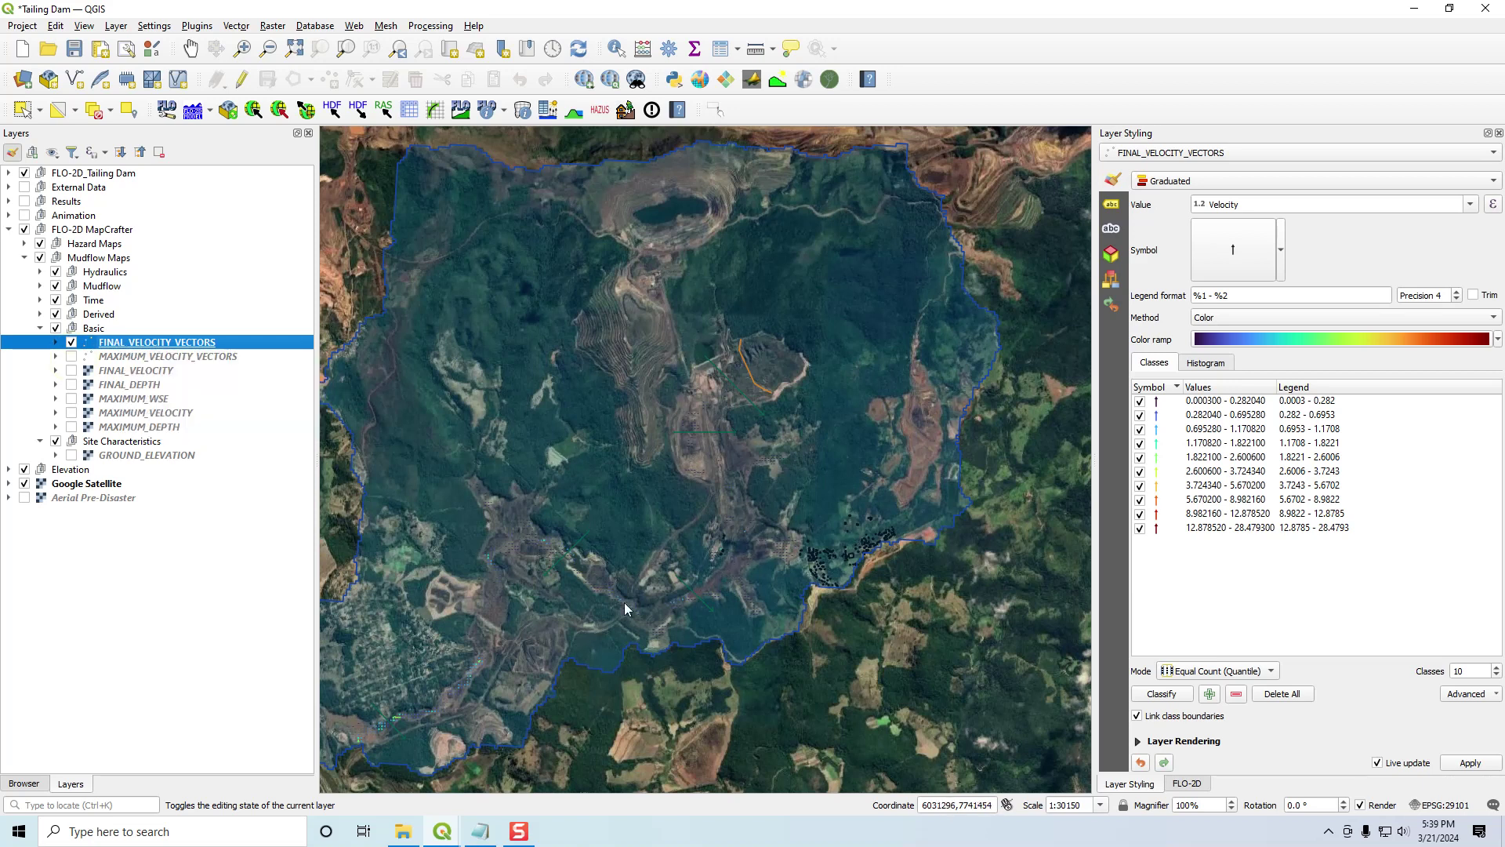
scroll(505, 554, "up", 2)
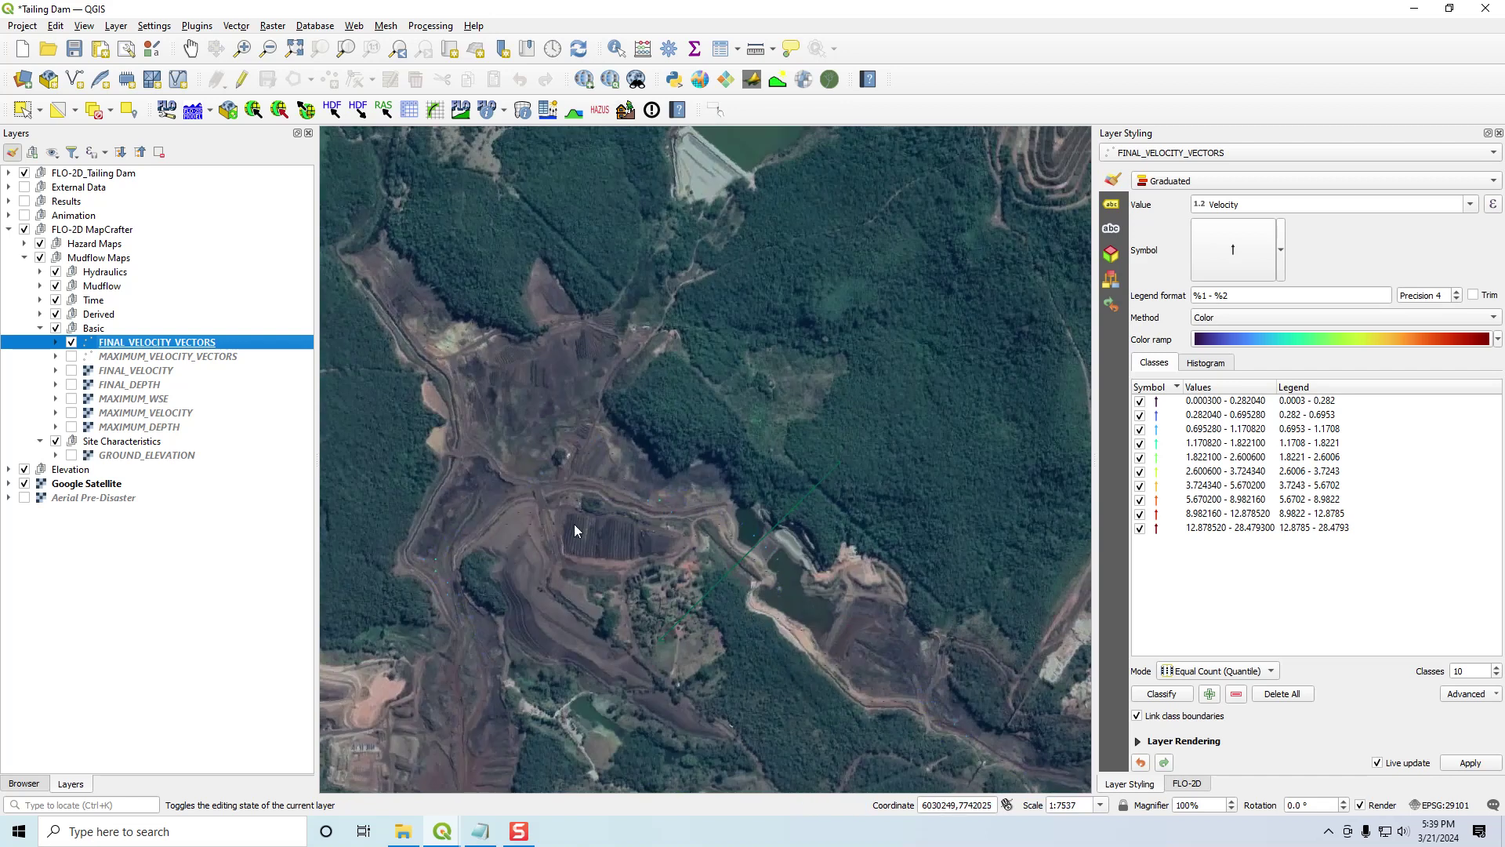
scroll(573, 524, "down", 1)
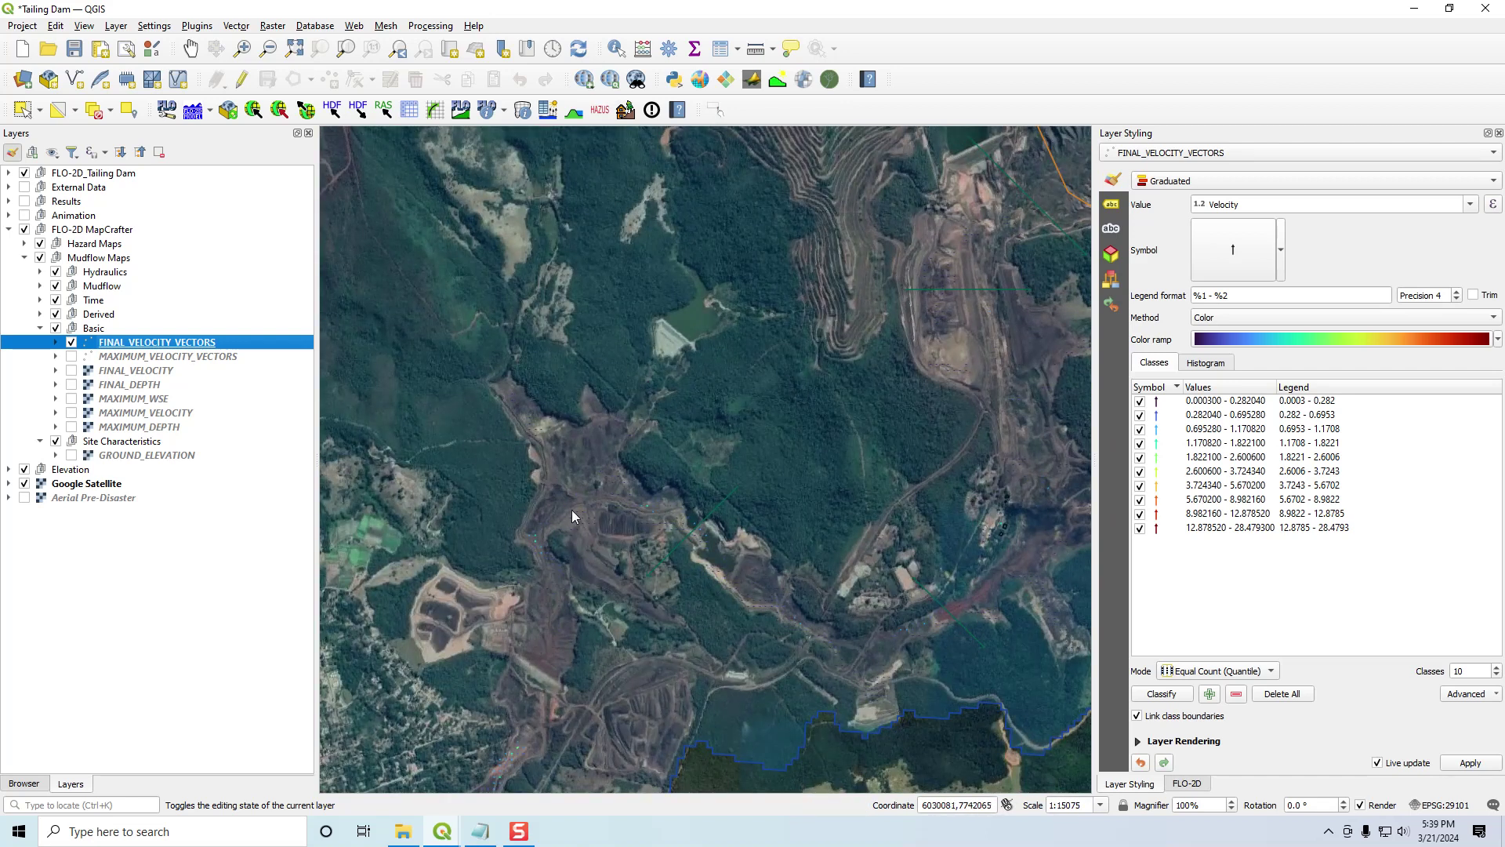
- Change the SVG marker height expression of FINAL_VELOCITY_VECTORS to "Velocity" * 2 and apply it
left_click(1249, 249)
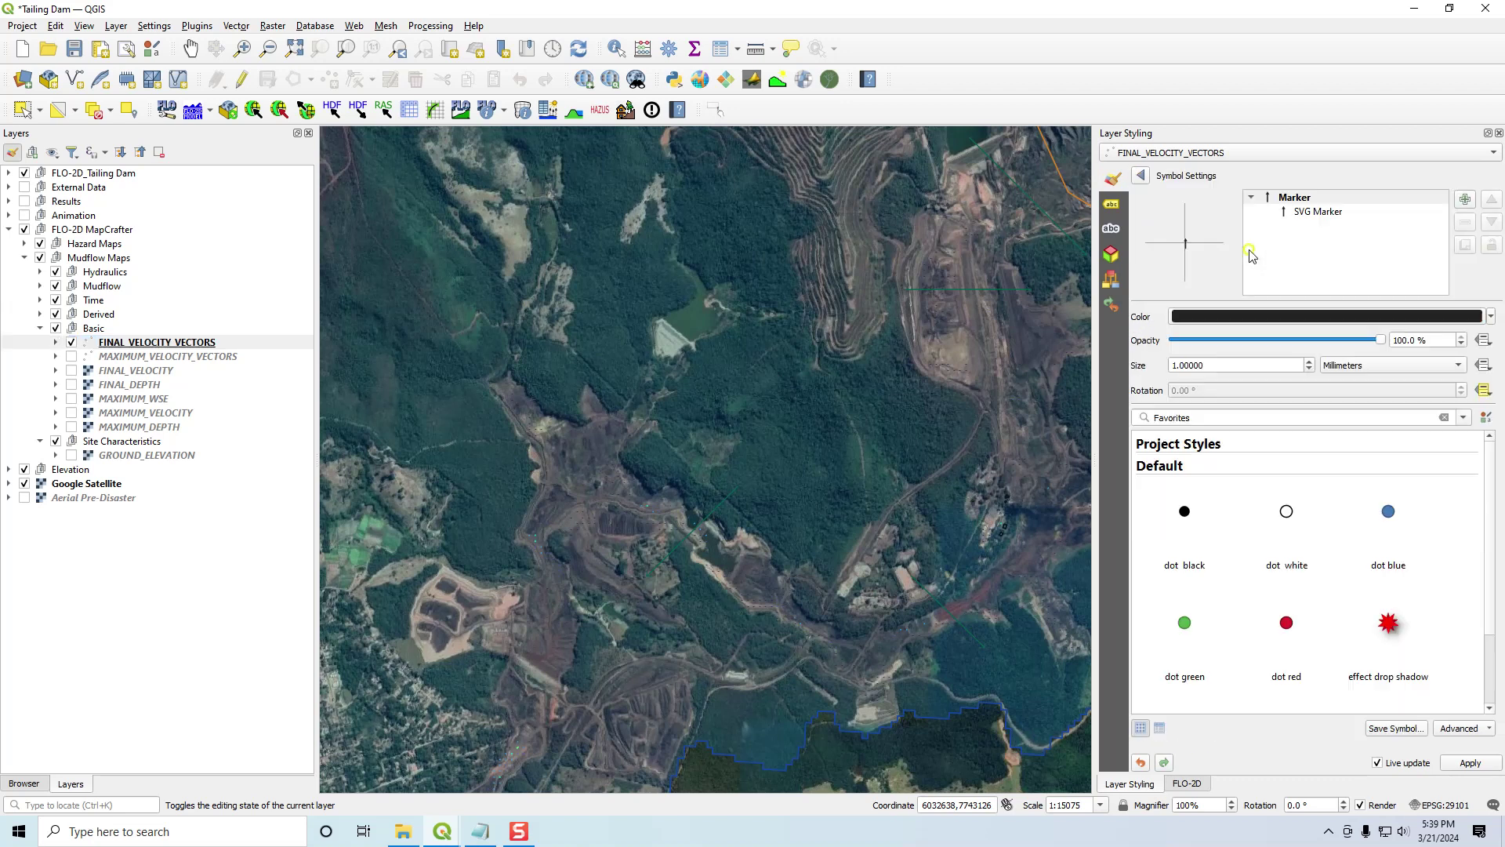
left_click(1306, 214)
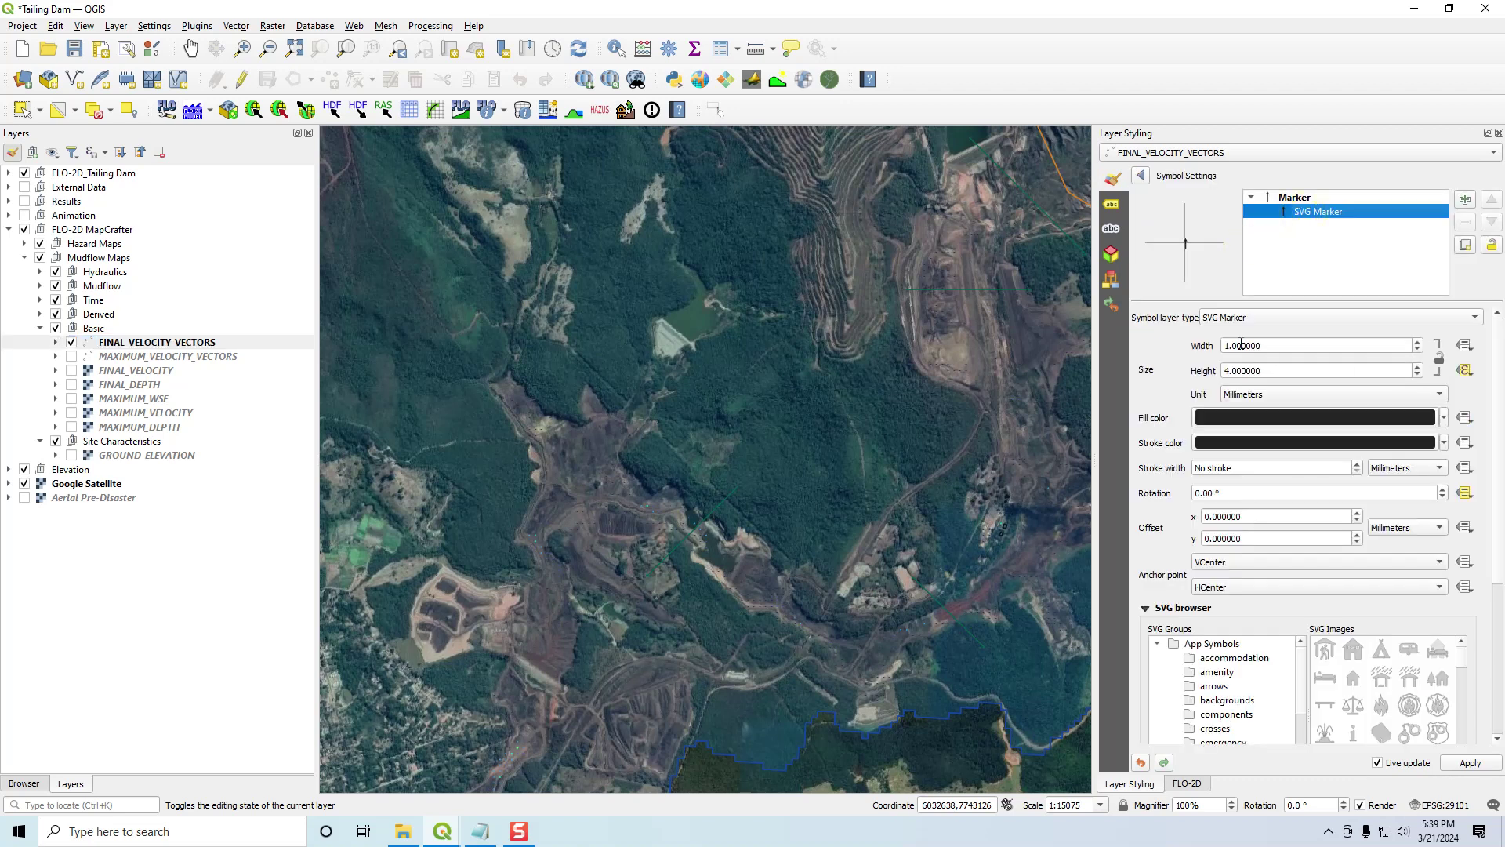
left_click(1464, 370)
left_click(1342, 562)
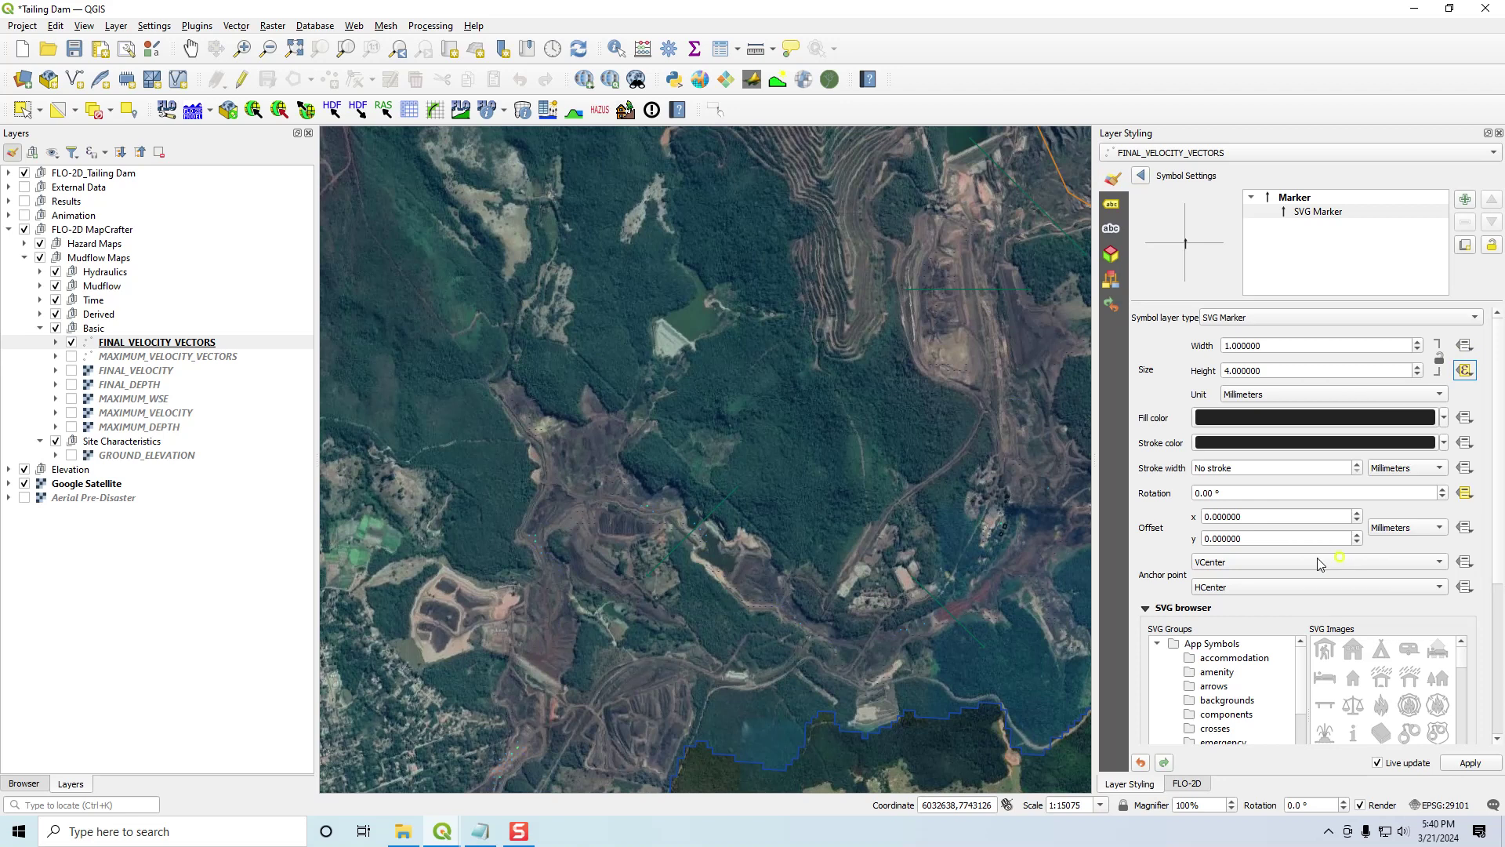
left_click_drag(923, 134, 944, 135)
type("2")
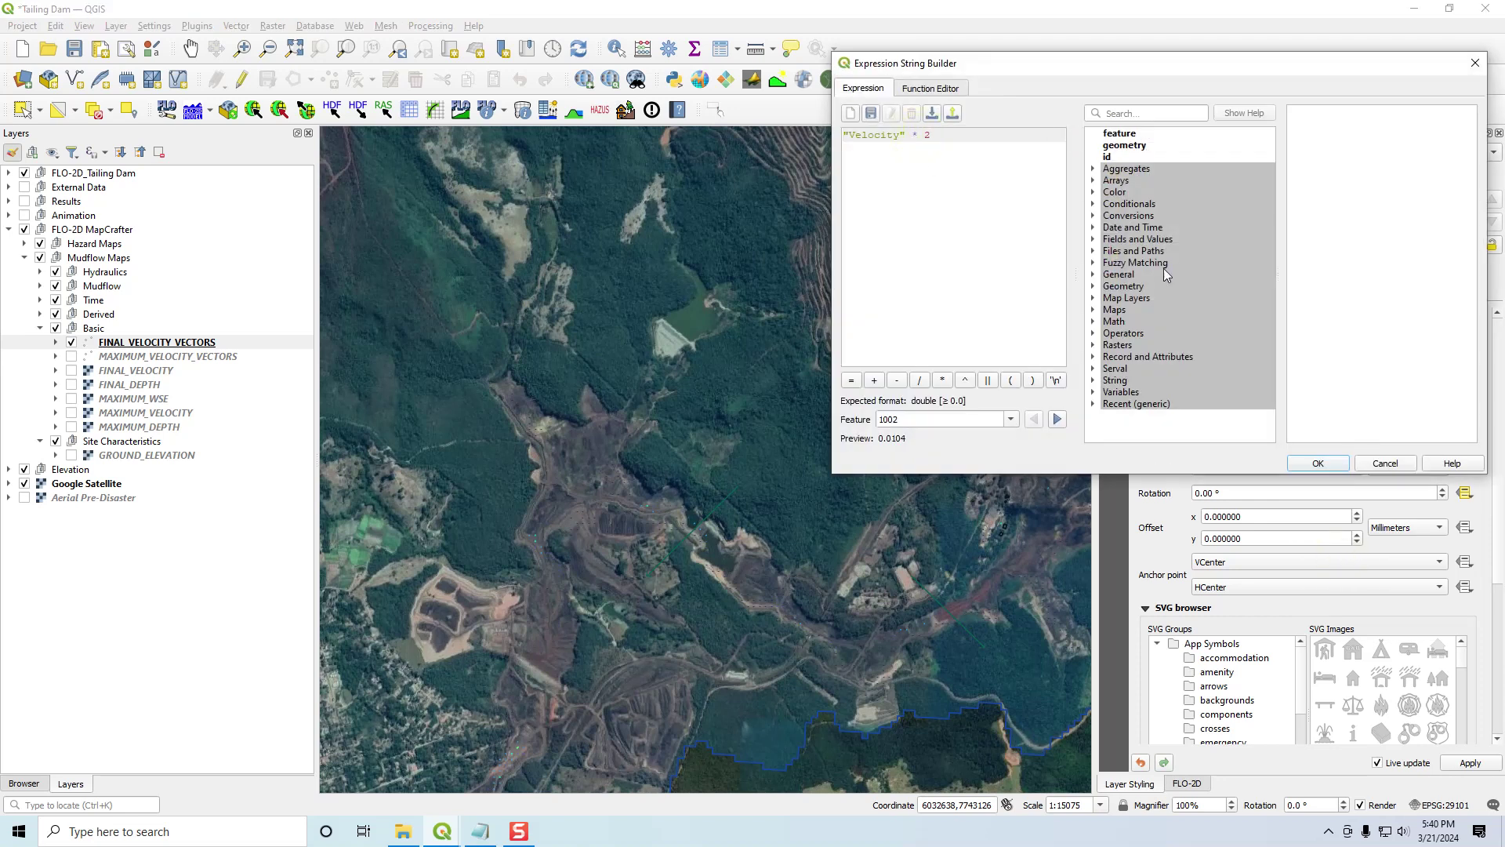
left_click(1317, 464)
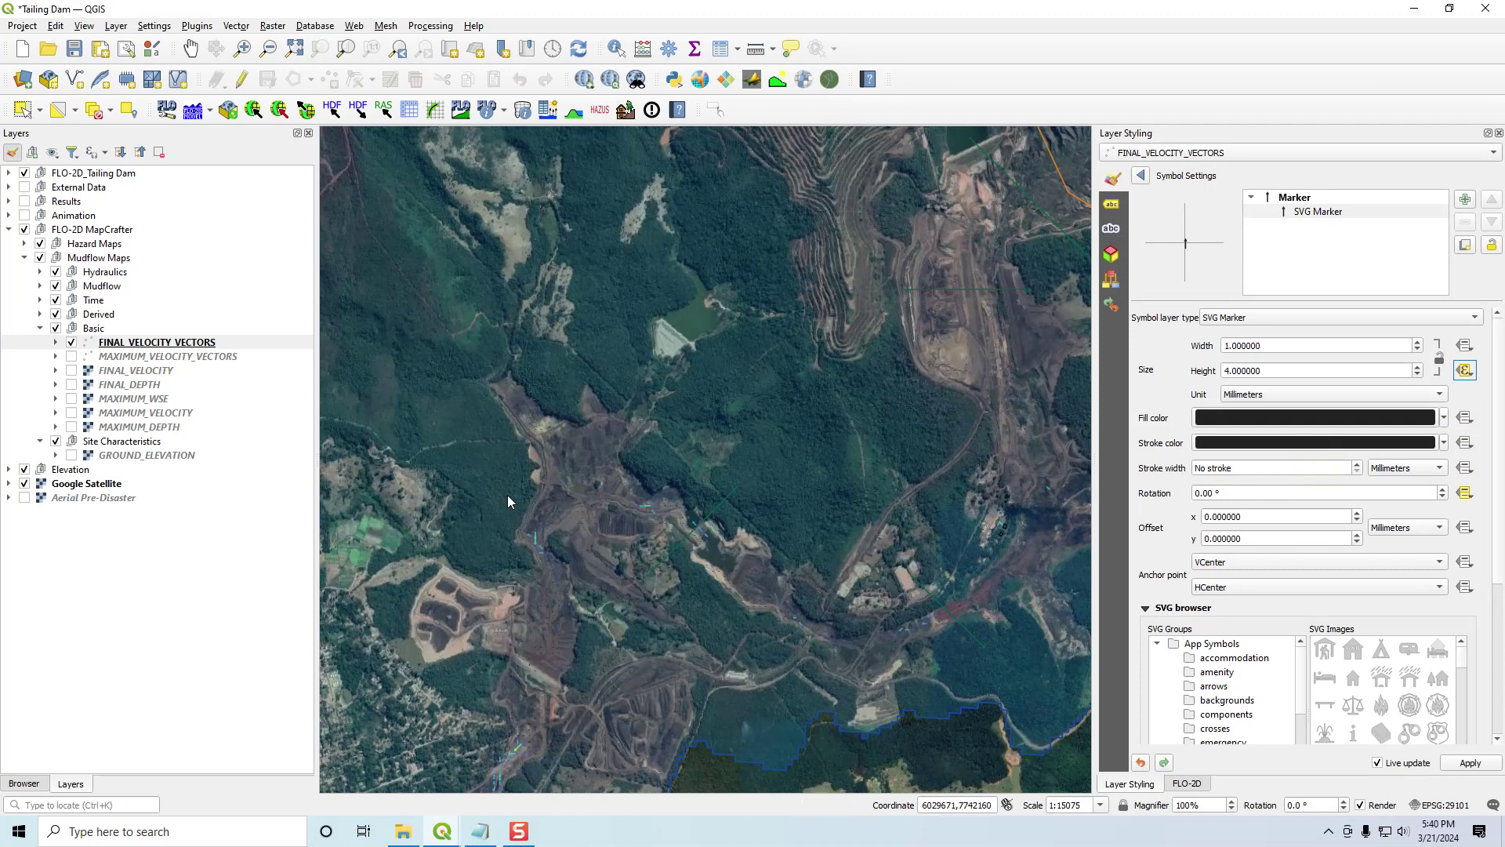
left_click(1470, 762)
- Examine the final velocity vectors along the flow path, turning on the FINAL_DEPTH layer for comparison
scroll(703, 546, "up", 1)
scroll(703, 542, "down", 1)
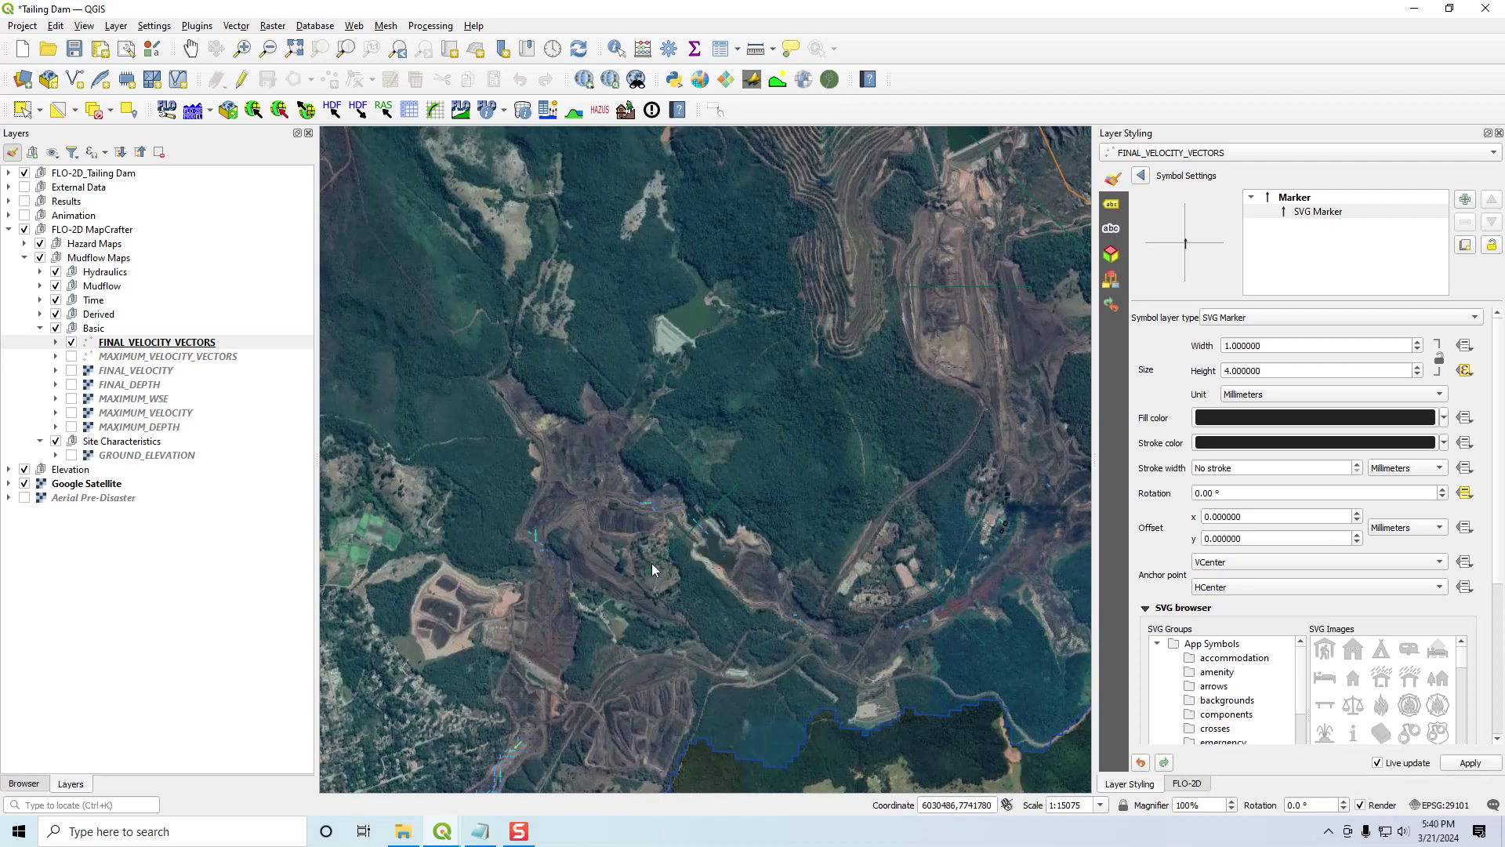
left_click_drag(657, 568, 720, 312)
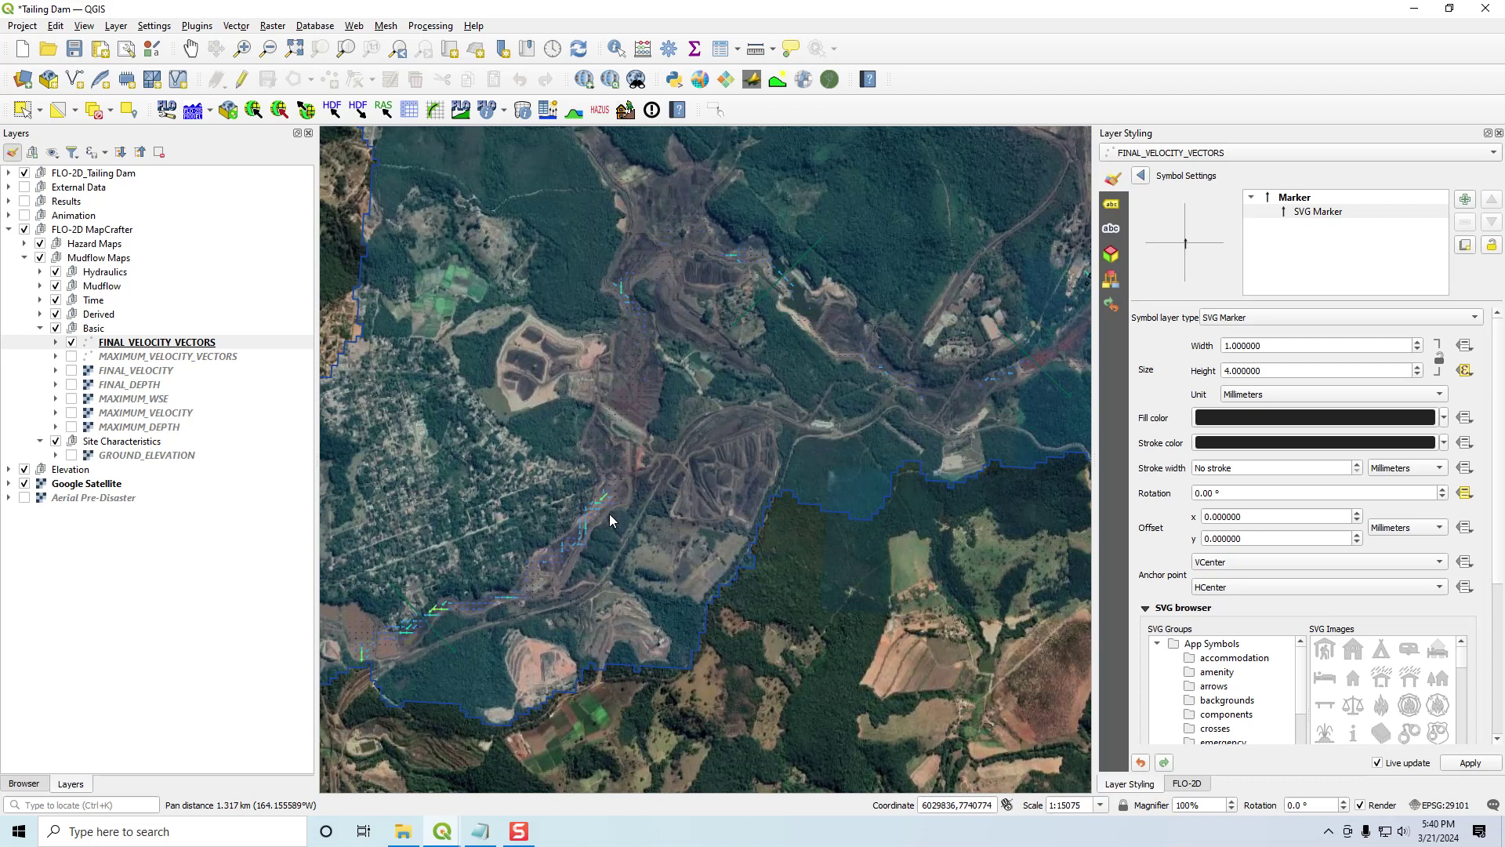
left_click_drag(723, 357, 679, 418)
left_click_drag(1053, 295, 755, 370)
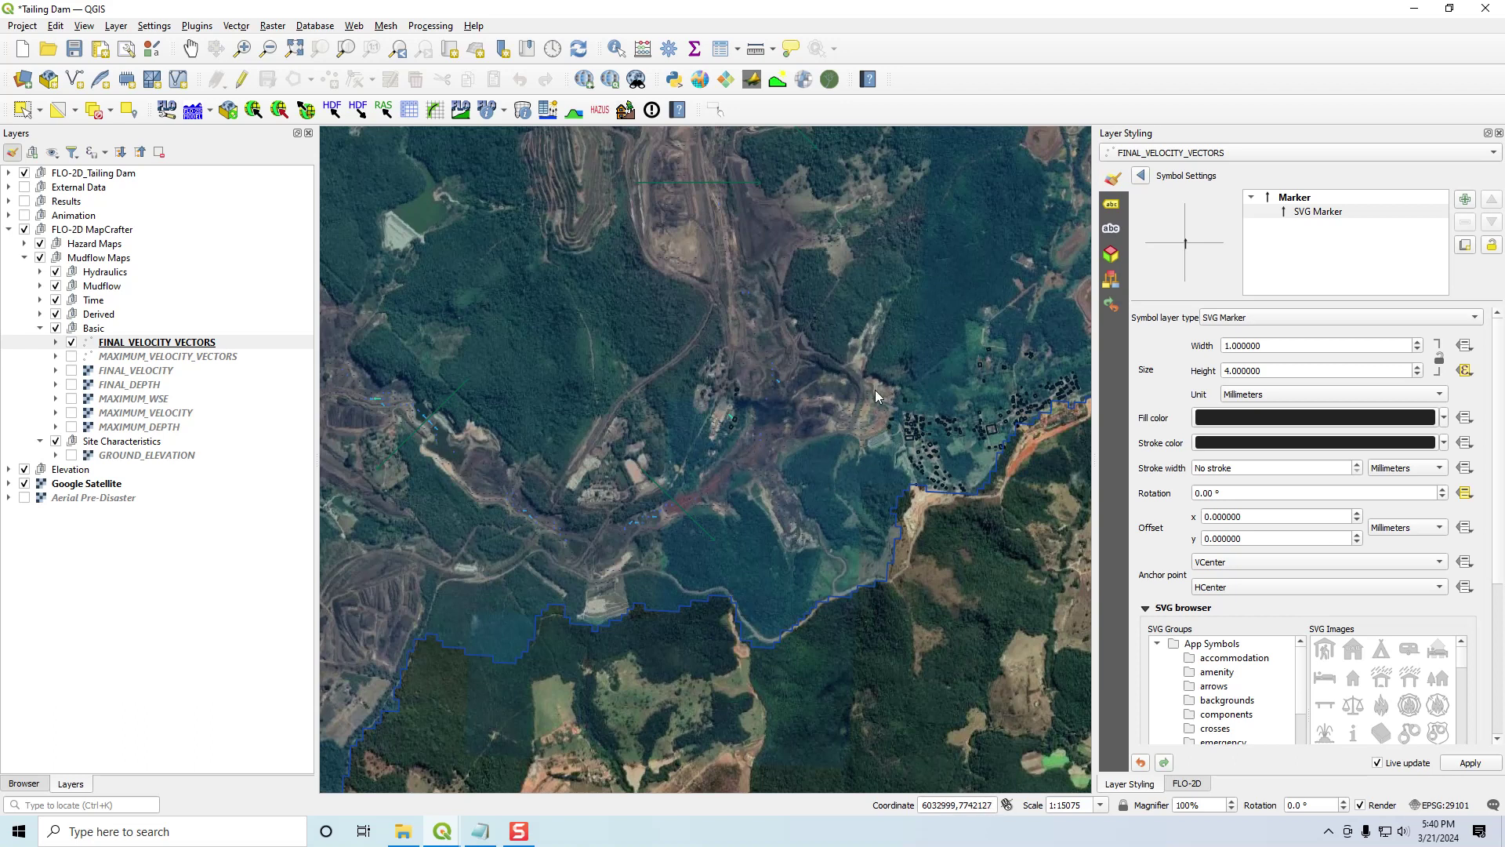
left_click(71, 384)
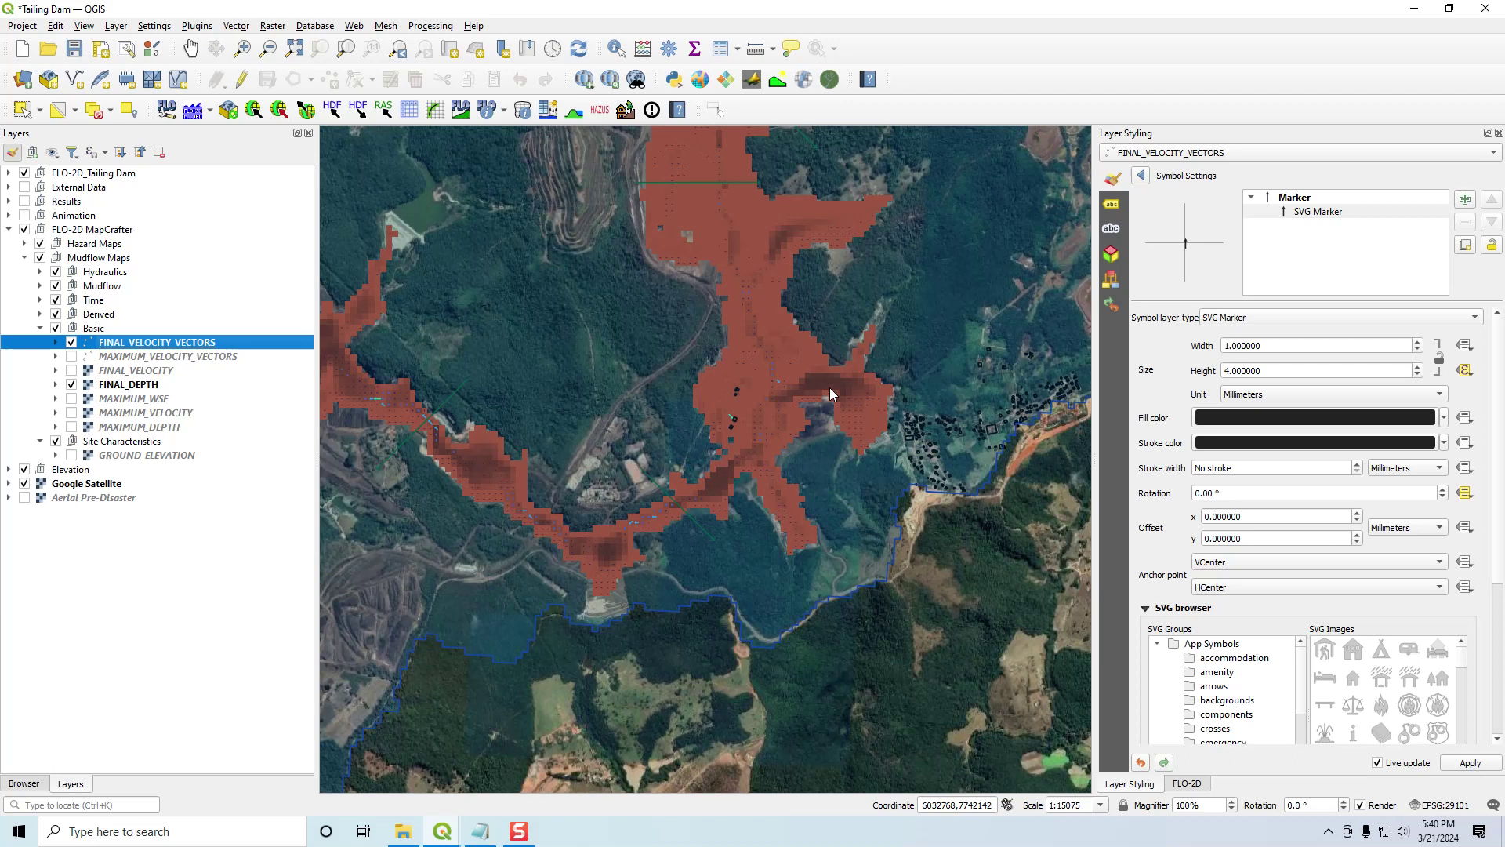
left_click_drag(541, 422, 776, 430)
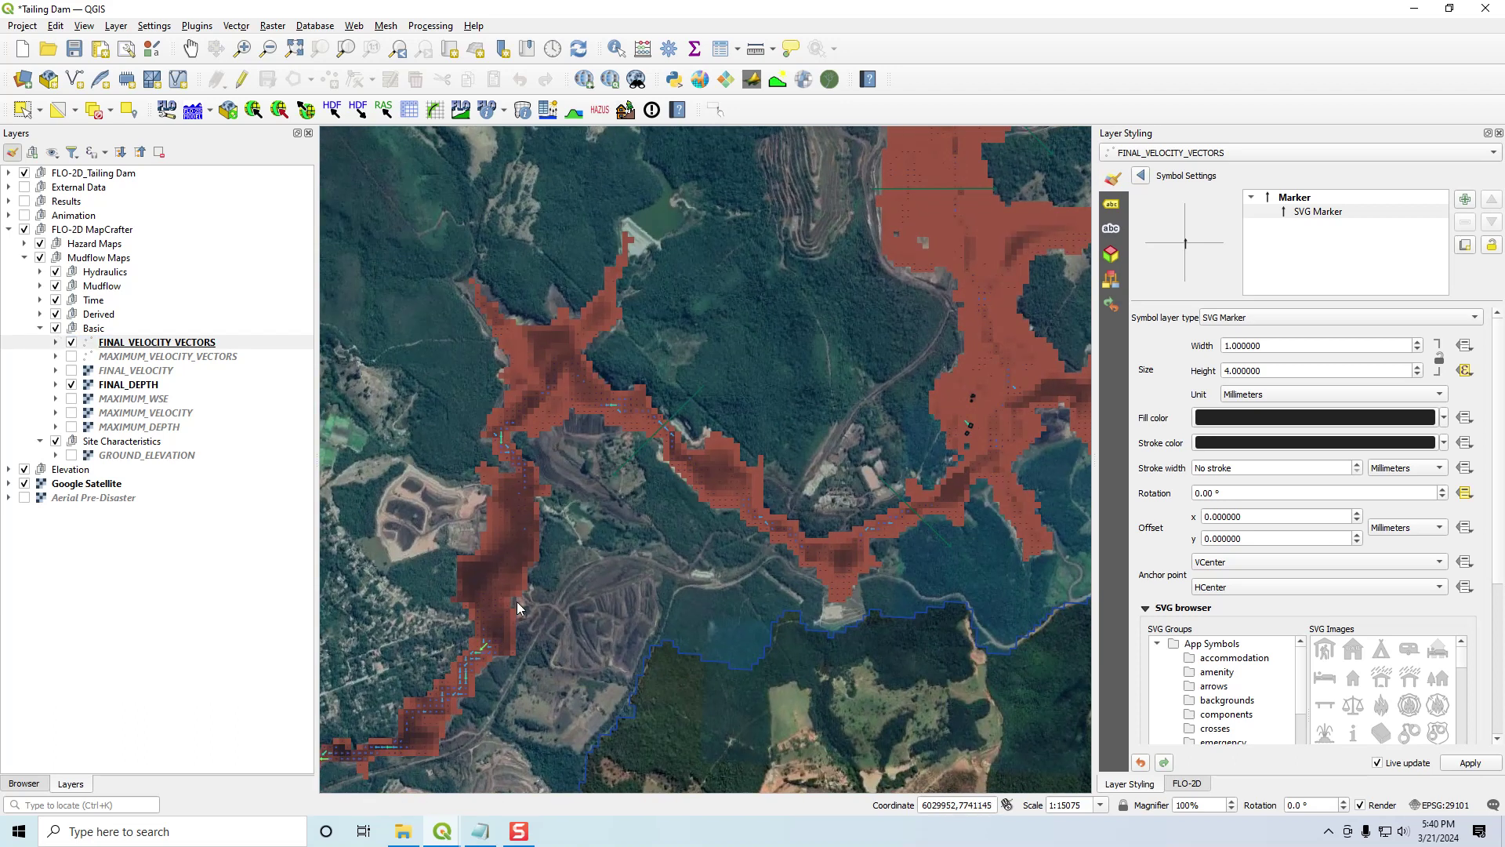
scroll(582, 571, "down", 1)
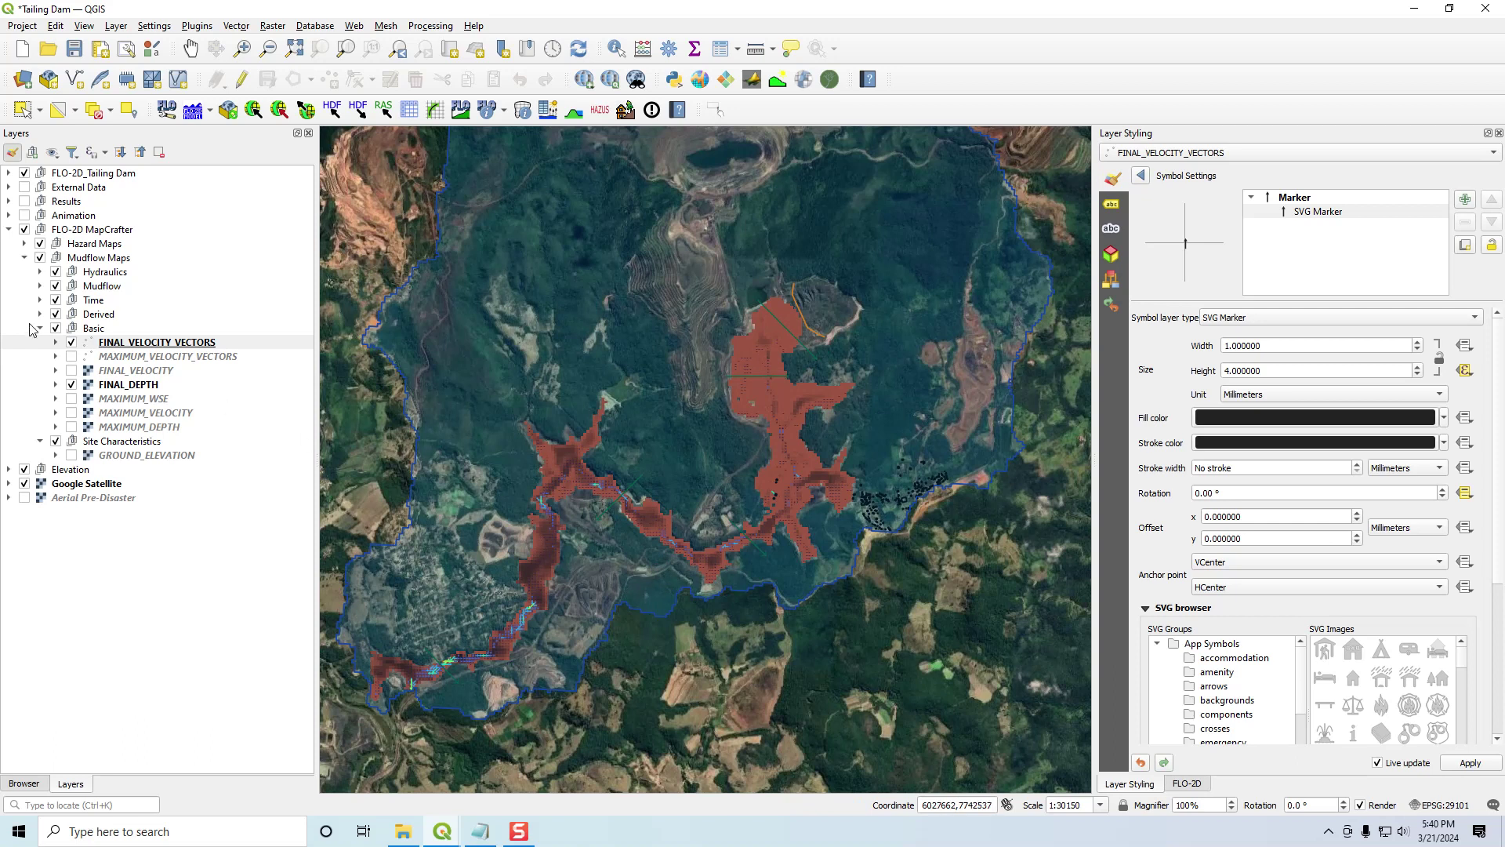
- Hide the FINAL_VELOCITY_VECTORS and FINAL_DEPTH layers
left_click(71, 342)
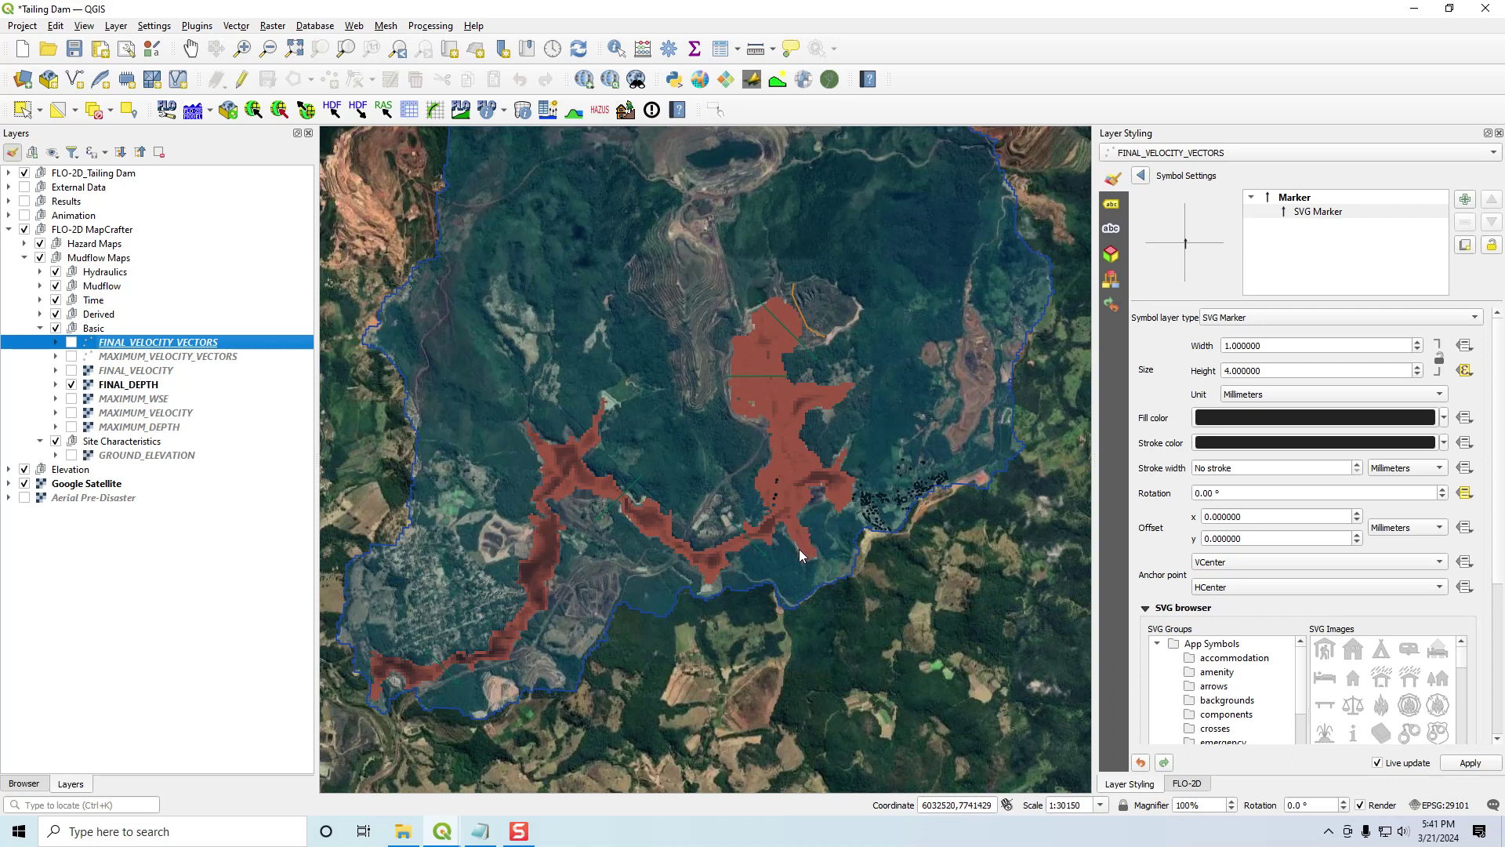
left_click(71, 385)
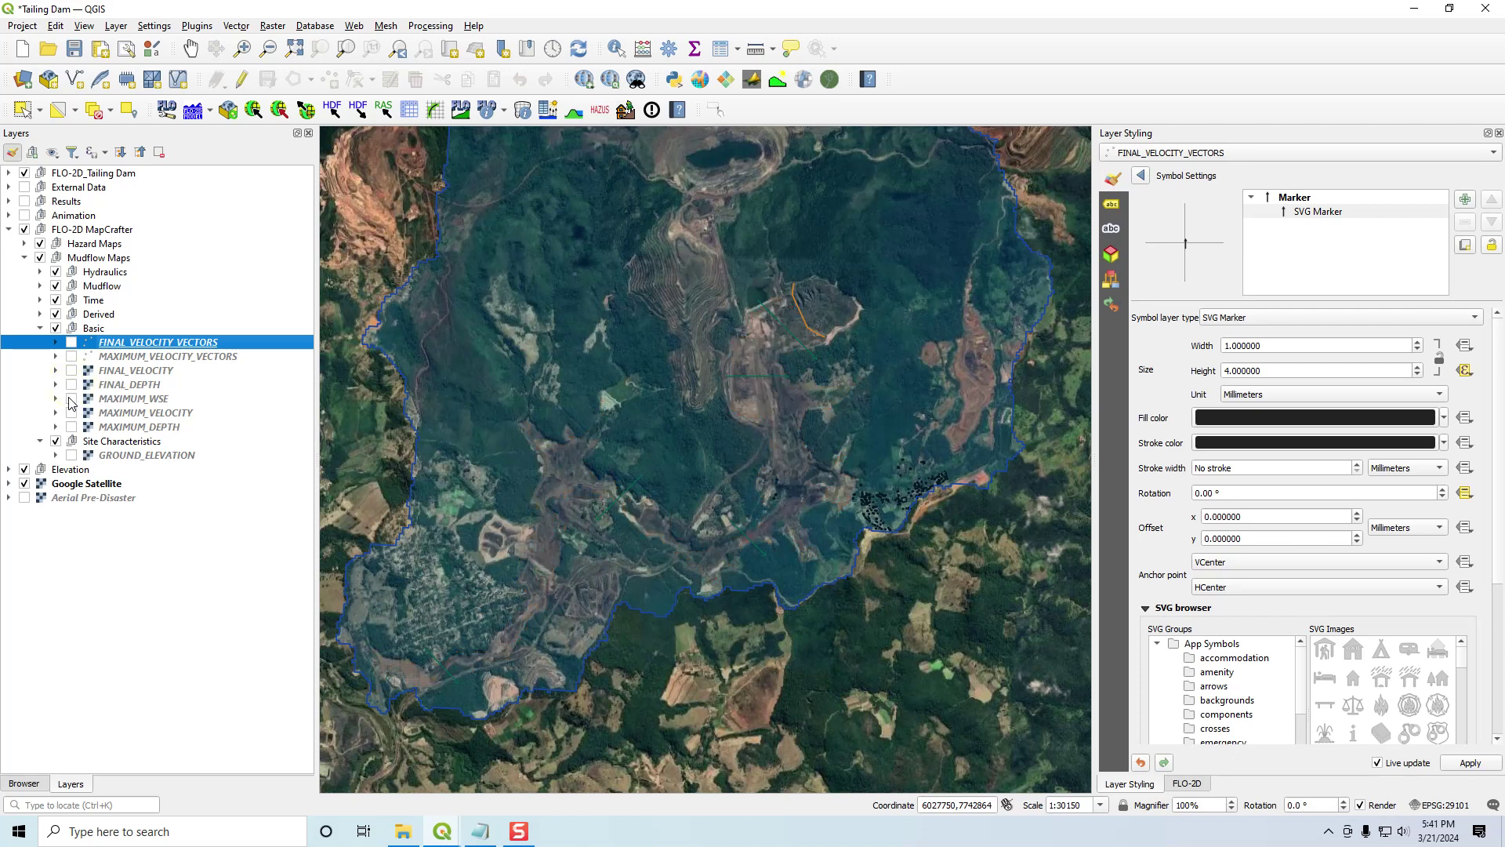
- Display the DEPTH_X_VELOCITY layer of the Derived mudflow maps, toggling its group off and on to compare with the imagery
left_click(39, 328)
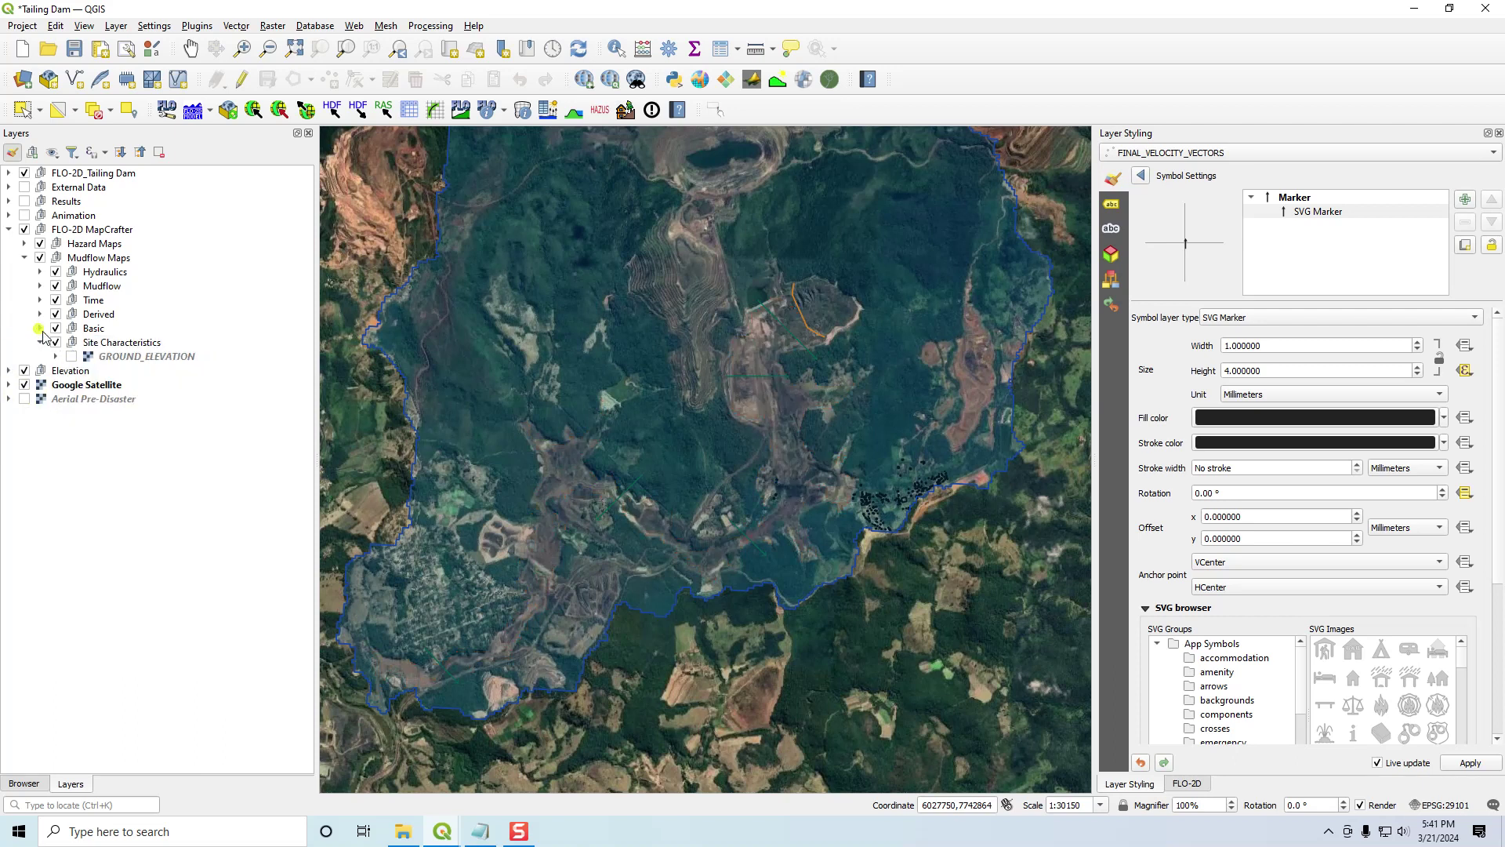
left_click(40, 313)
left_click(72, 328)
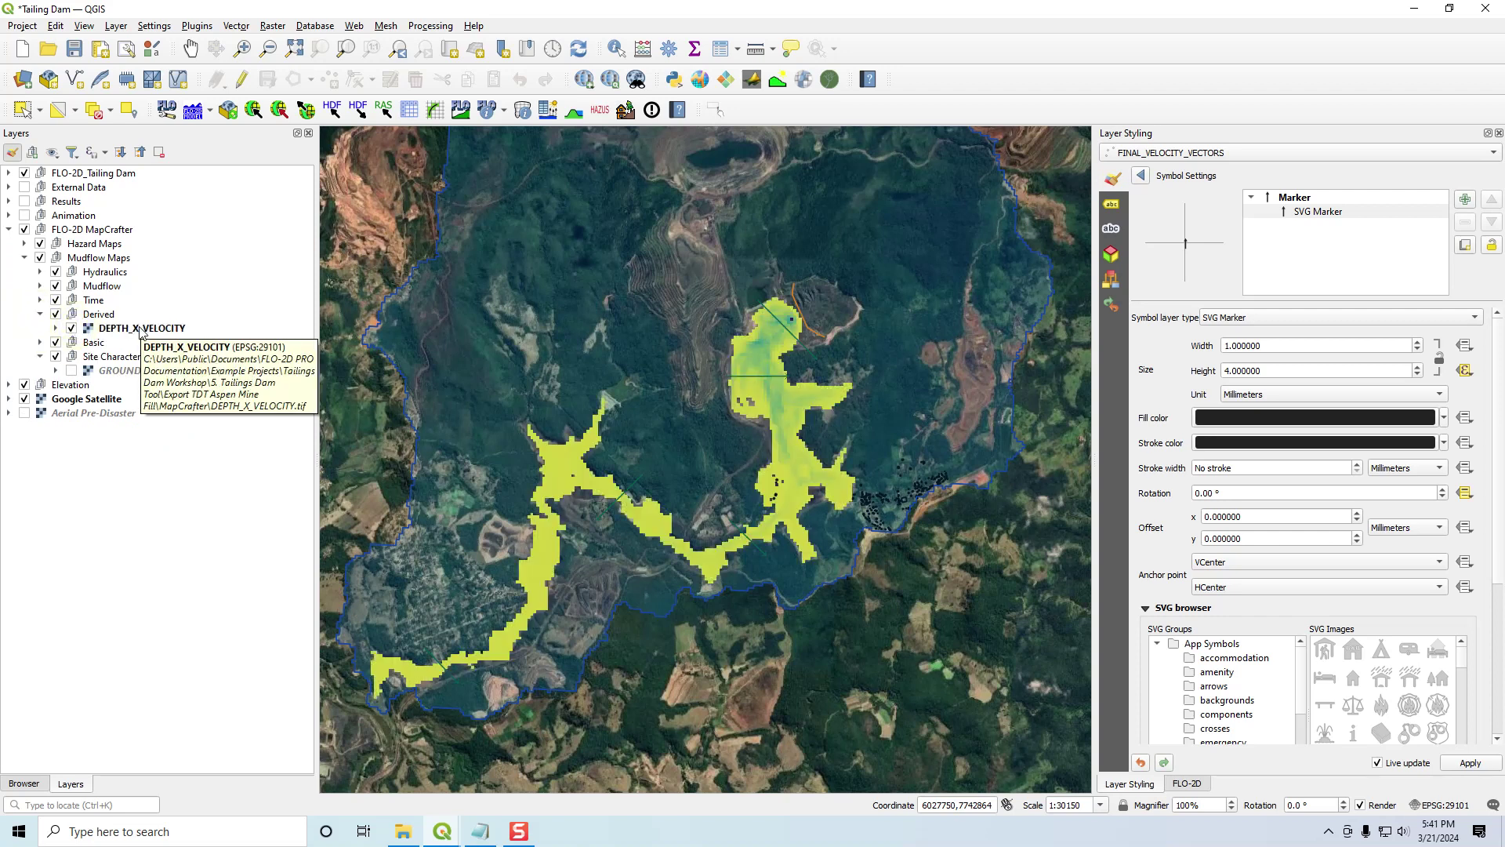
left_click(55, 314)
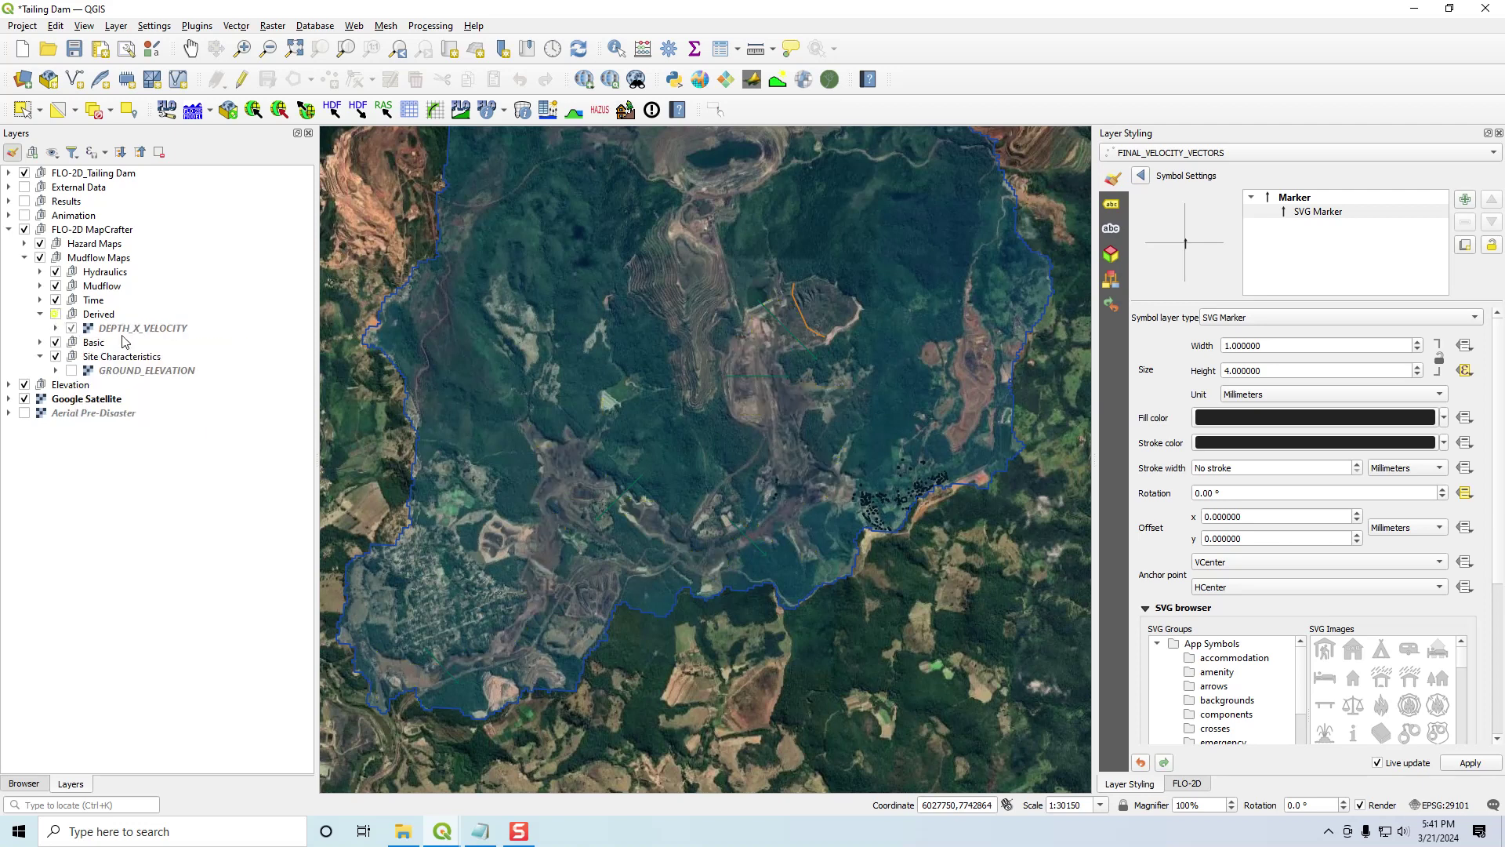
left_click(56, 313)
left_click(39, 314)
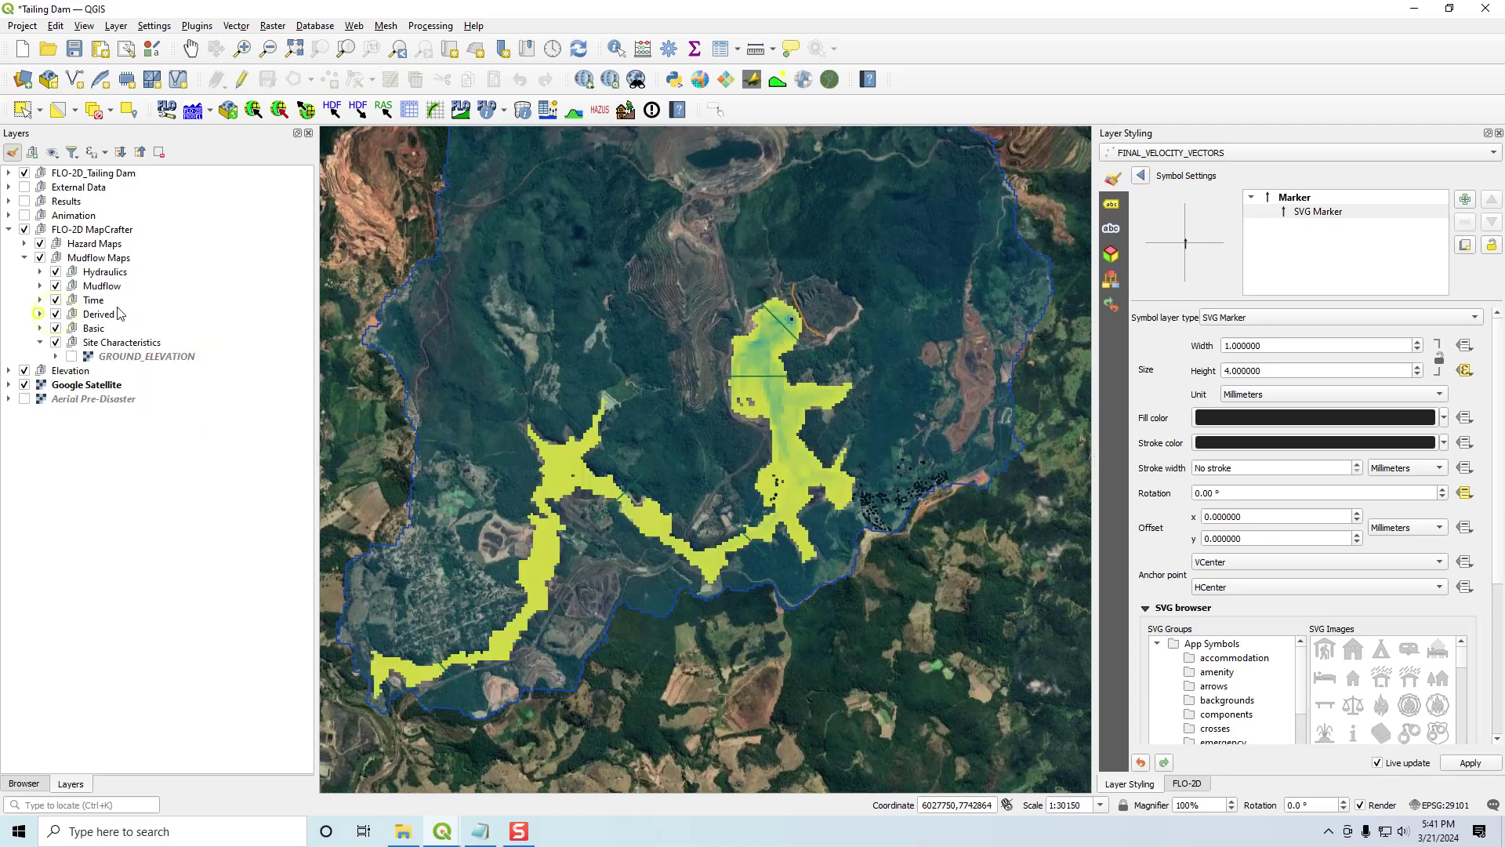
- Review the TIME_ONE_FT layer of the Time group with its legend, and hide it along with the Derived group
left_click(40, 299)
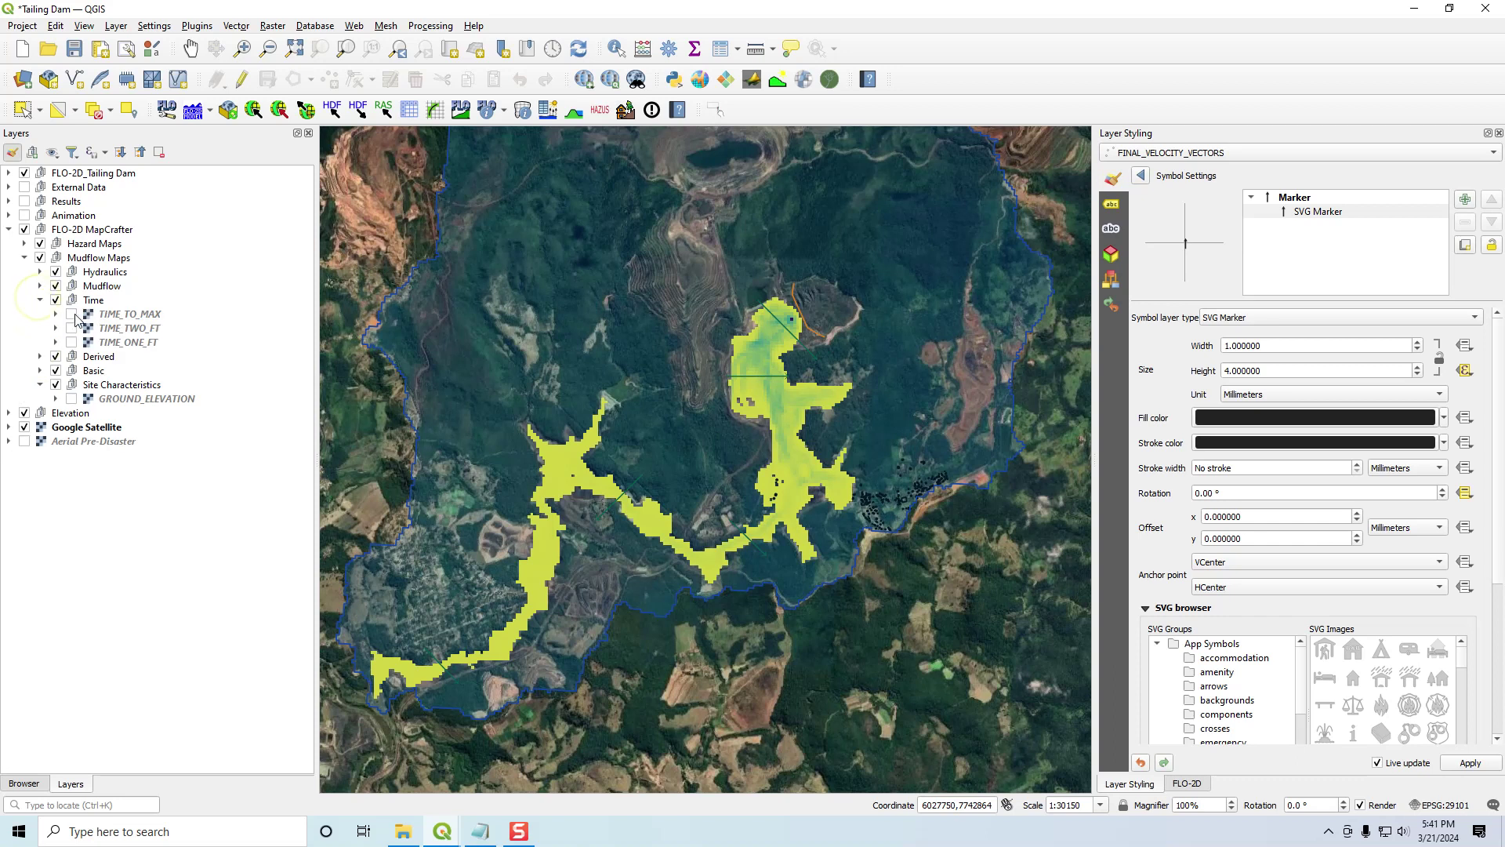
left_click(72, 342)
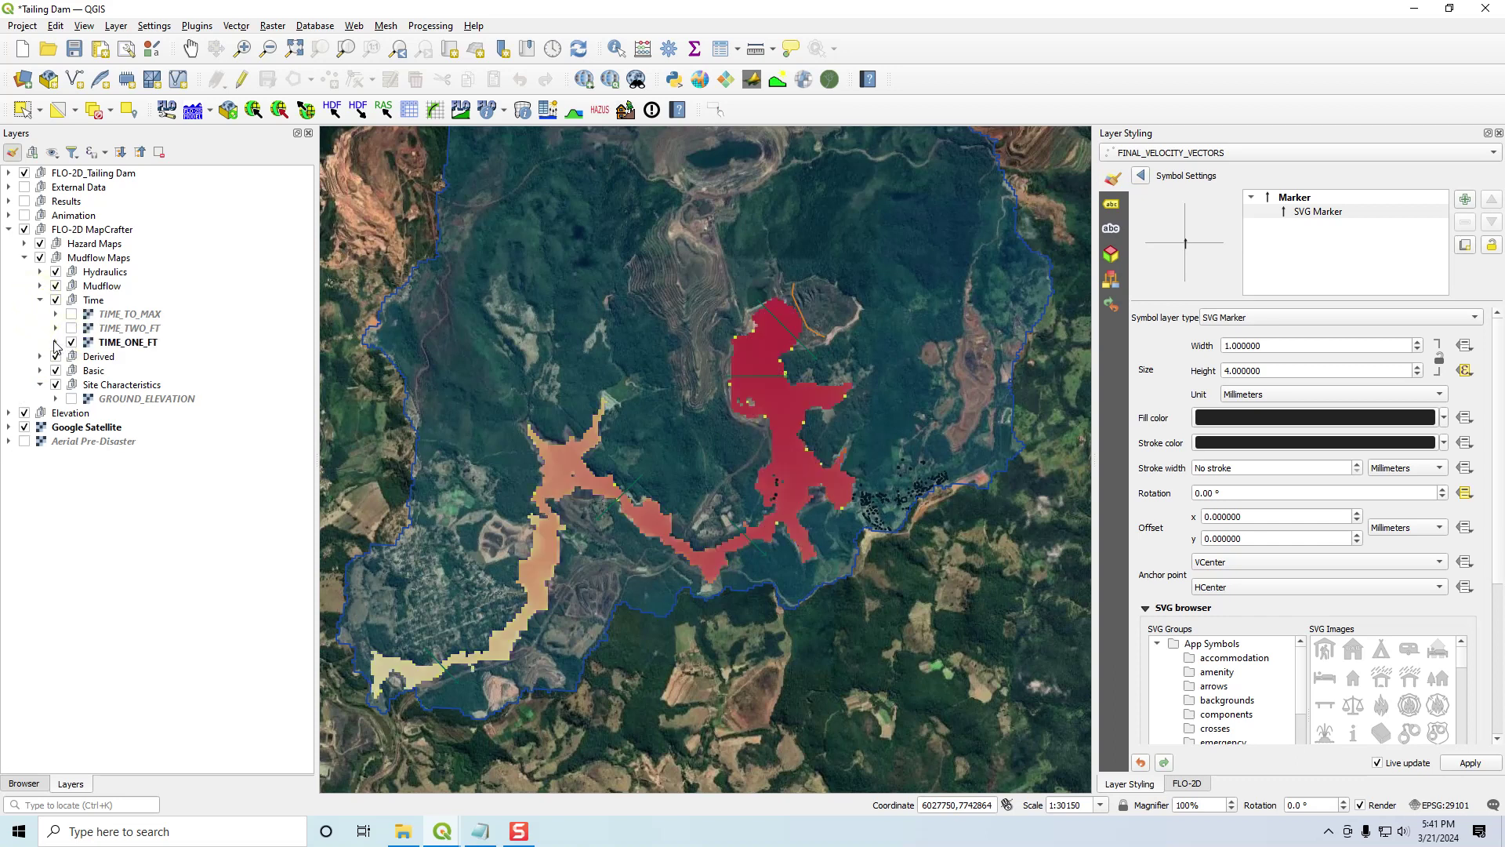
left_click(56, 343)
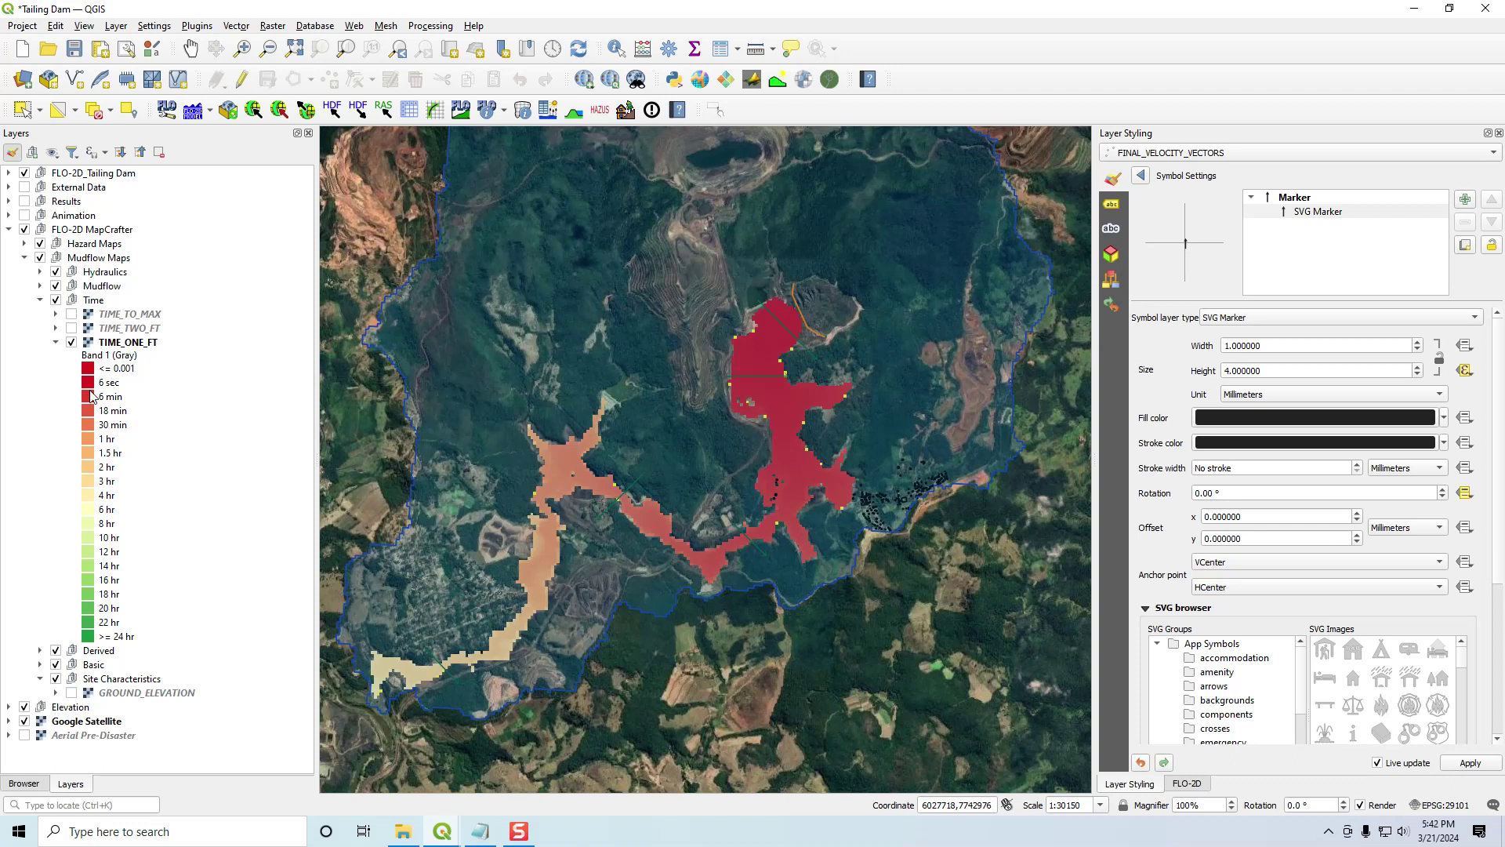
left_click(55, 342)
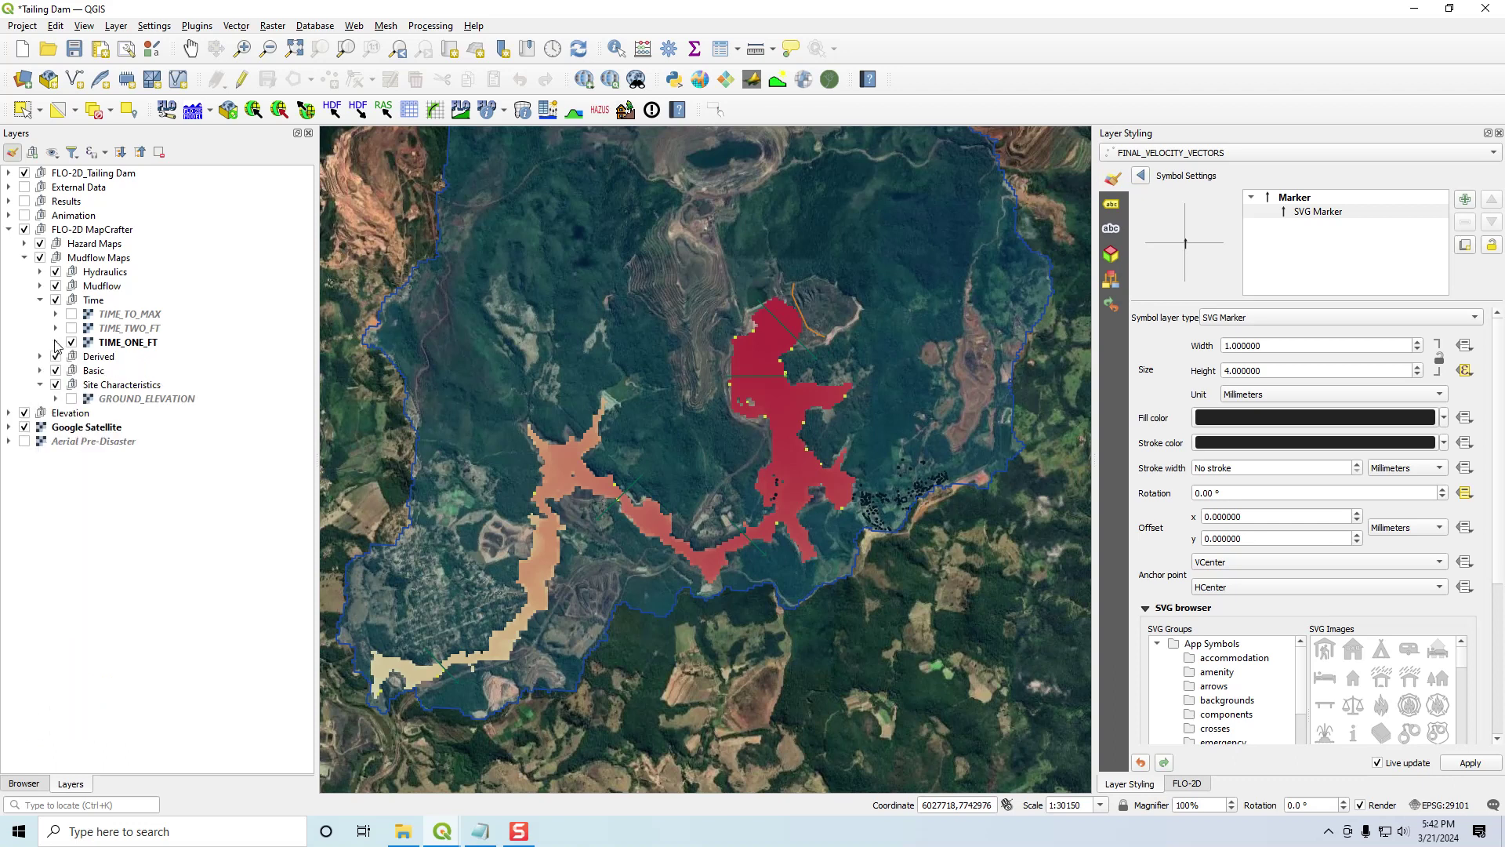
left_click(71, 343)
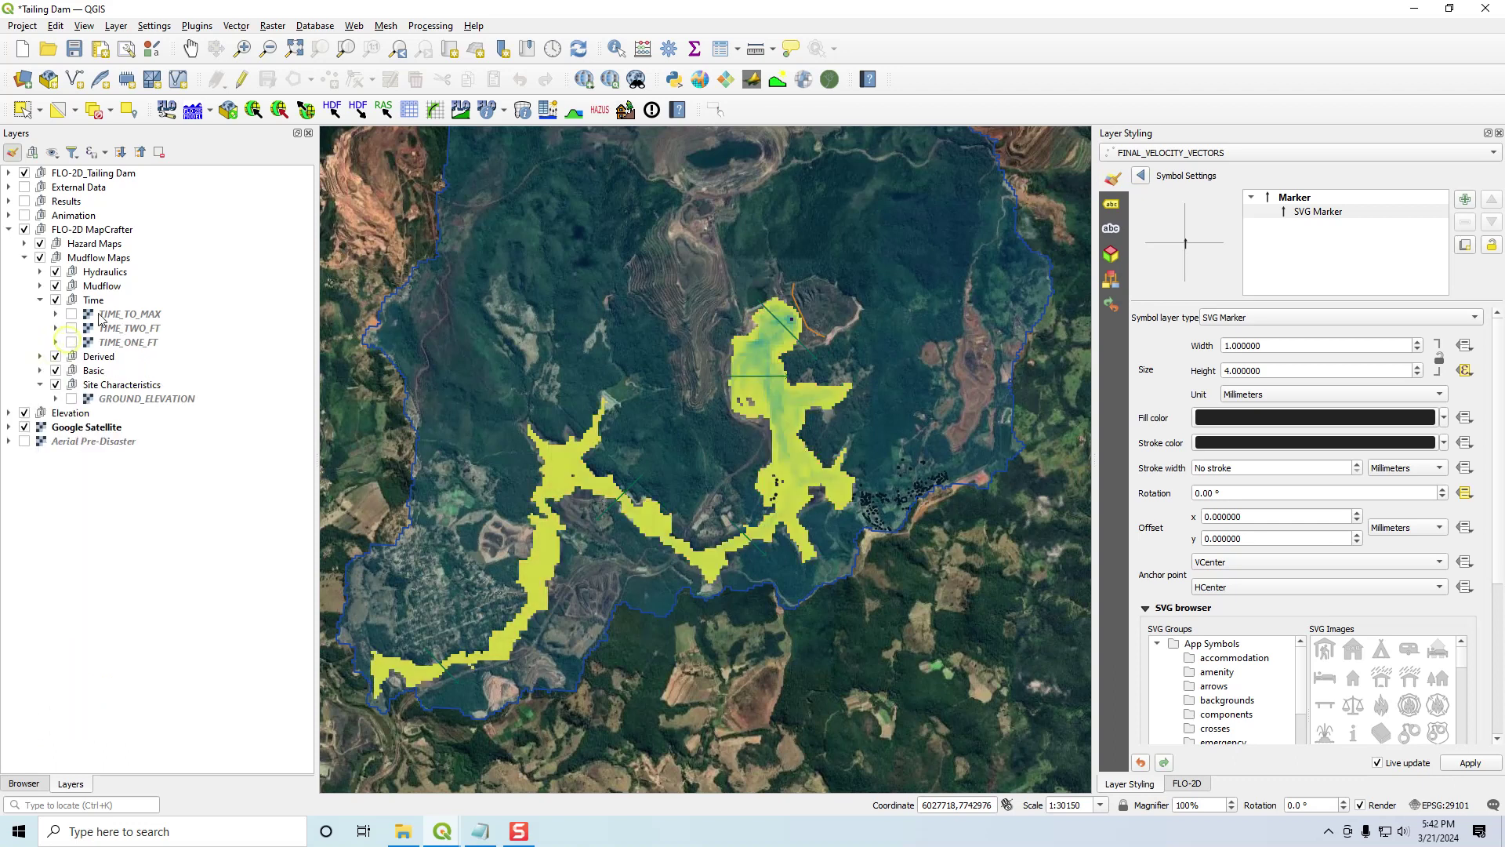
left_click(56, 357)
left_click(40, 299)
- Review the MAXIMUM_SEDIMENT_CONCENTRATION layer of the Mudflow group with its legend, and hide it again
left_click(40, 286)
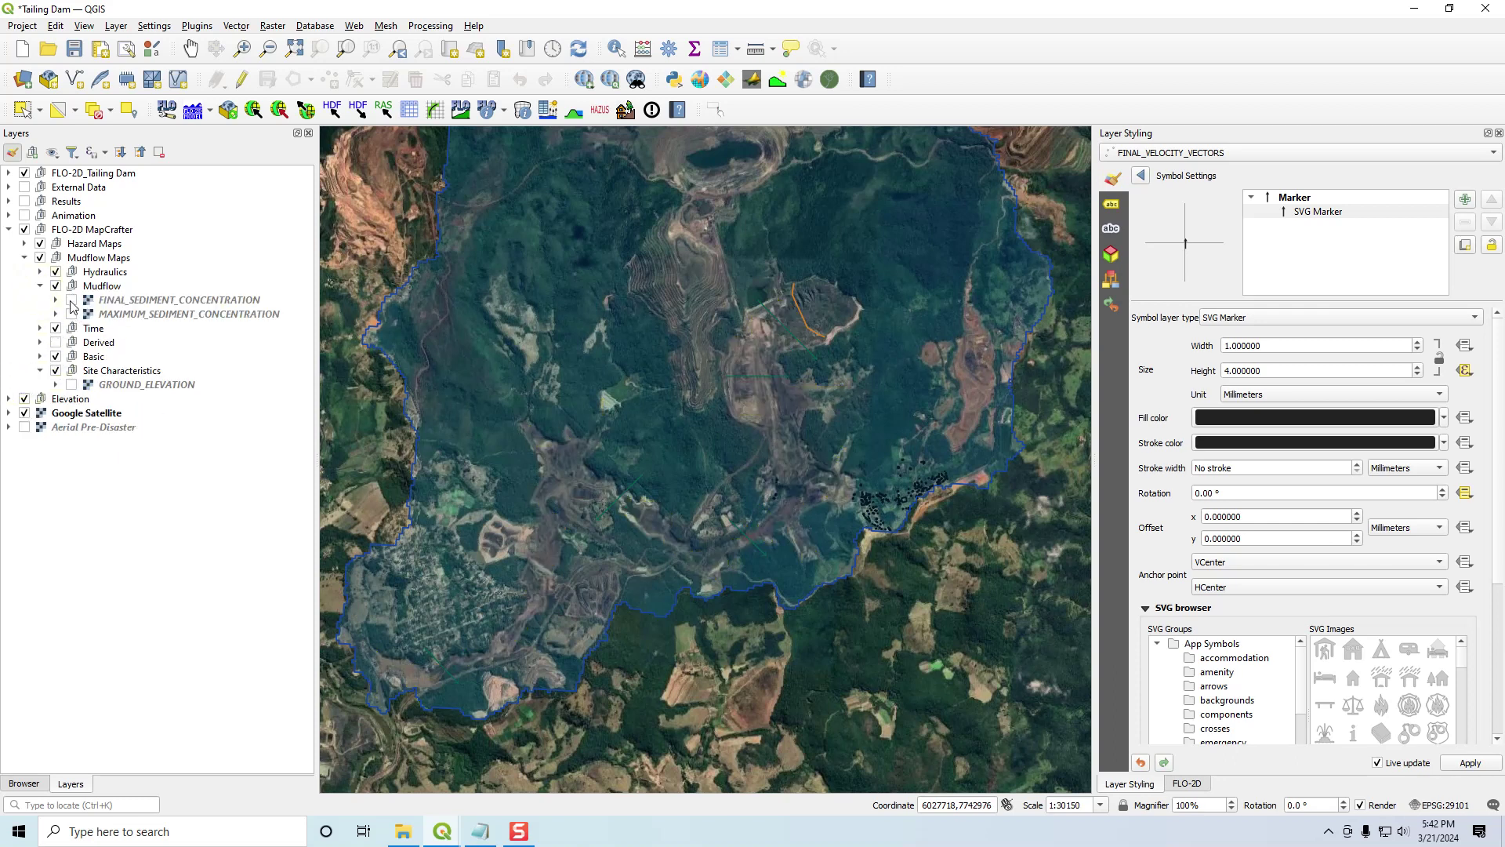
left_click(71, 314)
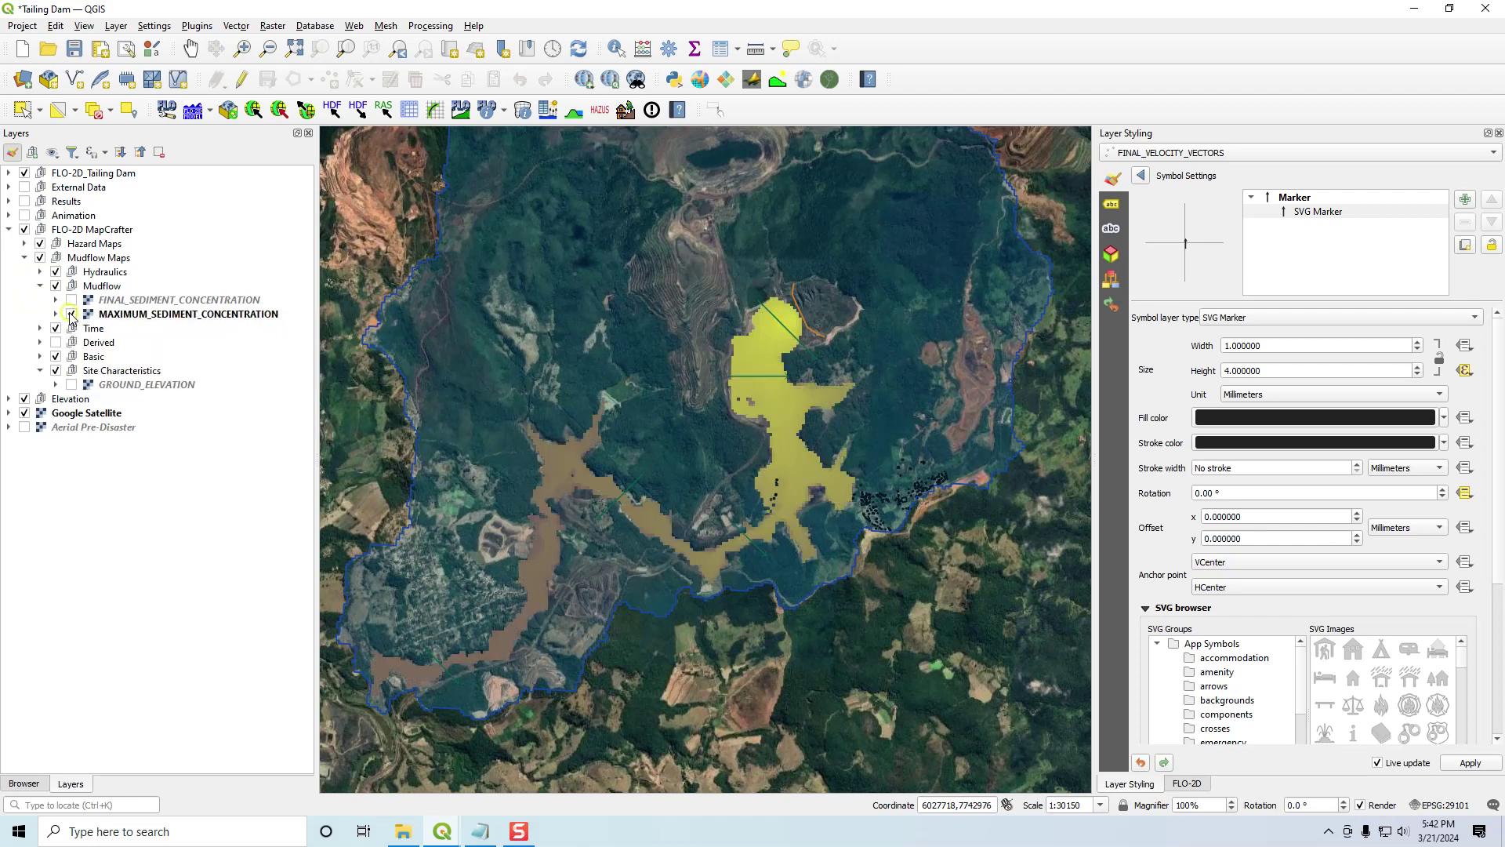
left_click(56, 314)
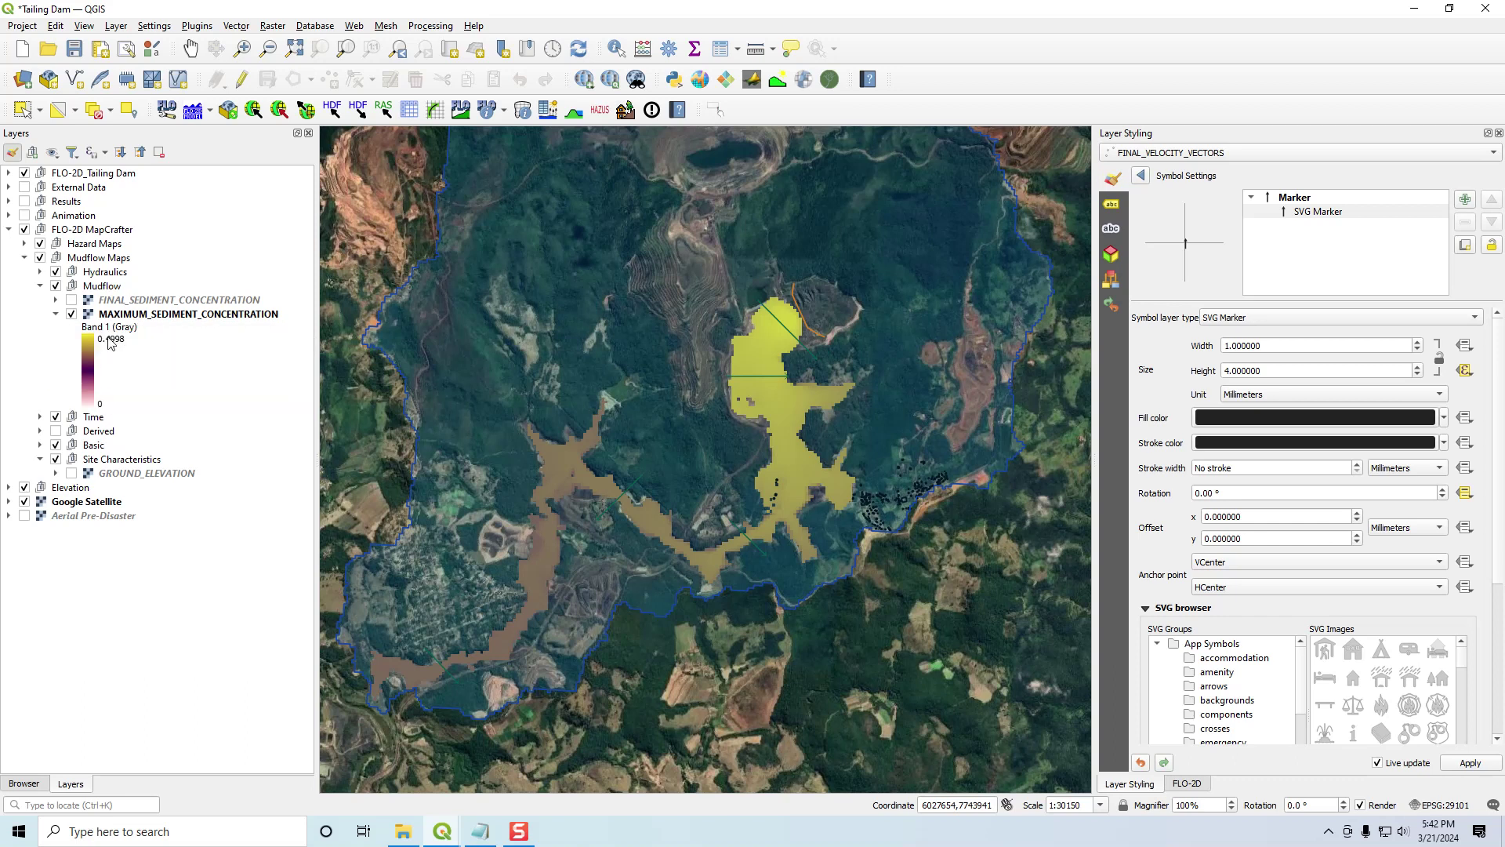
left_click(56, 313)
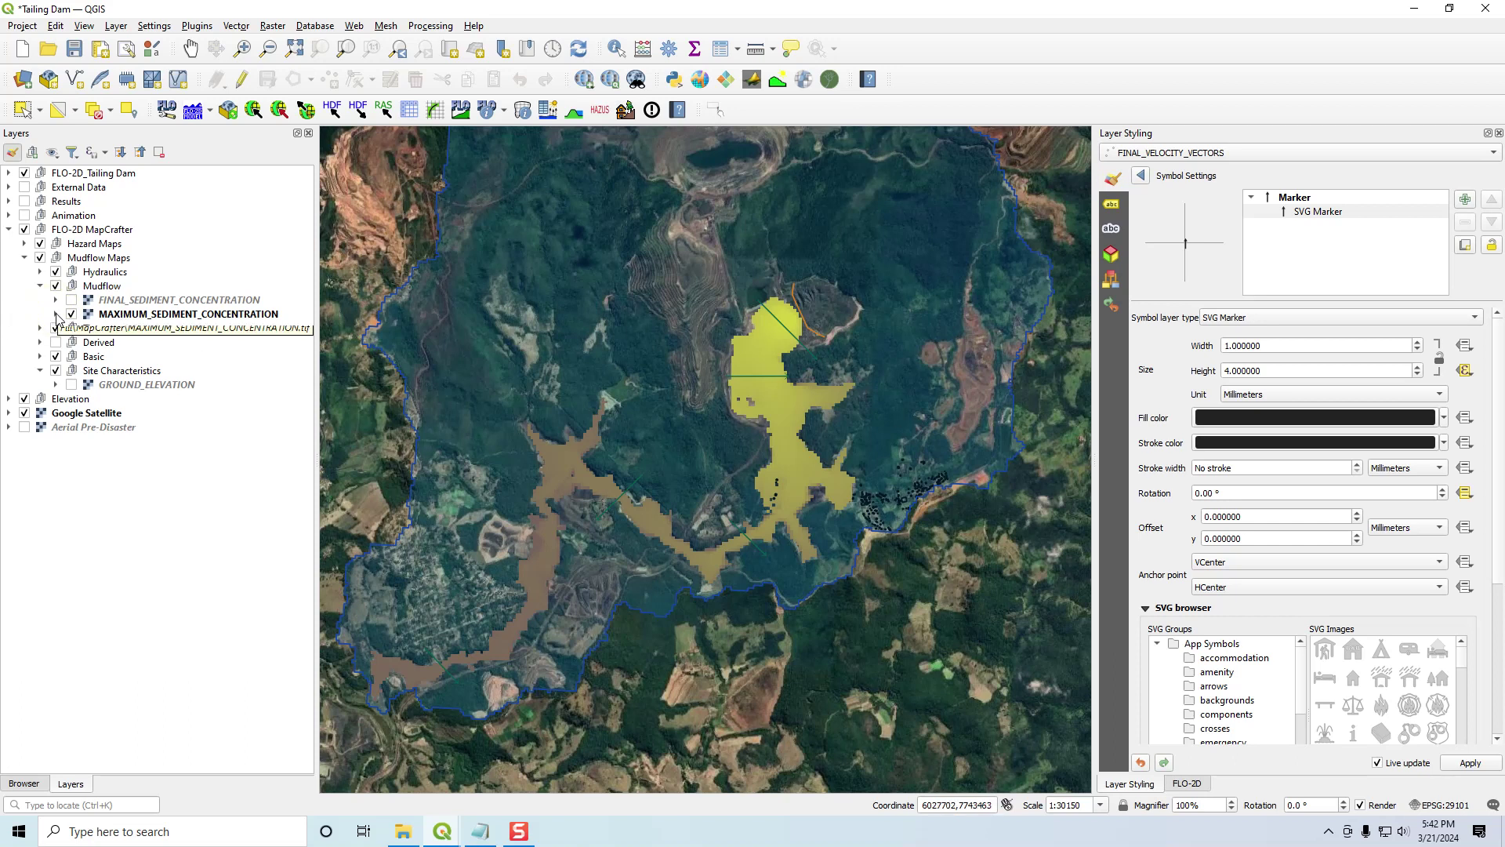
left_click(55, 313)
left_click(71, 314)
left_click(40, 287)
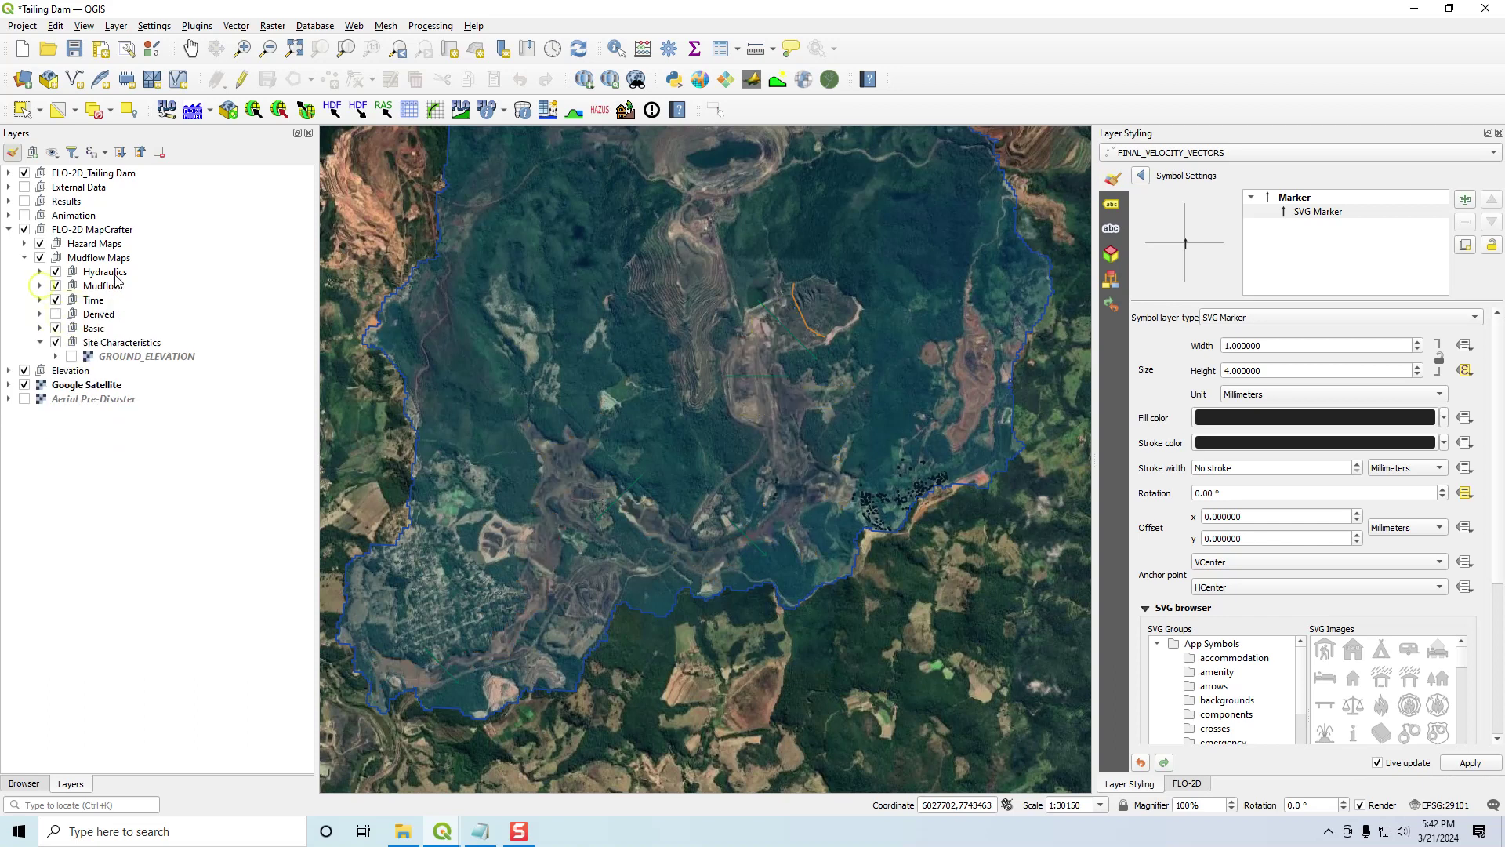
- Review the IMPACT_FORCE layer of the Hydraulics group on the map, and hide it again
left_click(40, 272)
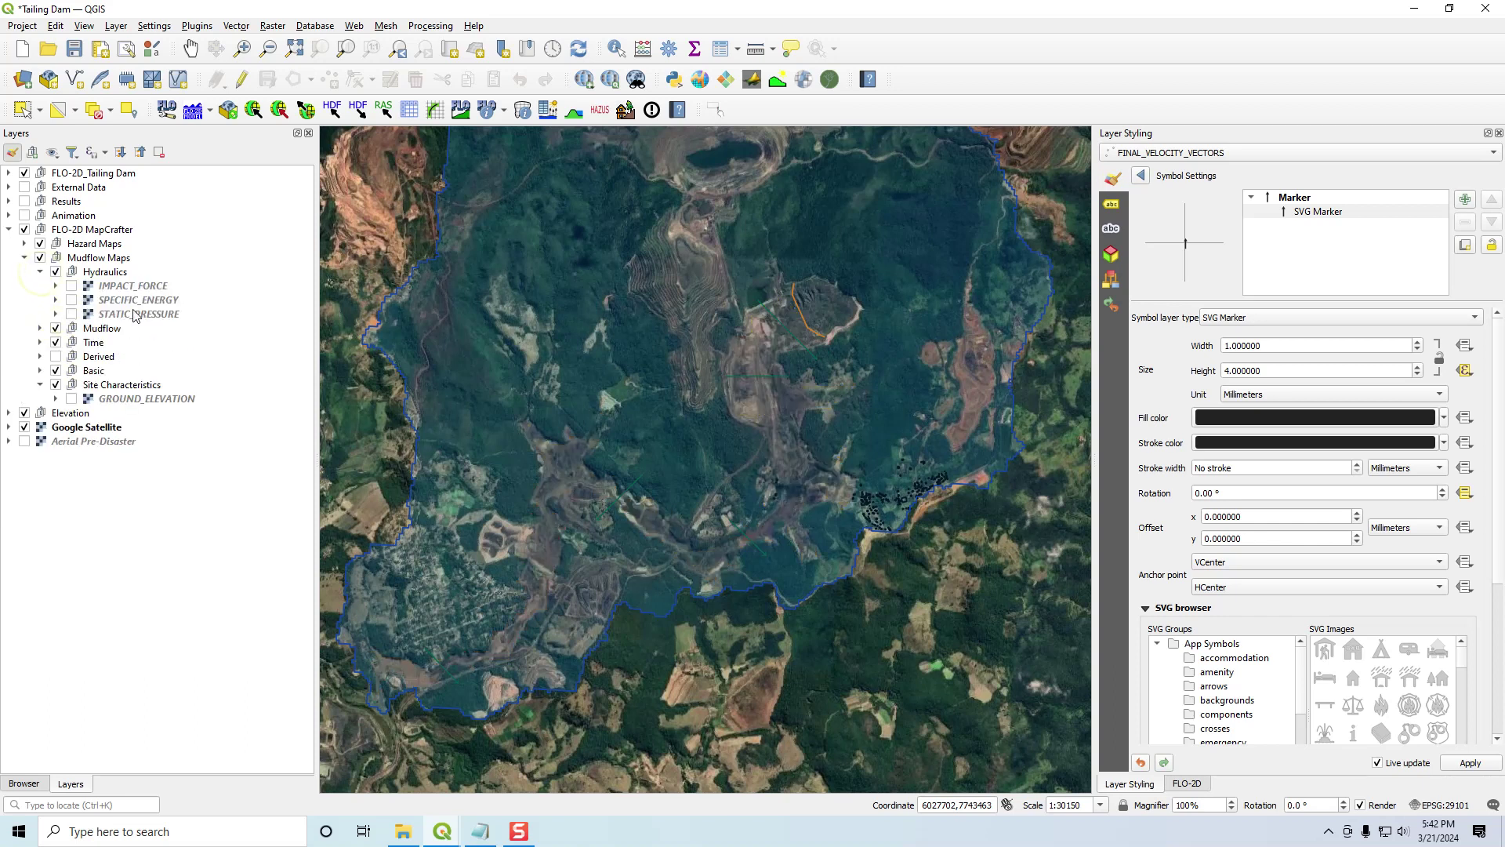
left_click(72, 286)
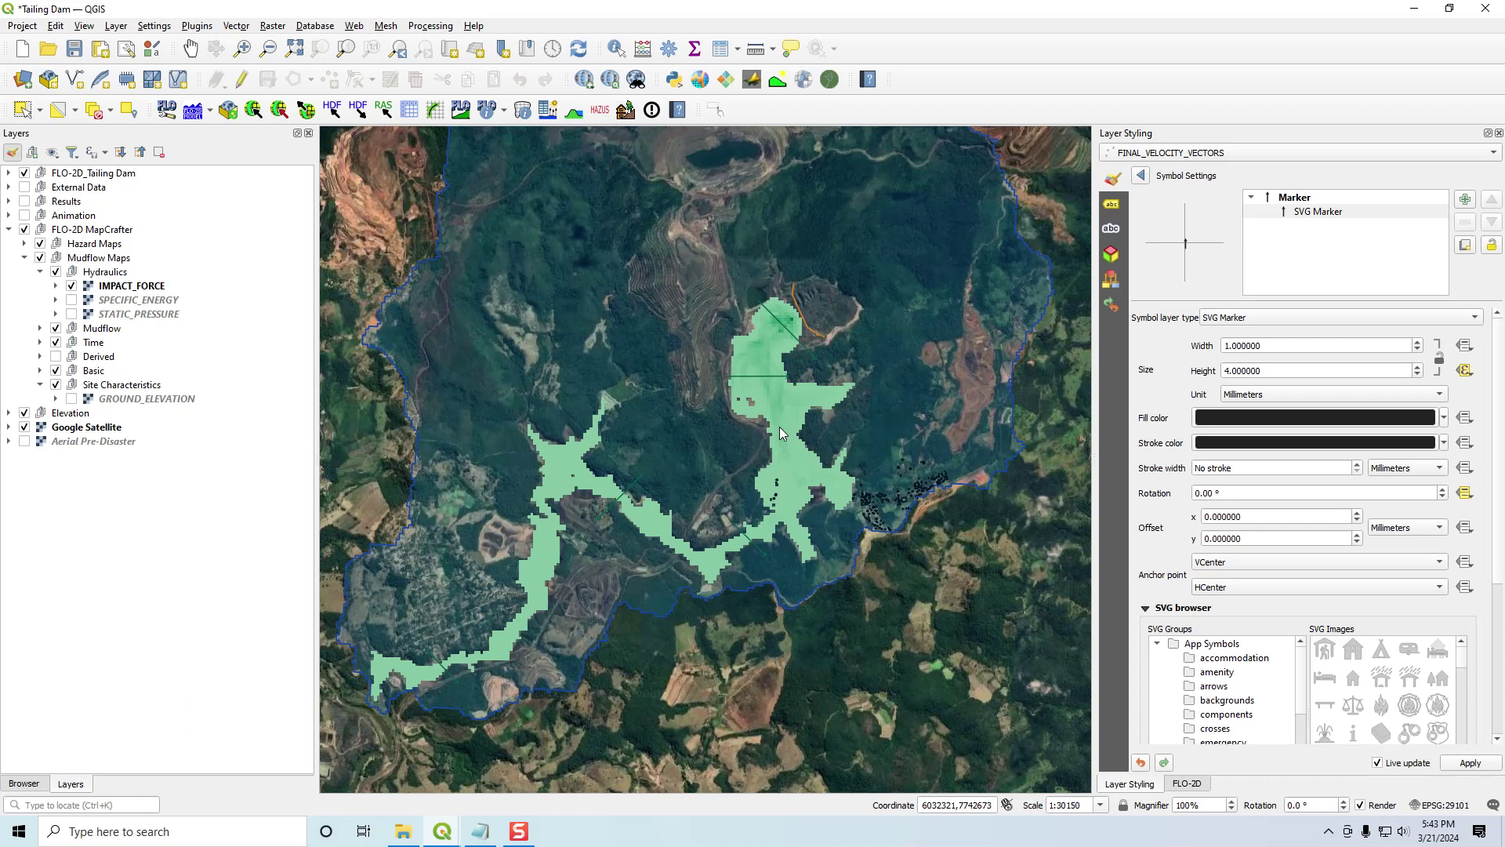
left_click(71, 286)
left_click(56, 285)
left_click(39, 272)
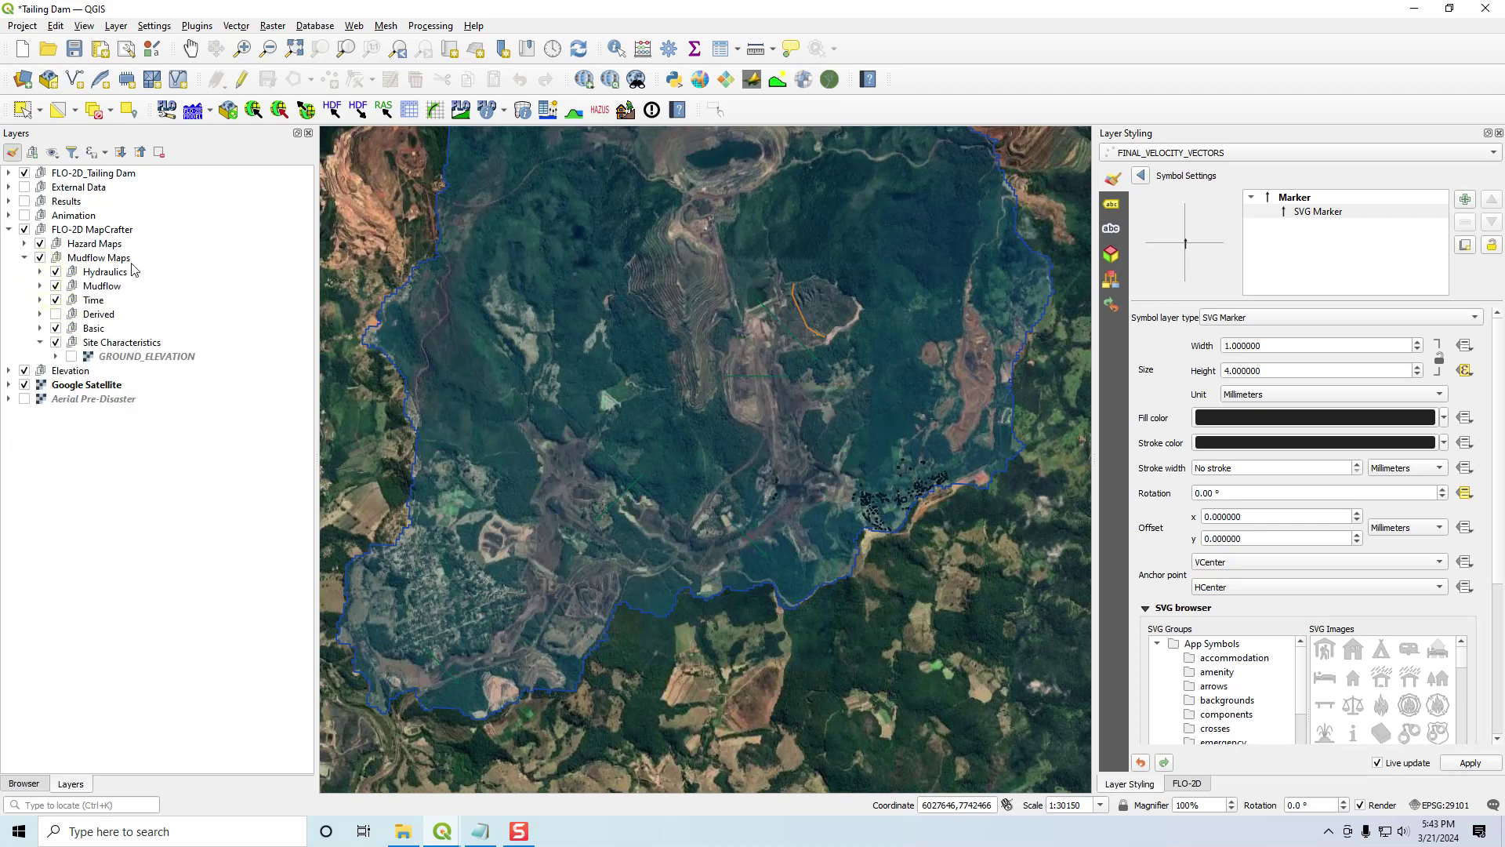
- Show the ARR_FLOOD_HAZARD layer of the Australian Rainfall and Runoff hazard maps, with its legend expanded
left_click(111, 259)
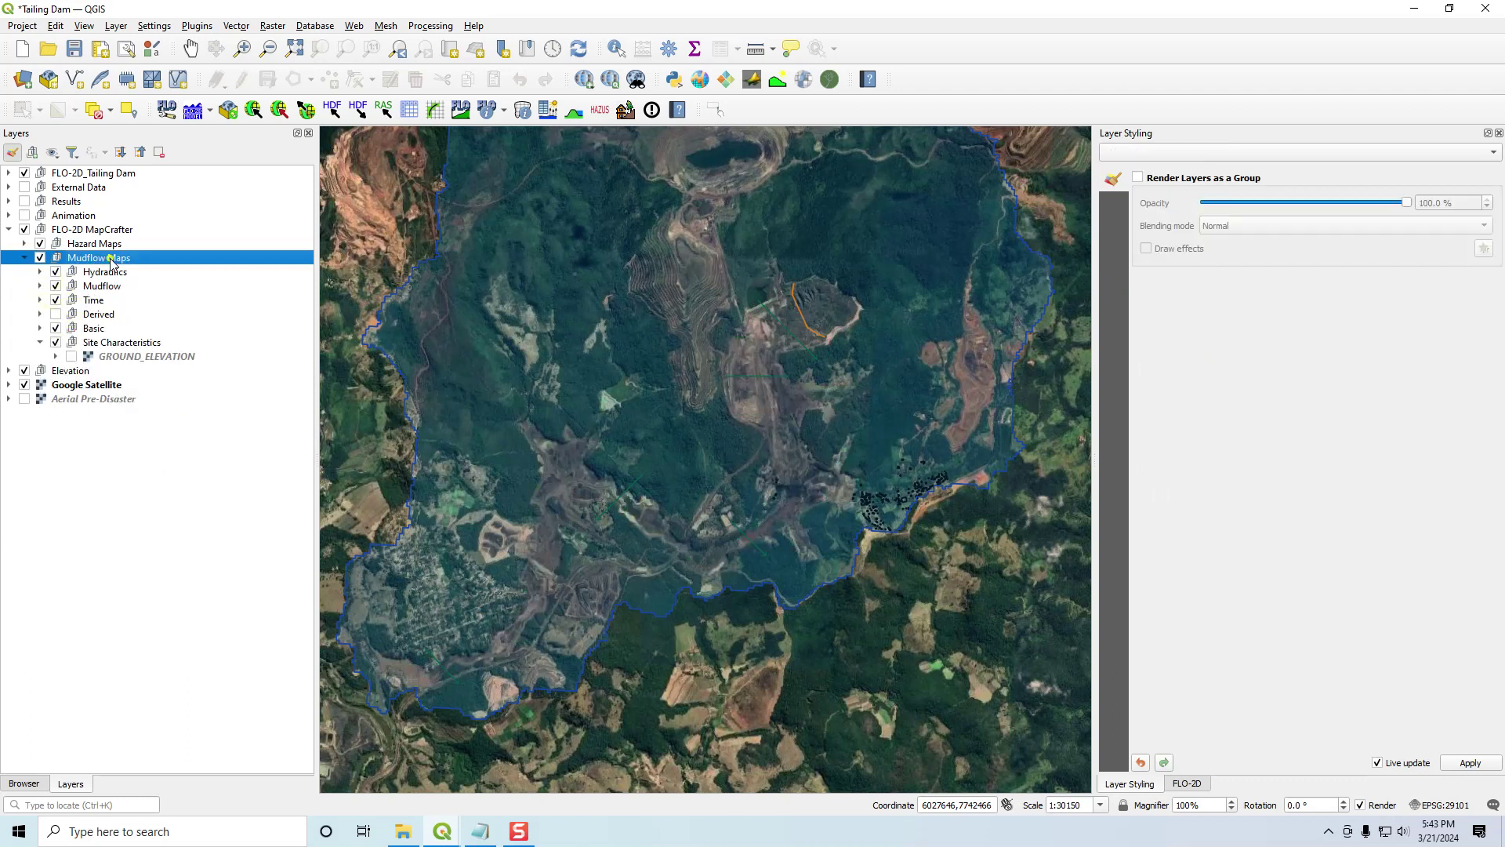
left_click(25, 258)
left_click(24, 243)
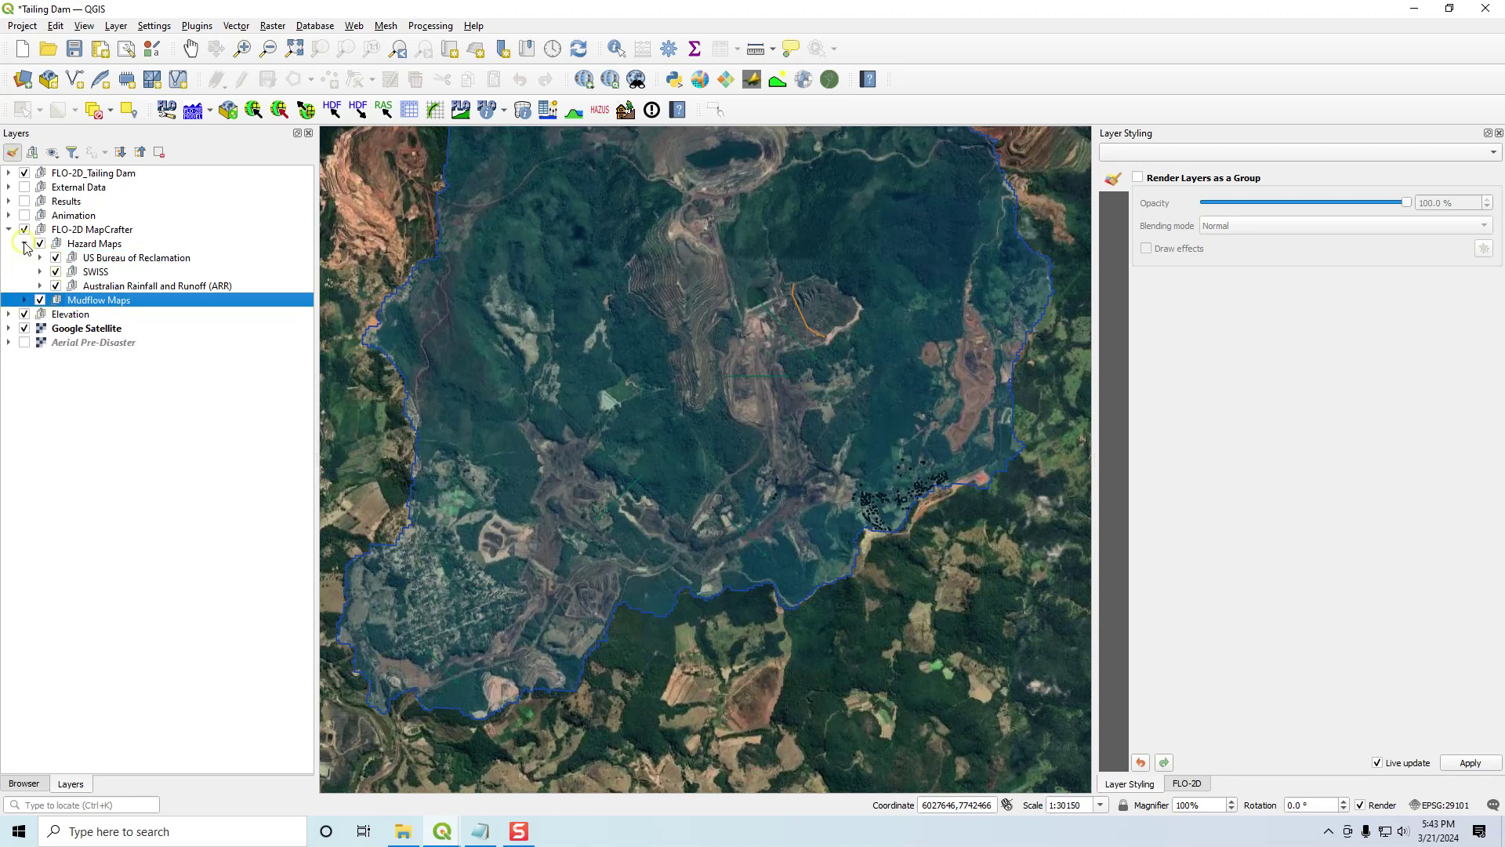
left_click(40, 287)
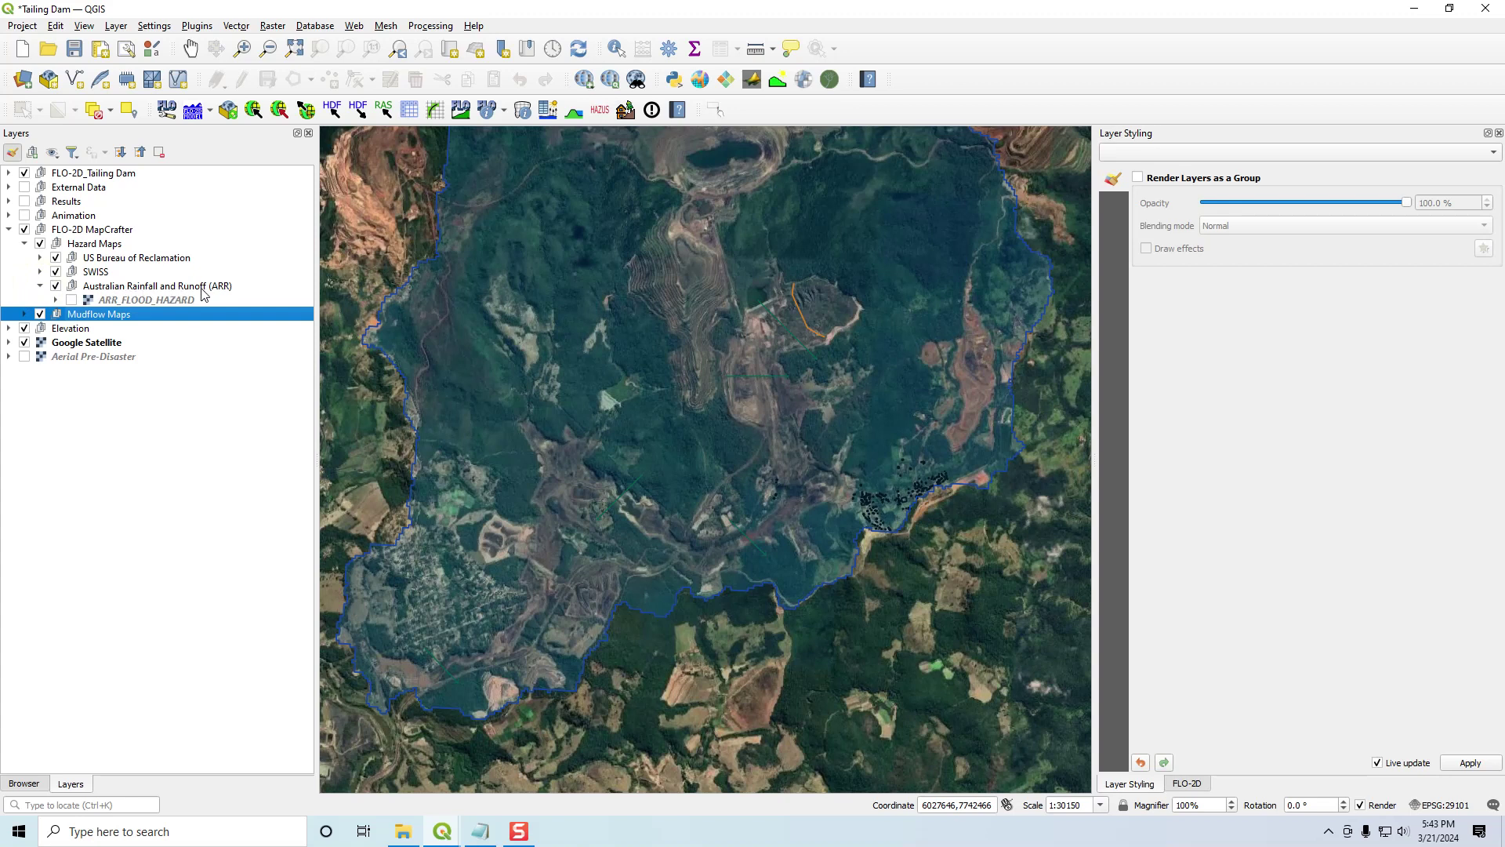
left_click(71, 300)
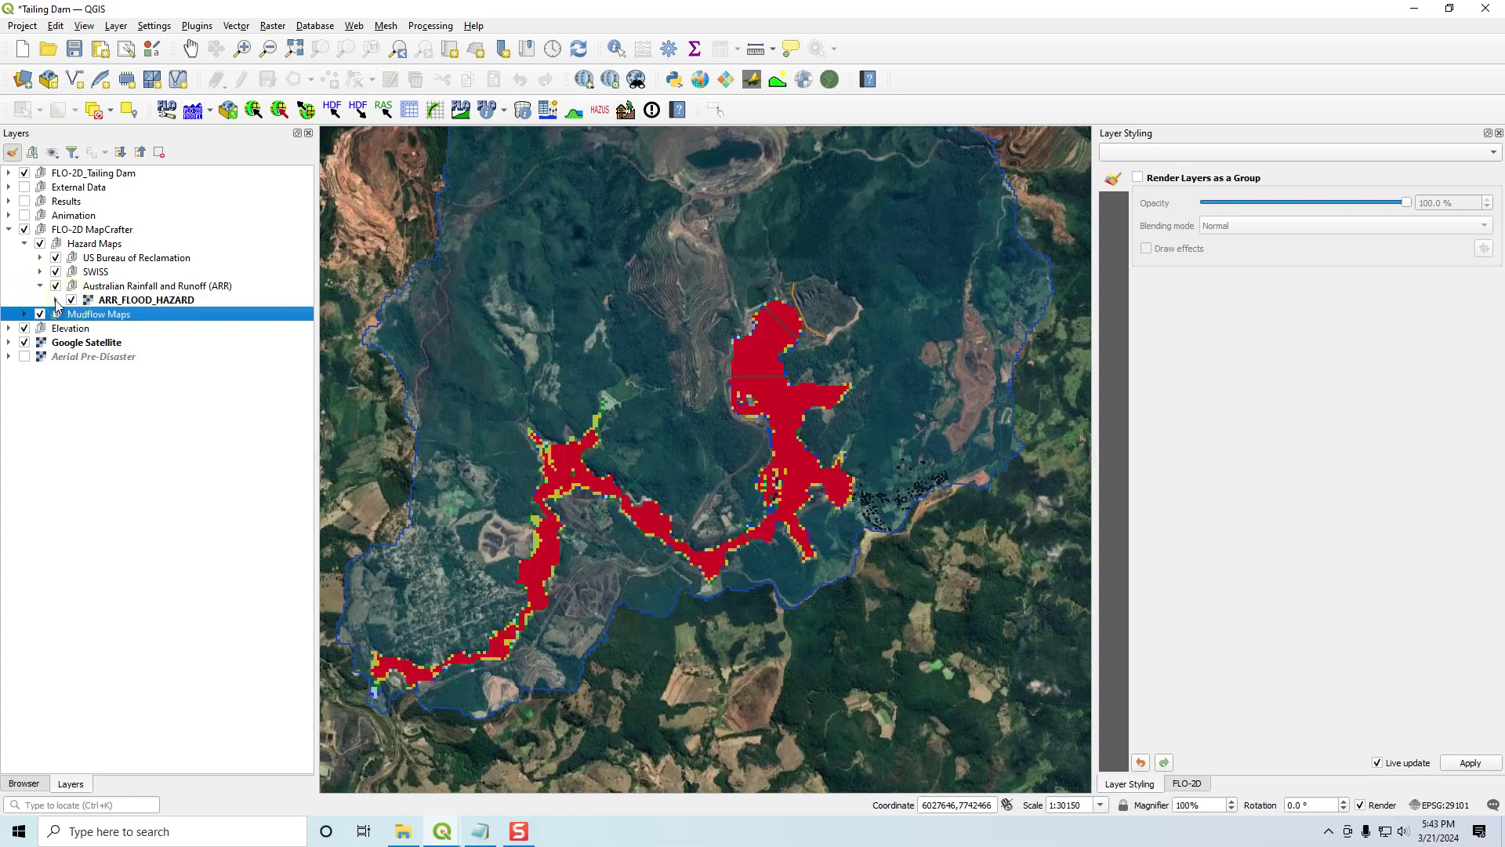
left_click(56, 299)
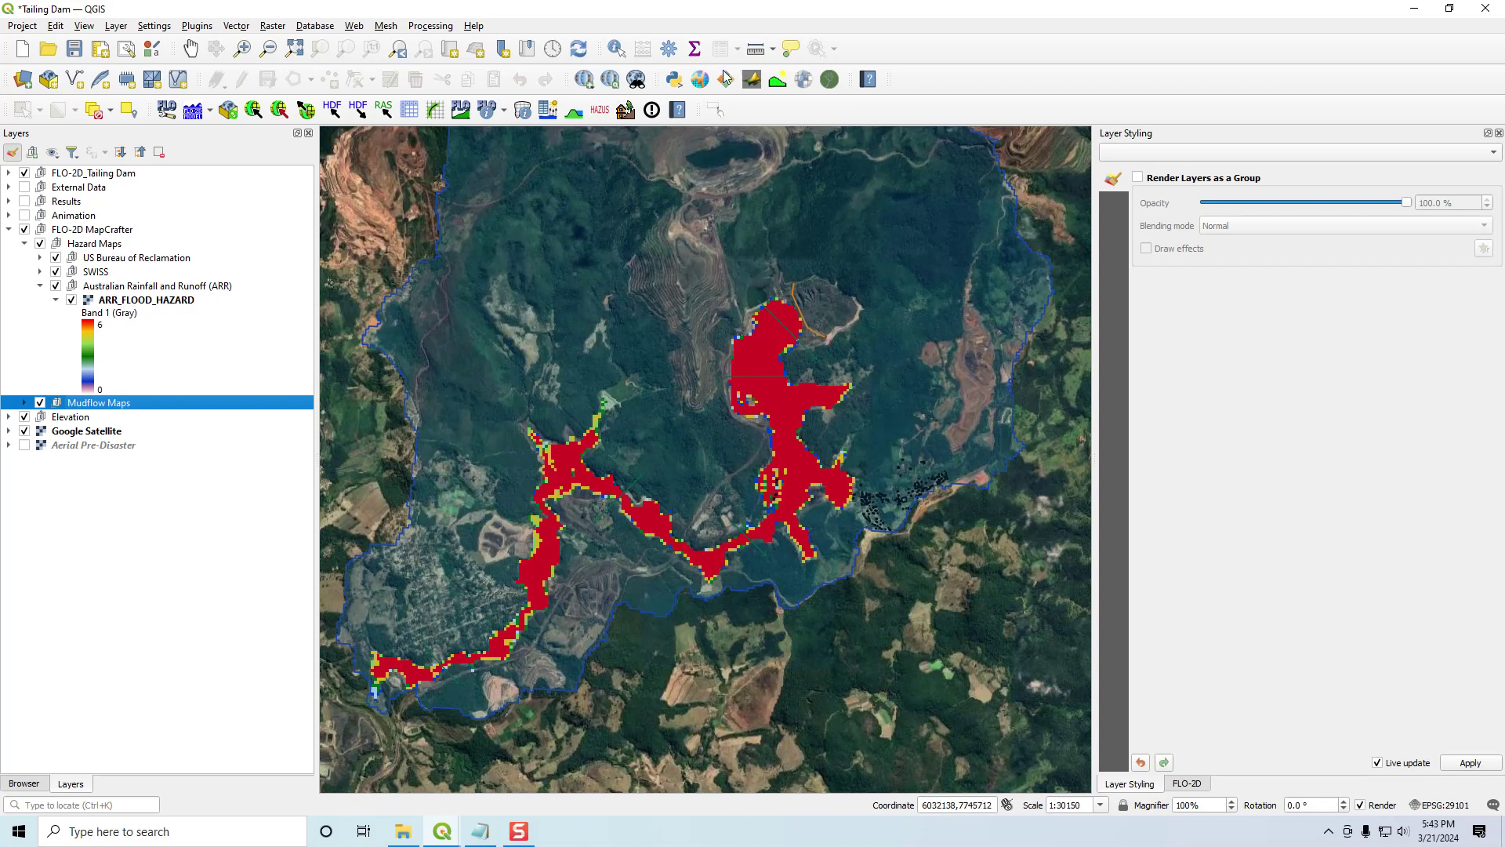
- Read the hazard class descriptions of the ARR Flood Hazard Map in FLO-2D MapCrafter, without creating any maps
left_click(700, 79)
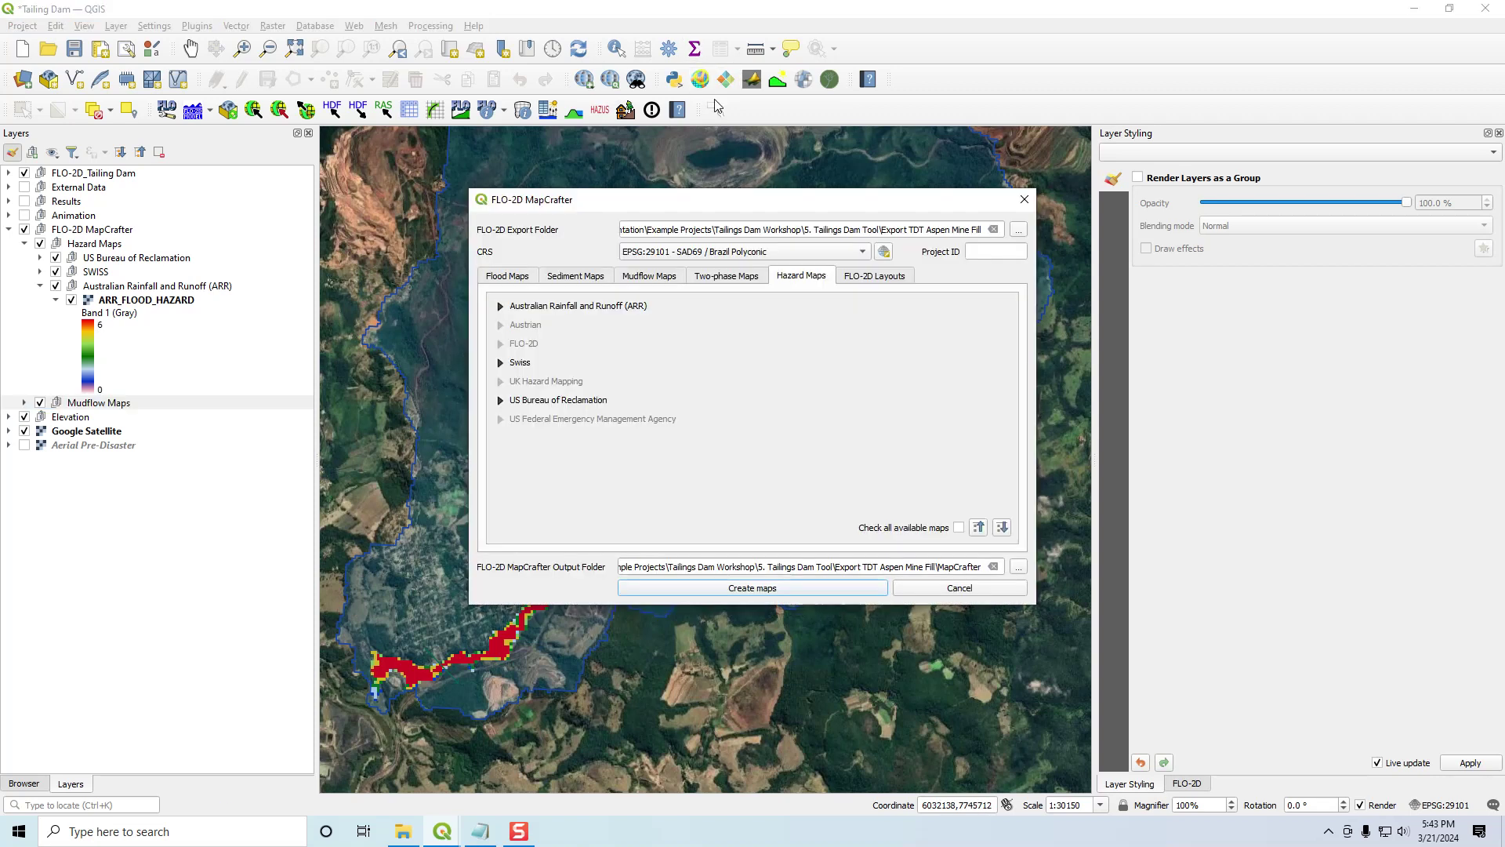
left_click(500, 306)
mouse_move(564, 335)
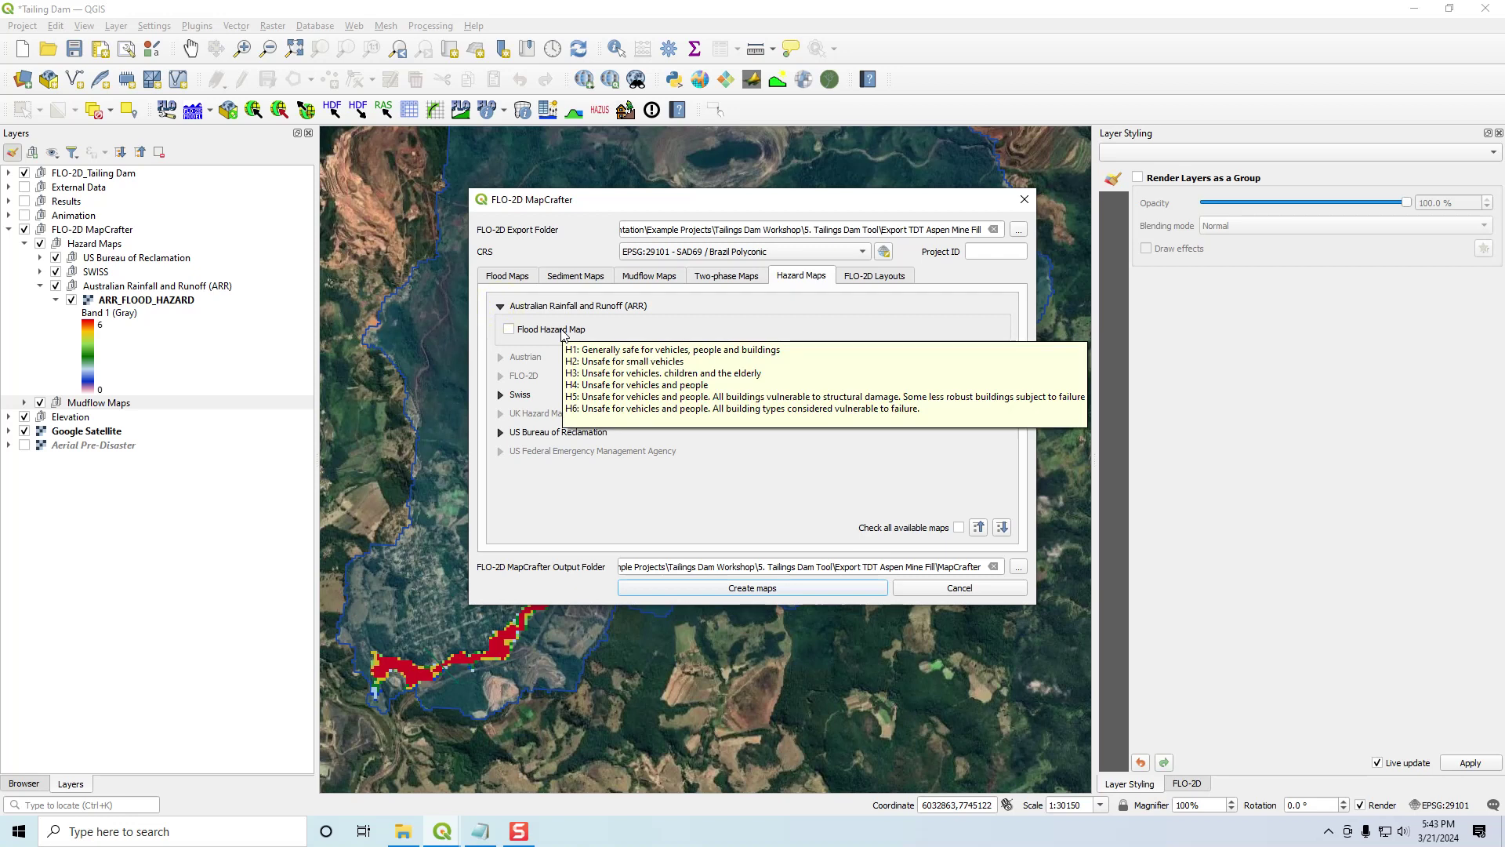
left_click(954, 589)
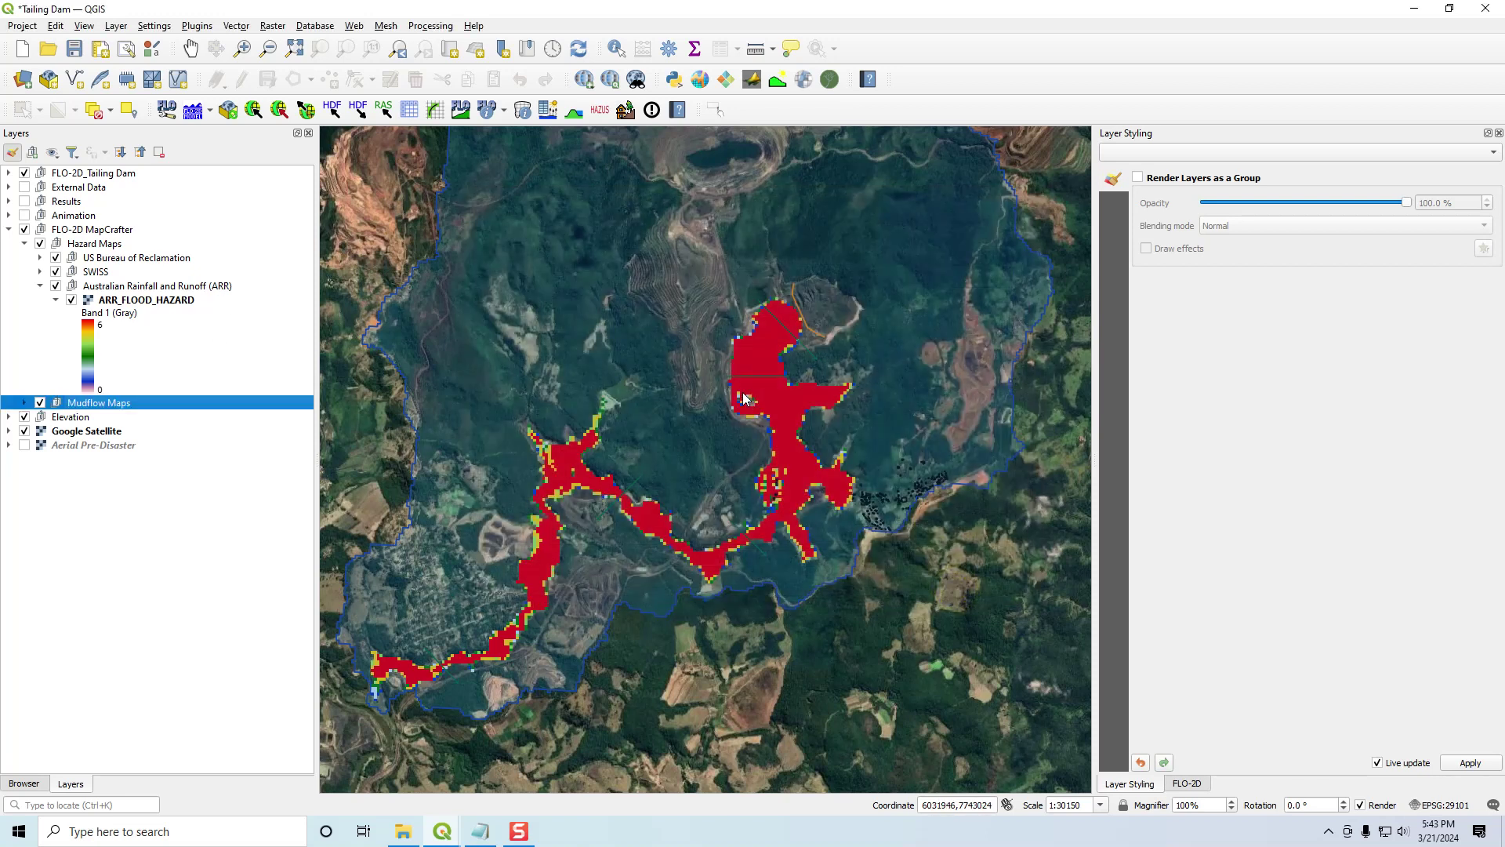
- Identify the mudflow raster values at the edge of the flow area near the dam, with the Mudflow Maps group selected
left_click(617, 49)
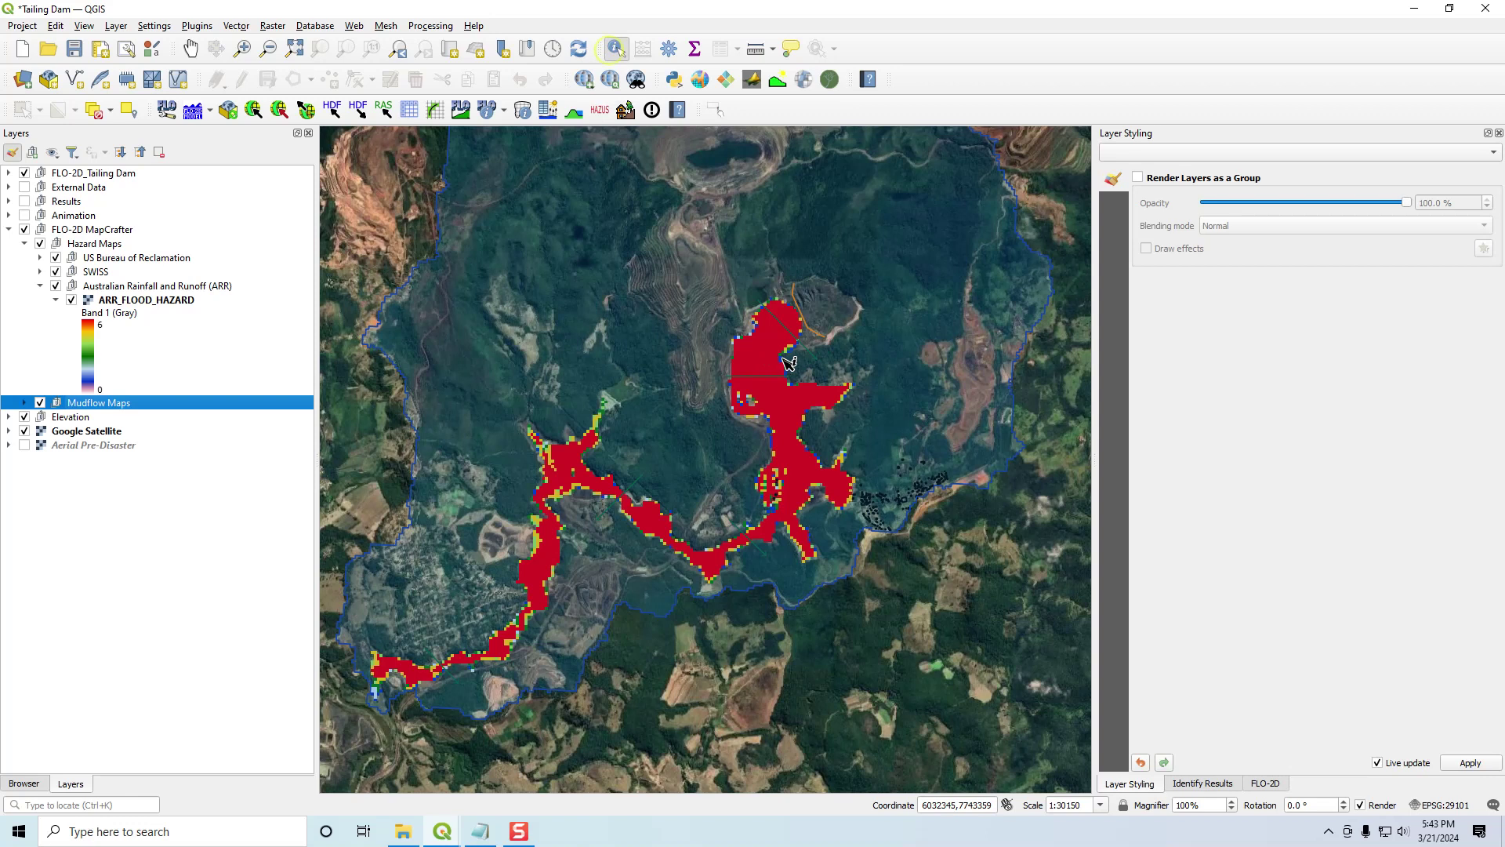
scroll(791, 358, "up", 1)
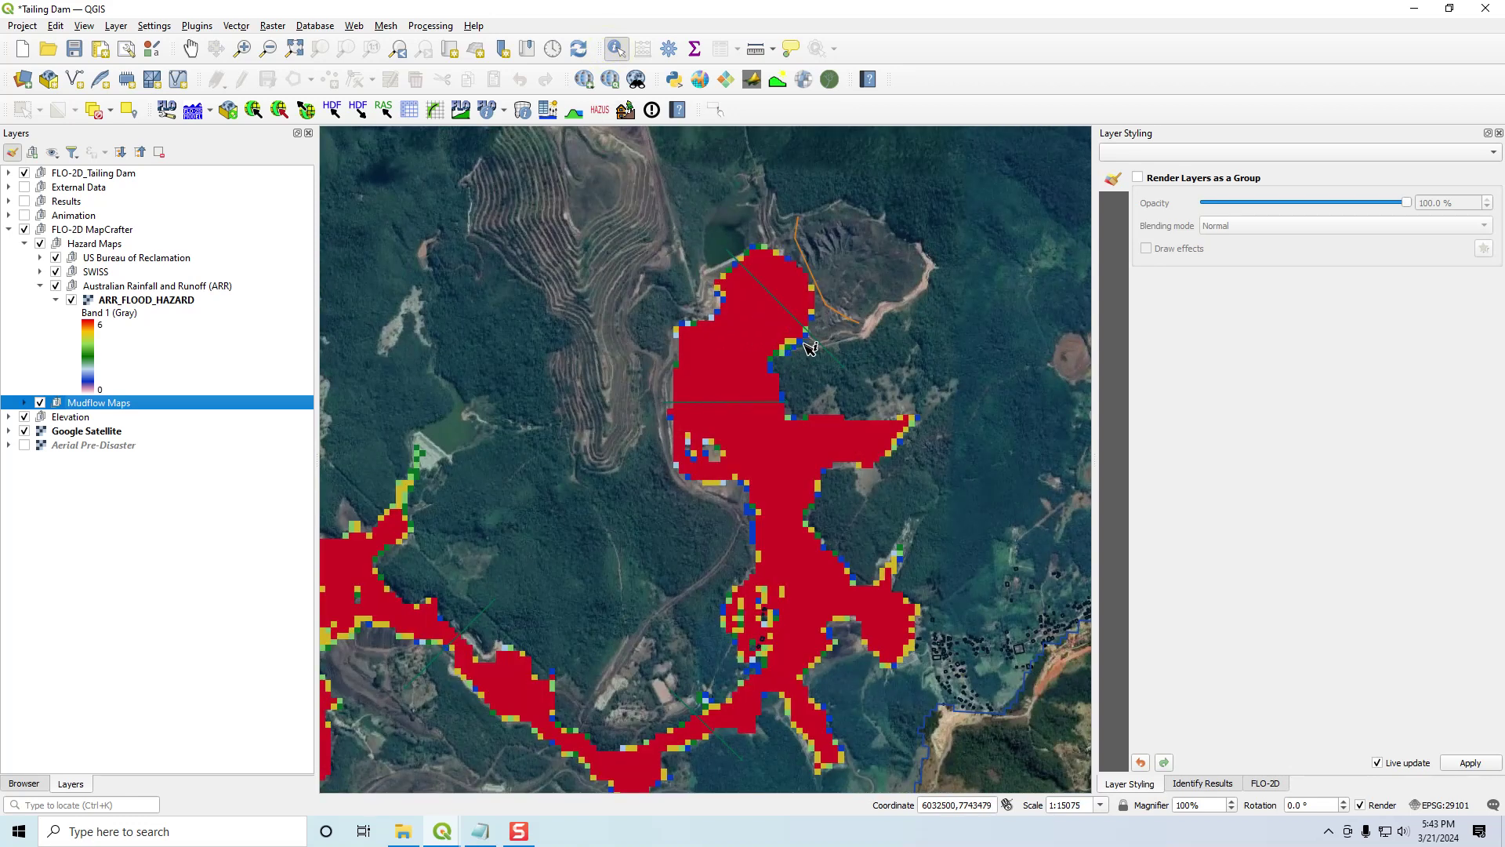
left_click(807, 348)
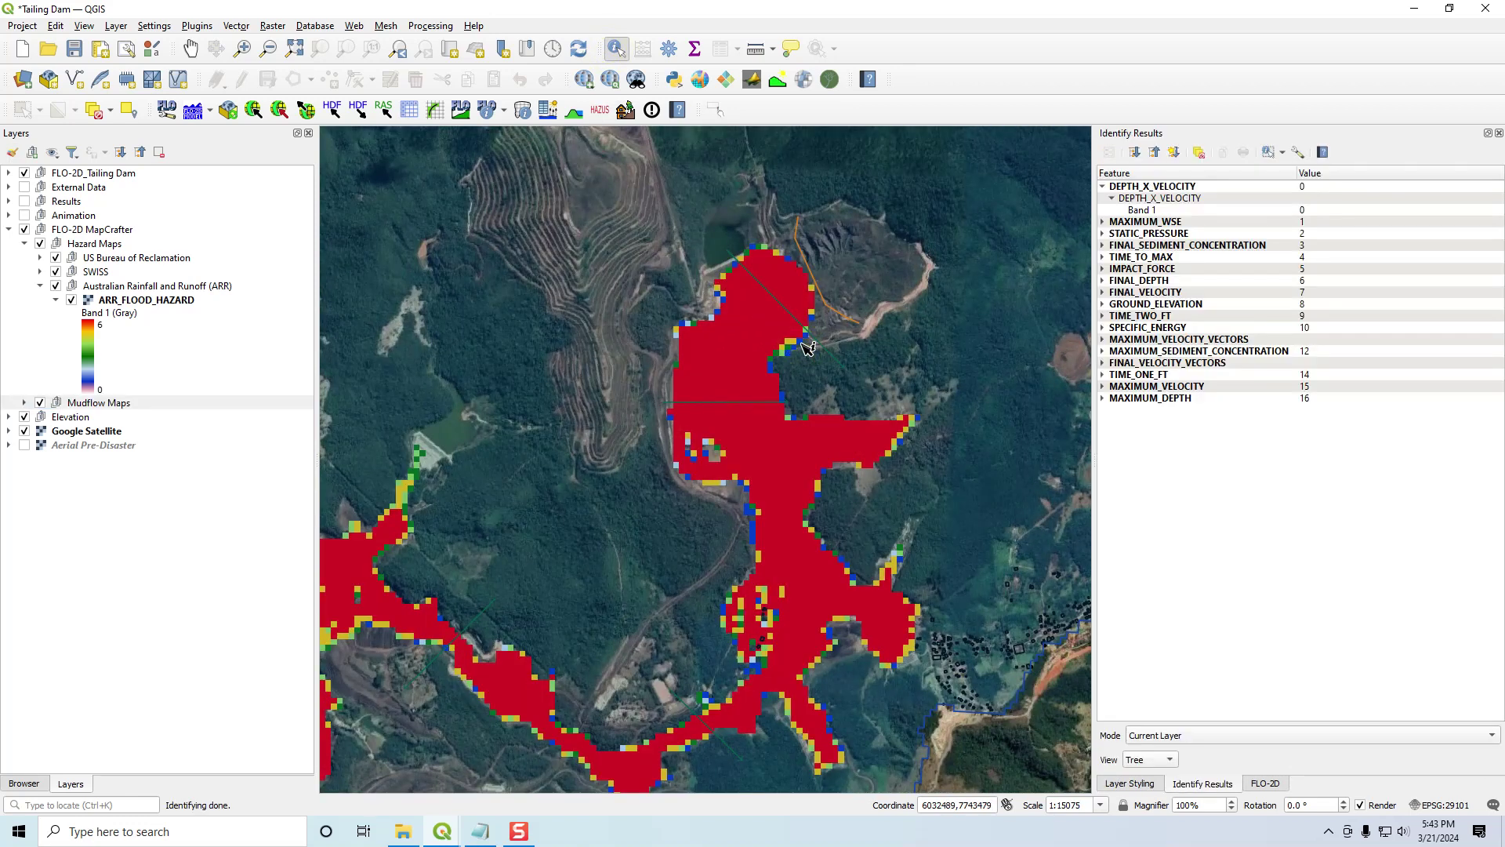
scroll(808, 347, "up", 2)
left_click(801, 334)
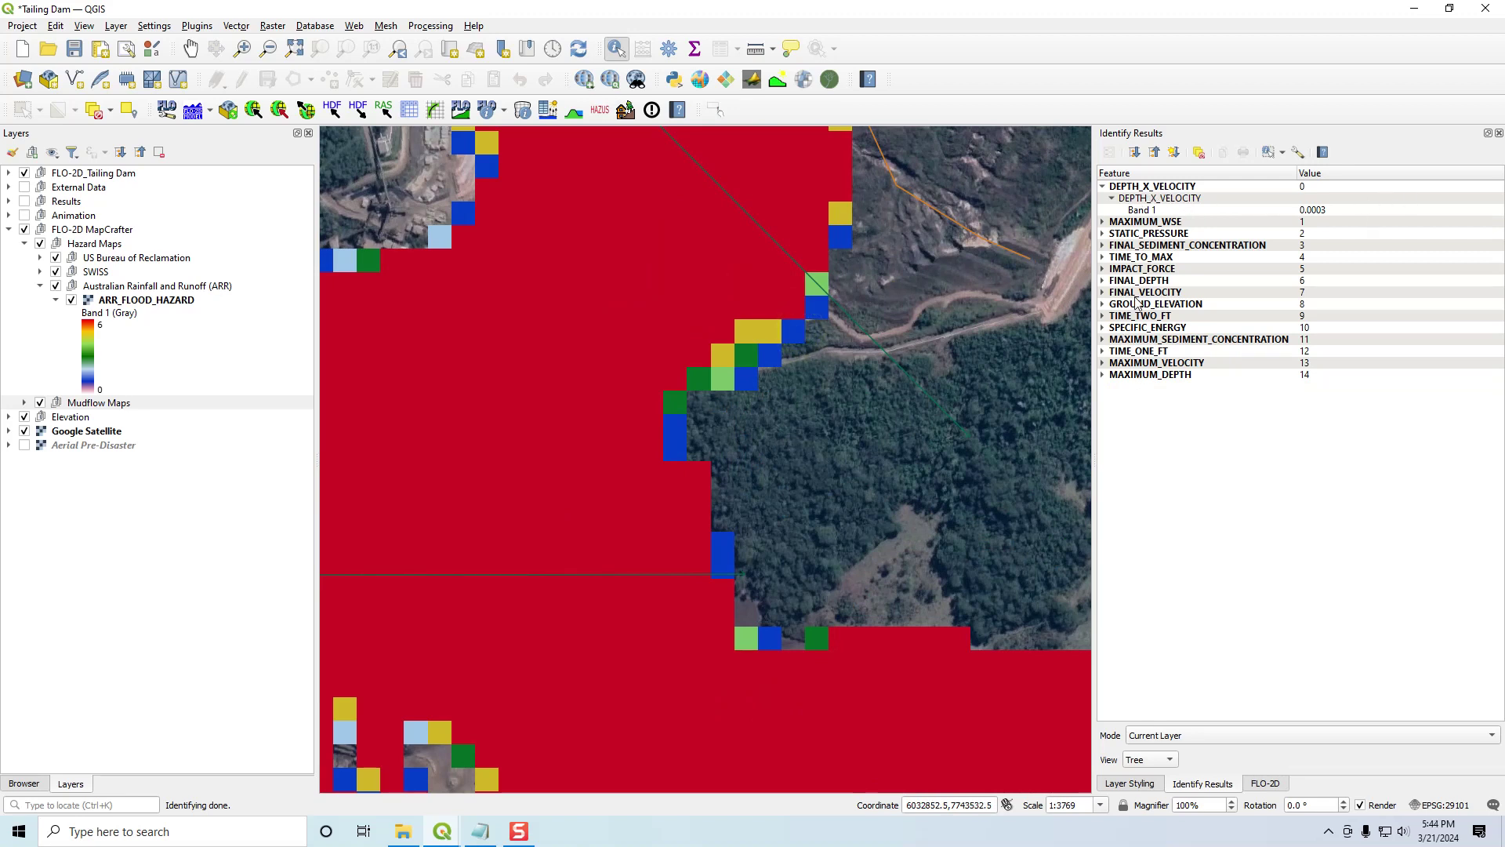
- Identify the ARR_FLOOD_HAZARD values of a blue edge cell, a red interior cell and a yellow edge cell
left_click(118, 301)
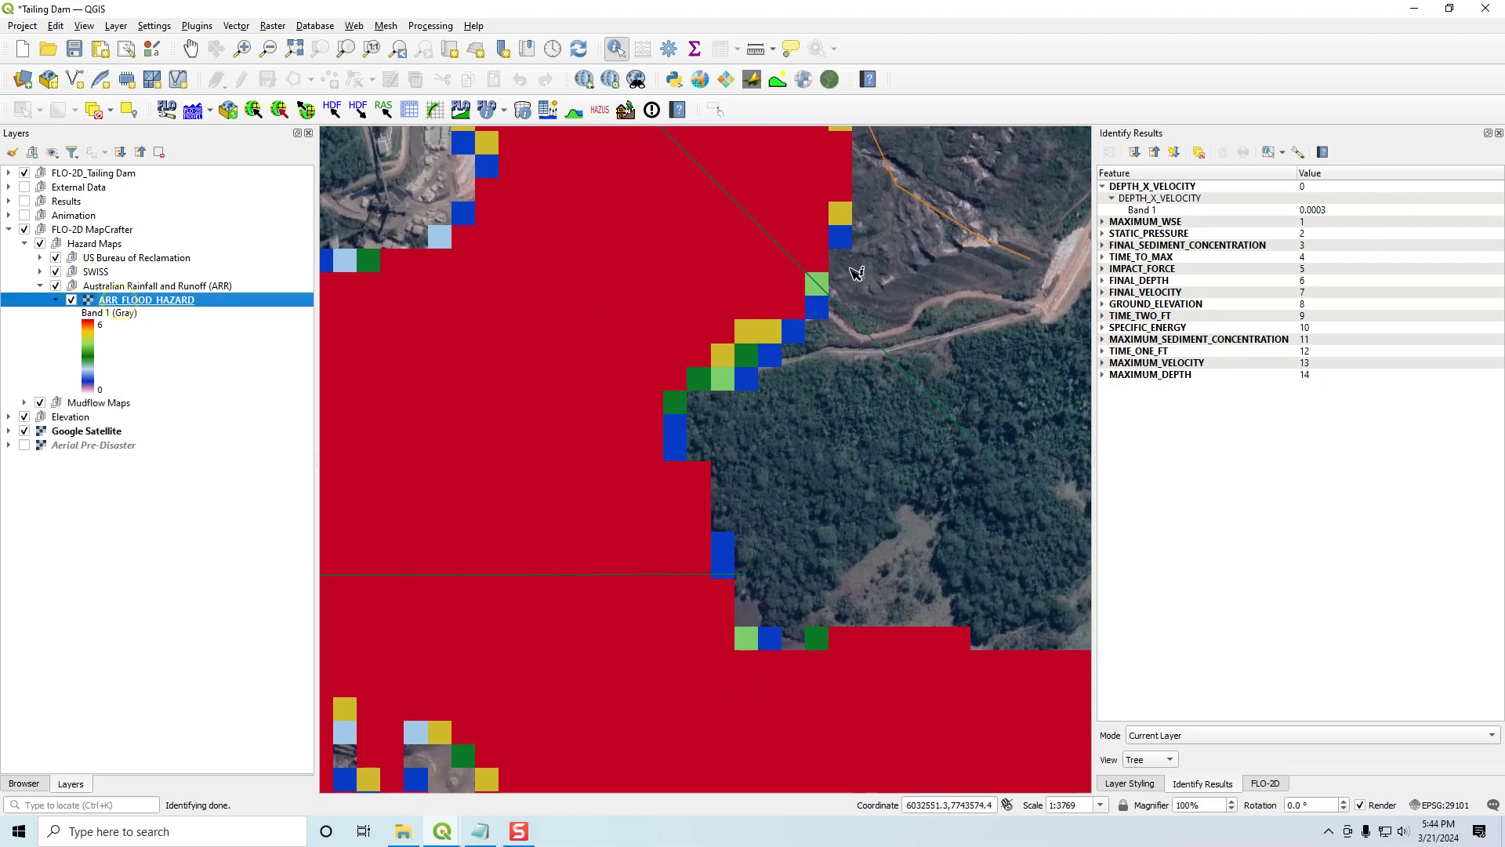
left_click(820, 306)
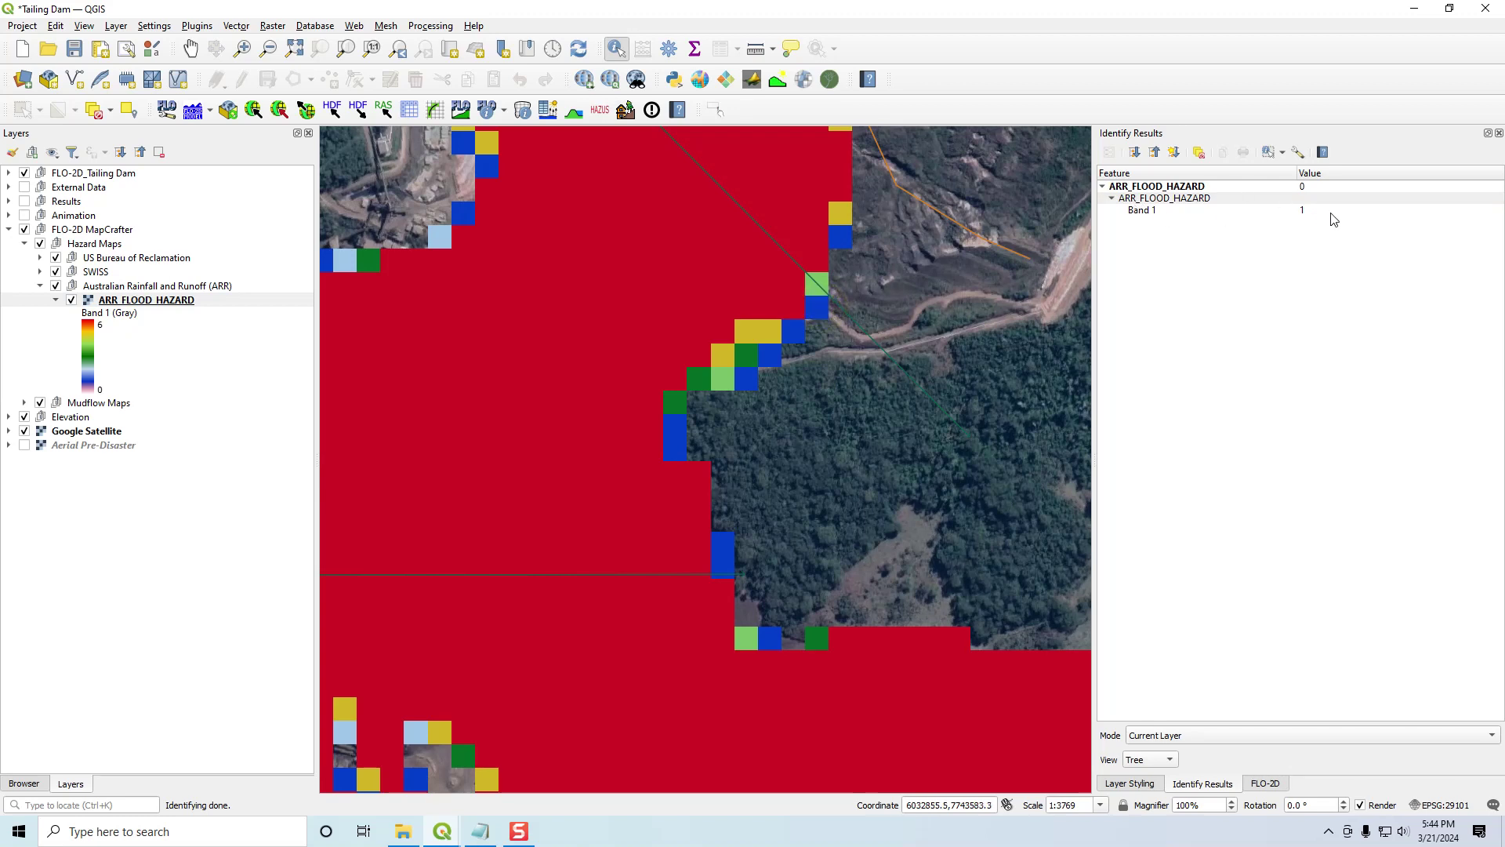
left_click(714, 235)
scroll(658, 335, "down", 1)
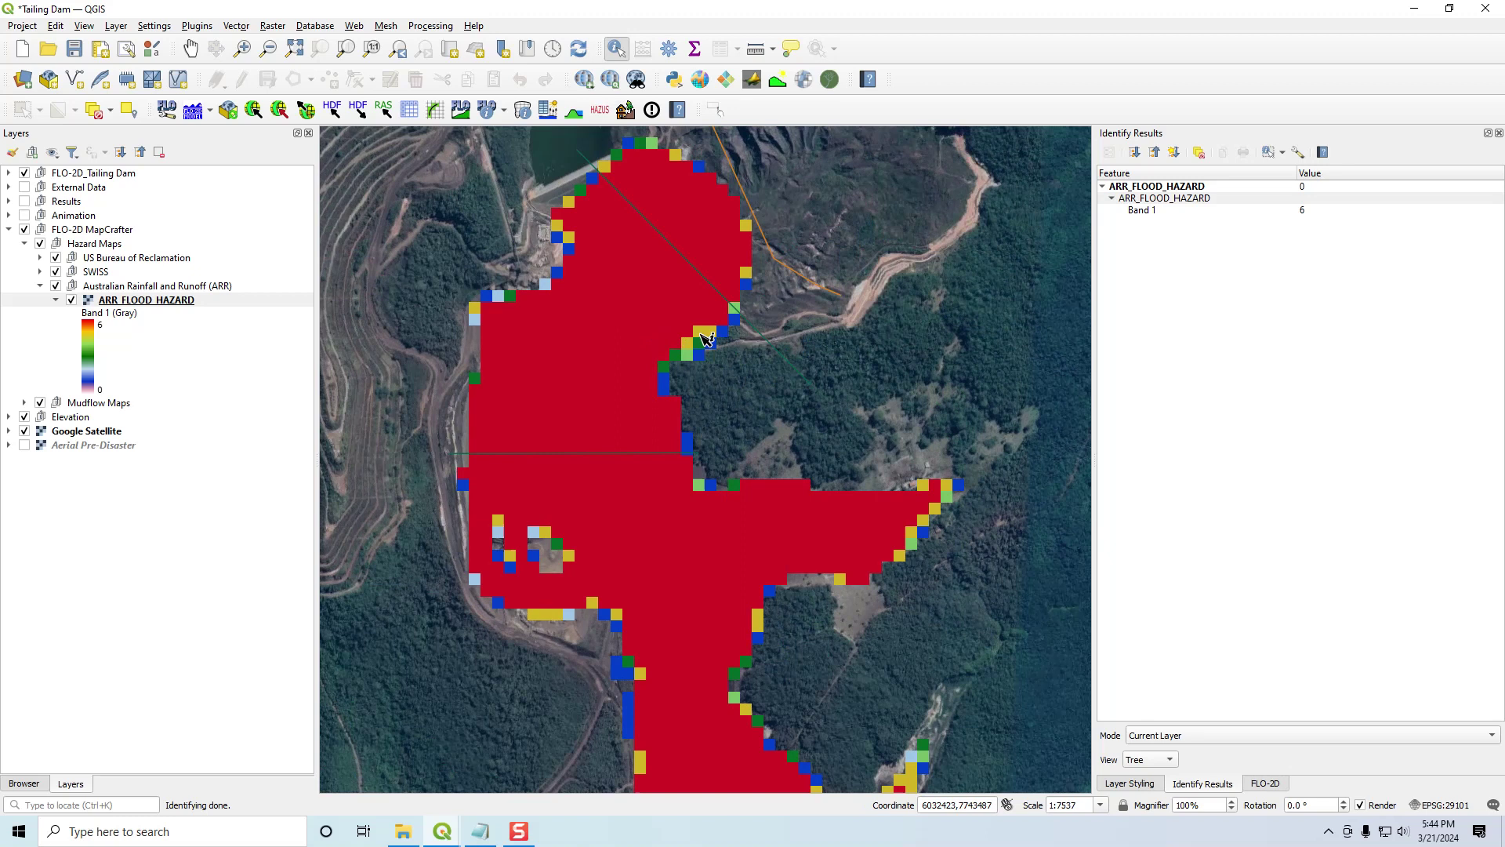
left_click(703, 334)
- Hide ARR_FLOOD_HAZARD and show the SWISS_DEBRIS_INTENSITY layer of the SWISS hazard maps with its legend expanded
left_click(70, 300)
left_click(53, 300)
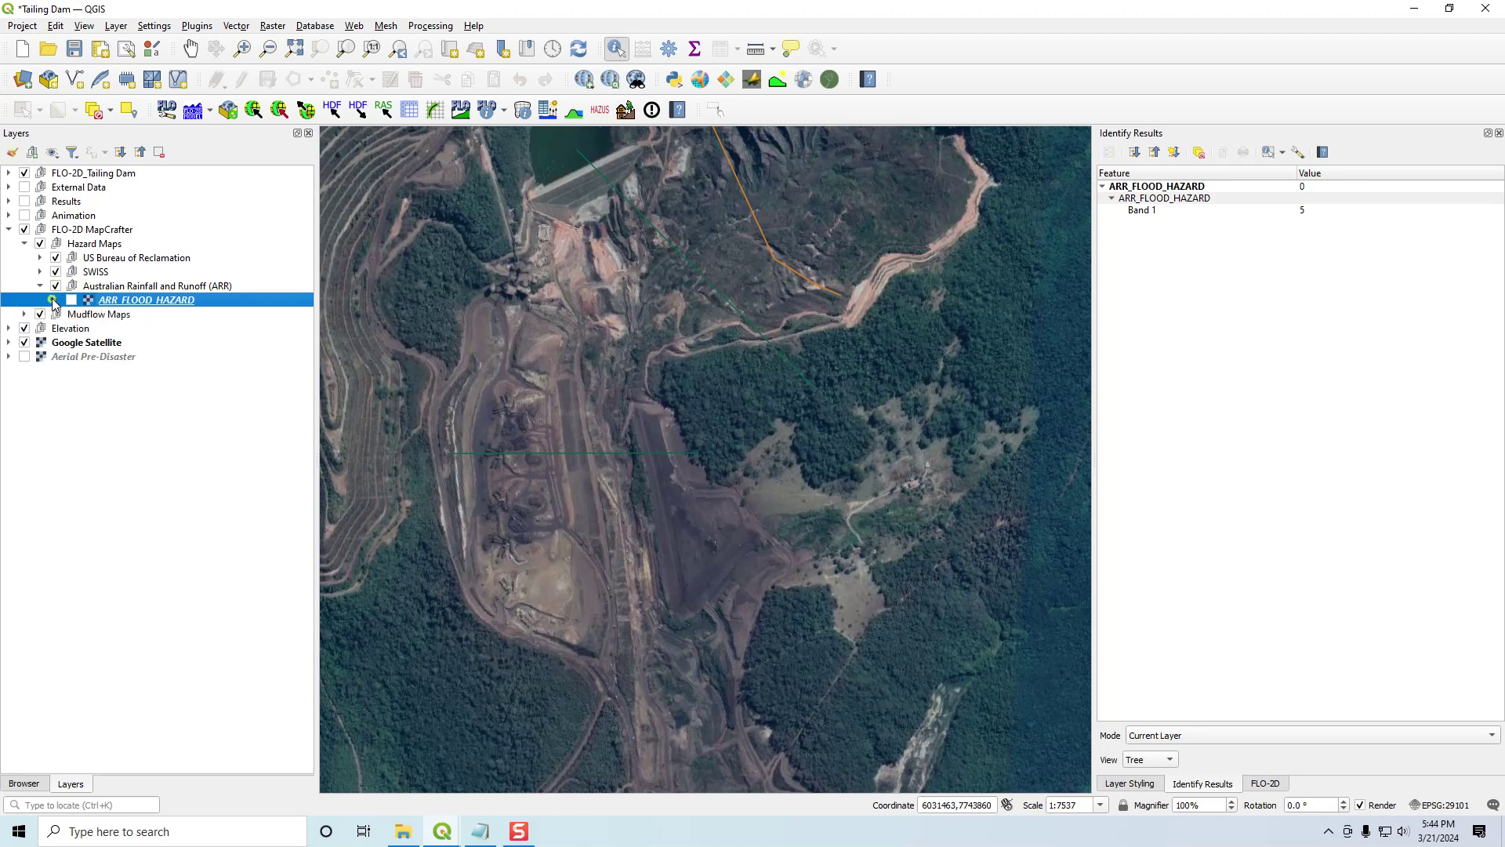
left_click(40, 272)
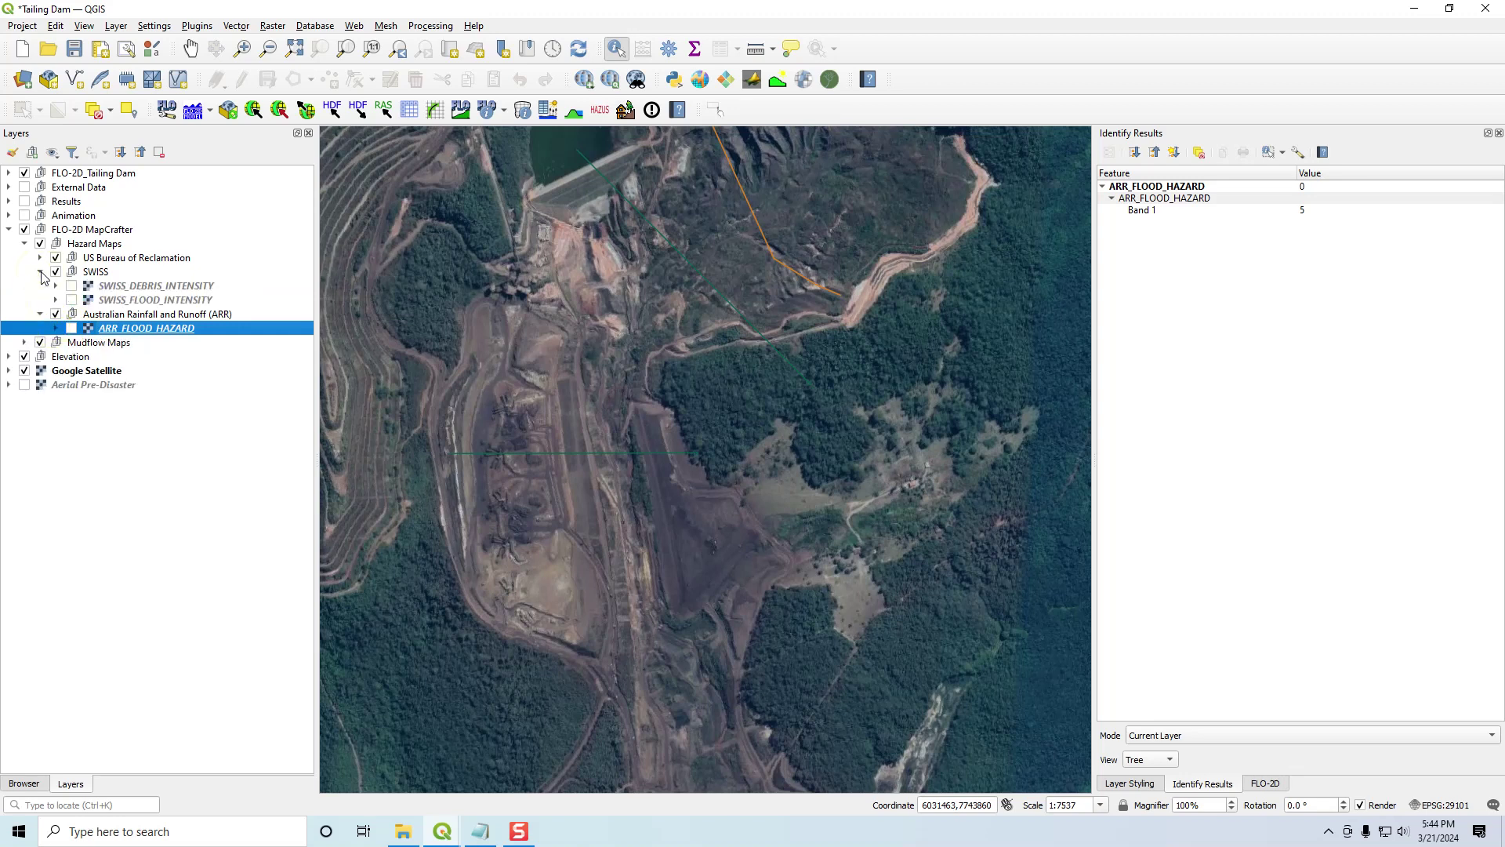
scroll(566, 433, "down", 1)
left_click_drag(564, 433, 720, 384)
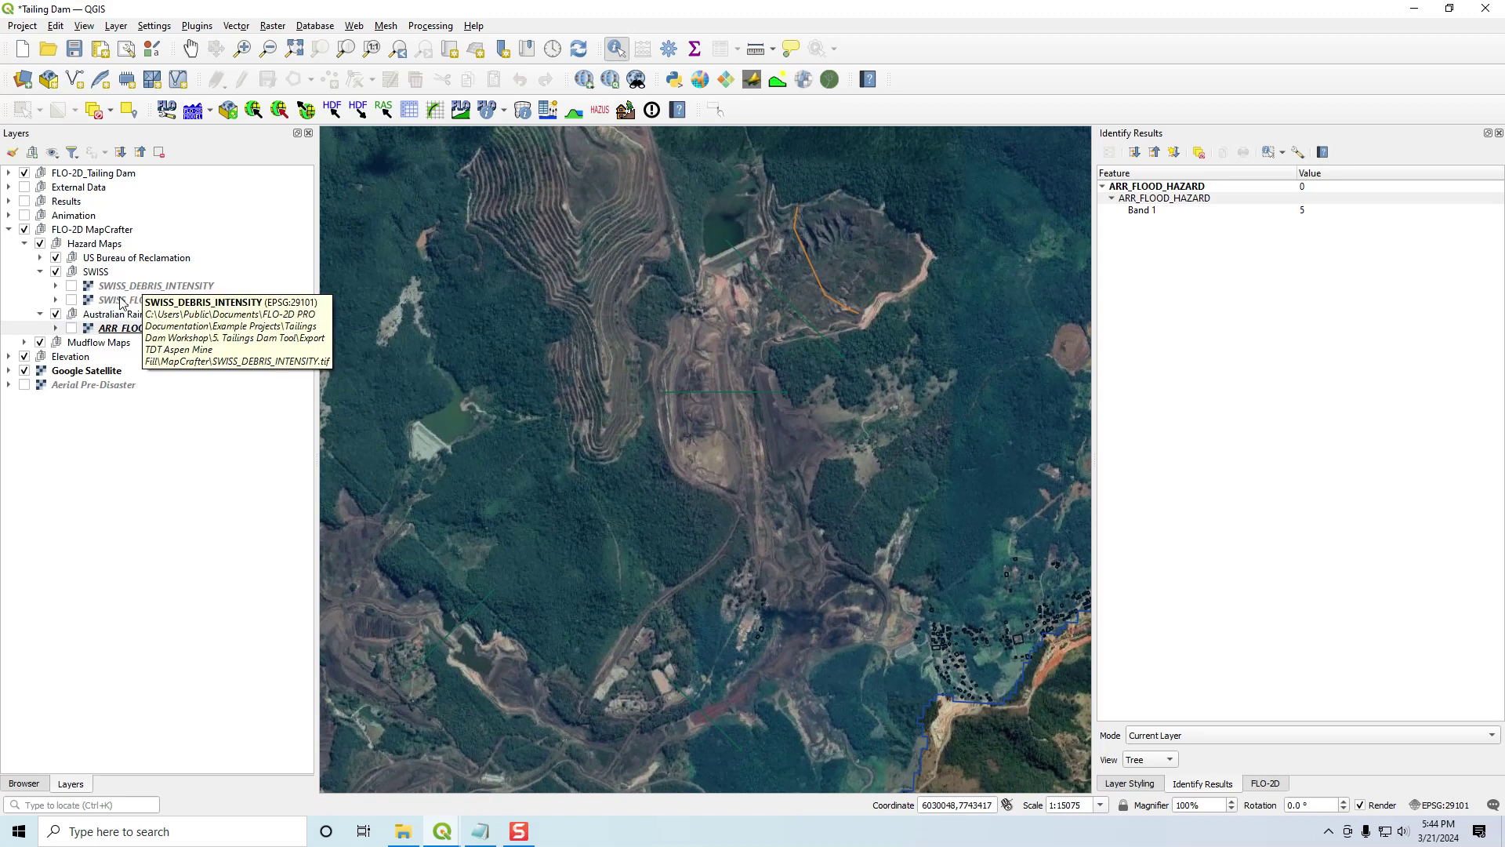
left_click(71, 286)
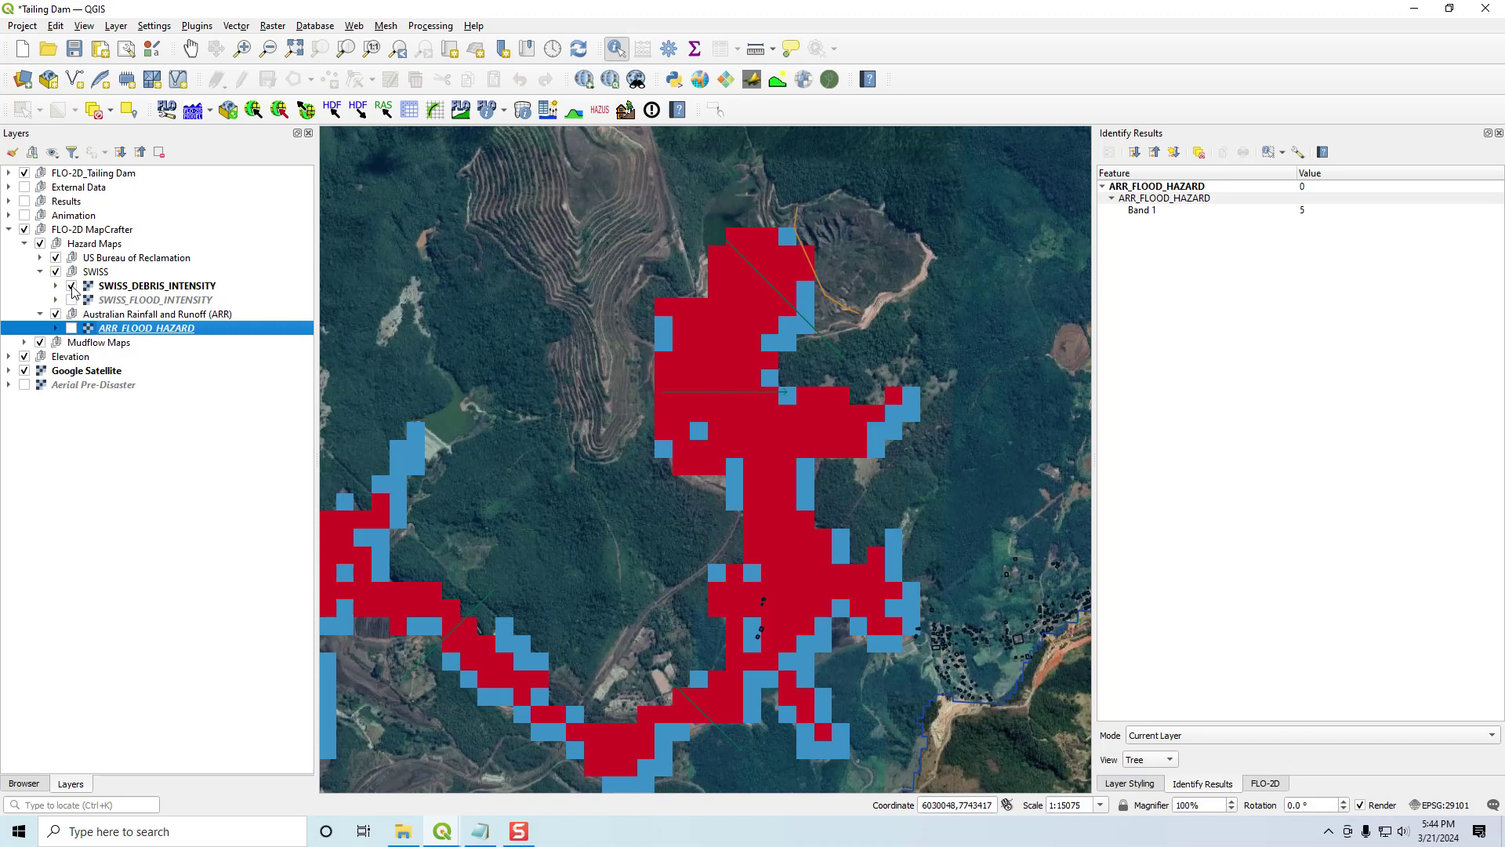
left_click(55, 285)
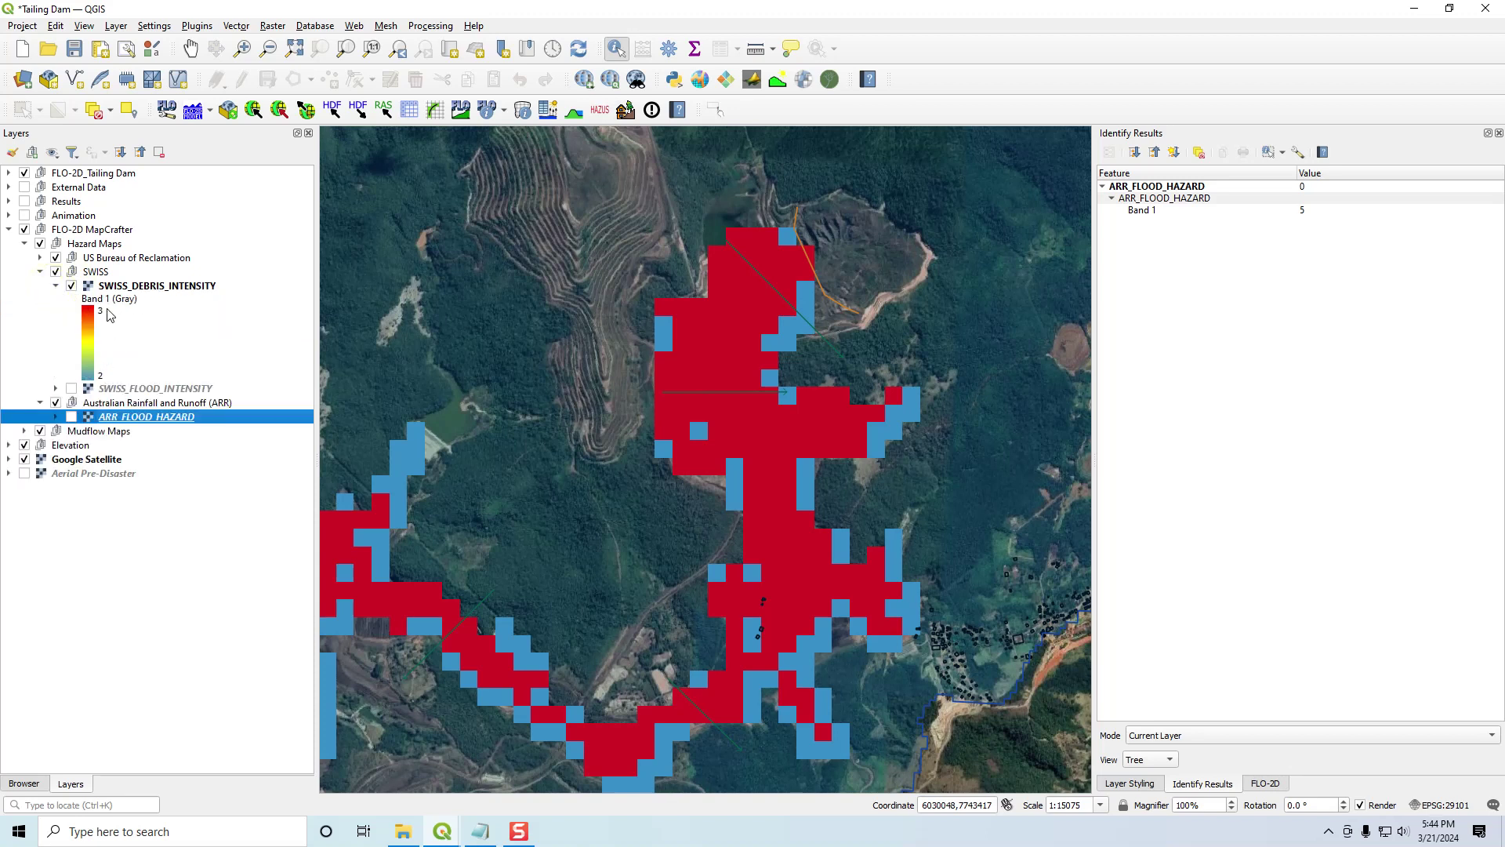
- Check the SWISS_DEBRIS_INTENSITY color classes without changing them, and put away the layer and its SWISS group
double_click(120, 287)
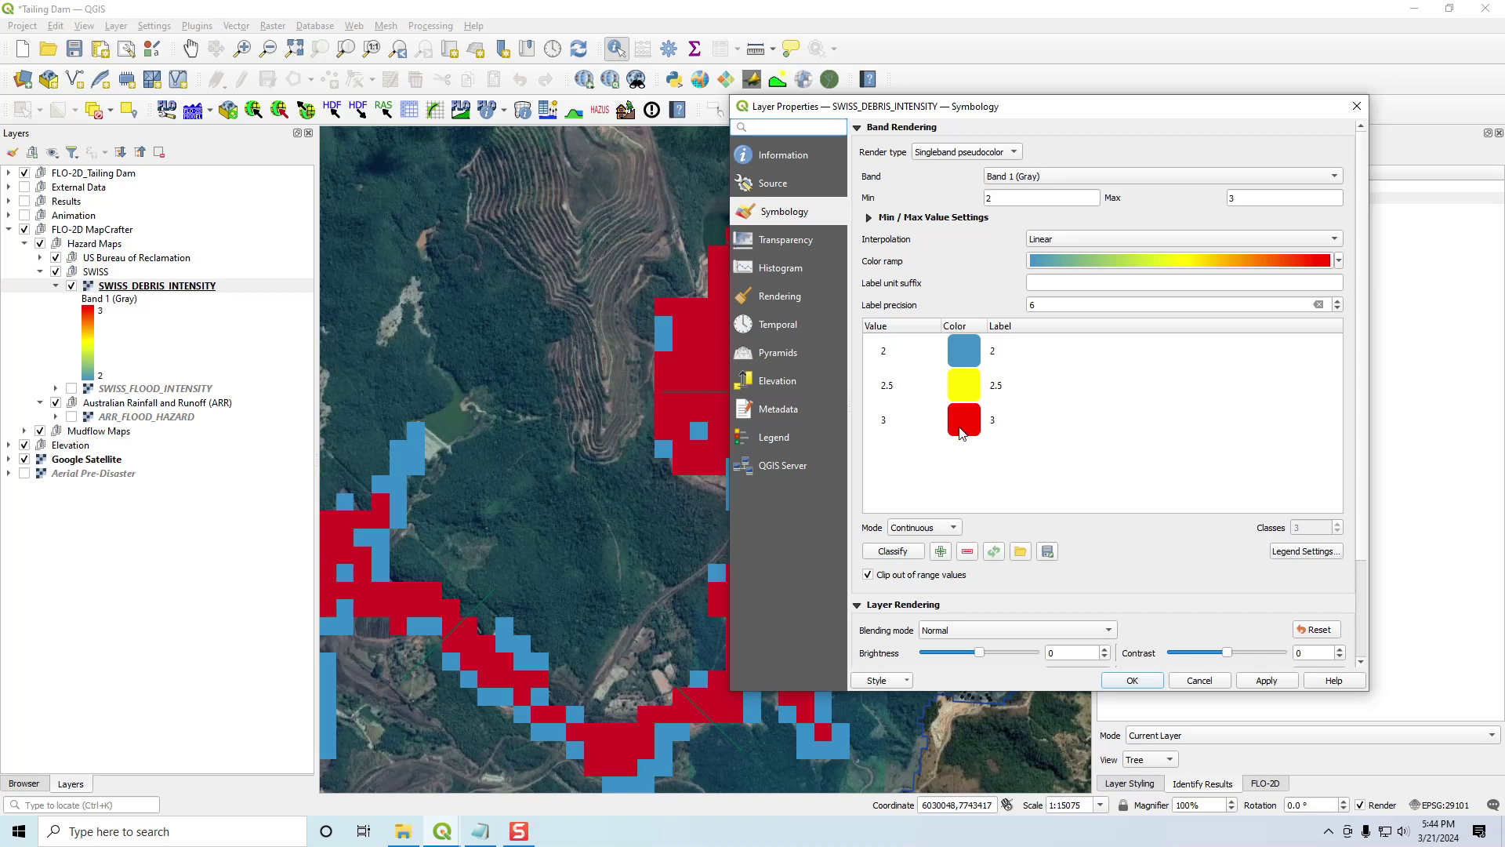
left_click(1207, 678)
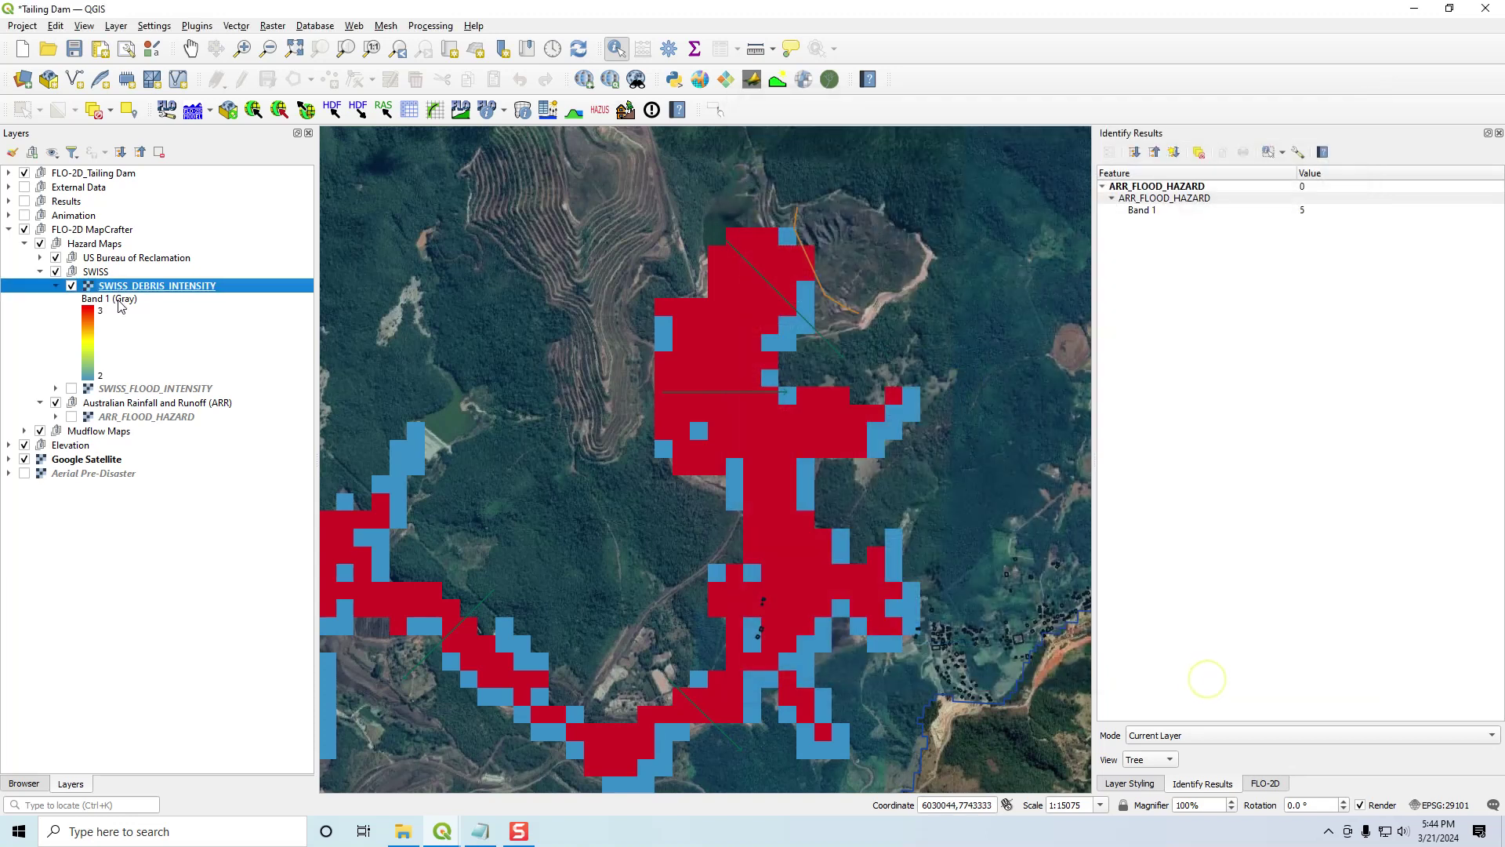
left_click(71, 285)
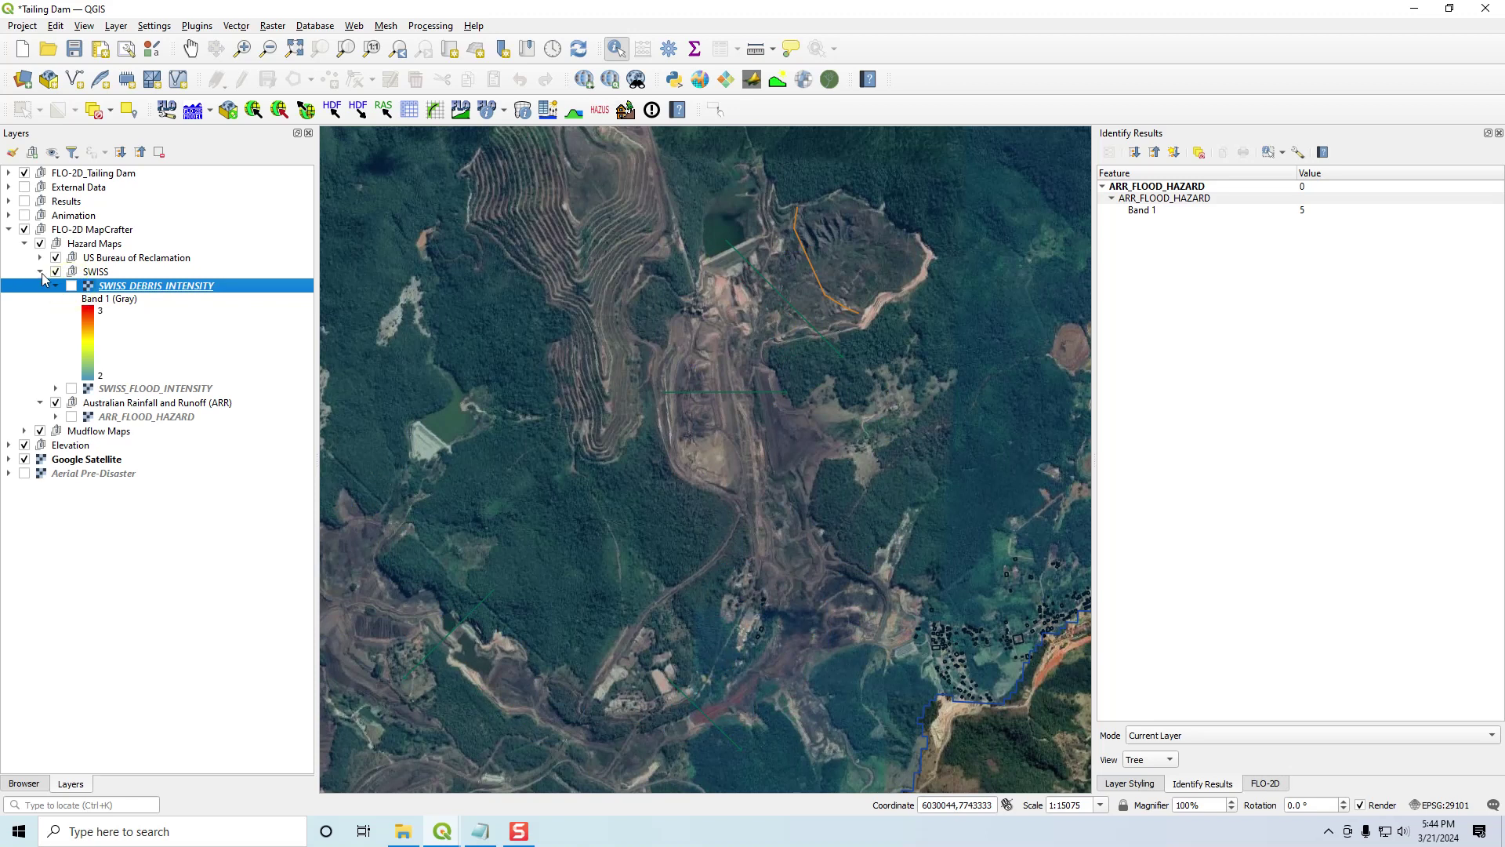
left_click(40, 272)
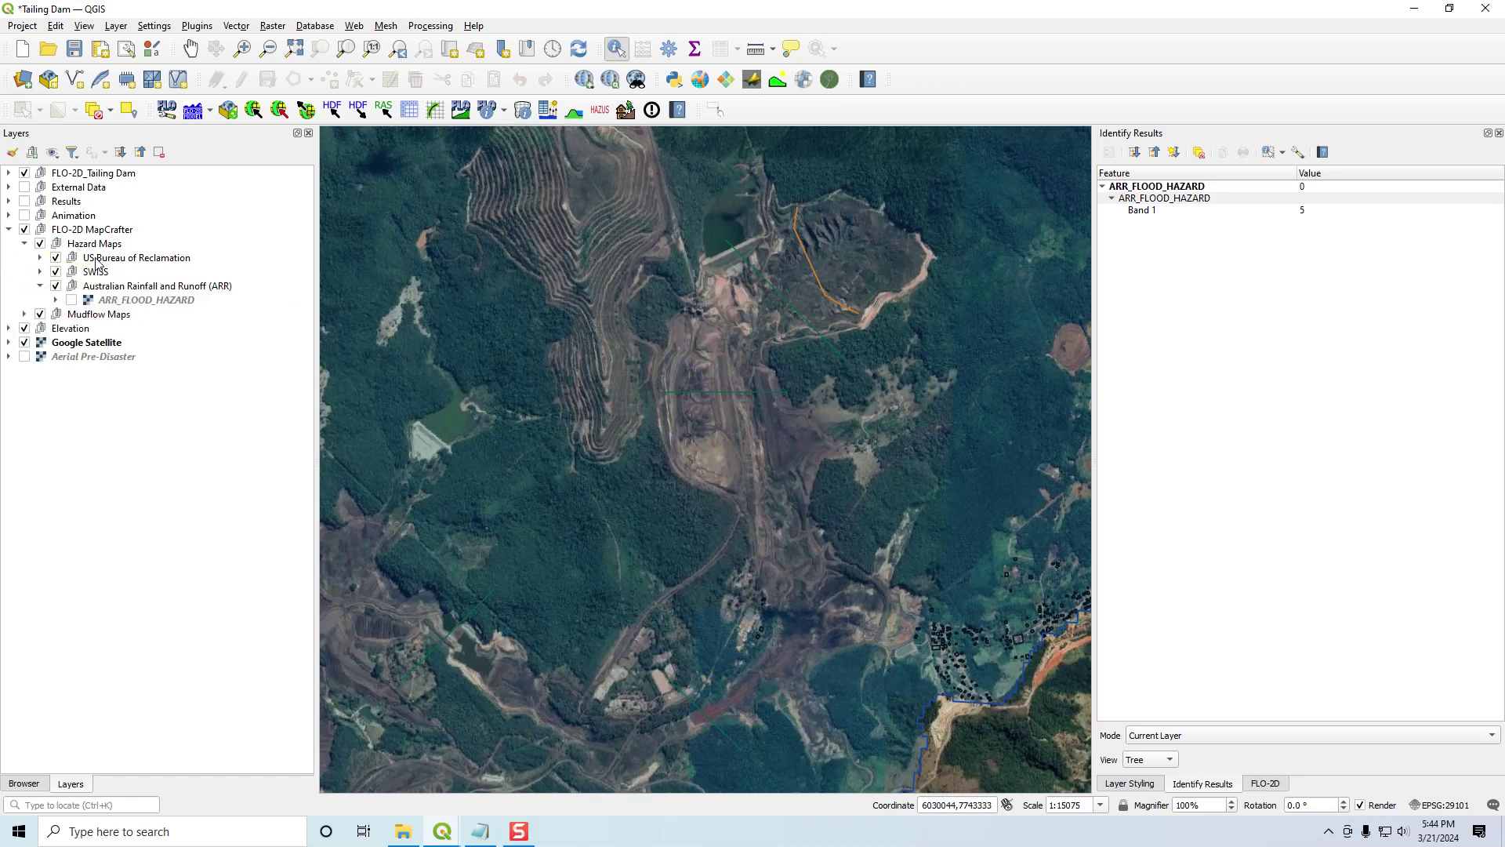
- Show the USBR_ADULTS_HAZARD layer of the US Bureau of Reclamation hazard maps with its legend expanded
left_click(40, 257)
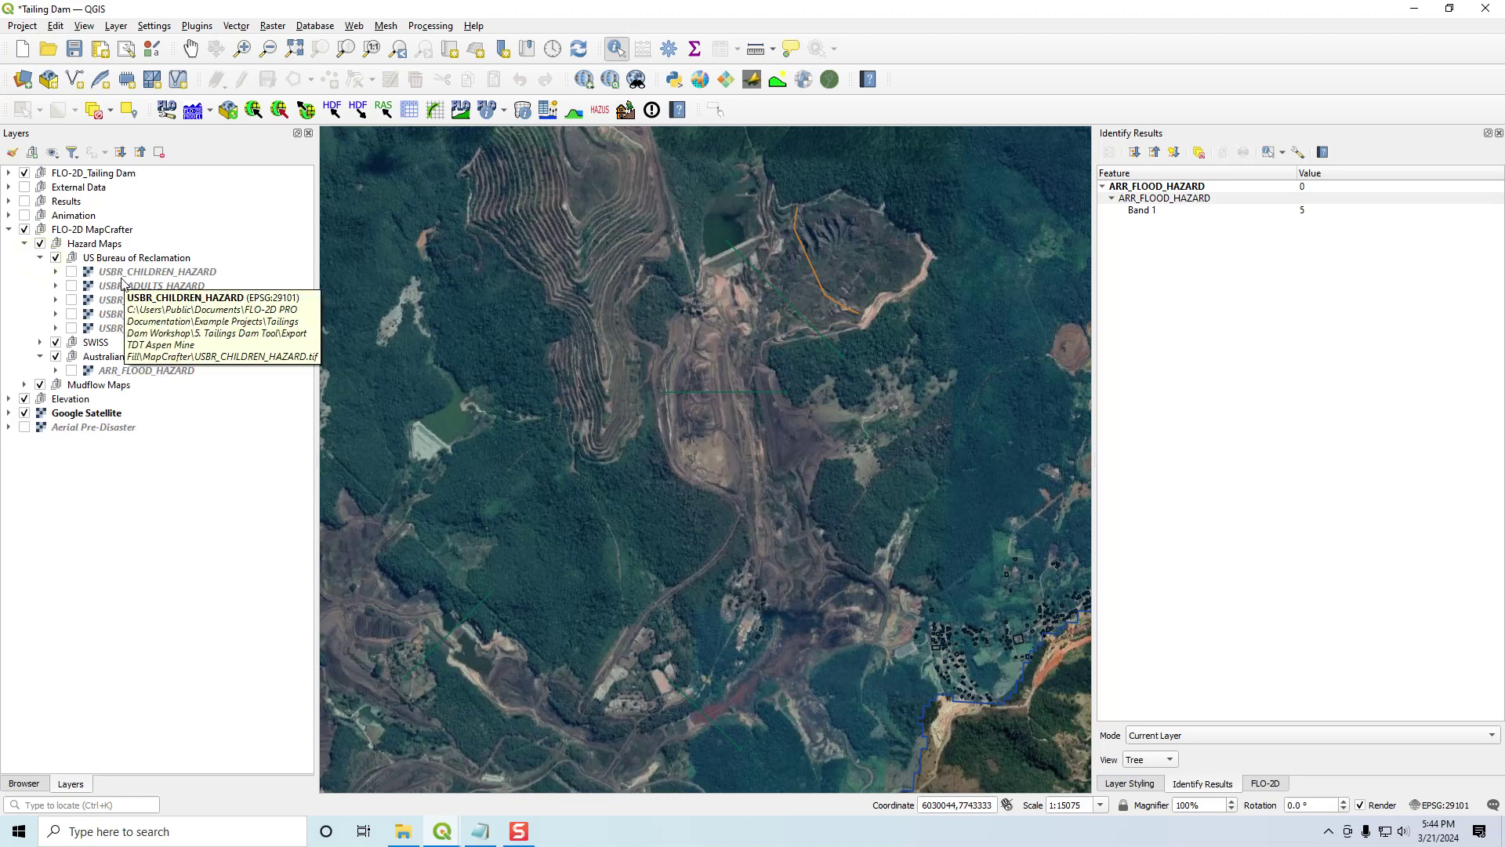
left_click(71, 286)
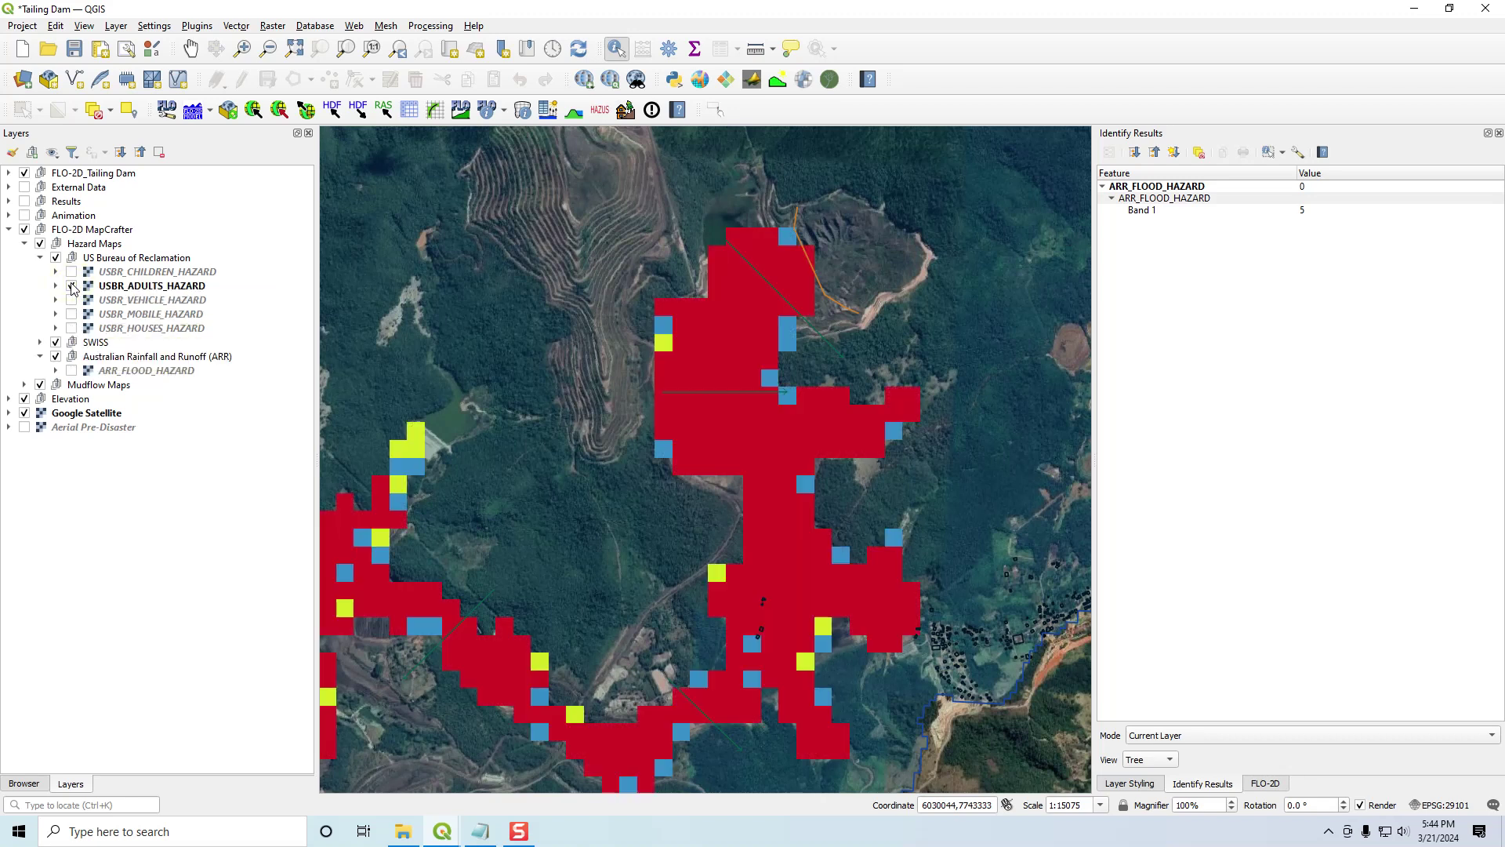
left_click(55, 285)
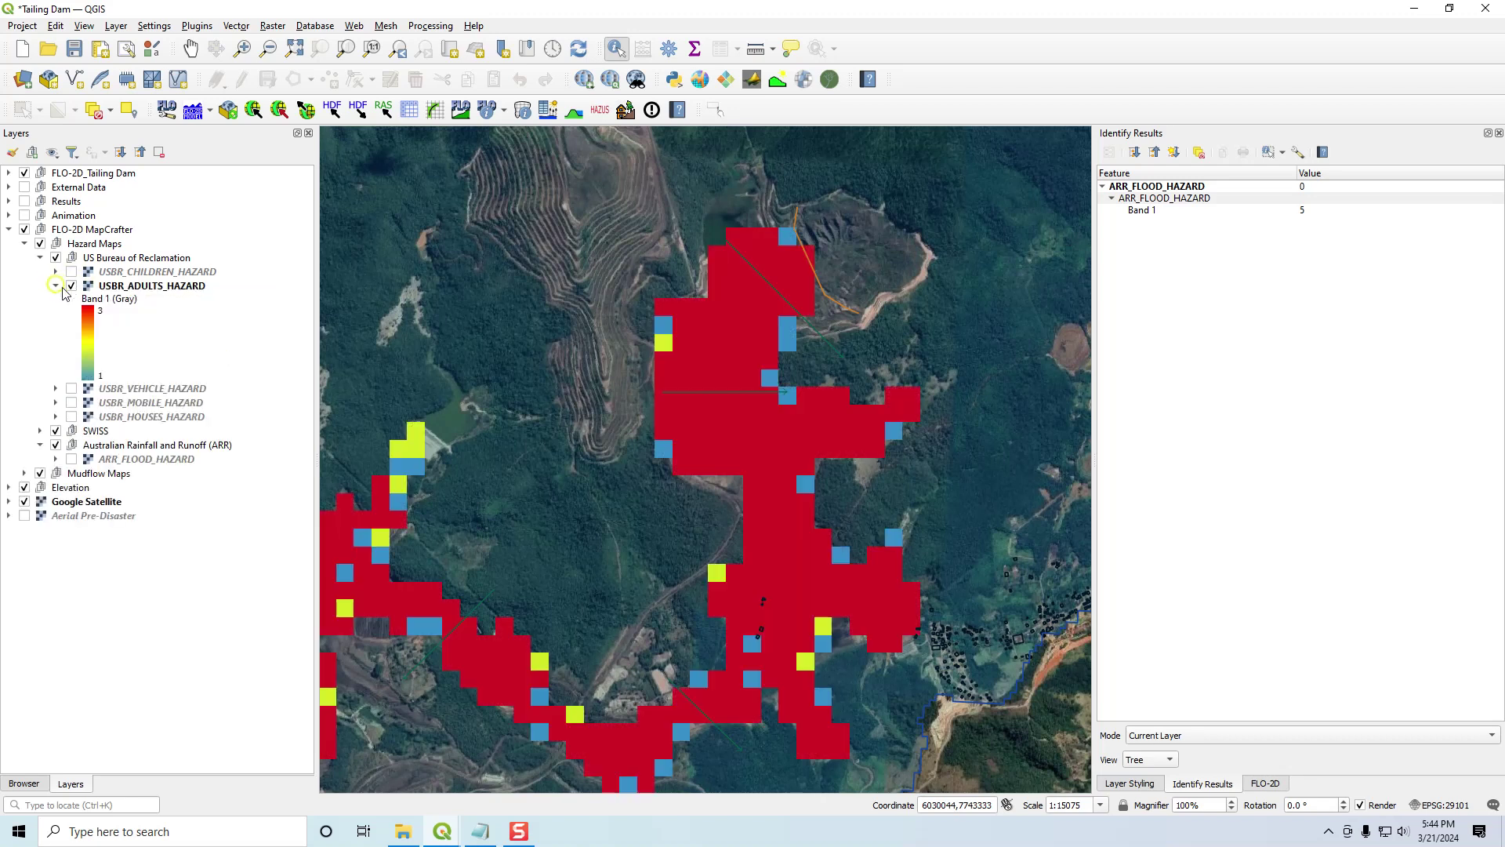
- Set the color of class value 1 to yellow in the USBR_ADULTS_HAZARD symbology
double_click(108, 286)
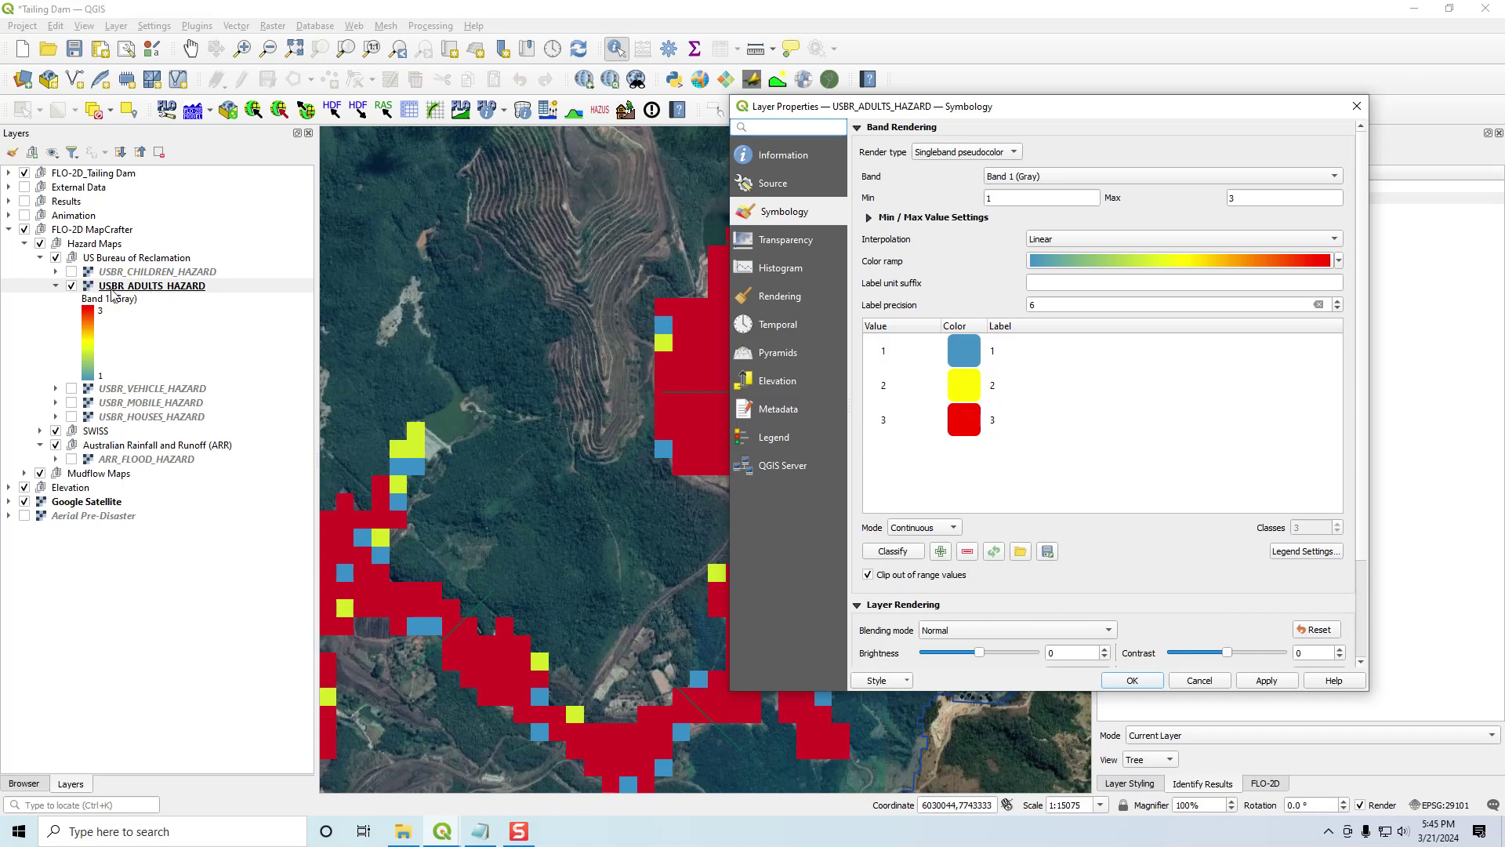
double_click(964, 359)
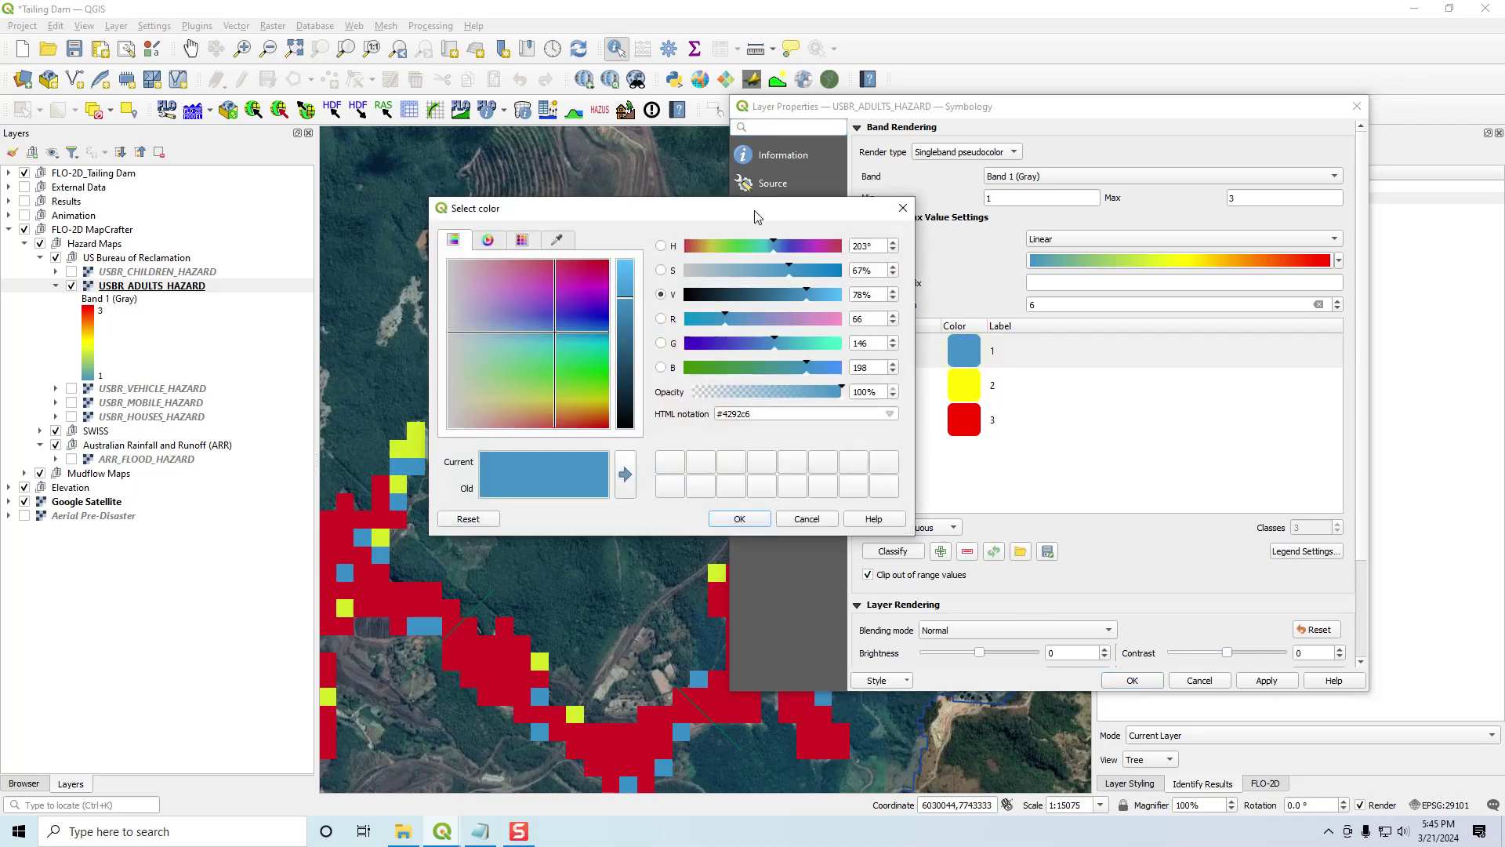
left_click_drag(756, 216, 642, 238)
left_click_drag(656, 435, 606, 435)
type("yellow")
key("Return")
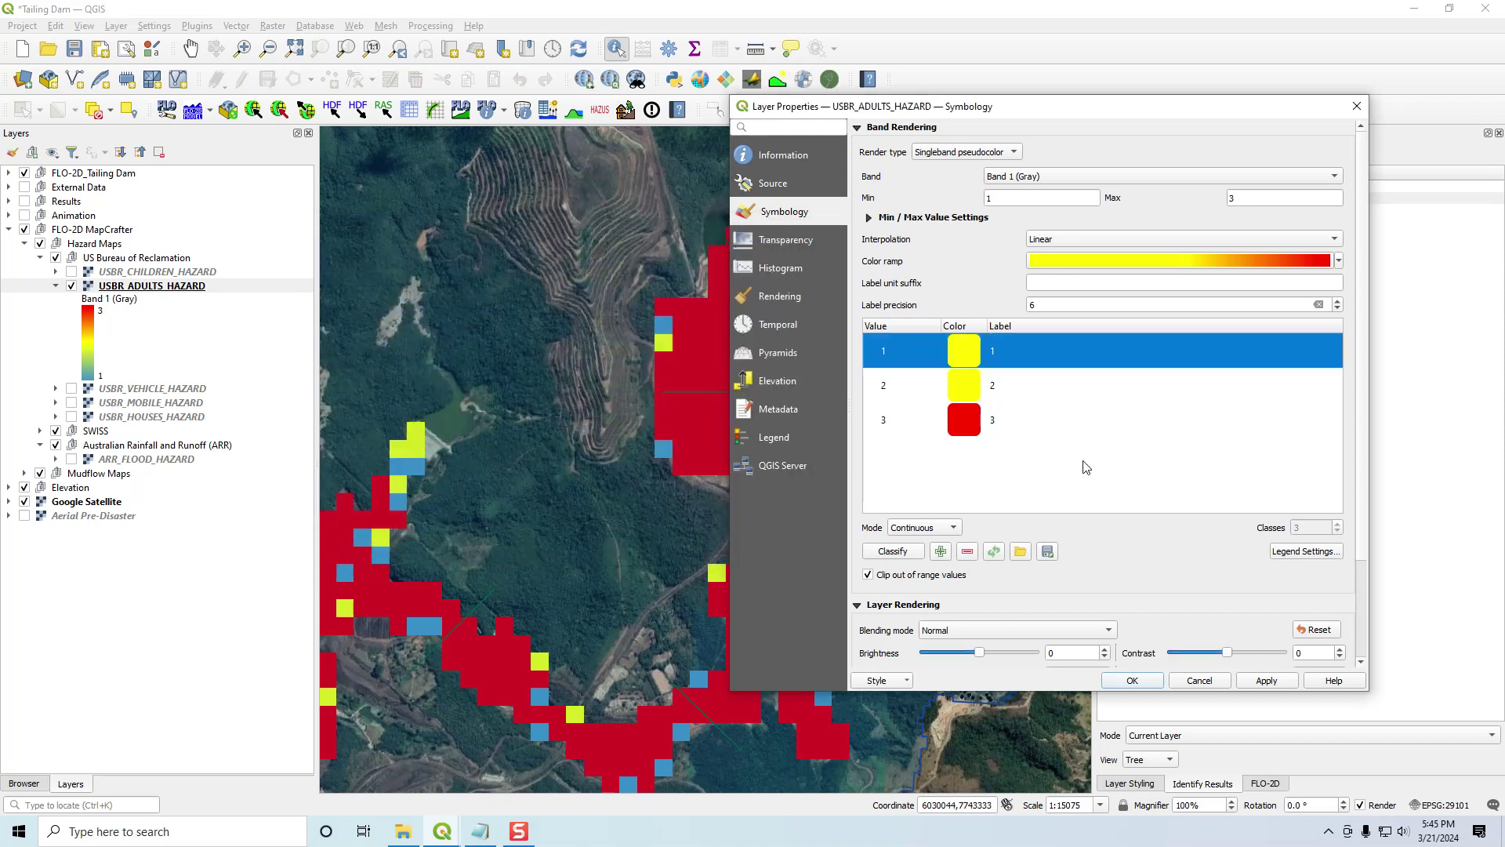
- Set the color of class value 2 to orange and apply the symbology to USBR_ADULTS_HAZARD
double_click(972, 390)
left_click_drag(647, 437, 593, 438)
type("ora")
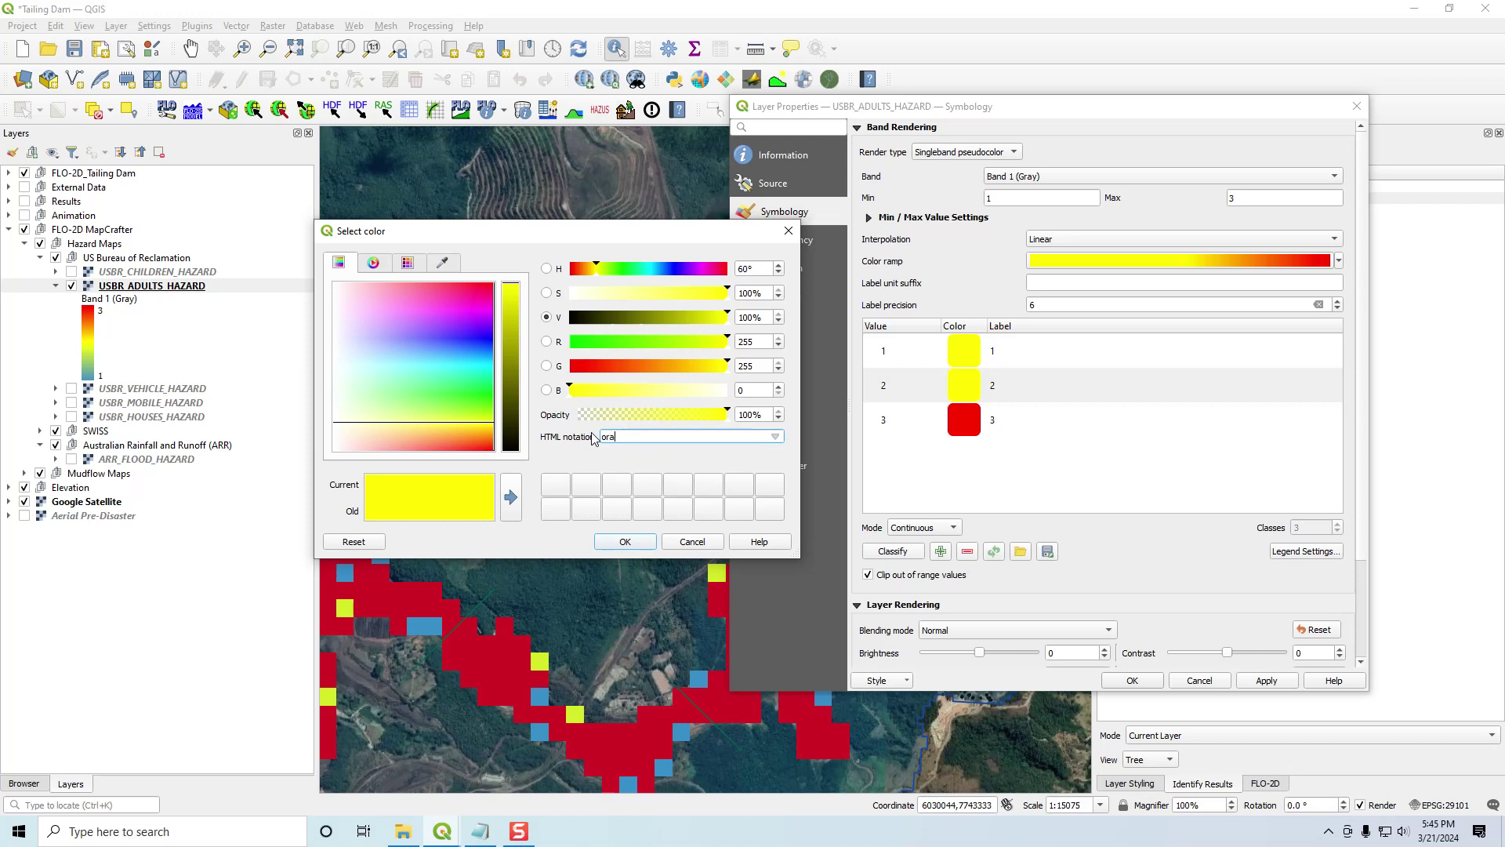
type("gge")
key("Return")
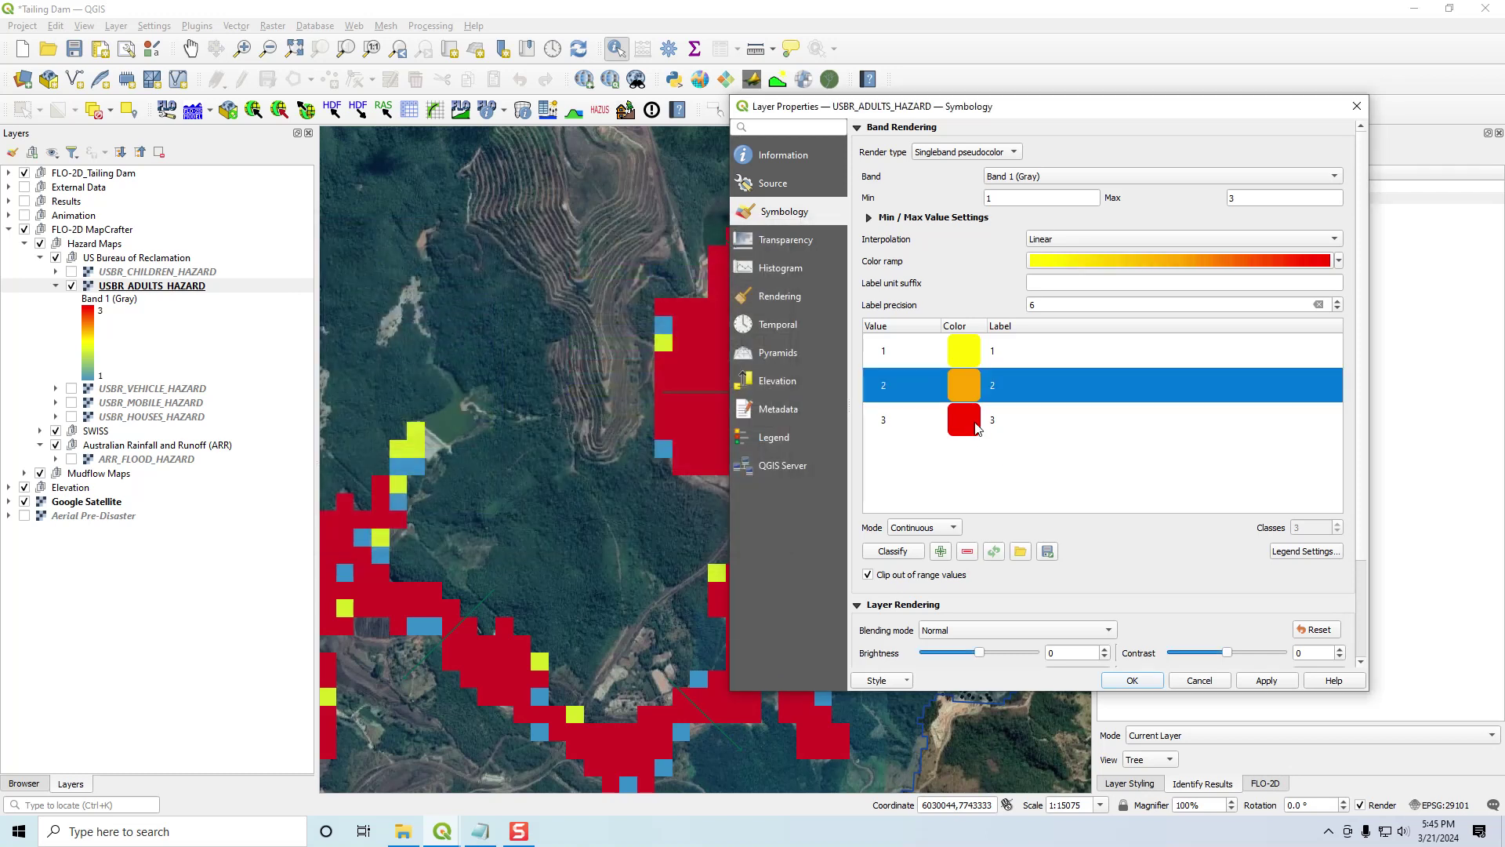
left_click(1266, 681)
left_click(1133, 680)
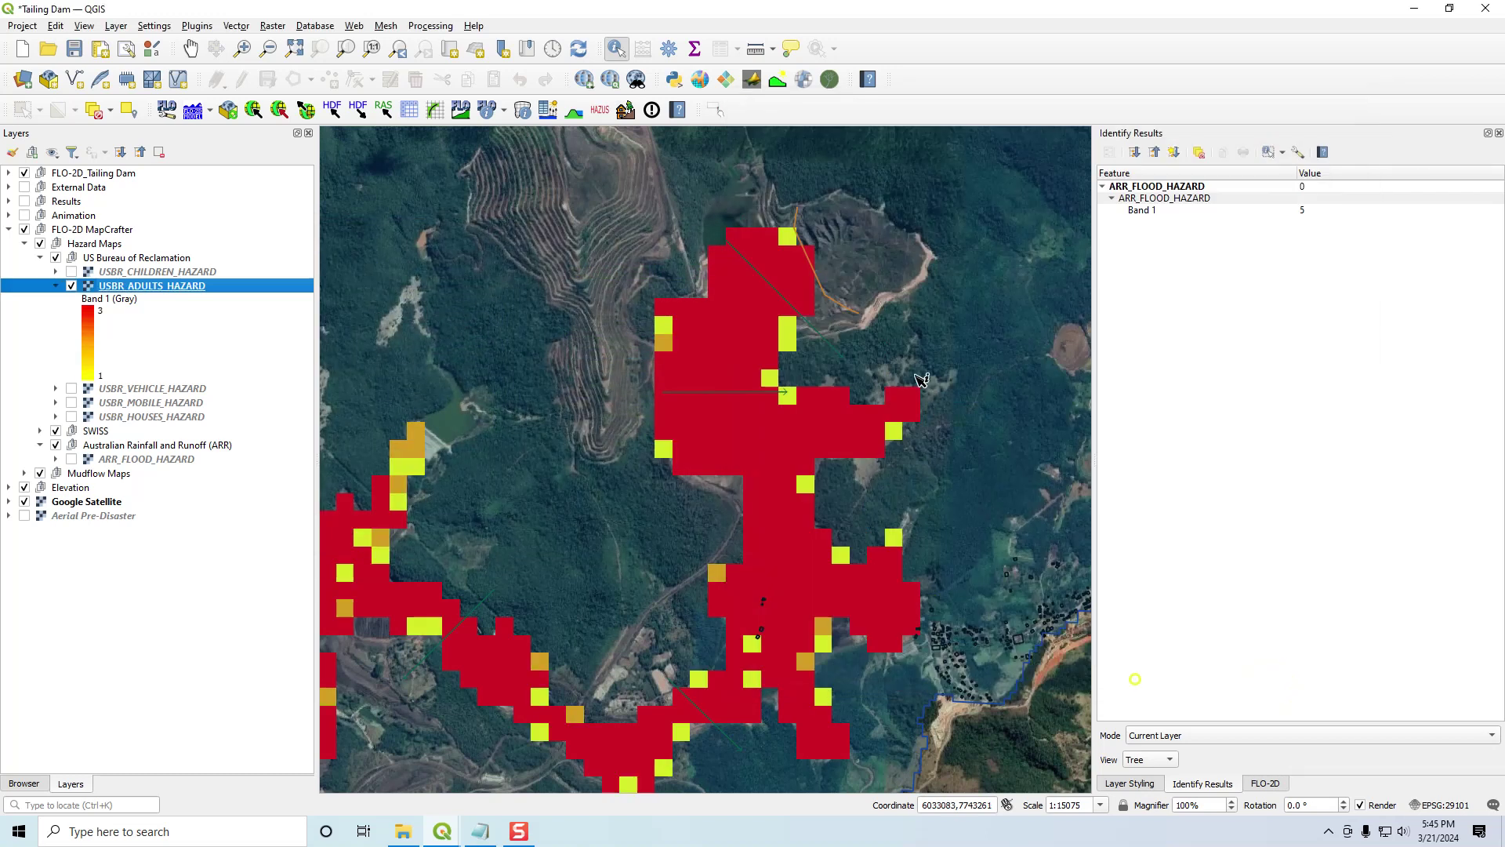
- Copy the USBR_ADULTS_HAZARD style onto the USBR children, vehicle, mobile and houses hazard layers
scroll(787, 462, "down", 1)
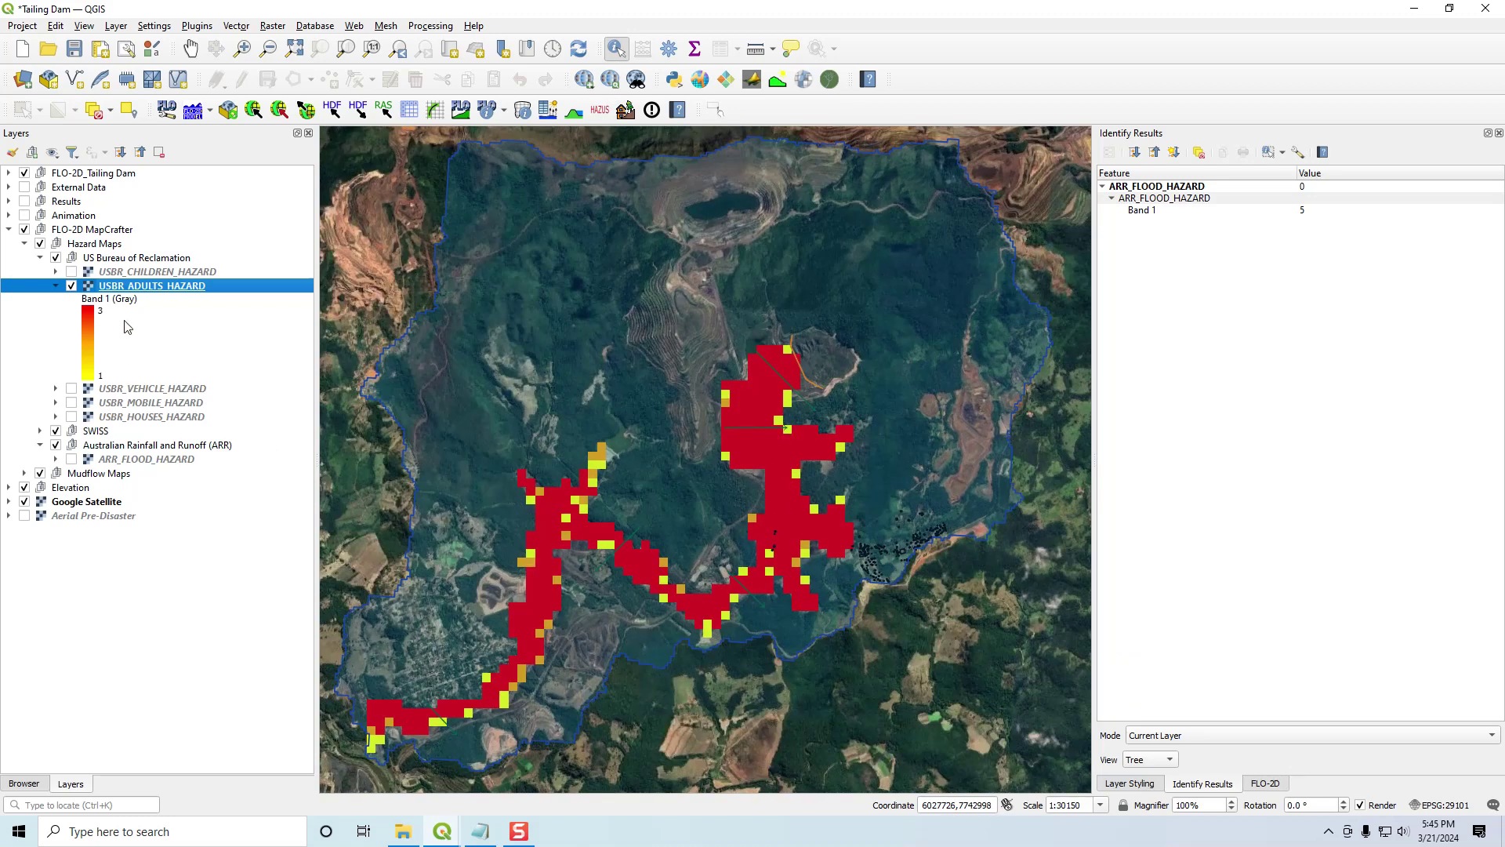
right_click(155, 288)
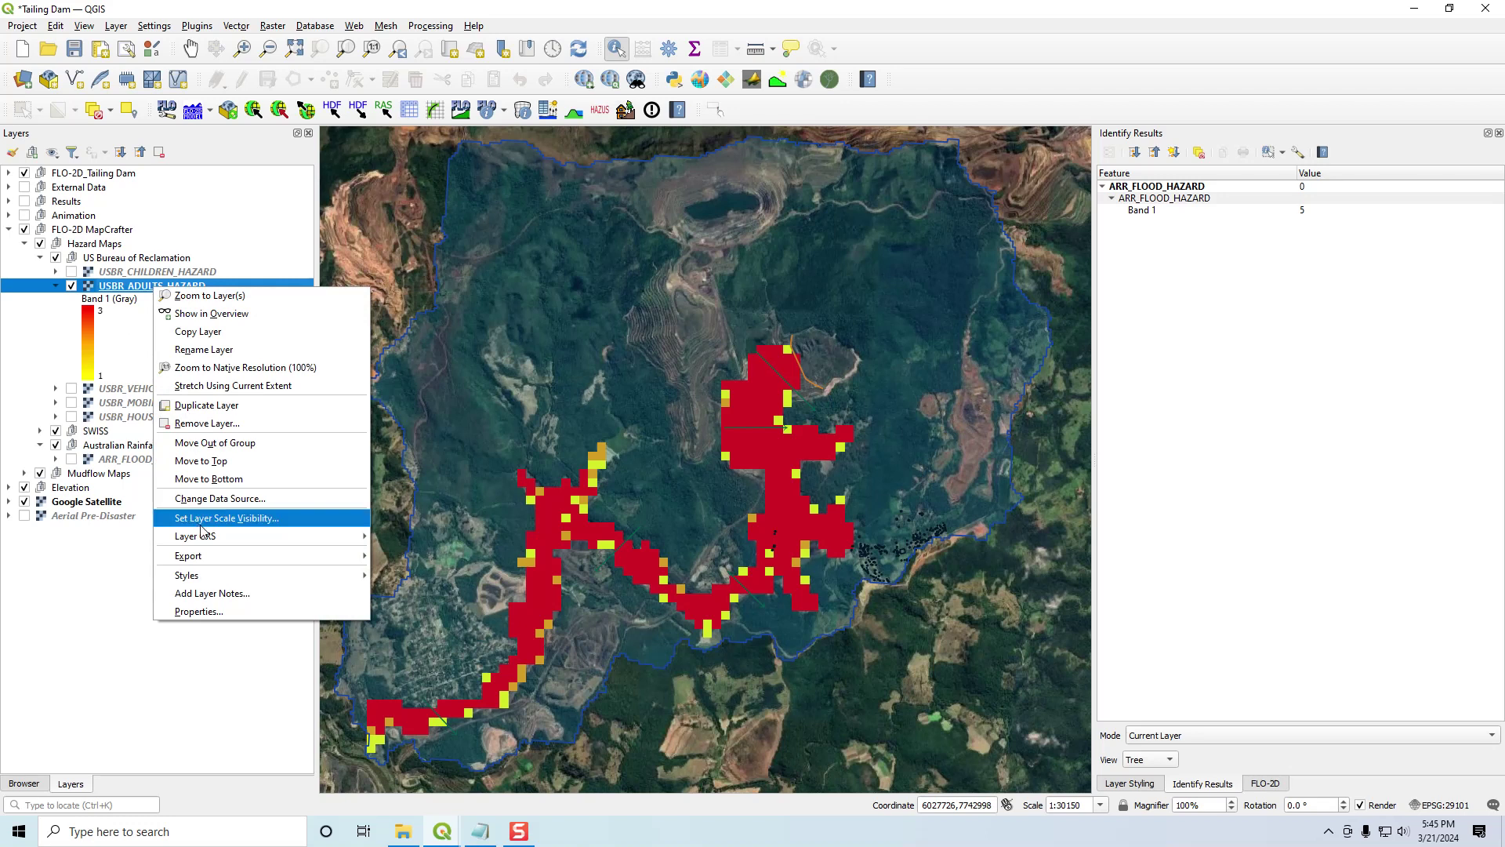
mouse_move(205, 576)
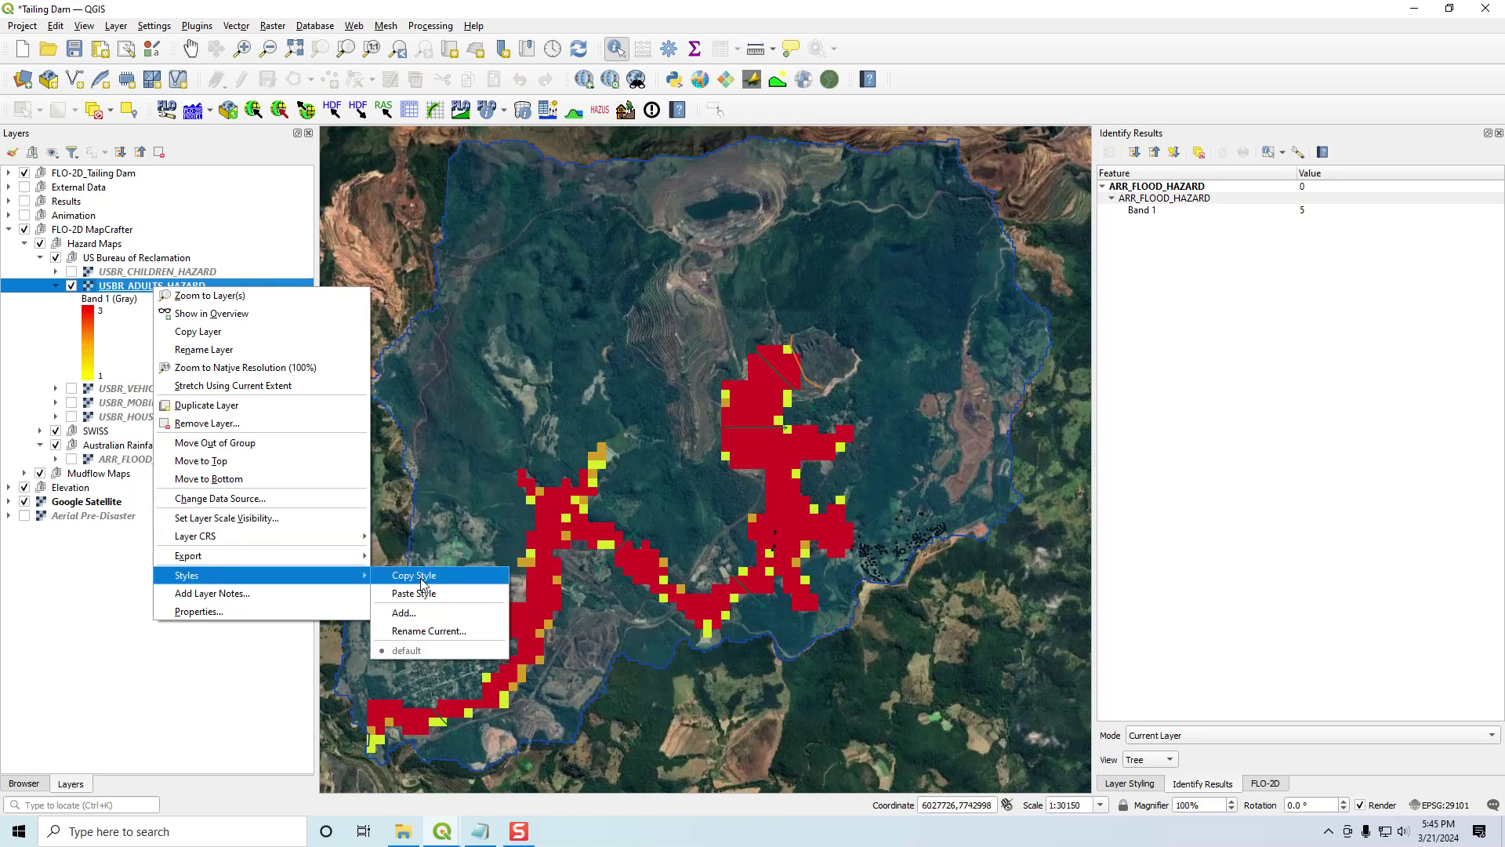
left_click(420, 575)
left_click(129, 276)
left_click(137, 390, "ctrl")
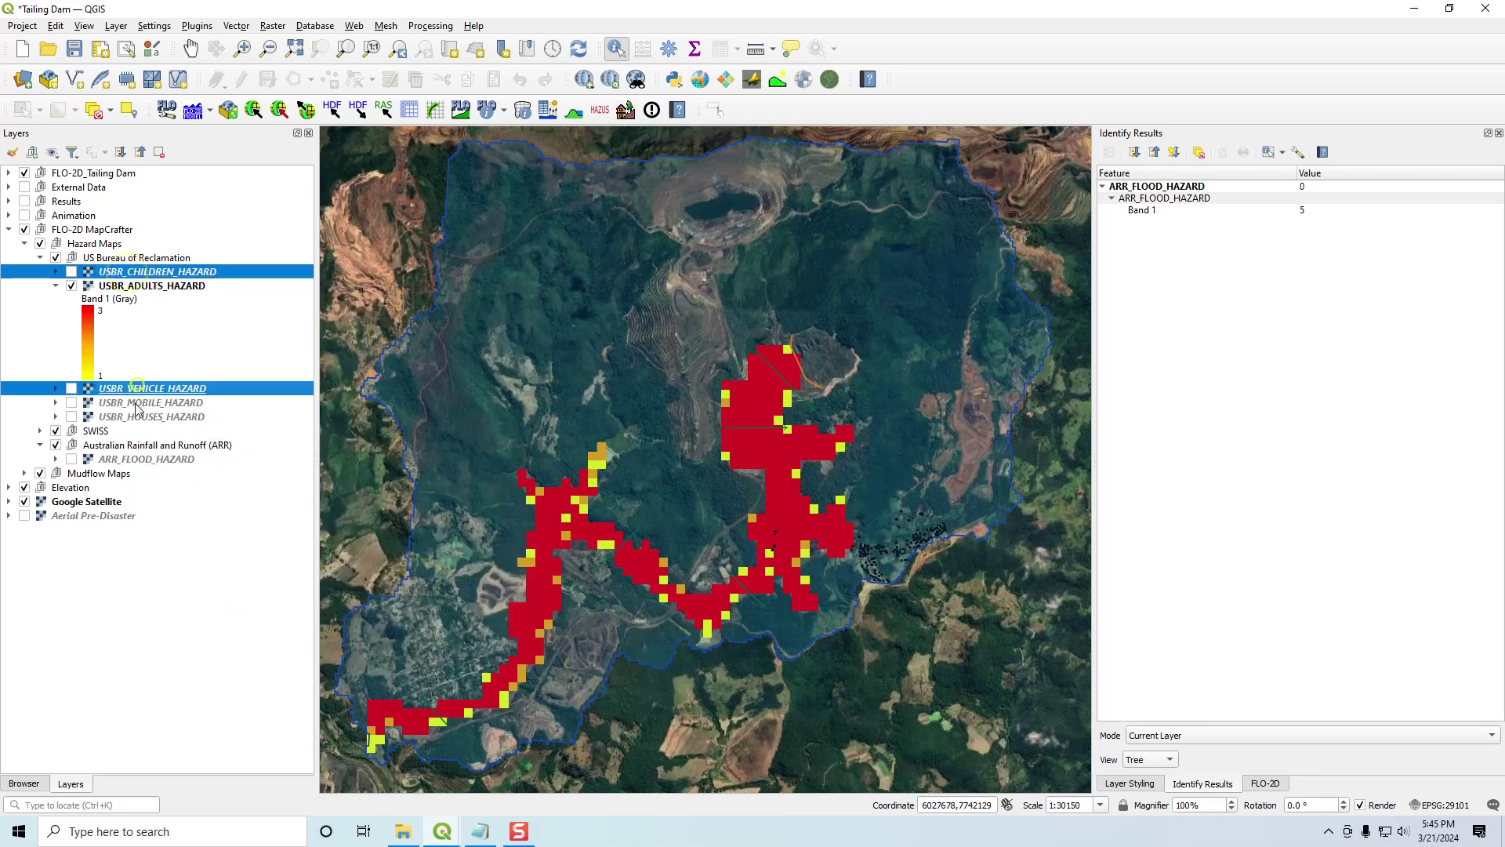
left_click(137, 416, "shift")
right_click(136, 416)
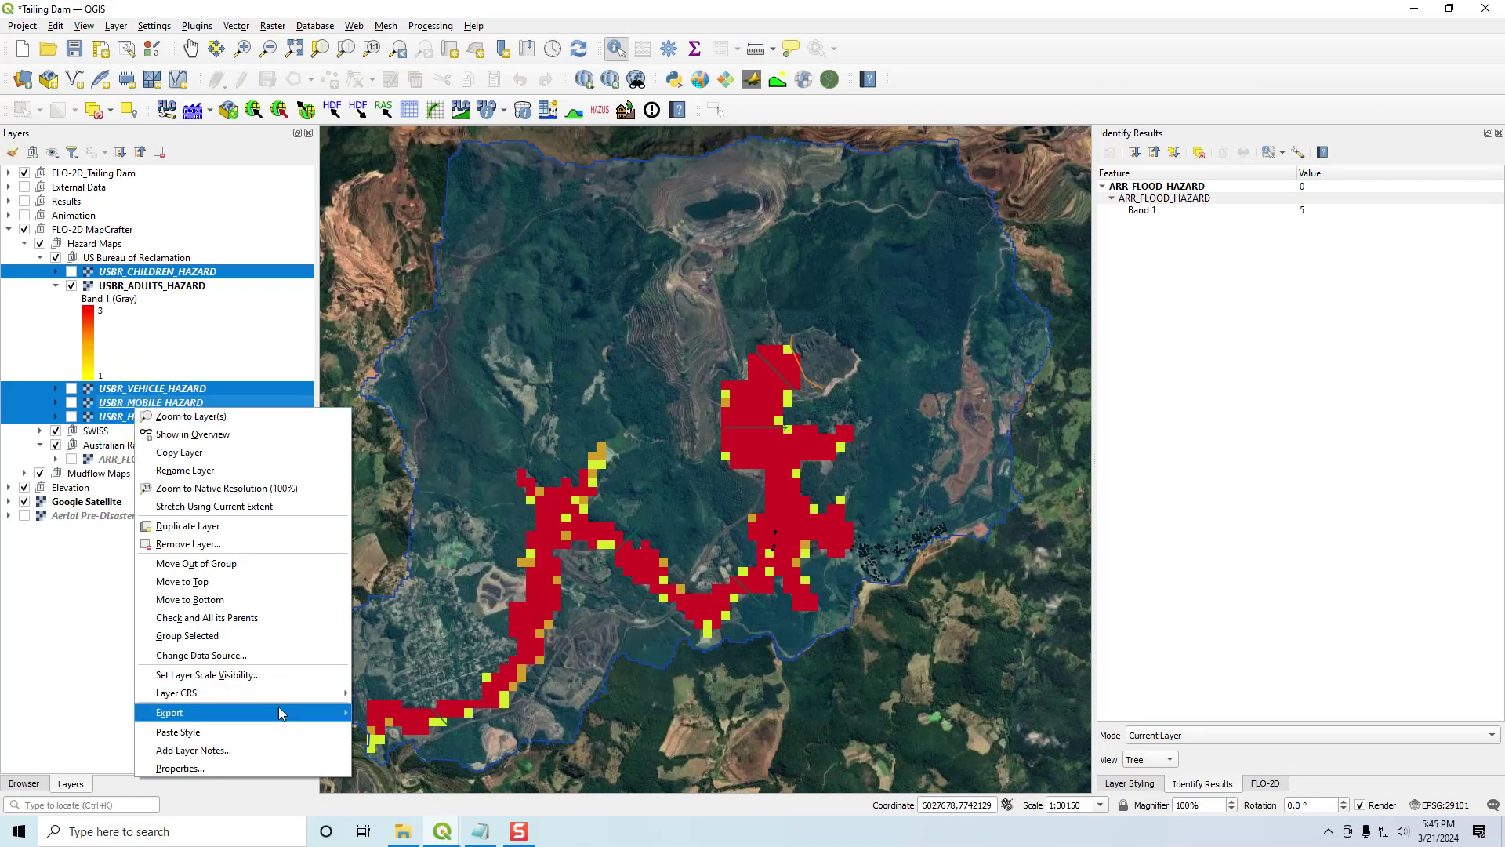
mouse_move(284, 711)
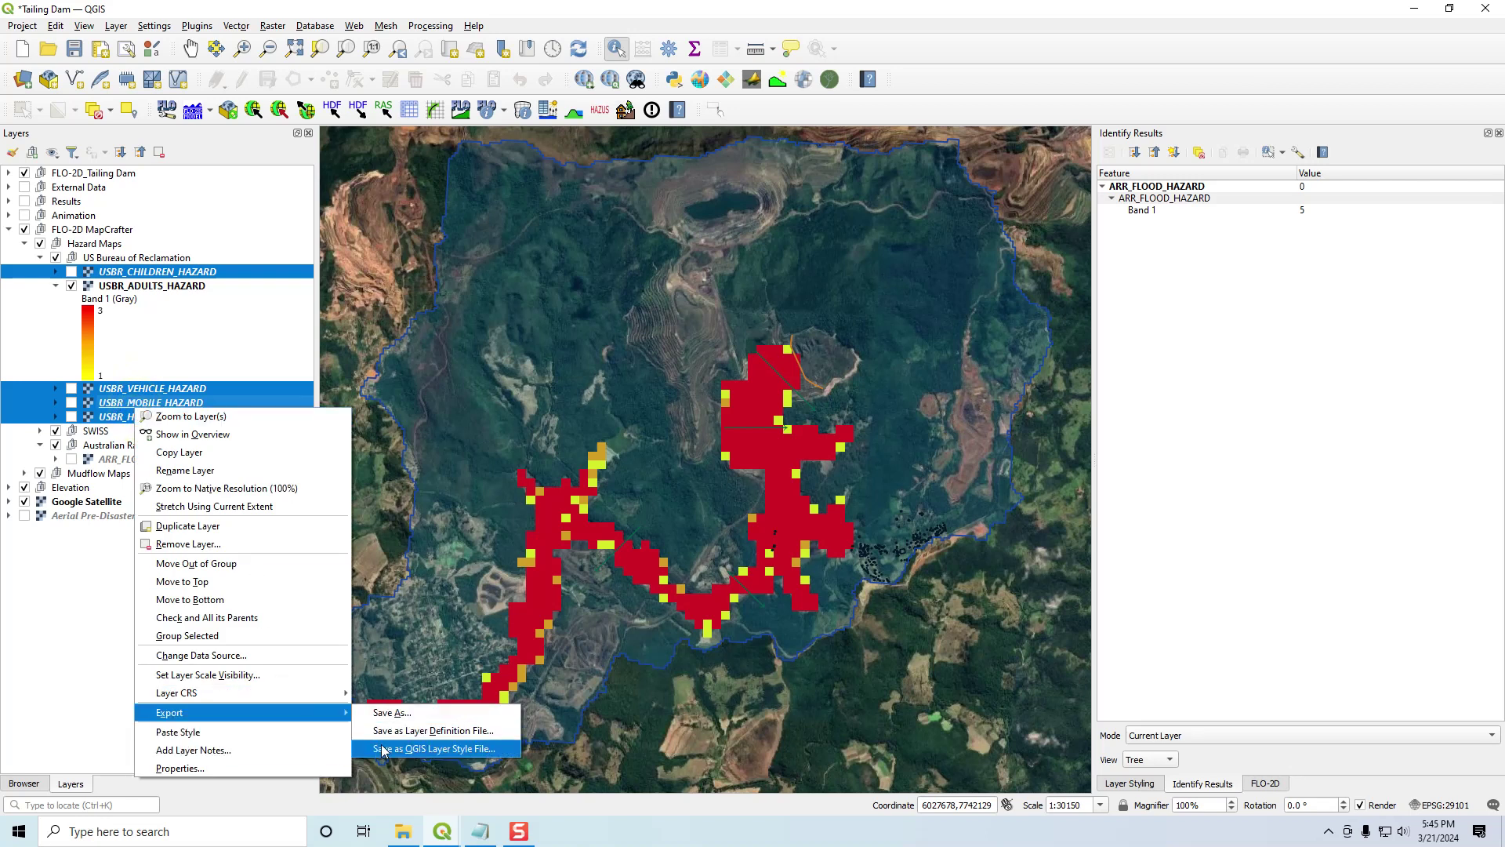
left_click(309, 733)
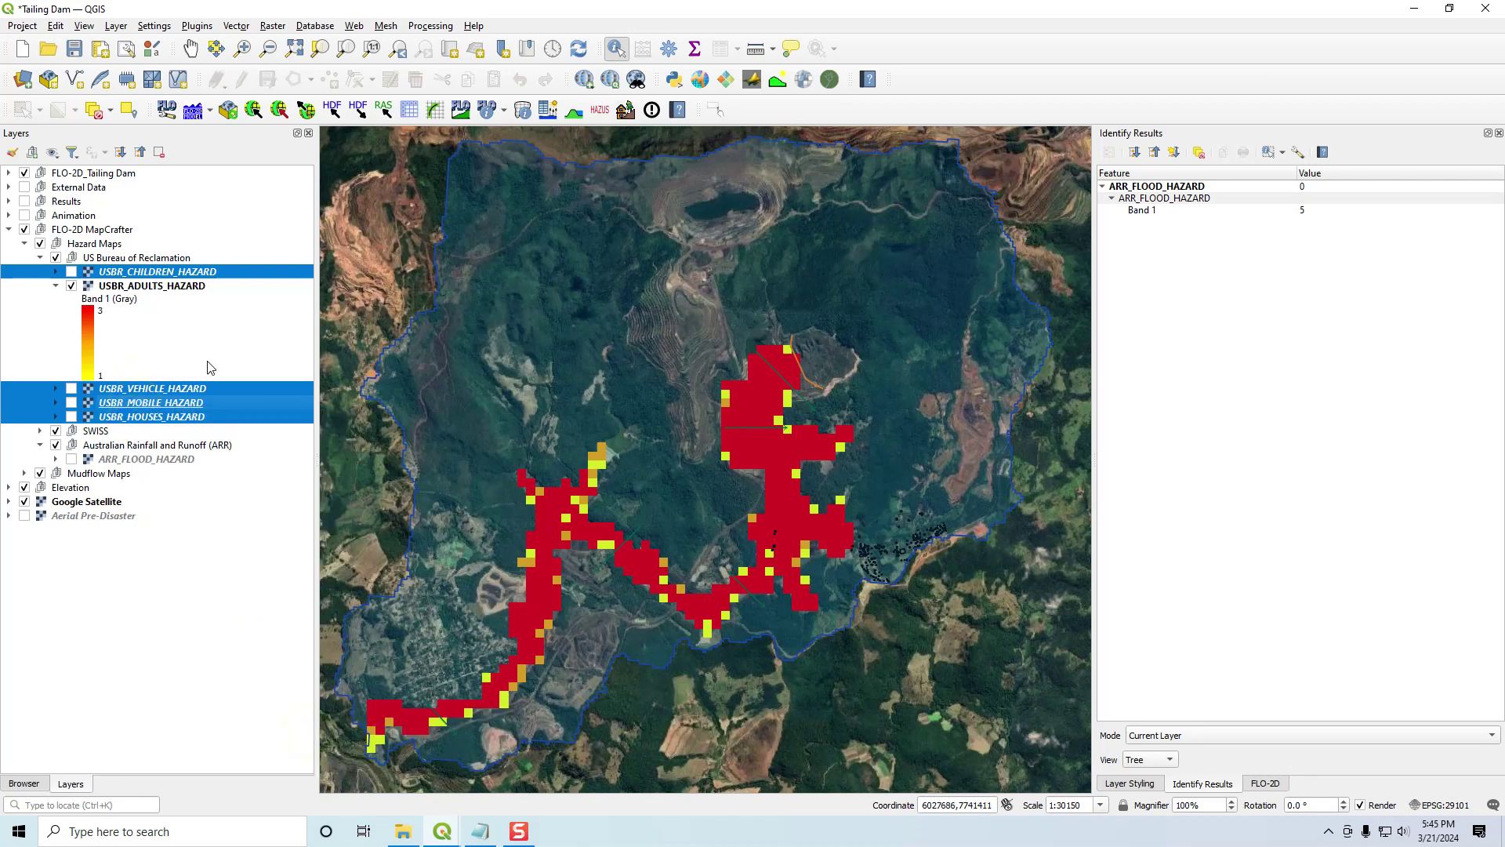
- Hide USBR_ADULTS_HAZARD and preview the restyled USBR children, mobile and houses hazard layers one at a time, leaving them all hidden
left_click(56, 287)
left_click(71, 285)
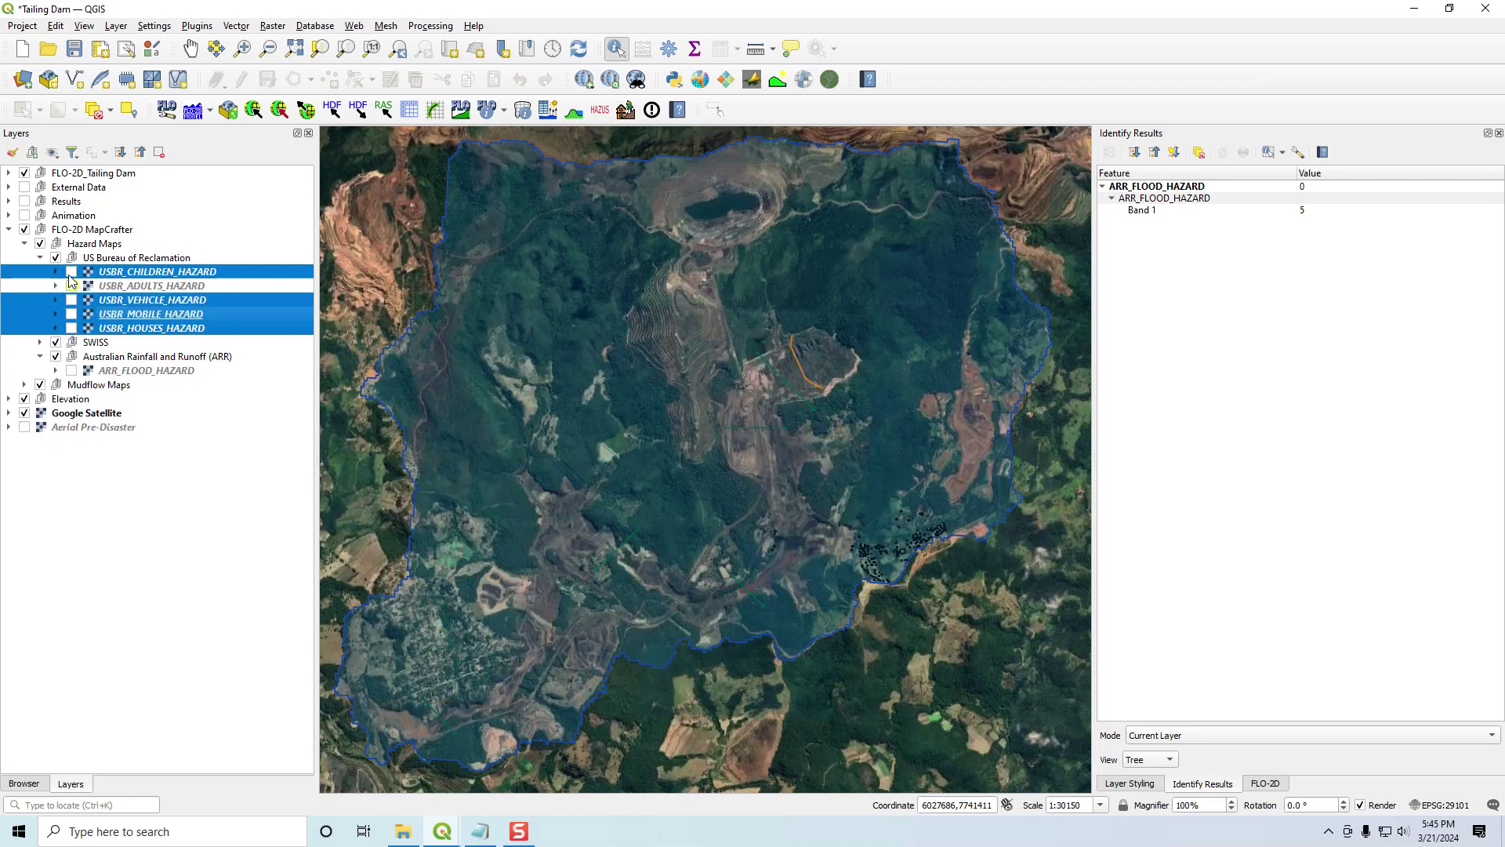
left_click(72, 271)
left_click(71, 272)
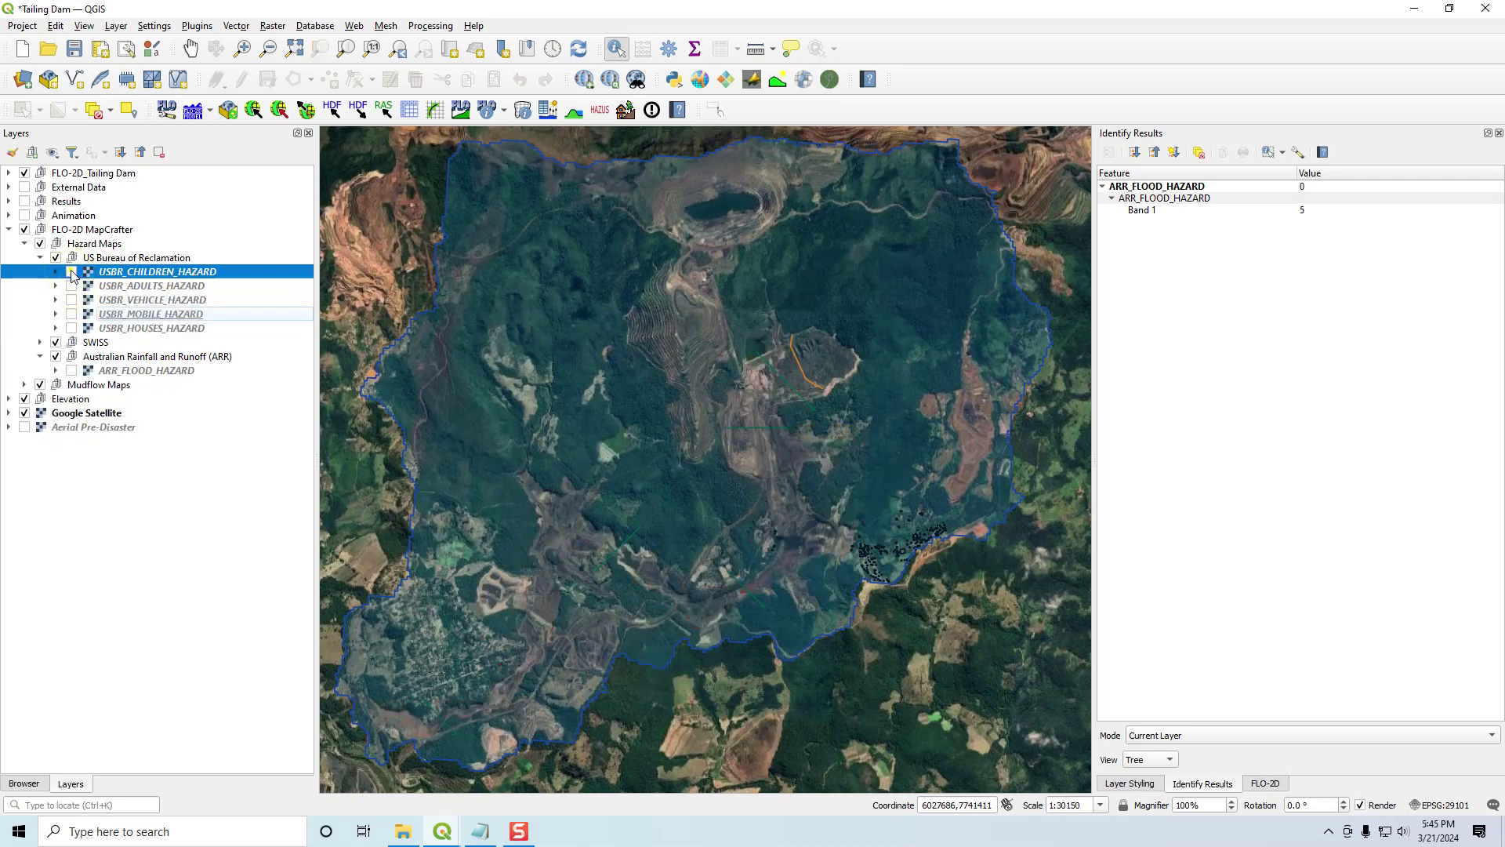
left_click(71, 314)
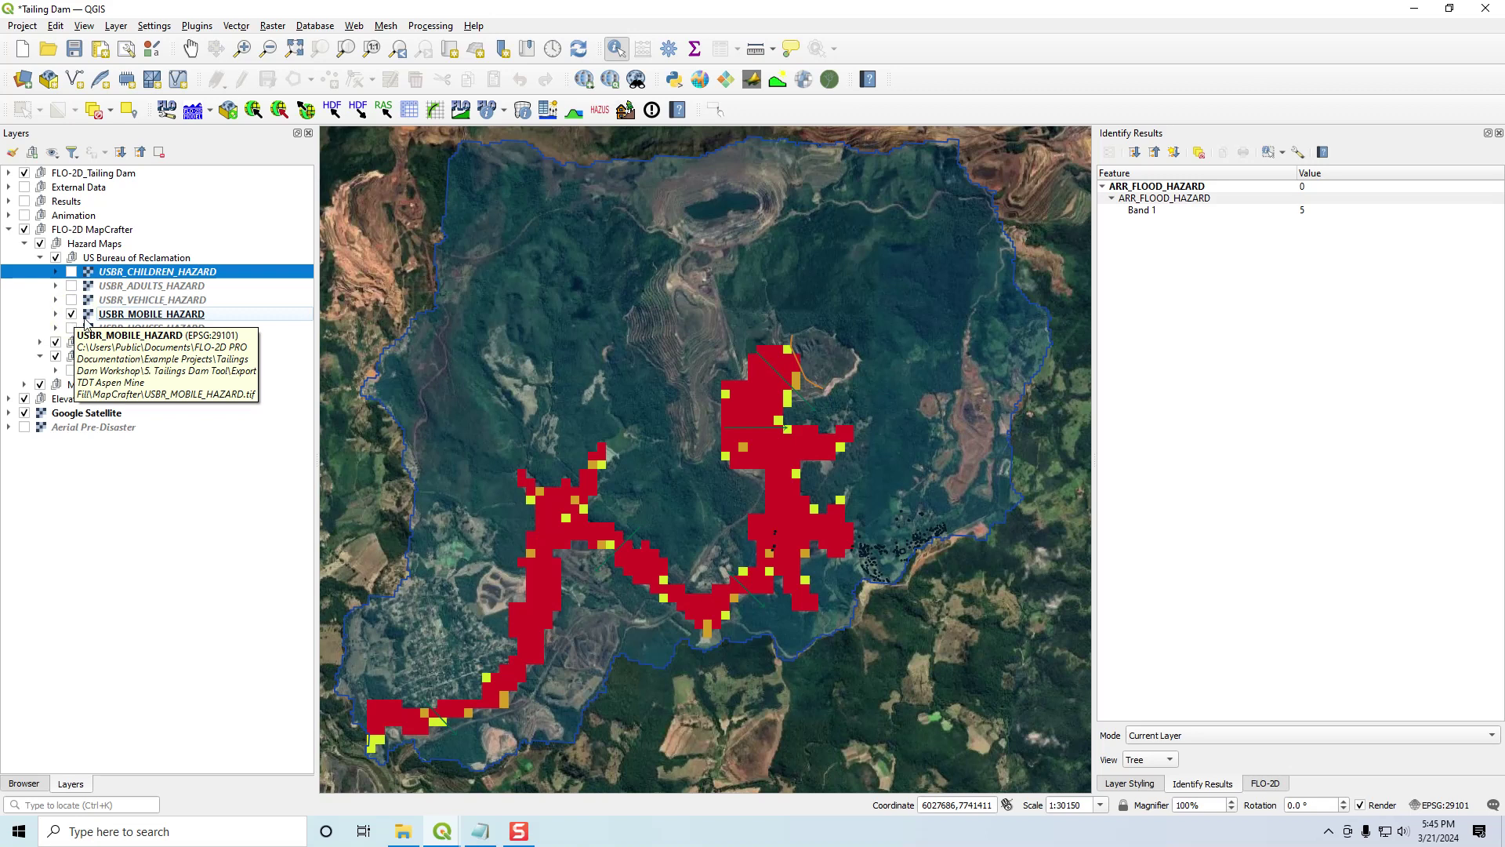
left_click(72, 314)
left_click(72, 328)
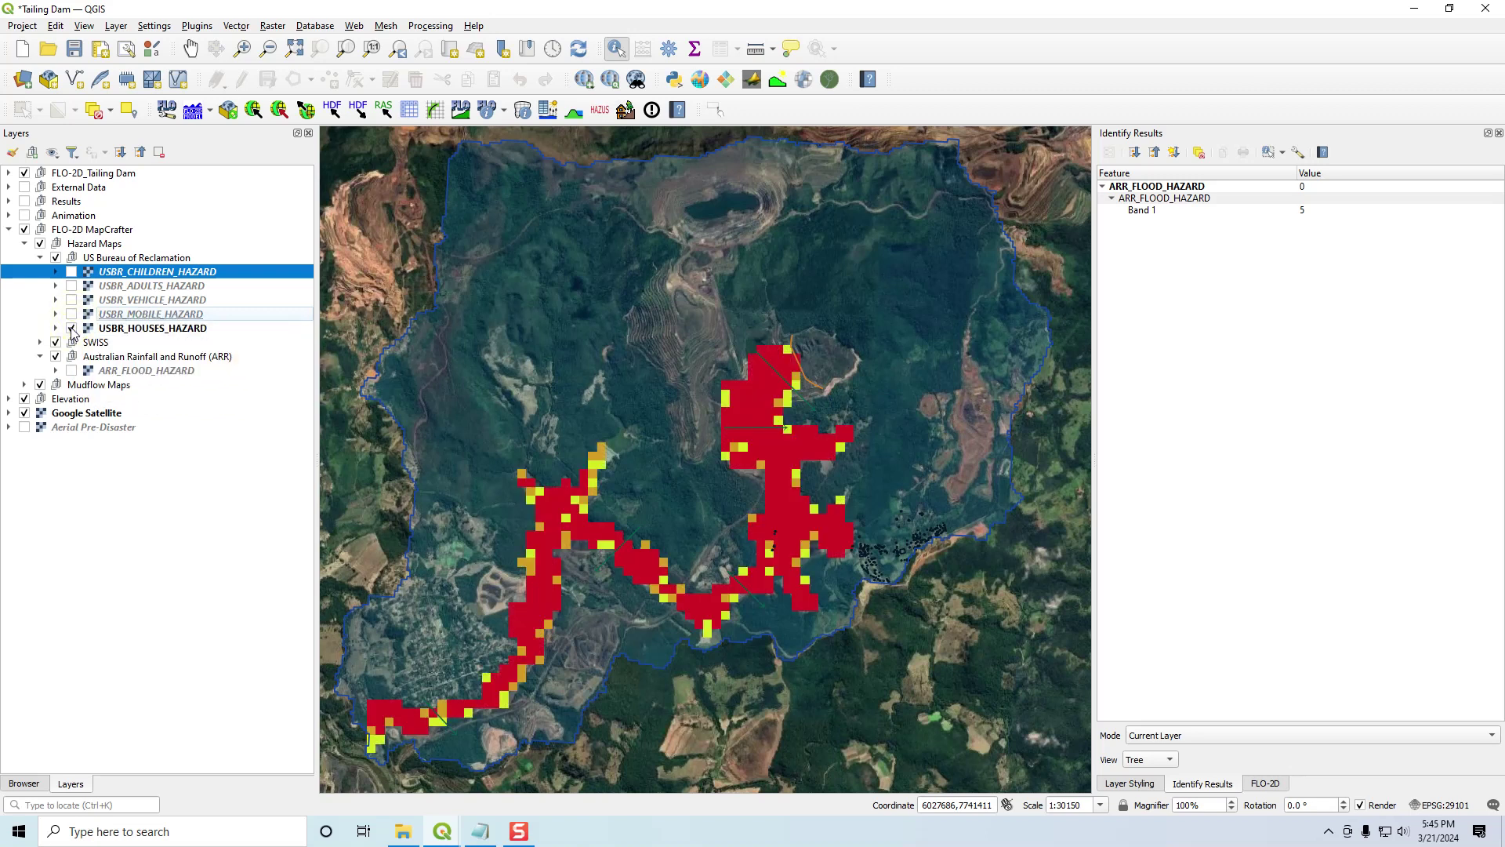
left_click(71, 328)
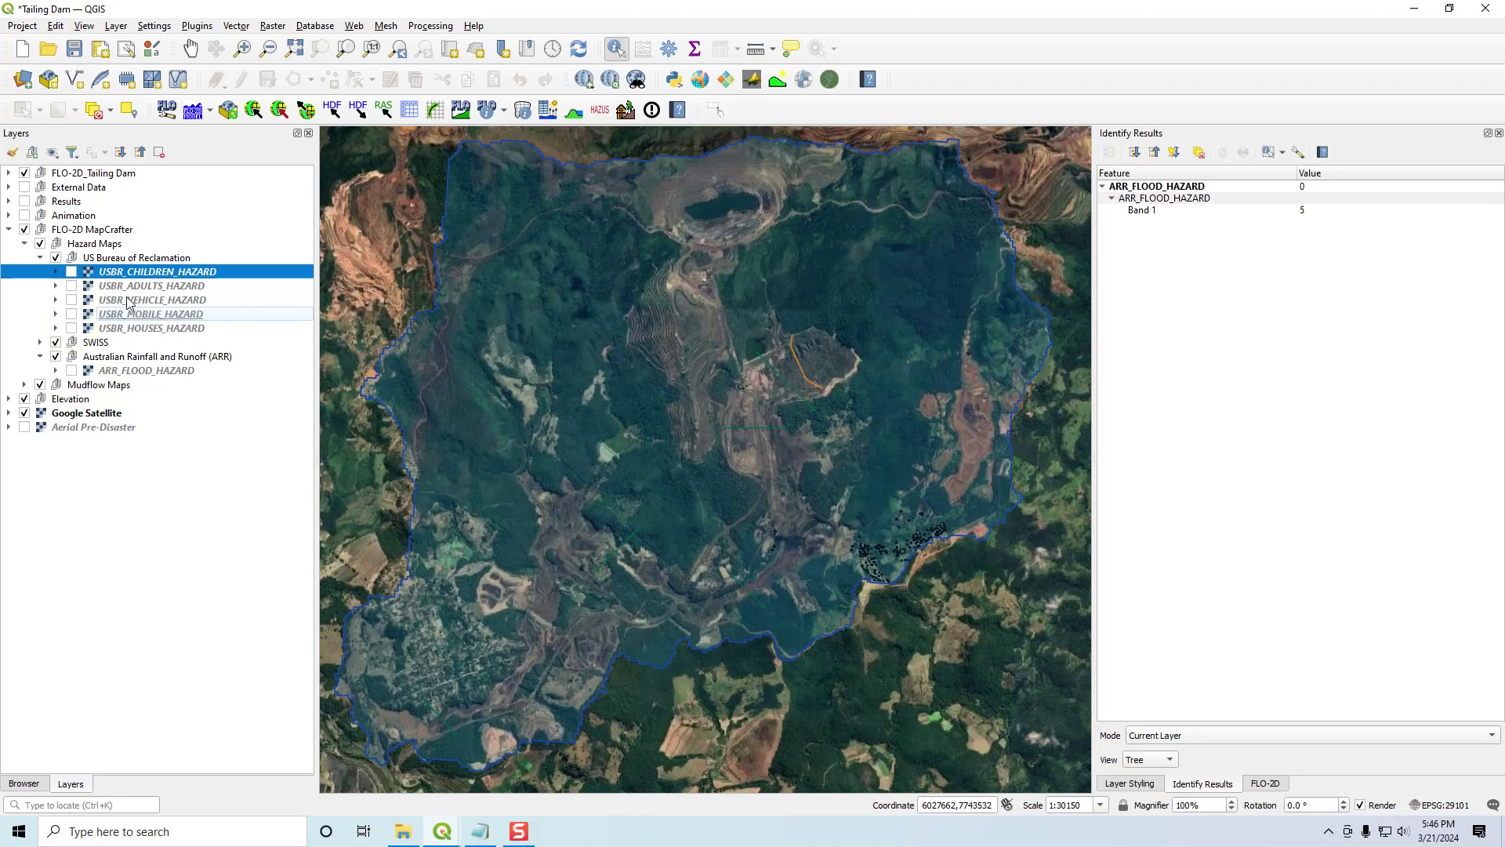
- Collapse the US Bureau of Reclamation group and the Hazard Maps group in the layer tree
left_click(56, 257)
left_click(40, 259)
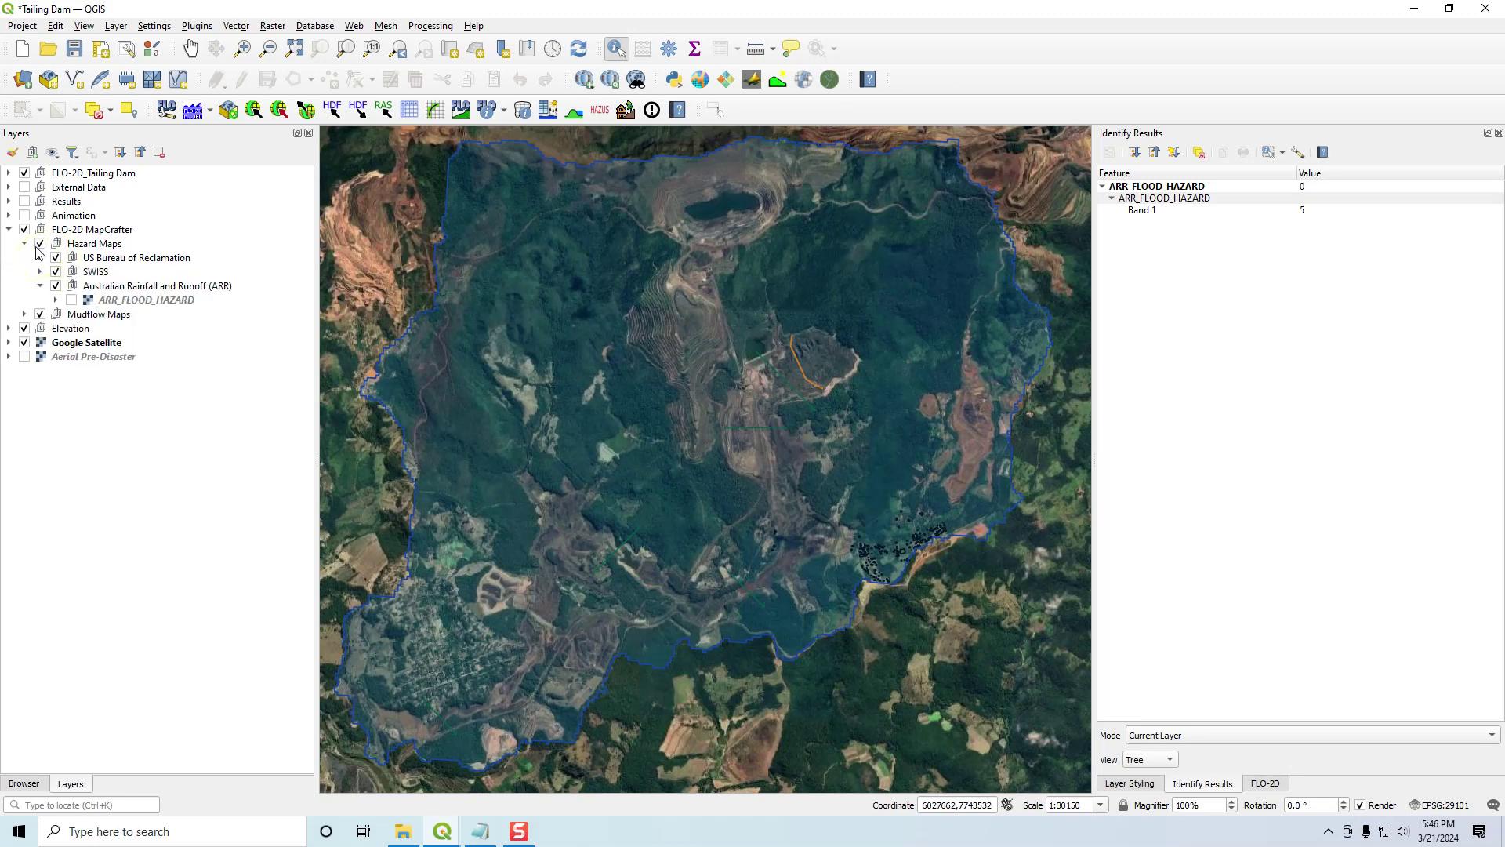
left_click(25, 244)
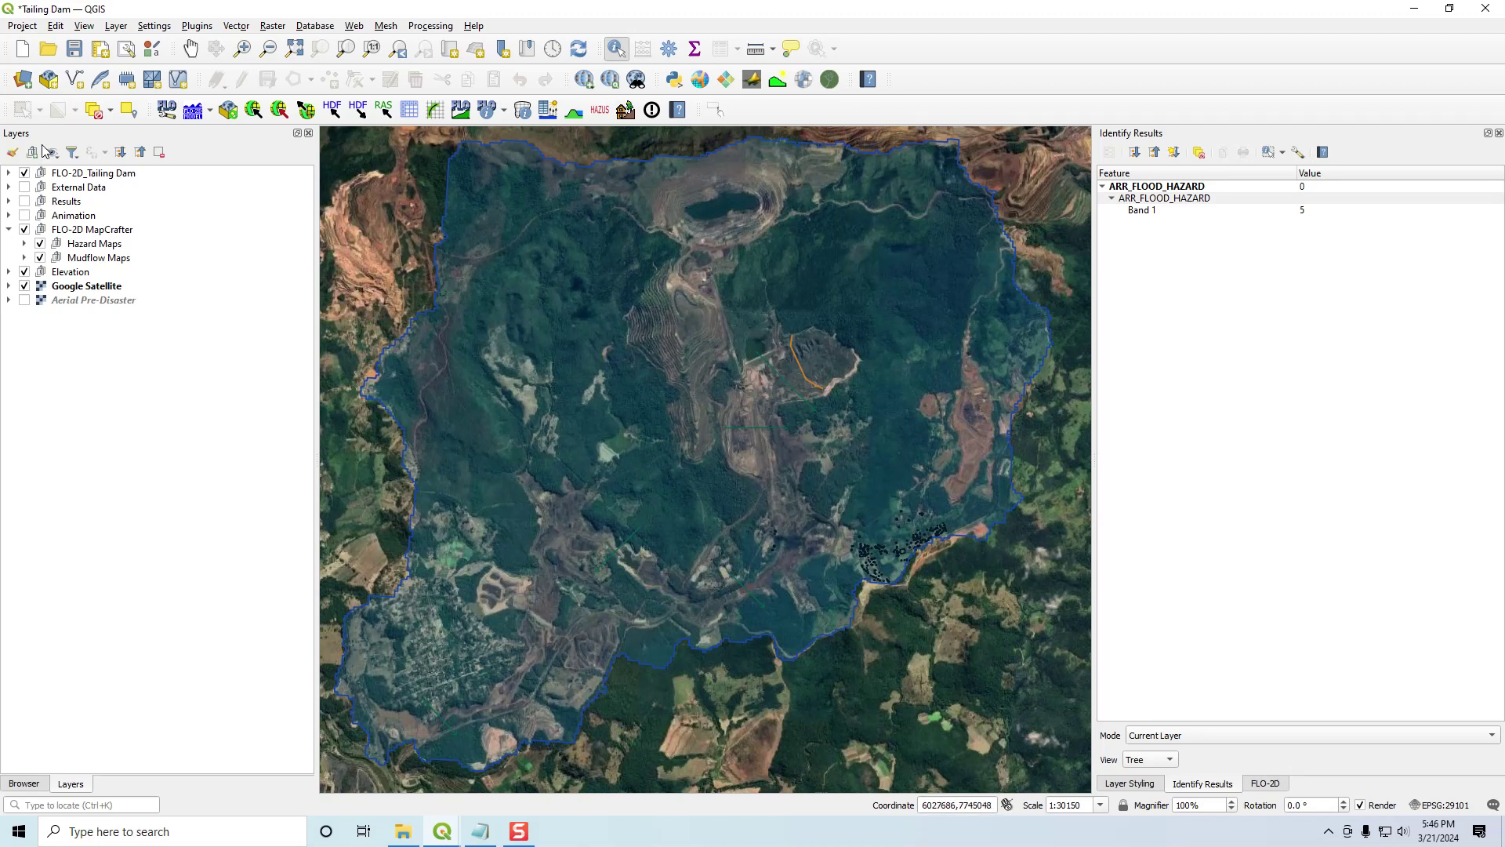
- Expand the FLO-2D_Tailing Dam group and turn on its Schematic Layers
left_click(9, 173)
left_click(40, 201)
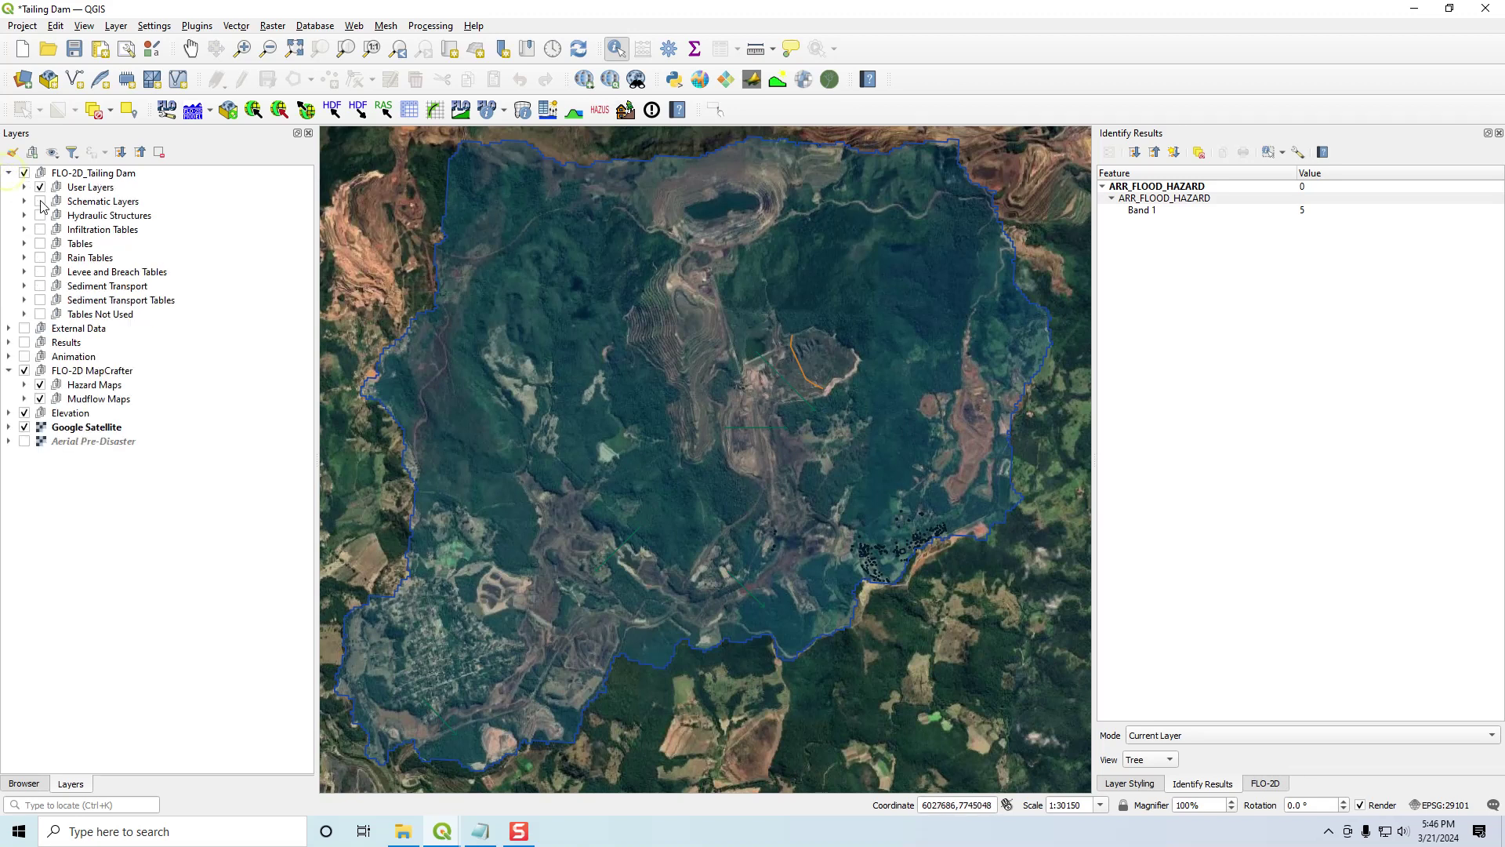
left_click(40, 201)
- Open the FLO-2D Run Settings and browse the Tailings Dam Workshop subfolders for the project folder
left_click(212, 112)
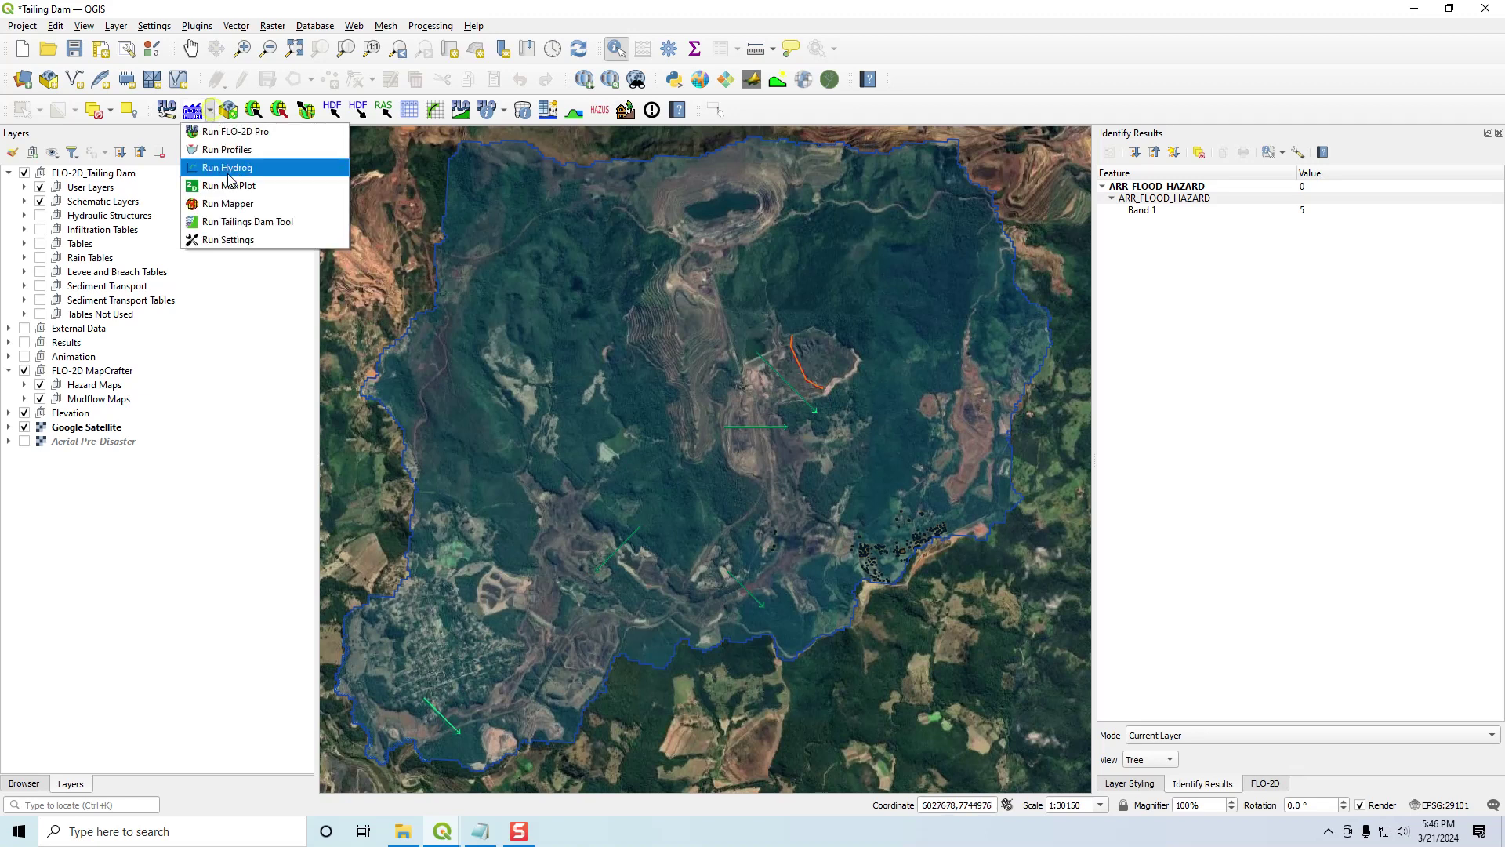
left_click(232, 236)
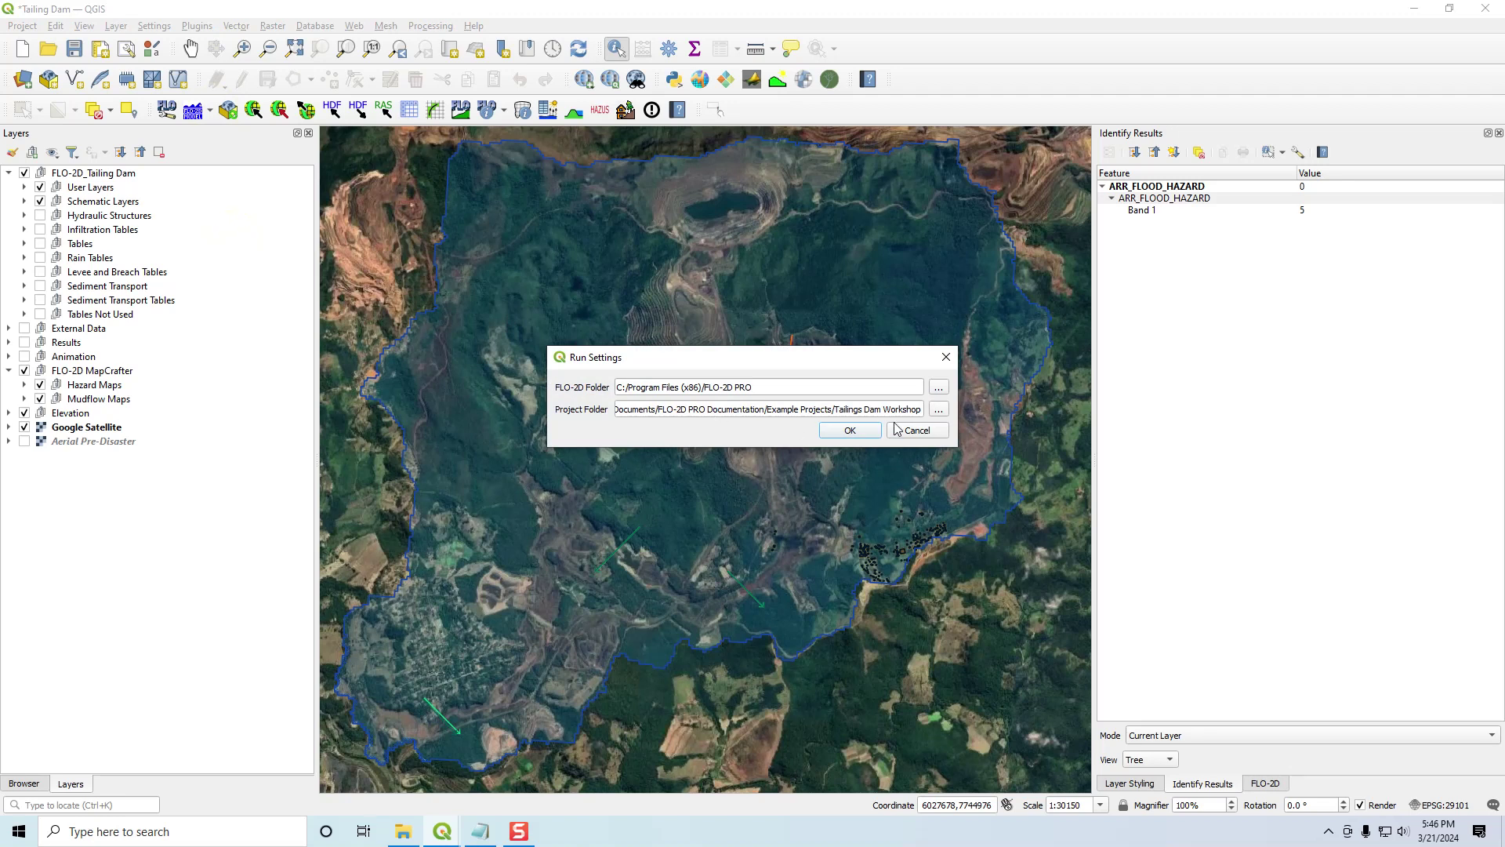
left_click(939, 409)
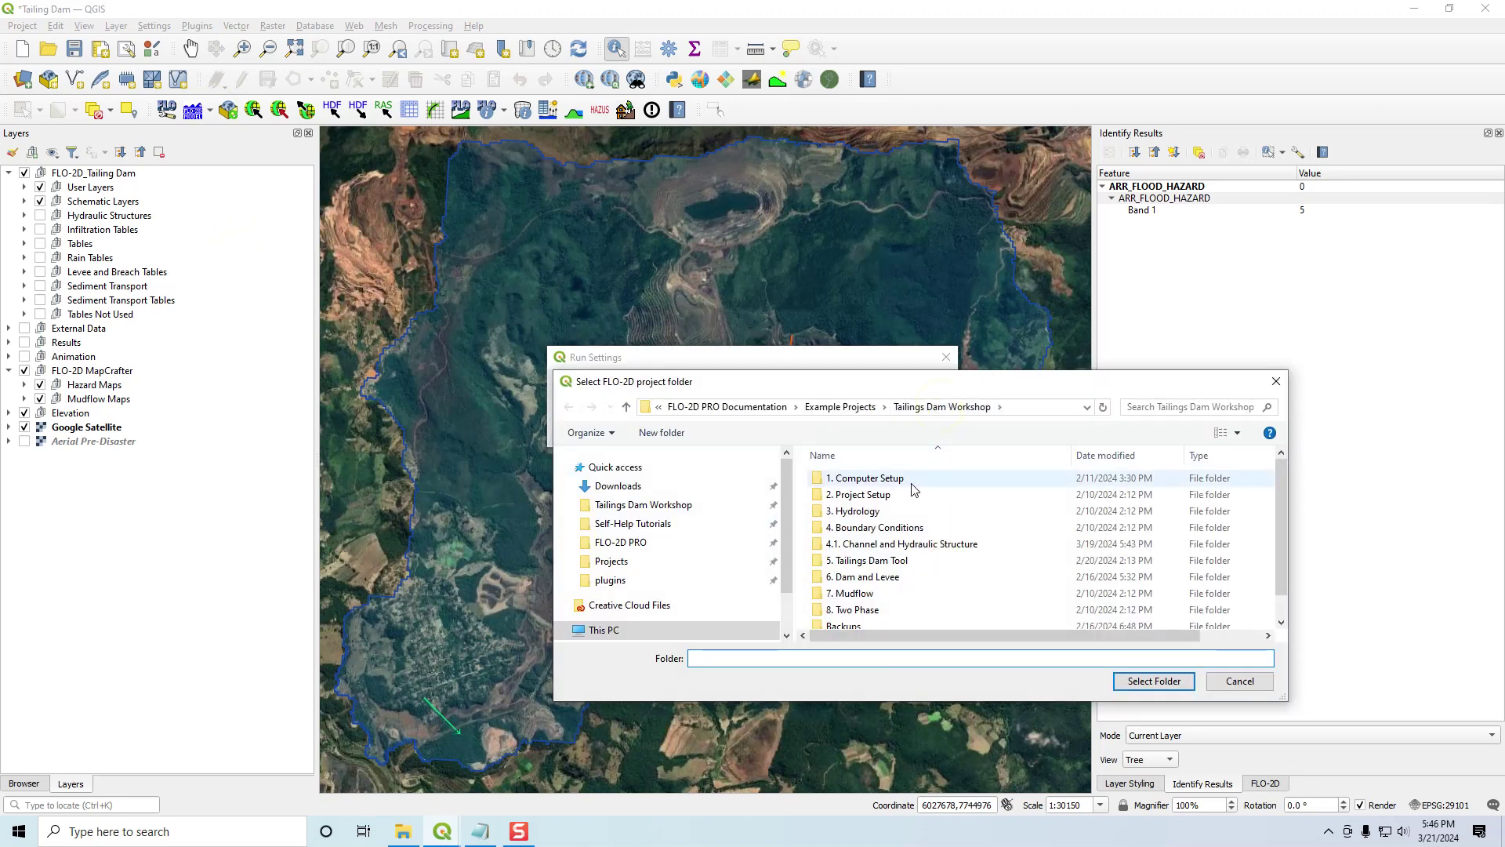
left_click(906, 386)
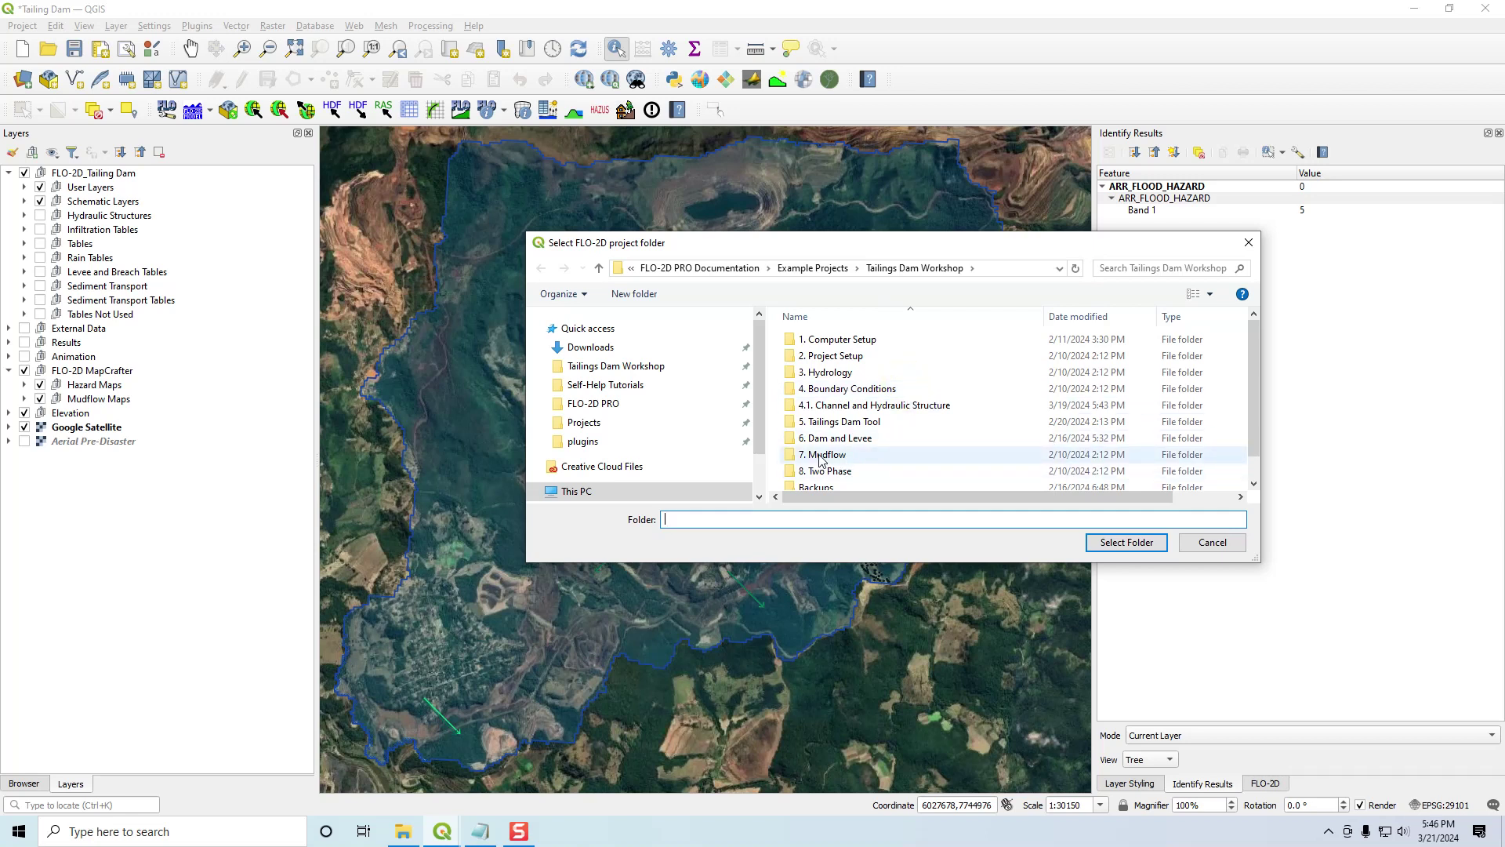
left_click(819, 456)
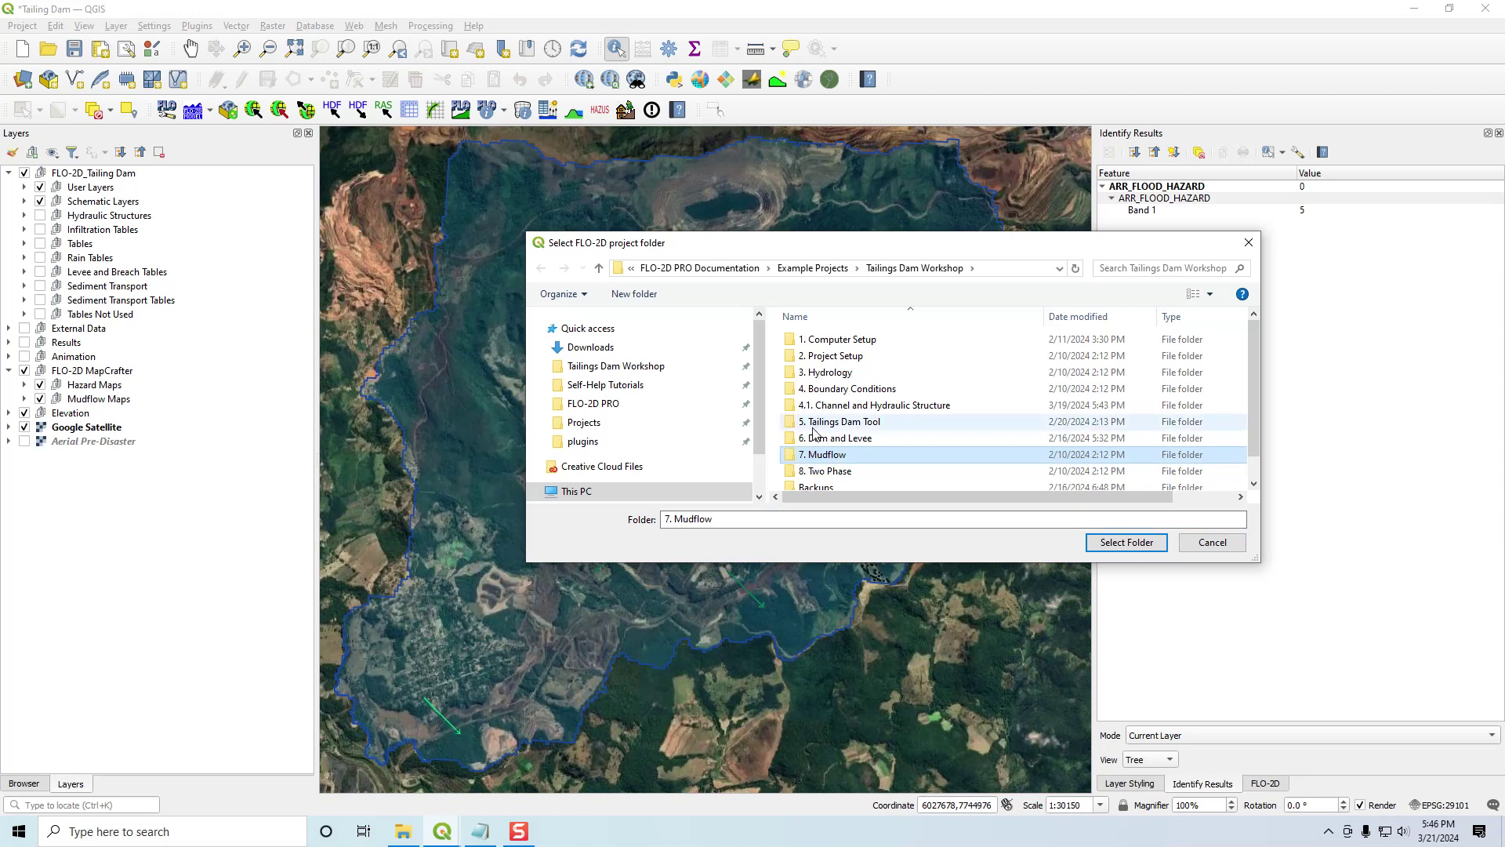
left_click(816, 427)
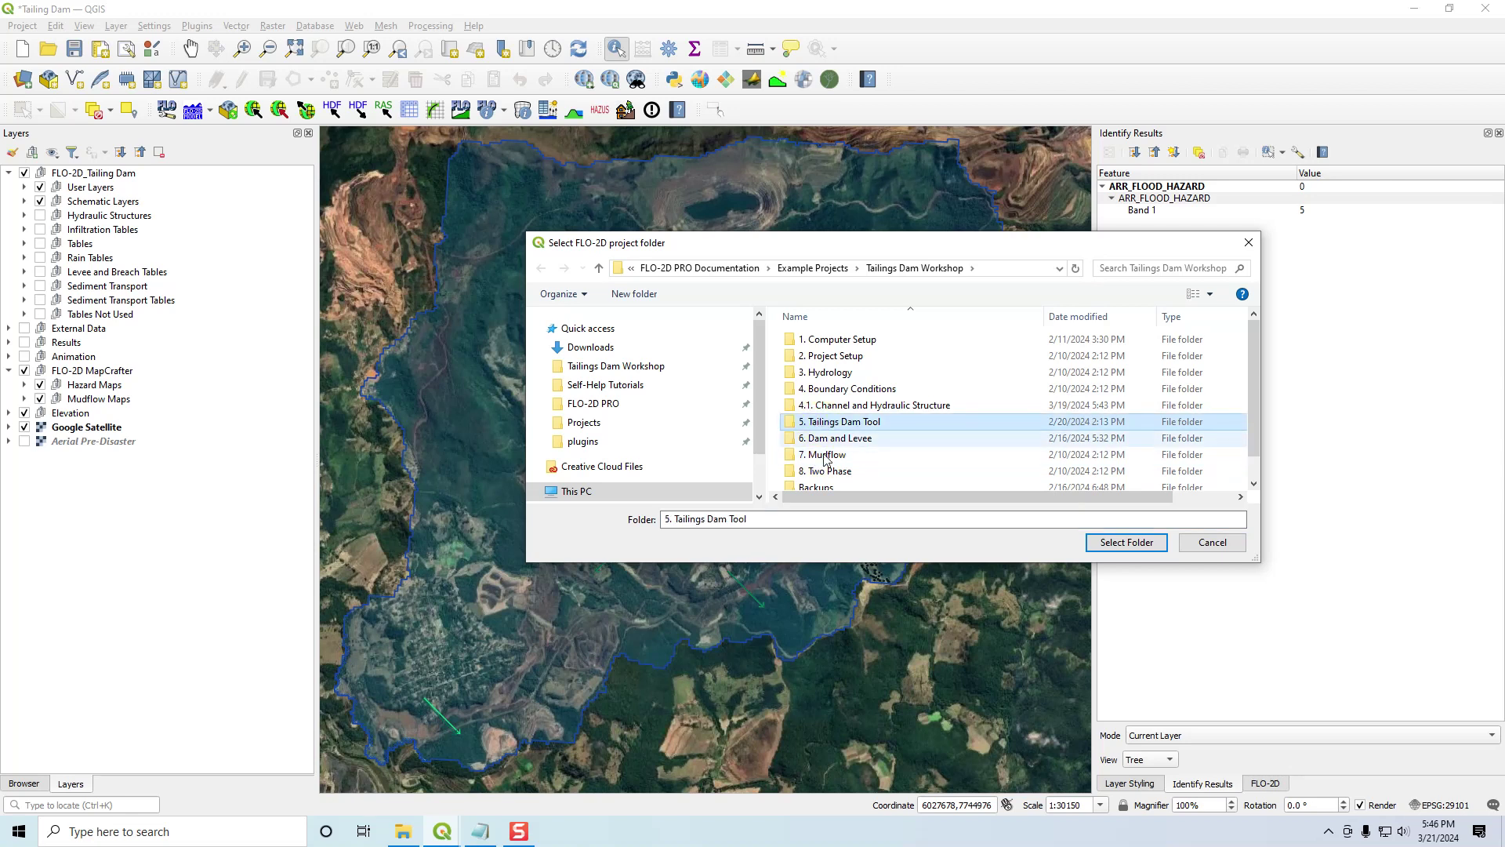
- Search the Tailings Dam Workshop folder for hycross.out in File Explorer and check the most recent file's location, then close the window
left_click(403, 831)
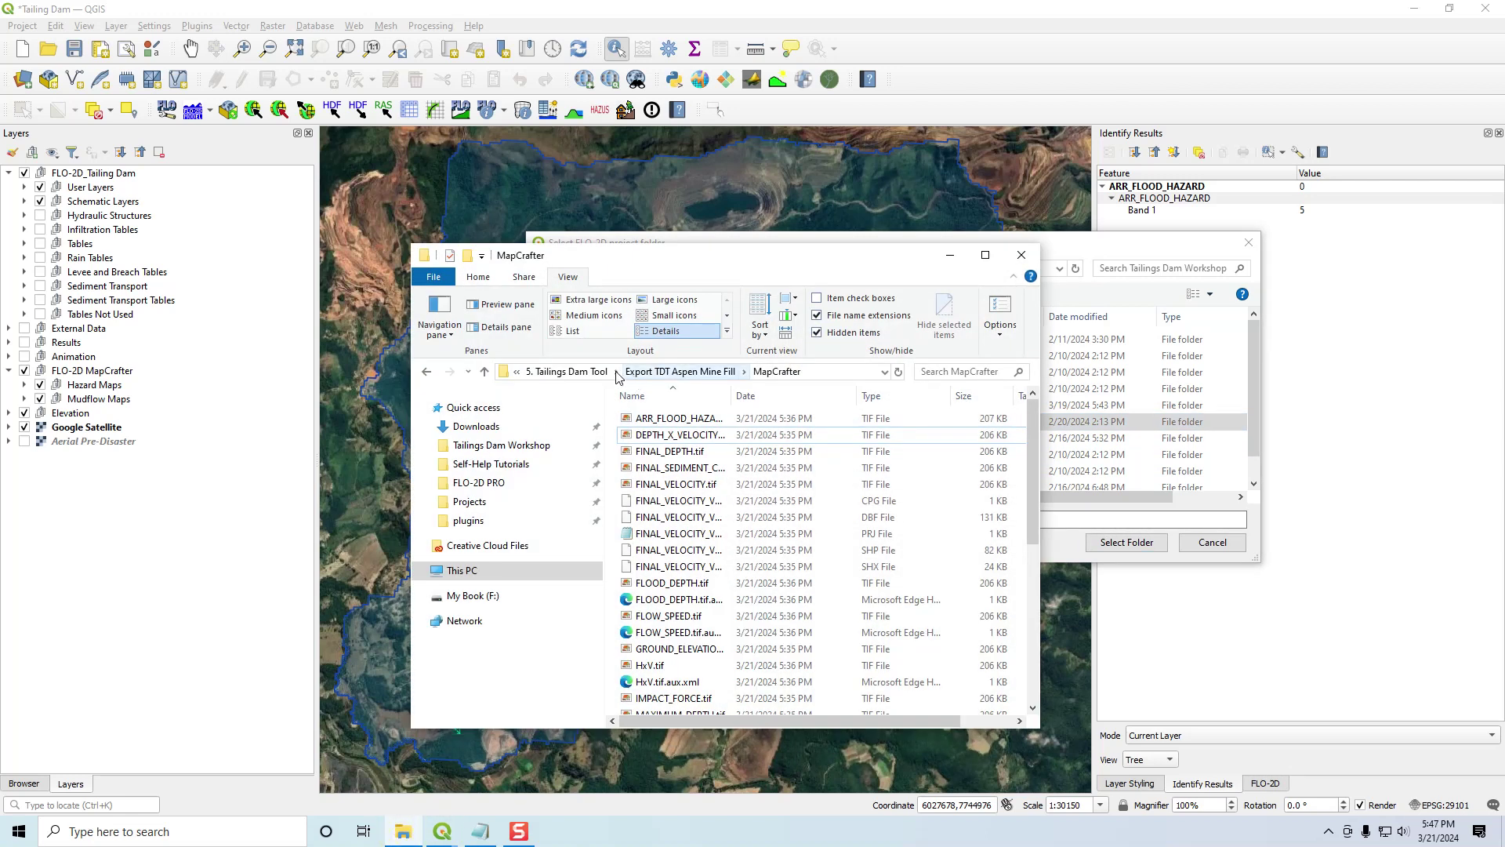
left_click(580, 372)
left_click(663, 371)
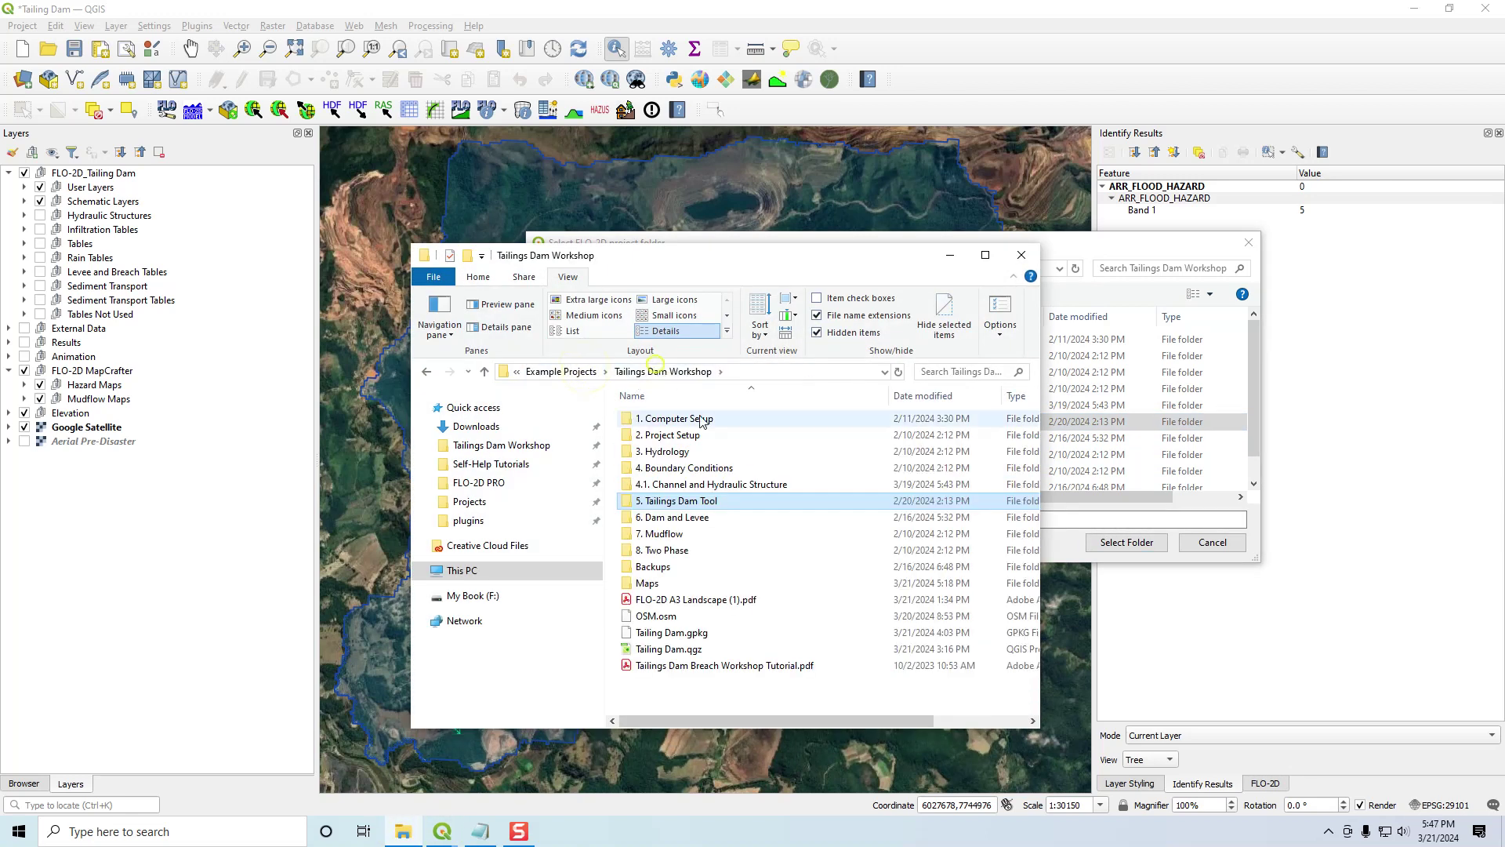
left_click(933, 371)
type("hycross.out")
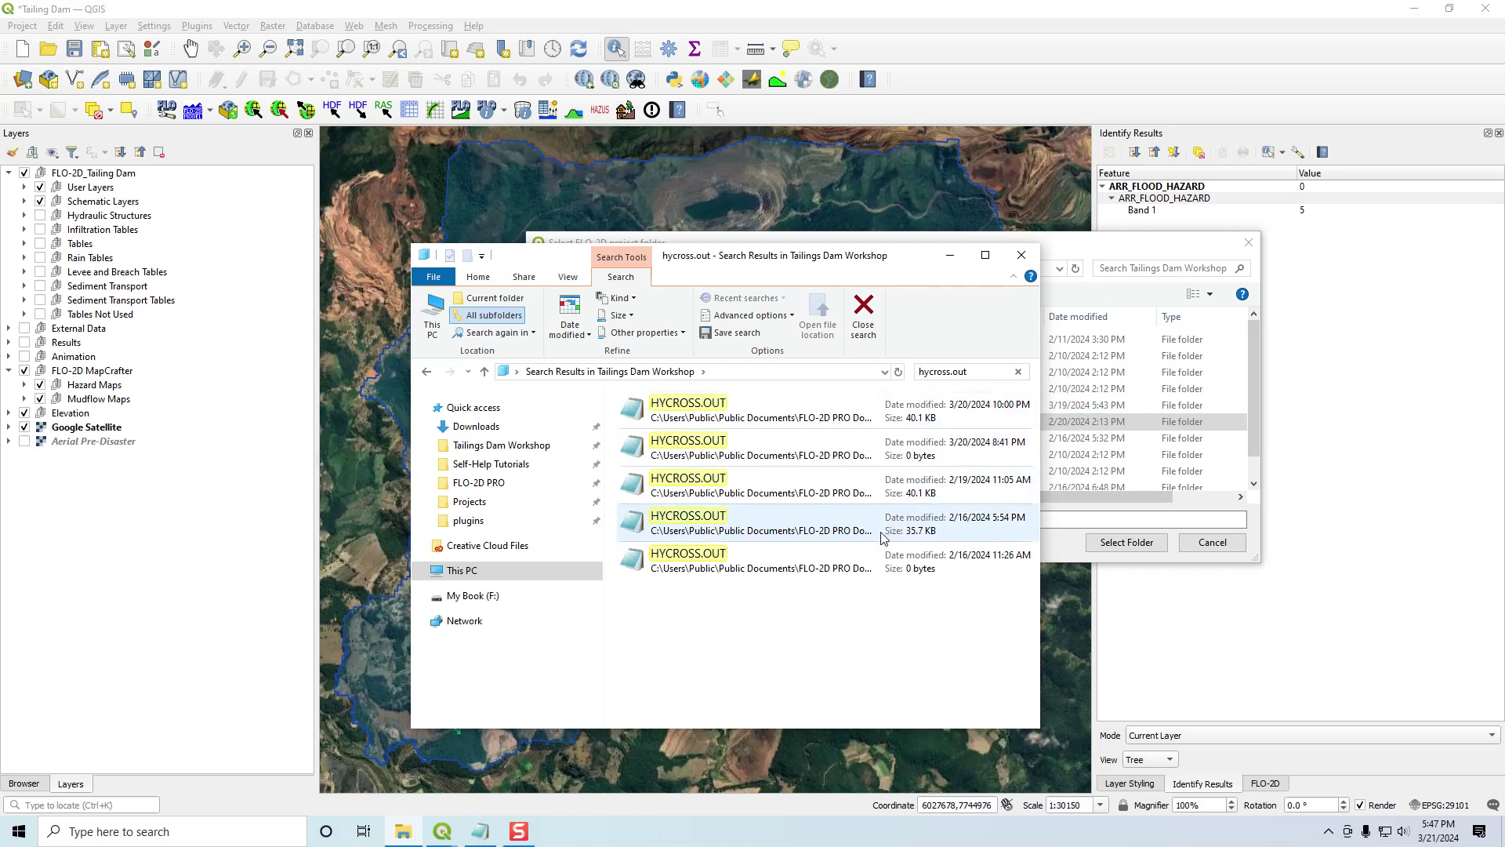
left_click_drag(1031, 512, 1283, 514)
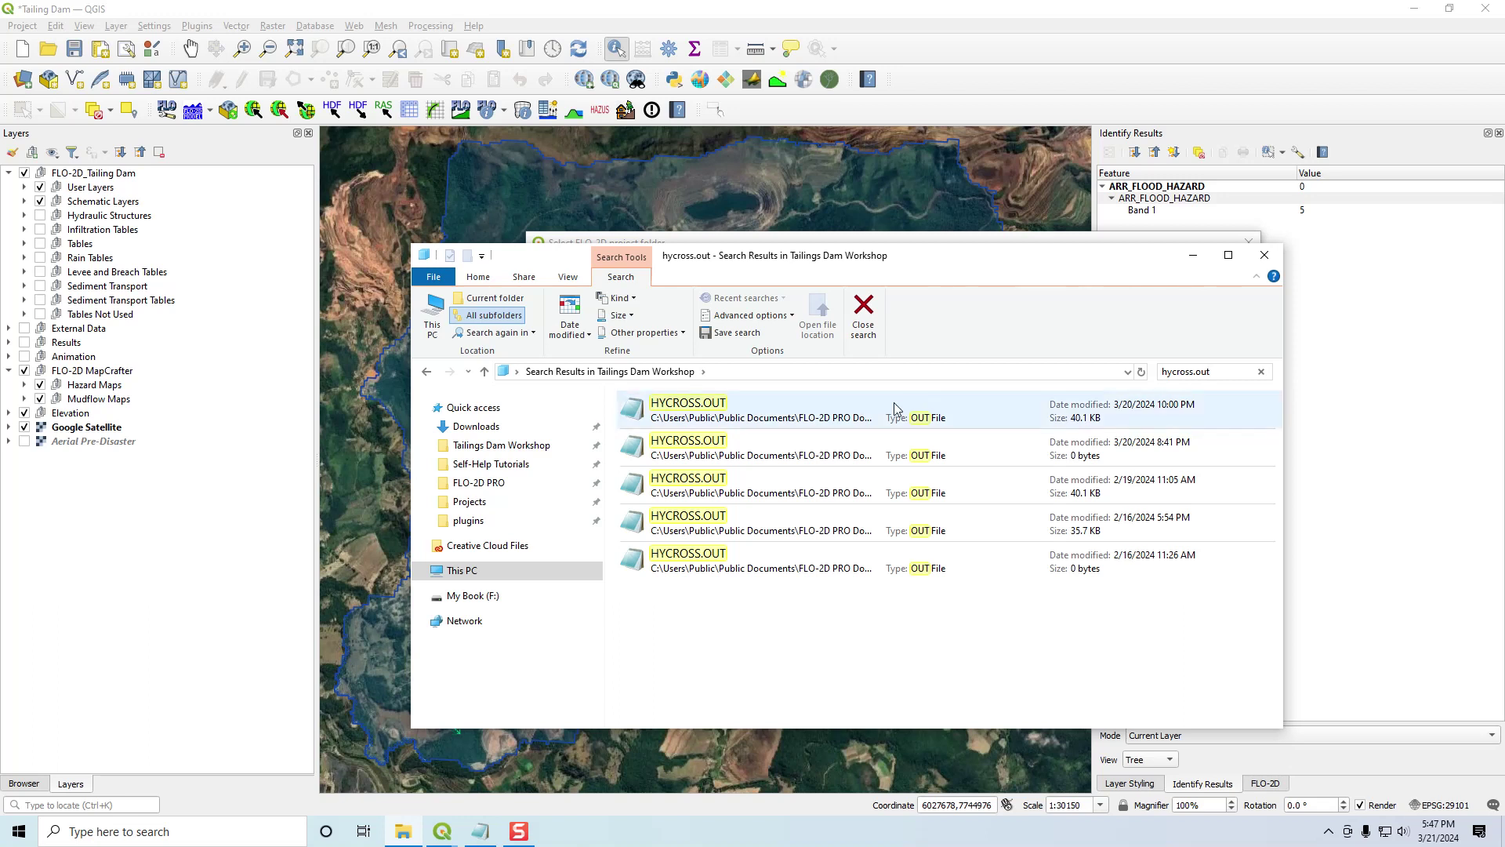
left_click(744, 418)
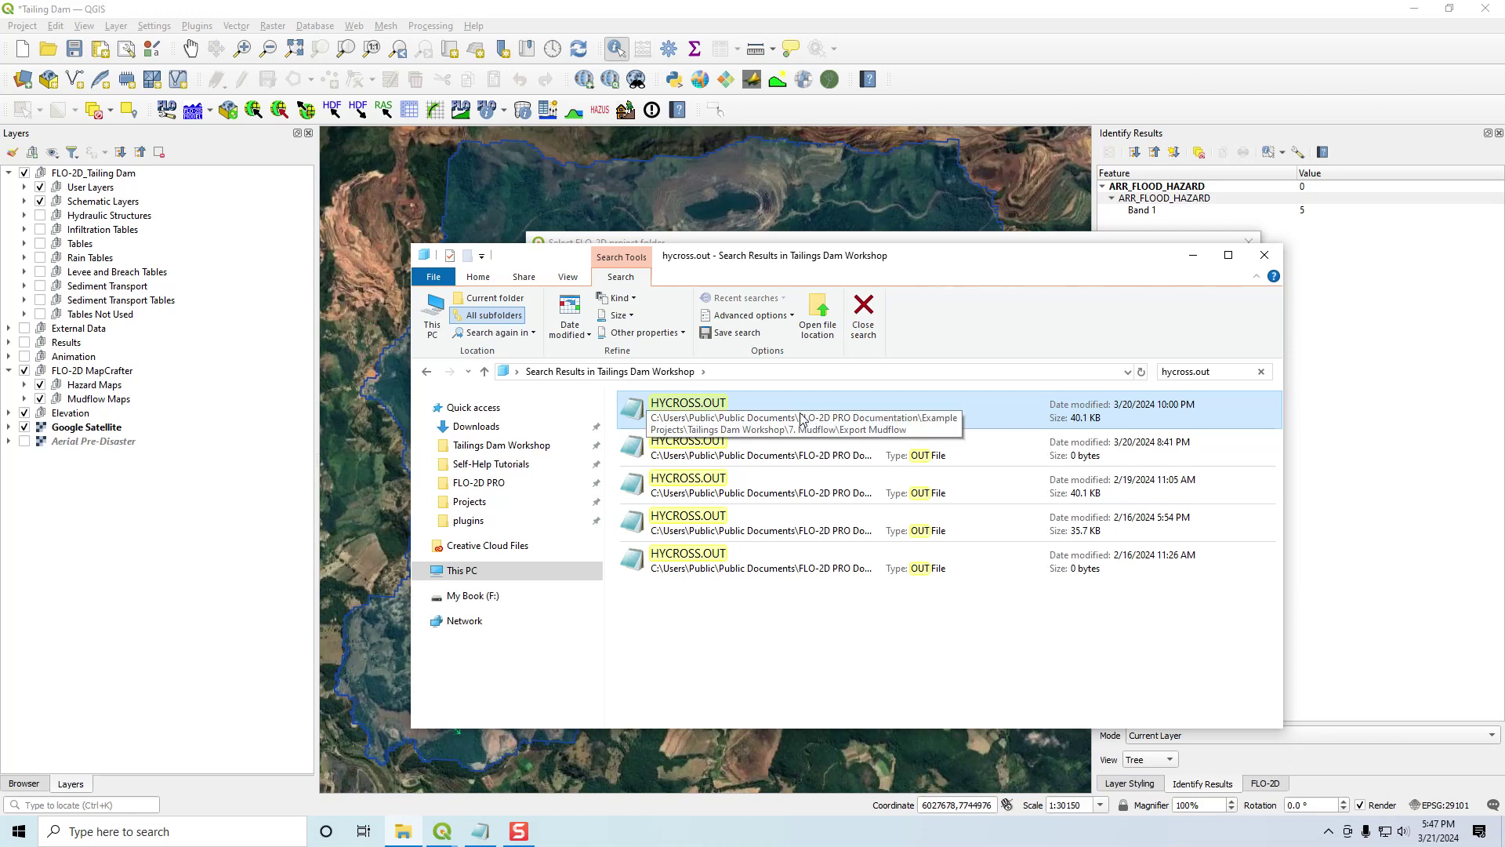
left_click(1264, 255)
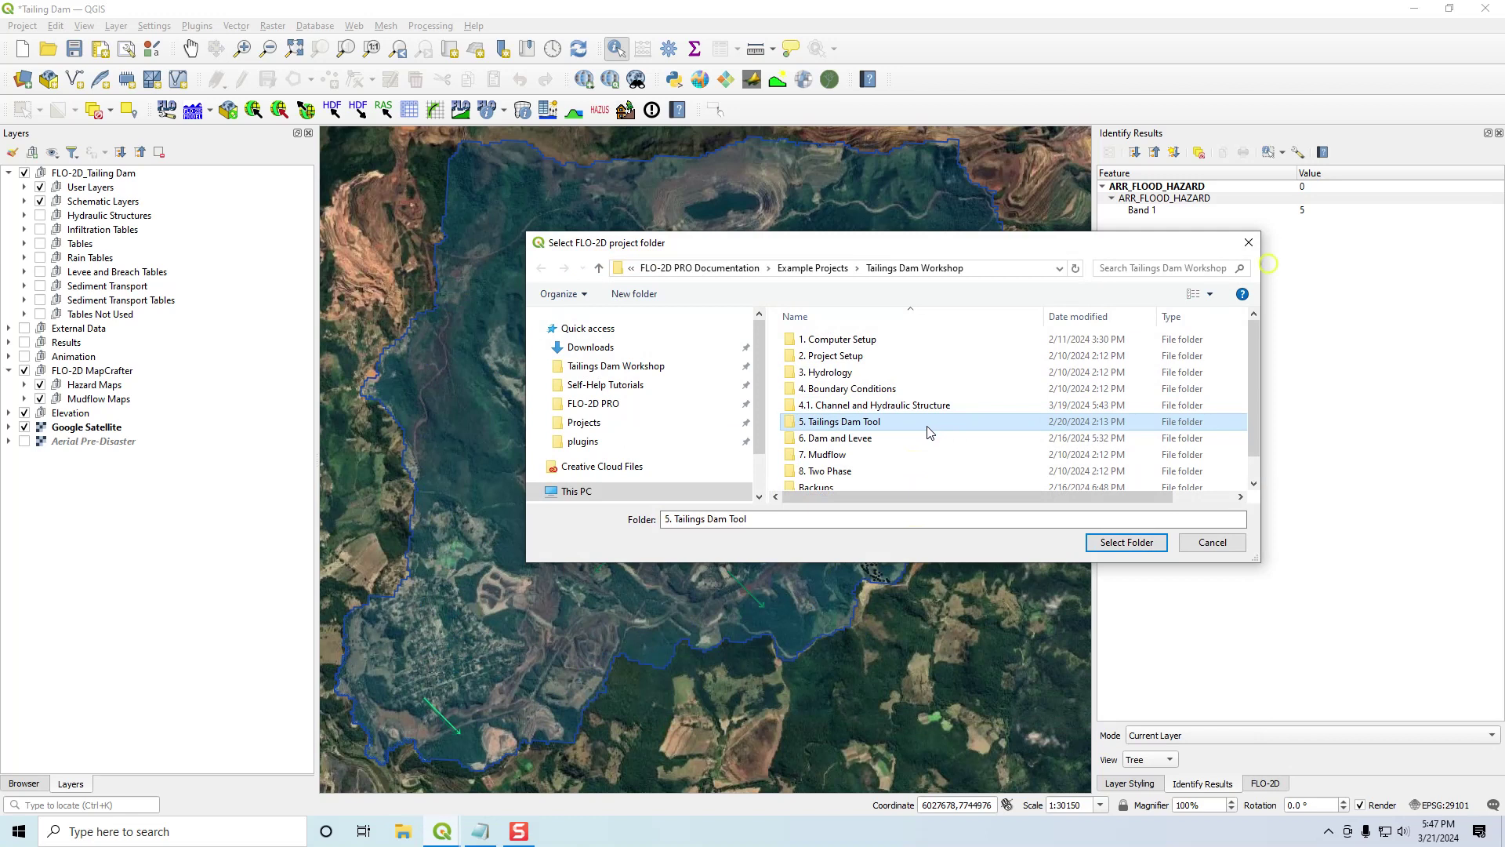
- Set the project folder to Export Mudflow inside 7. Mudflow and save the run settings
double_click(827, 455)
double_click(827, 357)
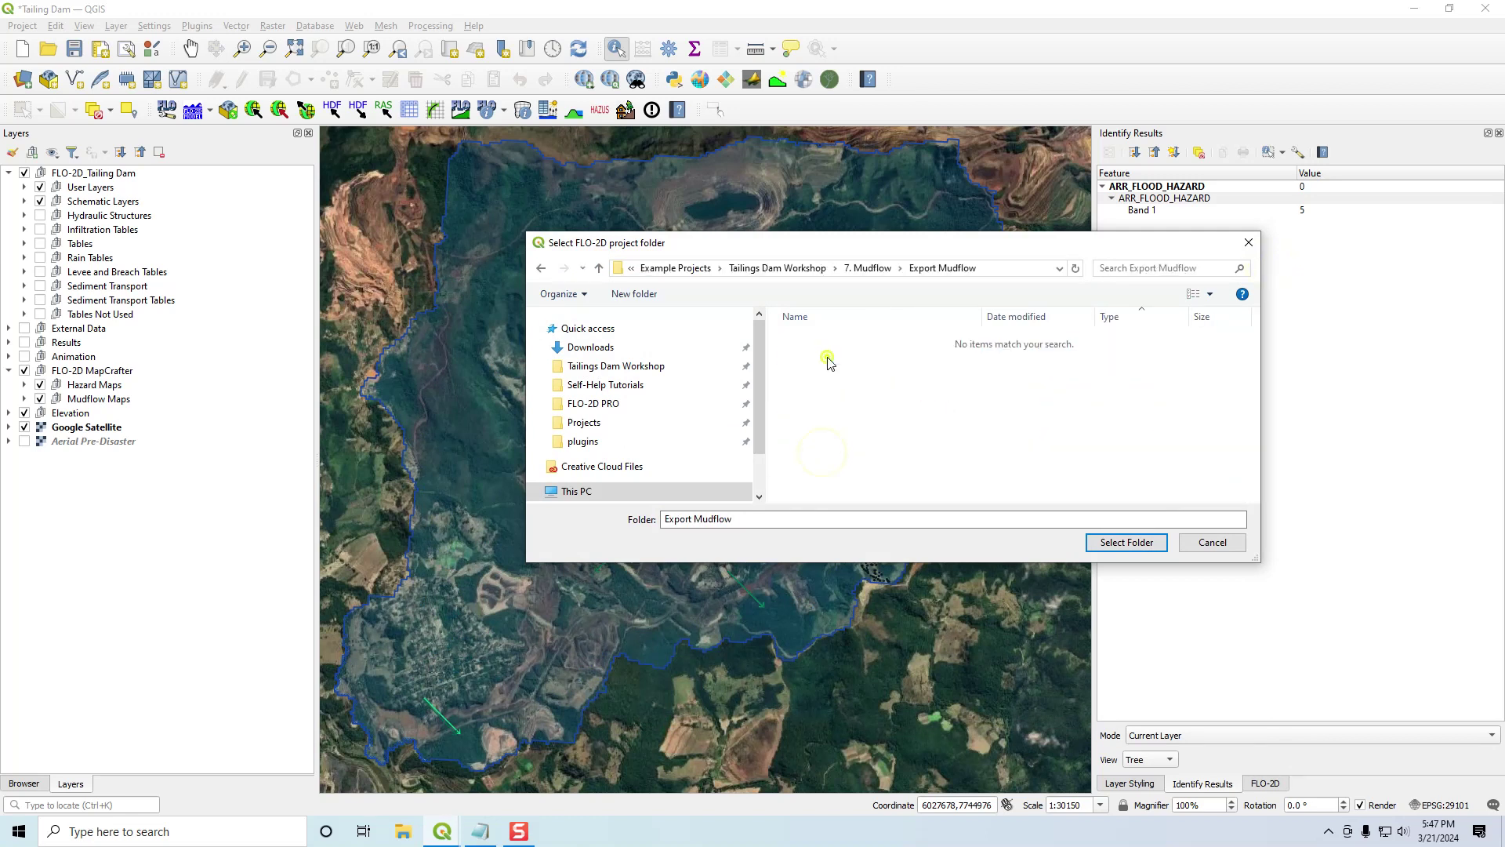
left_click(1120, 544)
left_click(848, 434)
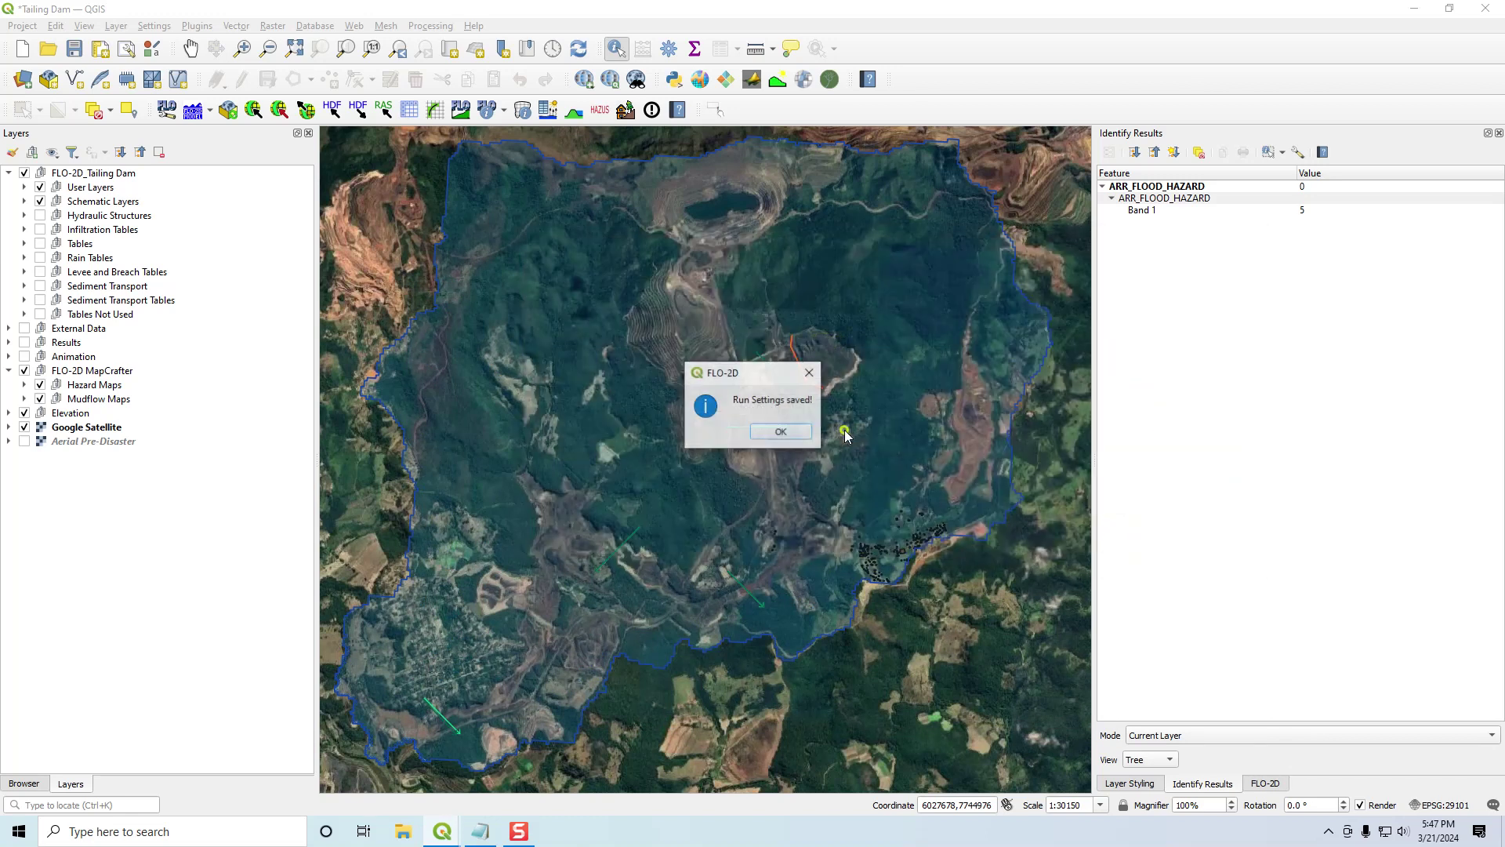
left_click(781, 432)
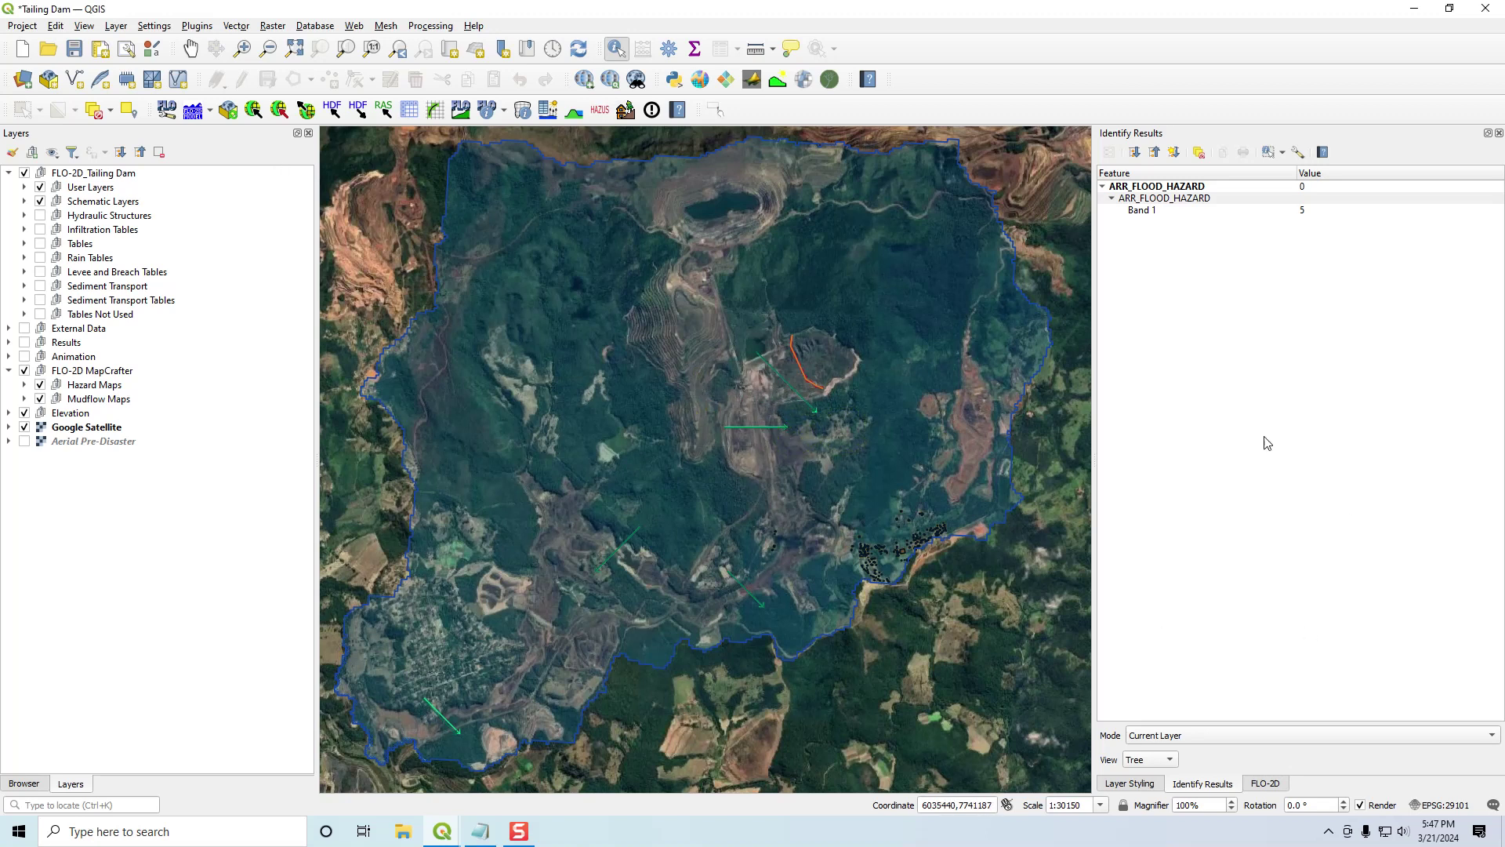
- Open the Floodplain Cross Sections Editor, enable centering and select Floodplain XS-1 to locate it on the map
left_click(1264, 783)
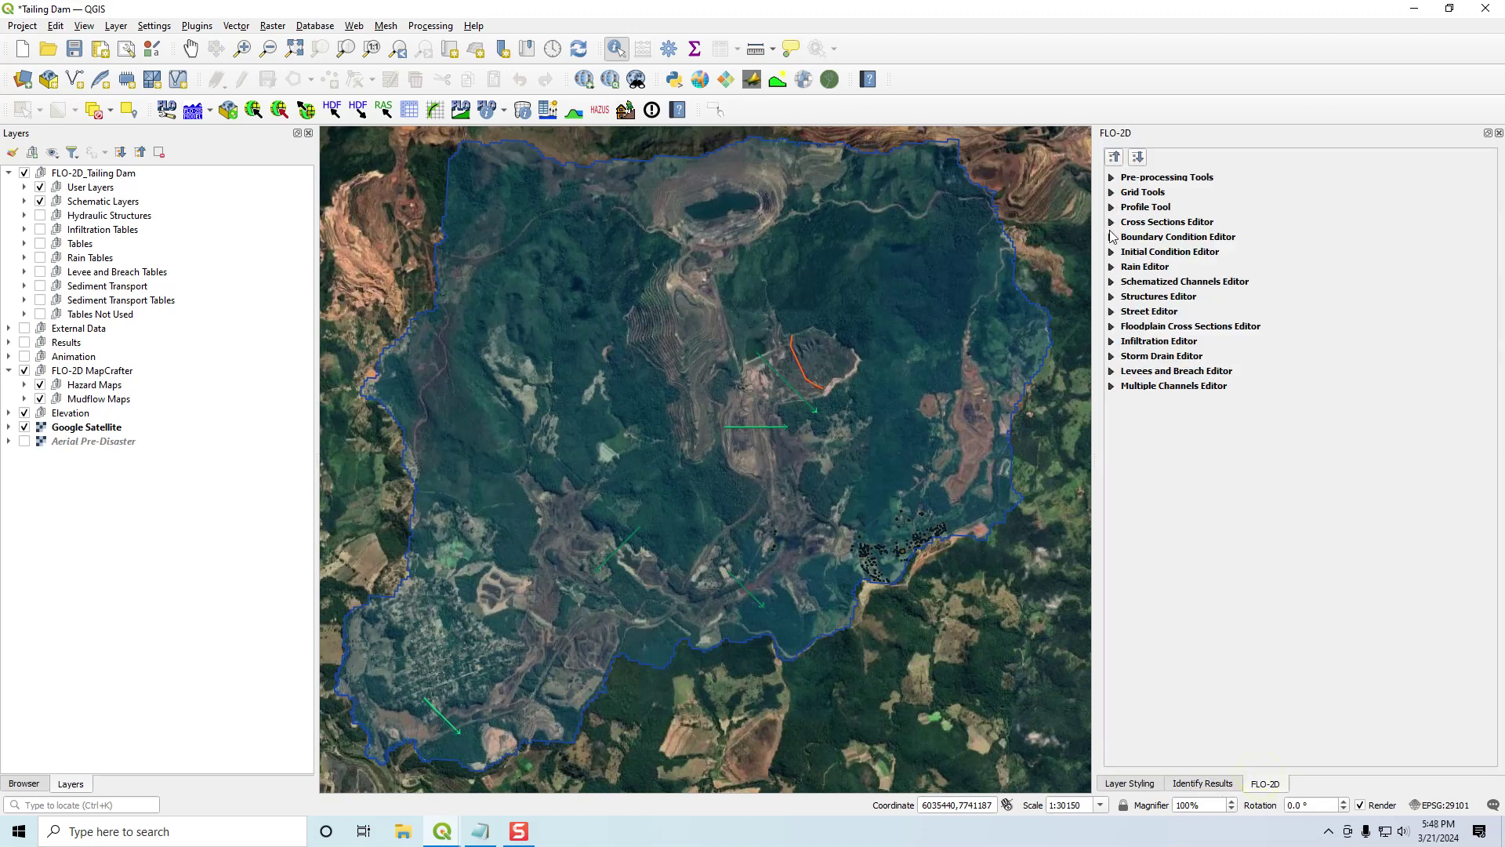
left_click(1112, 224)
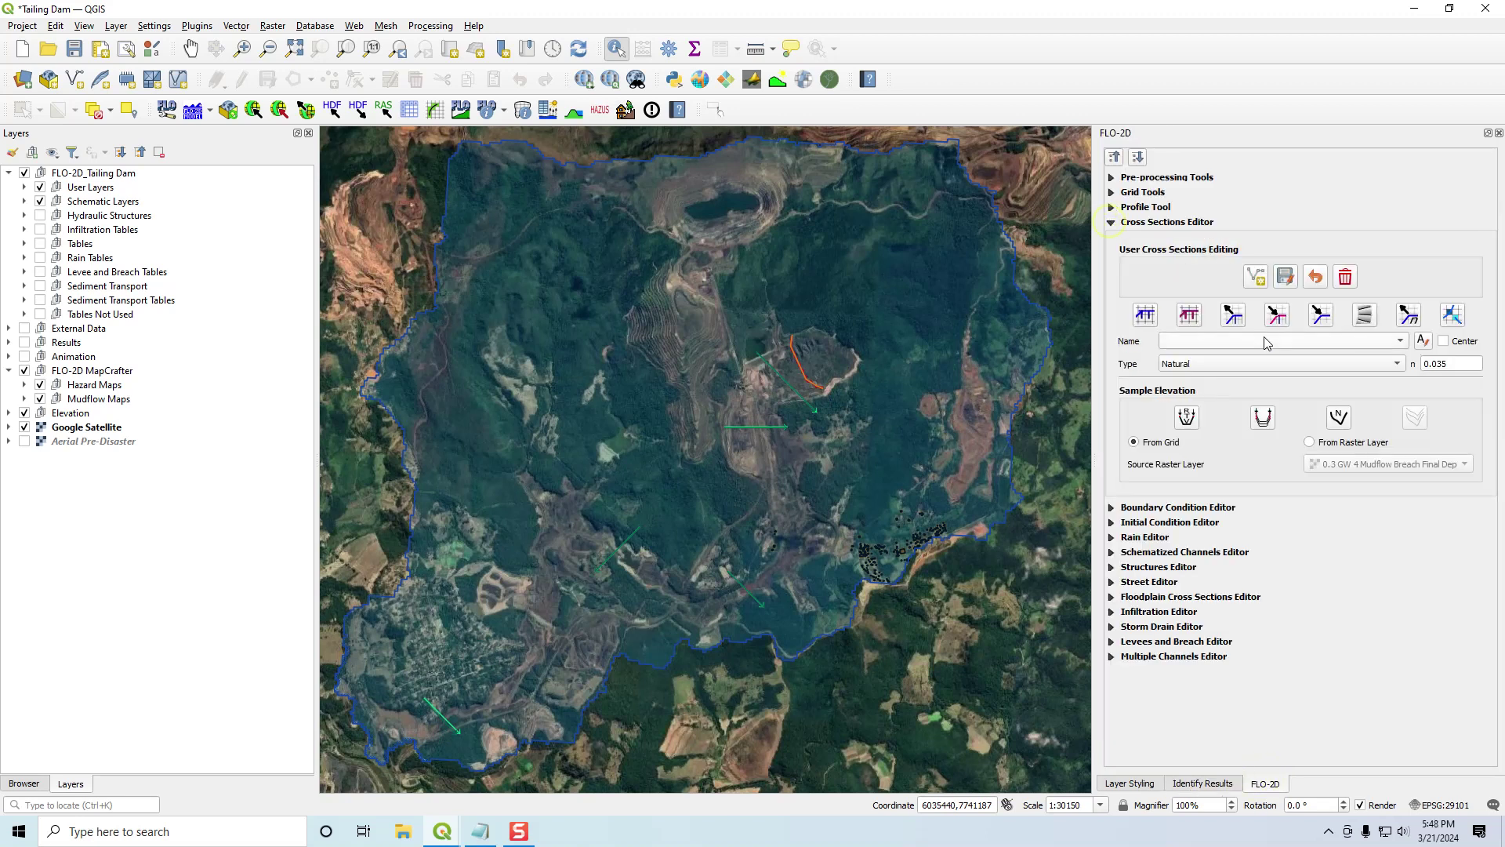
left_click(1115, 159)
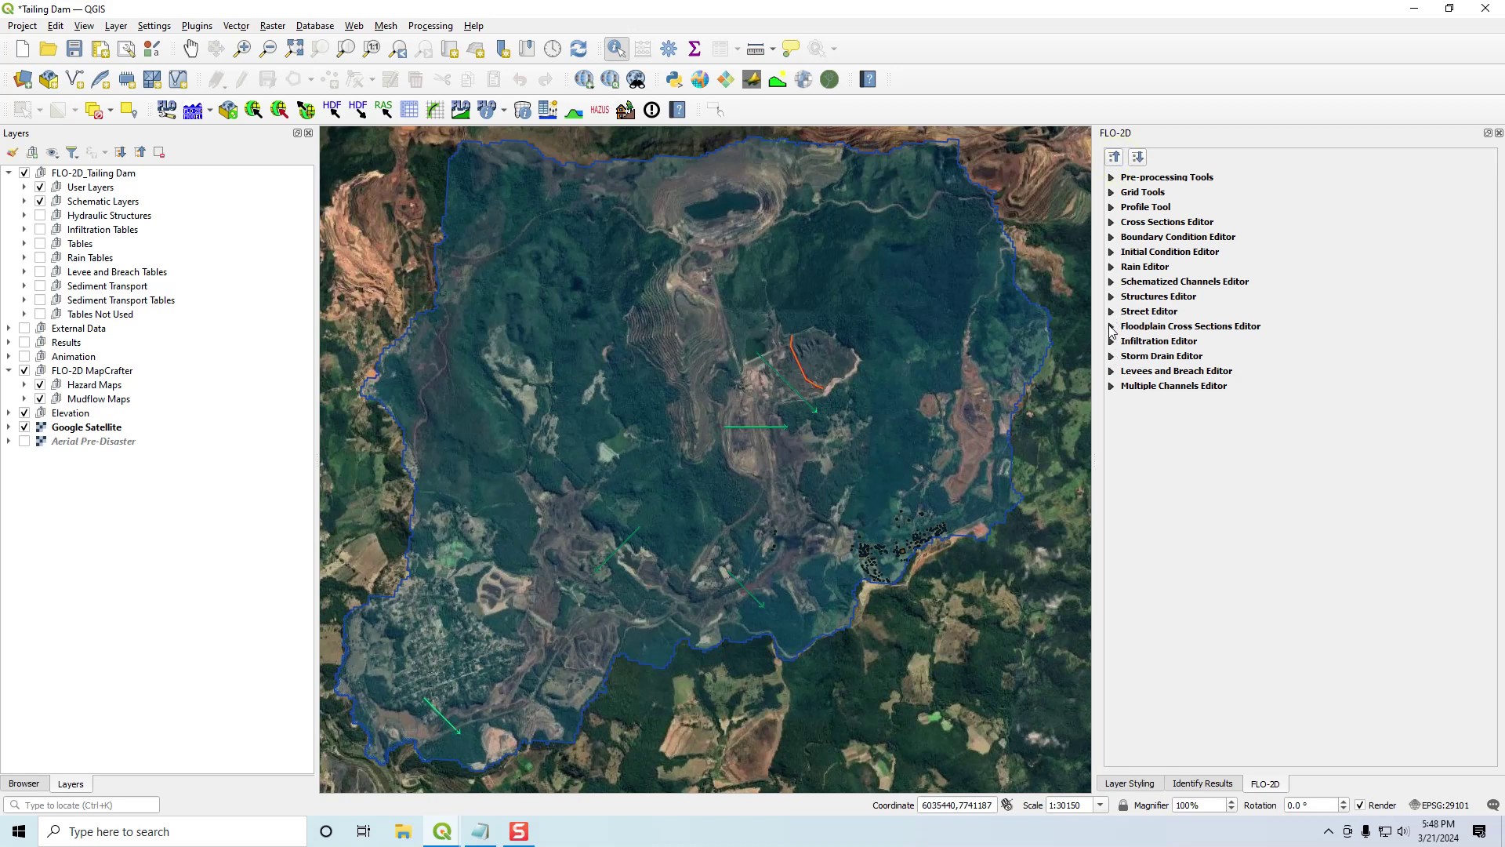
left_click(1112, 326)
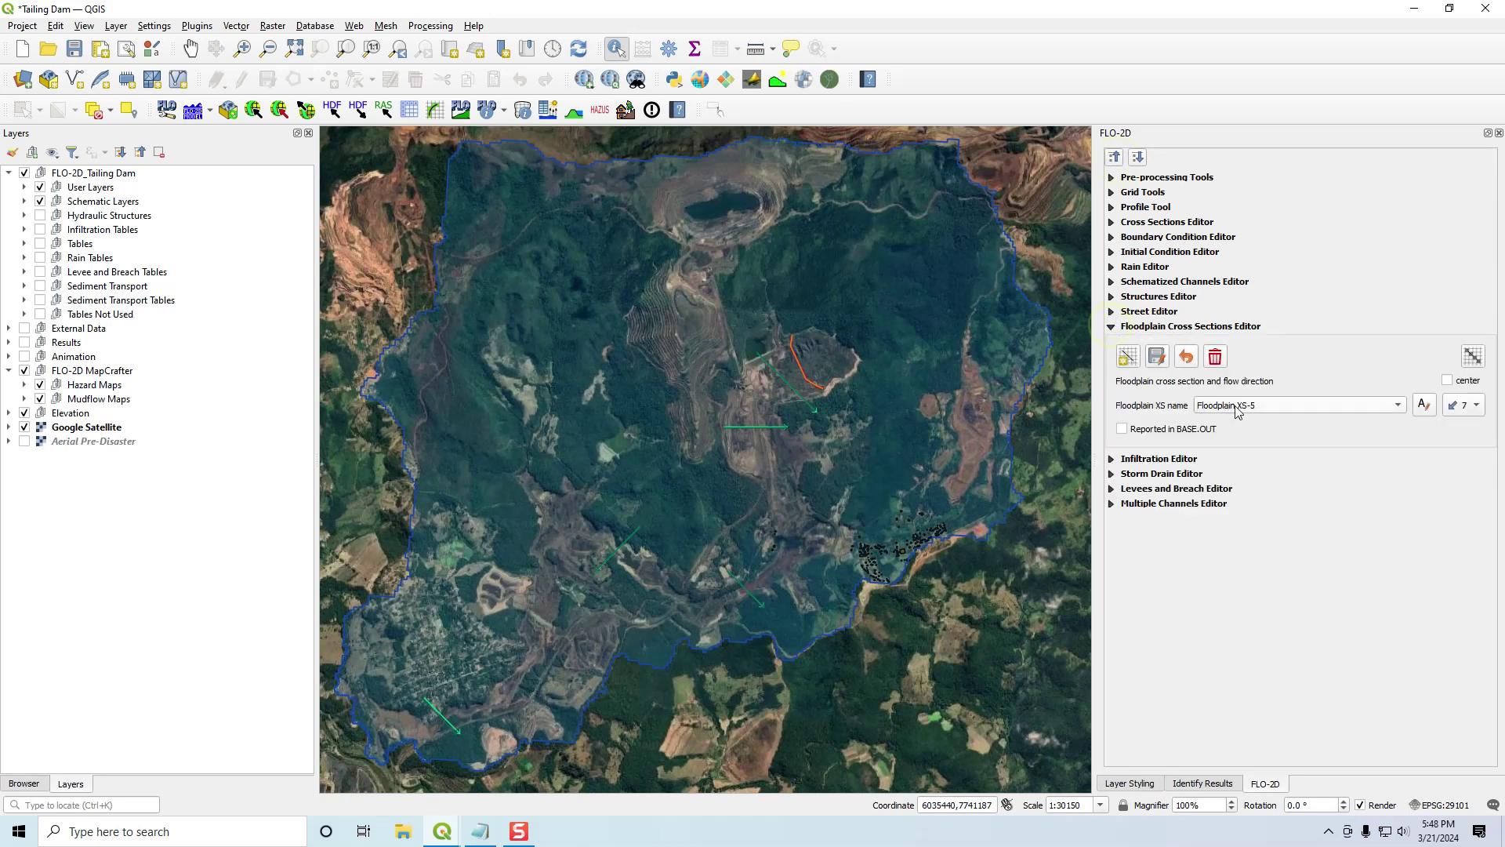
left_click(1257, 405)
left_click(1264, 343)
left_click(1447, 381)
left_click(1240, 413)
left_click(1239, 408)
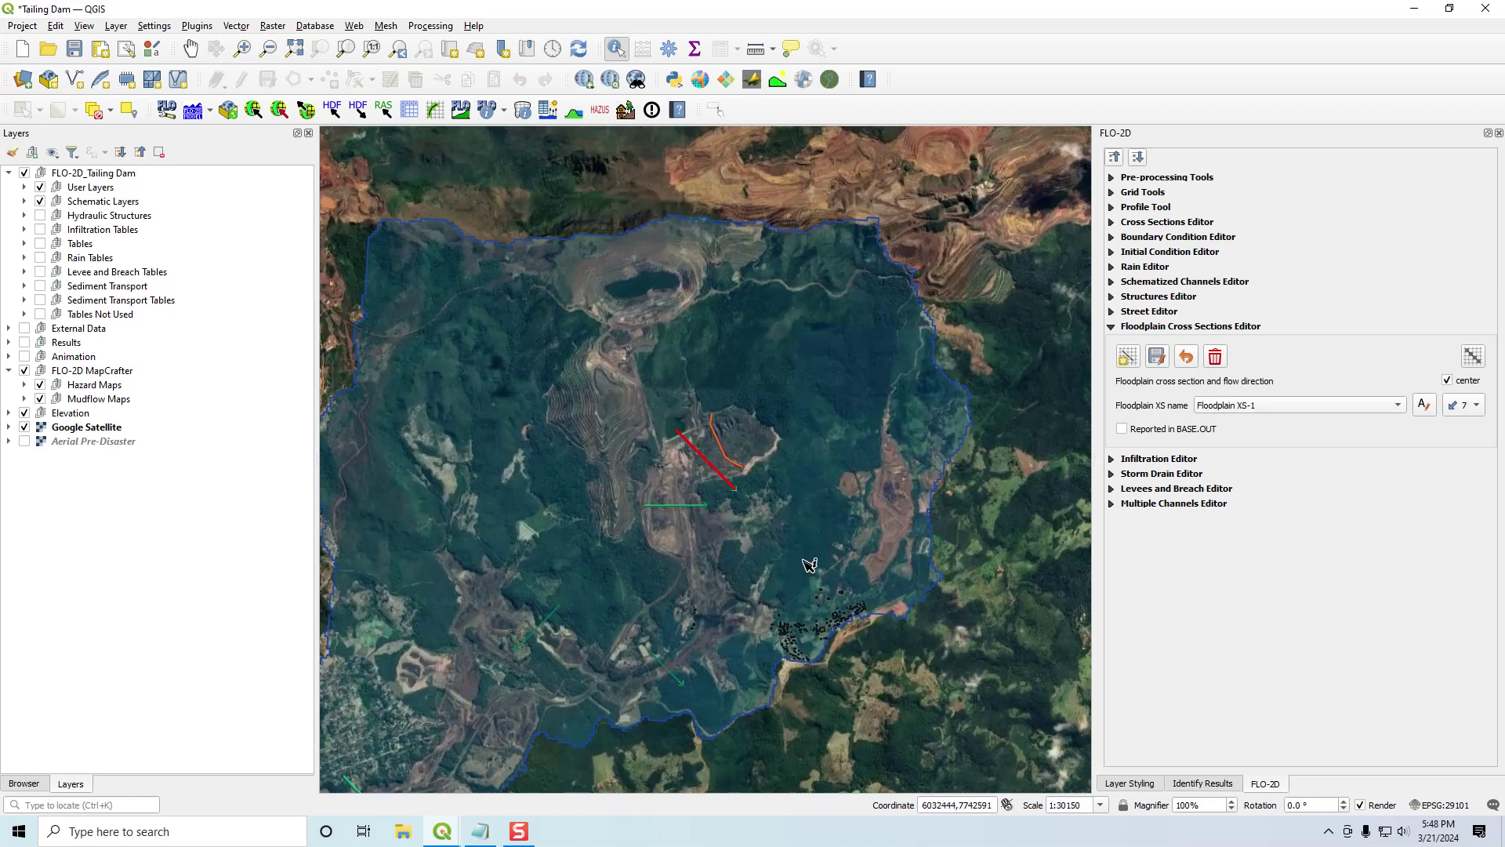
- Turn on single labels for the Floodplain Cross Sections user layer, using the fid field as the label value
left_click(24, 186)
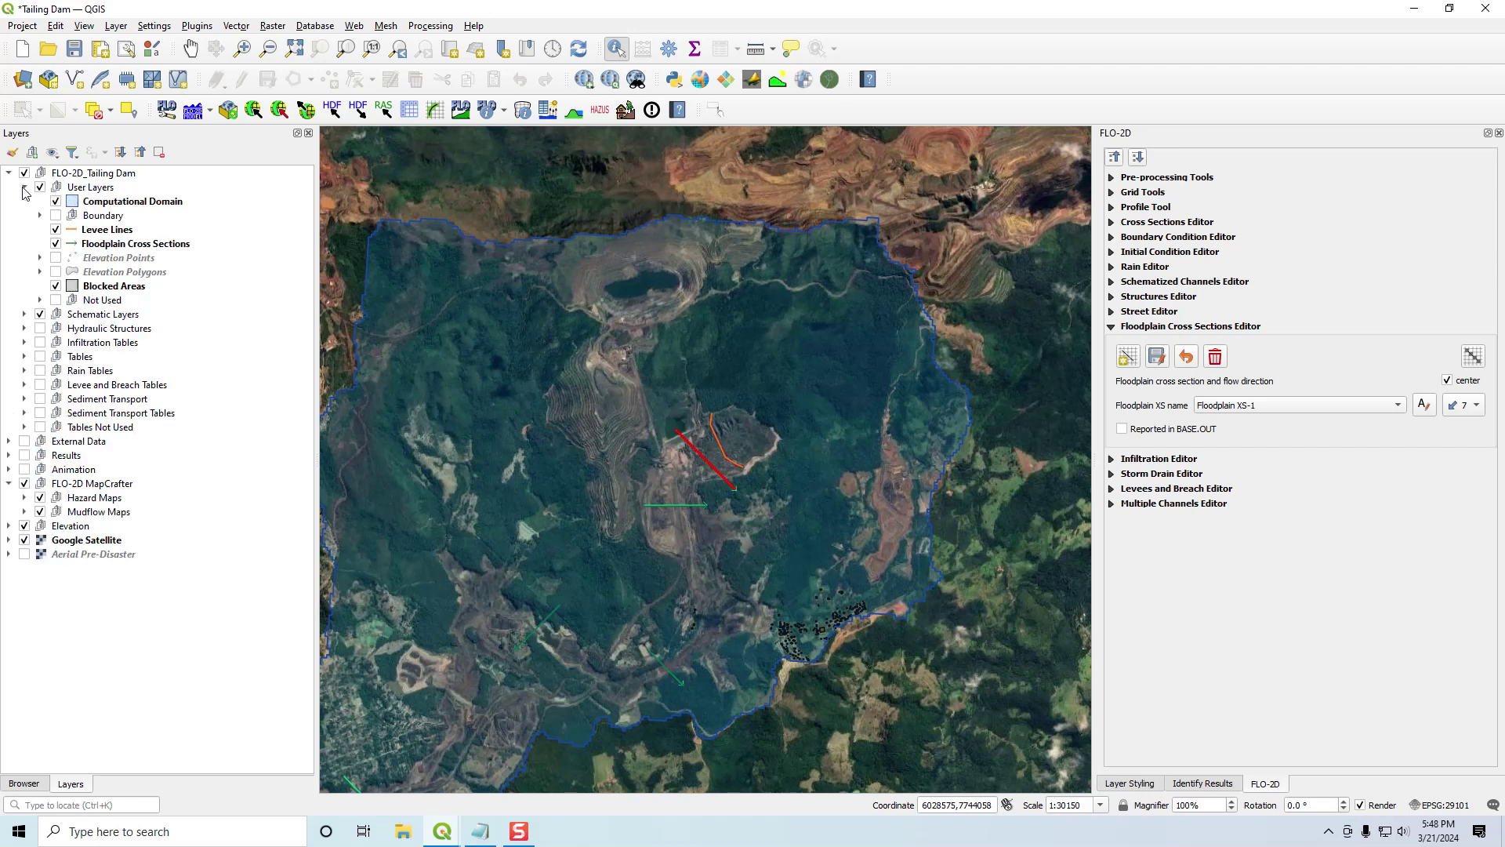
left_click(92, 244)
double_click(92, 246)
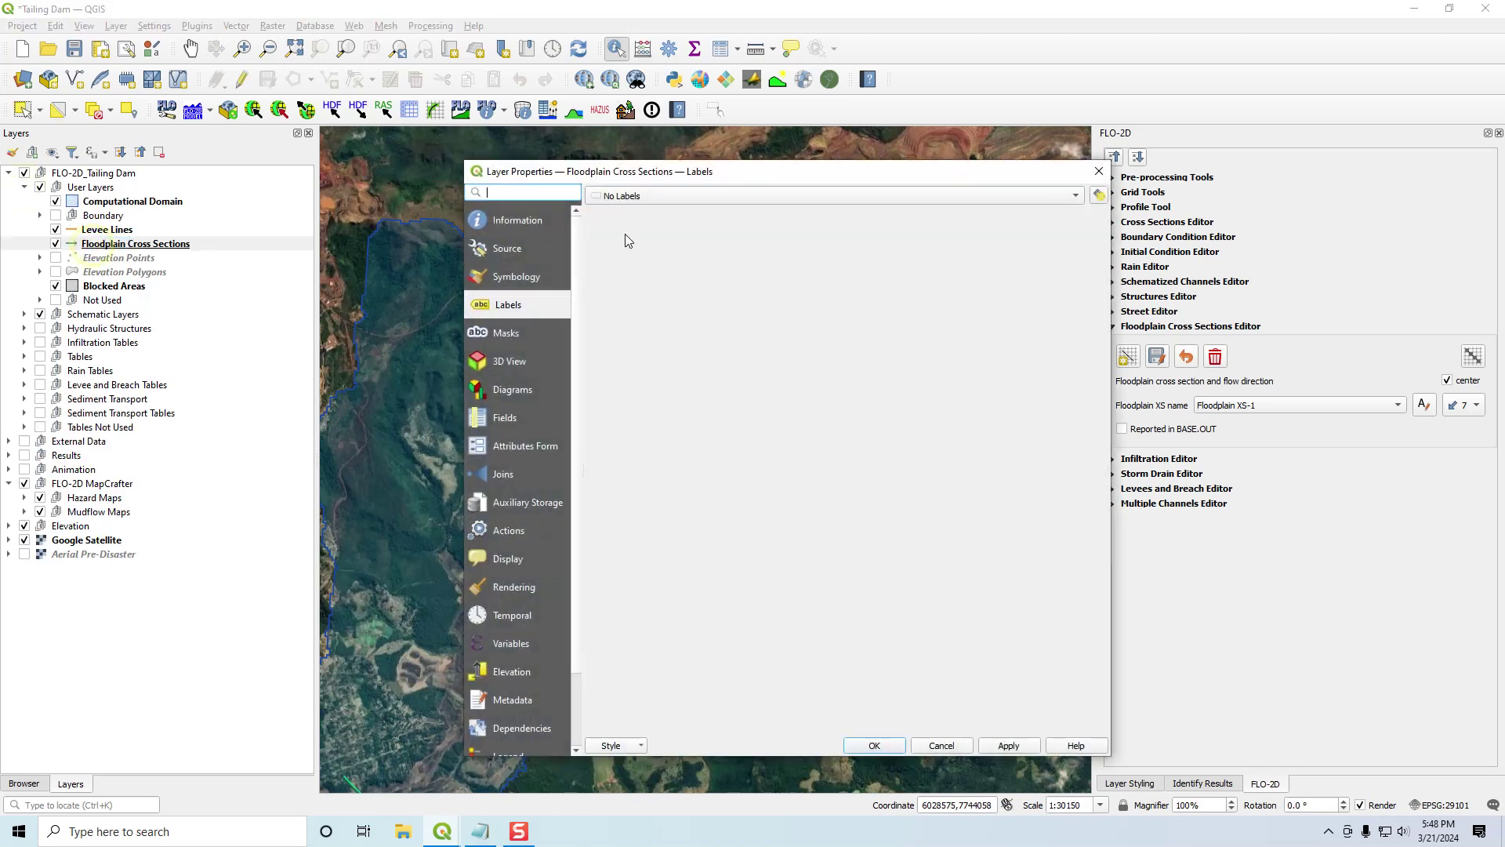
left_click(612, 201)
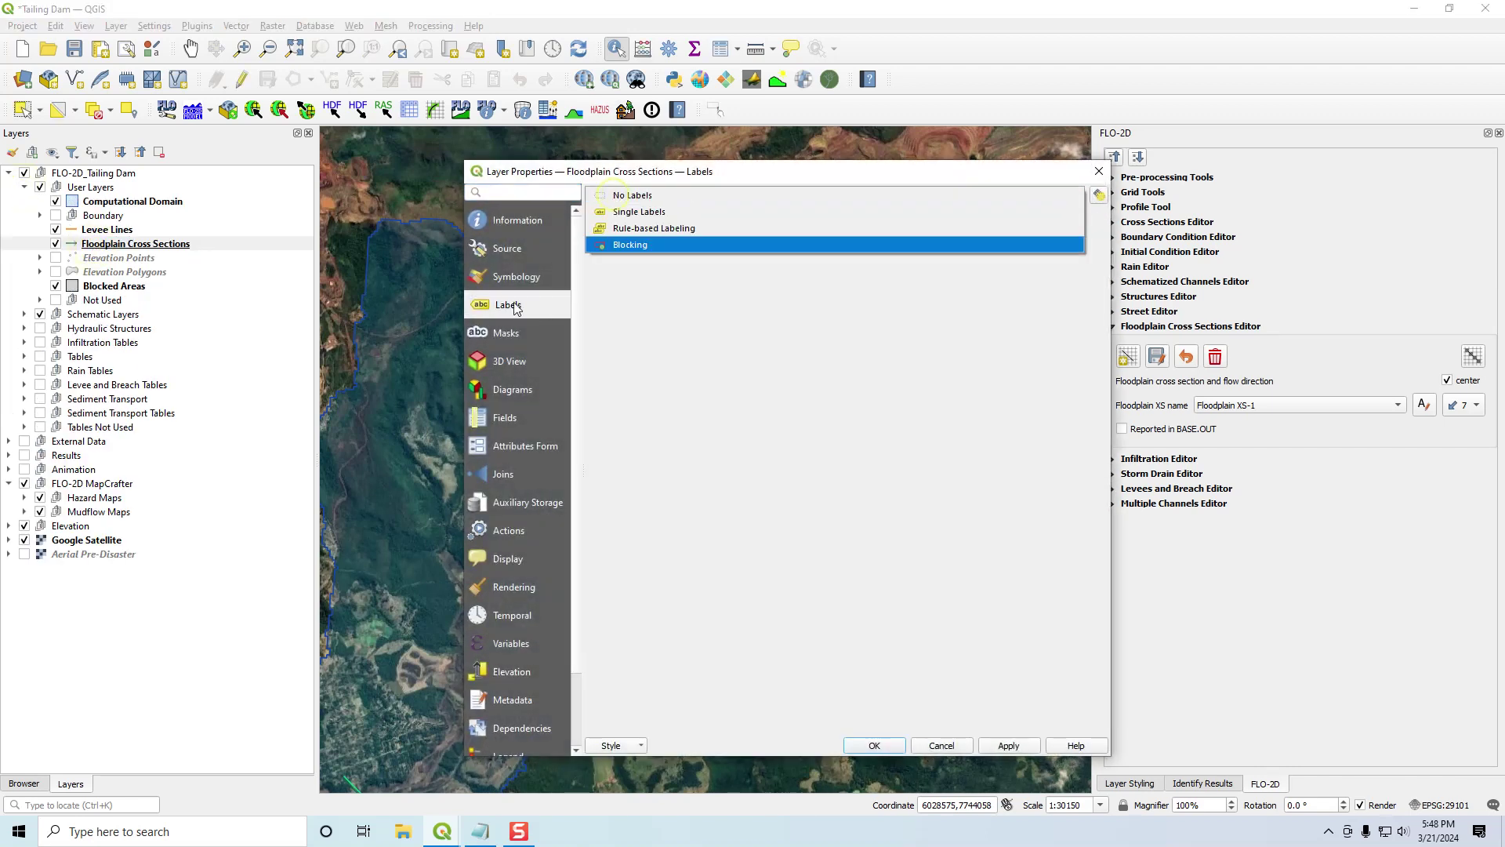
left_click(643, 212)
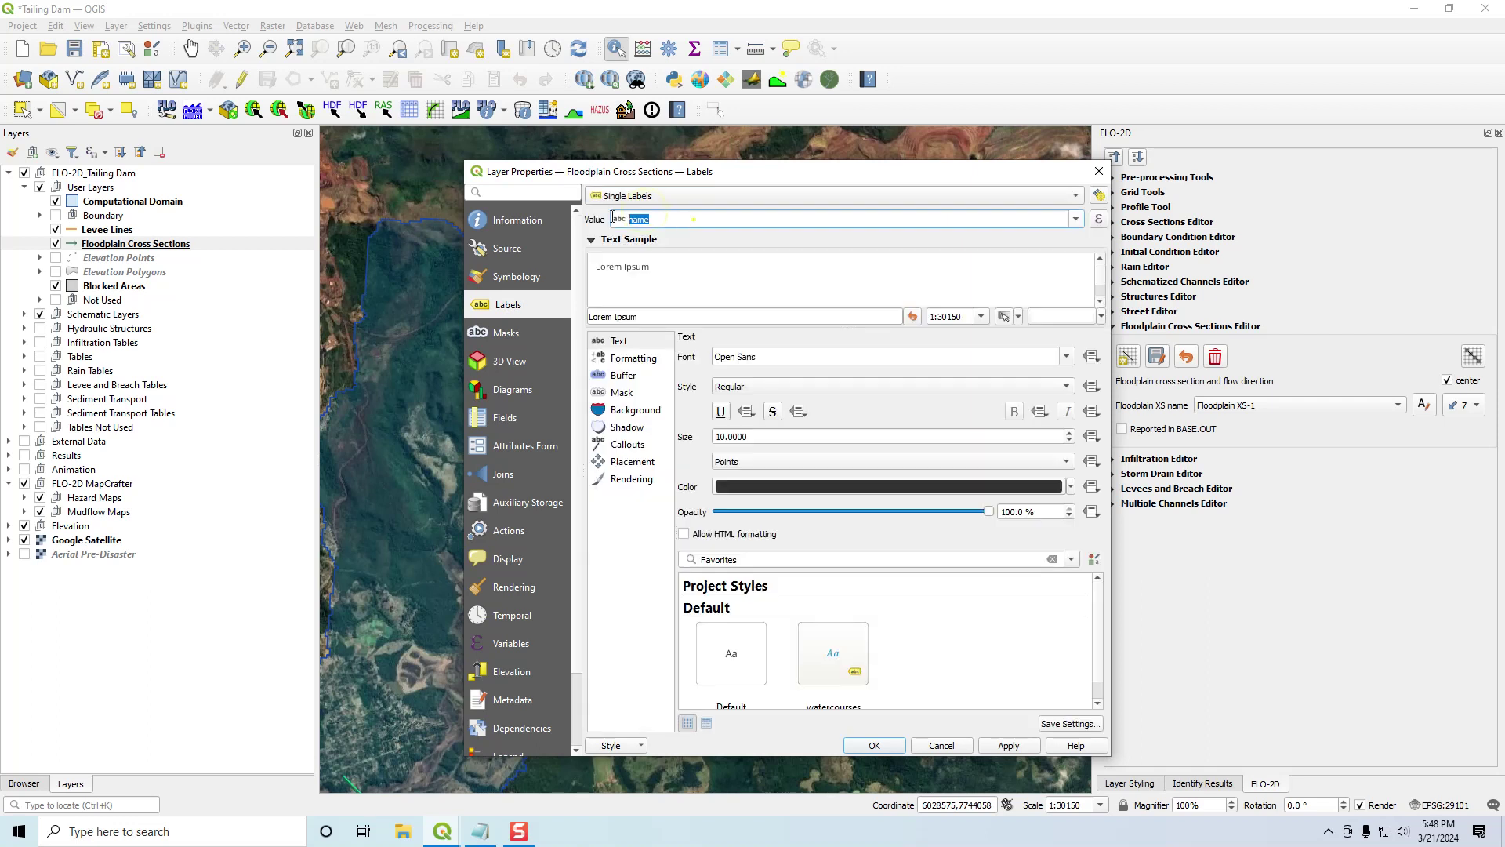
left_click(1076, 220)
left_click(927, 235)
- Set the cross section label text to bright green at size 12 and apply the layer properties
left_click(744, 489)
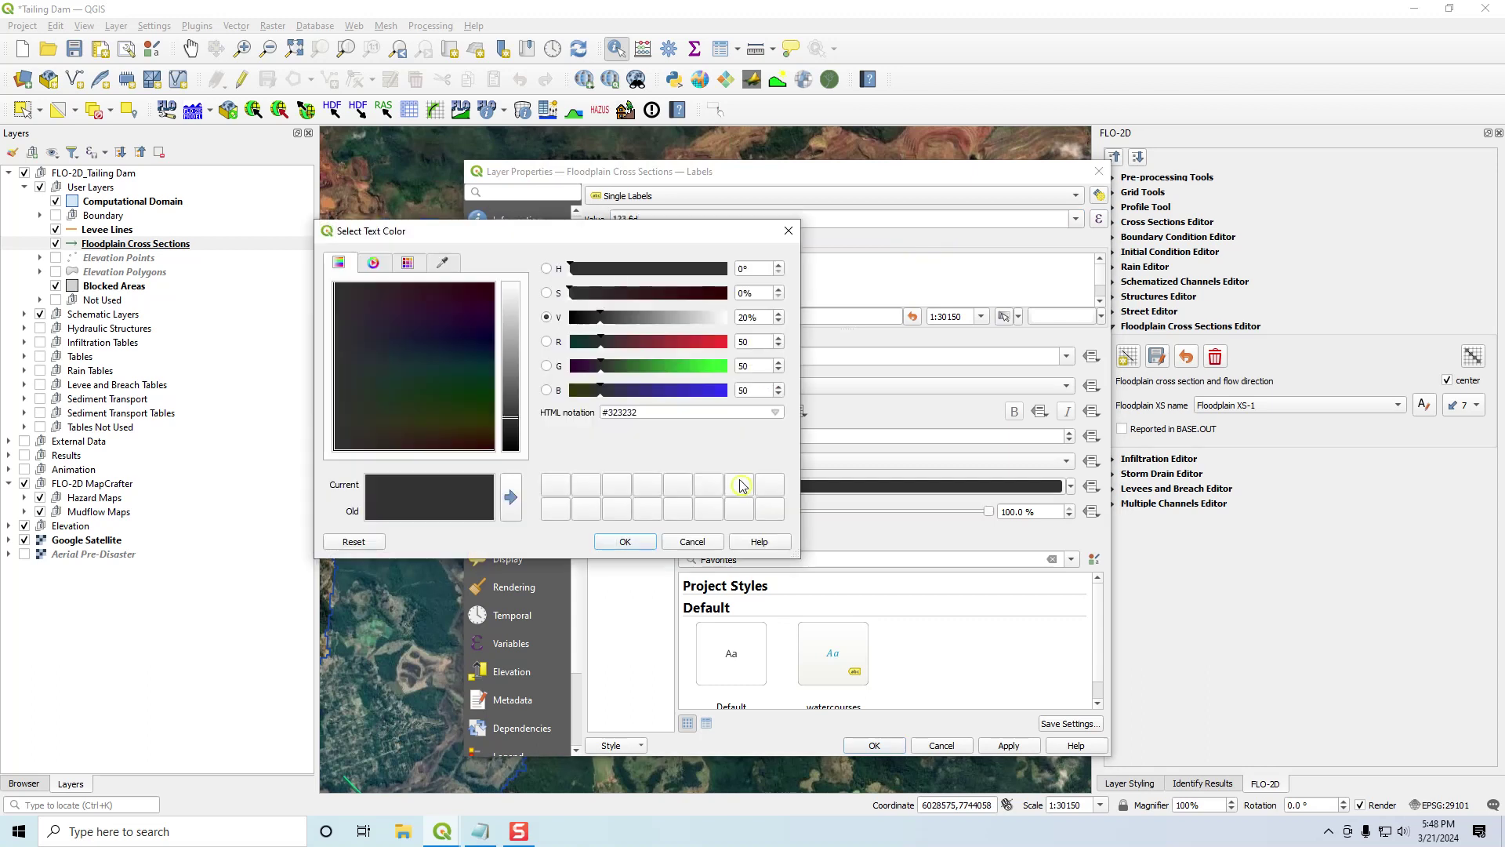
left_click(721, 373)
left_click(626, 542)
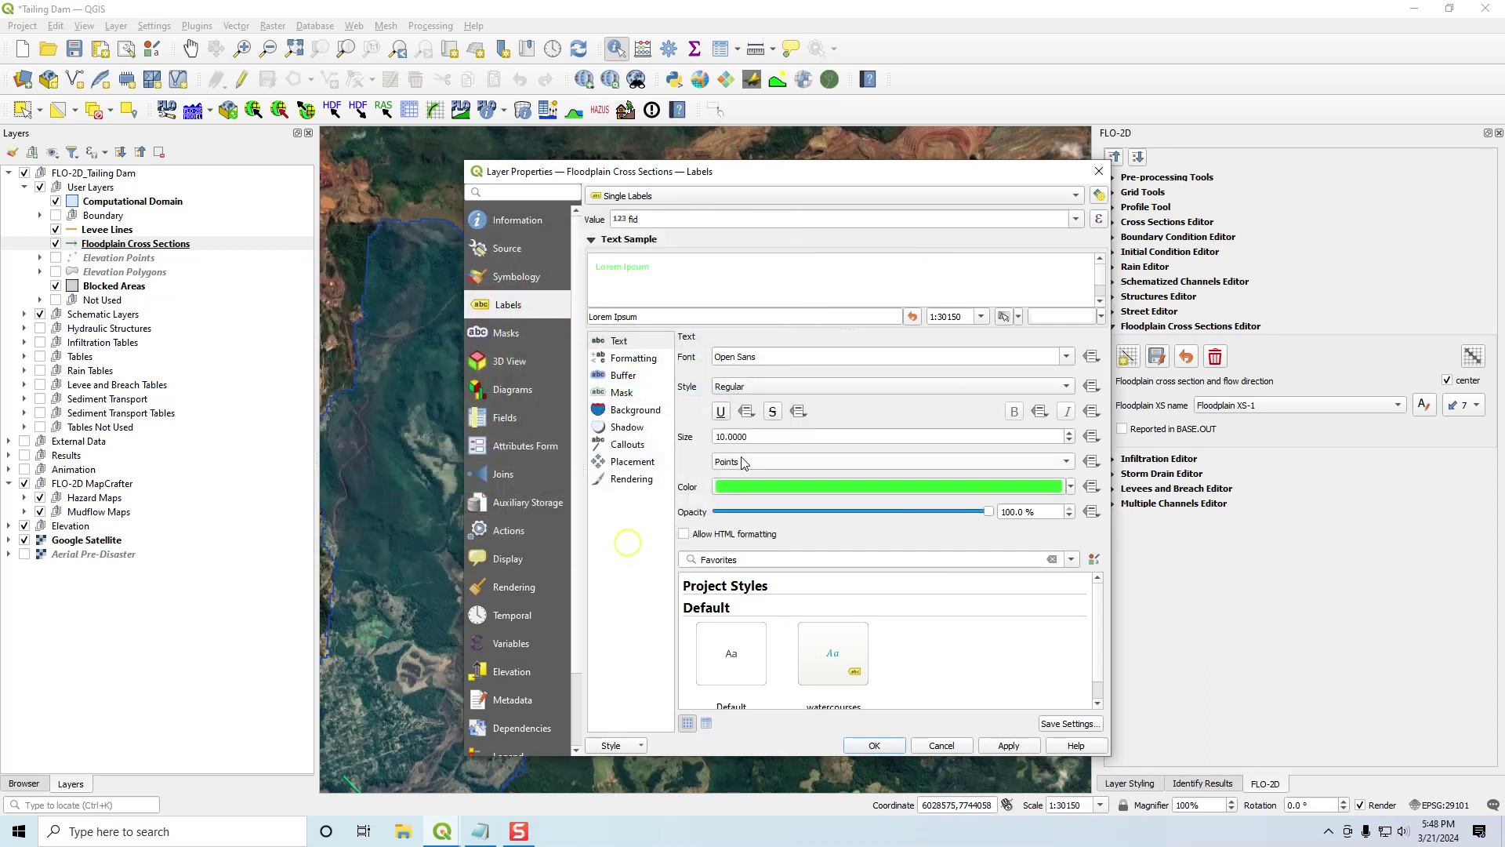
double_click(773, 439)
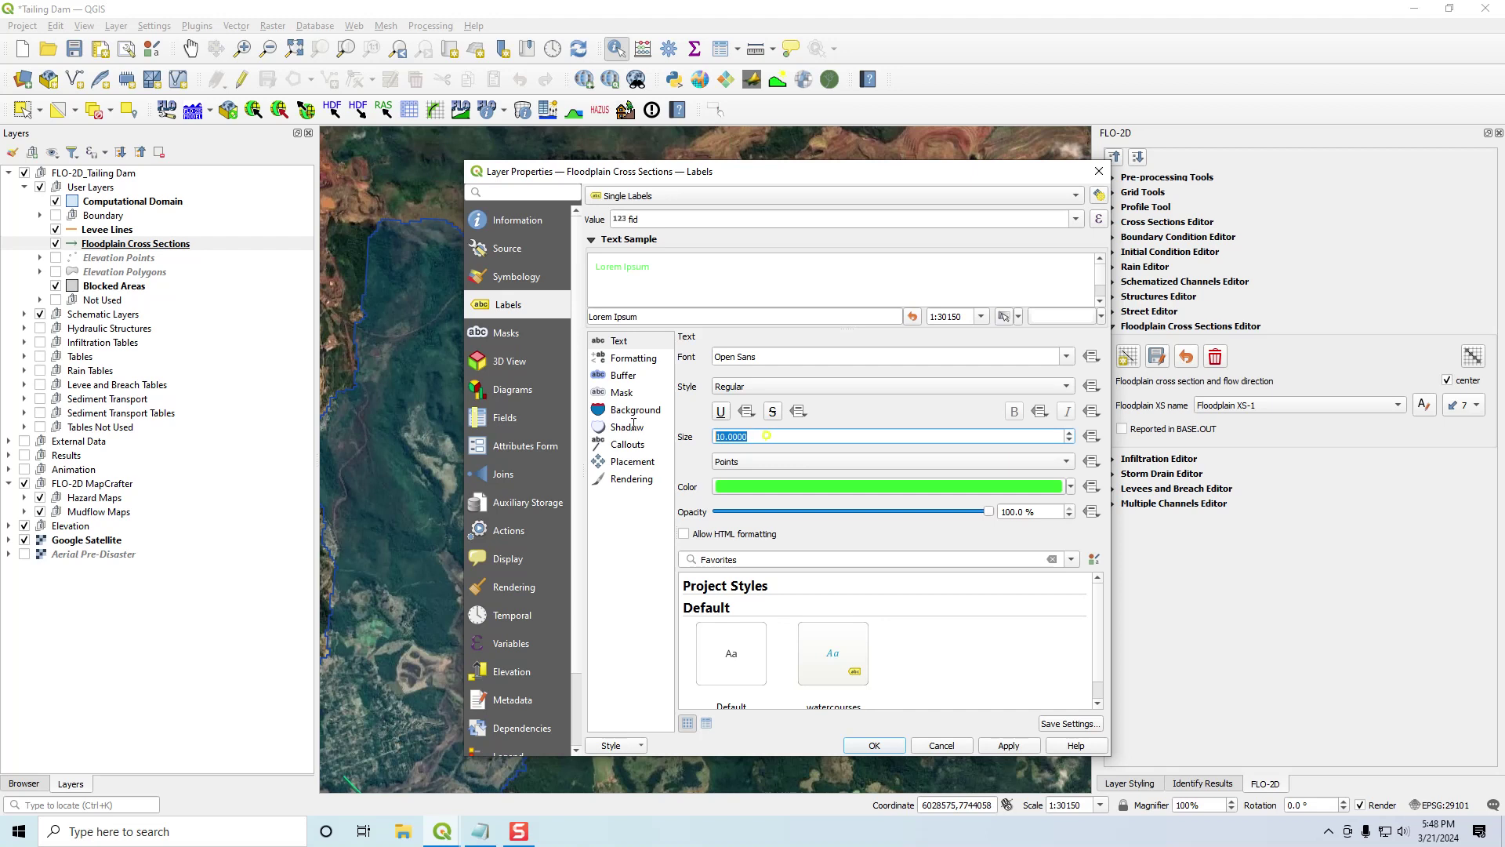
type("12")
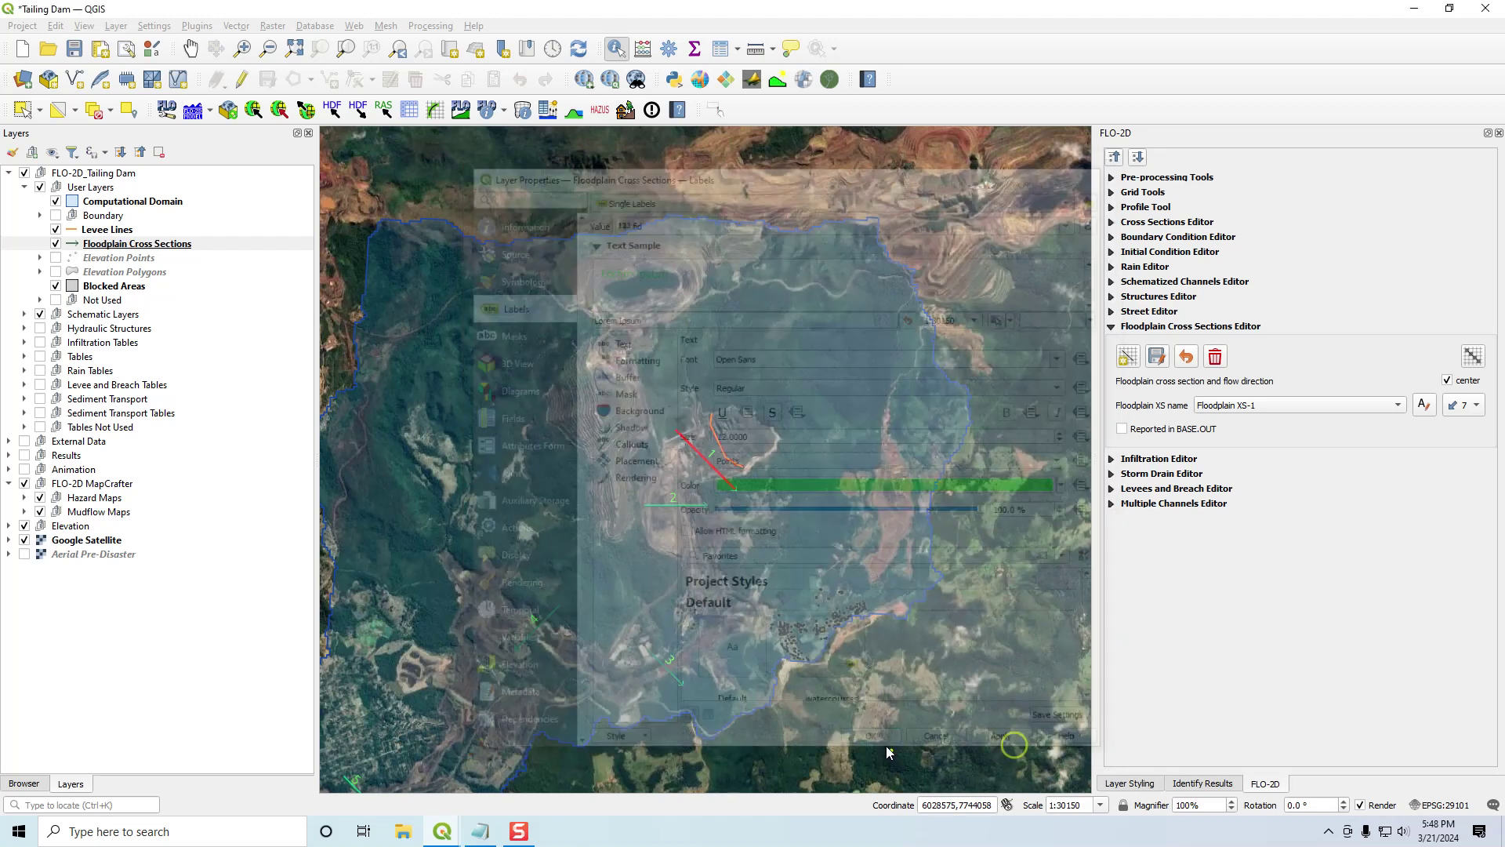
left_click(885, 749)
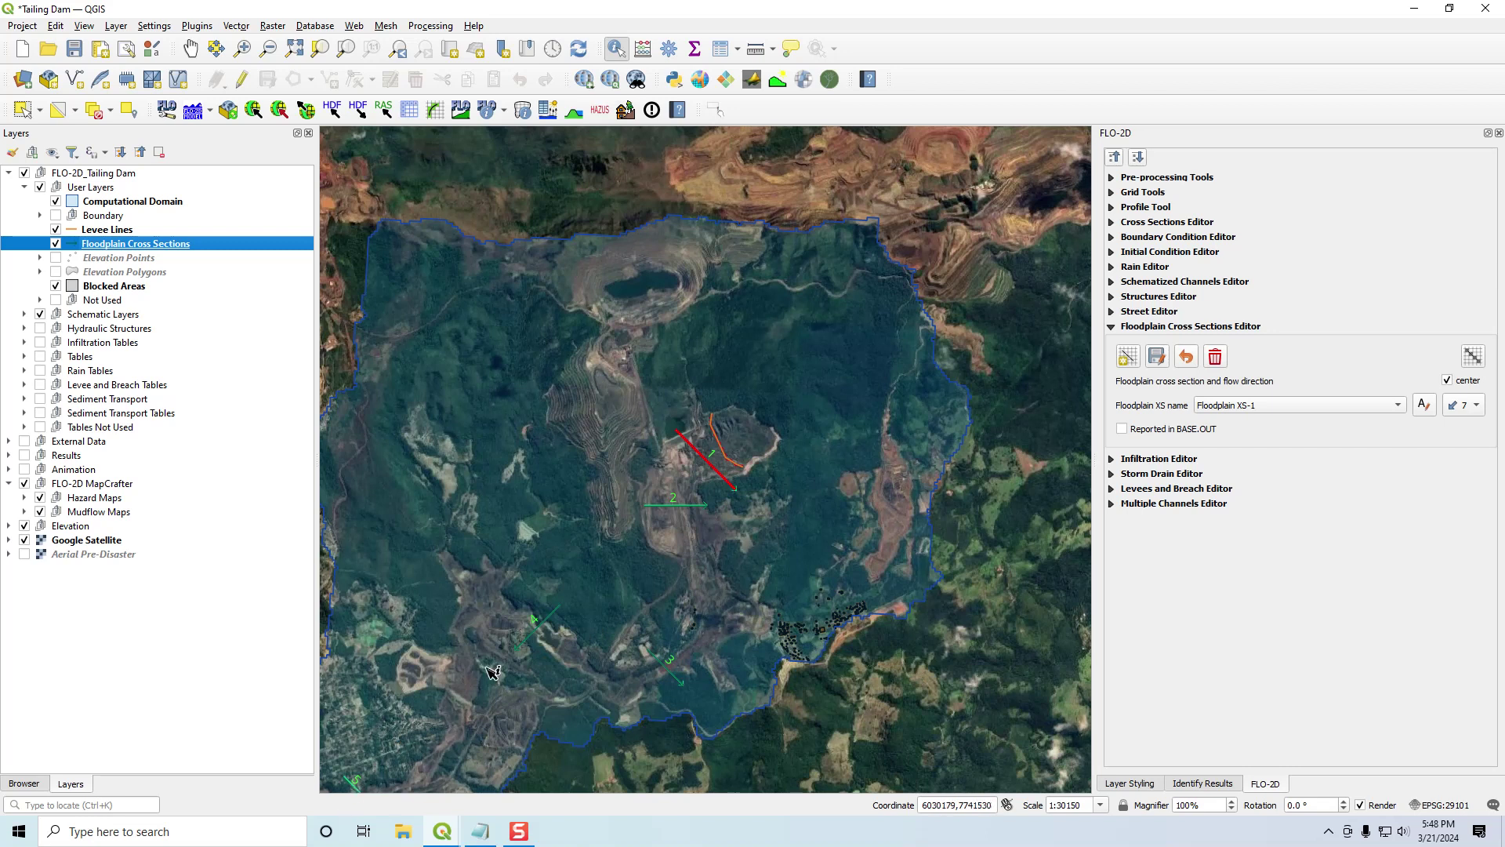
- Run Hydrog and plot the discharge hydrograph for floodplain cross section 1
left_click_drag(495, 652, 511, 566)
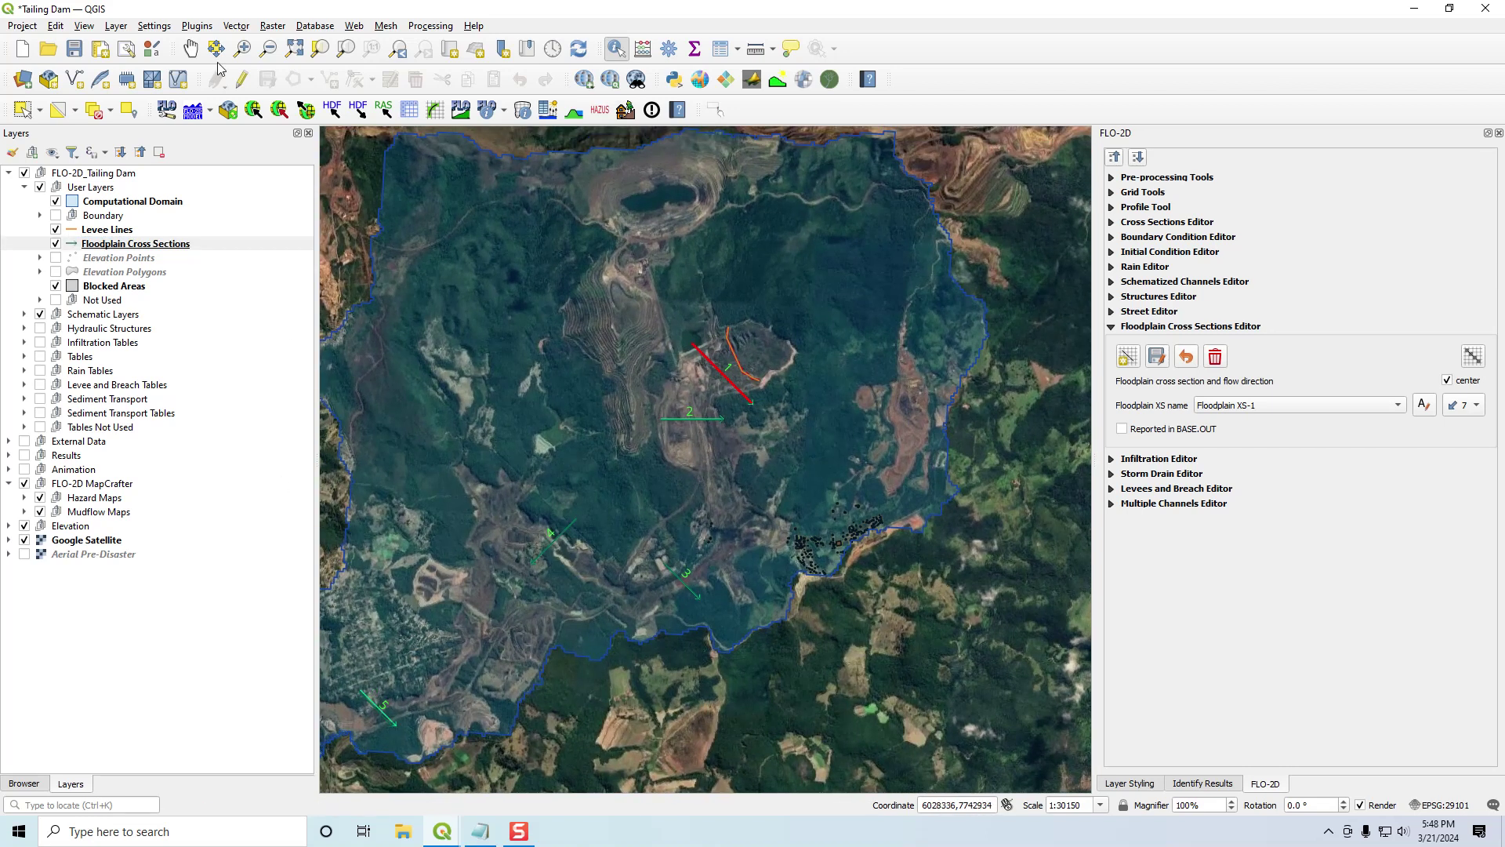
left_click(212, 111)
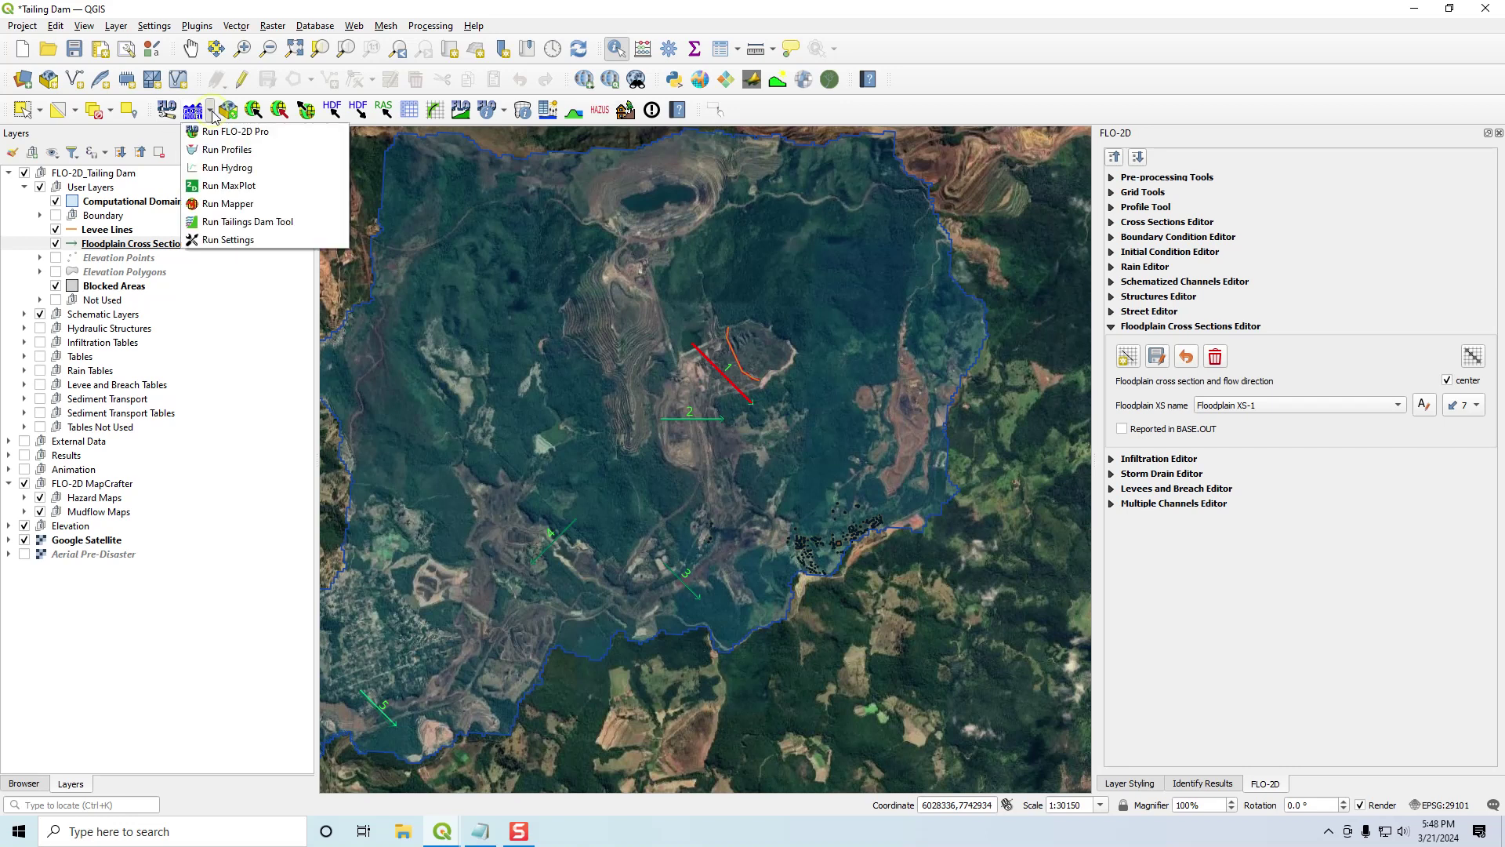
left_click(228, 169)
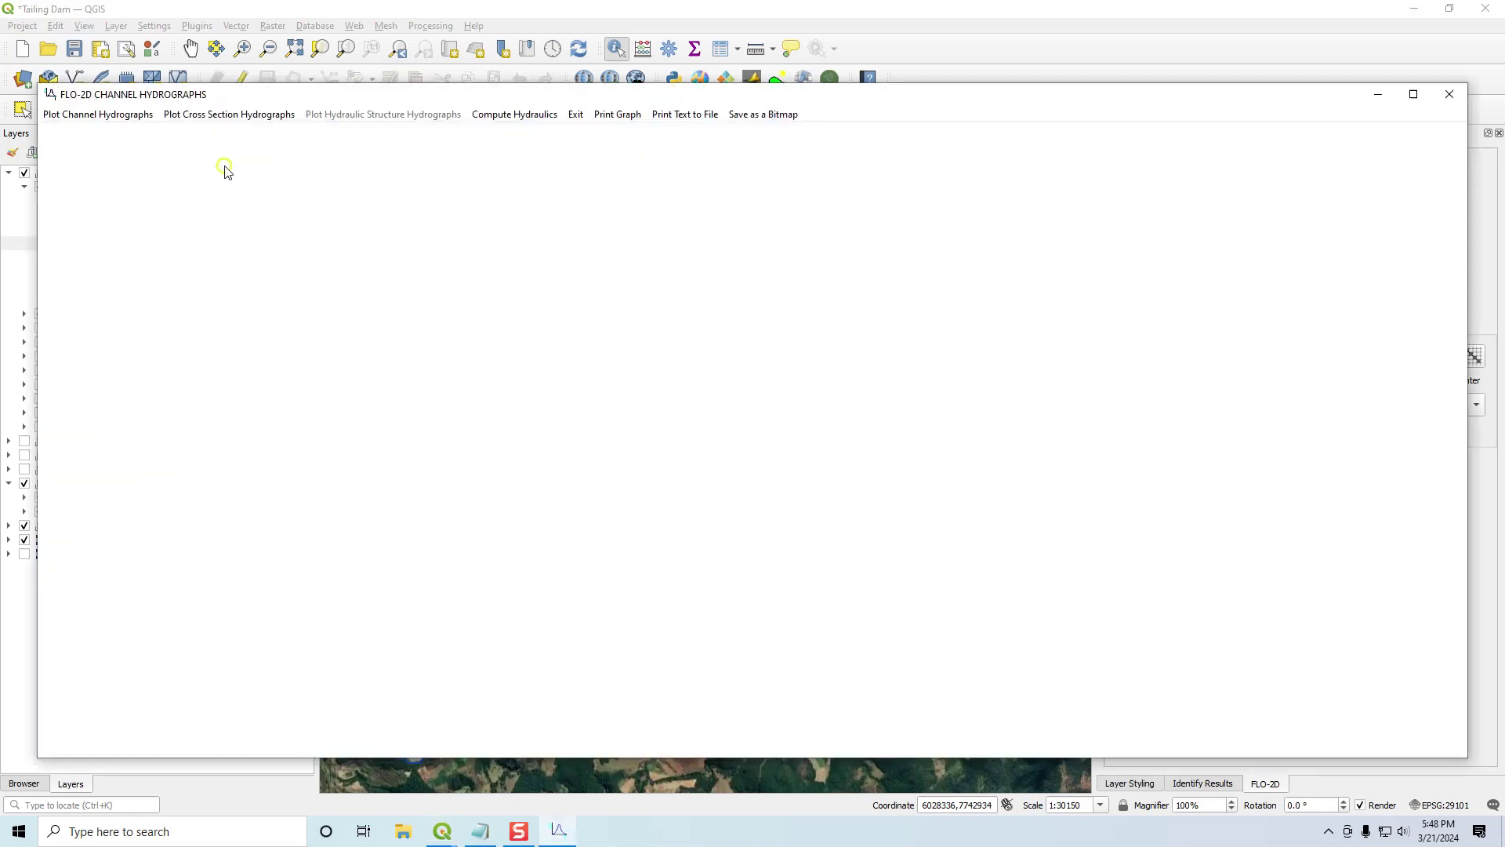
left_click(232, 117)
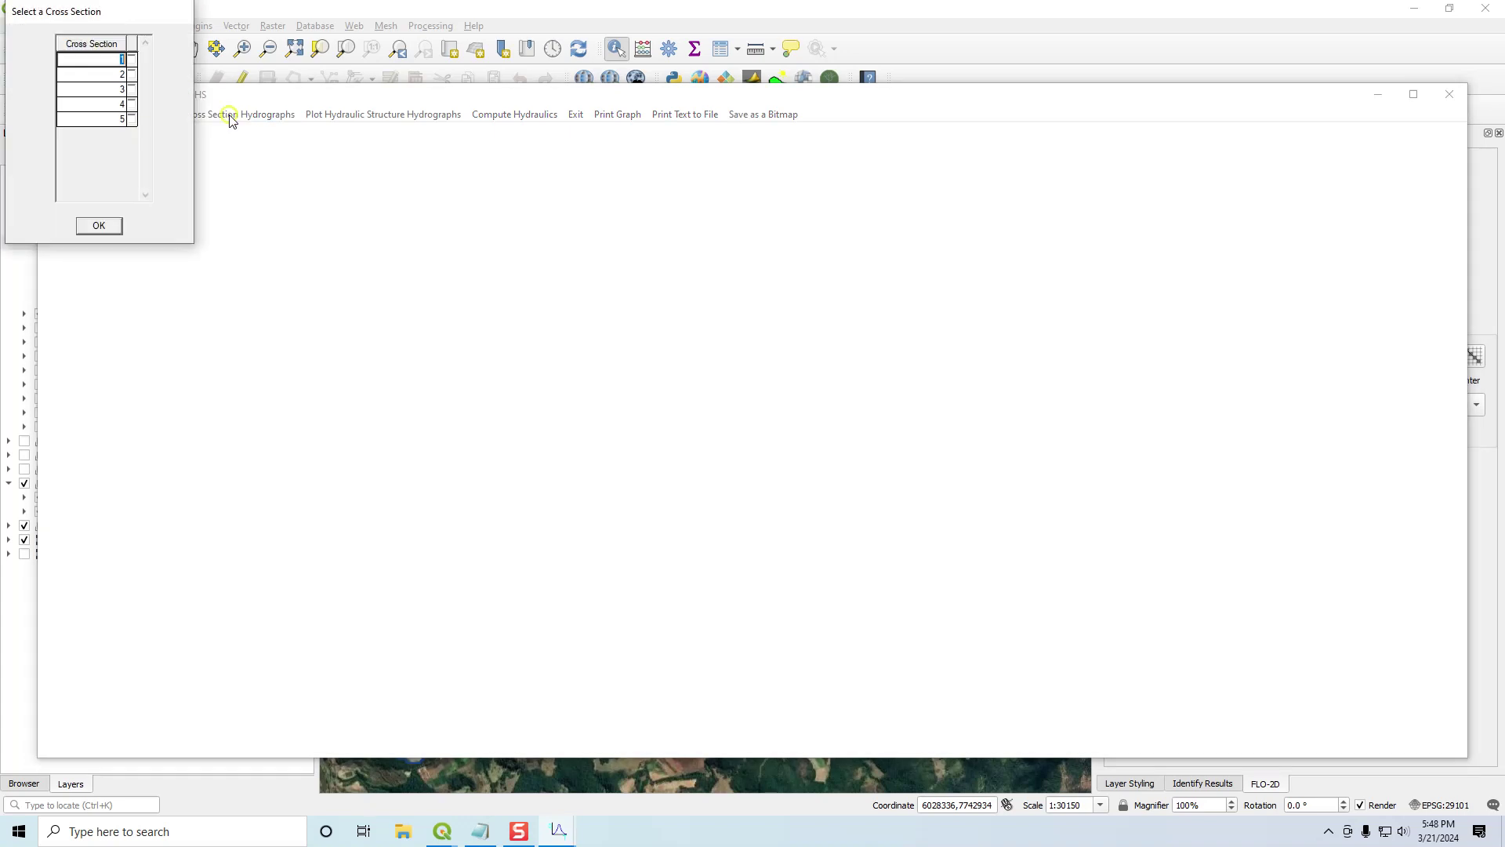
left_click(99, 225)
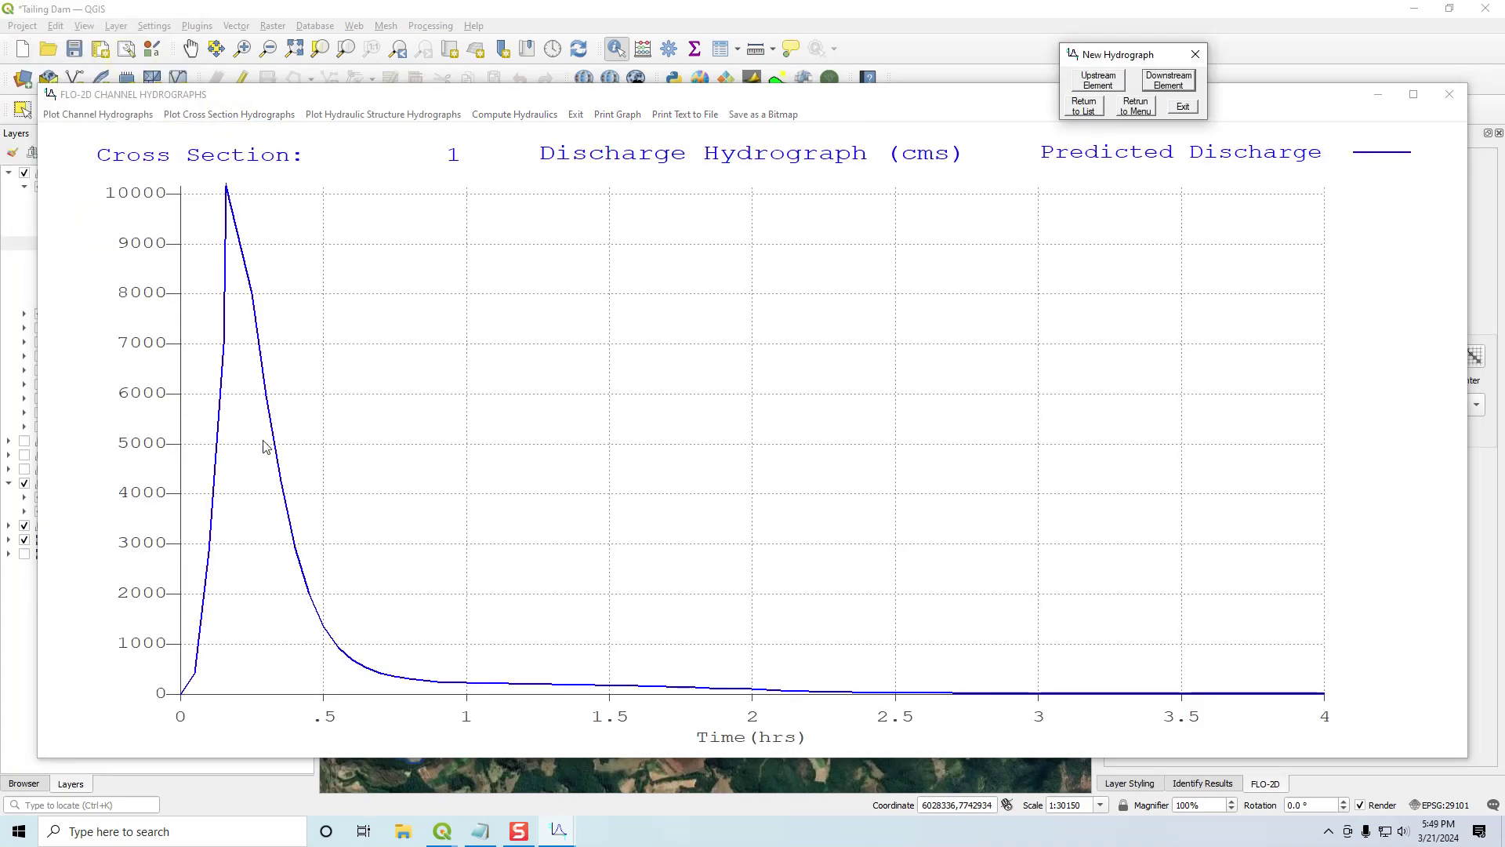
- Step downstream through the discharge hydrographs to cross section 5 and close Hydrog
left_click(1176, 84)
left_click(1176, 84)
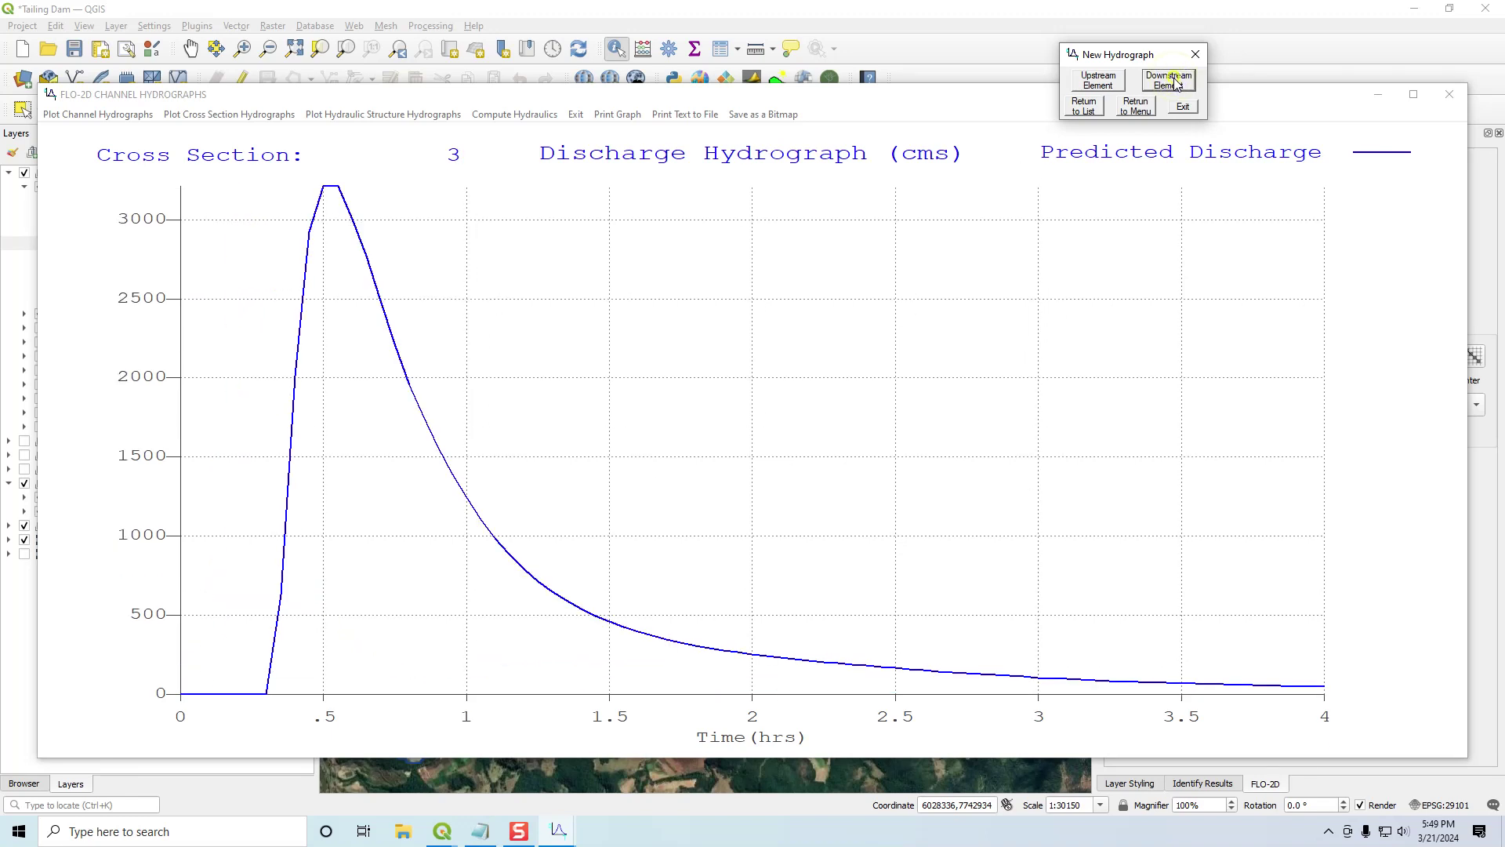
left_click(1177, 84)
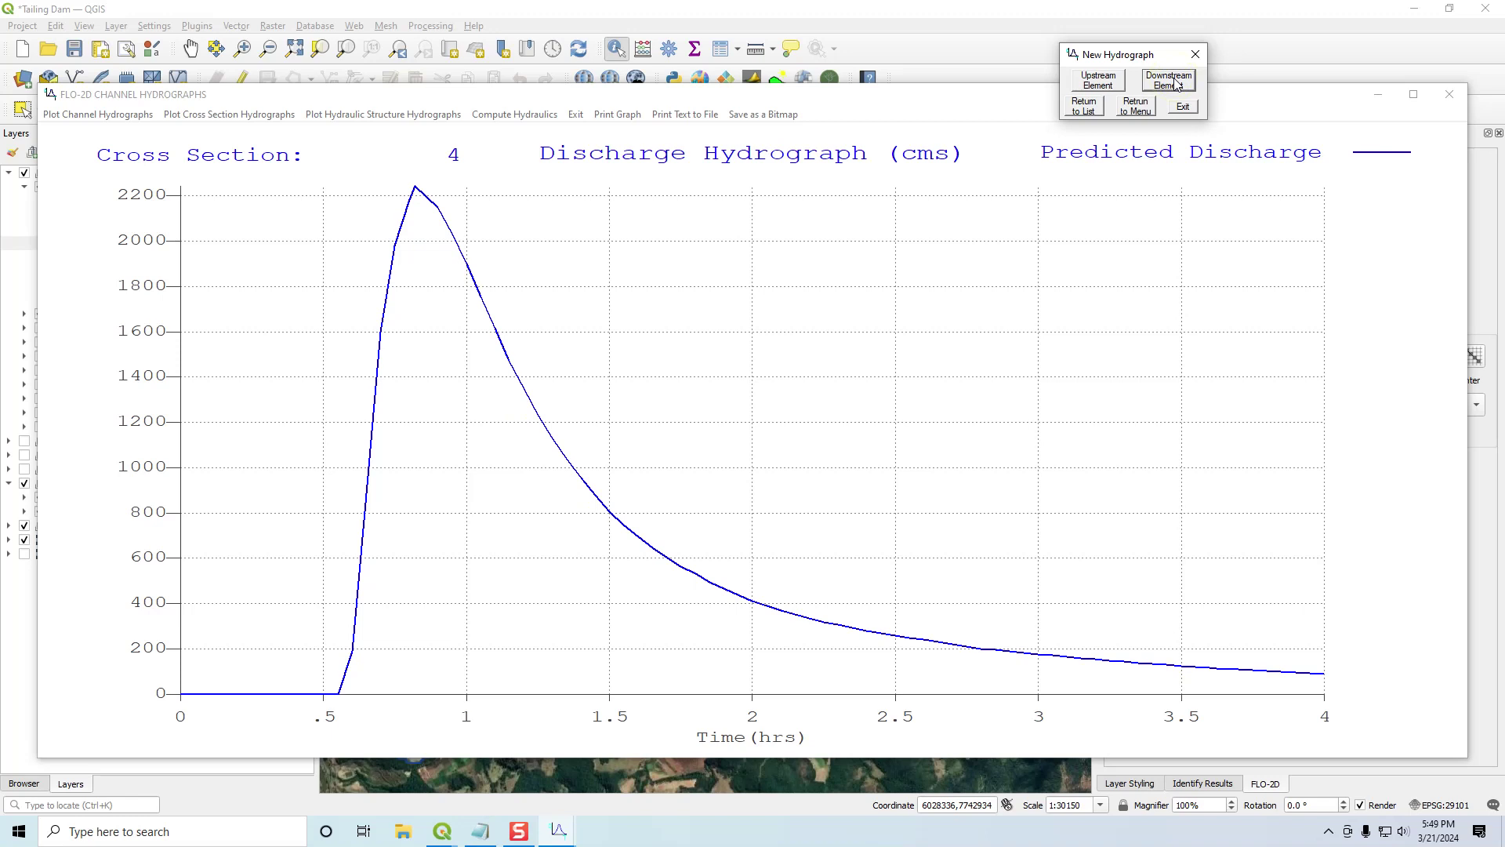
left_click(1176, 84)
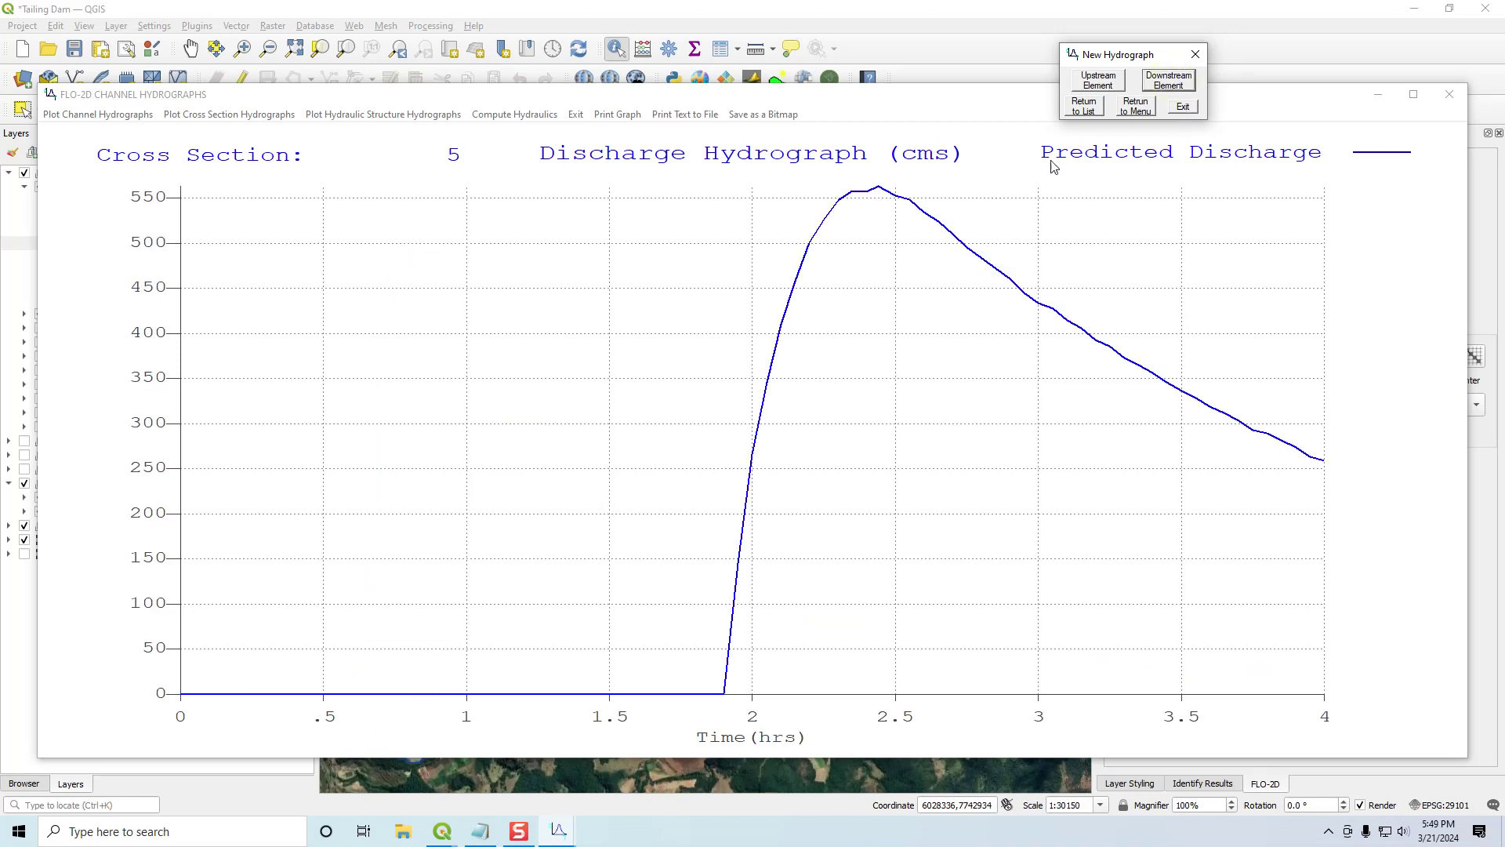
left_click(1183, 108)
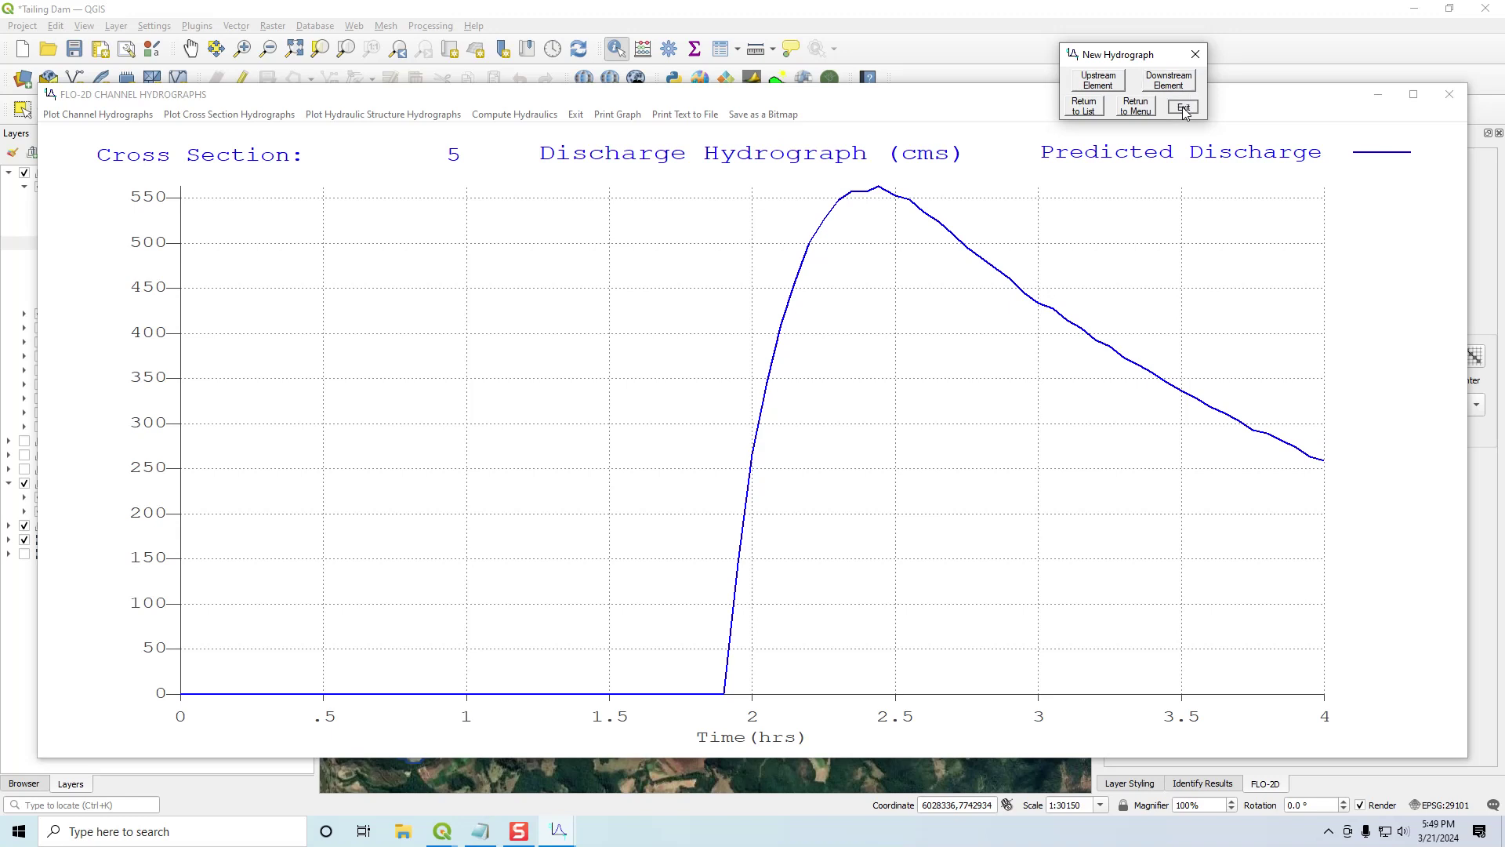
left_click(1449, 94)
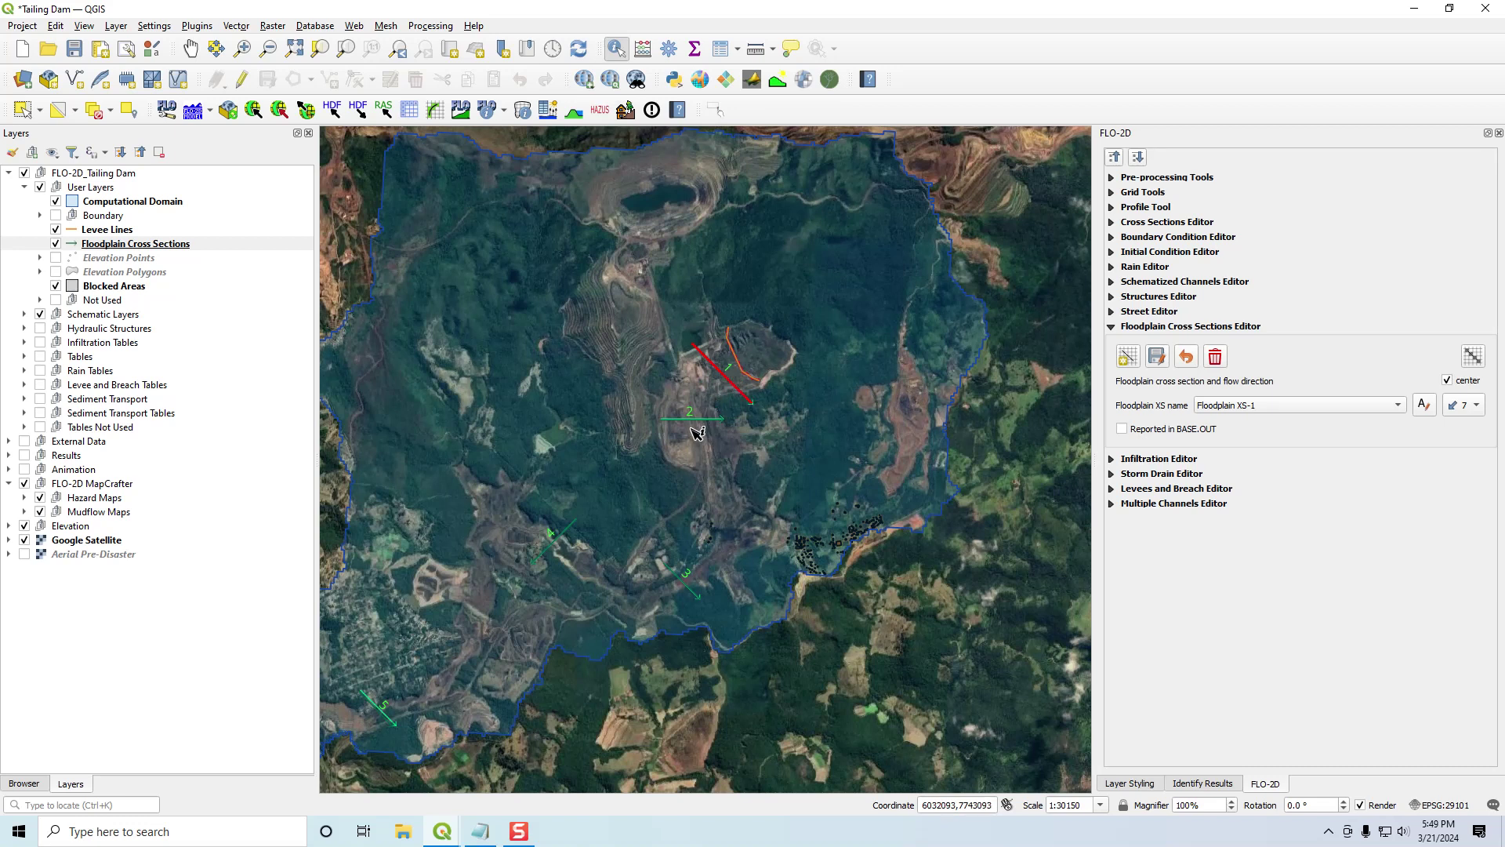
- Switch to File Explorer, open HYCROSS.OUT from Tailings Dam Workshop's 7. Mudflow\Export Mudflow folder, and widen its window to show all columns
left_click(403, 832)
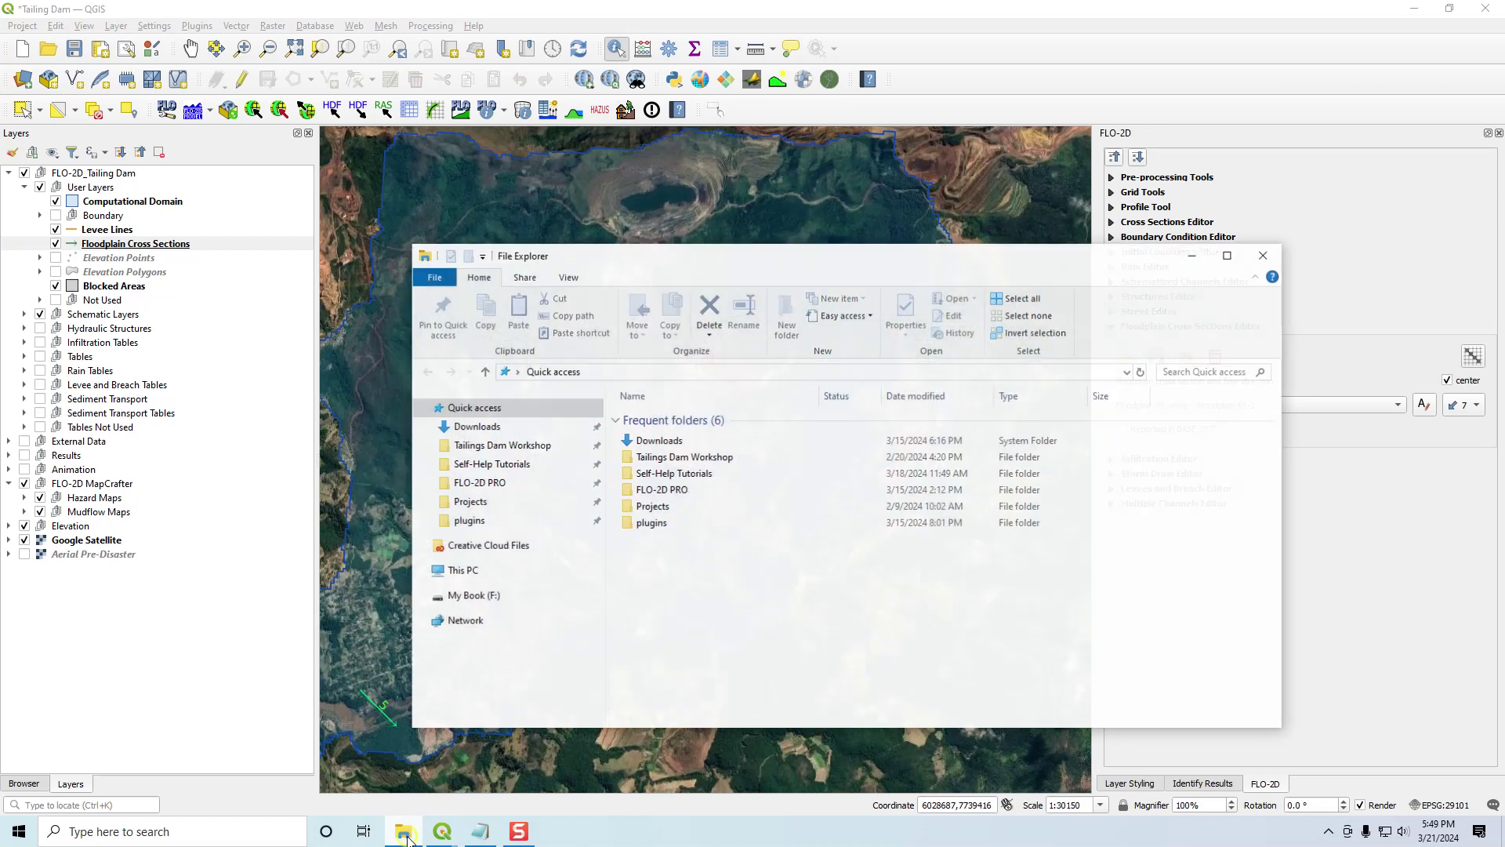
double_click(685, 462)
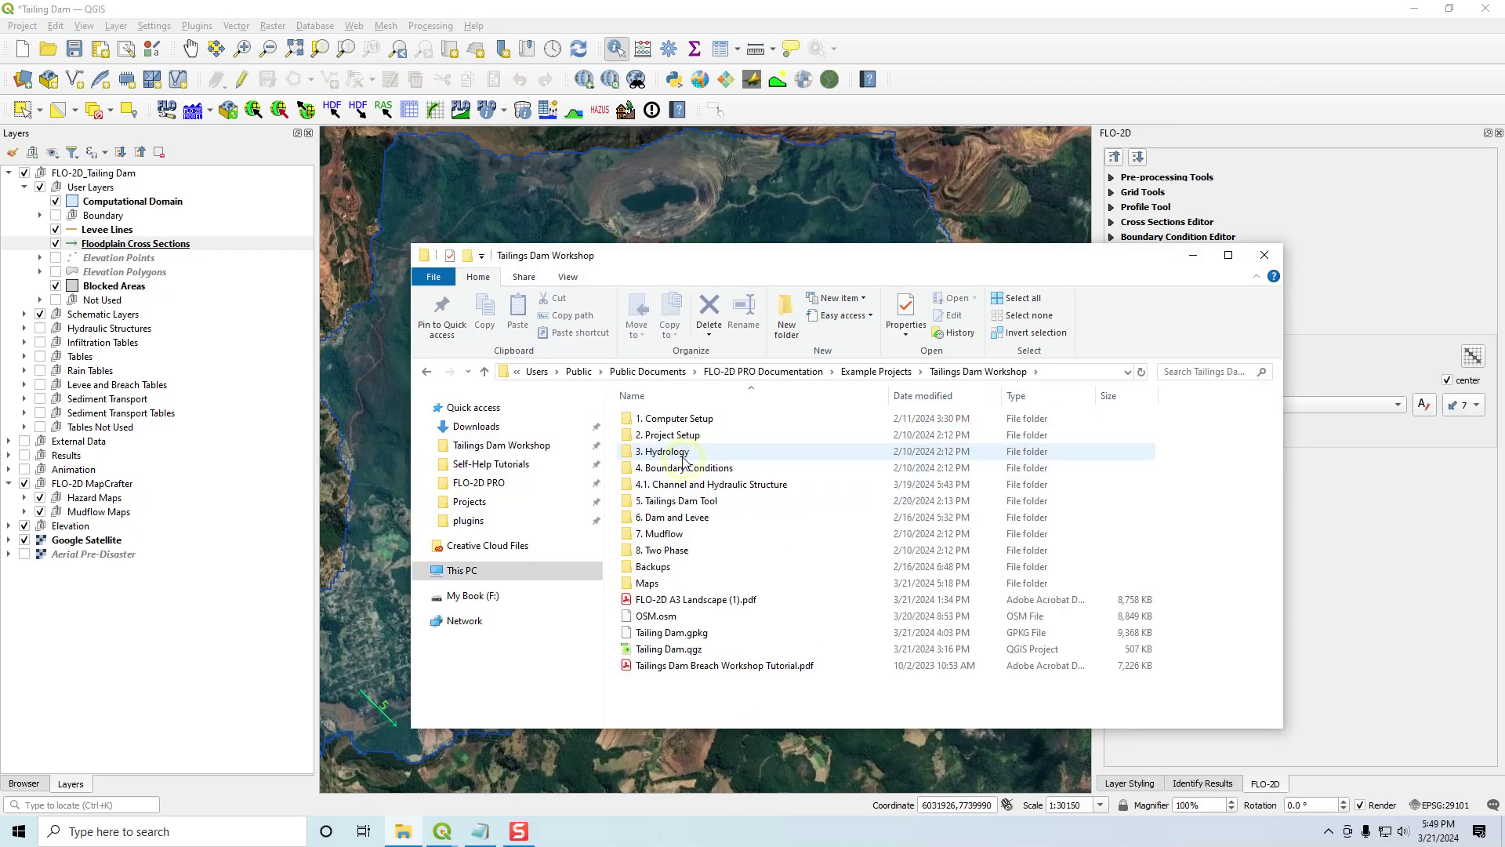
double_click(663, 537)
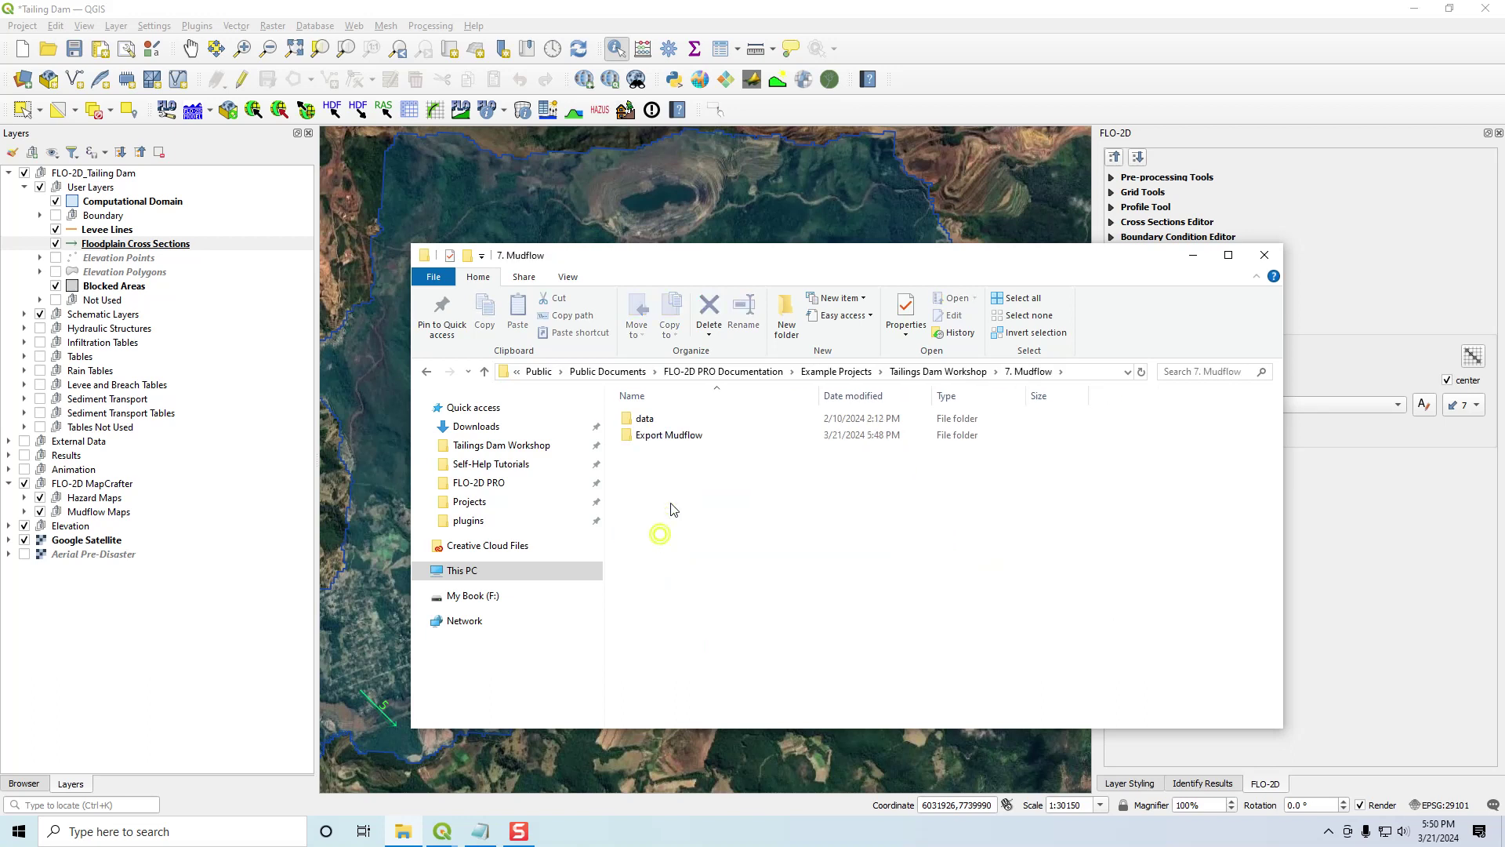
double_click(671, 434)
left_click(708, 520)
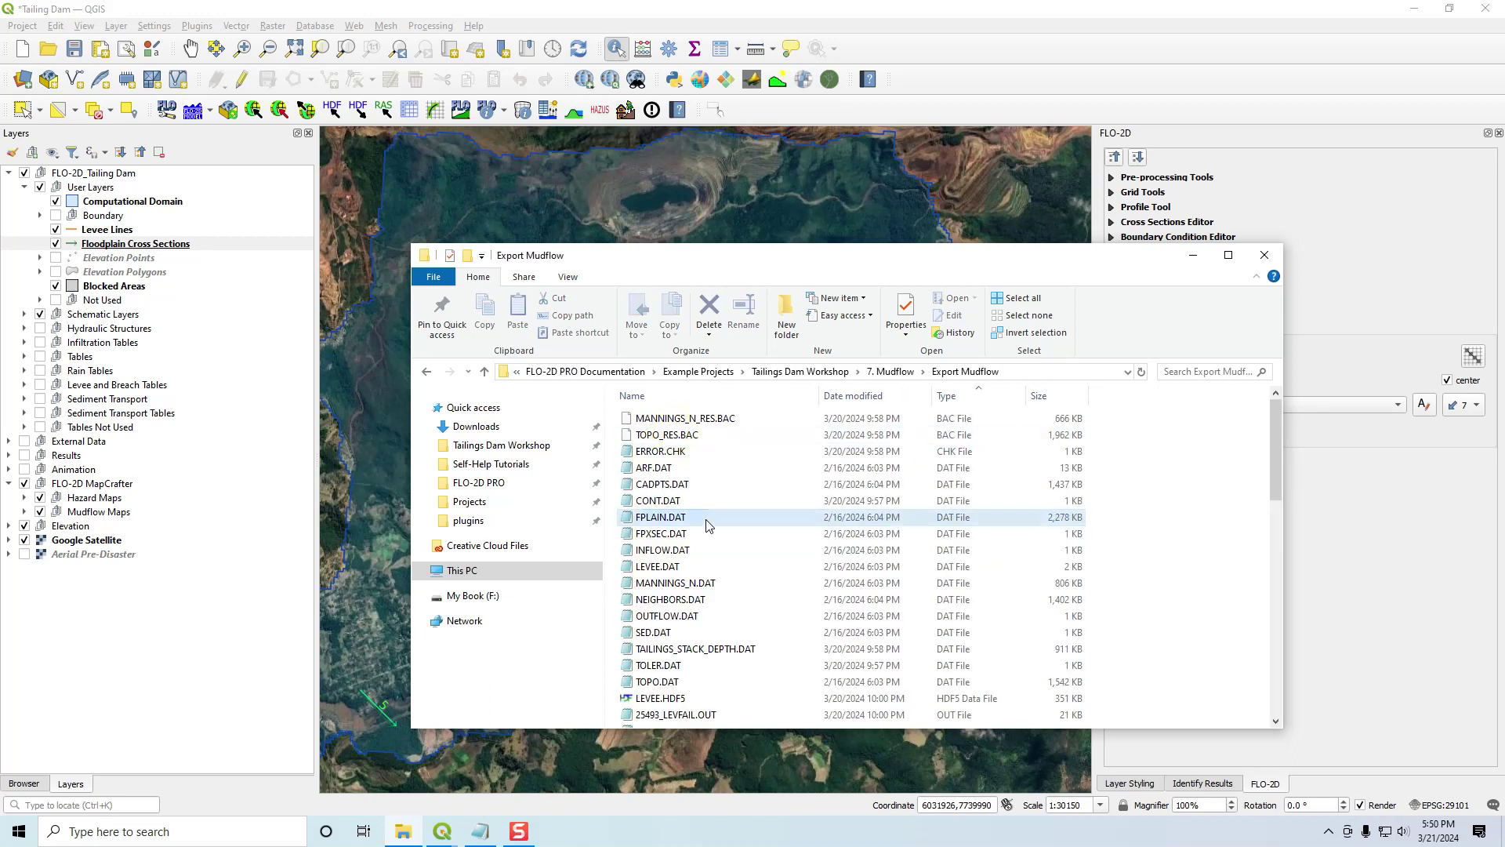
key("h")
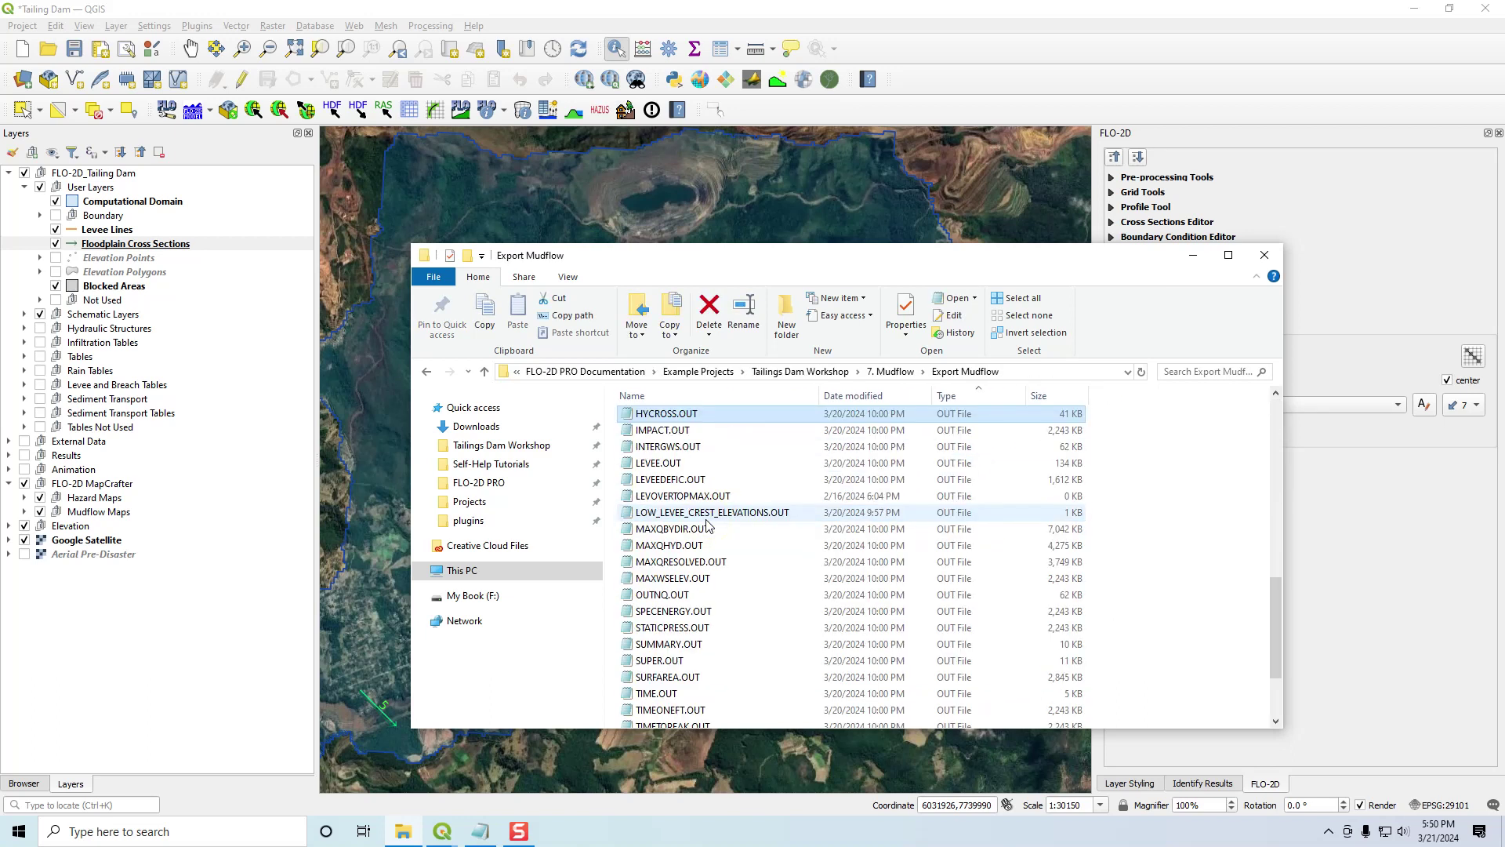
double_click(666, 413)
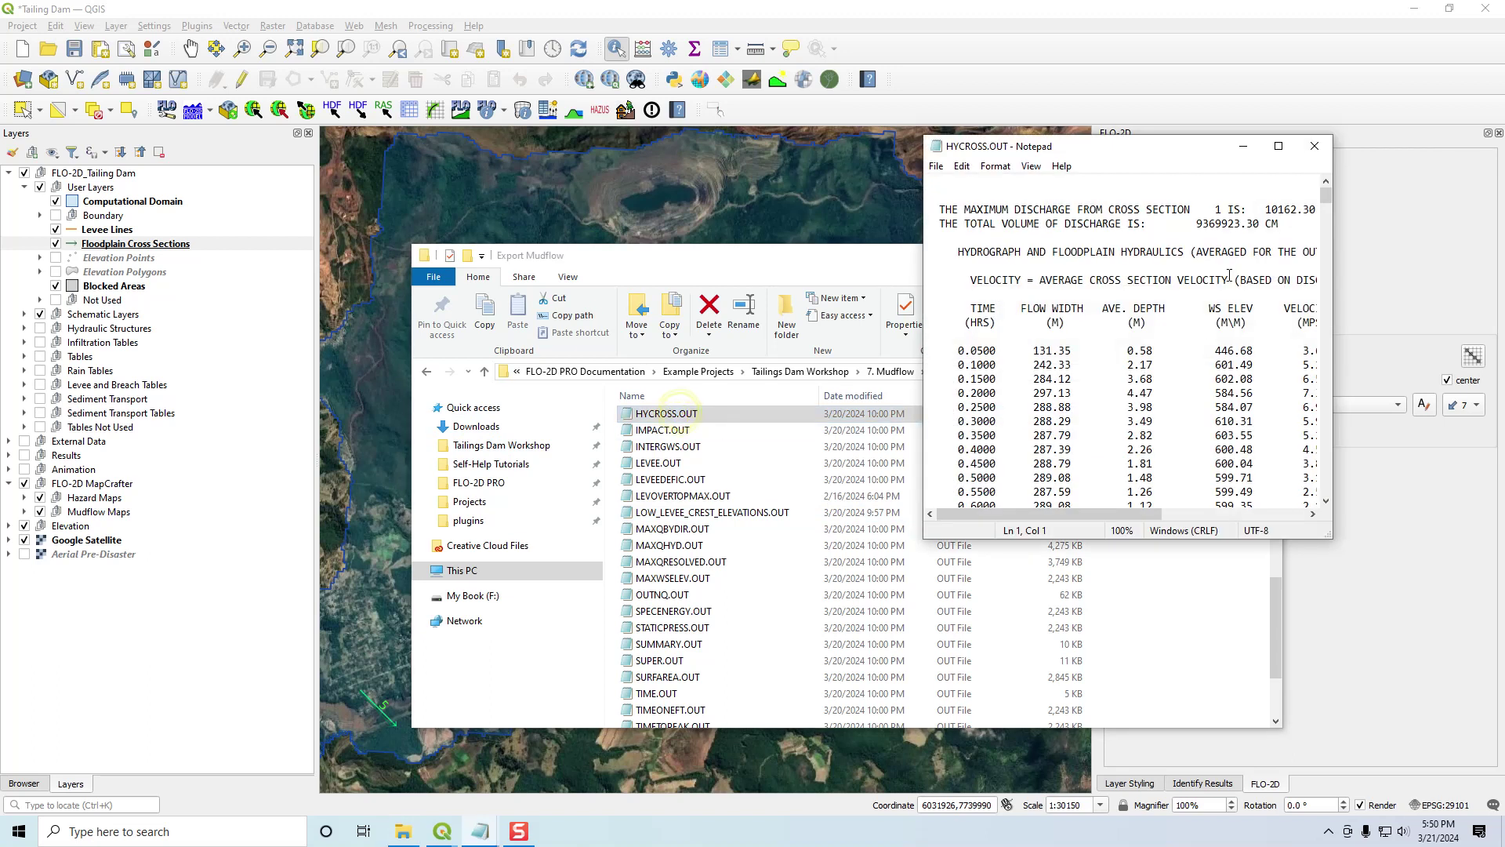
left_click_drag(1333, 167, 1454, 168)
left_click_drag(1267, 148, 768, 100)
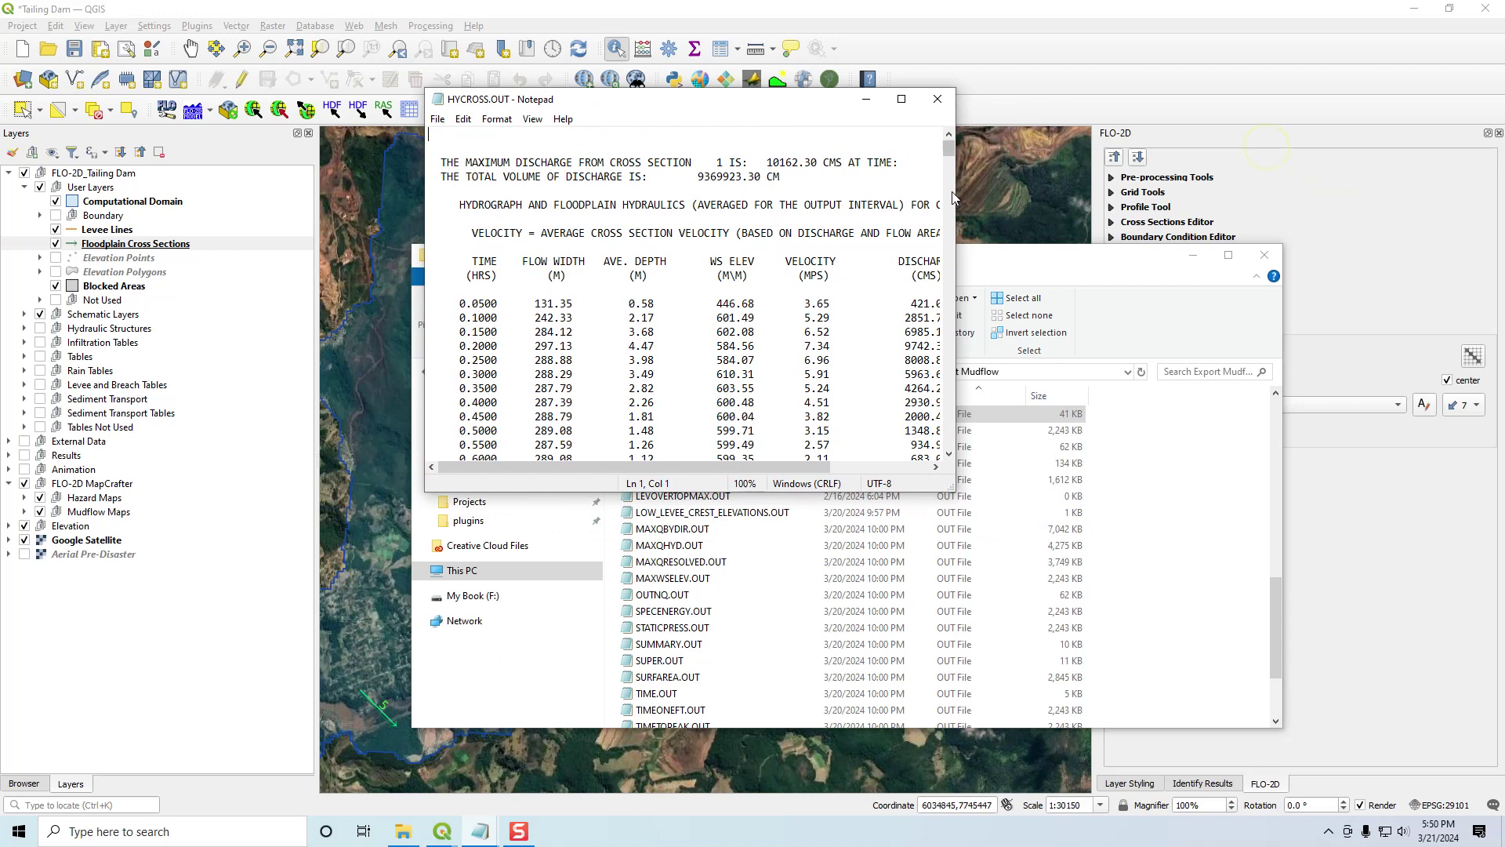
left_click_drag(972, 191, 1255, 191)
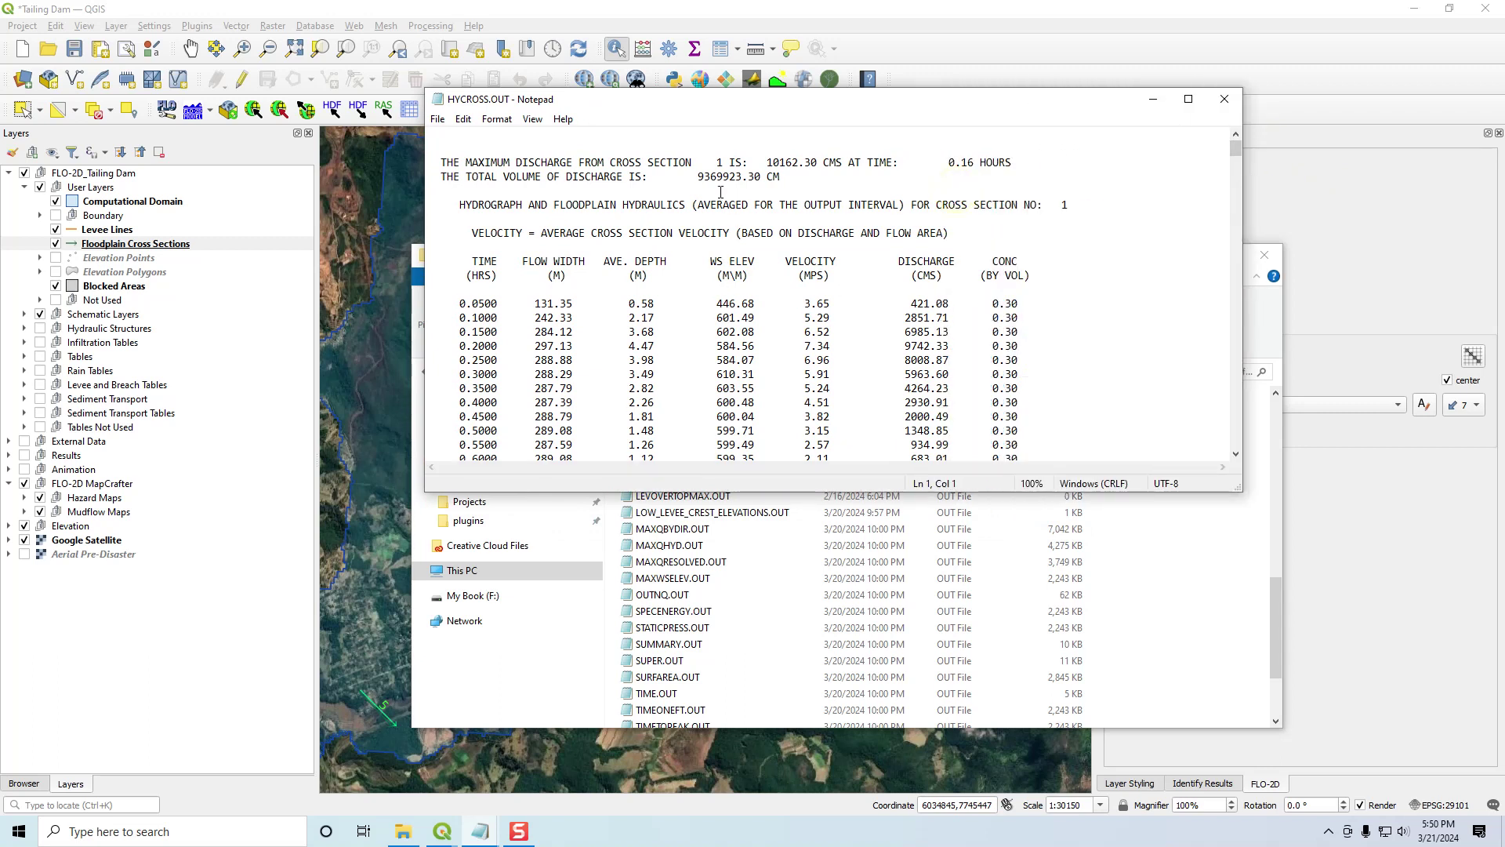
- Insert thousands separators in cross section 1's total volume and maximum discharge, discard the changes and close the file and folder windows
left_click_drag(698, 177, 781, 179)
left_click(728, 177)
type(",369")
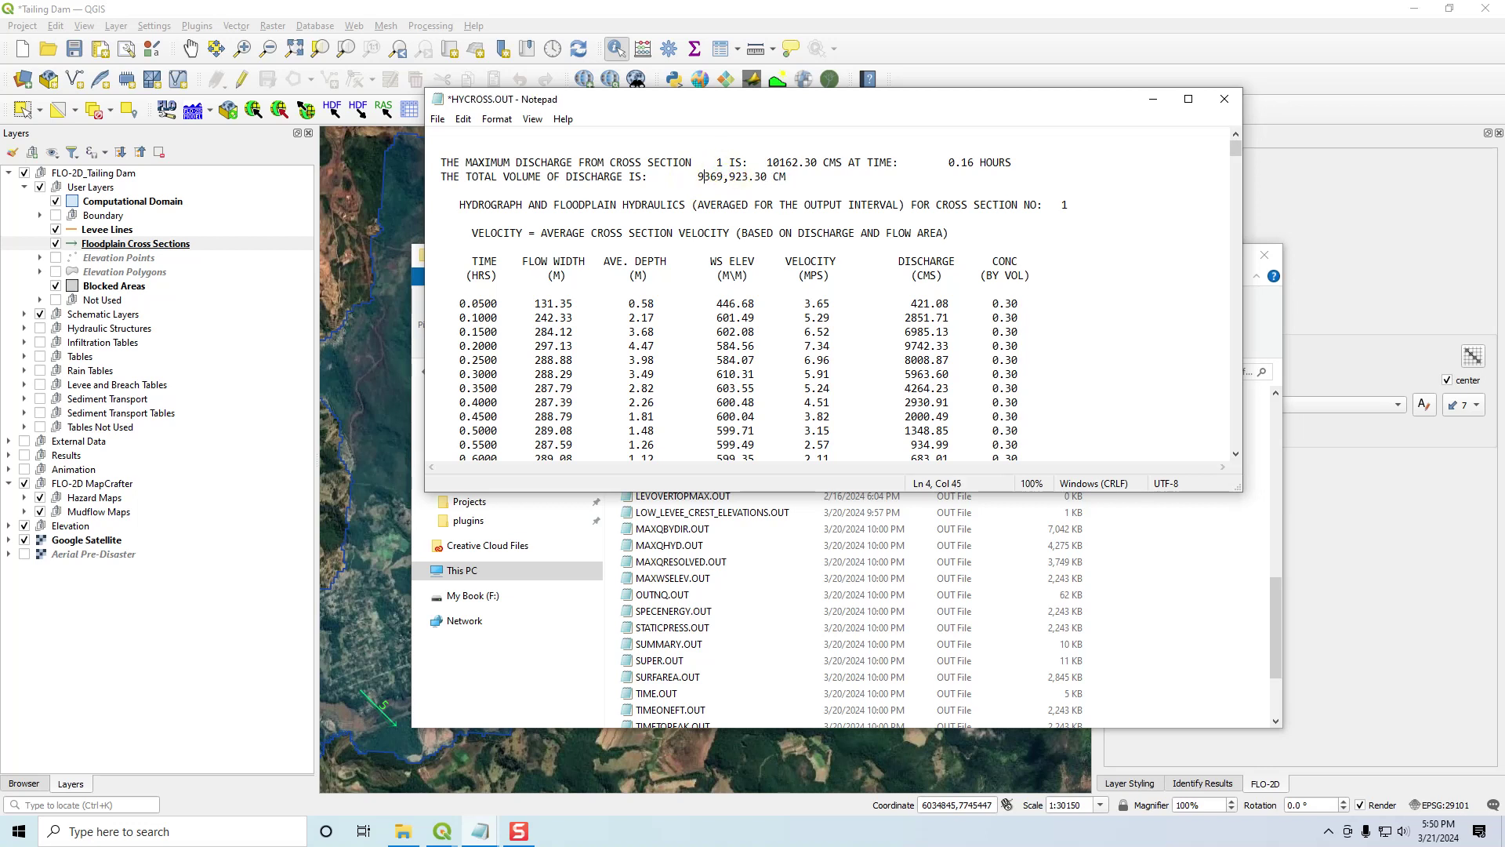
type(",")
left_click_drag(794, 177, 685, 177)
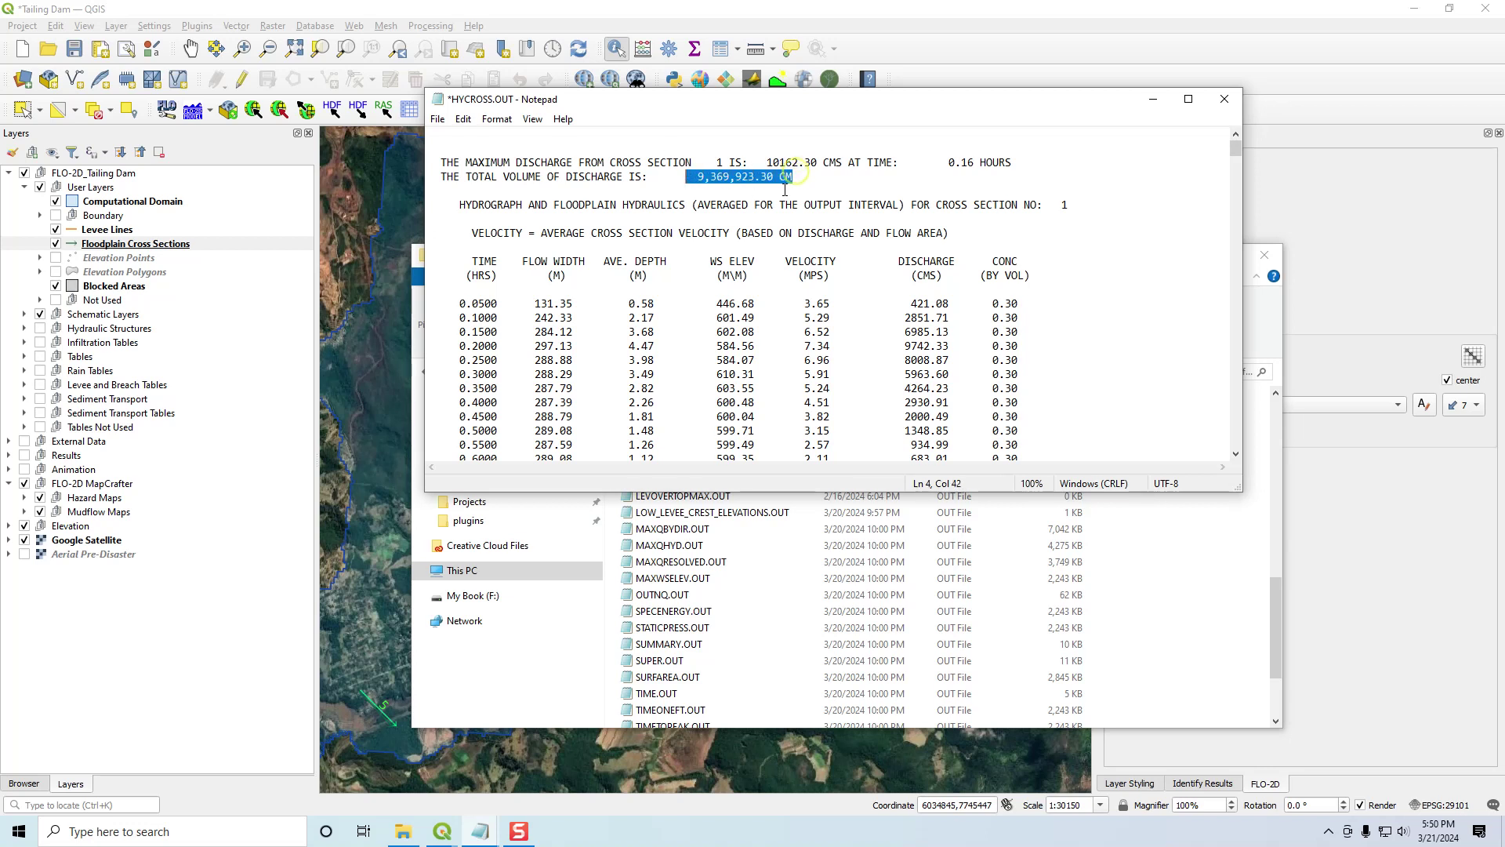
left_click(815, 178)
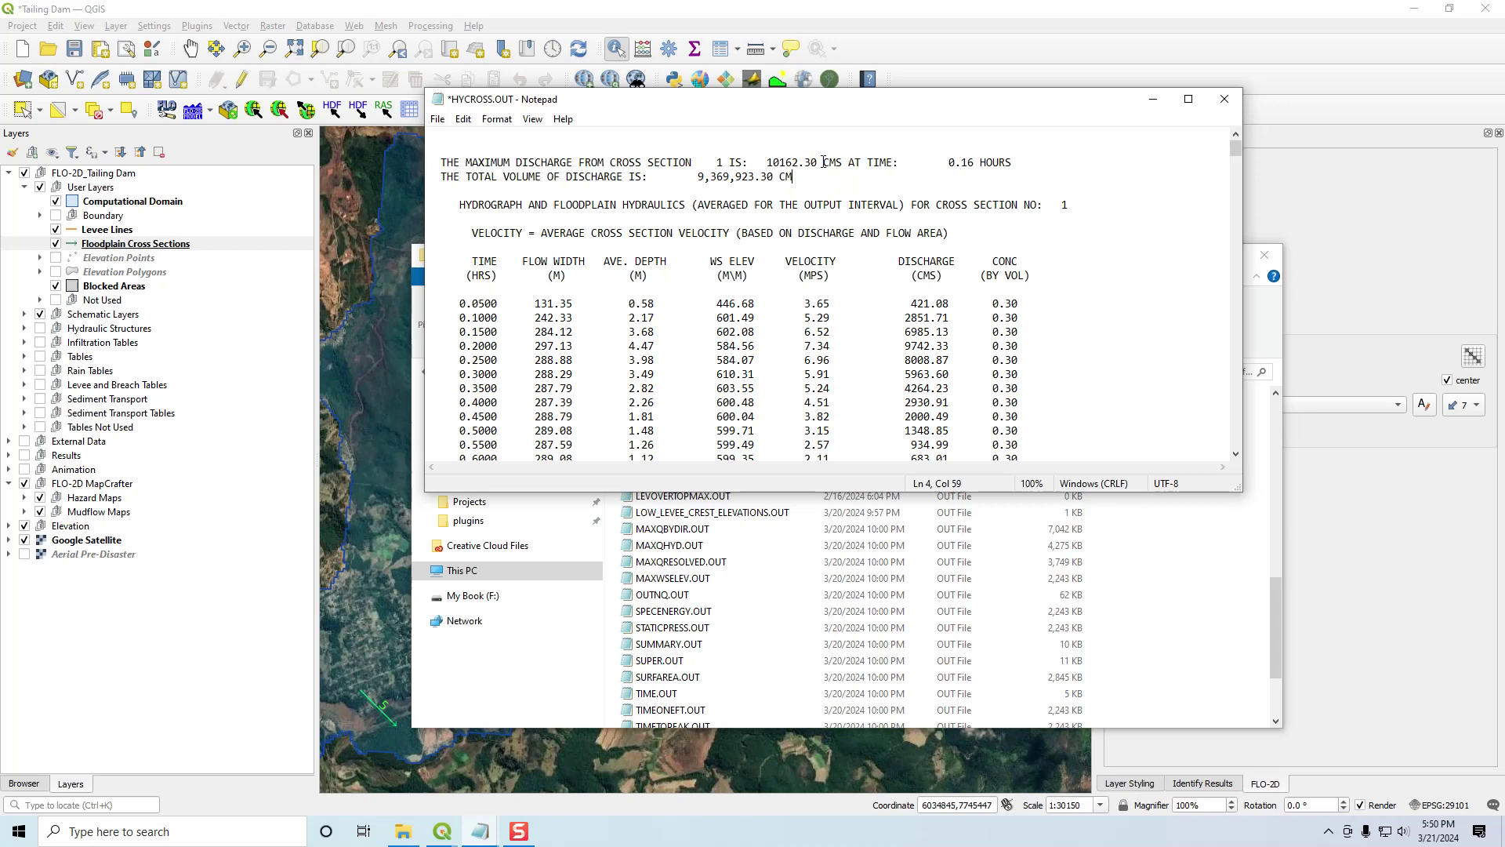
left_click(780, 163)
type(",")
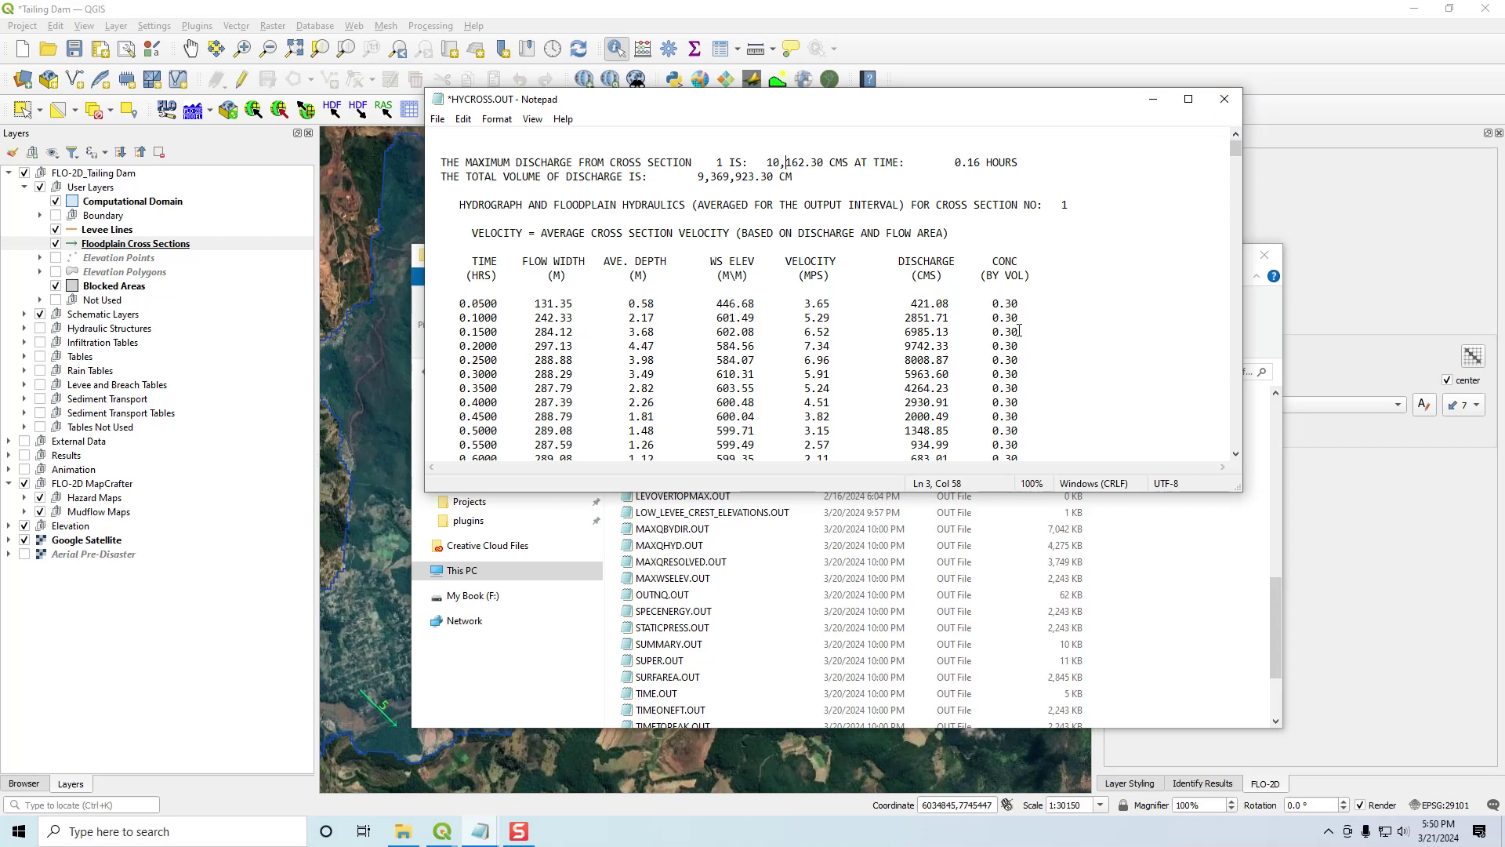
left_click(1225, 101)
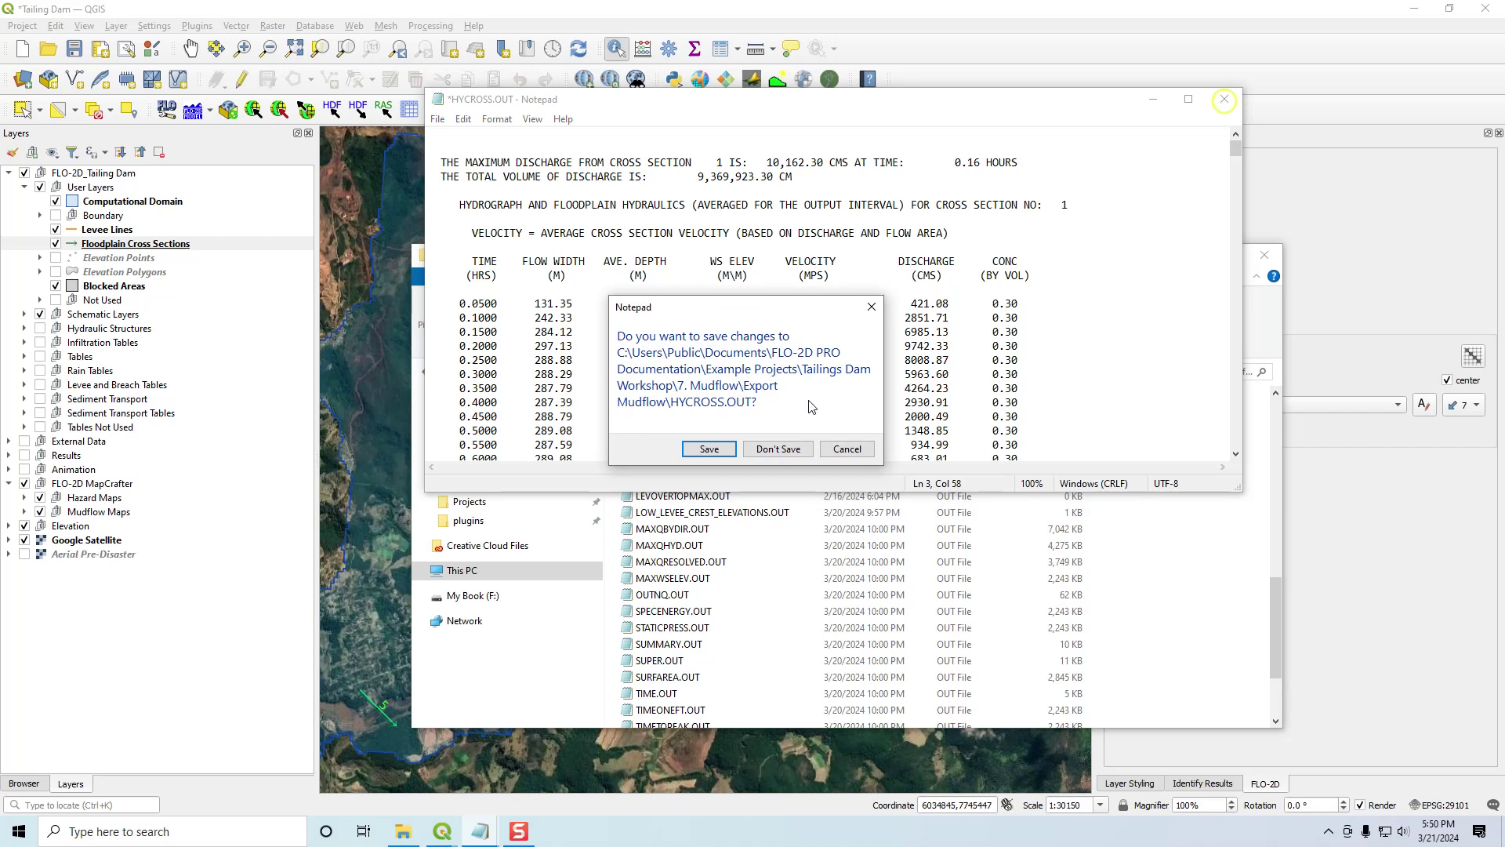
left_click(782, 453)
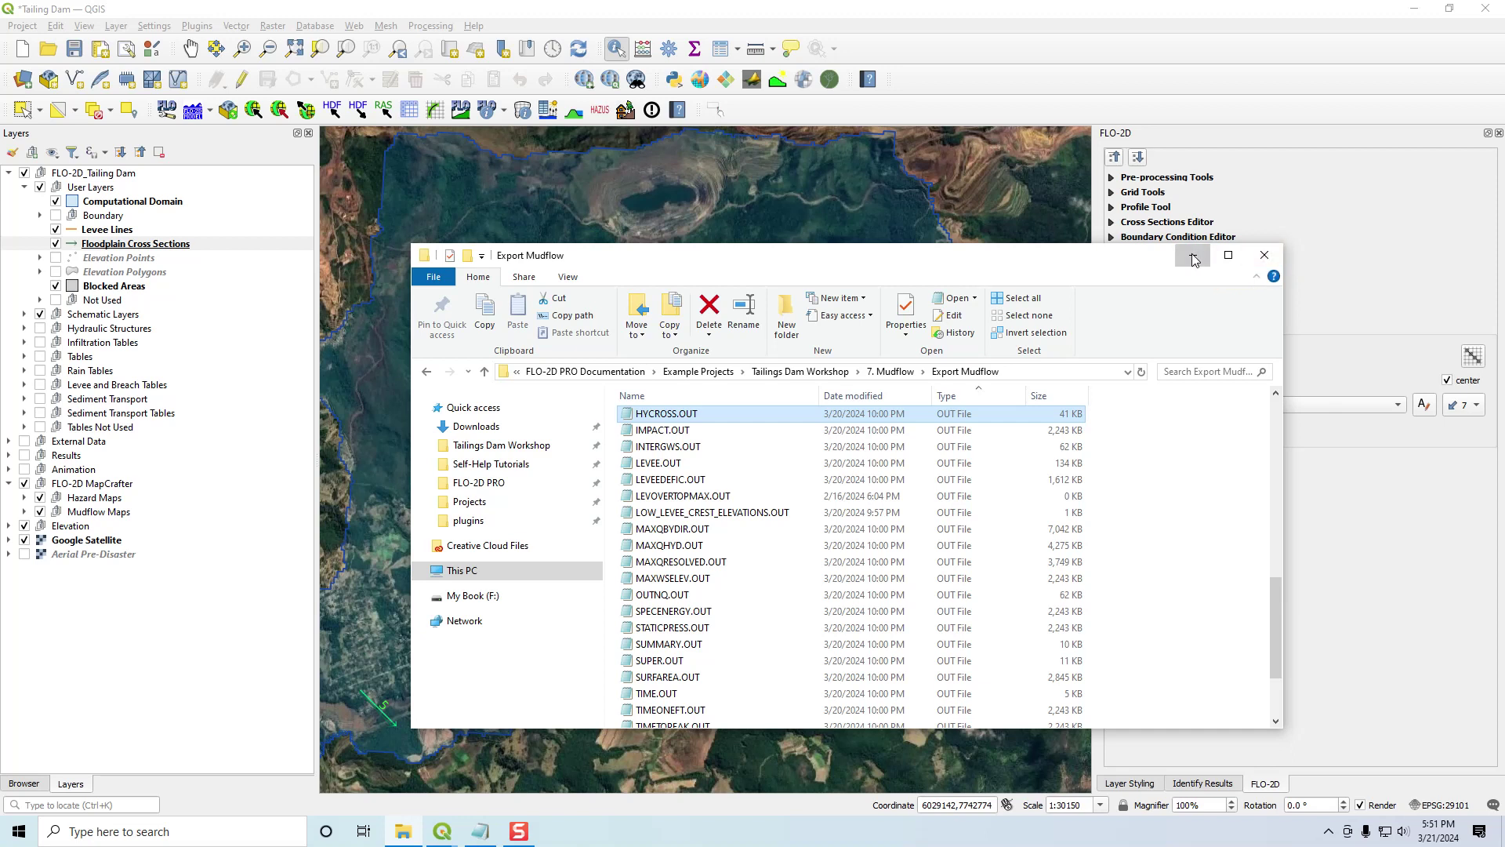
left_click(1264, 256)
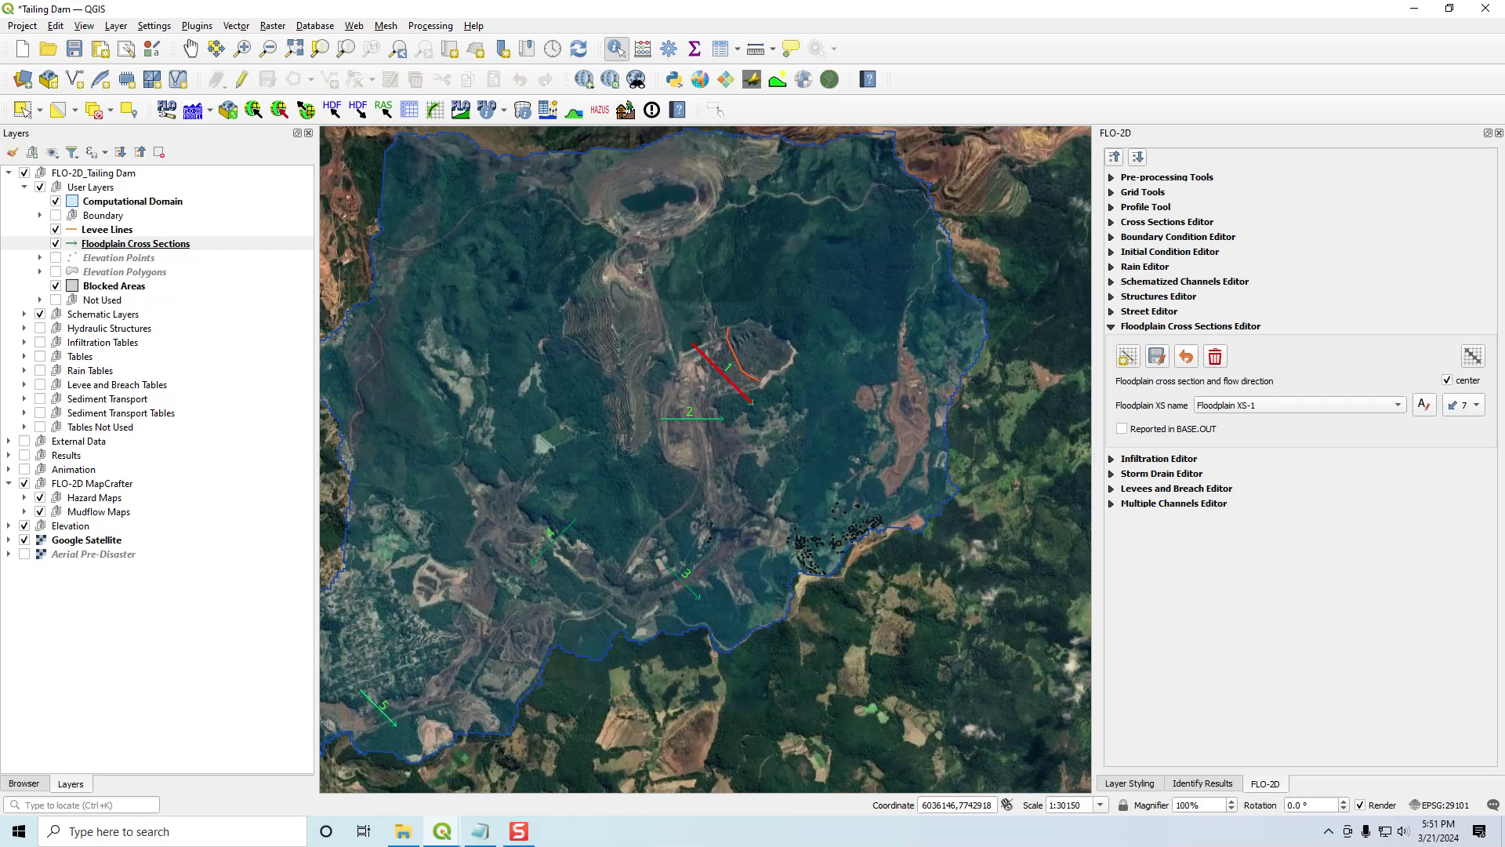
- In MapCrafter's FLO-2D Layouts, set the map title to TDT Aspen Mine 4hr Results and the description to "The description goes here."
key("alt+Tab")
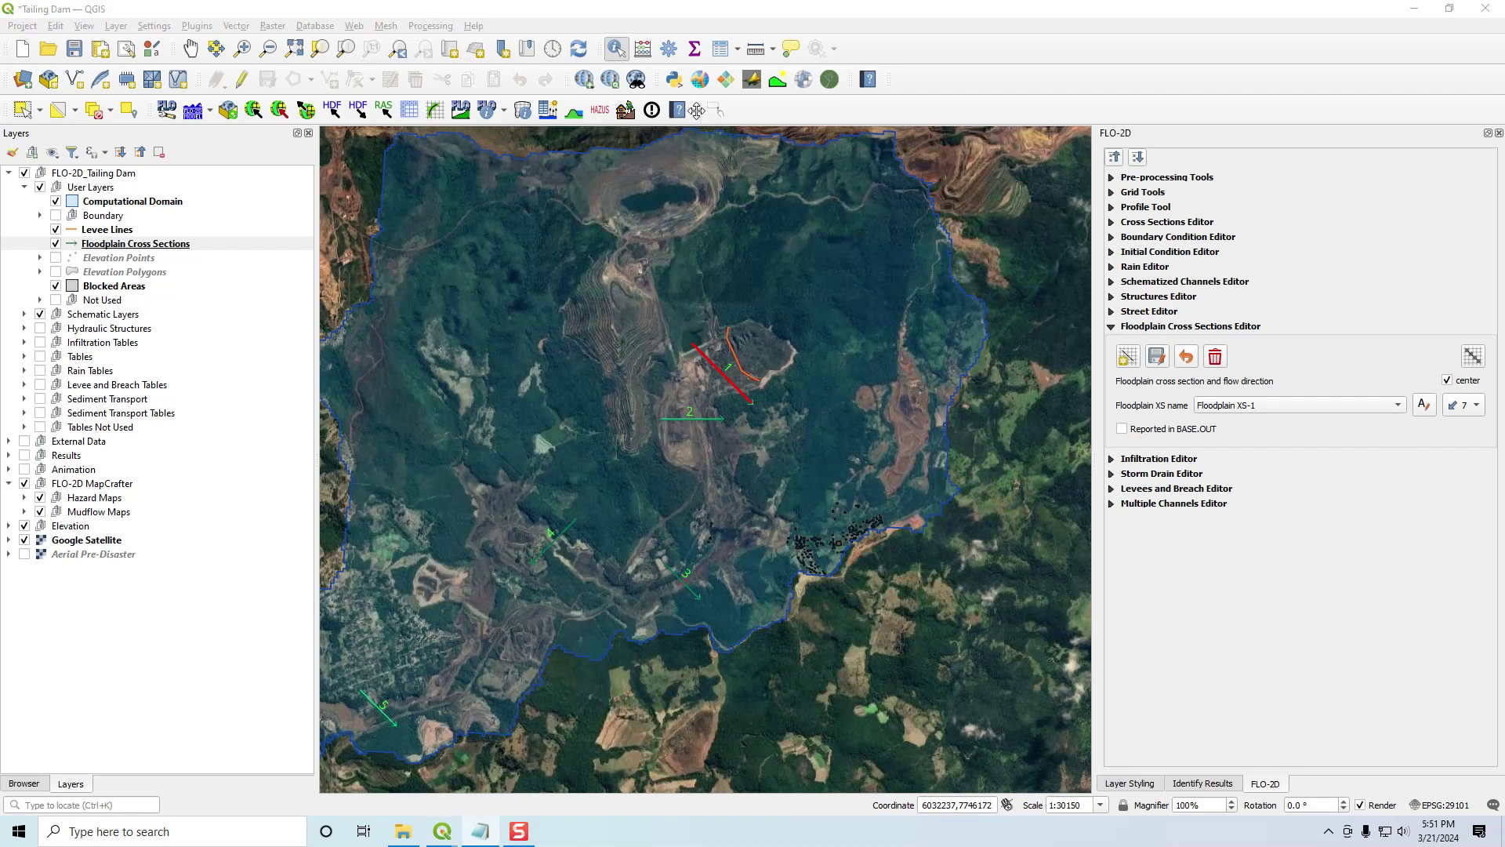
left_click(700, 79)
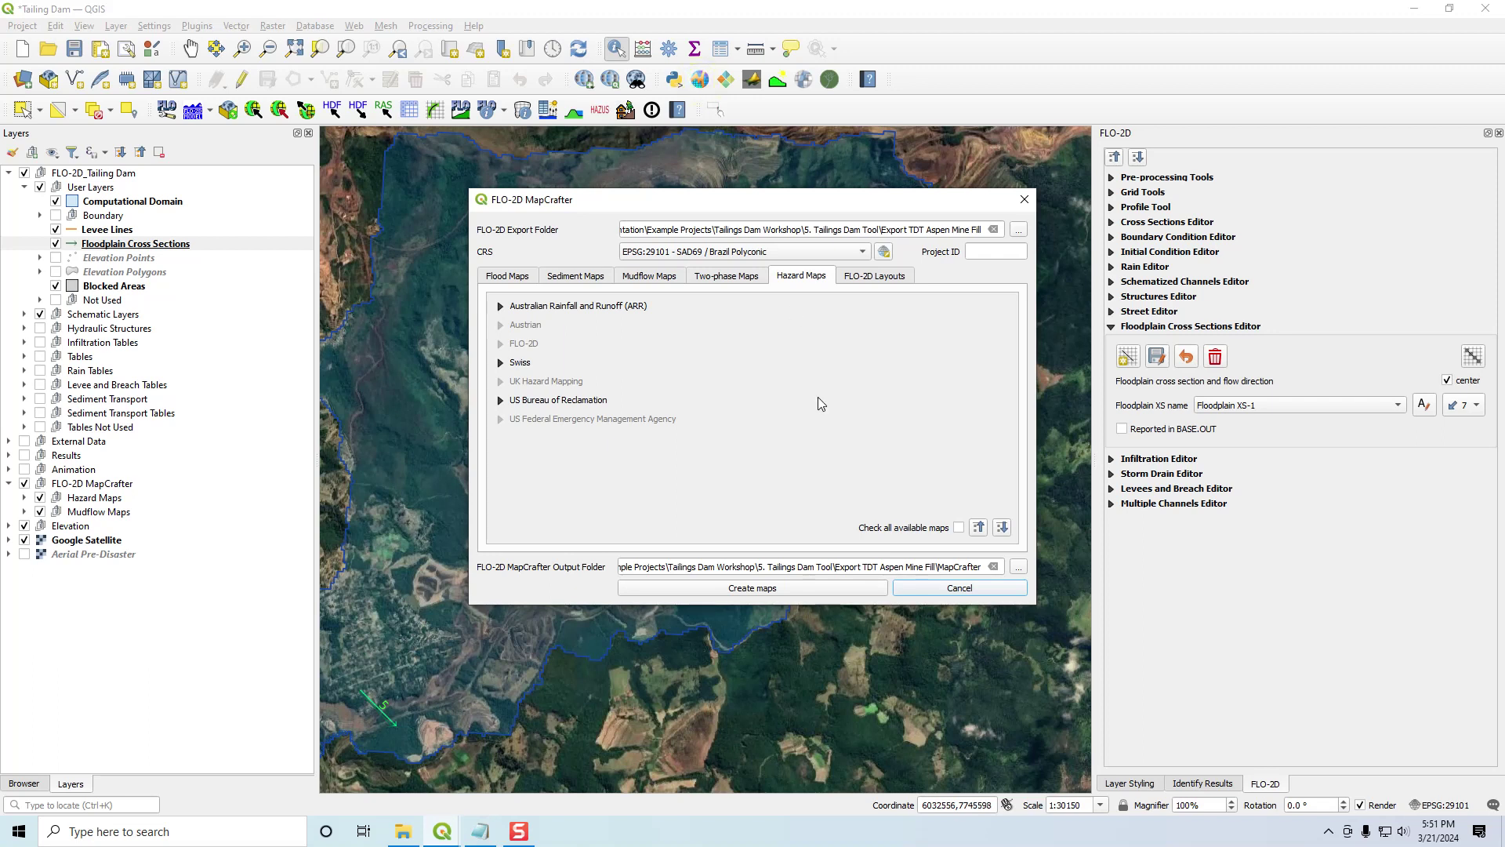
left_click(872, 278)
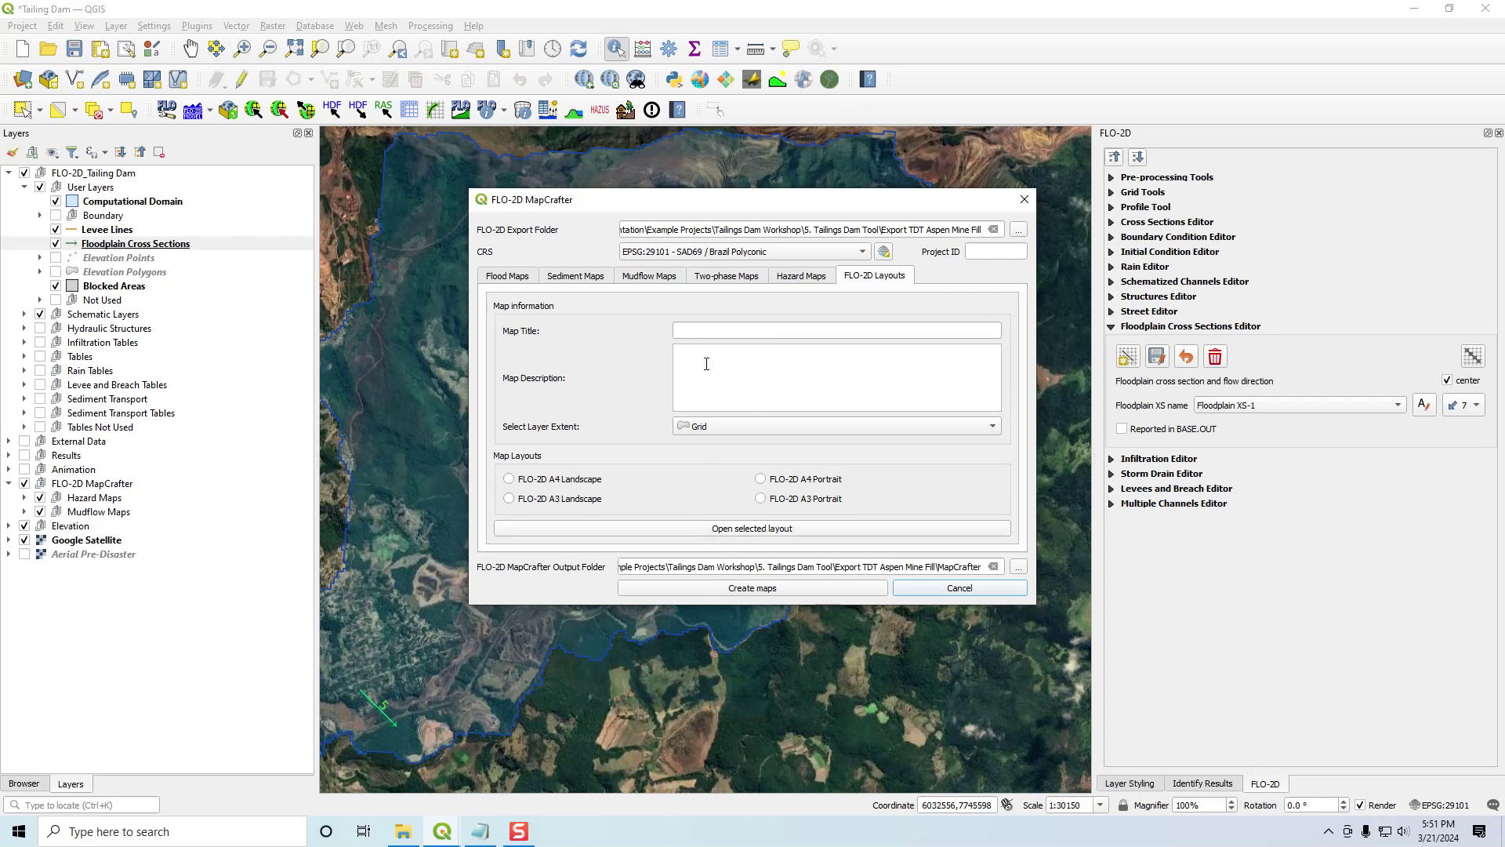
left_click(703, 331)
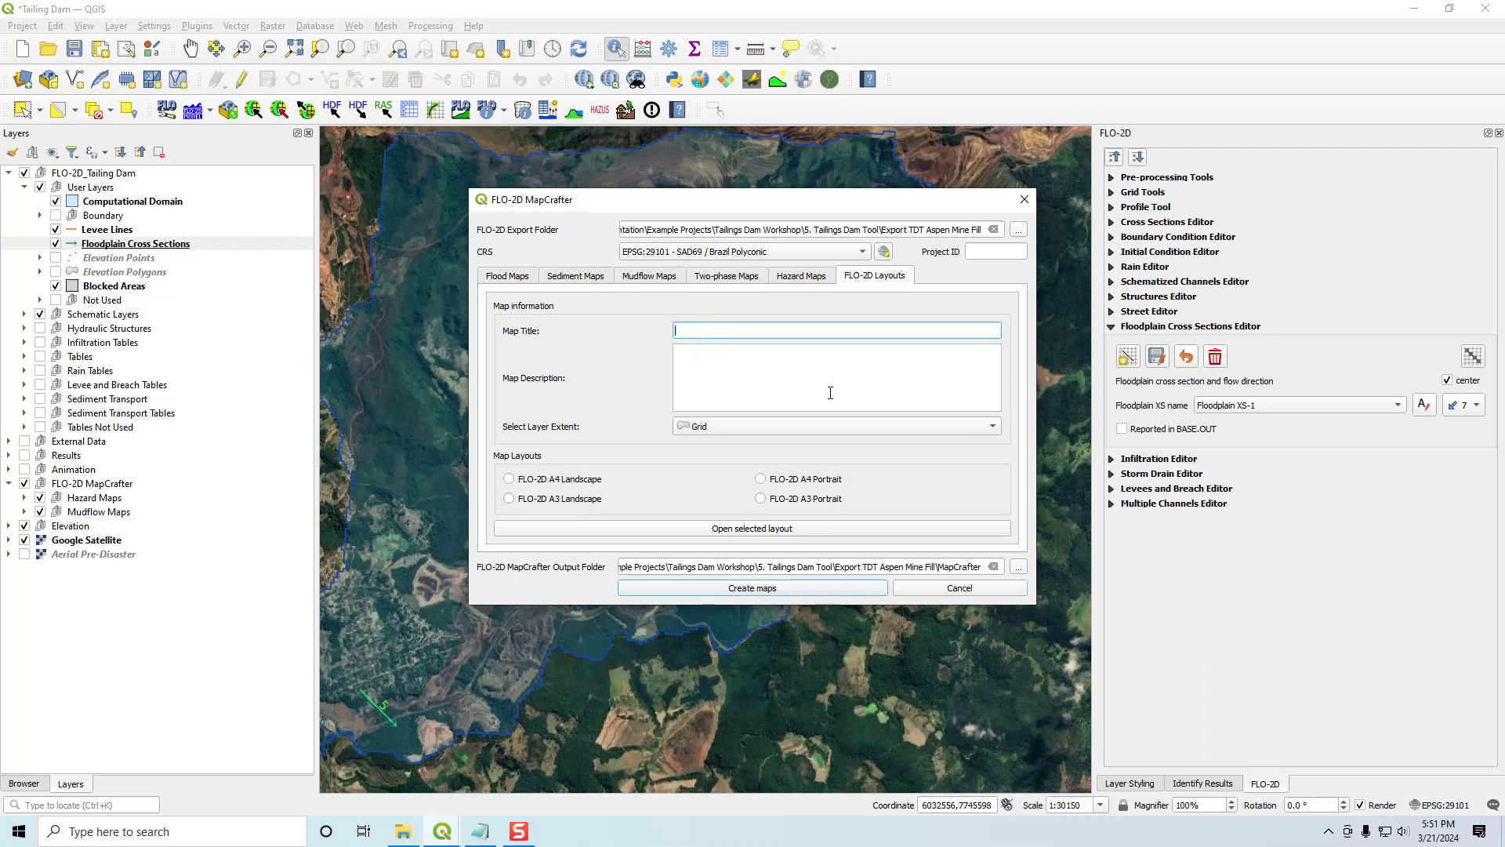
type("TDT Aspen Mine 4hr")
type("Results")
left_click(766, 373)
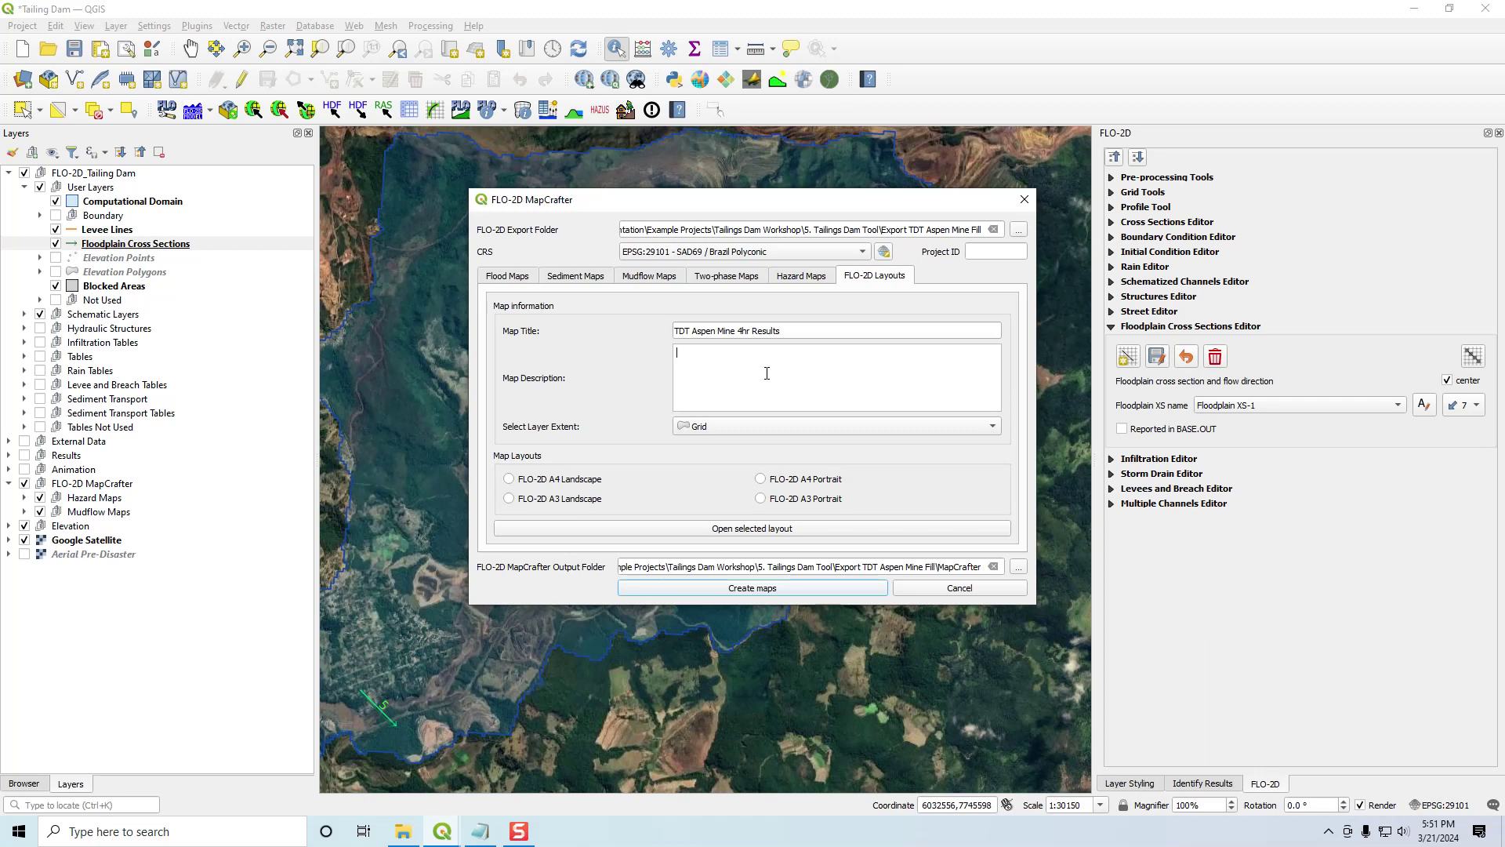
type("The description goes here.")
- Generate the FLO-2D A4 Landscape layout, minimize its window and close the MapCrafter dialog
left_click(511, 481)
left_click(791, 531)
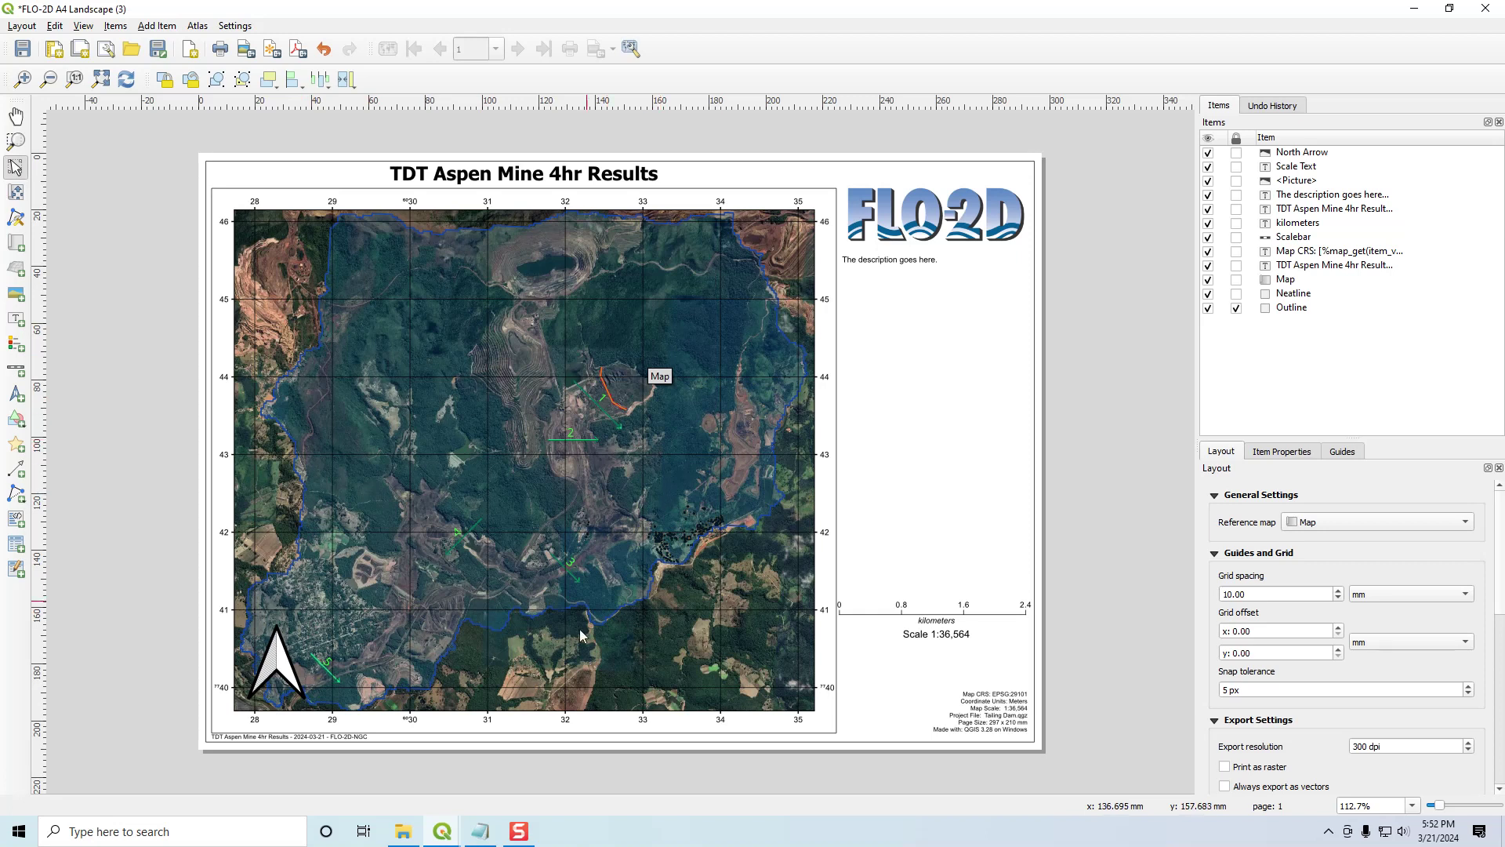
left_click(1414, 8)
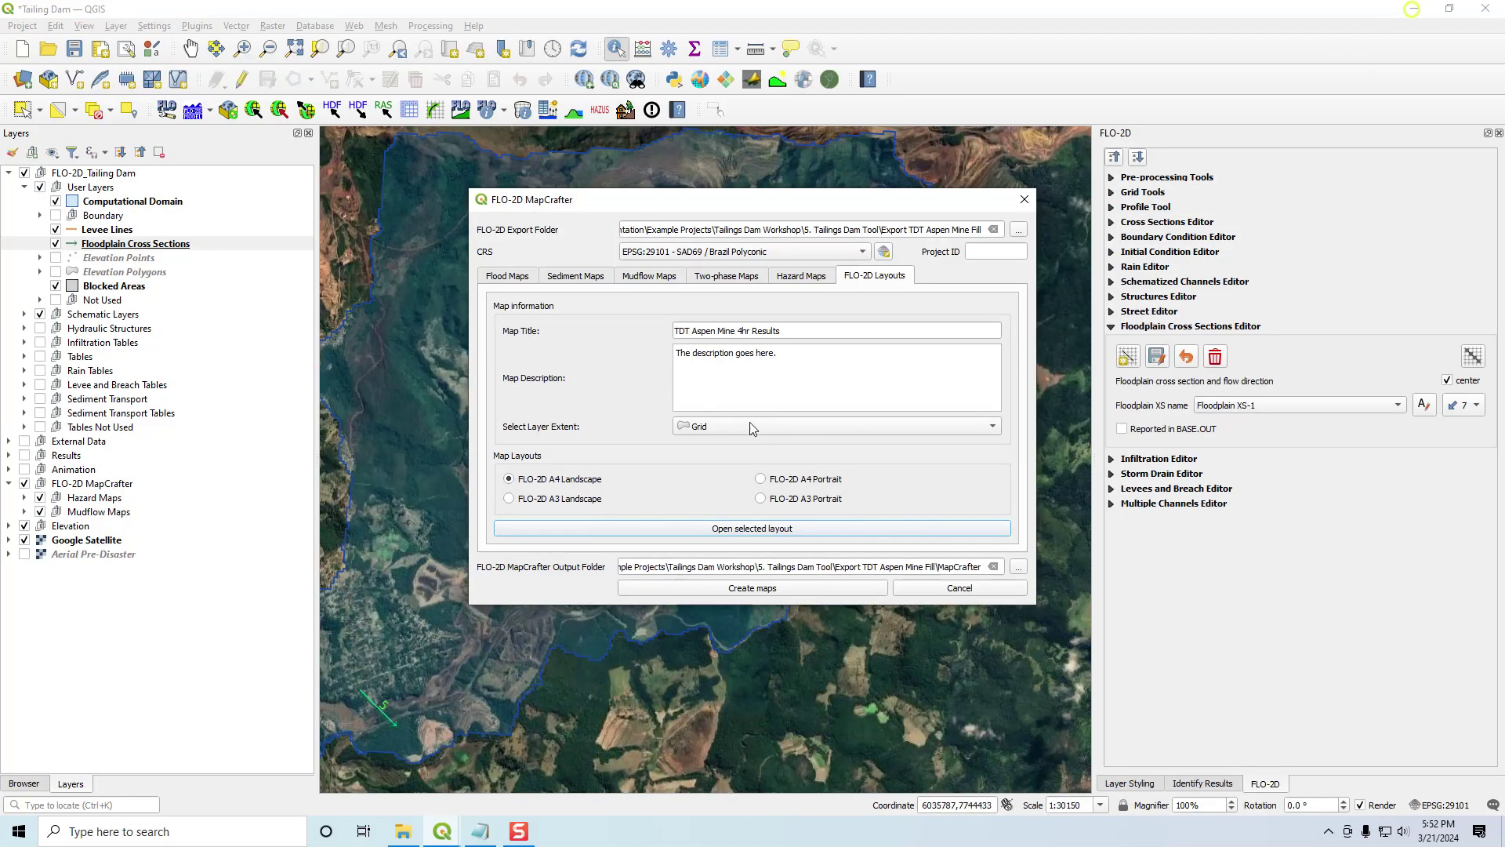
left_click(953, 588)
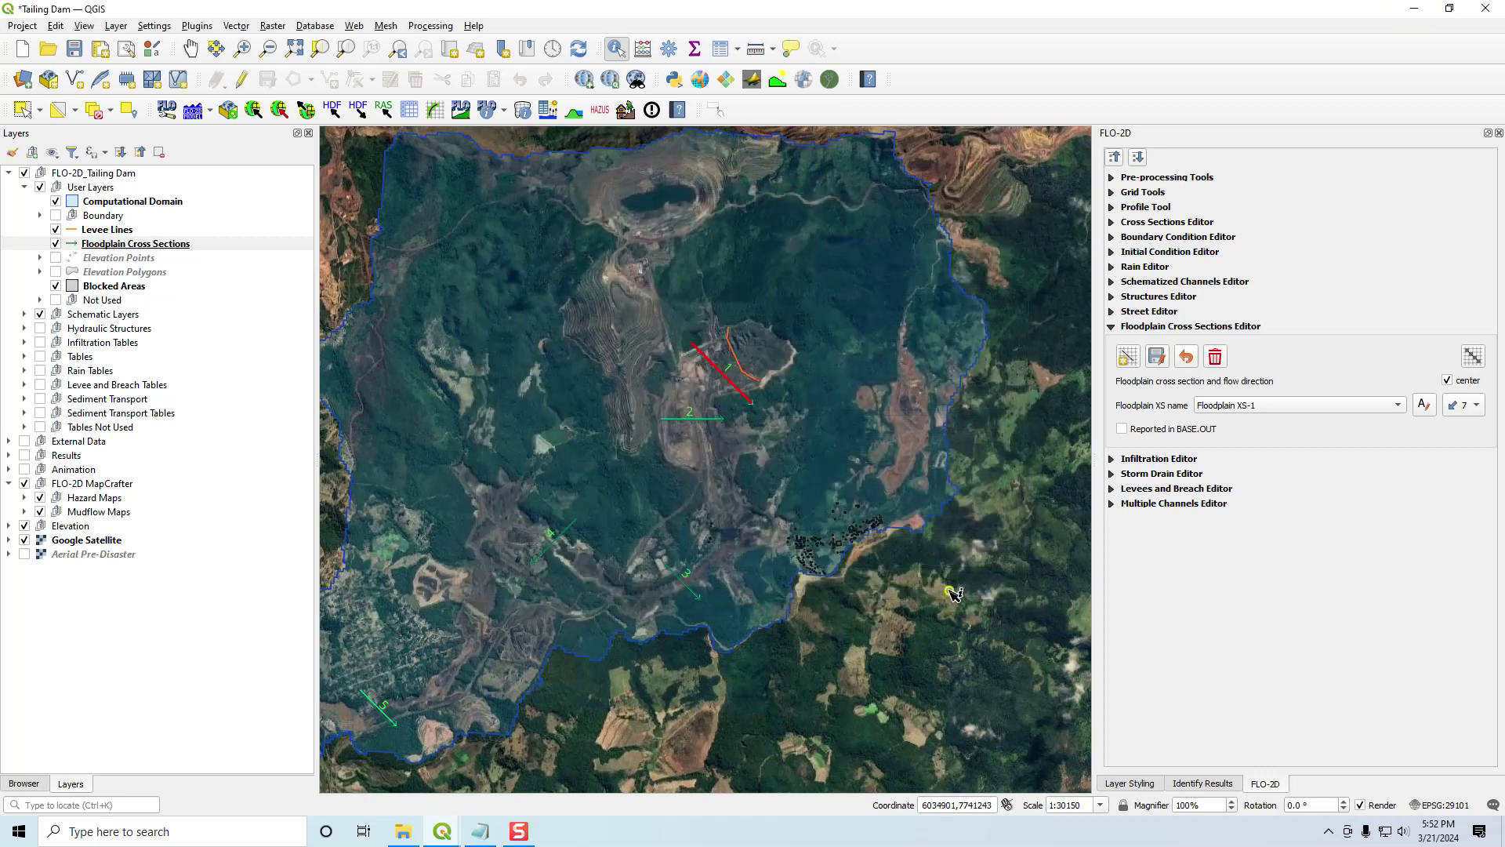
- Turn on the ARR_FLOOD_HAZARD layer in the Australian Rainfall and Runoff group of the MapCrafter hazard maps
mouse_move(446, 839)
left_click(9, 484)
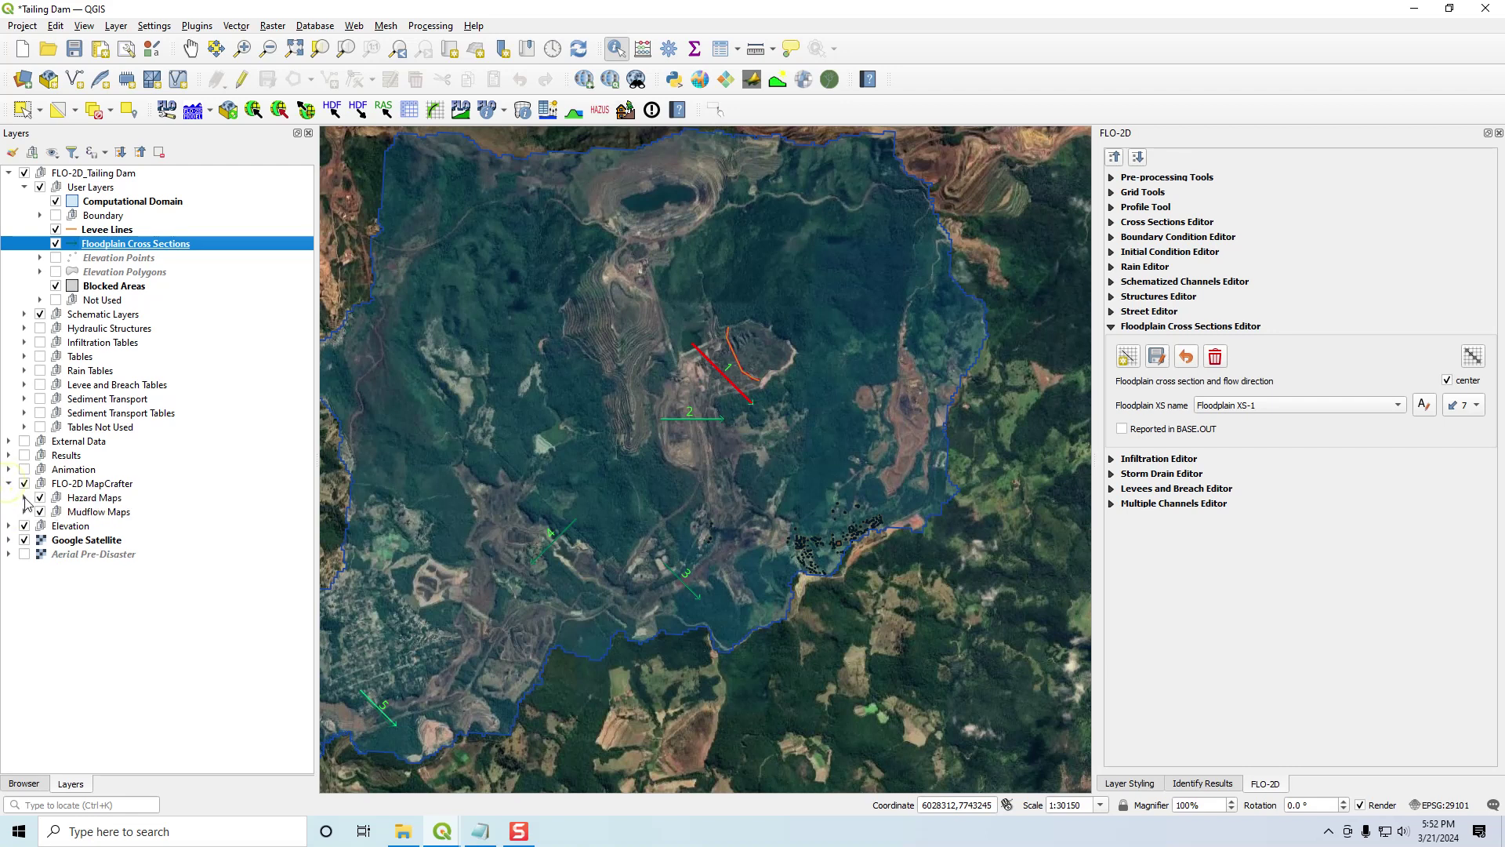
left_click(9, 484)
left_click(71, 554)
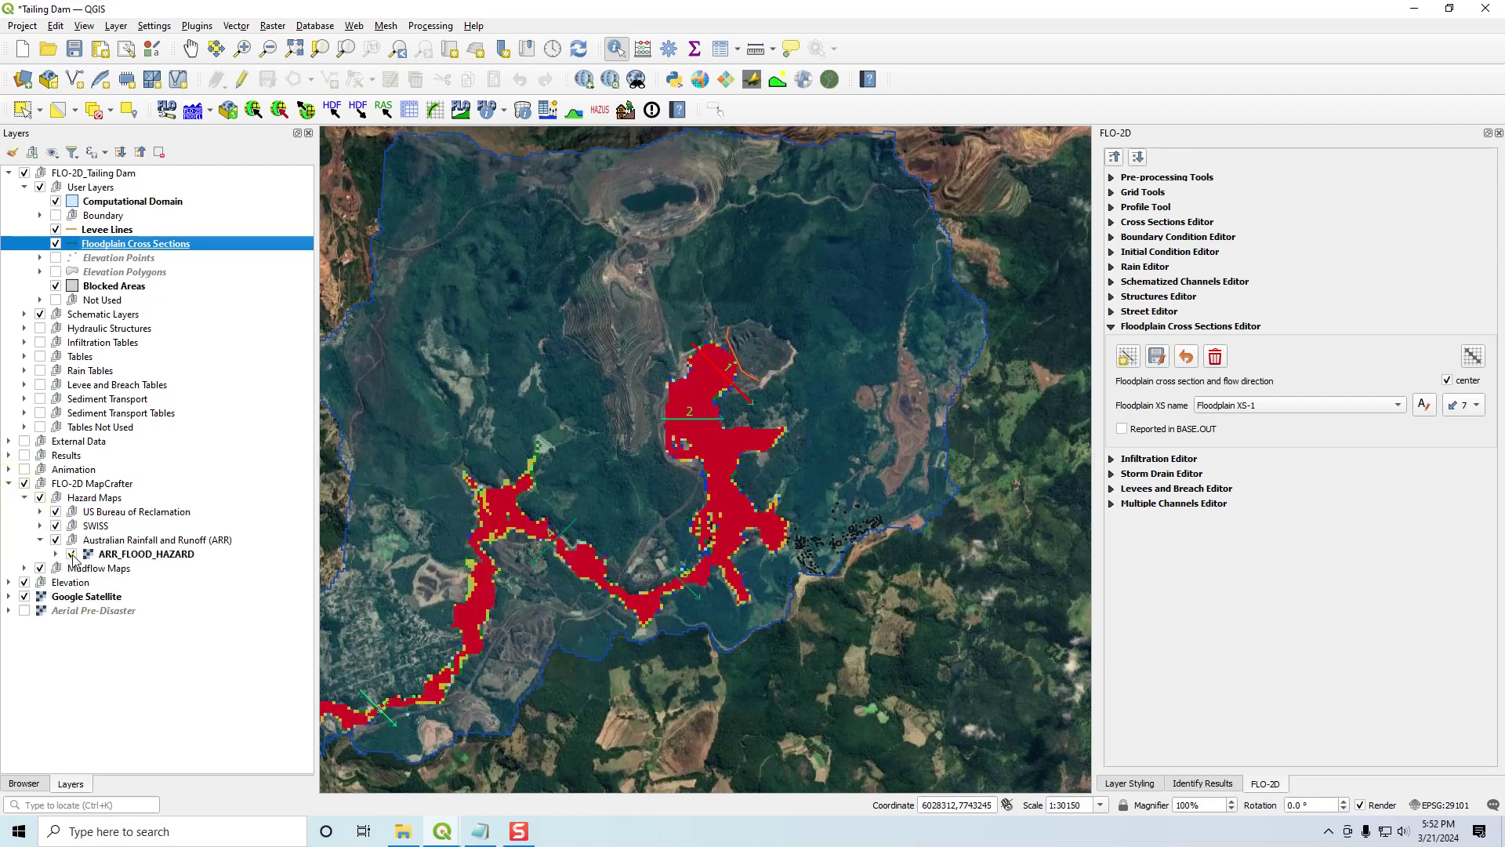
- Turn on the Mudflow Maps layers MAXIMUM_DEPTH, FINAL_DEPTH and GROUND_ELEVATION, and turn off the Schematic Layers group
left_click(40, 539)
left_click(24, 554)
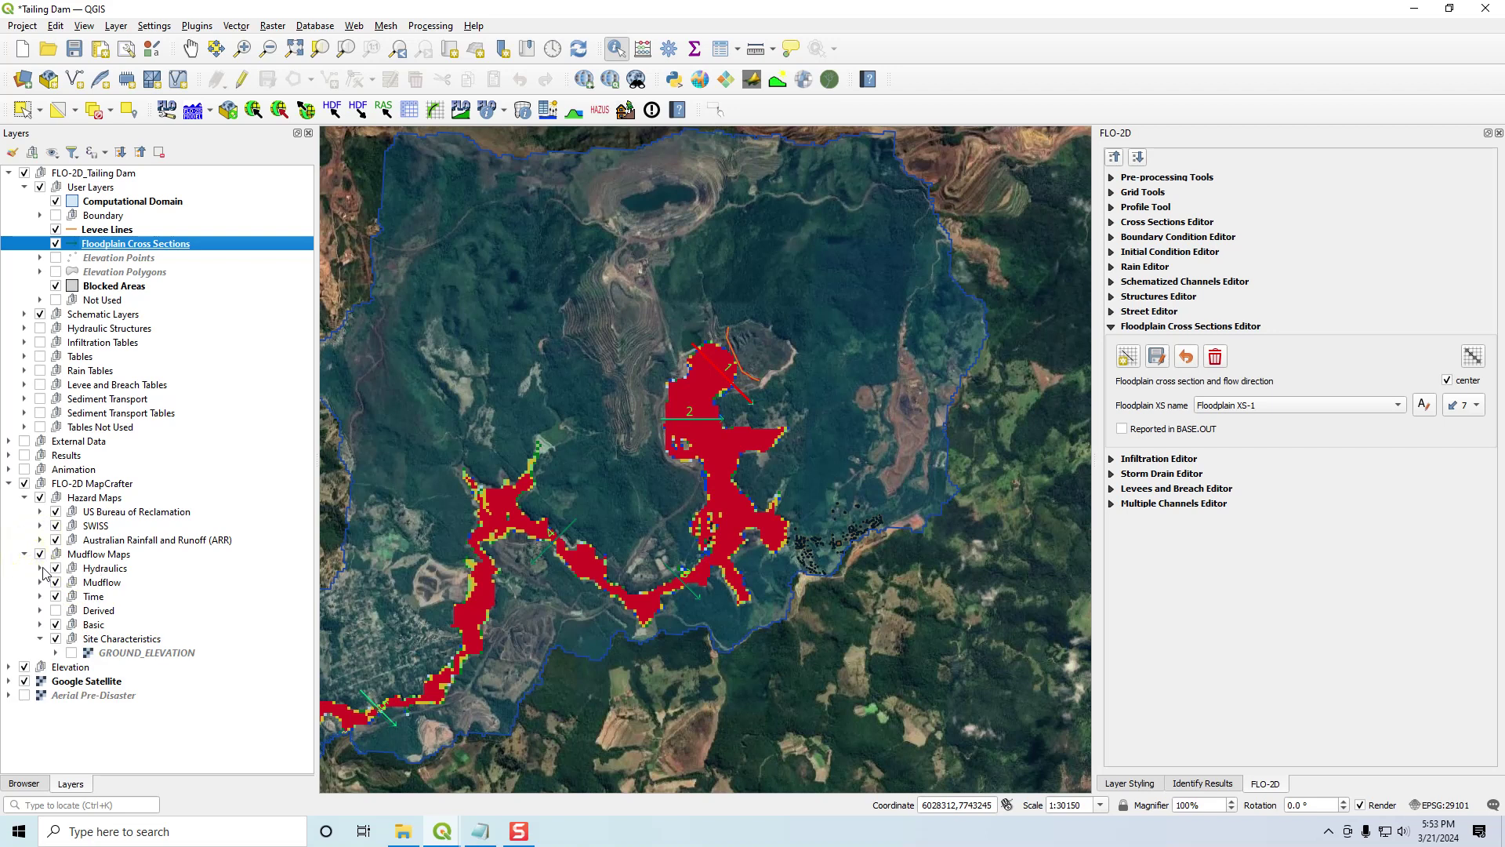
left_click(40, 610)
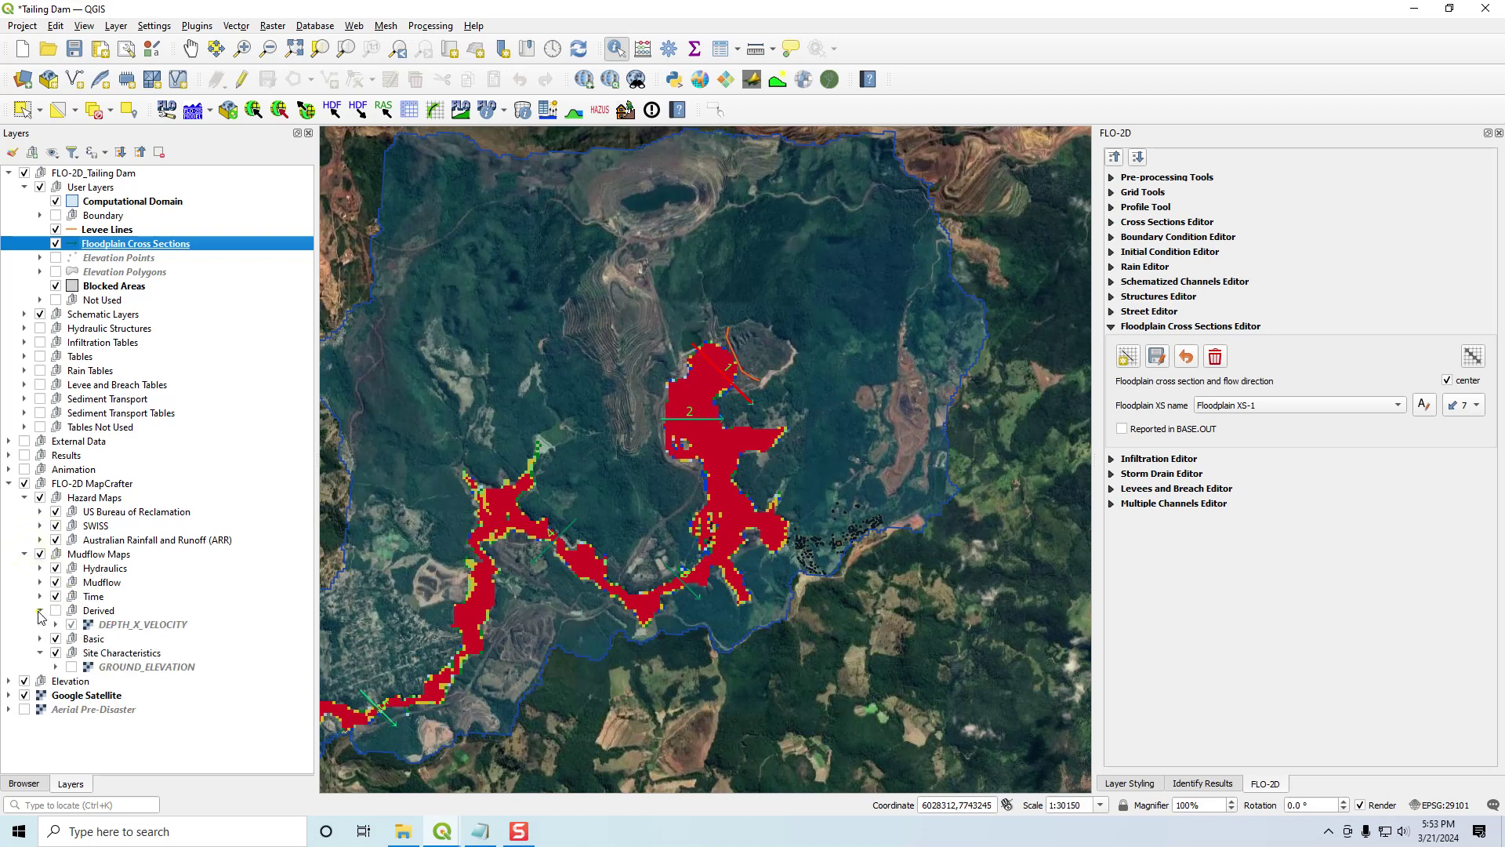
left_click(40, 610)
left_click(40, 624)
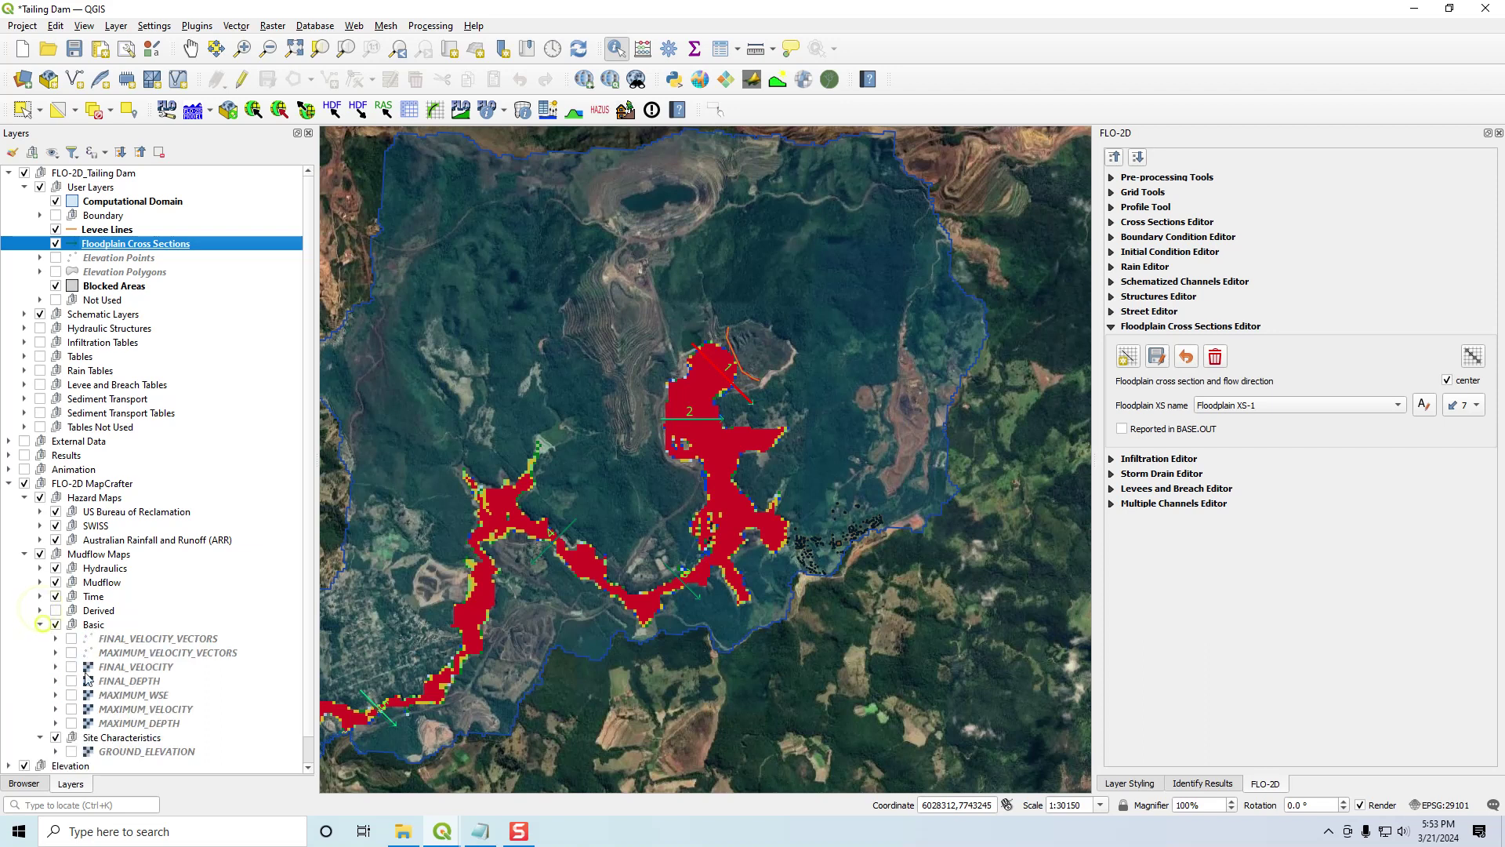
left_click(72, 723)
left_click(72, 680)
left_click(40, 624)
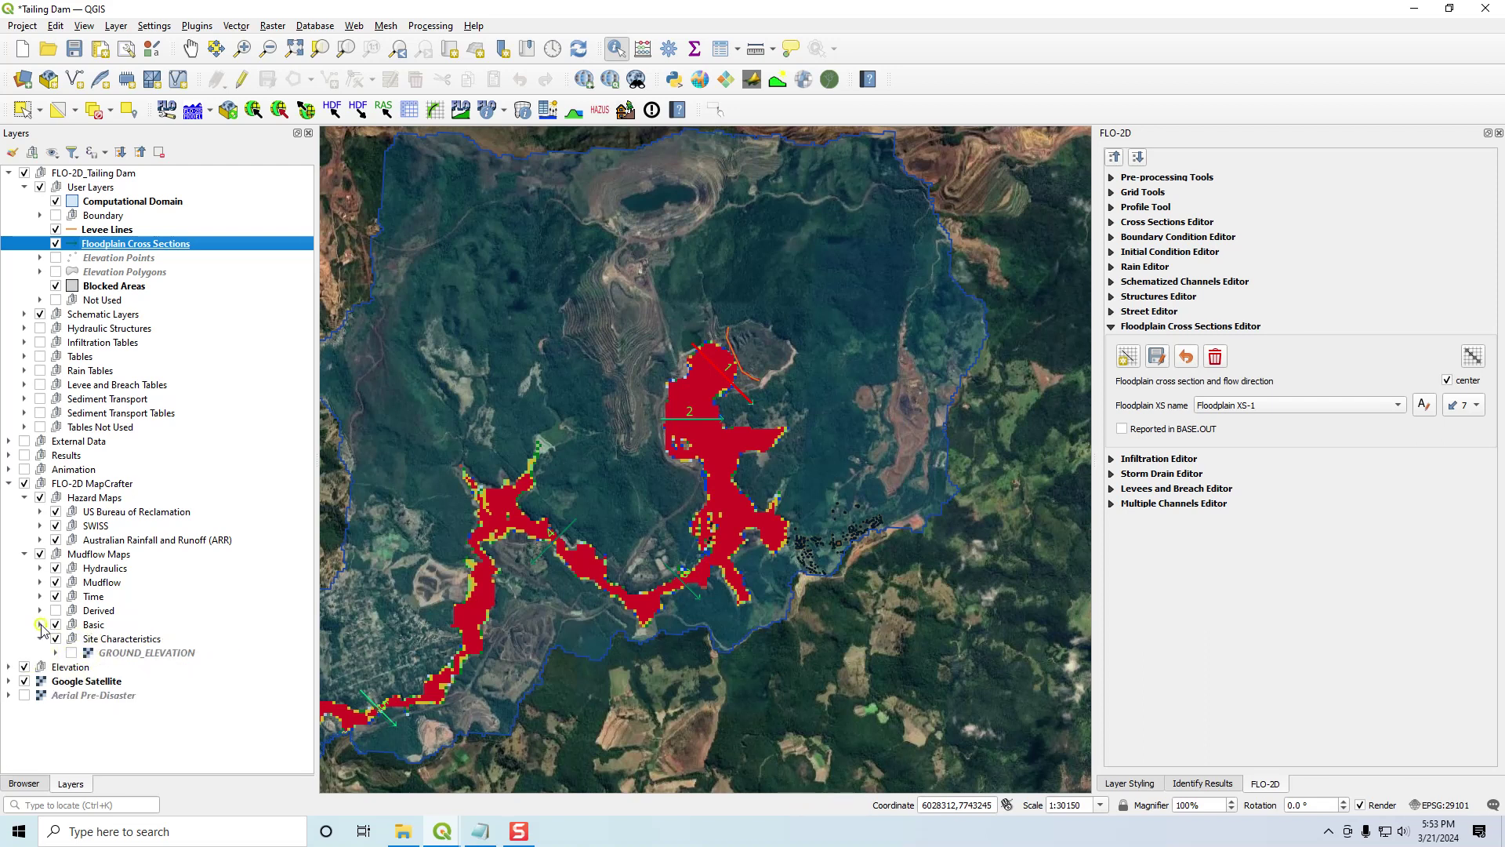
left_click(72, 652)
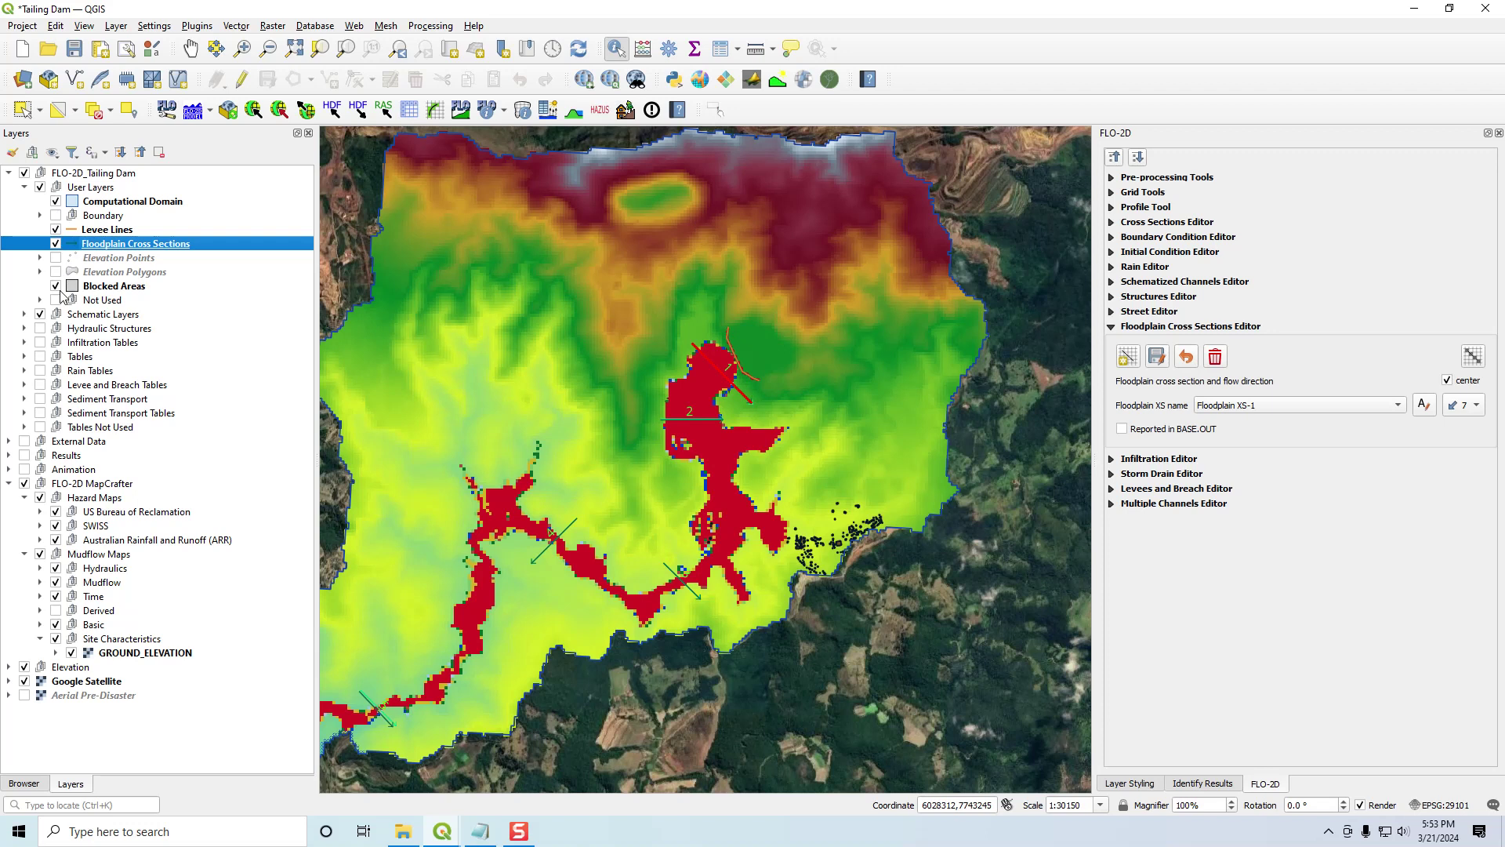
left_click(41, 315)
- Bring back the FLO-2D A4 Landscape layout window and refresh its map view
left_click(443, 831)
left_click(501, 770)
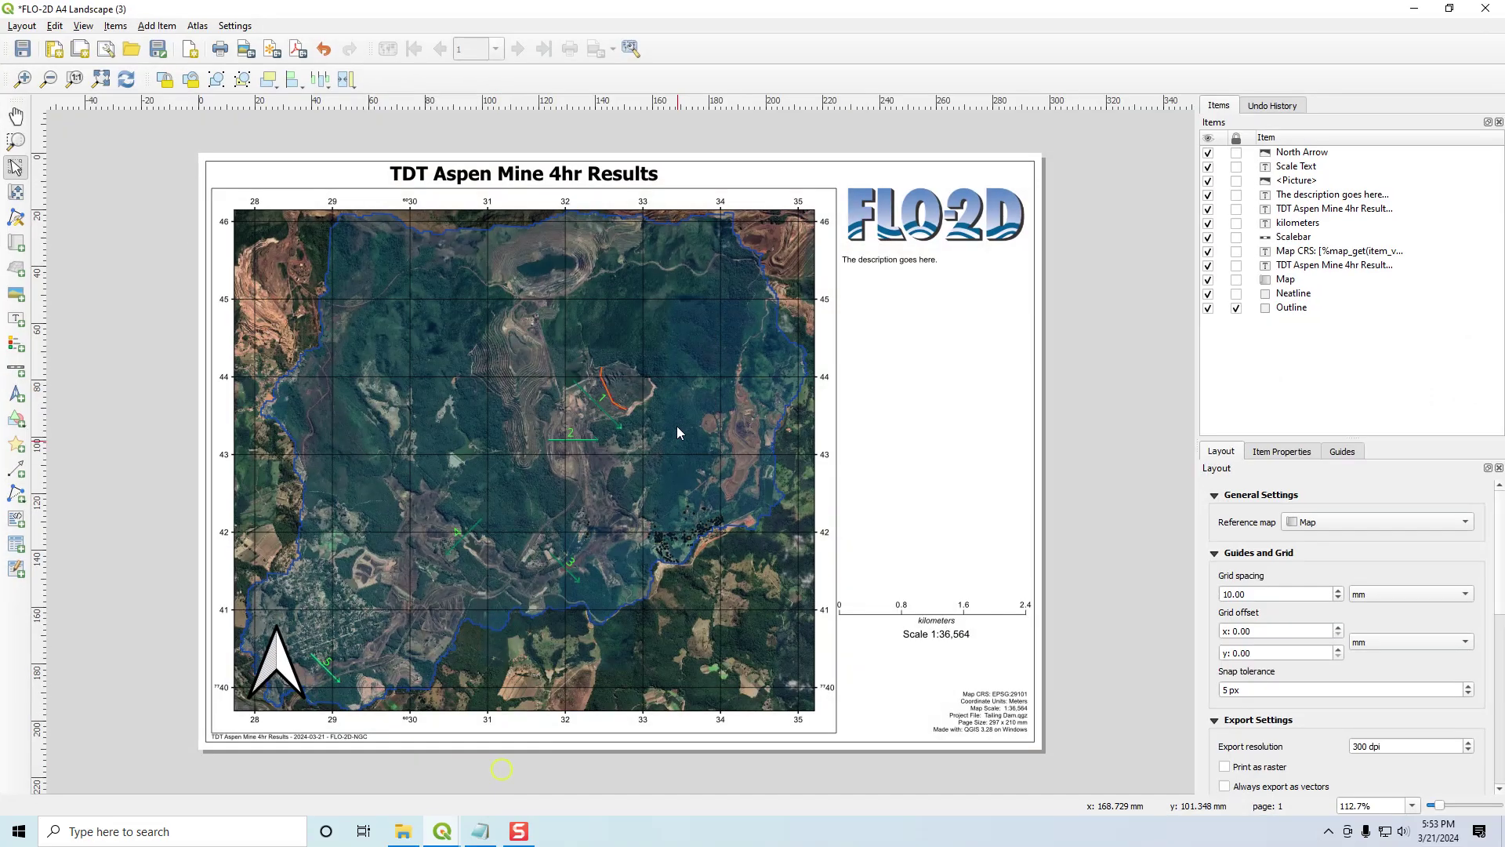
left_click(127, 79)
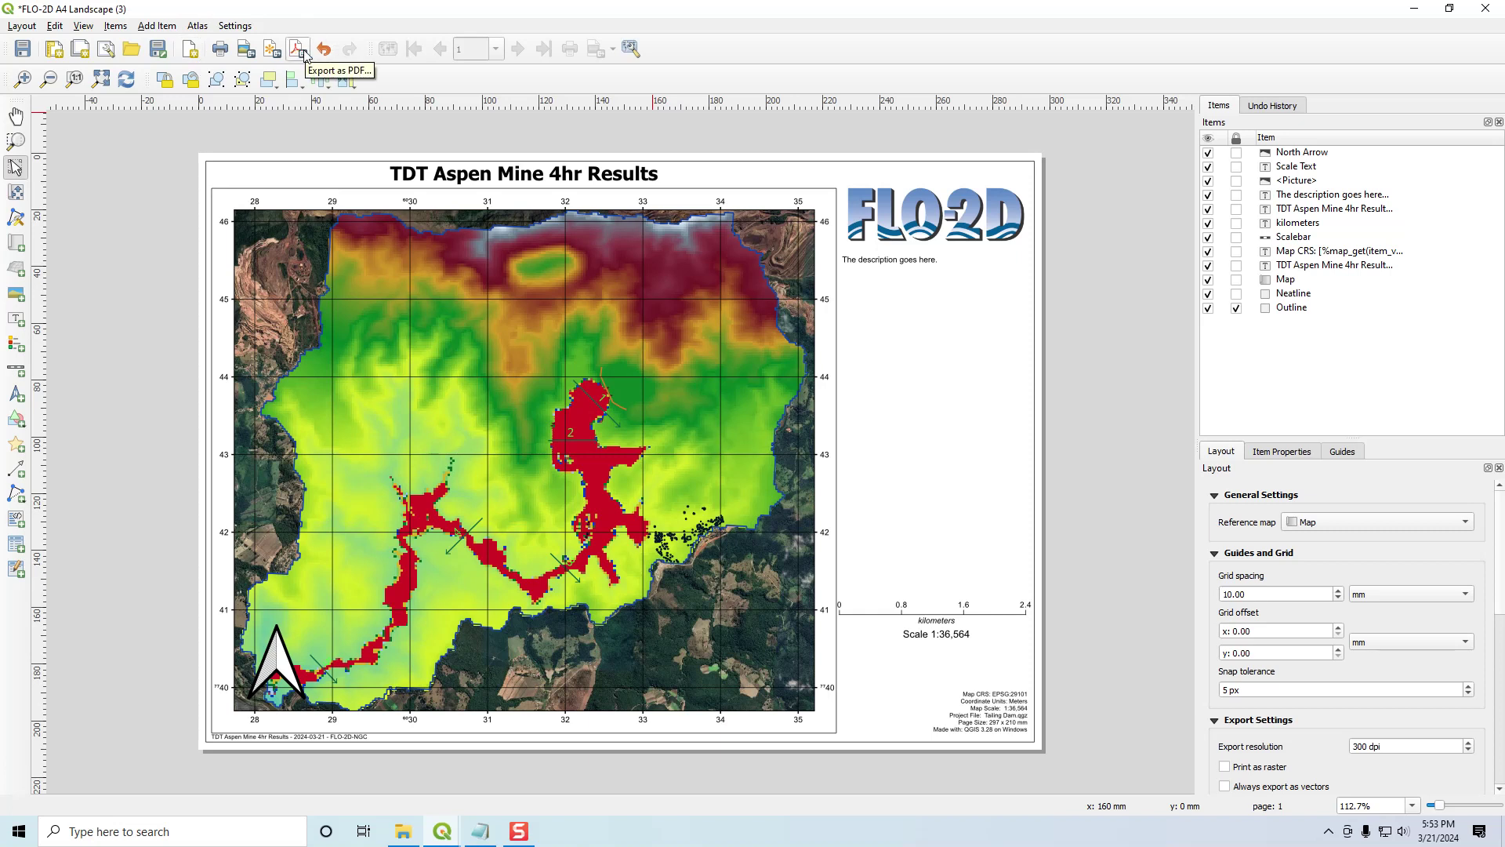
- Start an SVG export of the layout and create and open a PDF Map Export folder in Tailings Dam Workshop
left_click(272, 50)
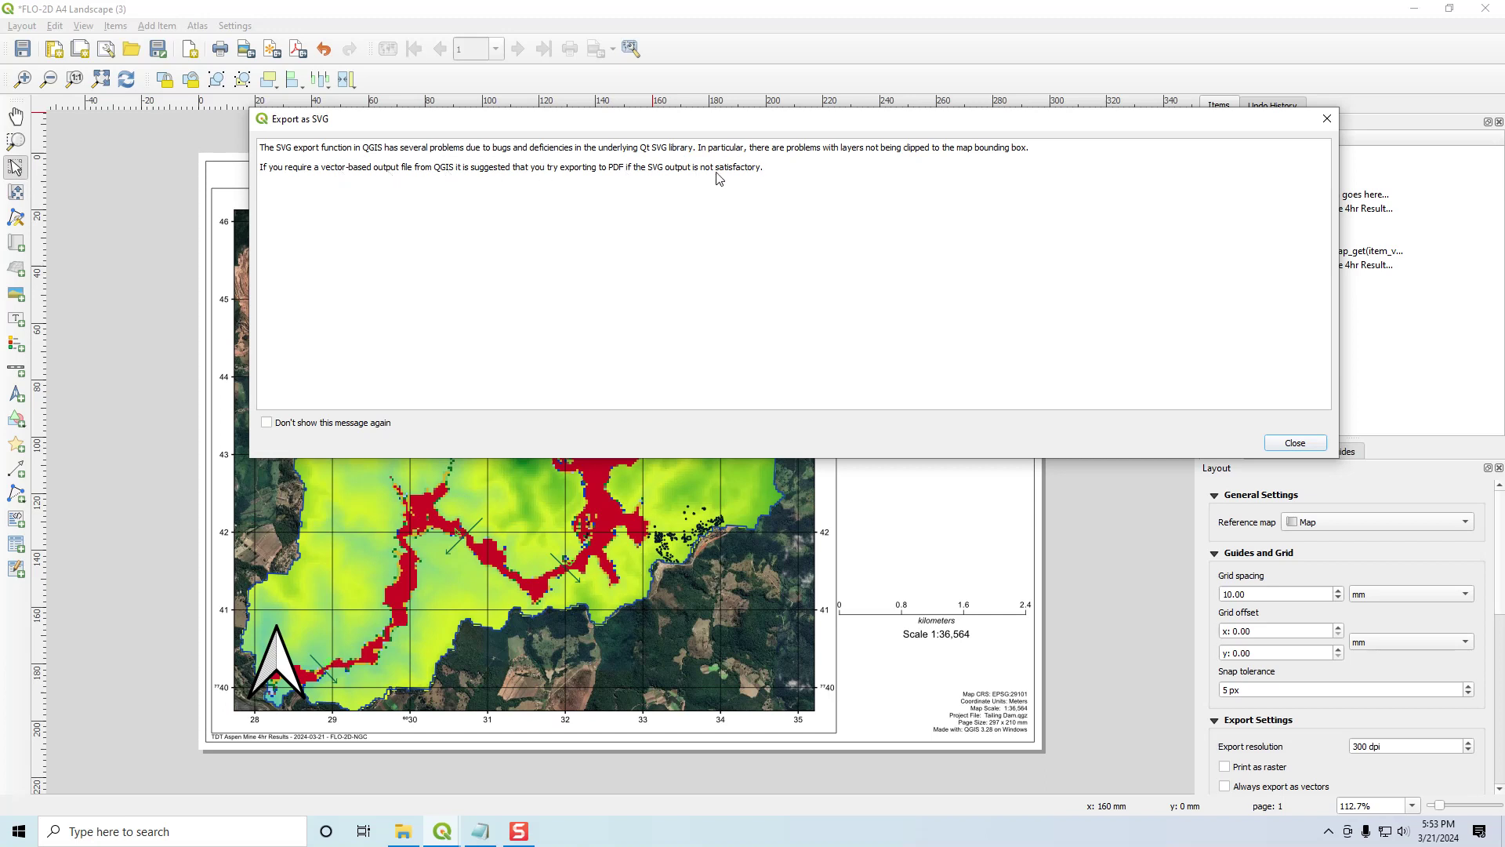
left_click(1295, 442)
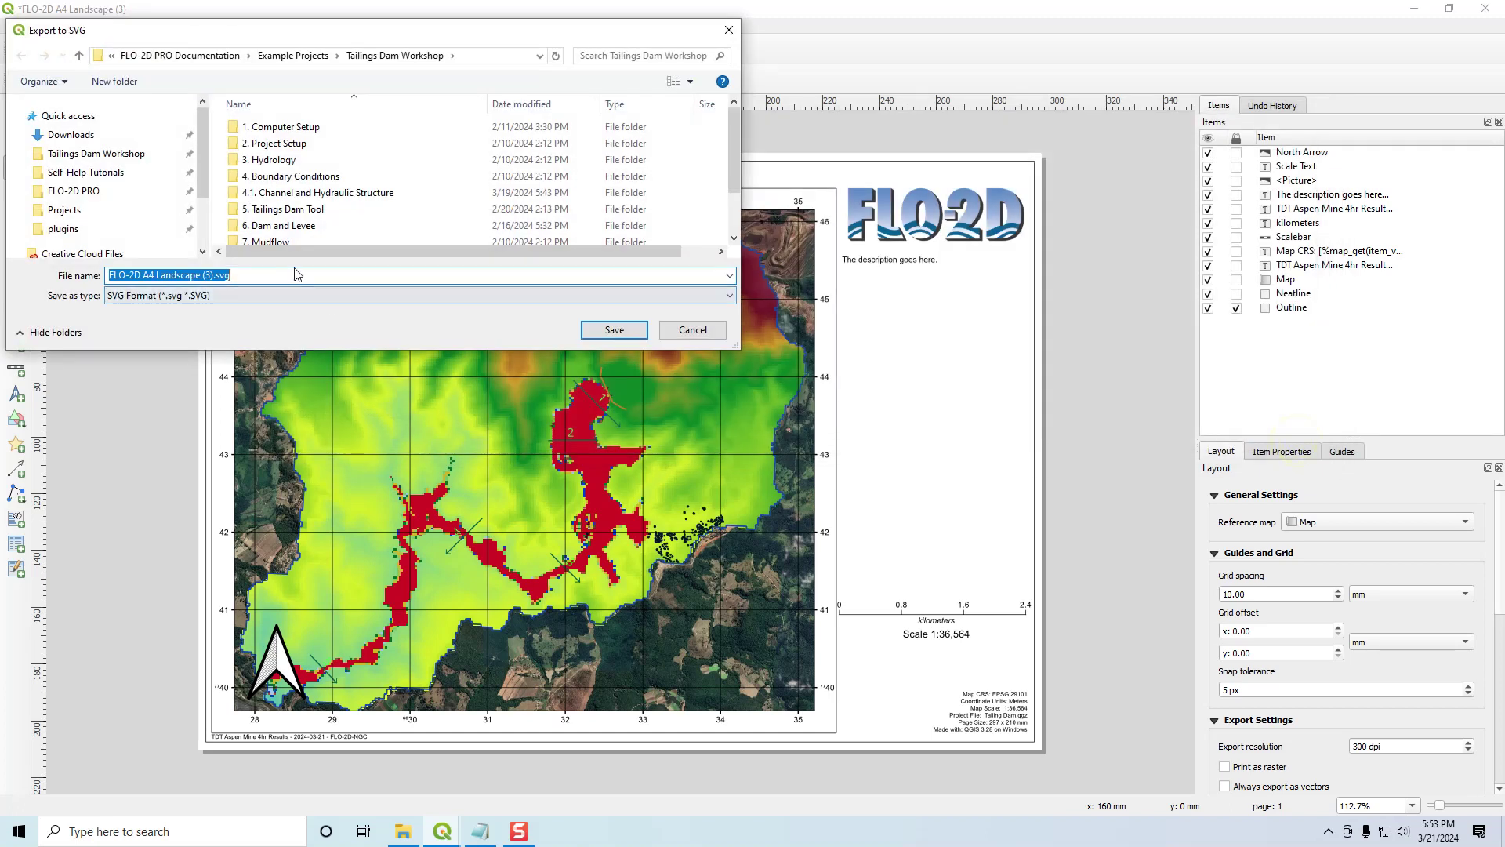
scroll(263, 220, "down", 2)
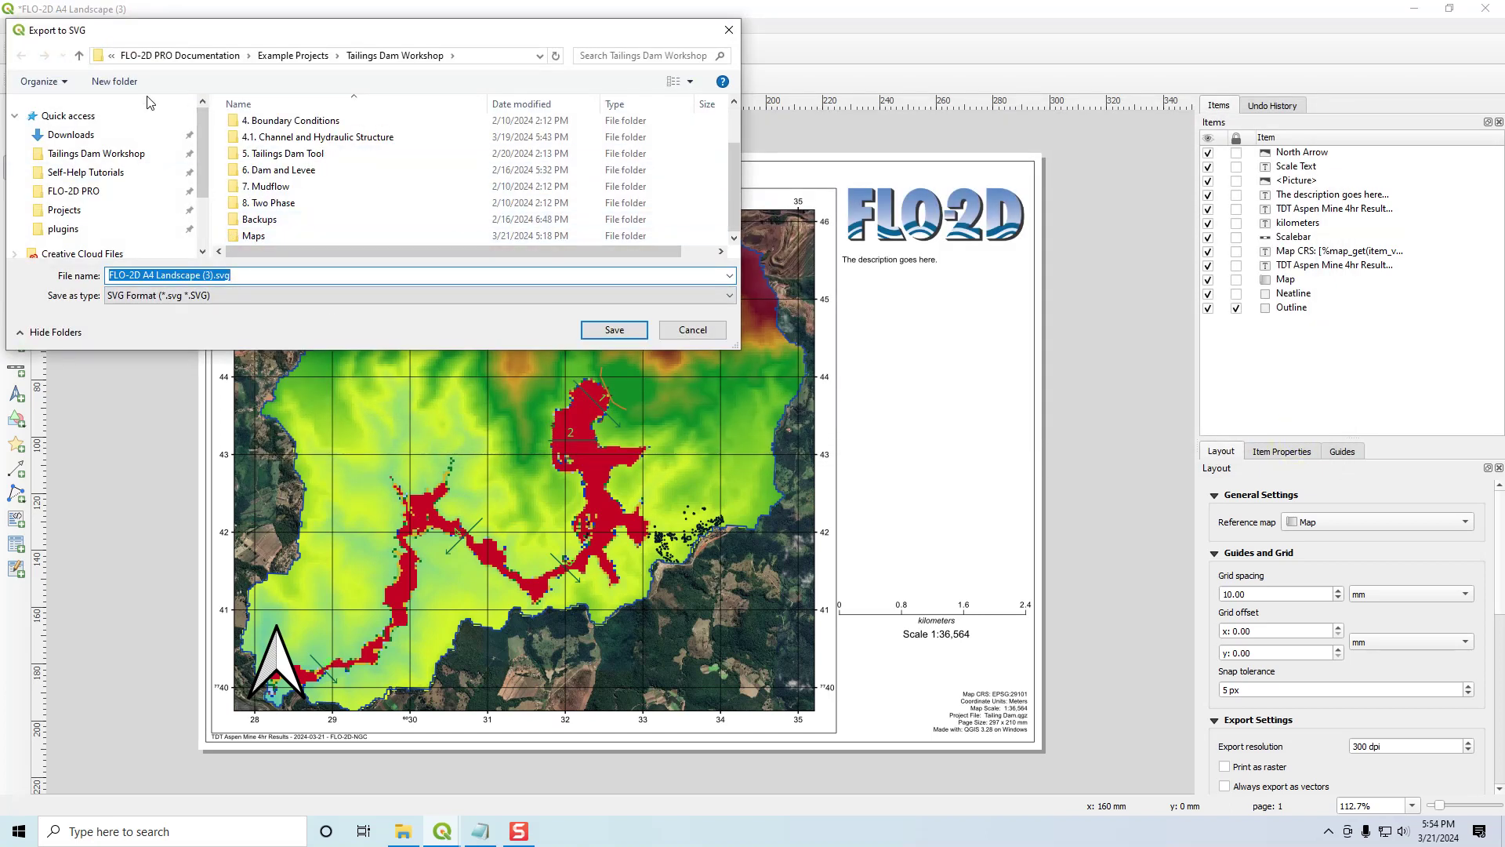
left_click(125, 88)
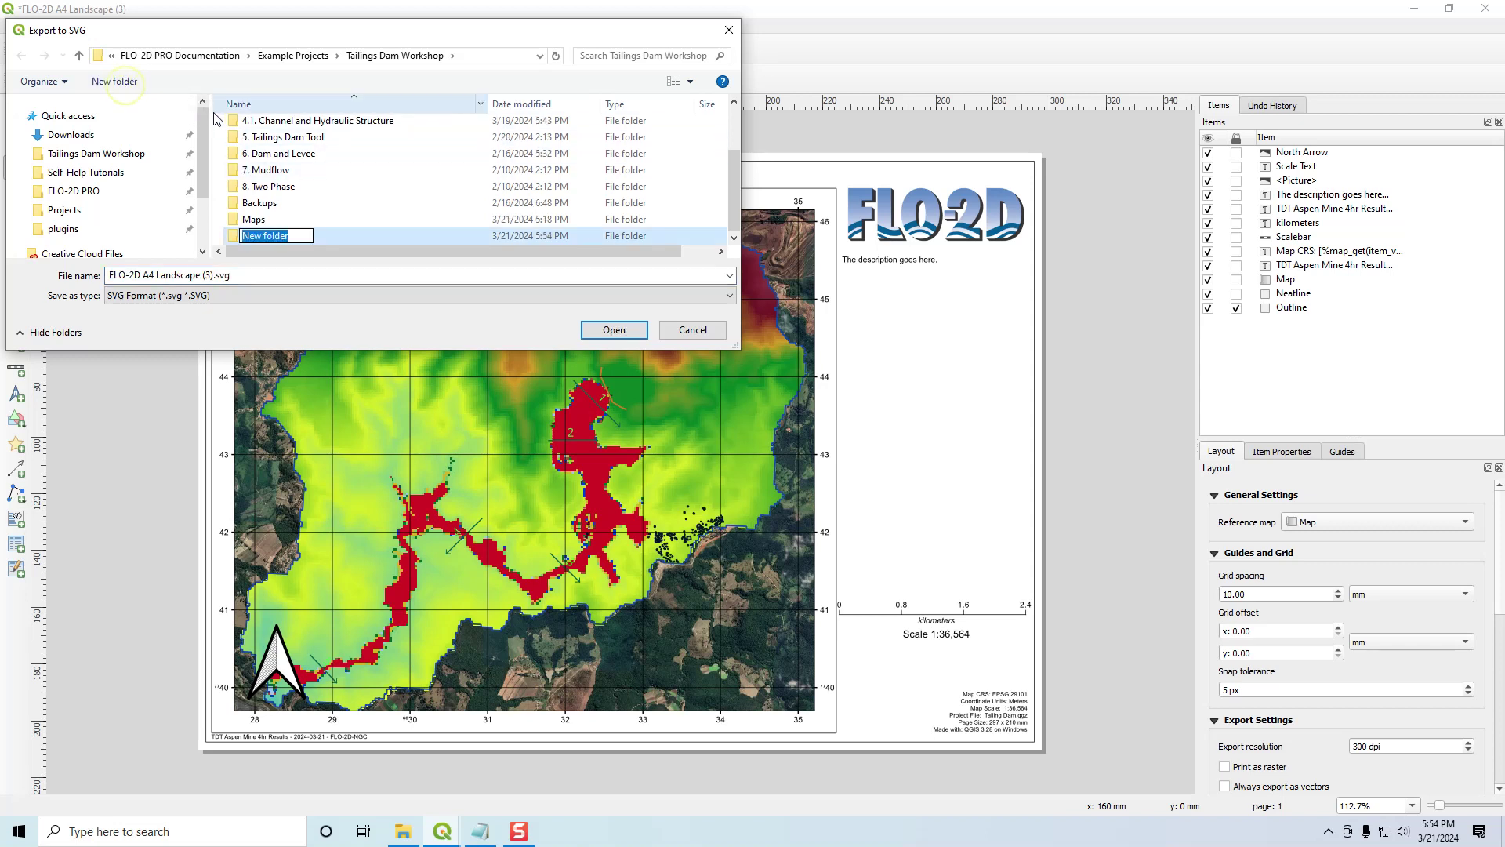
type("PDF Map Export")
key("Return")
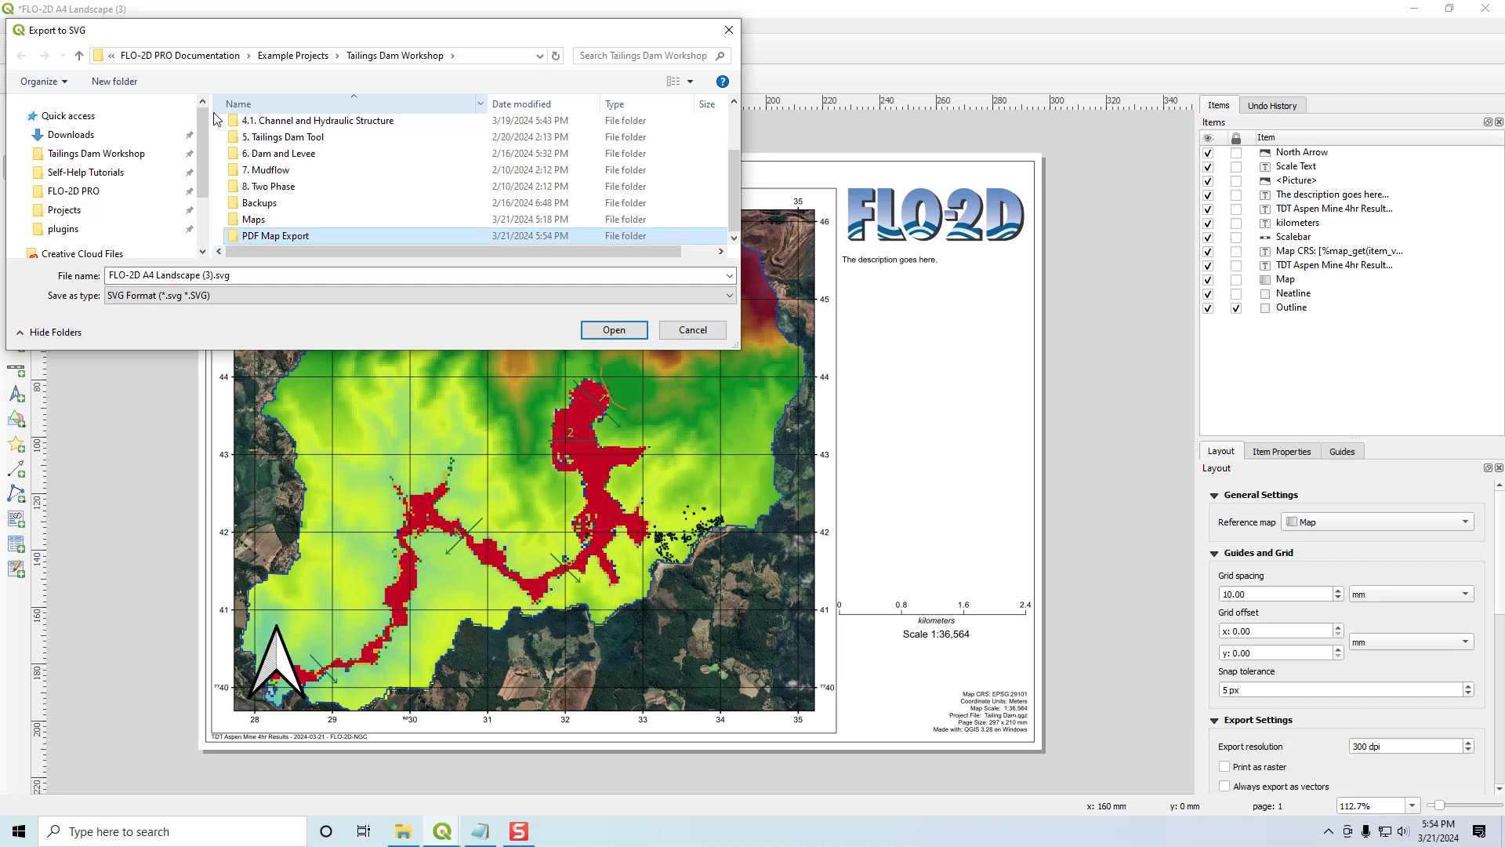
key("Return")
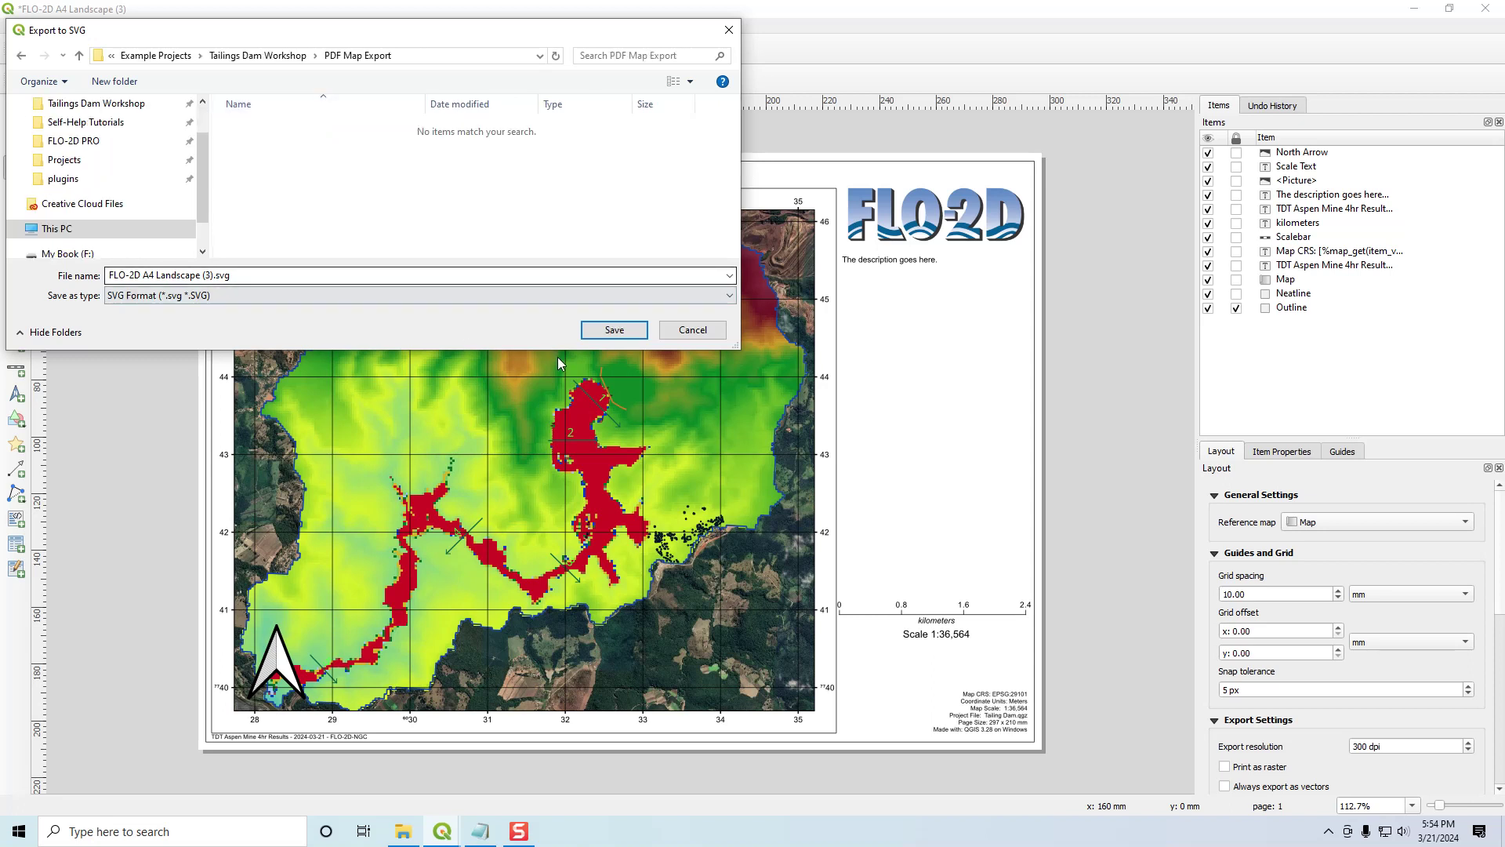
- Save the layout as FLO-2D A4 Landscape (3).svg with map layers exported as SVG groups
left_click(614, 330)
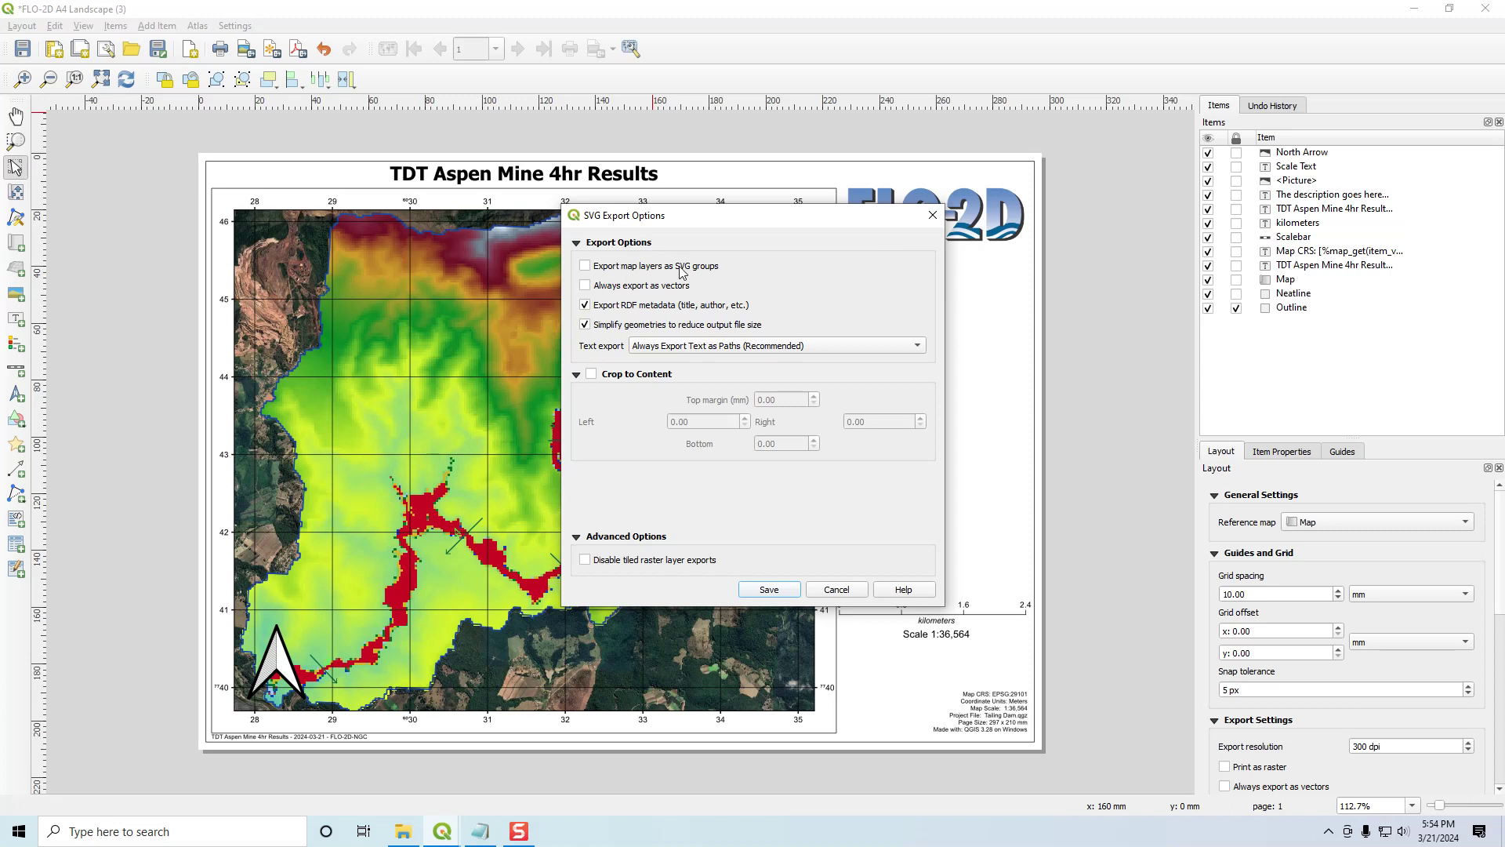
left_click(585, 268)
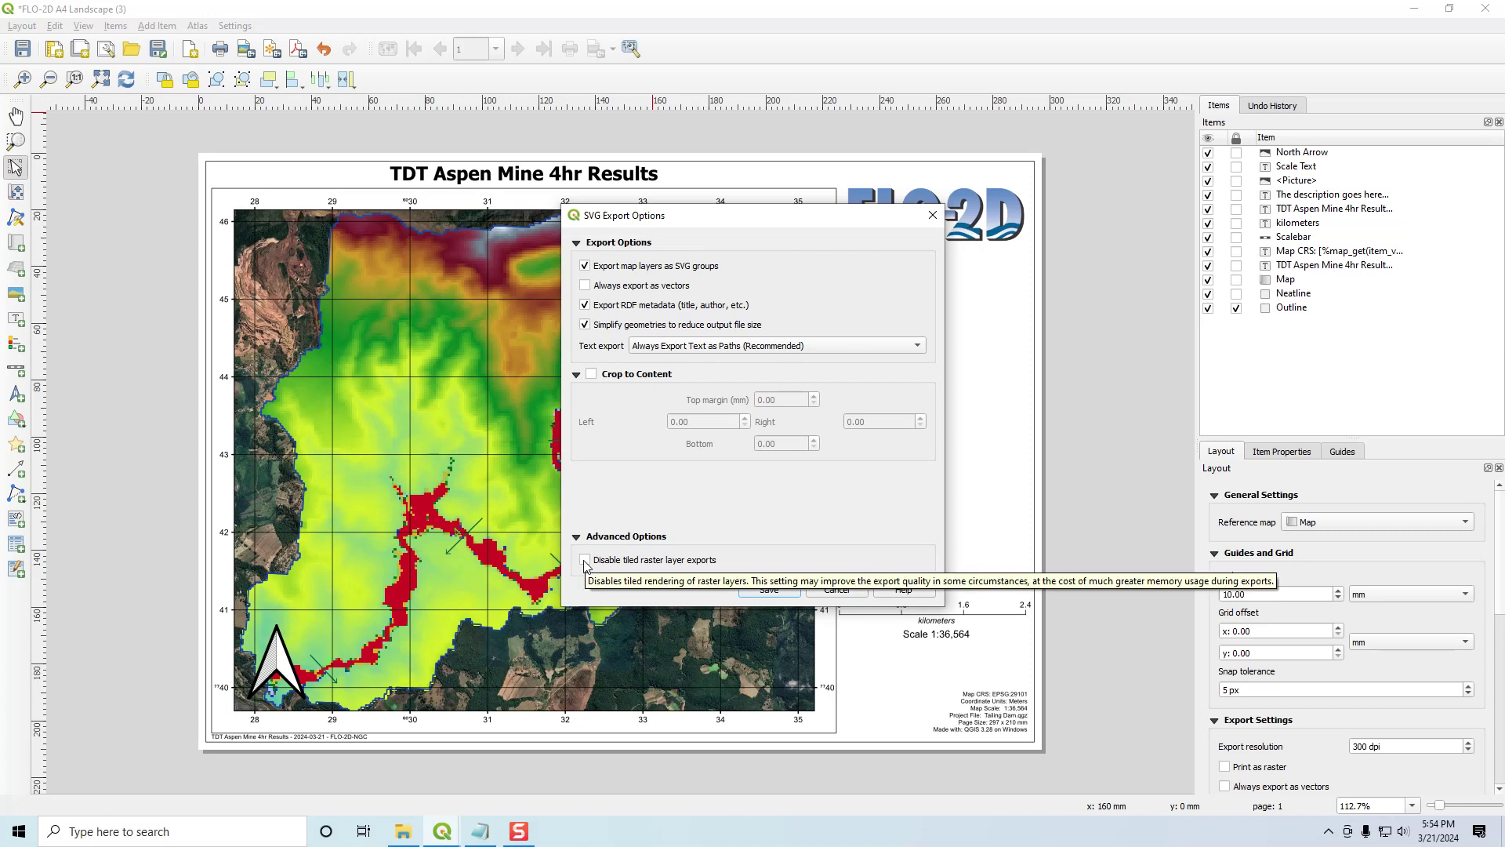
left_click(776, 589)
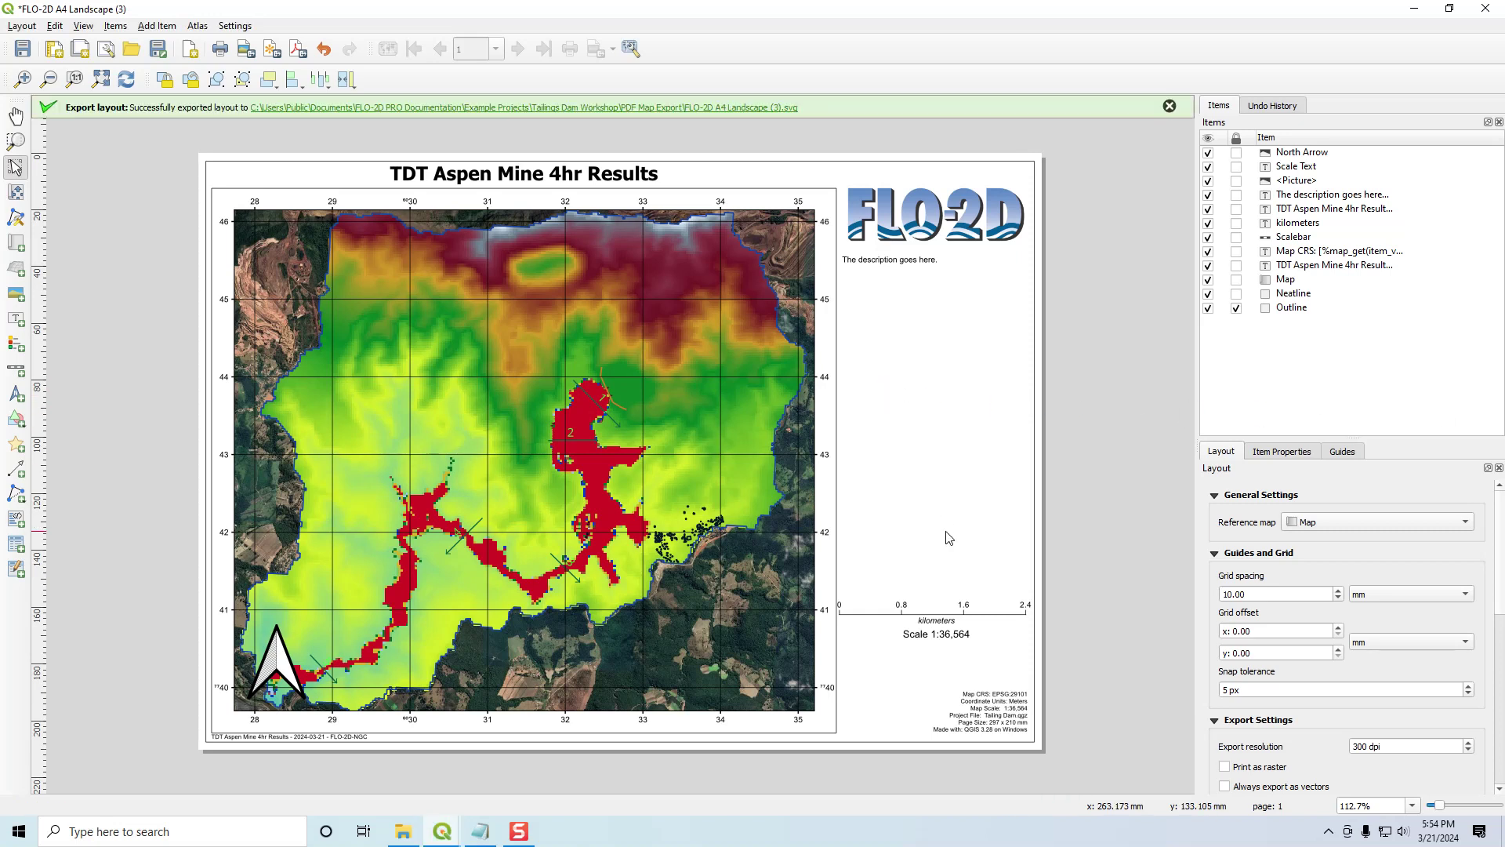
- Switch to File Explorer and open the PDF Map Export folder inside Tailings Dam Workshop
left_click(403, 831)
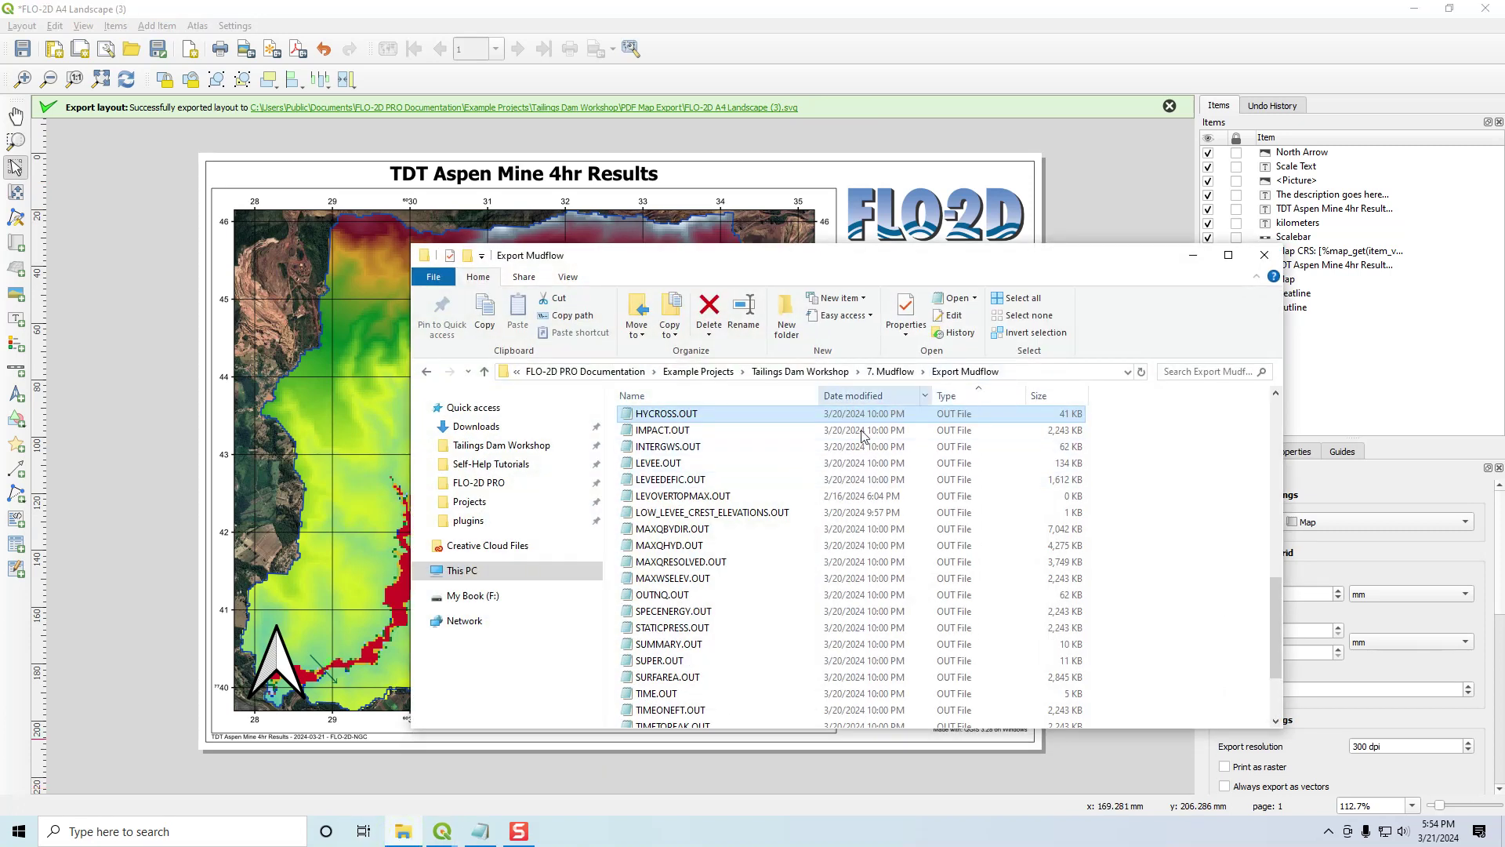
scroll(649, 486, "up", 10)
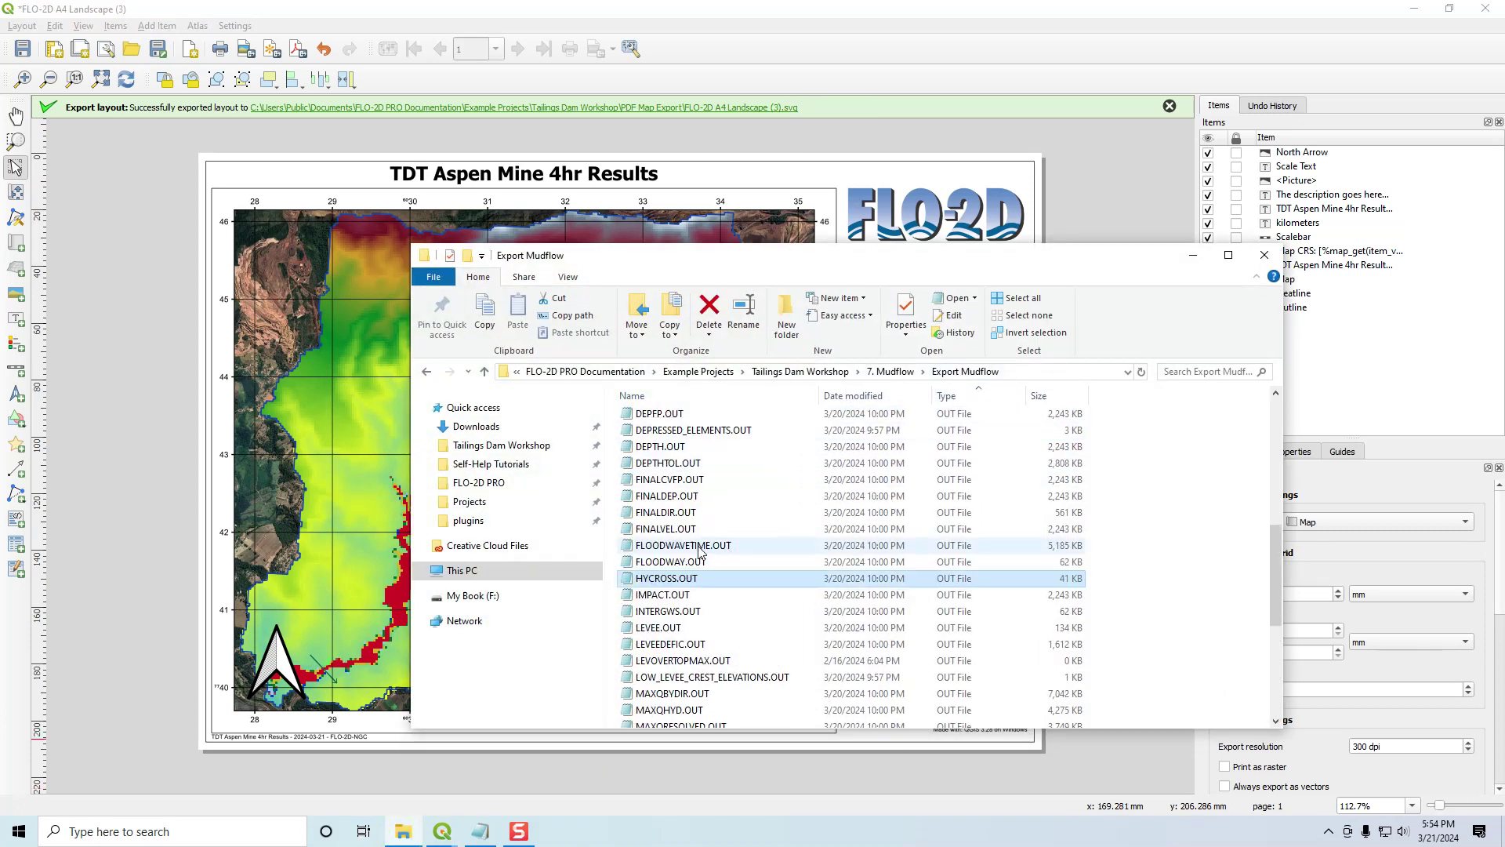
left_click(780, 372)
left_click(670, 600)
double_click(671, 600)
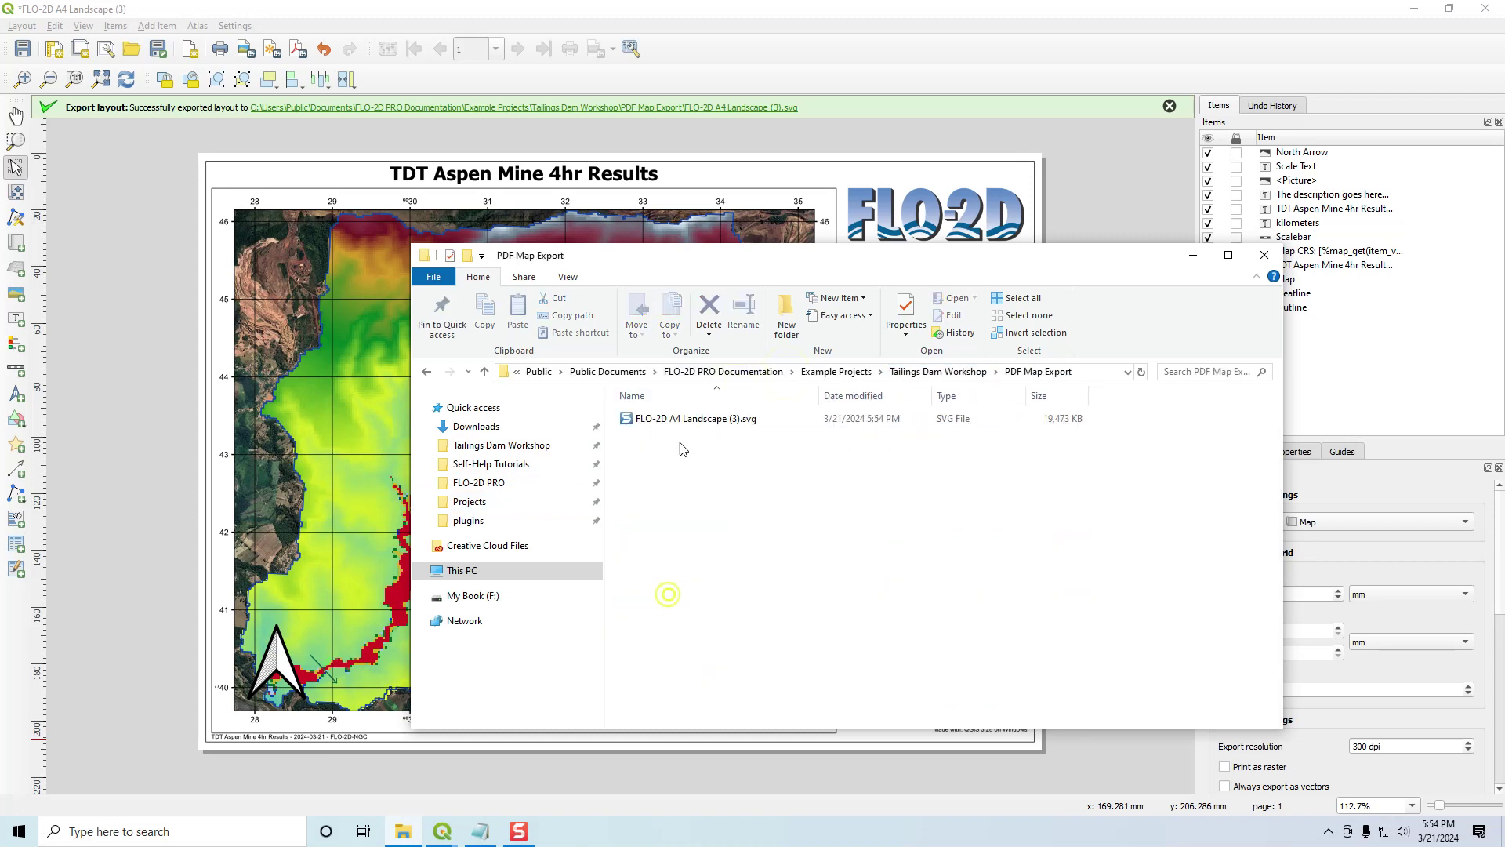
- Try to open the exported SVG file, dismiss the viewer's message and minimize the viewer and folder windows
right_click(684, 423)
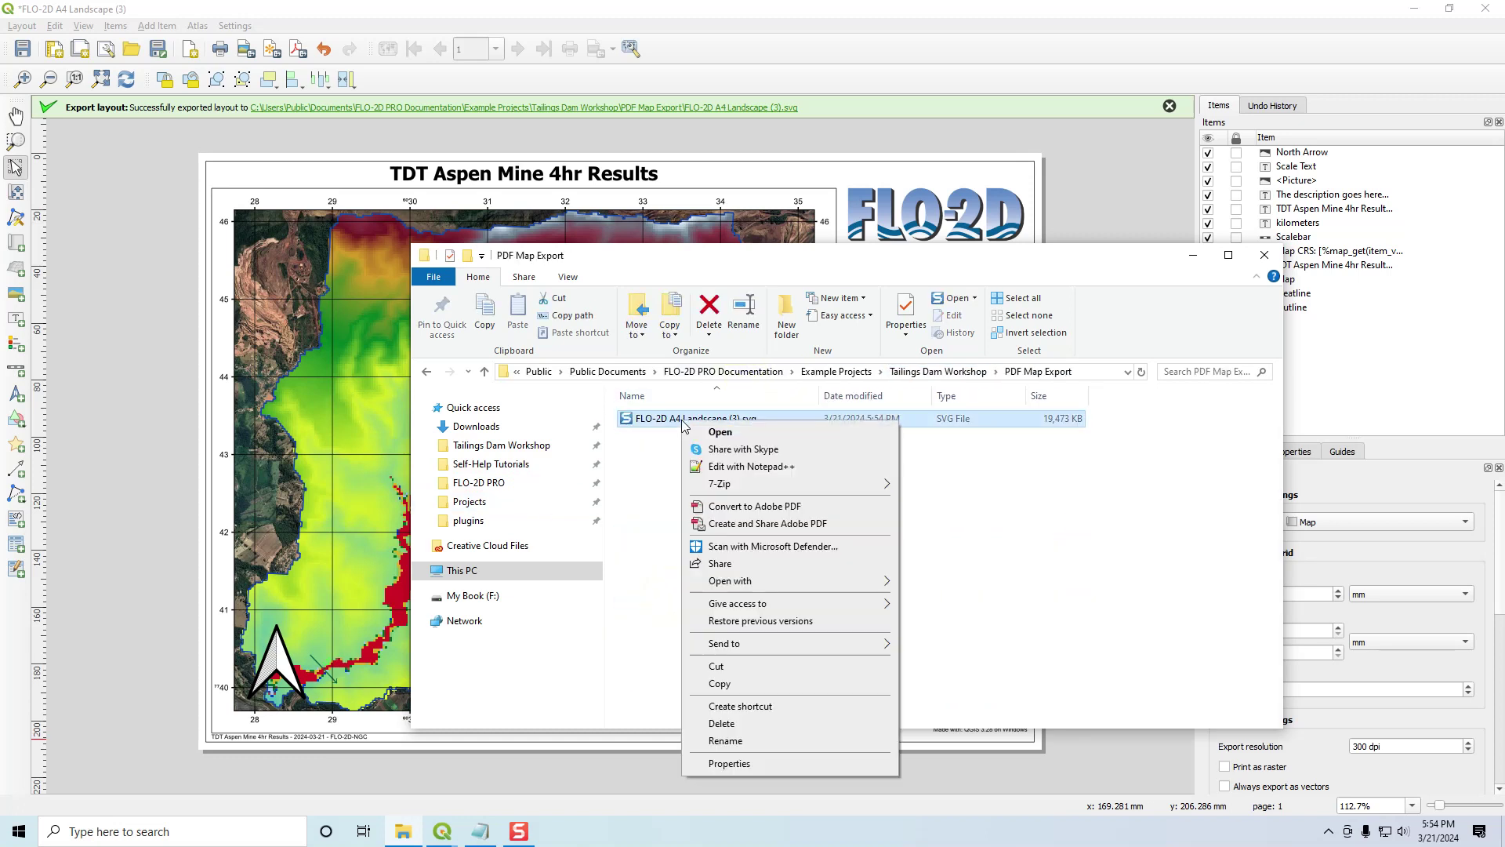
left_click(629, 424)
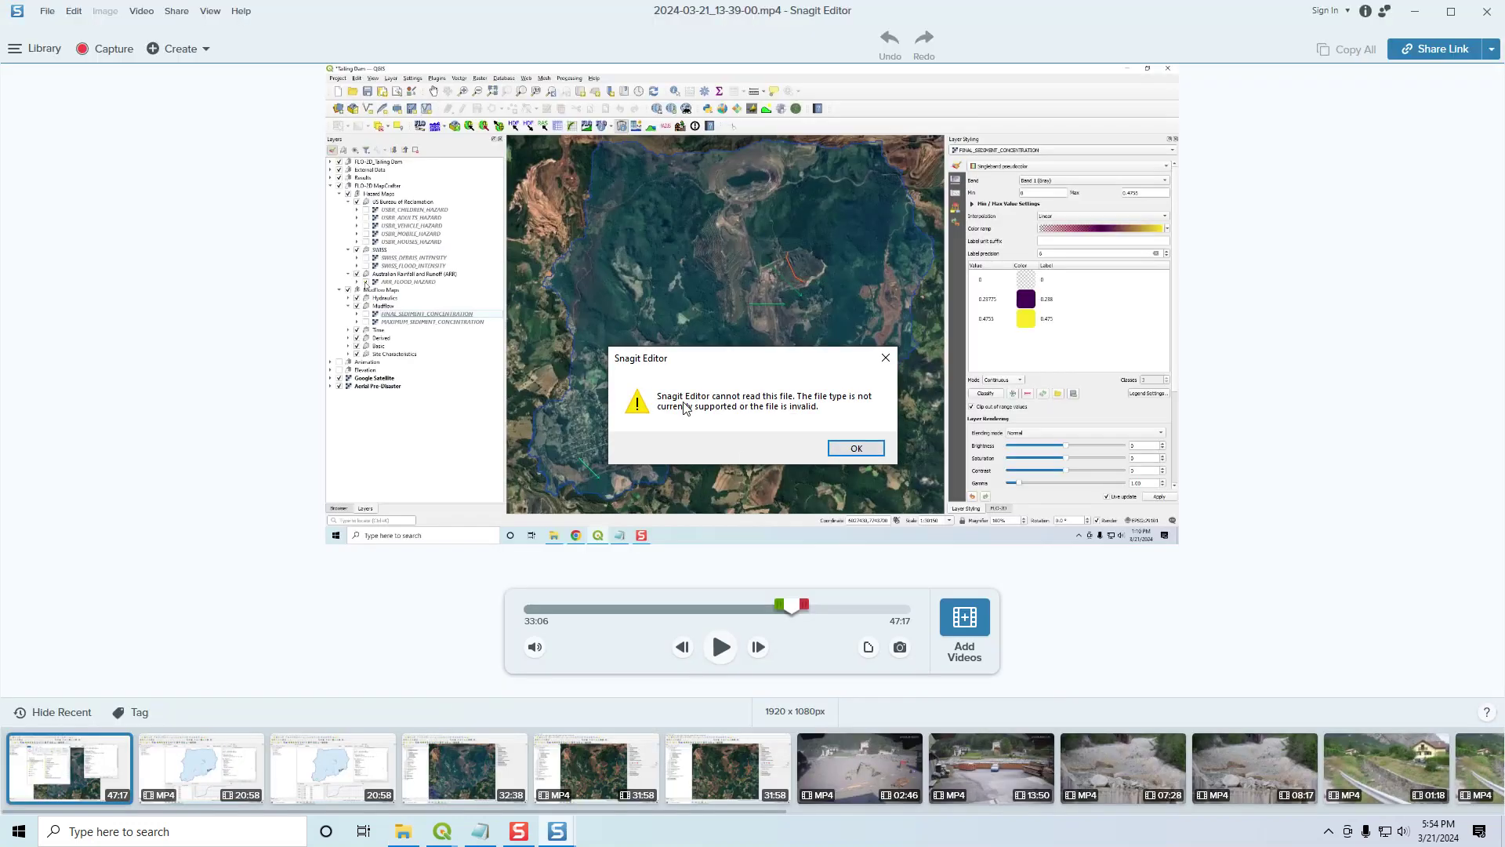
left_click(856, 448)
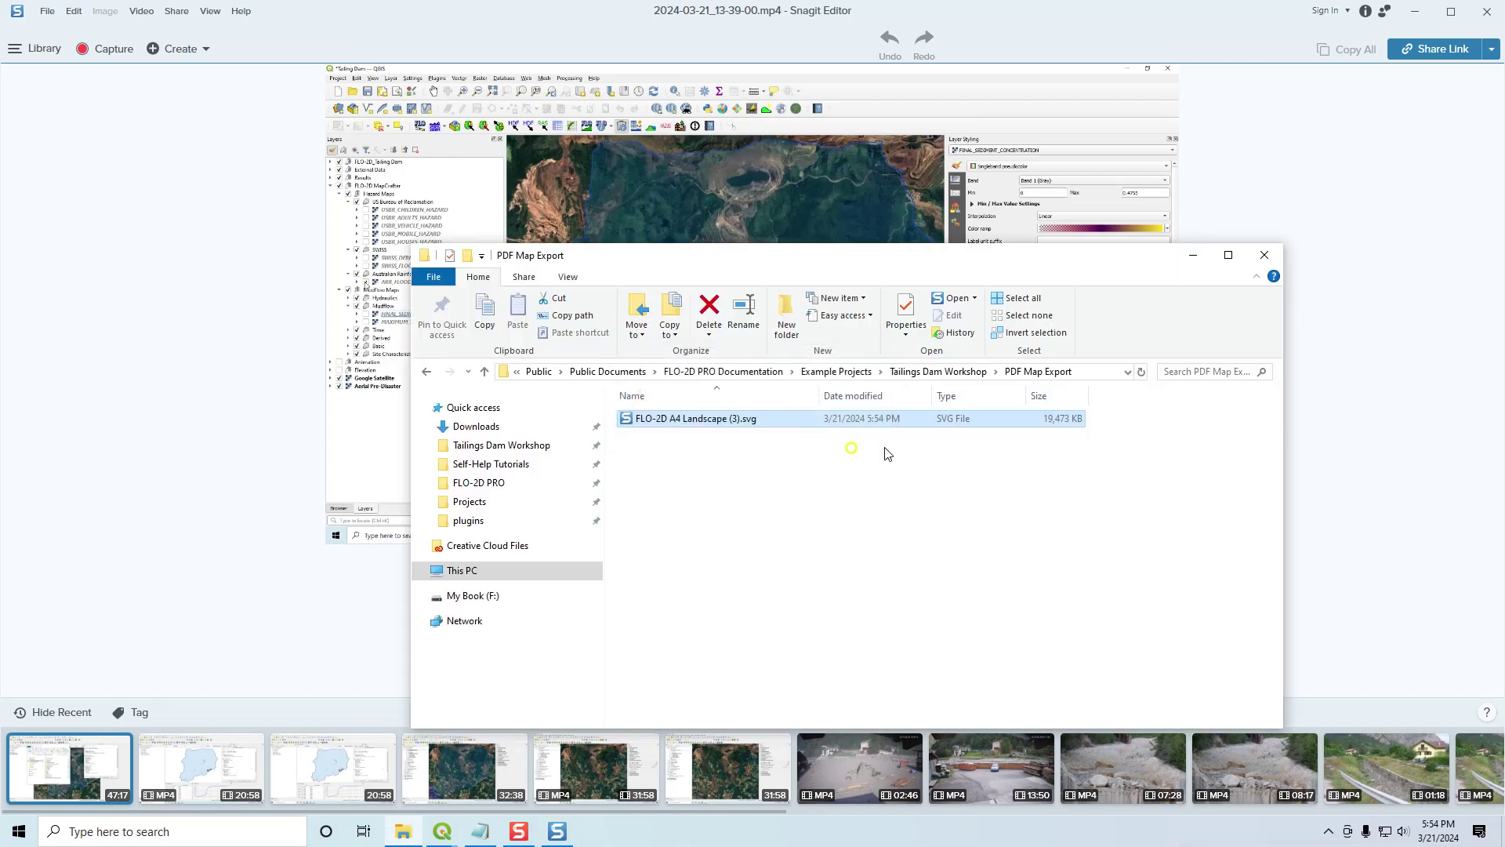
left_click(1415, 12)
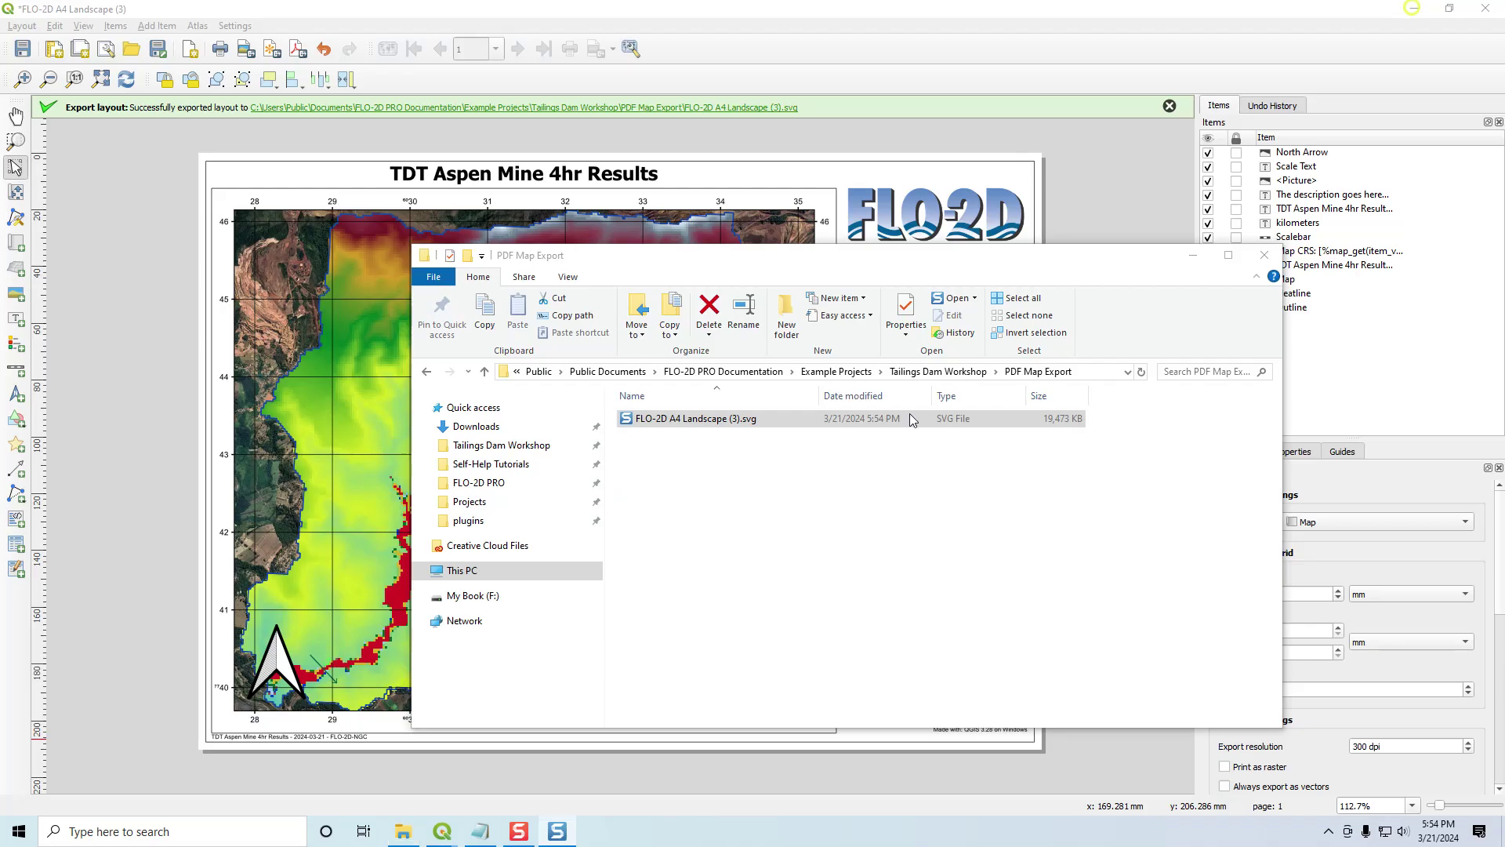
right_click(680, 430)
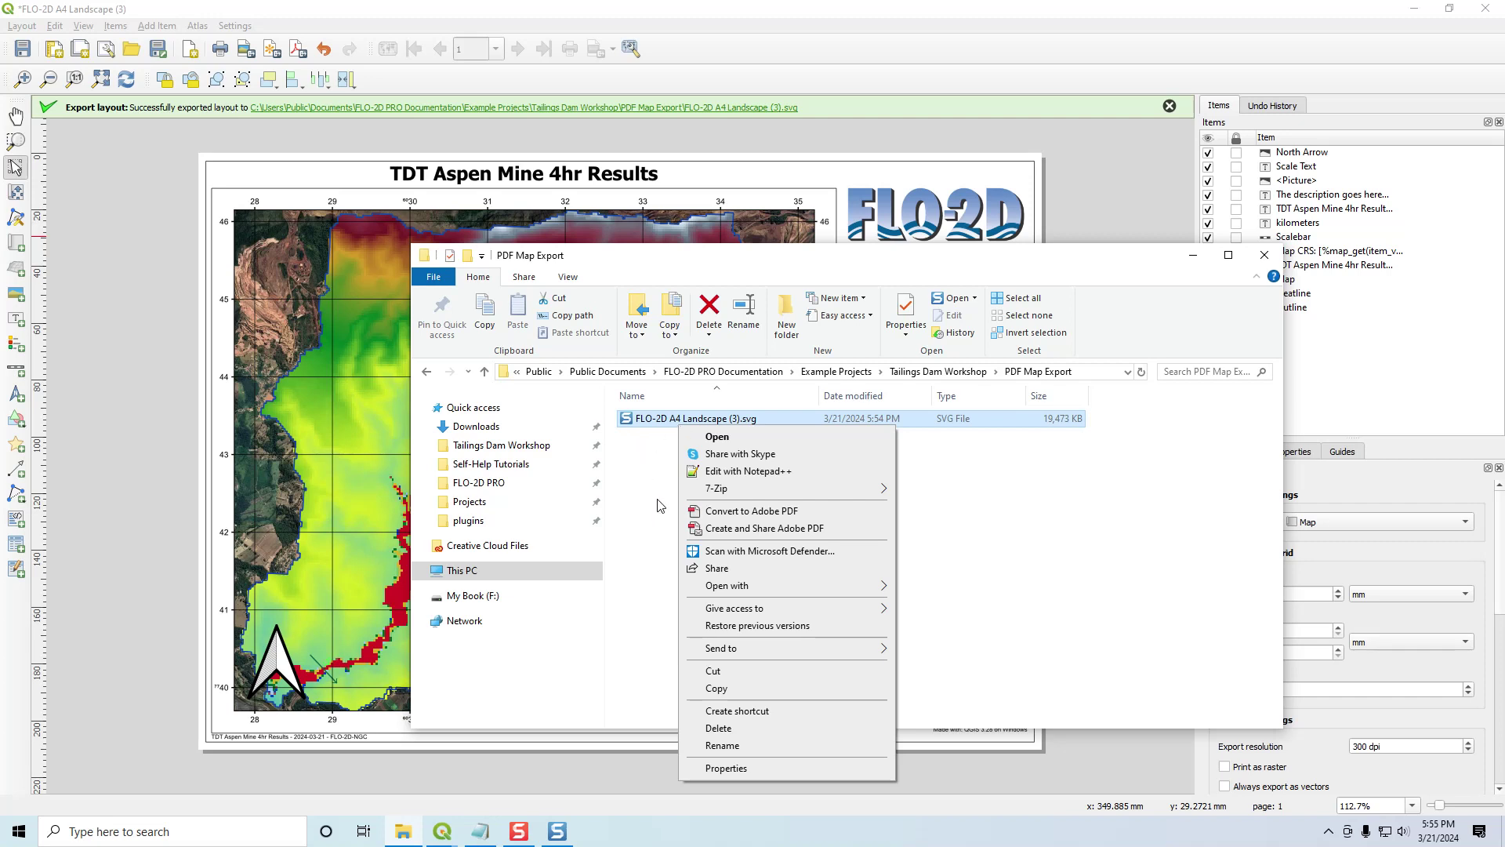
left_click(1083, 520)
left_click(710, 420)
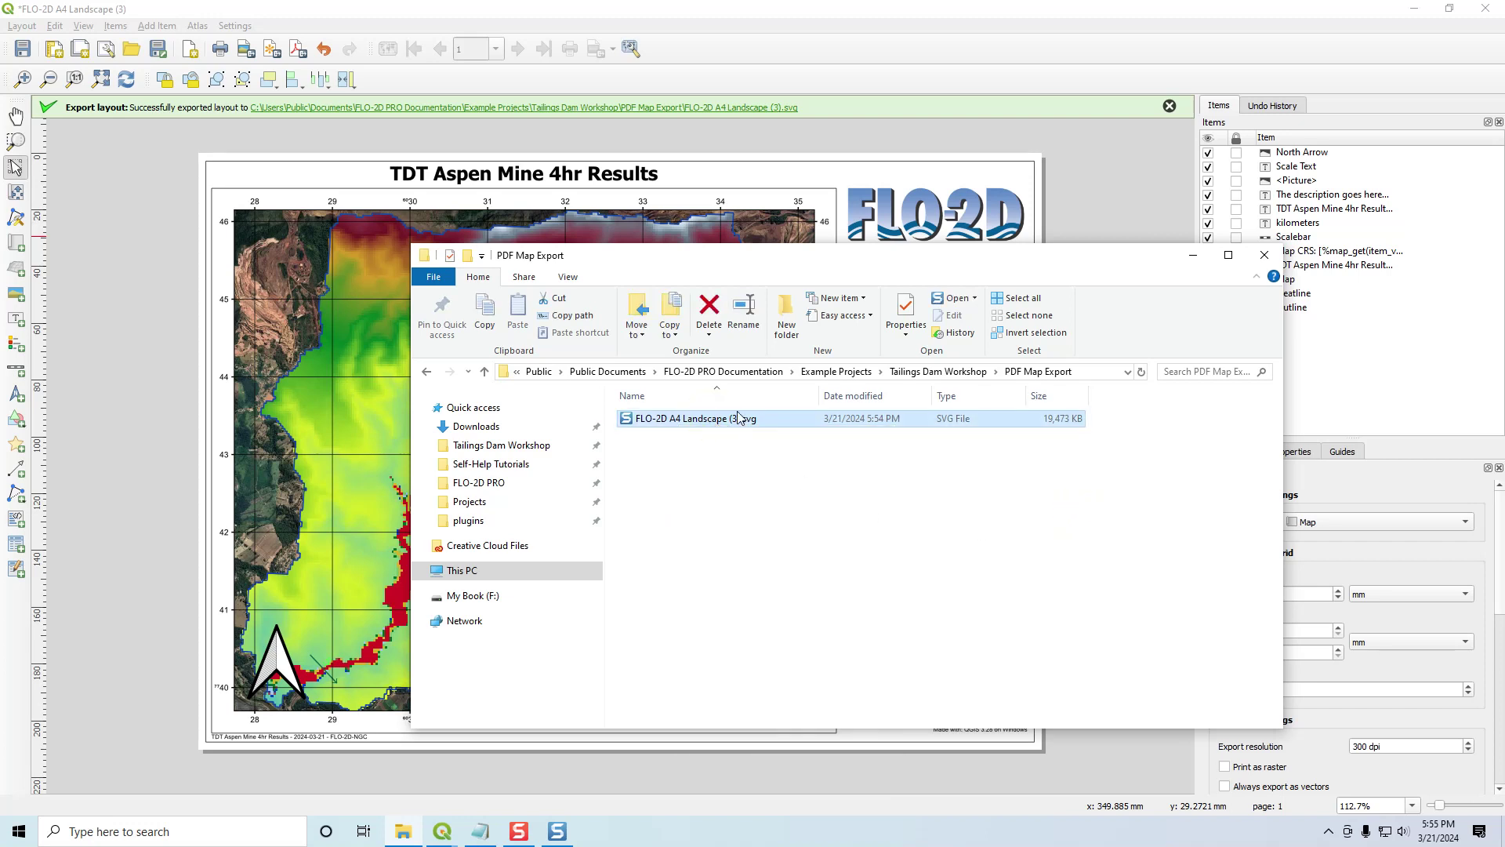
left_click(1193, 256)
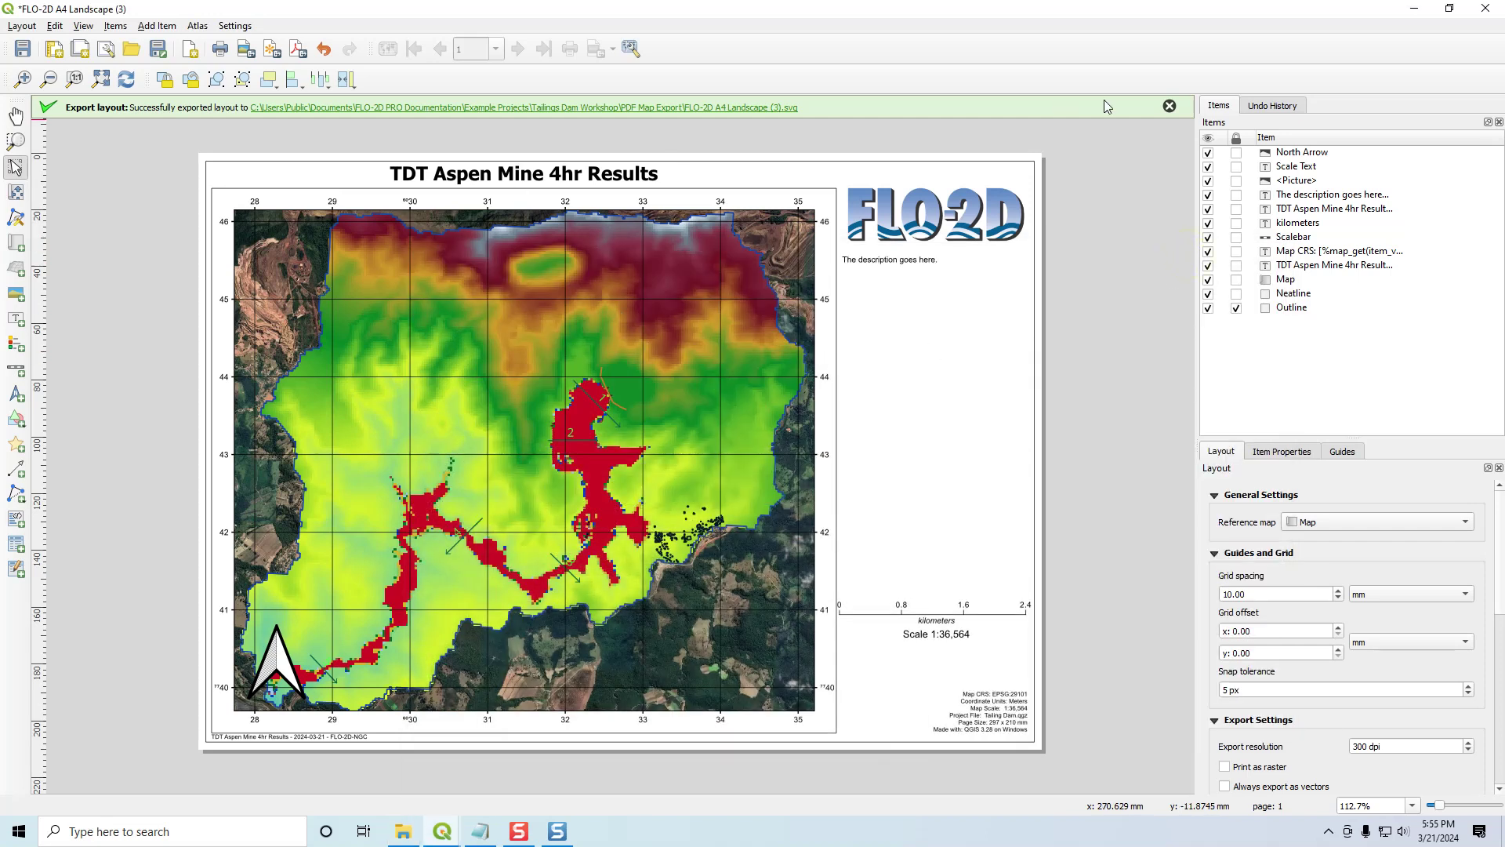
- Export the layout as the image FLO-2D A4 Landscape (3).png at 300 dpi in the PDF Map Export folder
left_click(1169, 106)
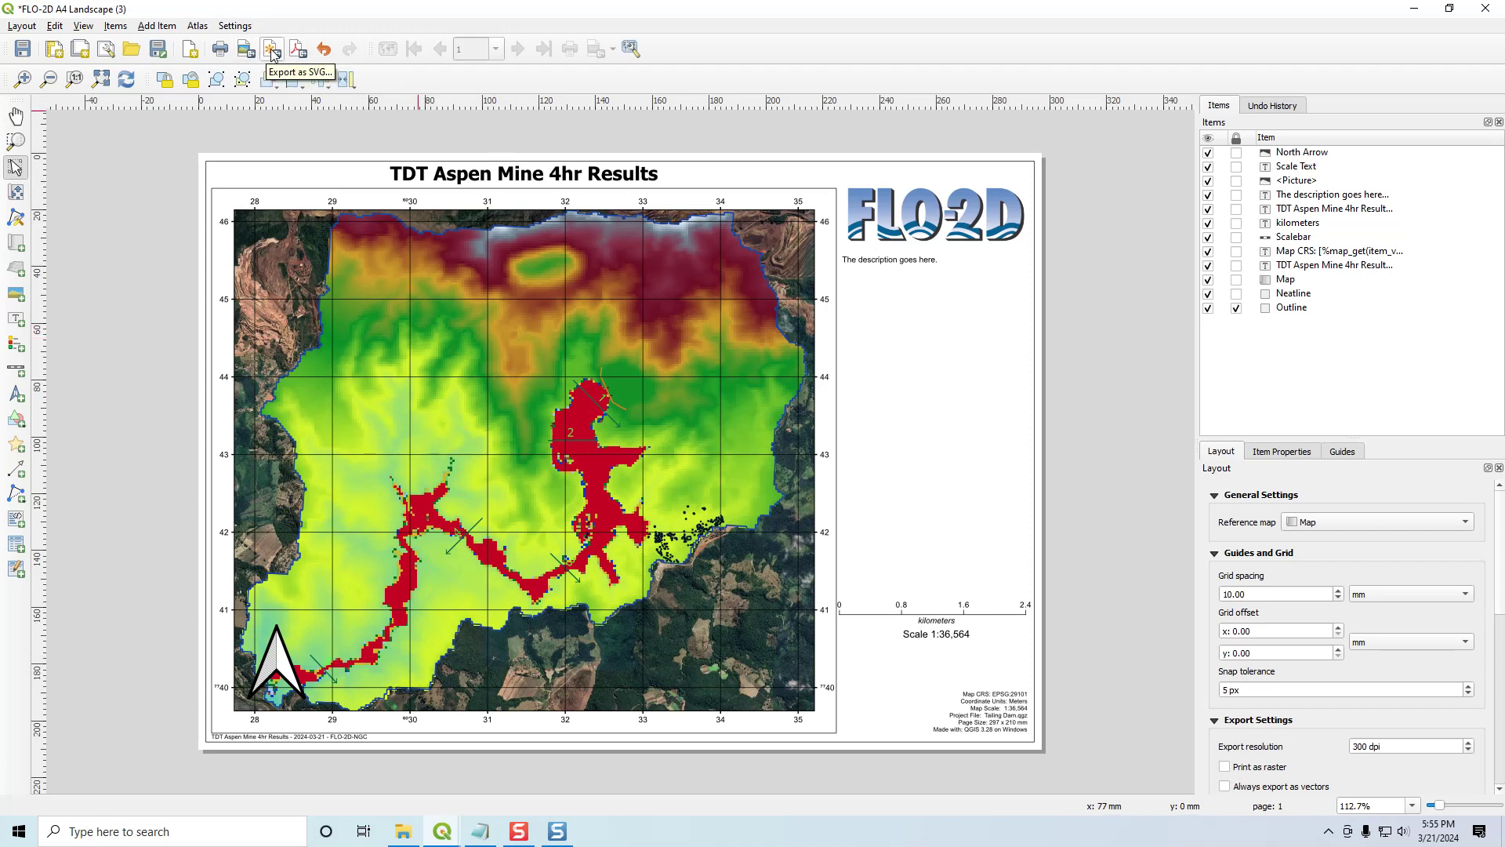
left_click(244, 52)
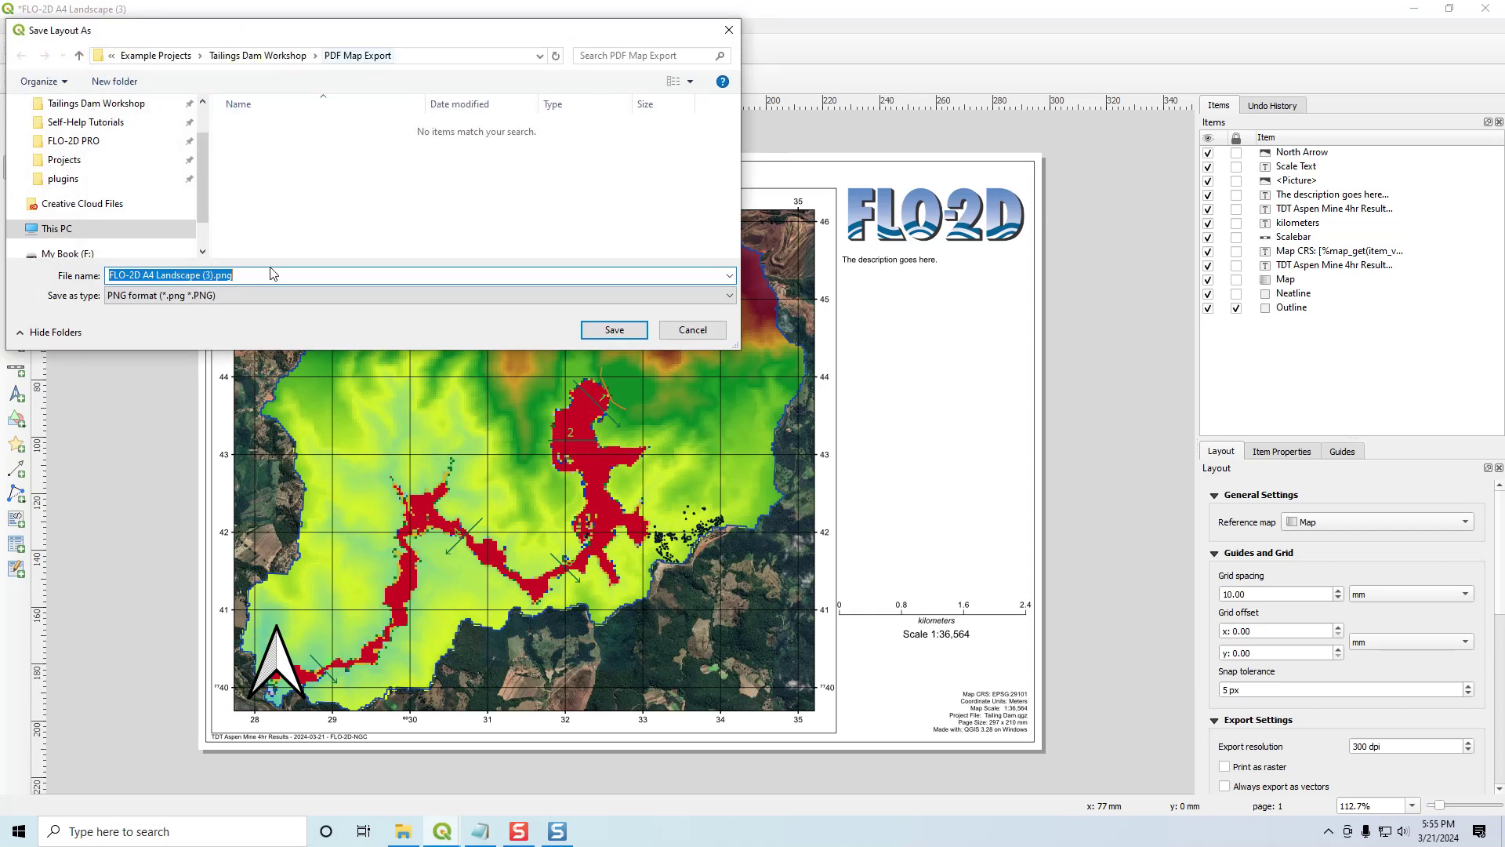
left_click(616, 330)
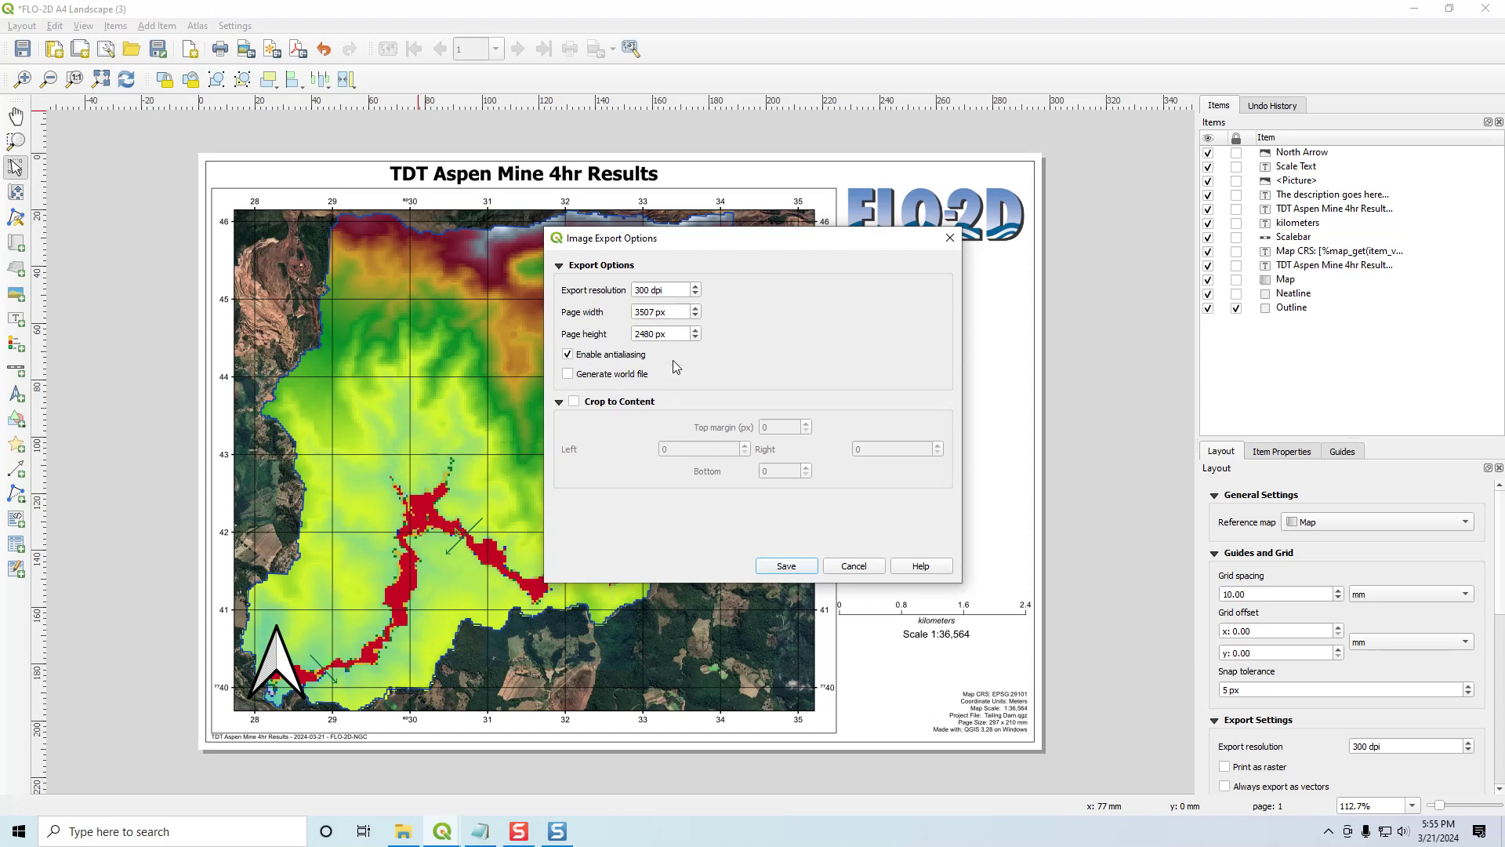
left_click(774, 568)
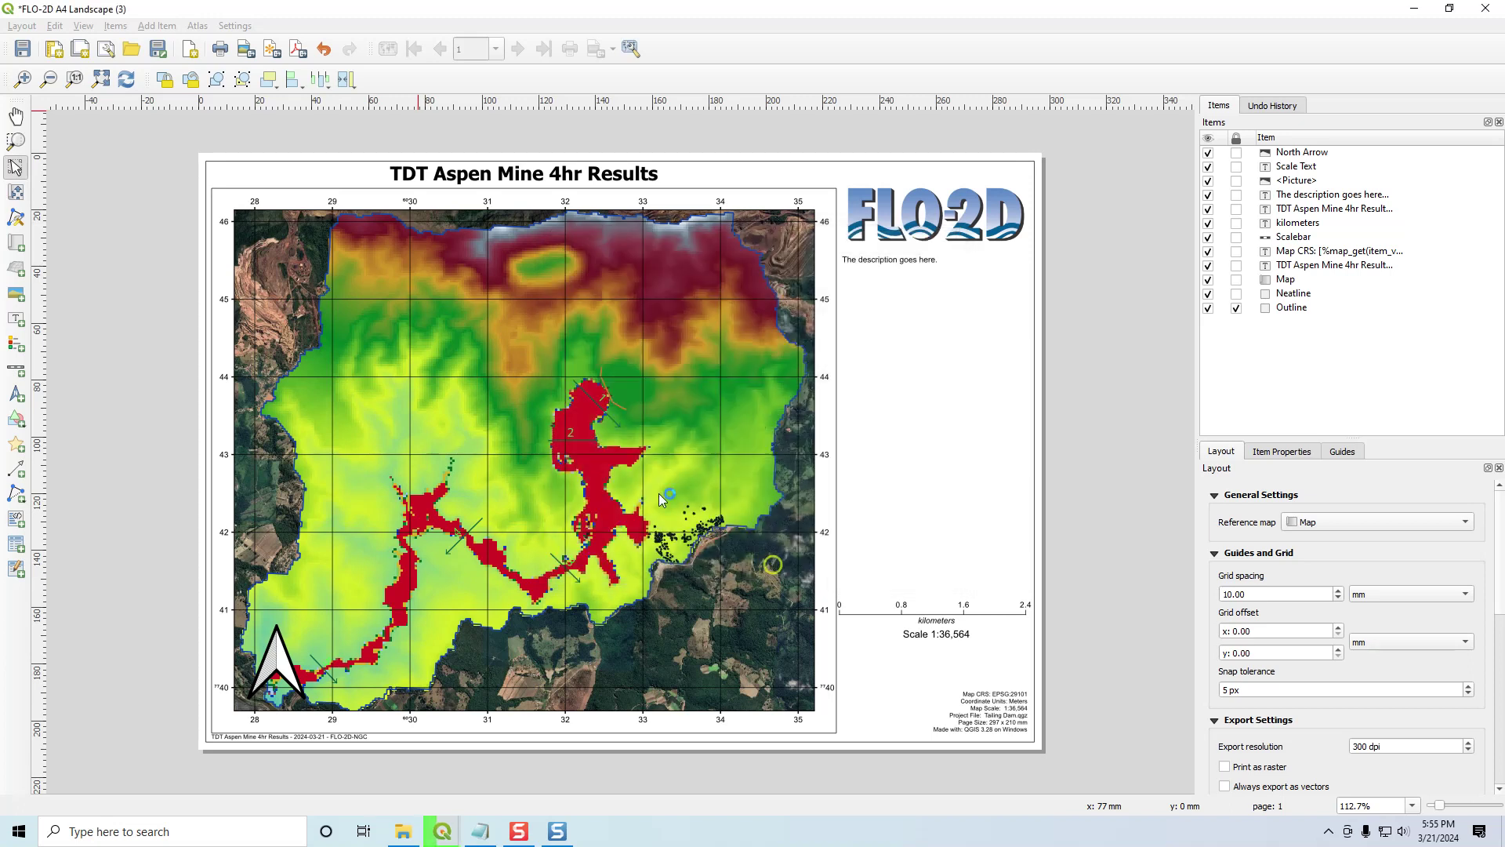
- Export the layout as FLO-2D A4 Landscape (3).pdf to the PDF Map Export folder, always exporting as vectors and leaving Create Geospatial PDF off
left_click(296, 49)
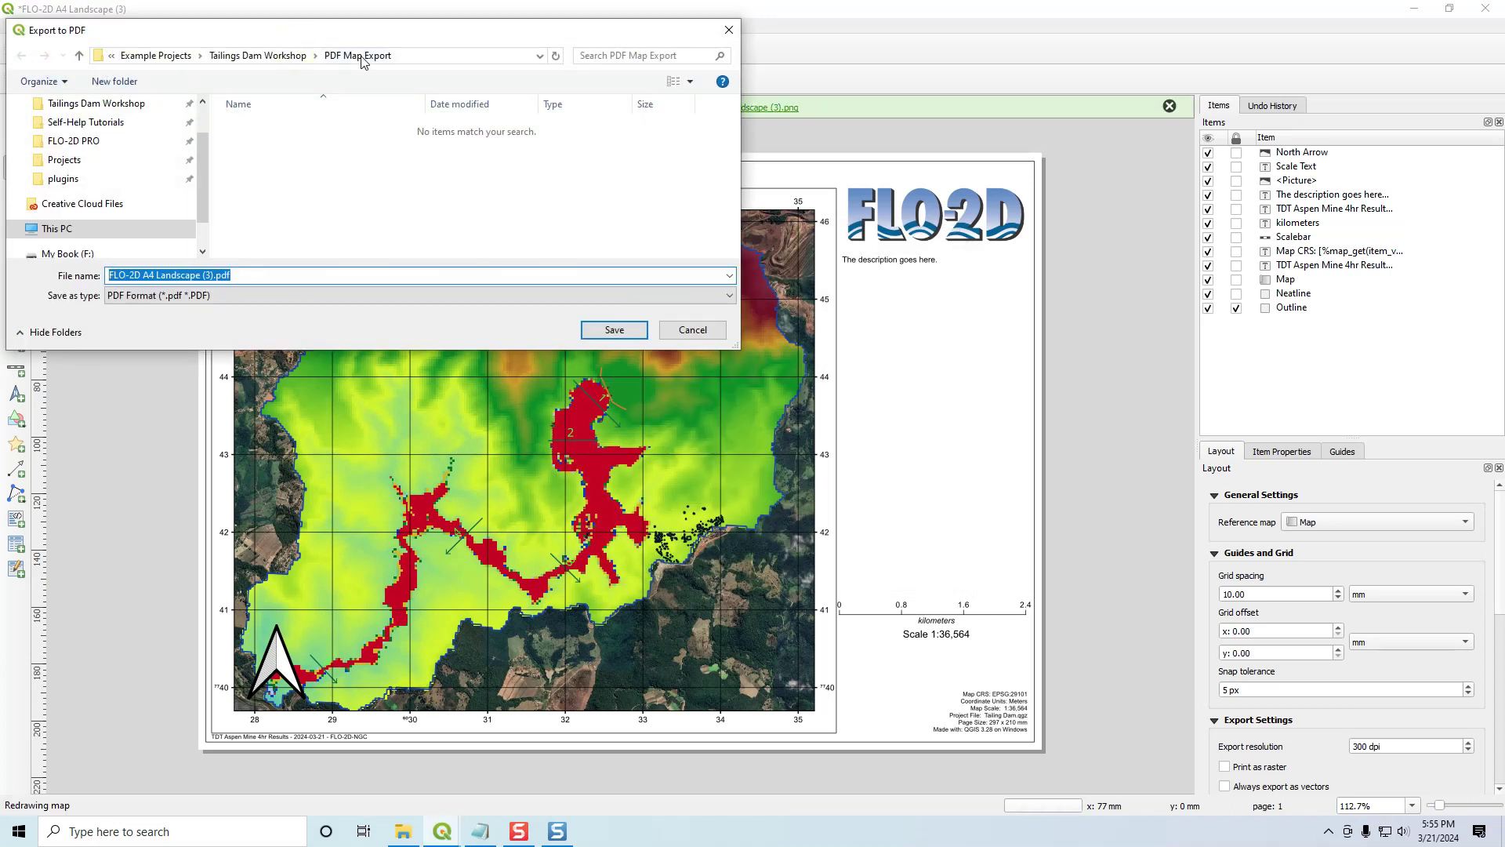
left_click(625, 329)
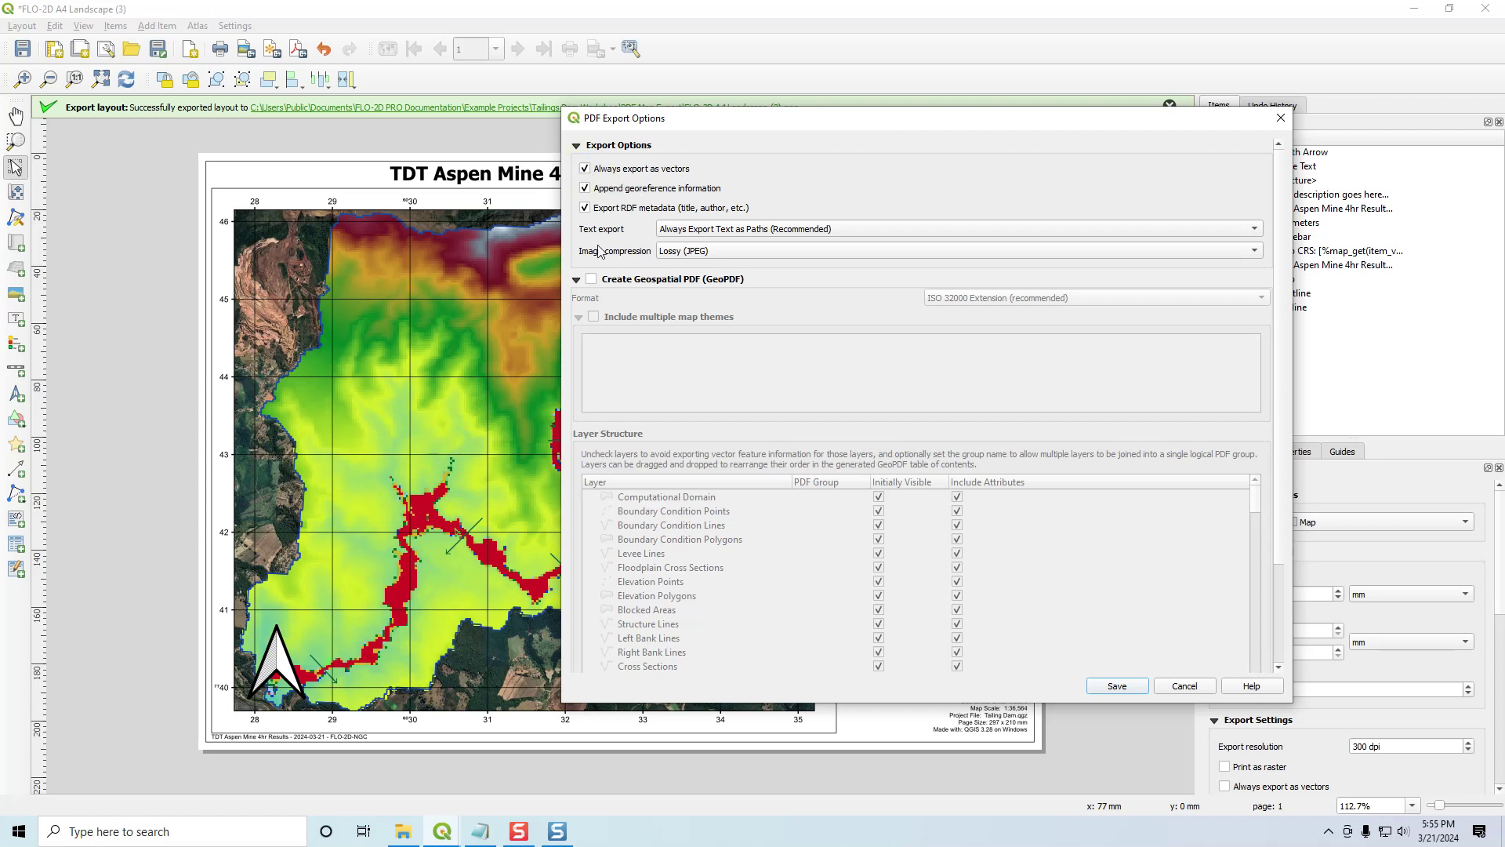
left_click_drag(1285, 343, 1284, 447)
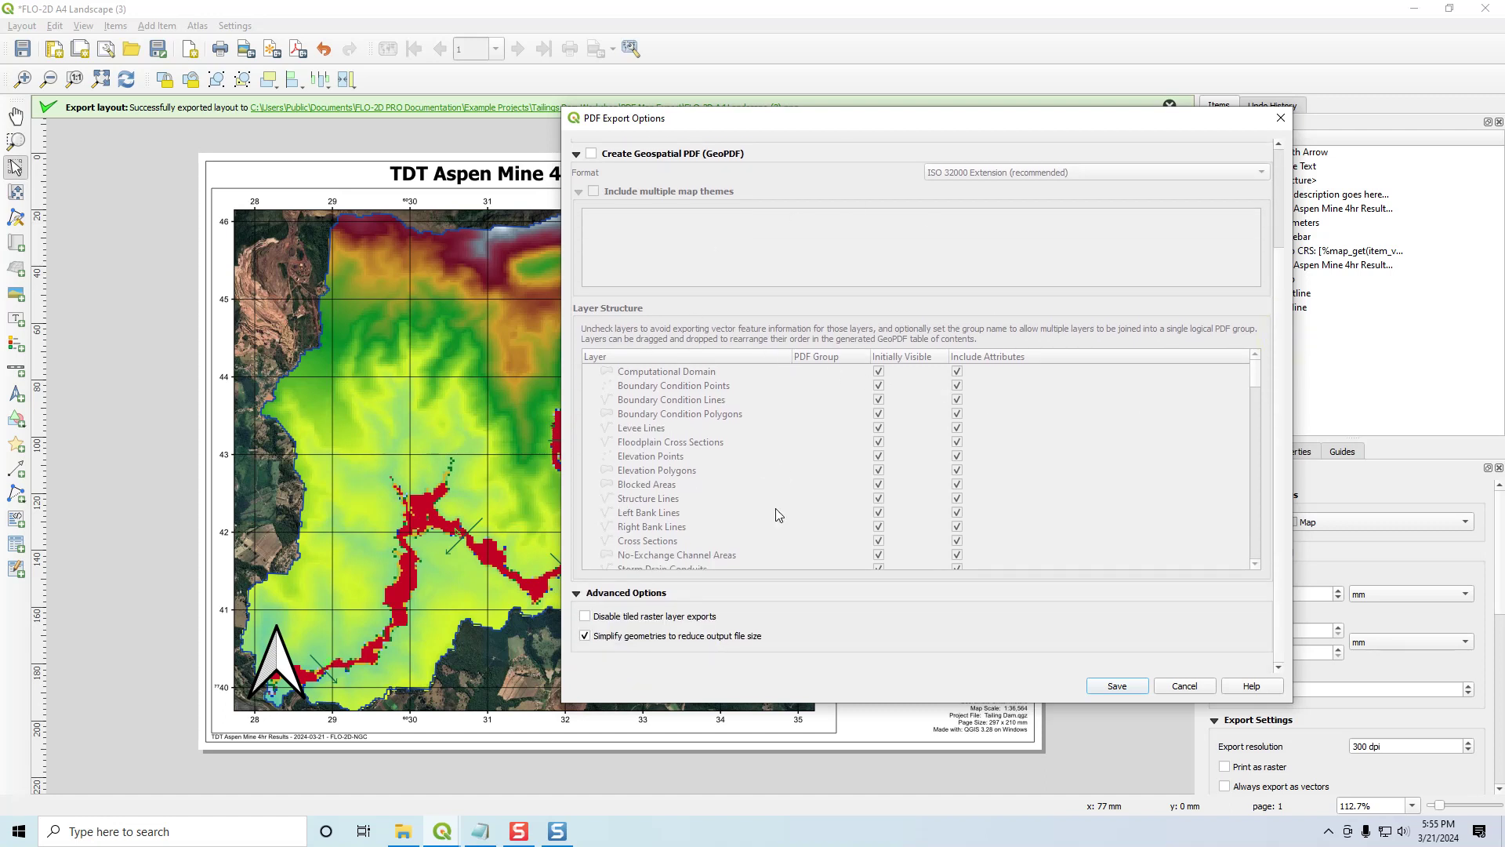
left_click(592, 154)
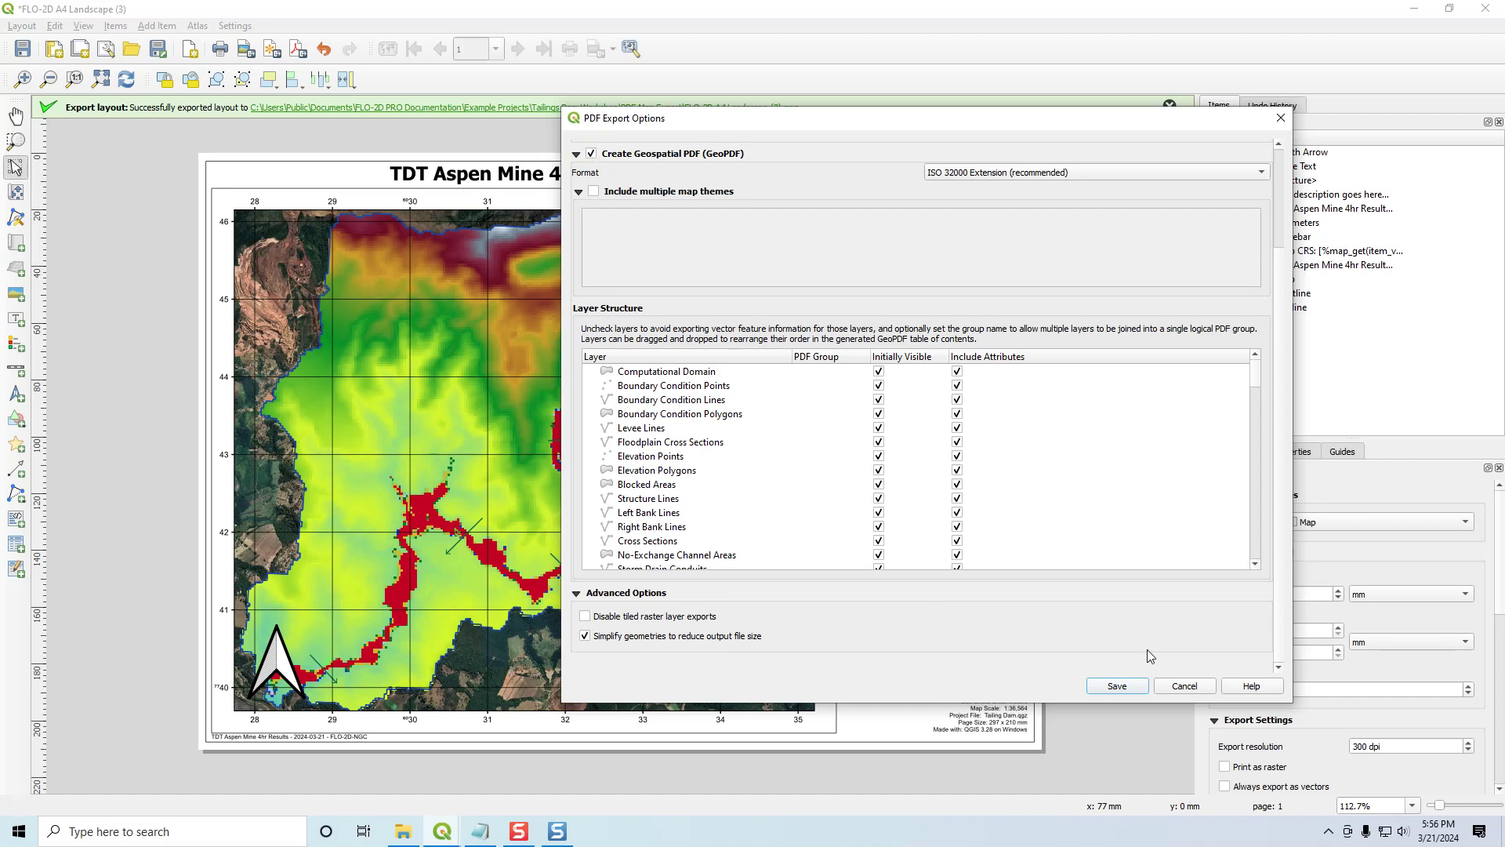
left_click(592, 154)
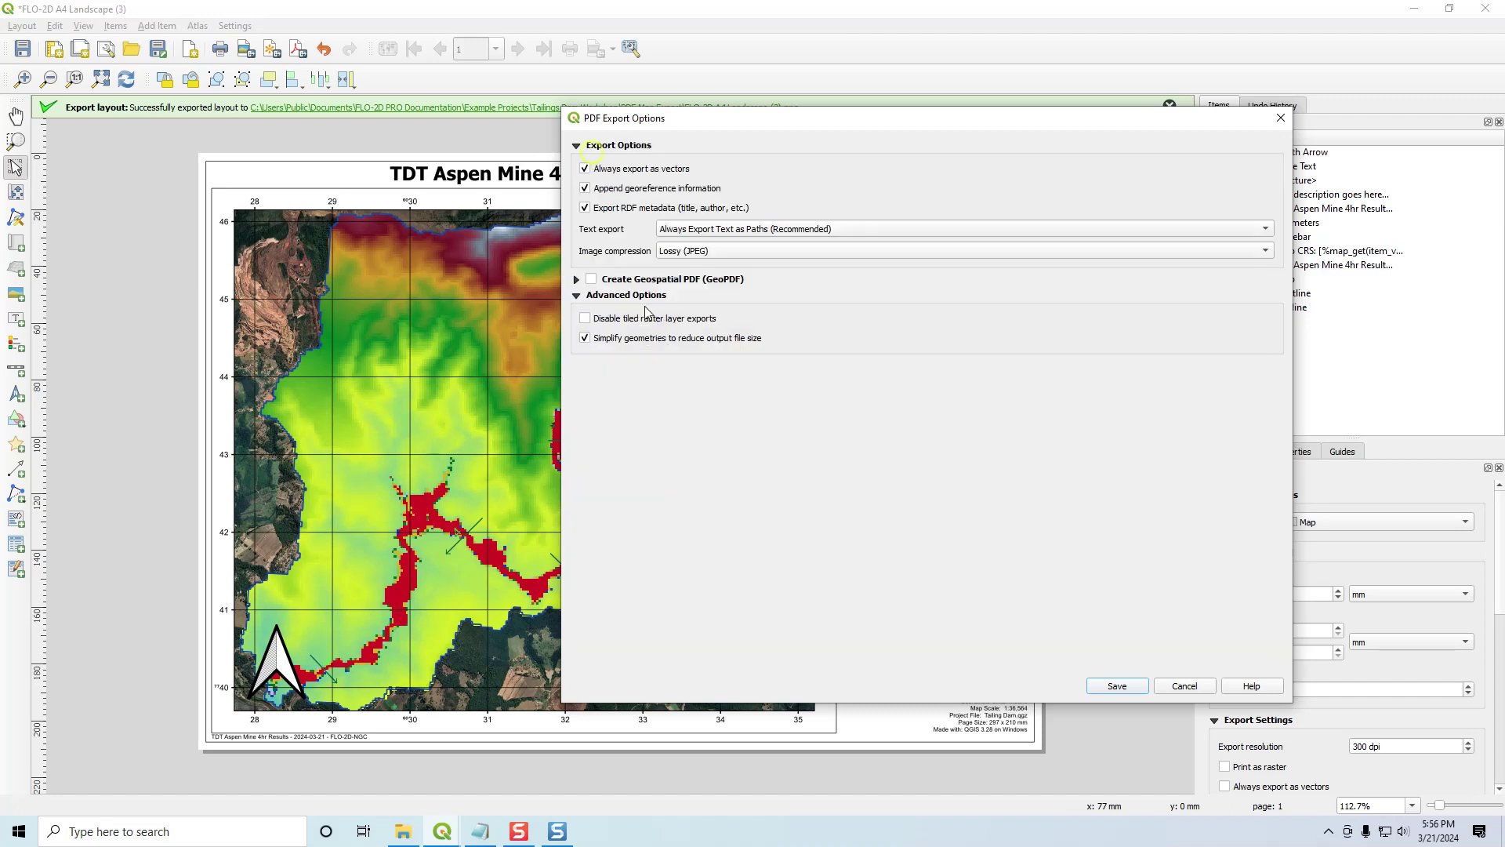
left_click(1113, 687)
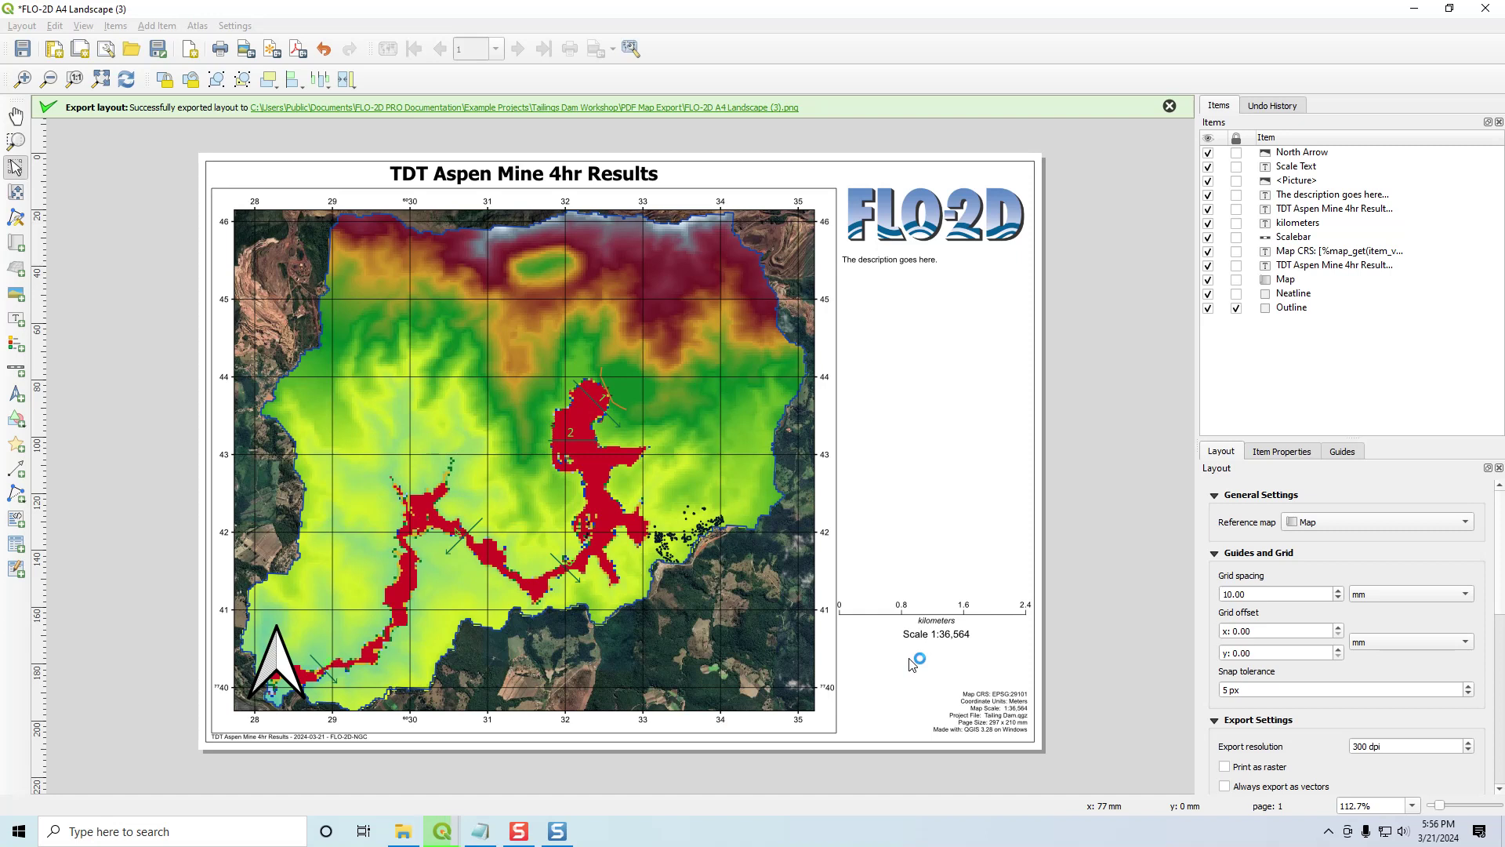
- Switch to File Explorer, view the exported FLO-2D A4 Landscape (3).png in Snagit Editor, and minimize both windows
left_click(406, 832)
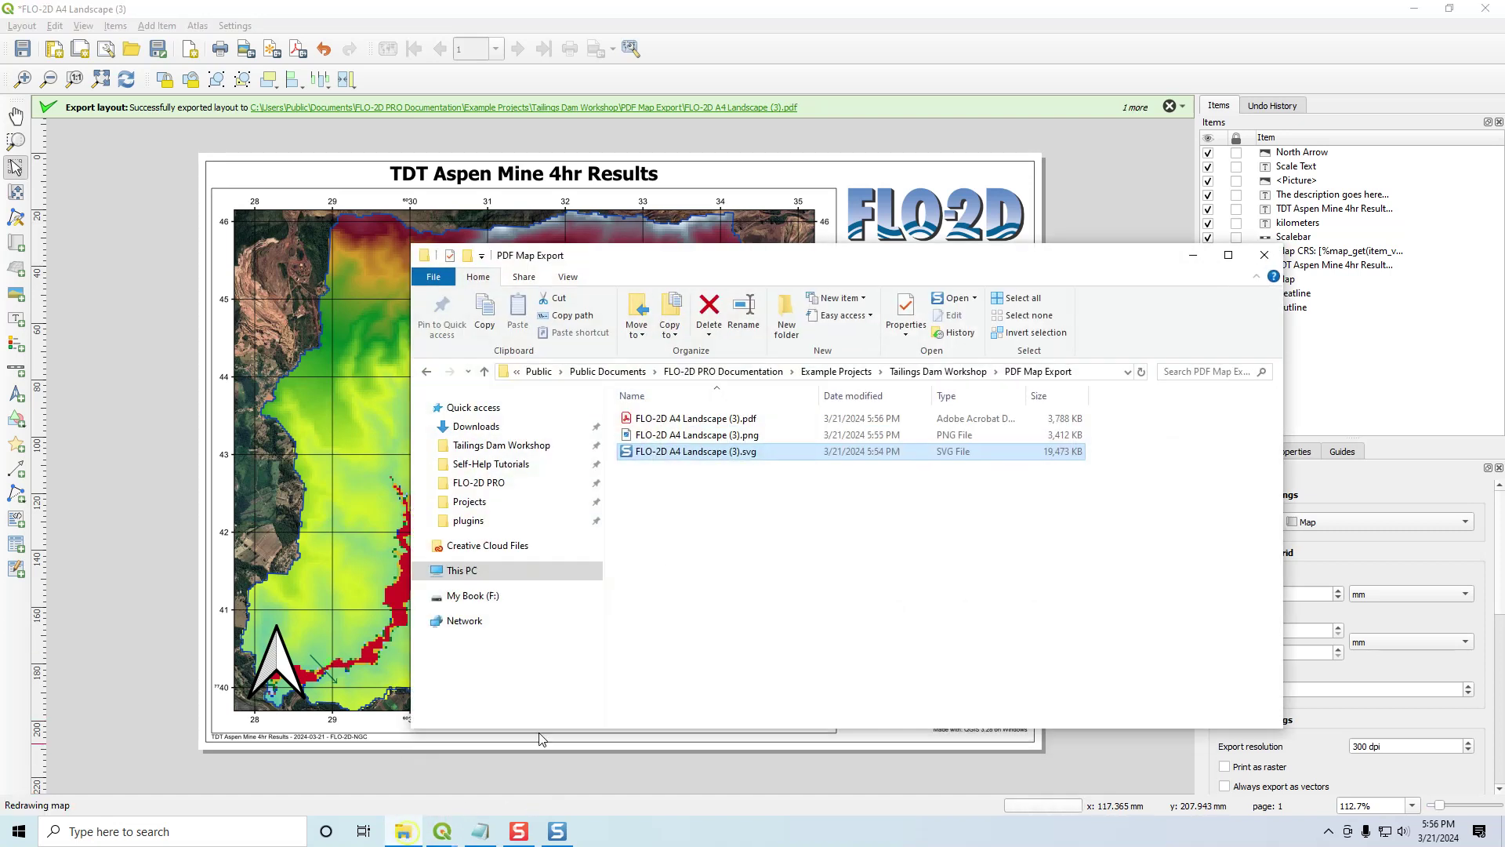
left_click(674, 436)
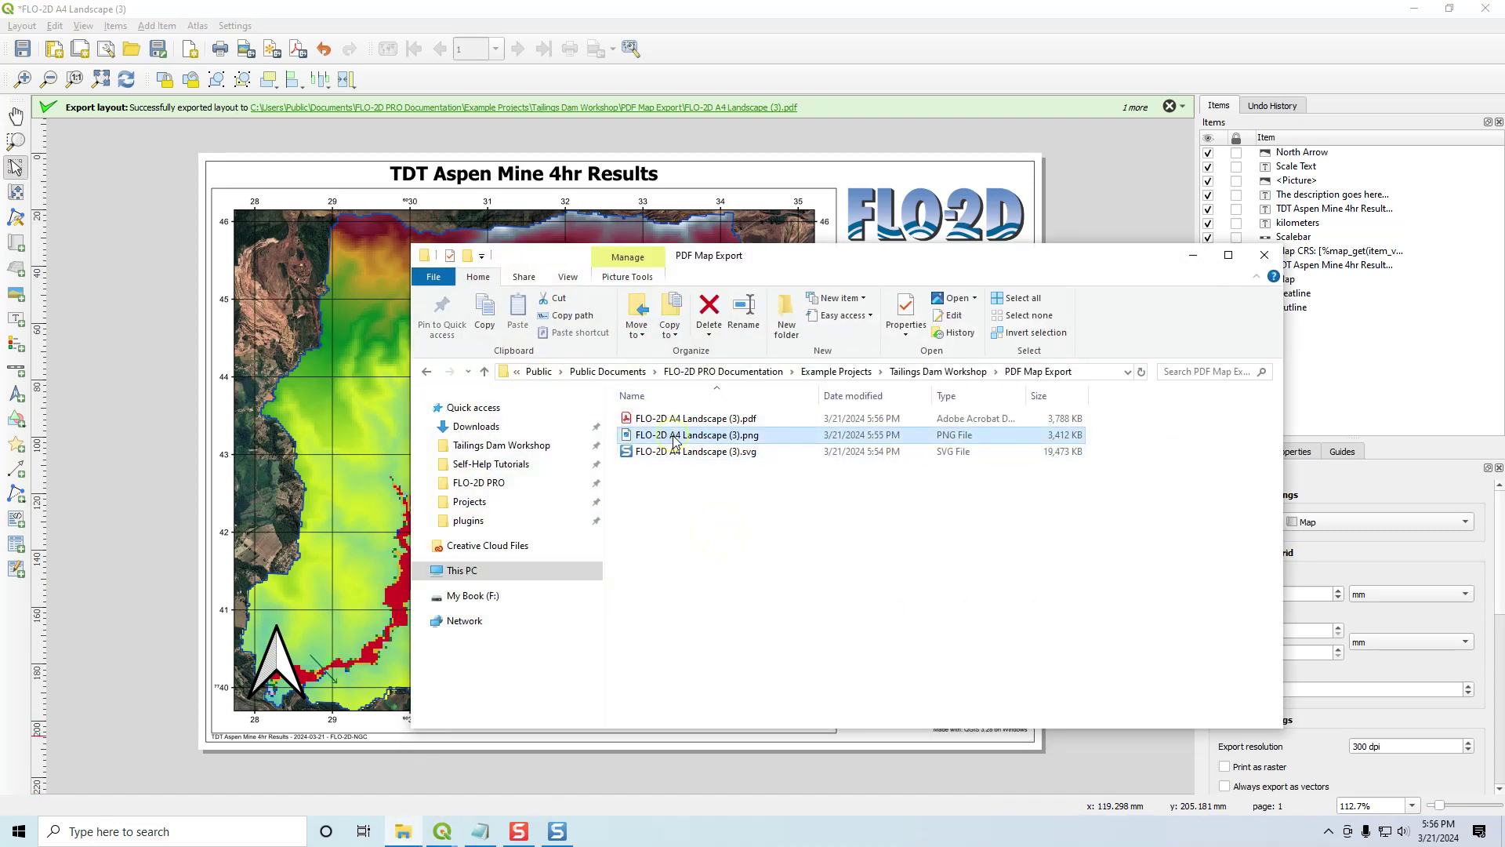
double_click(674, 436)
left_click(679, 366)
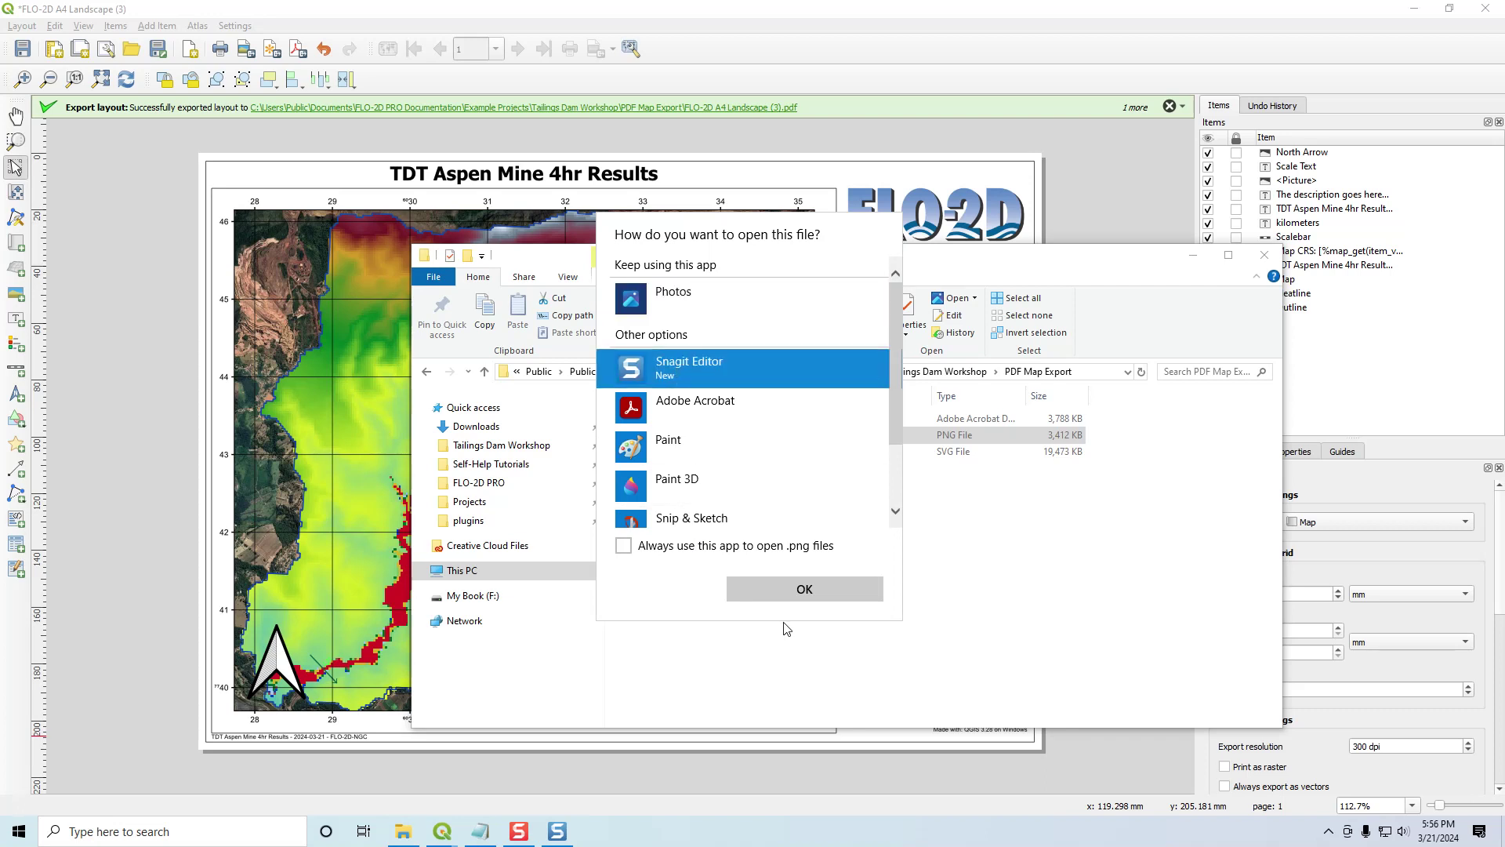
left_click(772, 594)
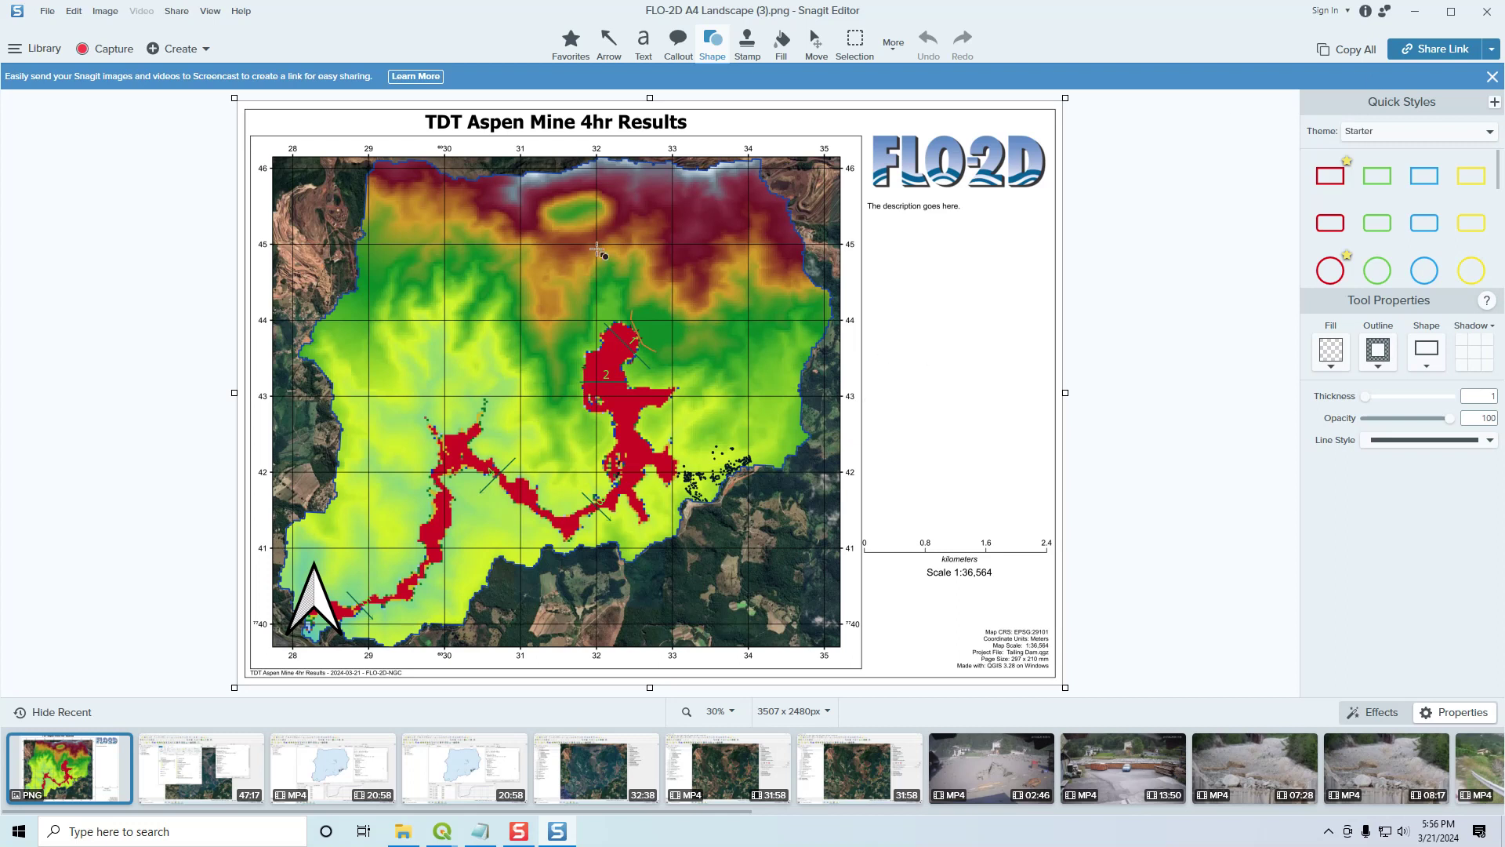
left_click(1414, 10)
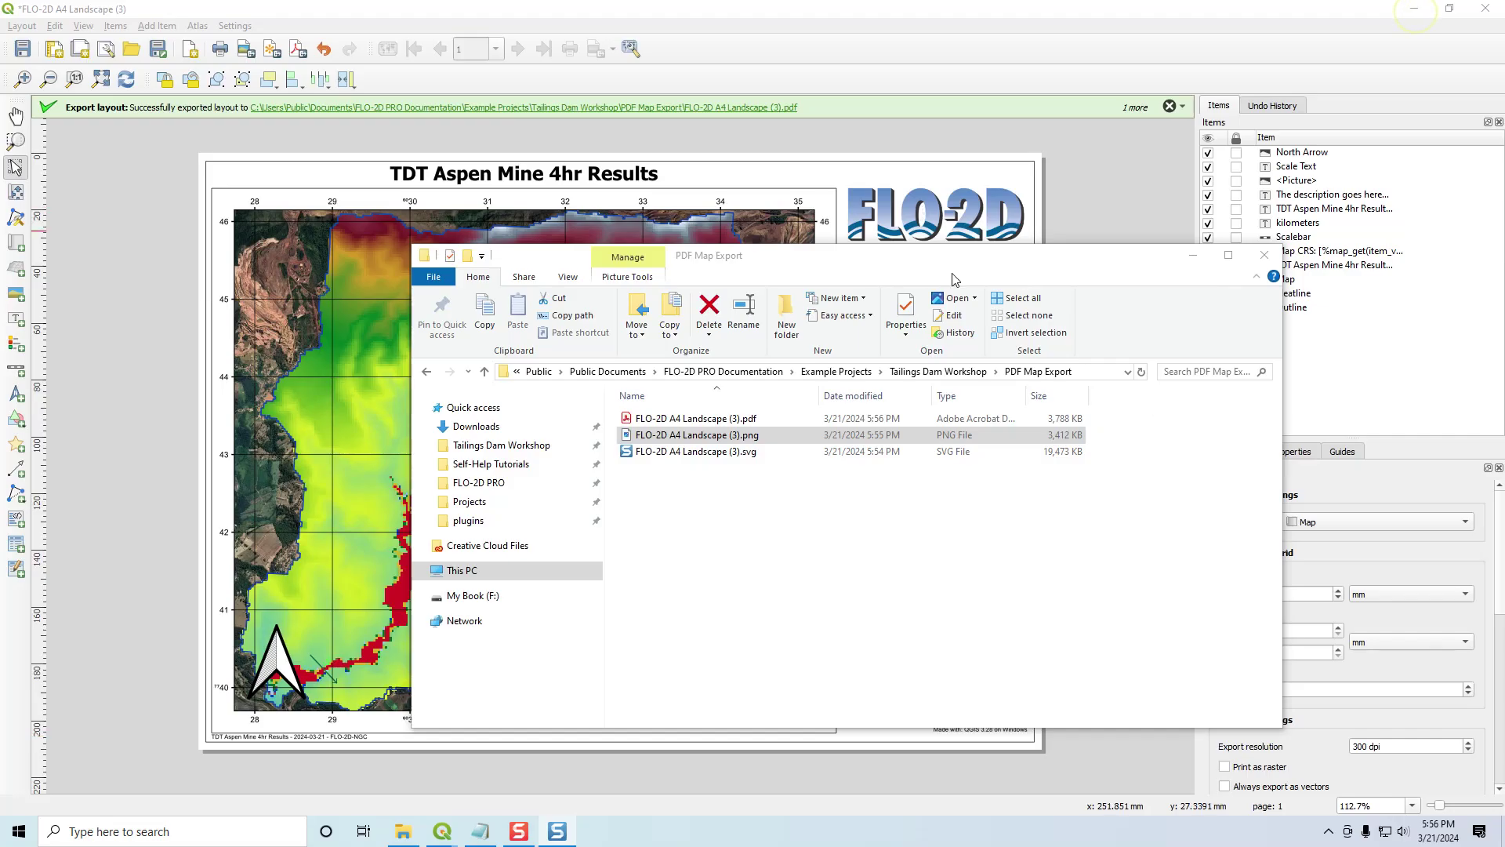
left_click(1191, 255)
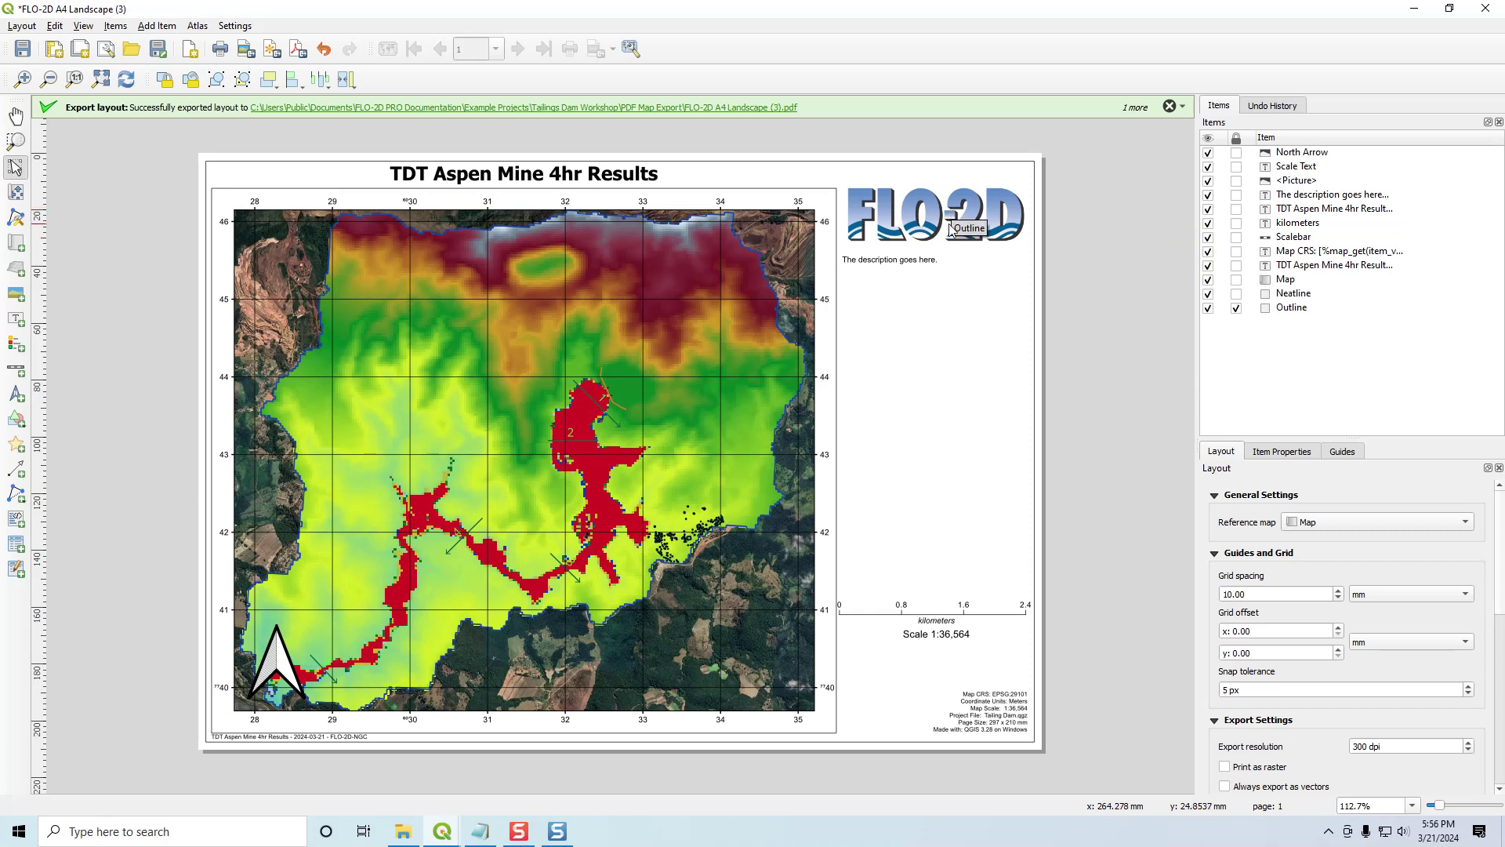
- Open the item properties of the description label below the FLO-2D logo and select its text
left_click(902, 267)
left_click(886, 346)
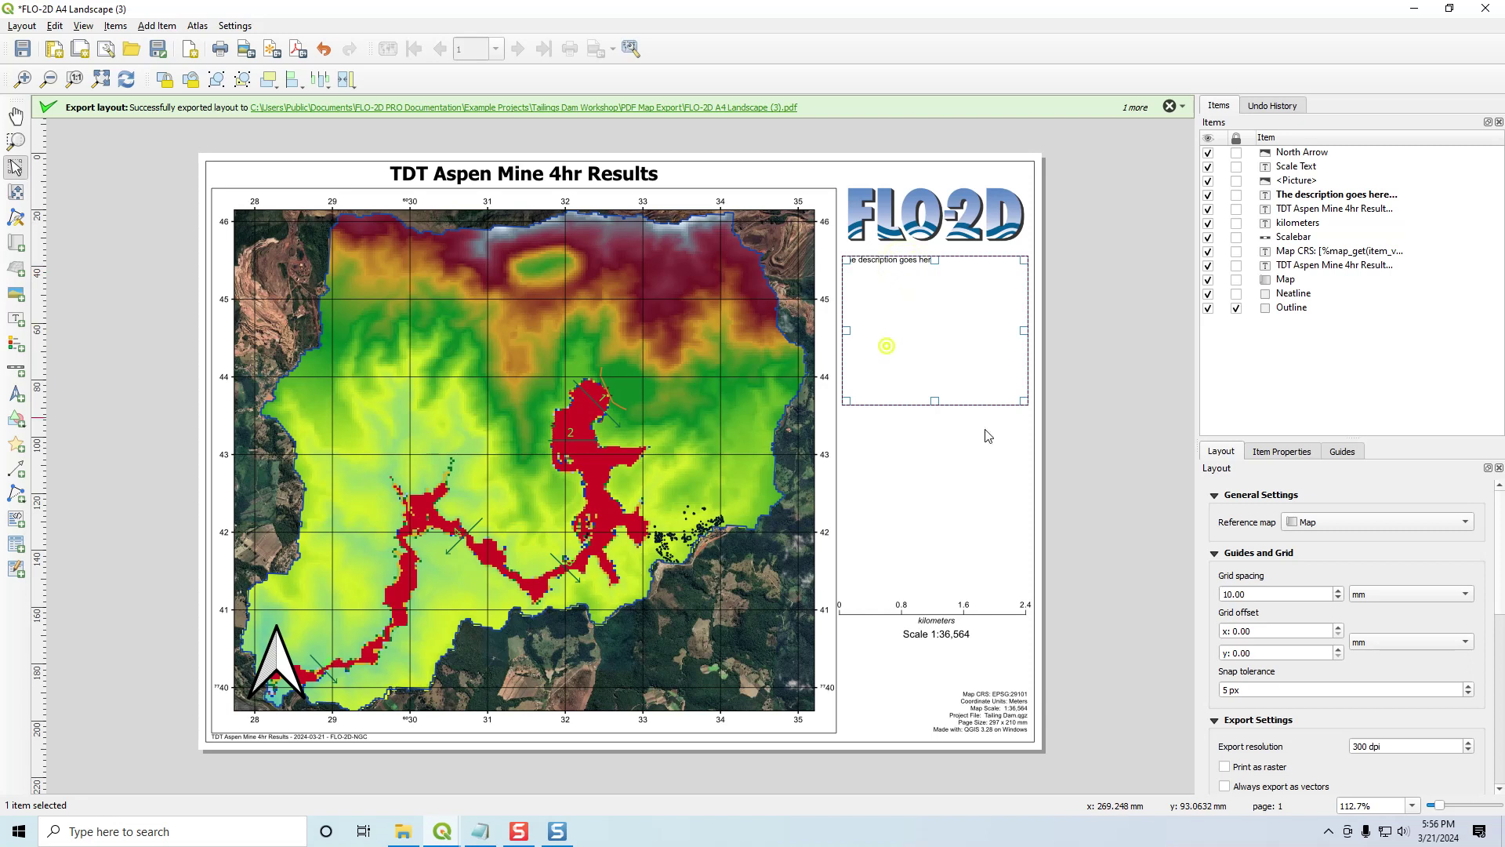
left_click(1283, 451)
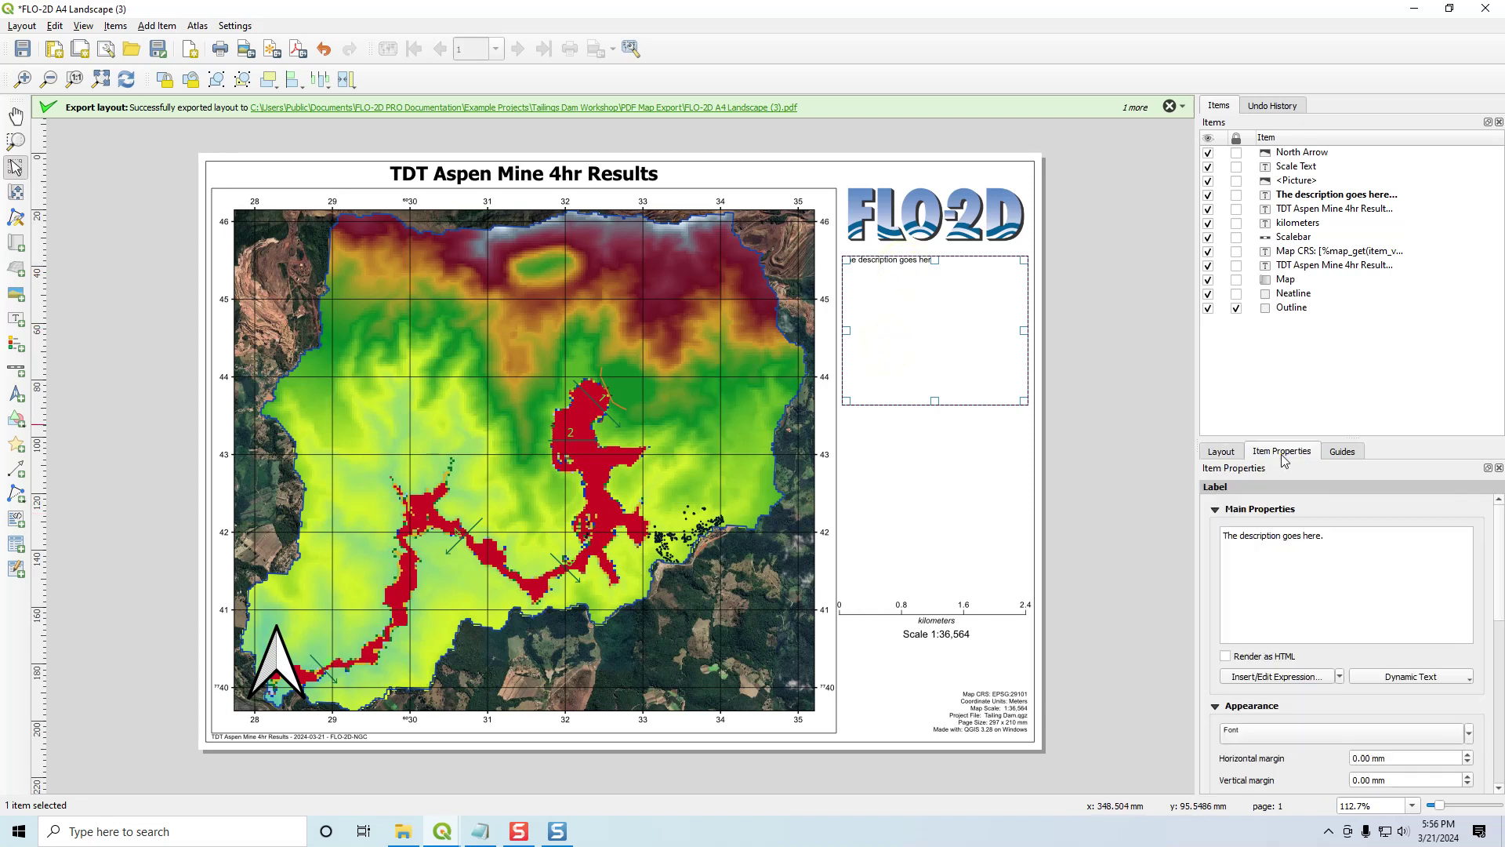
triple_click(1350, 541)
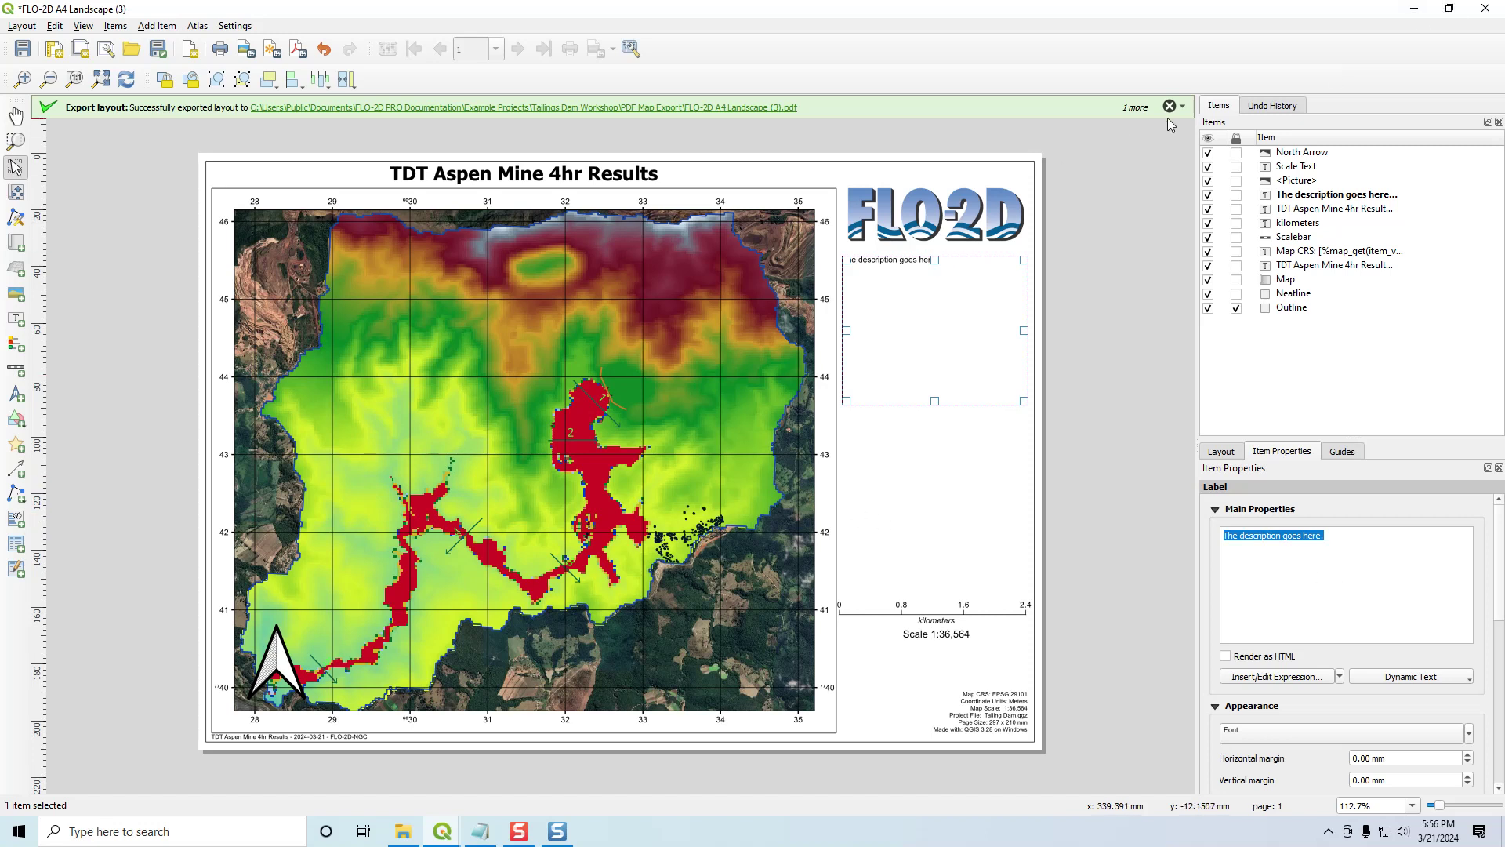
- Open the exported FLO-2D A4 Landscape (3).pdf in Adobe Acrobat from File Explorer, check its layers, and put both windows away
left_click(402, 832)
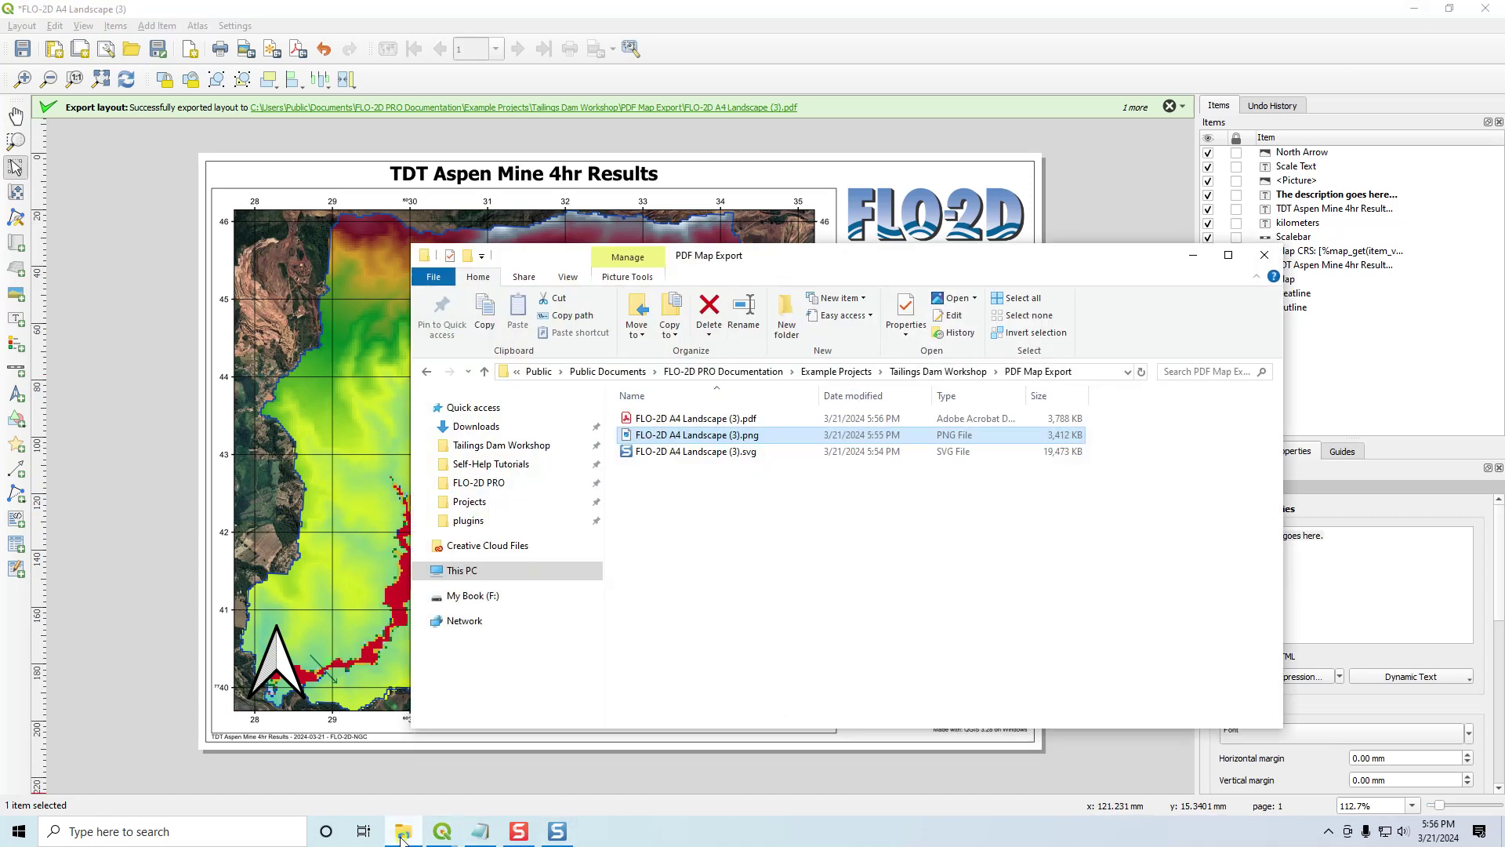
left_click(707, 596)
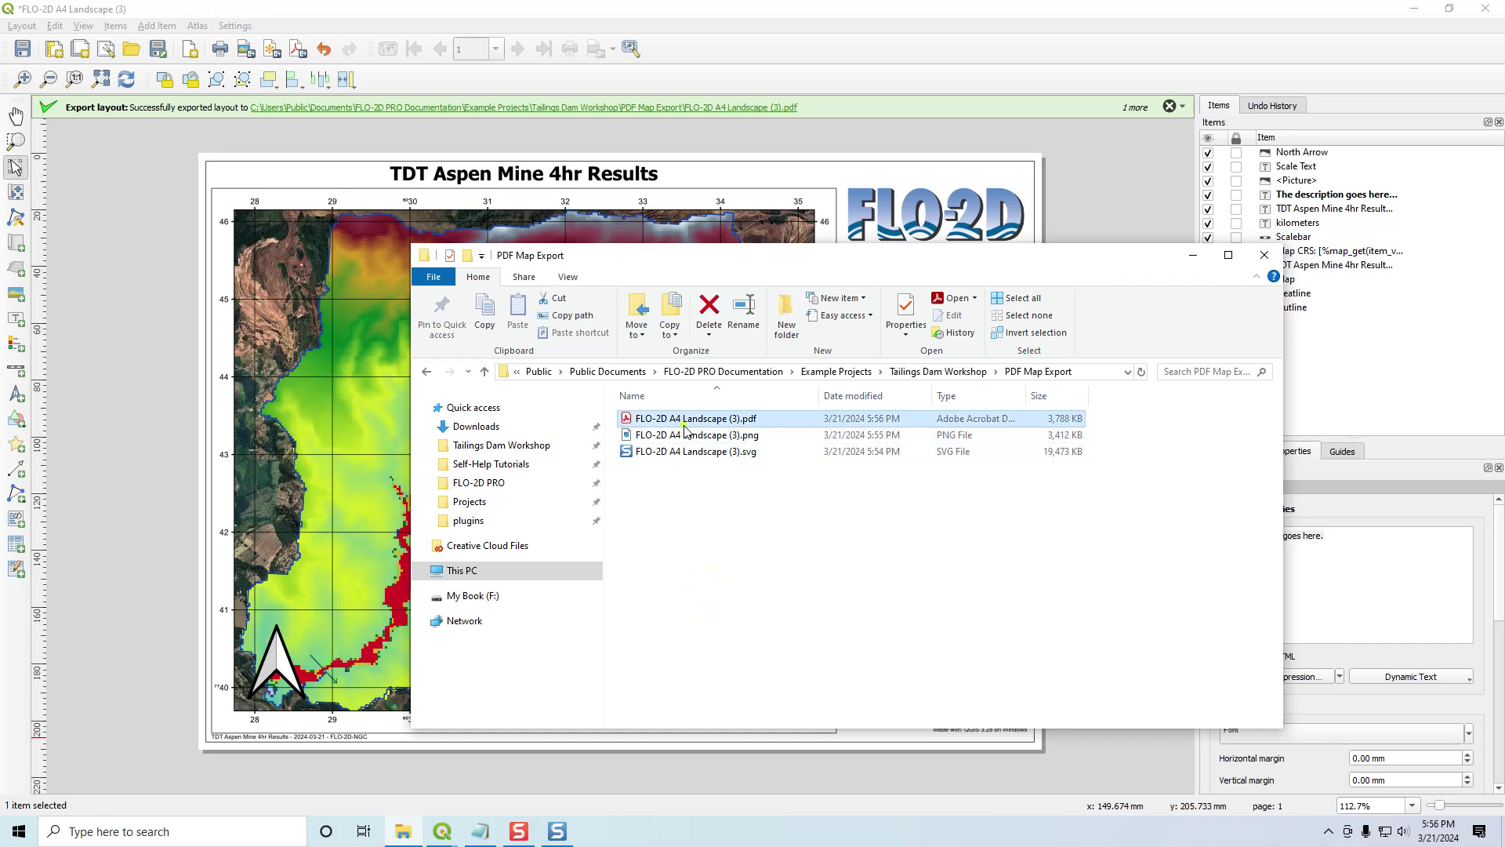
double_click(684, 424)
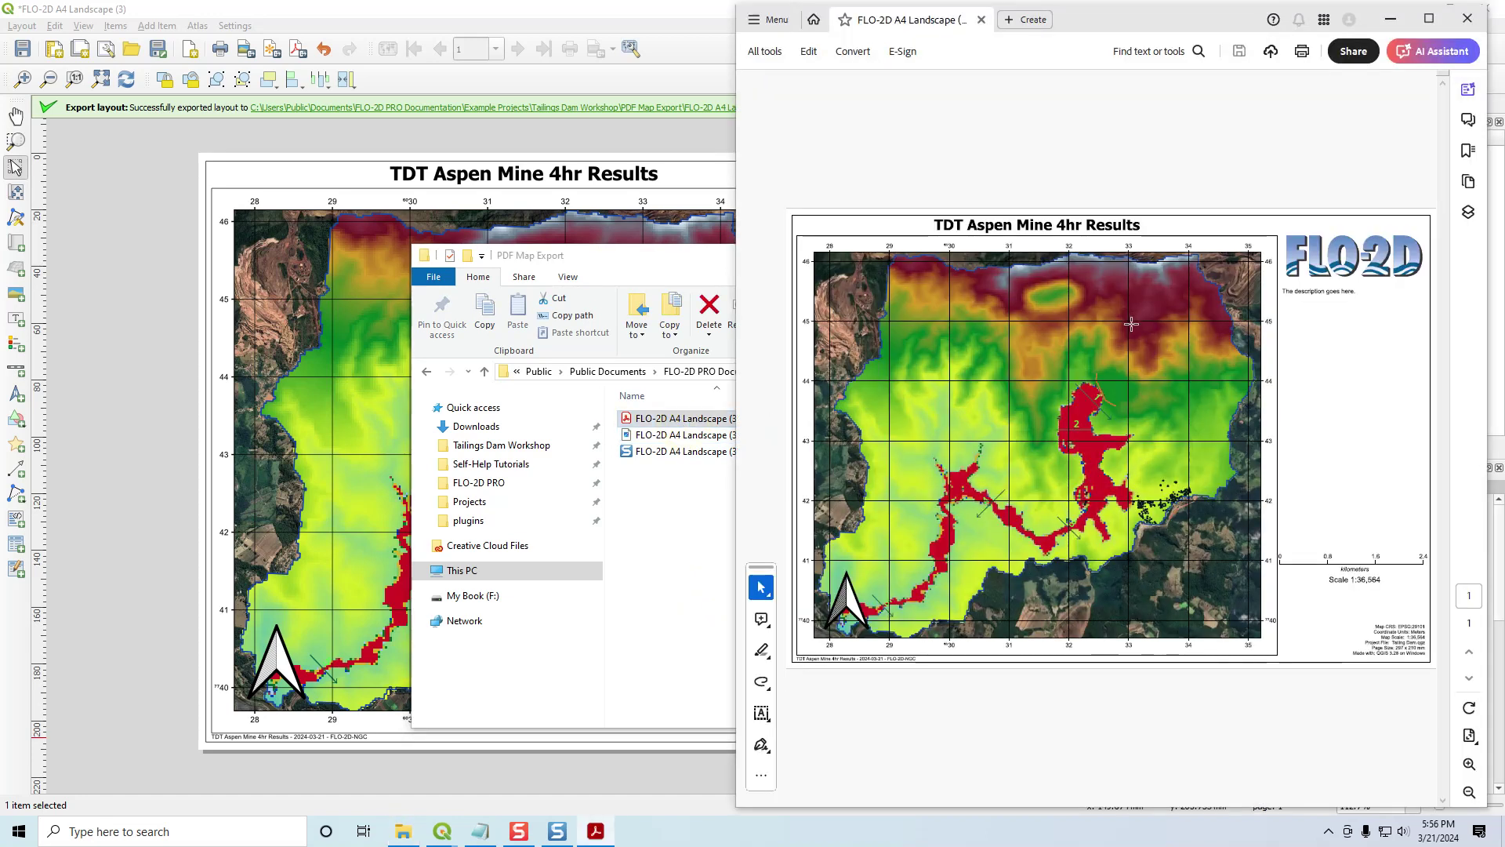
left_click(1469, 212)
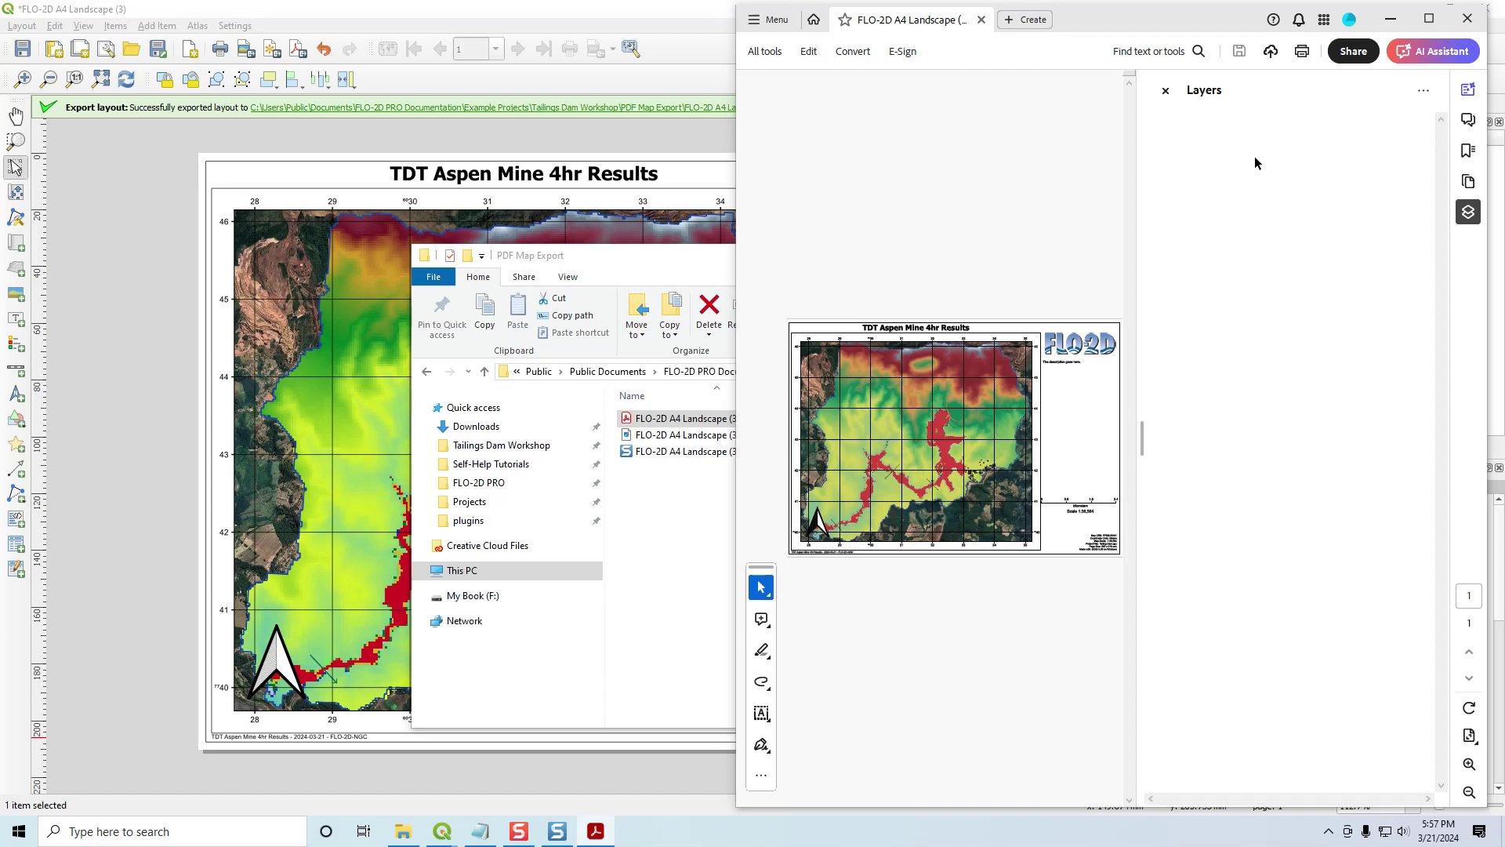
left_click(1467, 18)
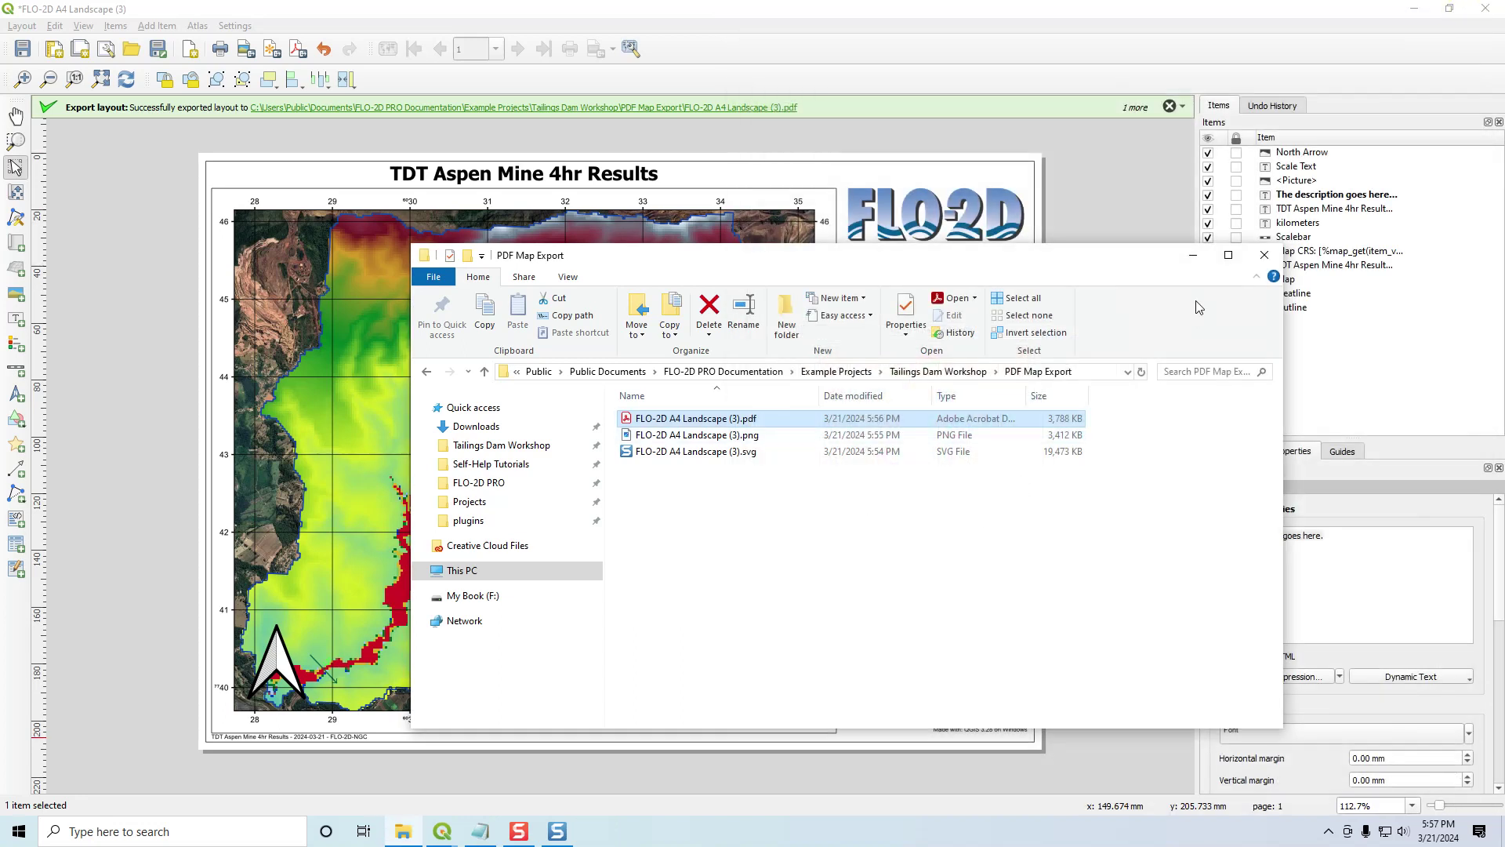
left_click(1193, 256)
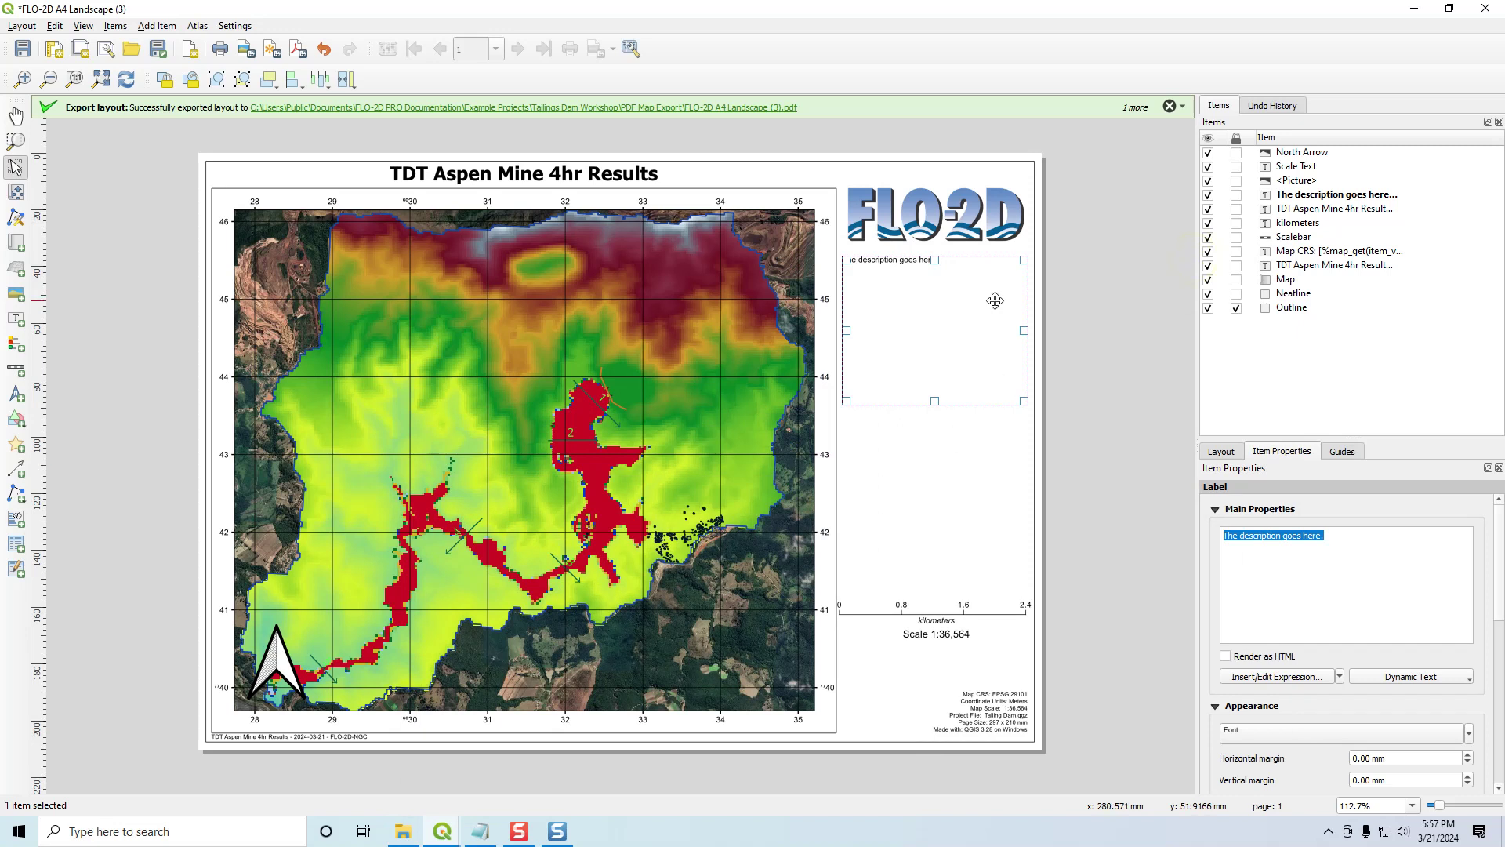
- Close the layout window, then hide and collapse the FLO-2D MapCrafter layer group in the Tailing Dam project
left_click(1485, 9)
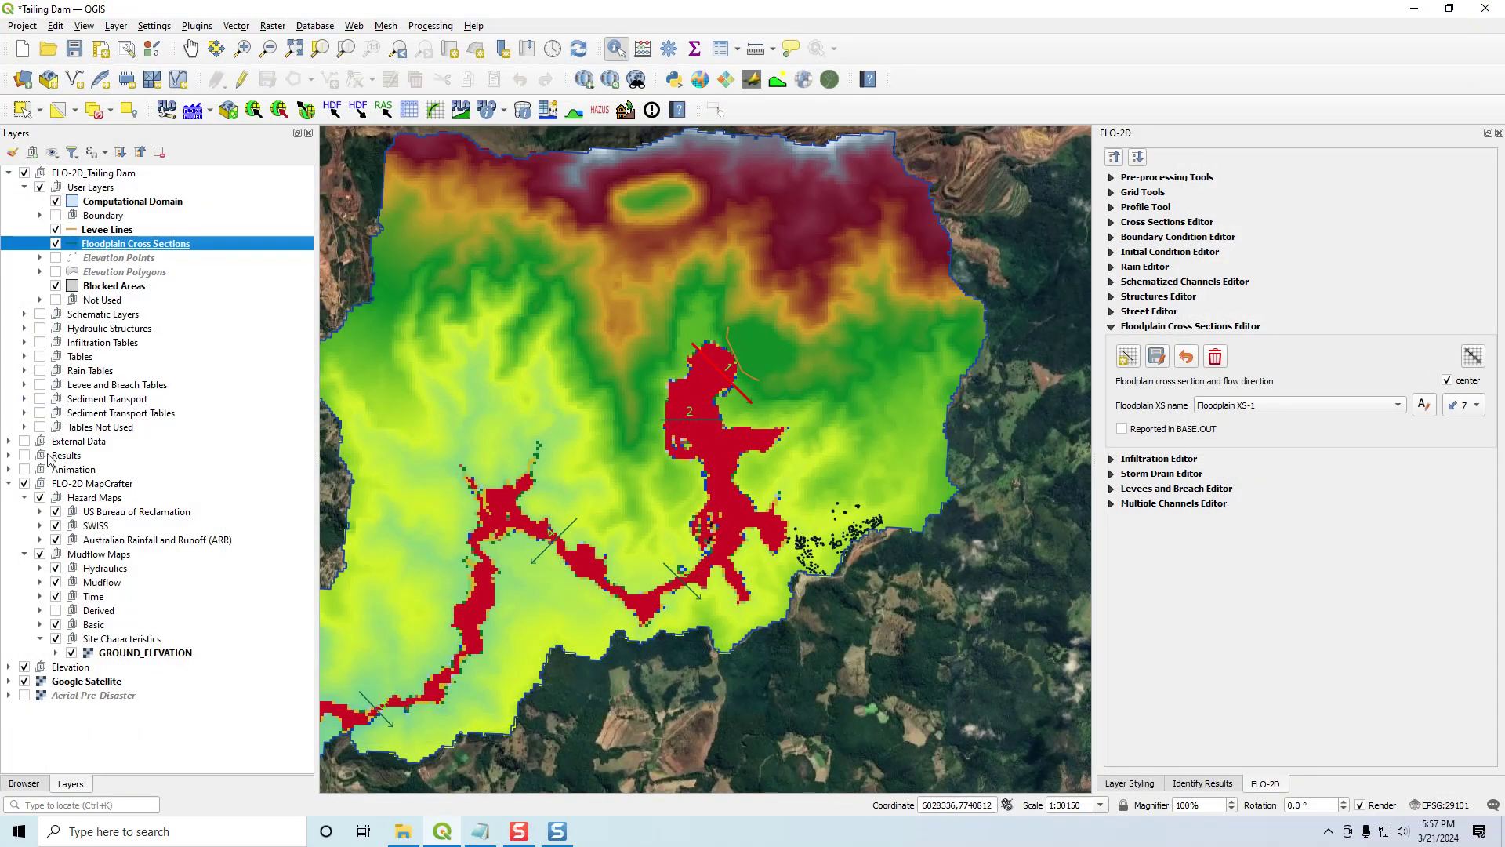
left_click(25, 484)
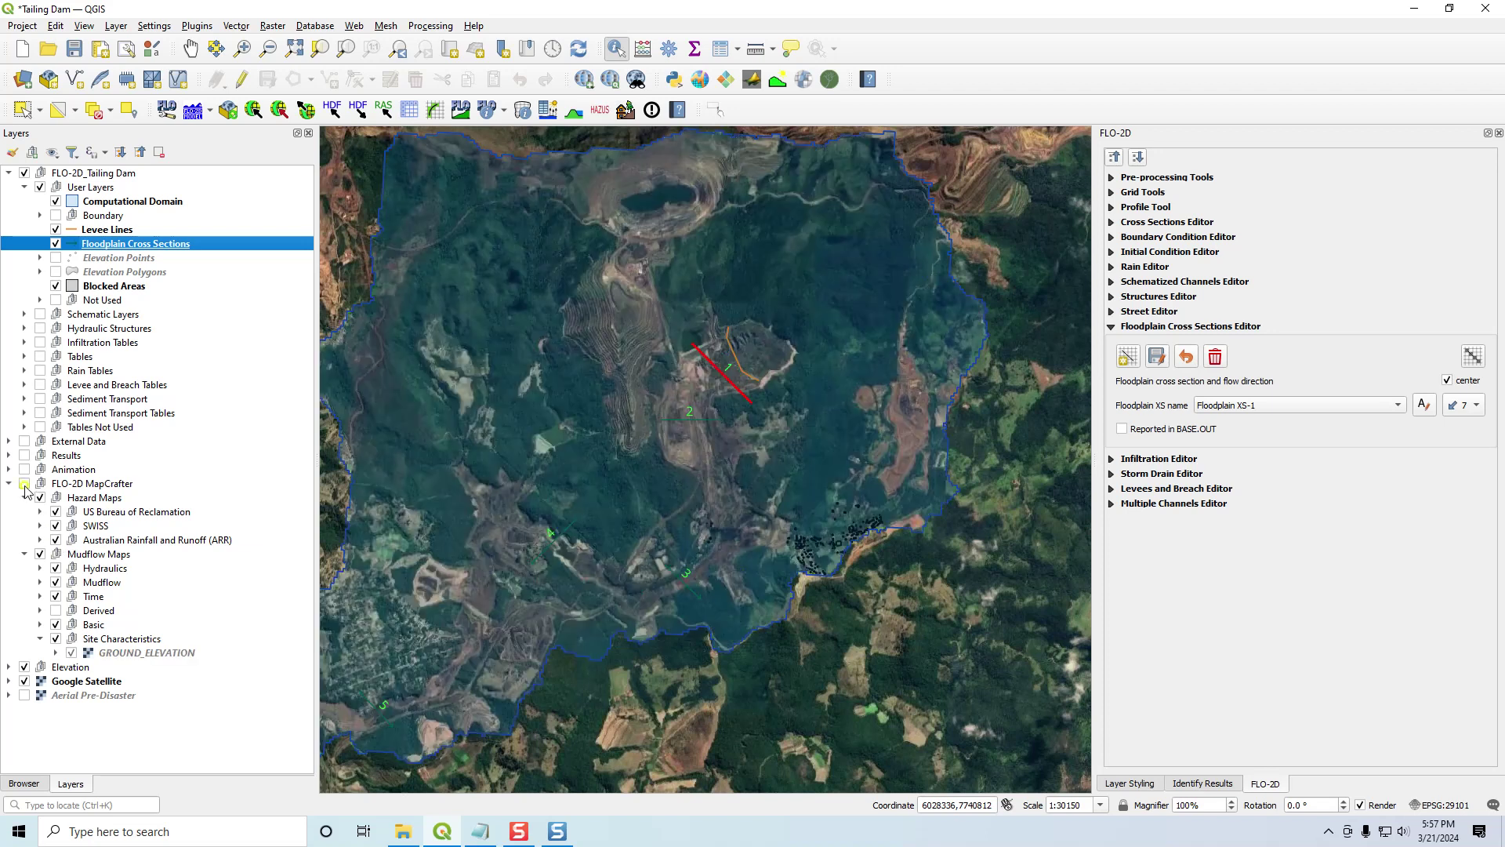
left_click(10, 485)
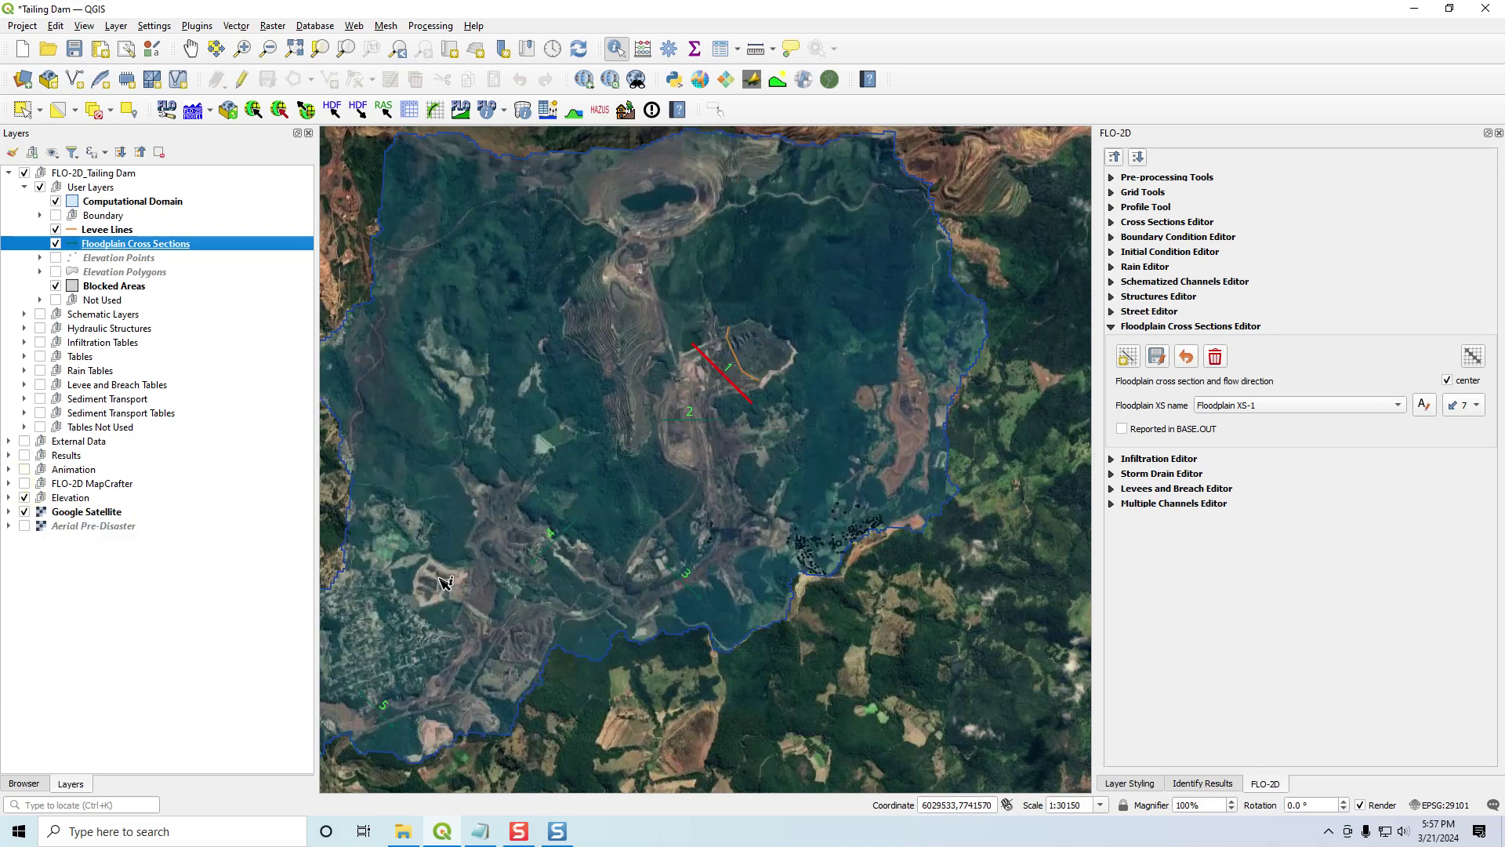
scroll(443, 582, "down", 1)
scroll(414, 579, "up", 1)
left_click_drag(414, 578, 545, 537)
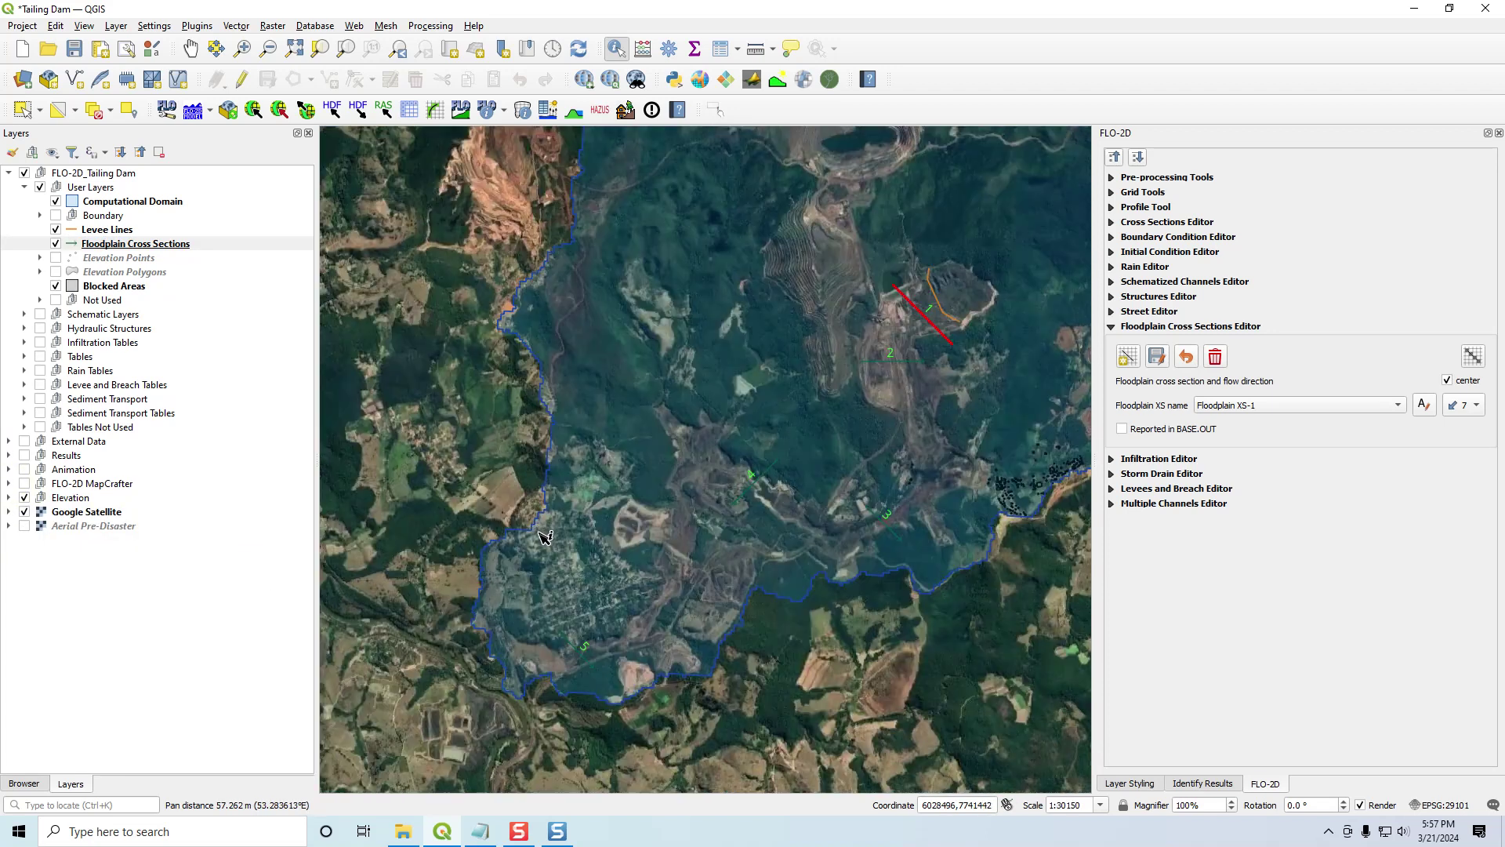
left_click_drag(852, 451, 715, 519)
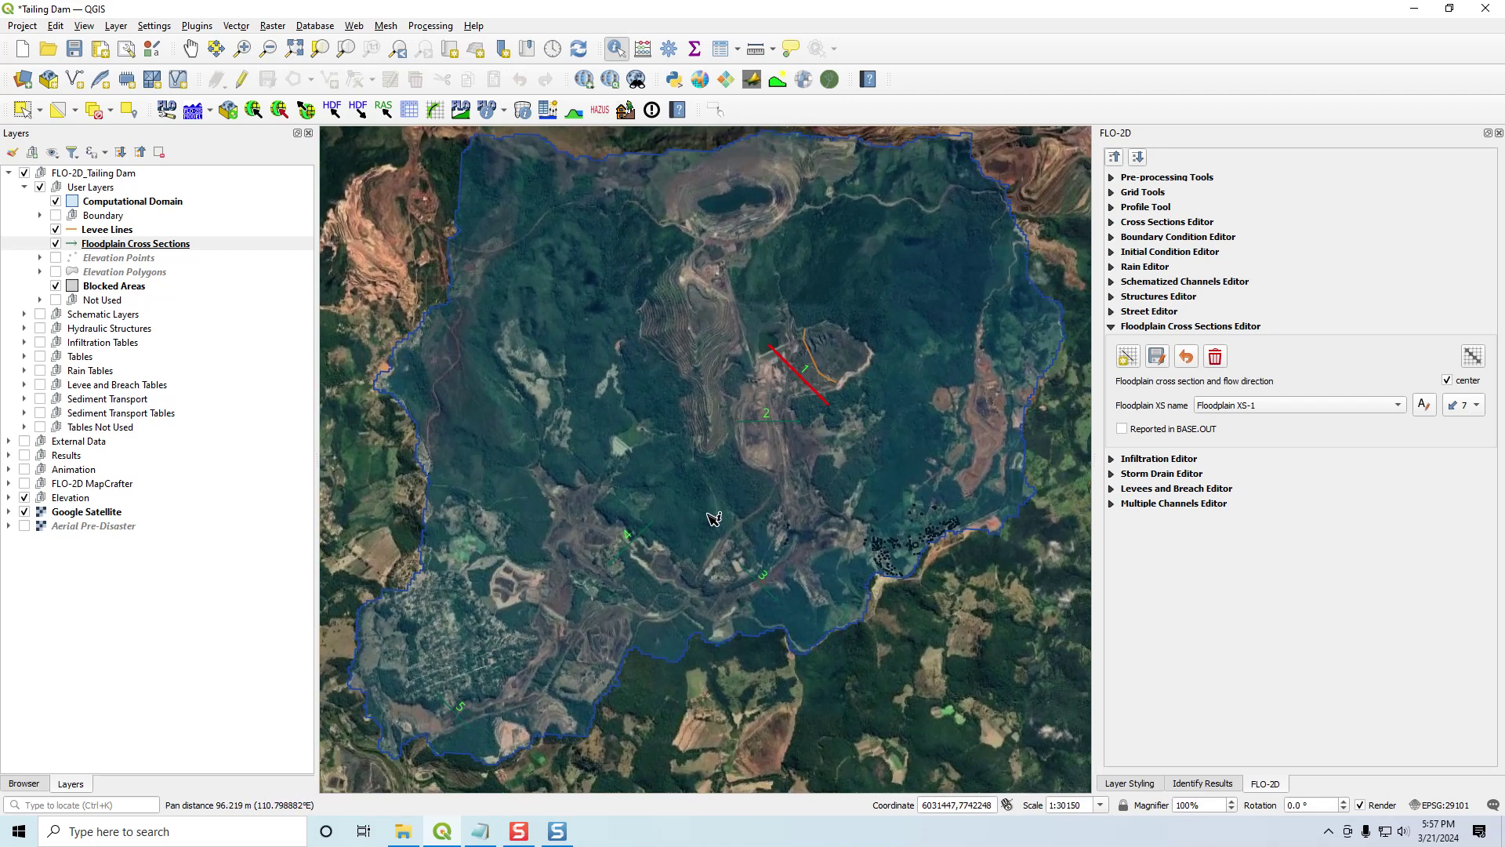